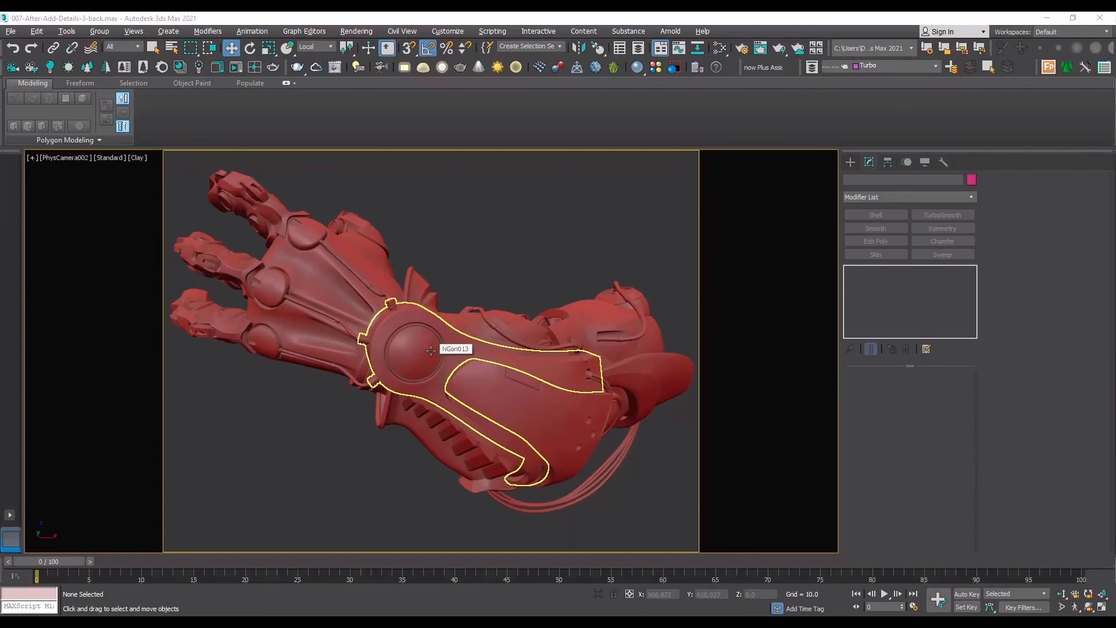
# Isolate the forked forearm frame around the wrist dome and examine the recessed hole at its arm end, checking the wireframe edges.
pyautogui.click(585, 372)
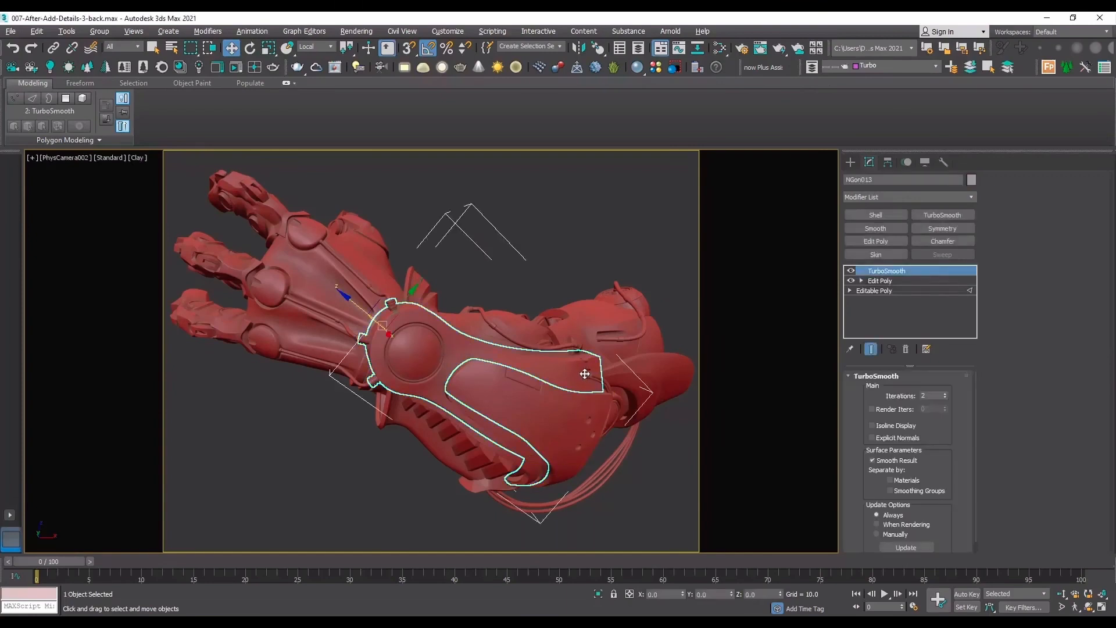
pyautogui.hotkey('alt', 'q')
pyautogui.press('t')
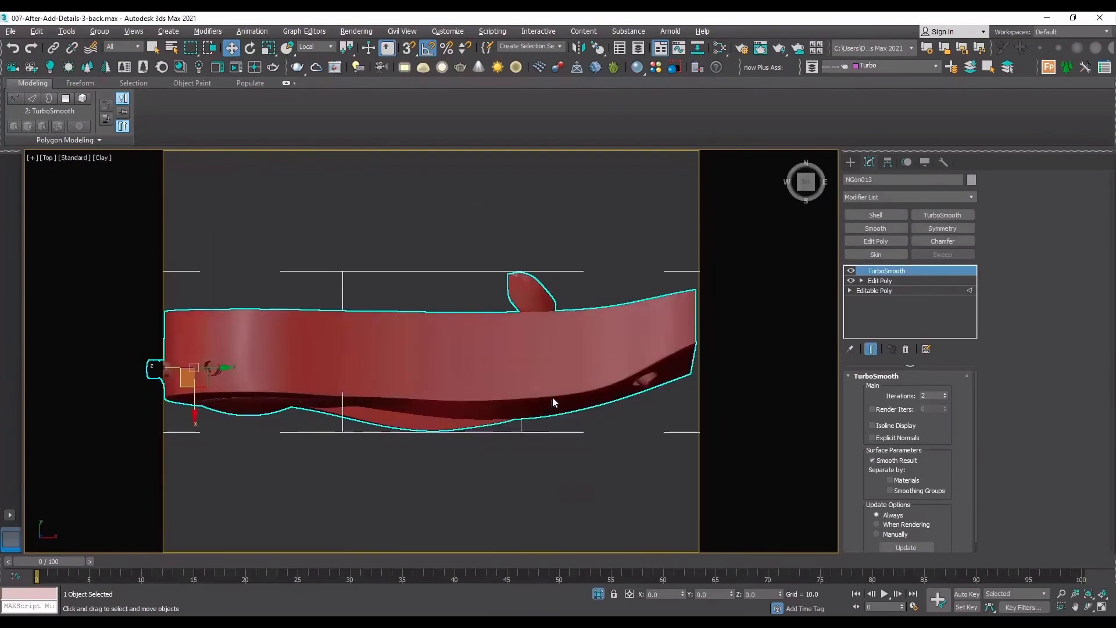
pyautogui.click(1101, 606)
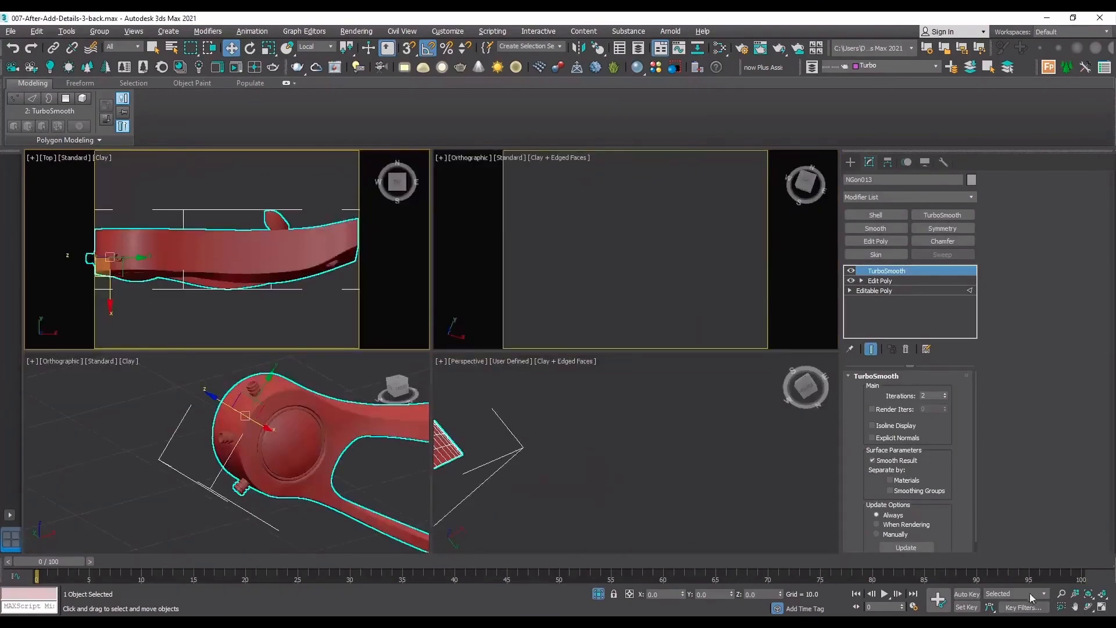
pyautogui.click(1102, 606)
pyautogui.click(1089, 607)
pyautogui.moveTo(497, 357); pyautogui.dragTo(464, 285)
pyautogui.press('F4')
pyautogui.scroll(5, 639, 386)
pyautogui.press('F4')
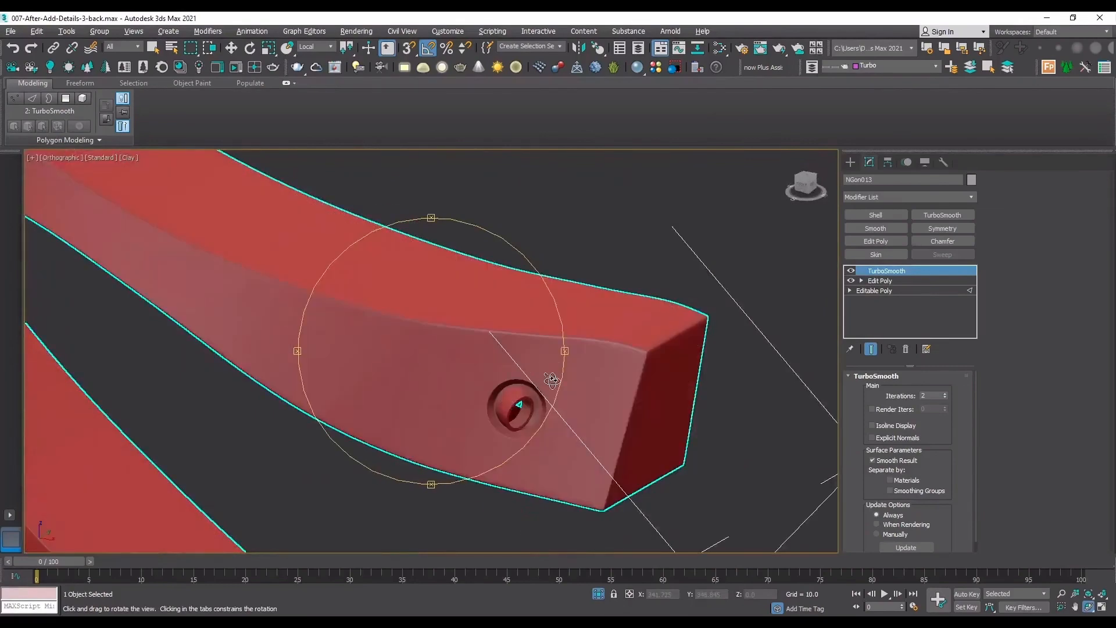
# Examine the round dome end of the isolated forearm frame and its three cable connectors, with and without edged faces.
pyautogui.scroll(-5, 526, 386)
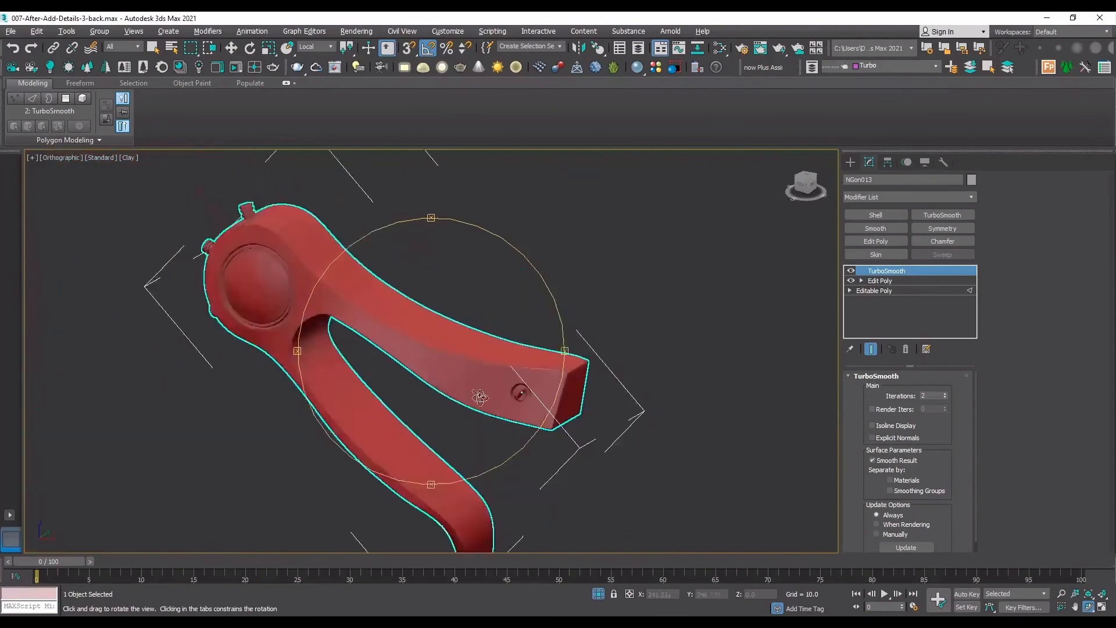
pyautogui.moveTo(436, 386); pyautogui.dragTo(397, 319)
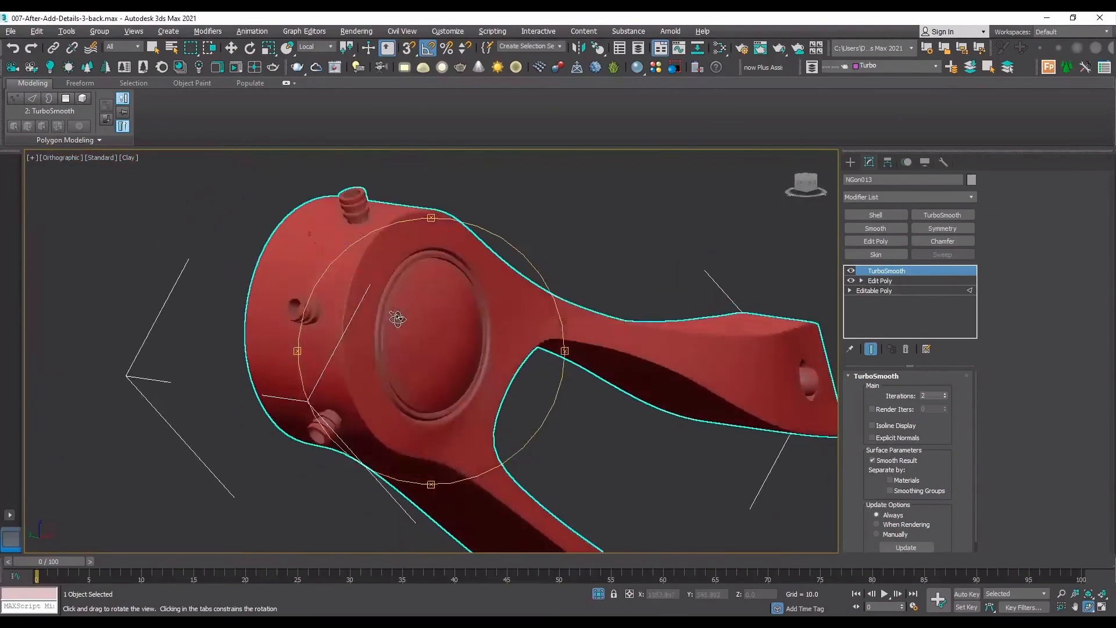
pyautogui.press('F4')
pyautogui.press('F4')
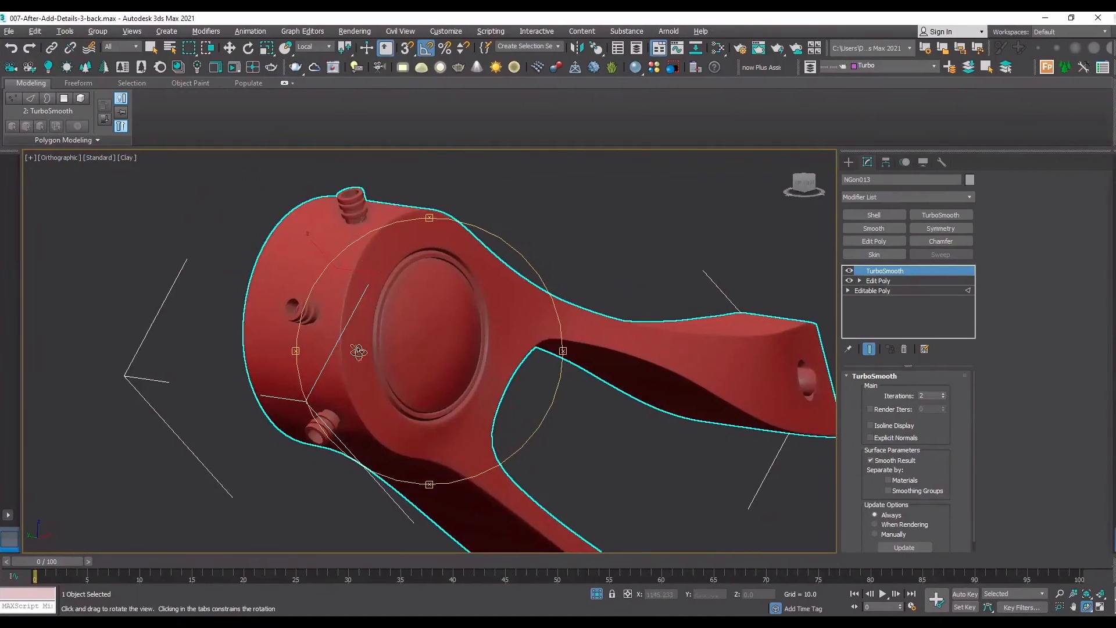
# Switch to the PhysCamera001 view and bring back the whole arm.
pyautogui.press('c')
pyautogui.click(541, 242)
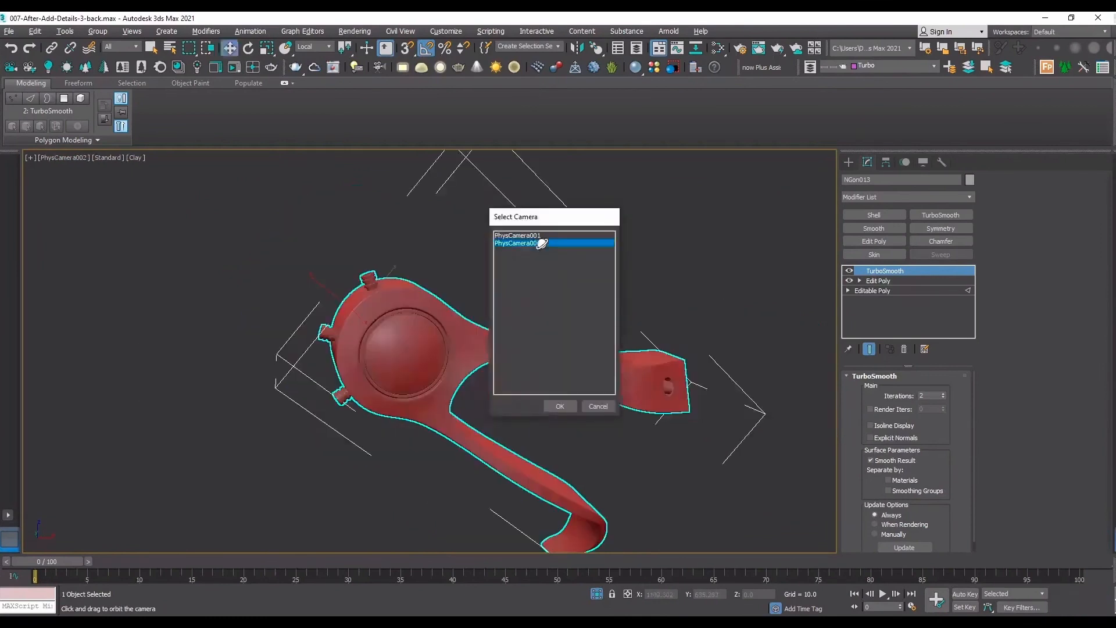
pyautogui.click(541, 236)
pyautogui.doubleClick(541, 236)
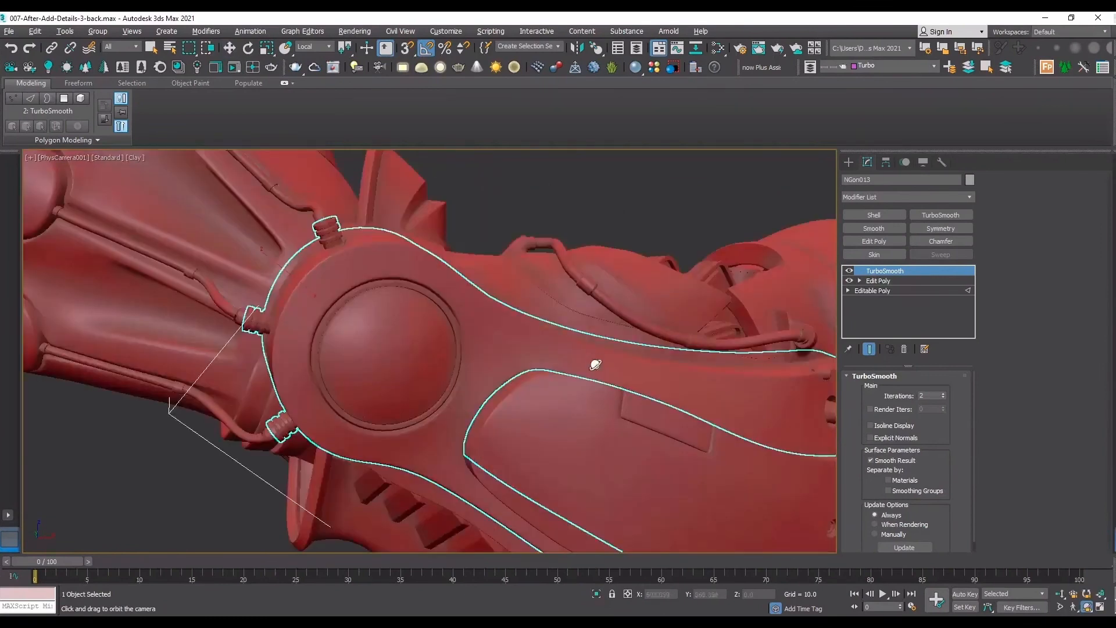
pyautogui.press('w')
# Isolate the curved armour piece behind the forearm cable and examine its raised cable socket from several angles.
pyautogui.click(593, 268)
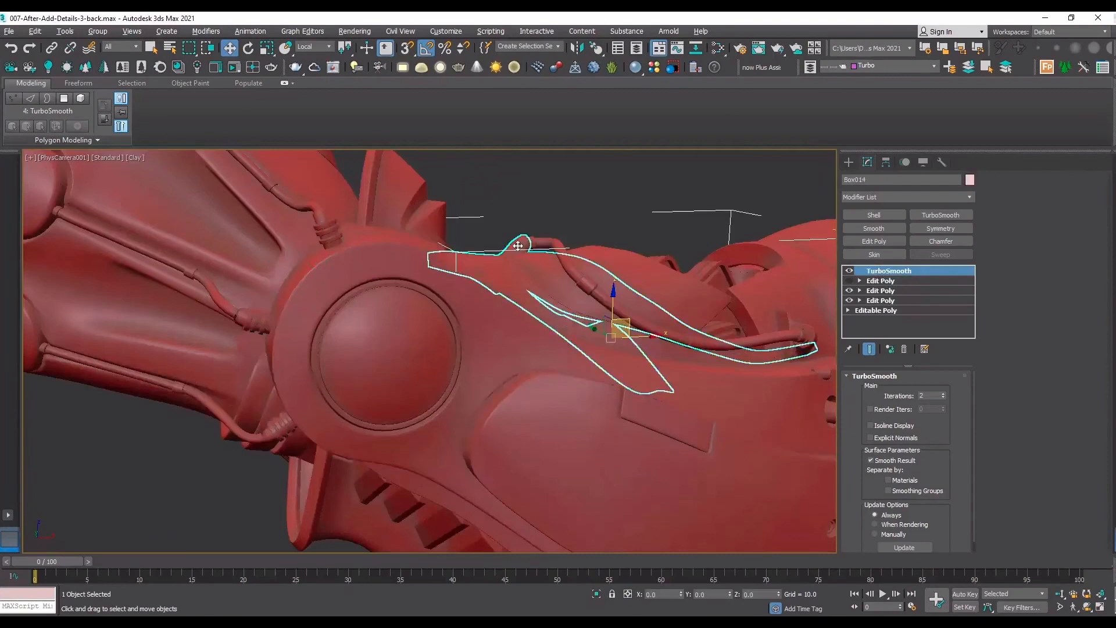
pyautogui.hotkey('alt', 'q')
pyautogui.press('t')
pyautogui.press('z')
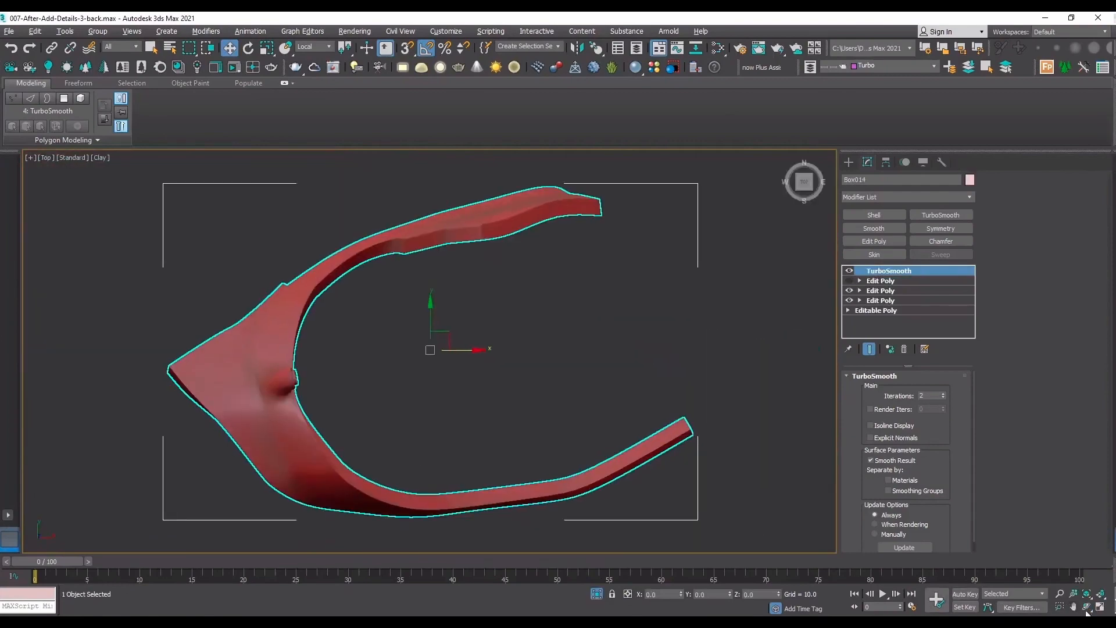
pyautogui.press('e')
pyautogui.moveTo(435, 339); pyautogui.dragTo(373, 175)
pyautogui.scroll(4, 370, 175)
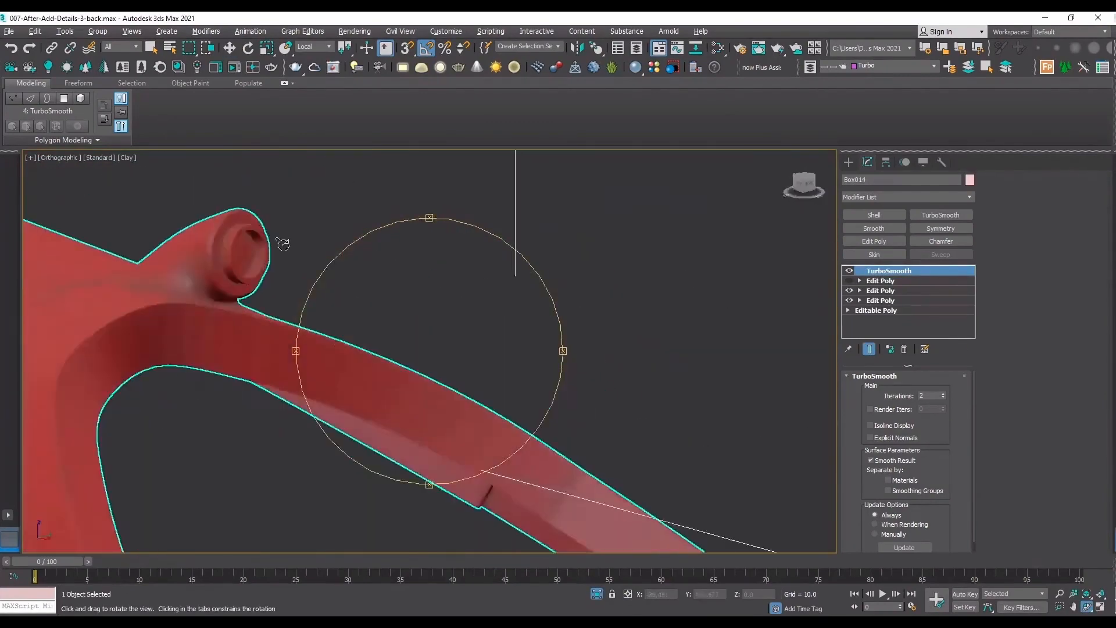
pyautogui.moveTo(281, 244); pyautogui.dragTo(354, 334)
pyautogui.moveTo(354, 333); pyautogui.dragTo(553, 334, button='middle')
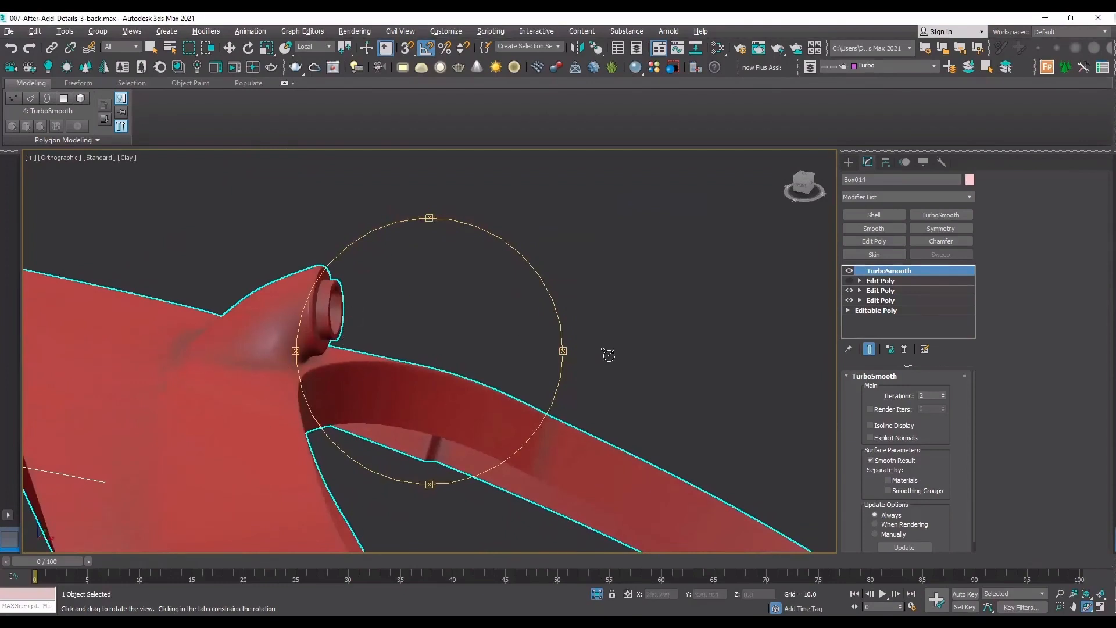
pyautogui.scroll(-4, 608, 355)
pyautogui.moveTo(598, 356); pyautogui.dragTo(566, 376)
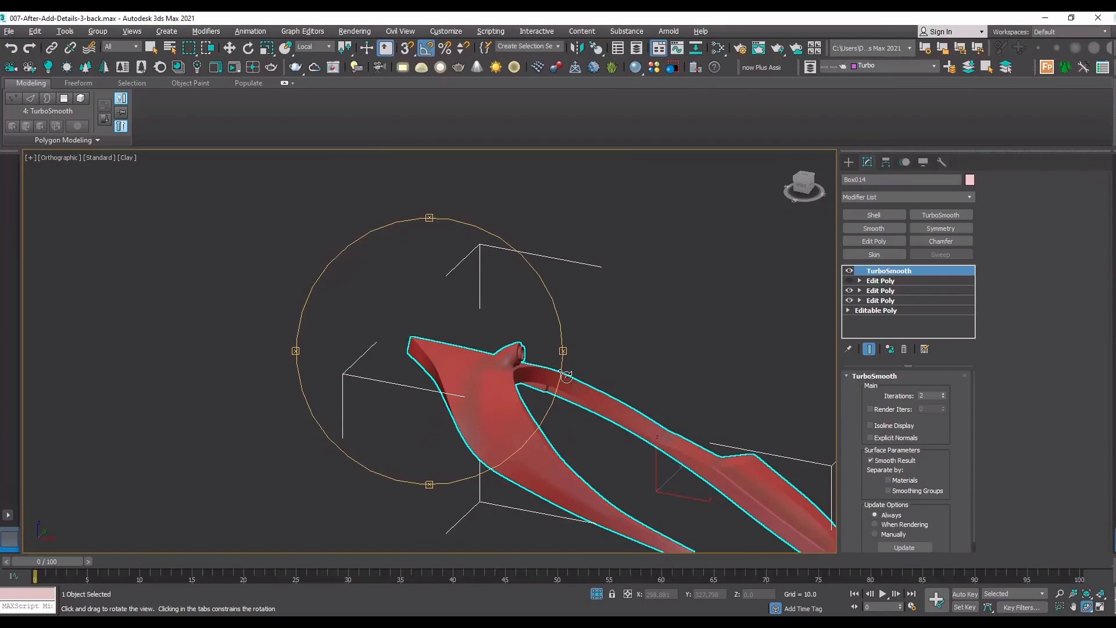
# Deselect the isolated armour piece and return to the PhysCamera001 view of the whole arm.
pyautogui.press('Escape')
pyautogui.click(579, 416)
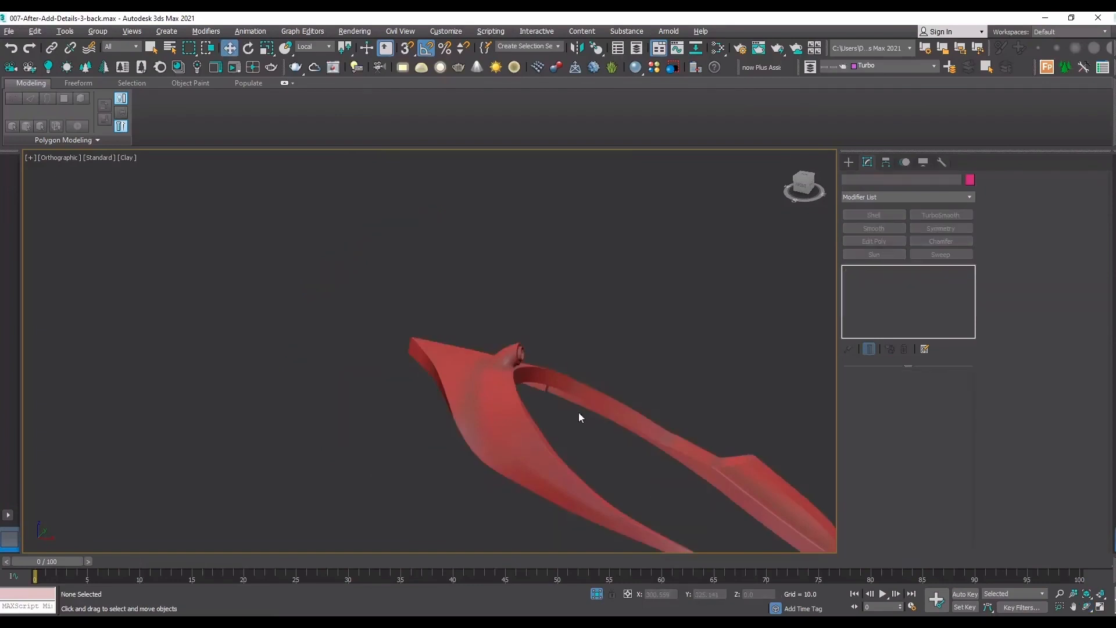
pyautogui.press('c')
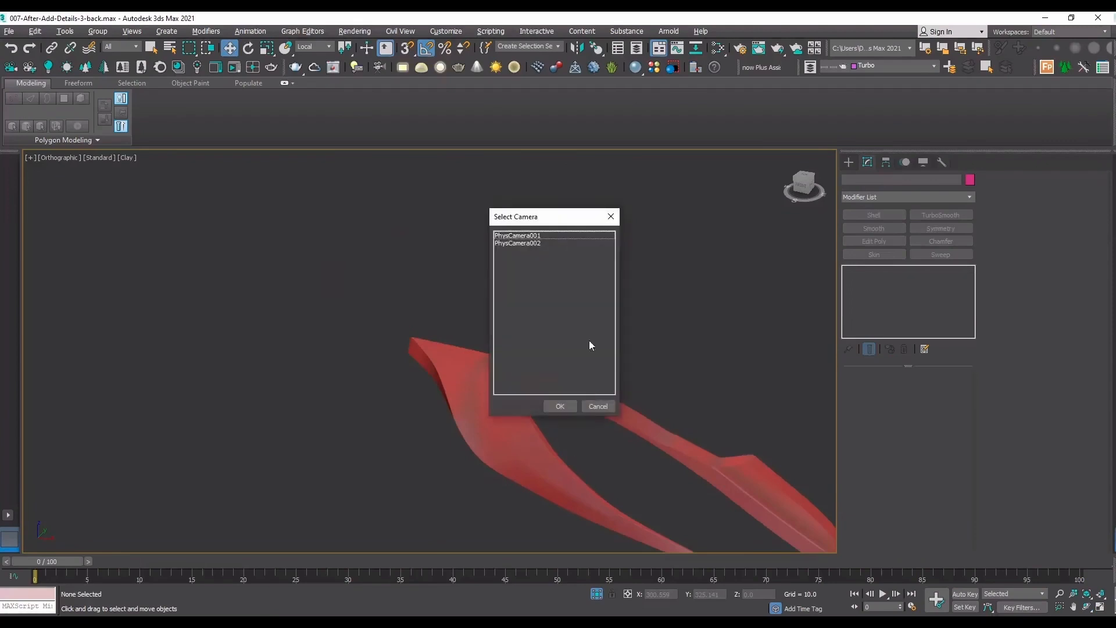
pyautogui.doubleClick(521, 246)
pyautogui.press('x')
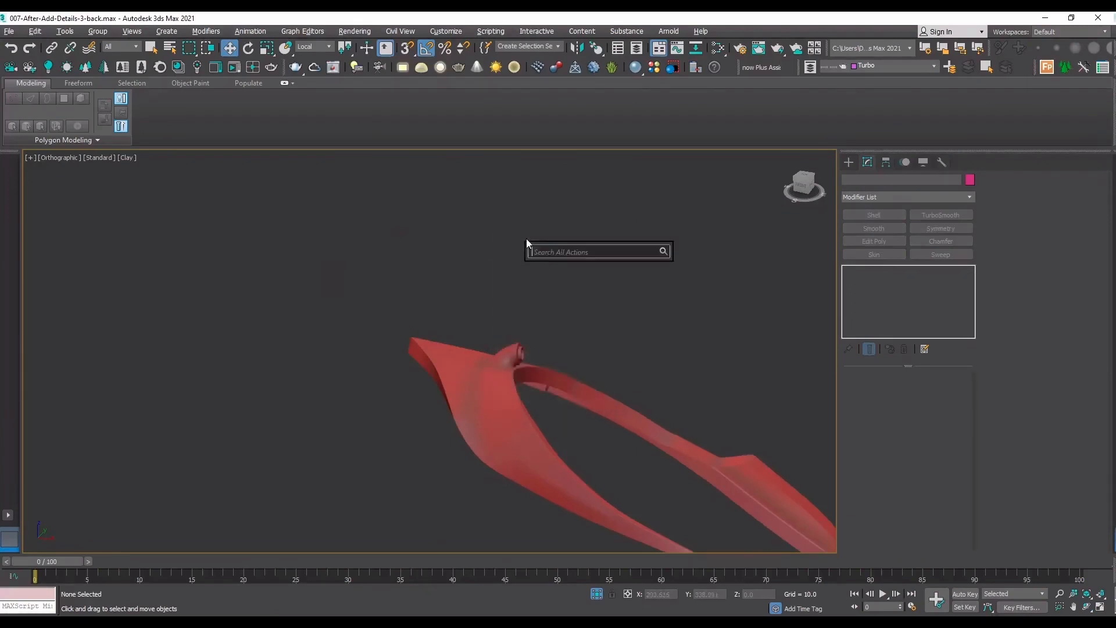
pyautogui.press('Escape')
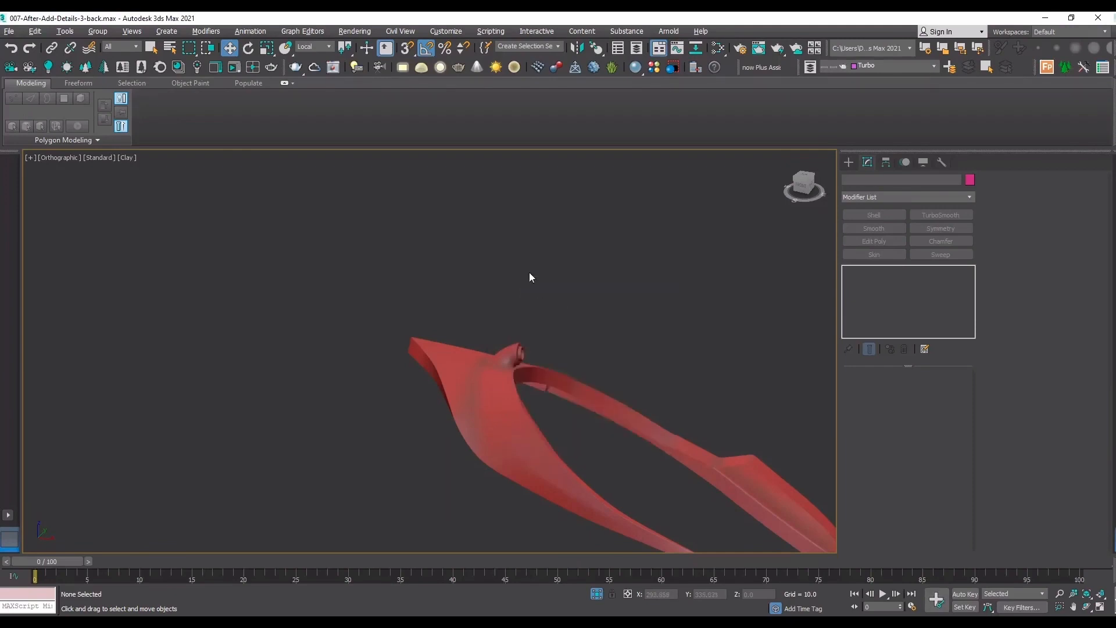
pyautogui.press('c')
pyautogui.press('Return')
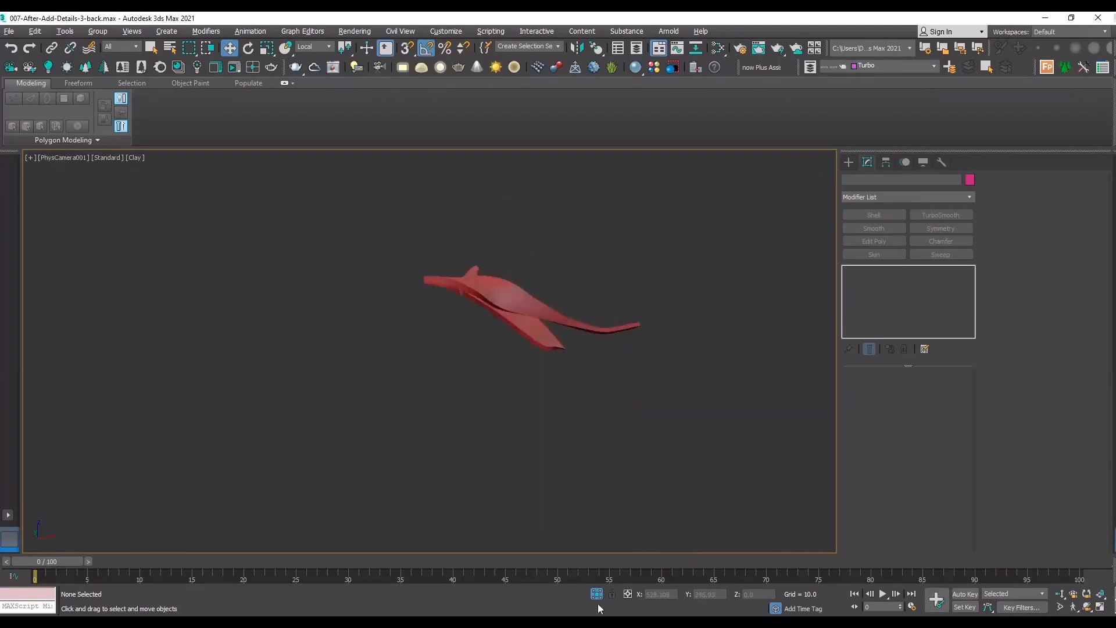
pyautogui.press('c')
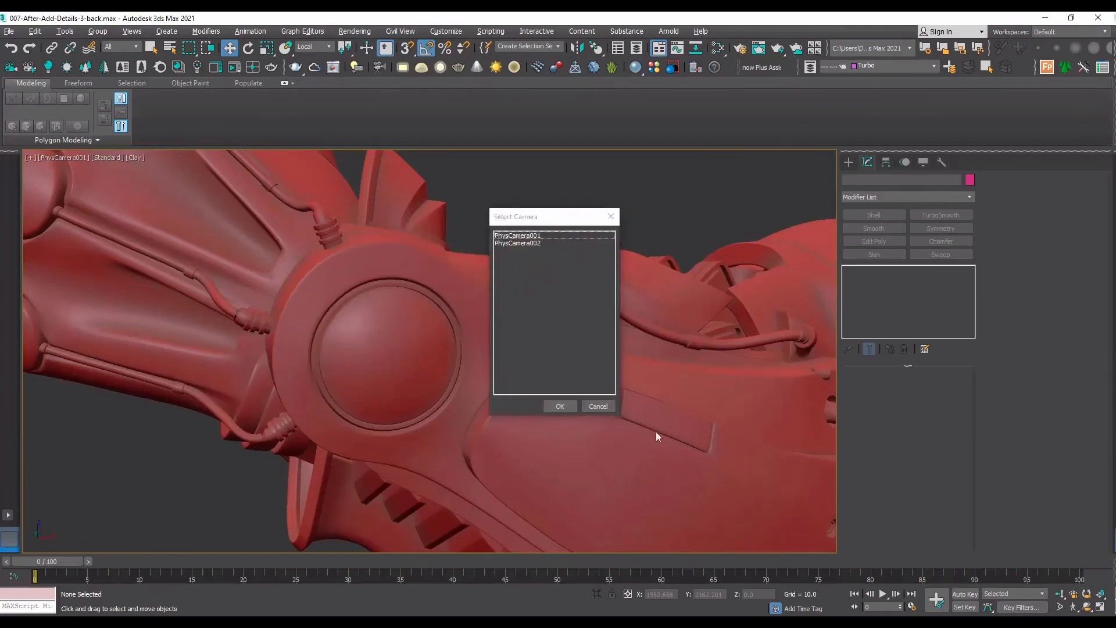
pyautogui.click(598, 406)
pyautogui.press('c')
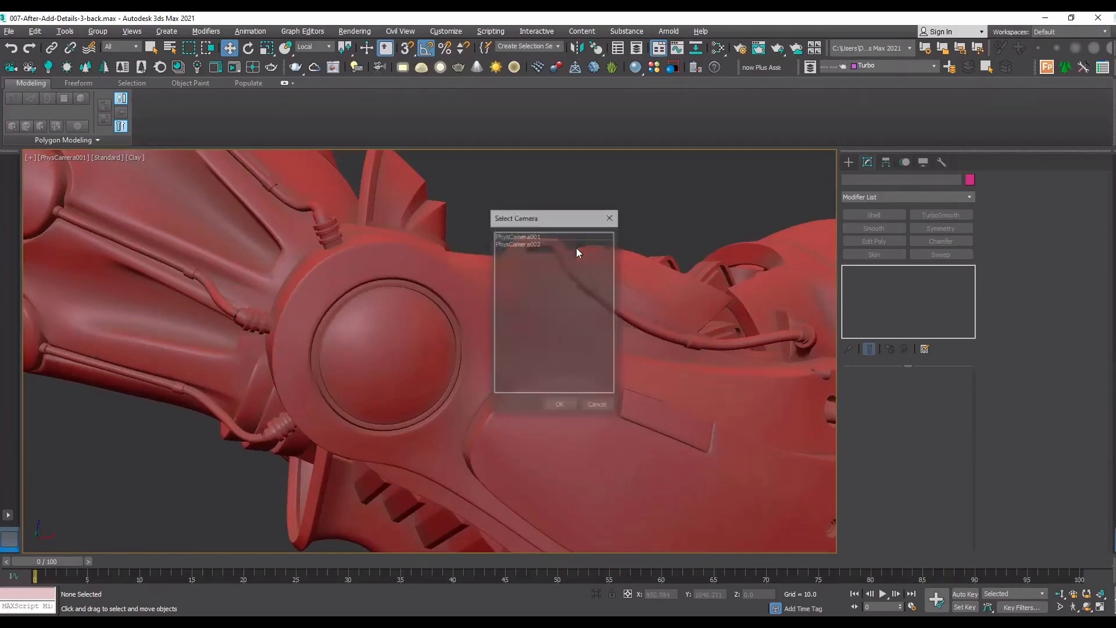
pyautogui.doubleClick(539, 235)
pyautogui.click(535, 337)
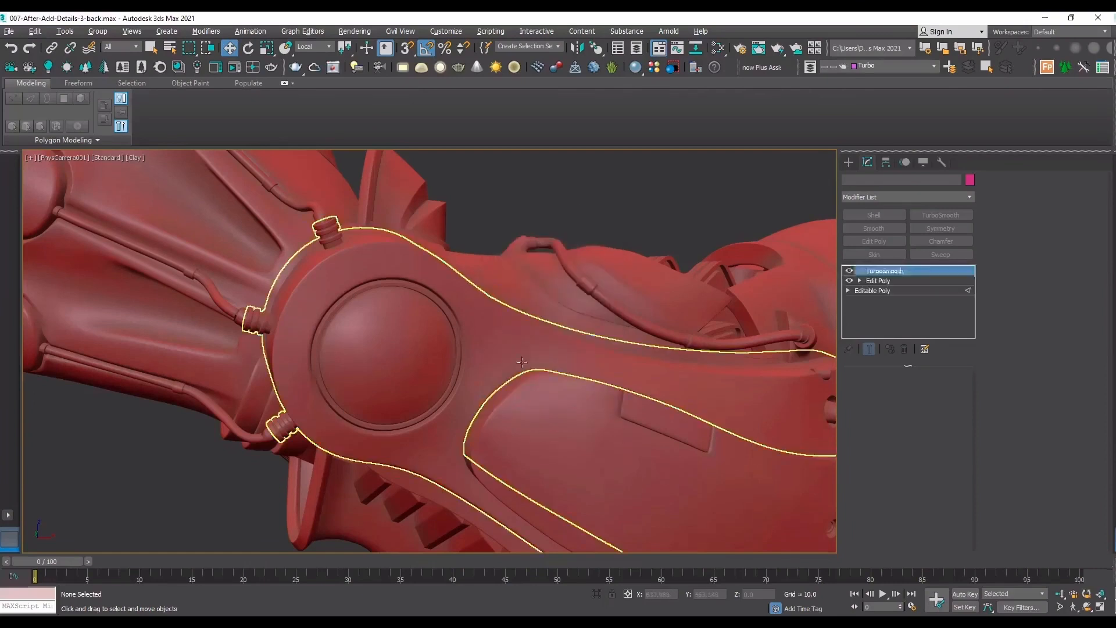
pyautogui.press('c')
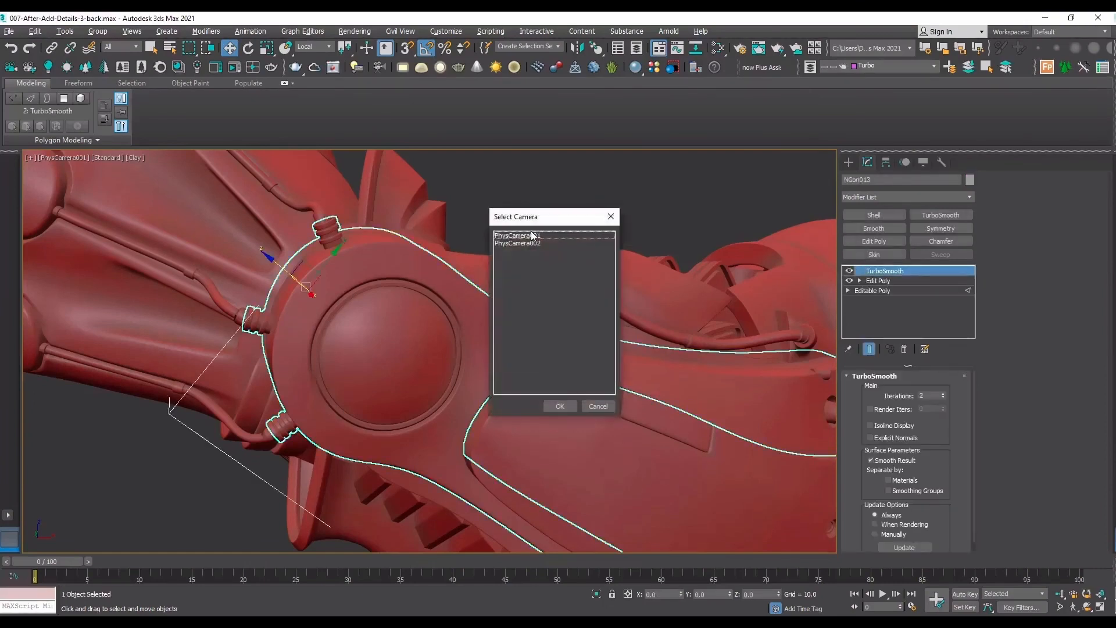
pyautogui.click(601, 187)
pyautogui.click(600, 407)
pyautogui.click(647, 187)
# Show the safe frame and switch to the PhysCamera002 view of the whole arm.
pyautogui.hotkey('shift', 'f')
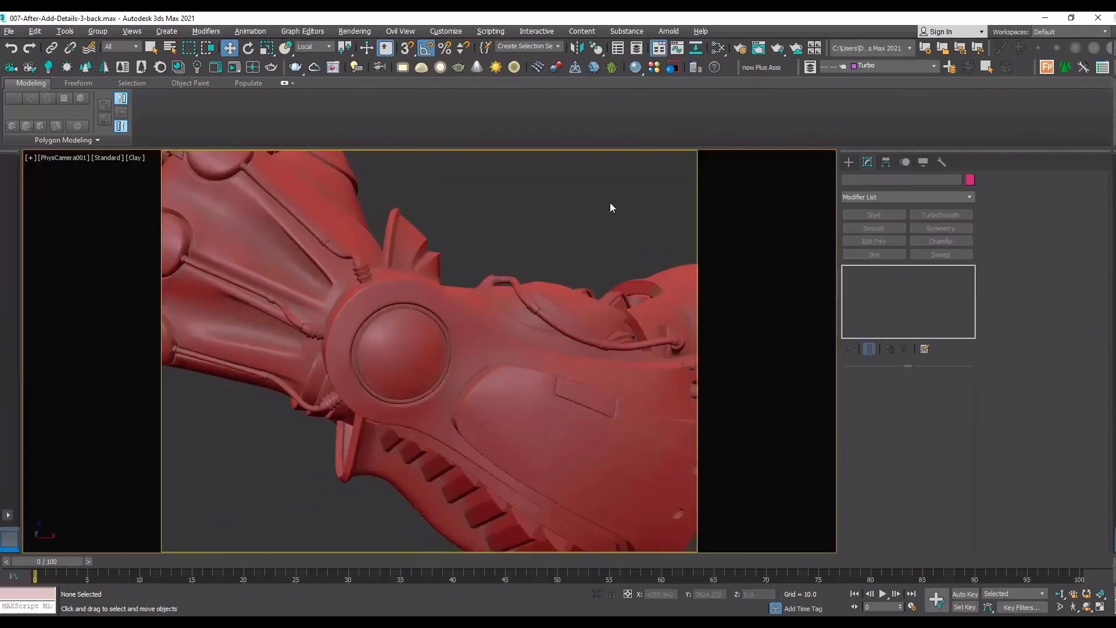
pyautogui.press('c')
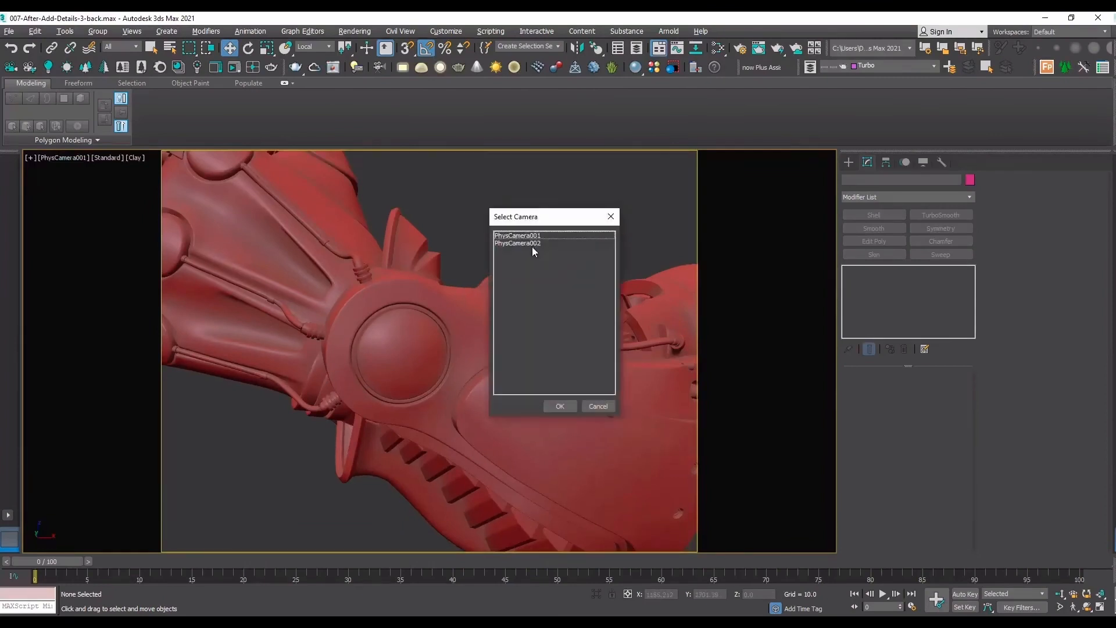
pyautogui.doubleClick(531, 244)
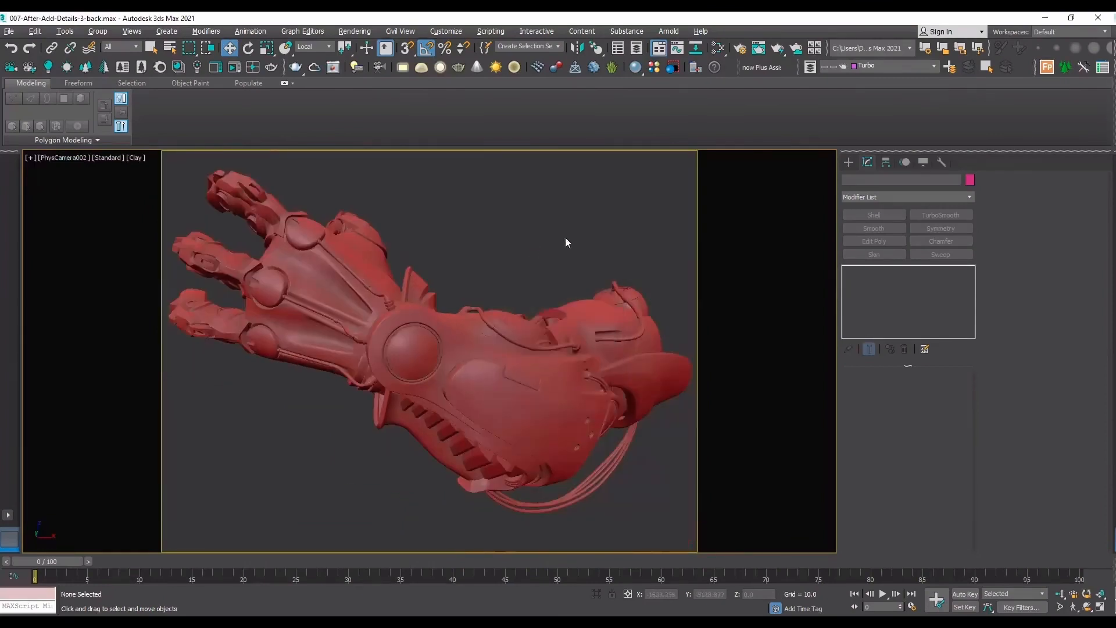
pyautogui.click(504, 399)
pyautogui.click(506, 402)
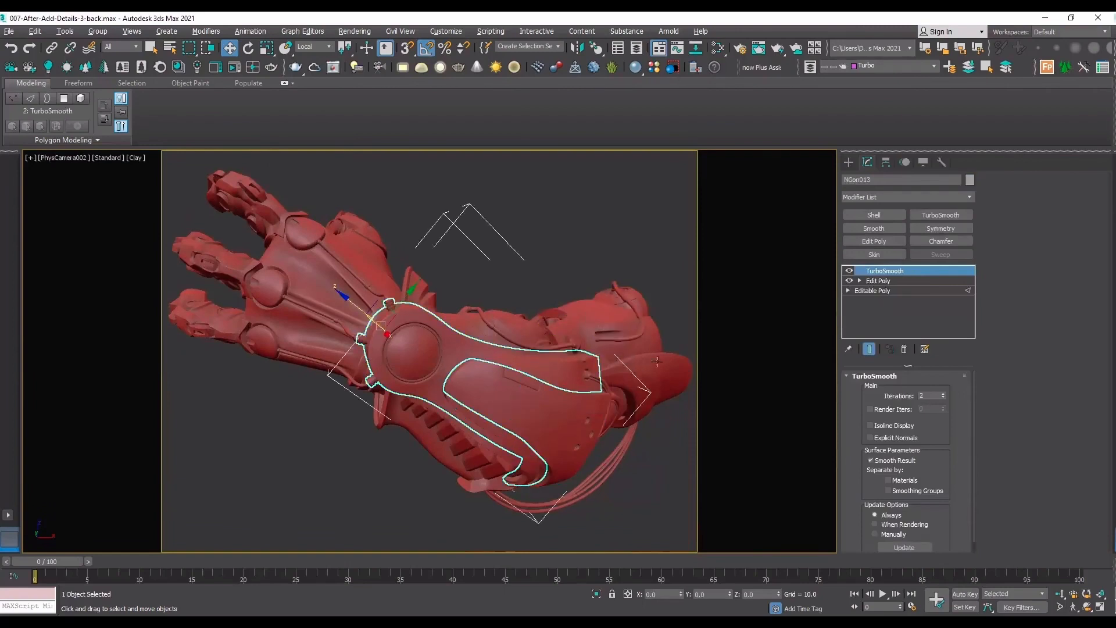
pyautogui.click(593, 254)
# Isolate the curved upper-arm plate and examine its smoothed mesh from an angle with edged faces shown.
pyautogui.click(593, 301)
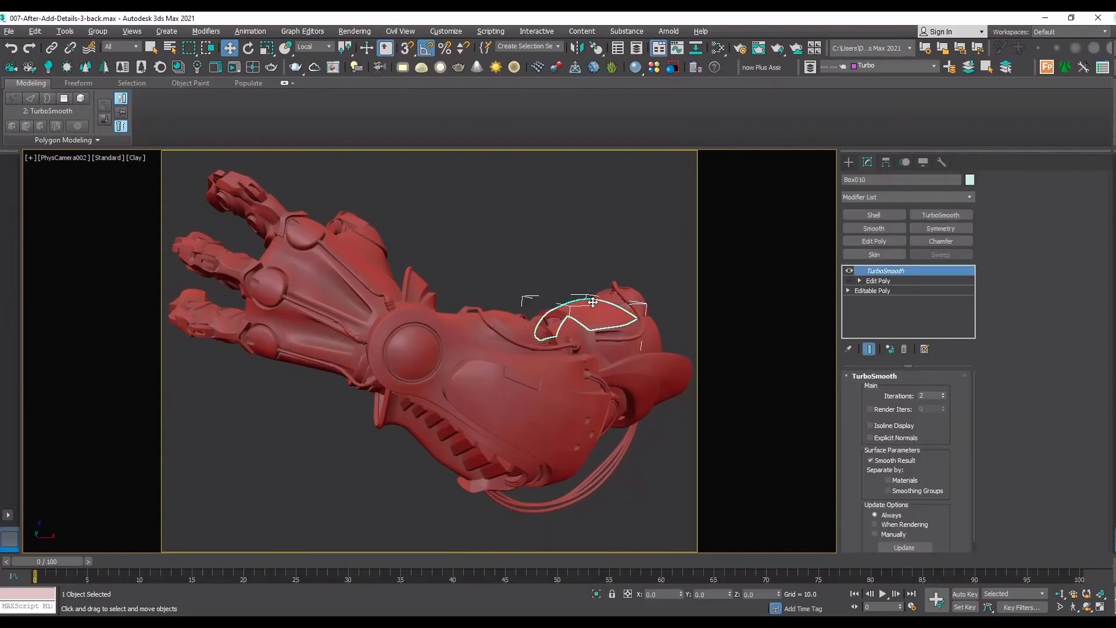
pyautogui.hotkey('alt', 'q')
pyautogui.press('t')
pyautogui.press('z')
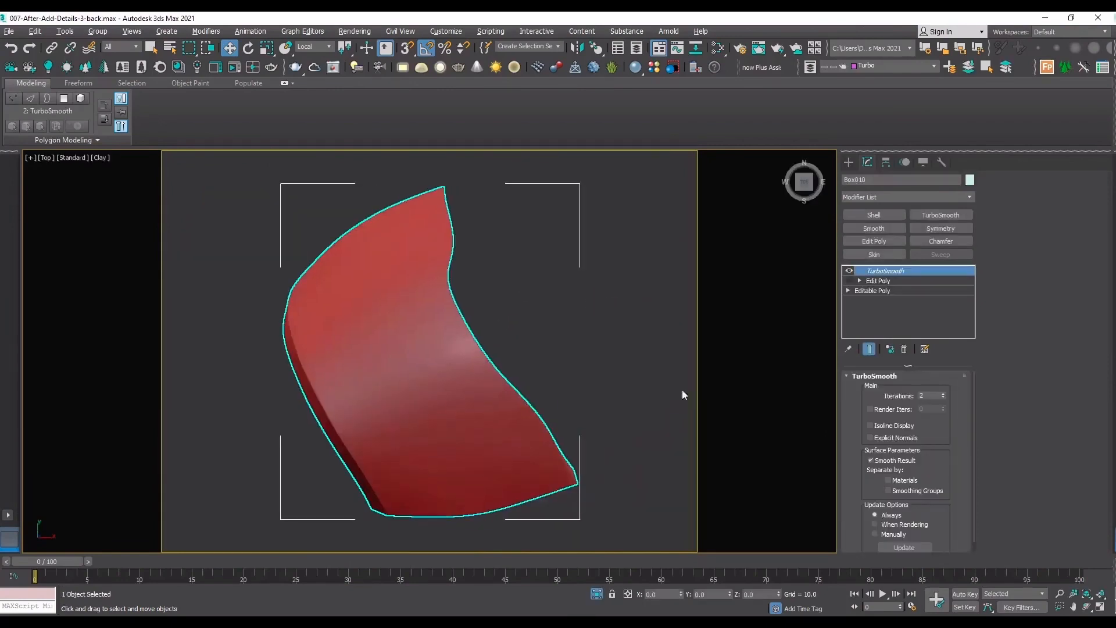
pyautogui.click(1087, 607)
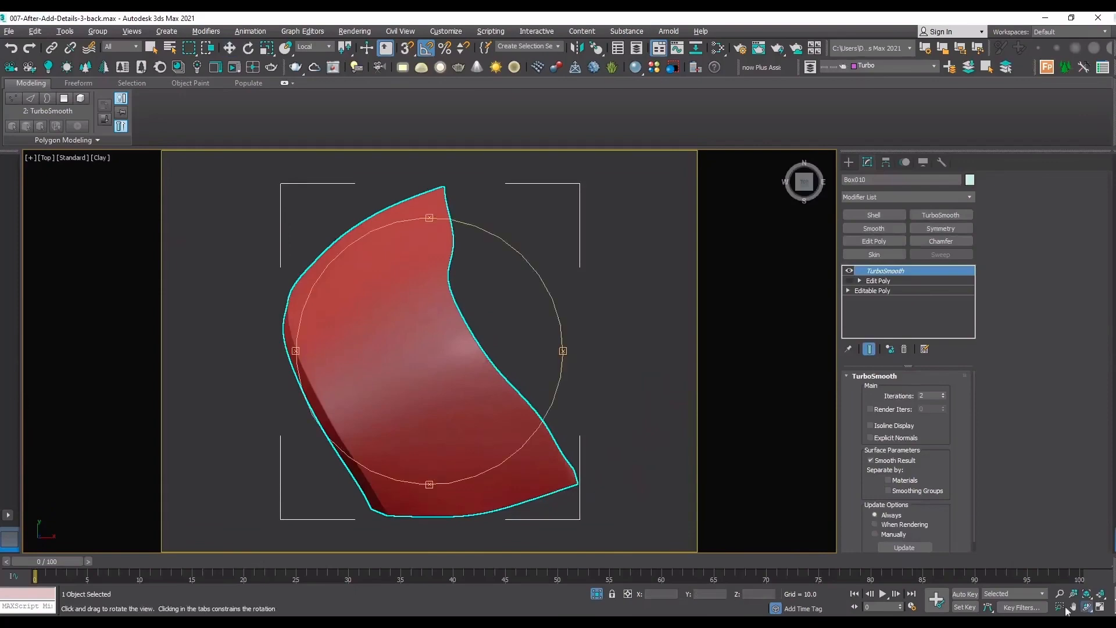
pyautogui.moveTo(446, 404); pyautogui.dragTo(478, 343)
pyautogui.press('F4')
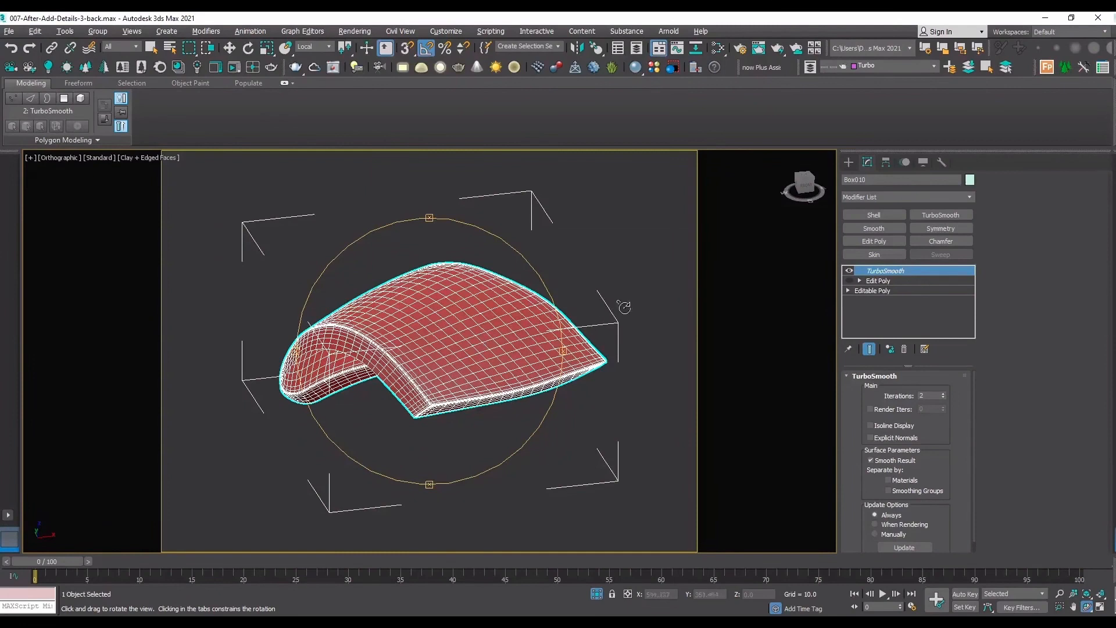
pyautogui.rightClick(628, 273)
pyautogui.click(629, 271)
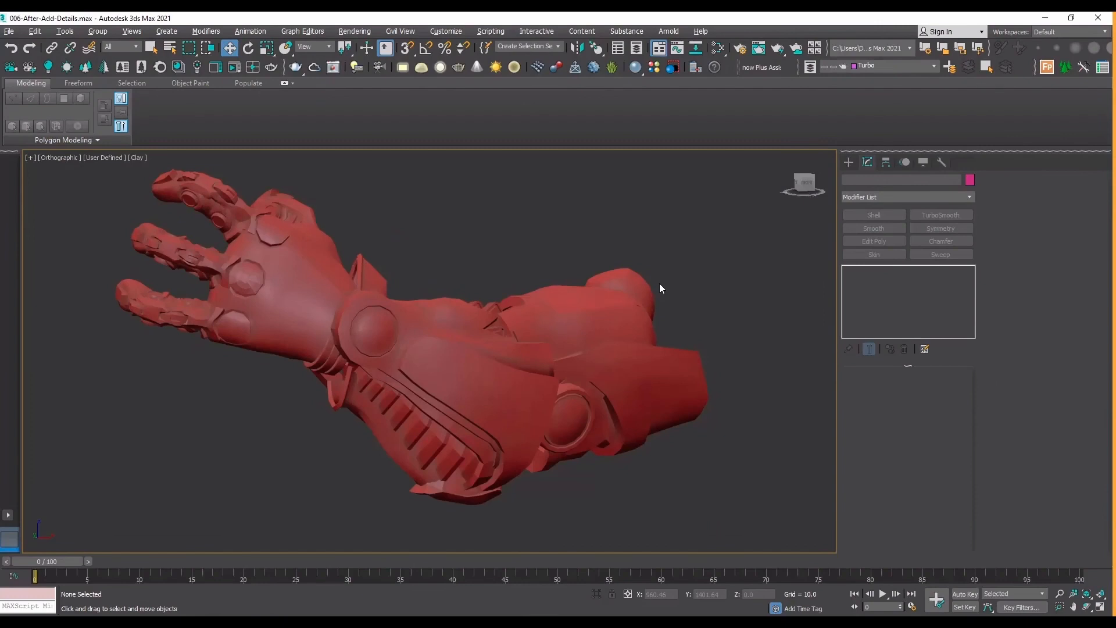
# In 006-After-Add-Details.max, isolate the unsmoothed upper-arm plate and examine its low-poly mesh with edged faces shown.
pyautogui.click(613, 297)
pyautogui.hotkey('alt', 'q')
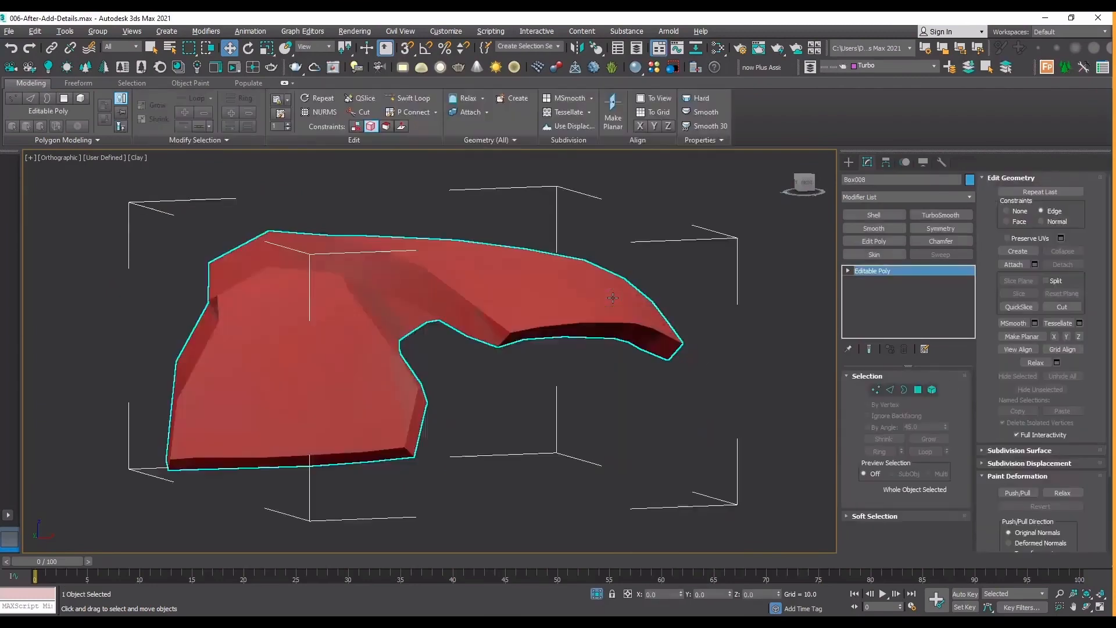
pyautogui.press('t')
pyautogui.press('z')
pyautogui.press('F4')
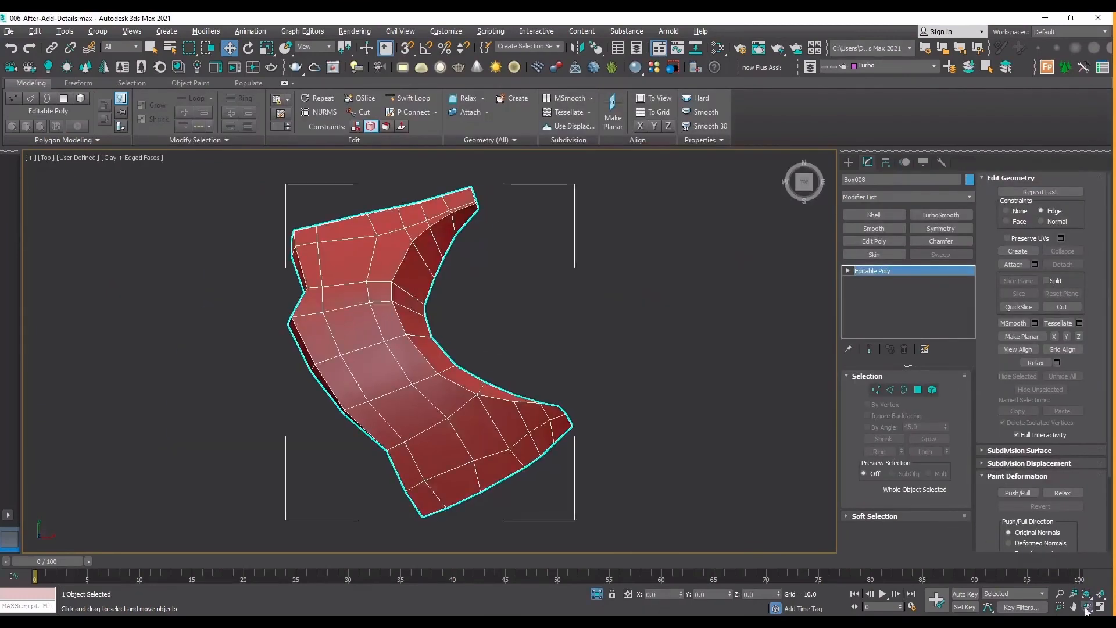
pyautogui.click(1087, 607)
pyautogui.moveTo(434, 297); pyautogui.dragTo(471, 259)
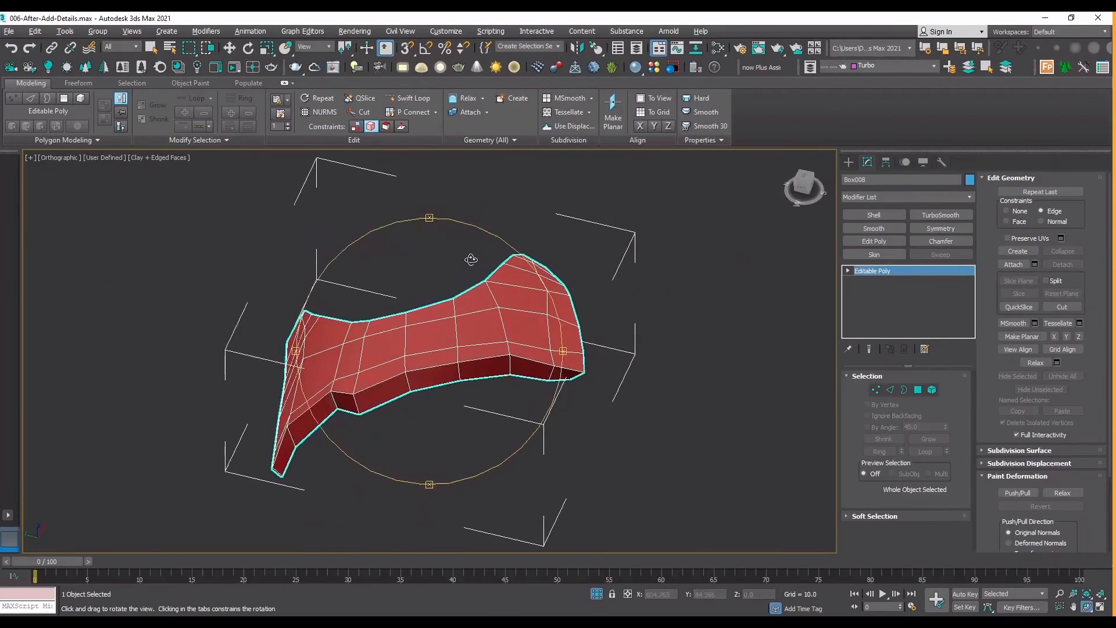
# Apply a TurboSmooth modifier to the upper-arm plate and set its iterations to 2.
pyautogui.moveTo(471, 259); pyautogui.dragTo(465, 260)
pyautogui.click(941, 215)
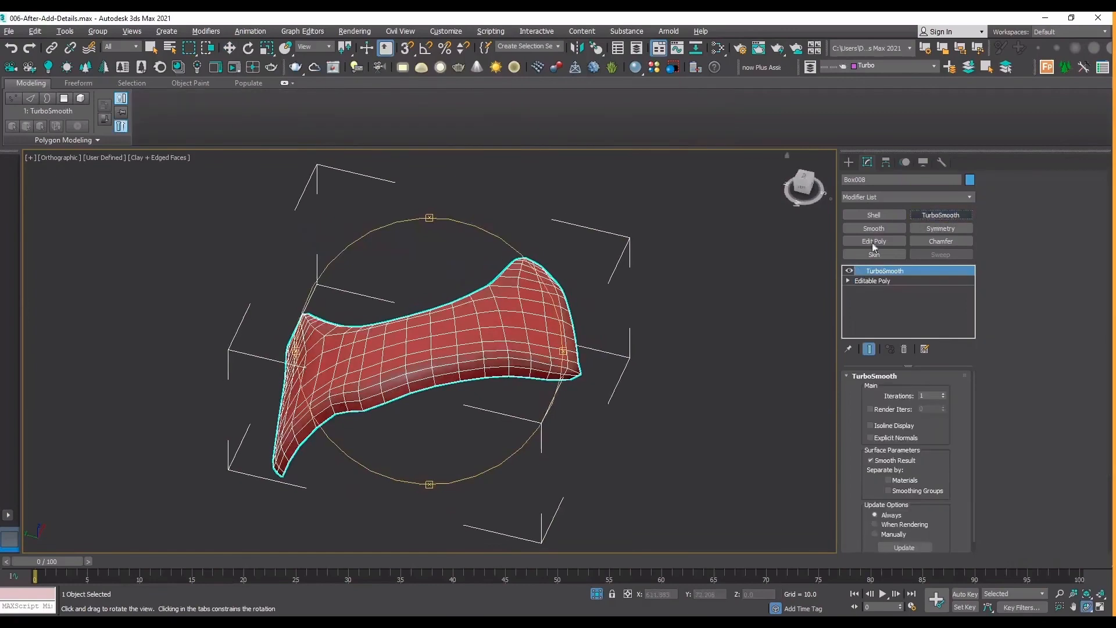
pyautogui.moveTo(465, 381); pyautogui.dragTo(442, 374)
pyautogui.moveTo(332, 334); pyautogui.dragTo(420, 350)
pyautogui.click(943, 394)
# Disable the TurboSmooth display and add an Edit Poly modifier between TurboSmooth and the base Editable Poly.
pyautogui.click(849, 271)
pyautogui.click(874, 281)
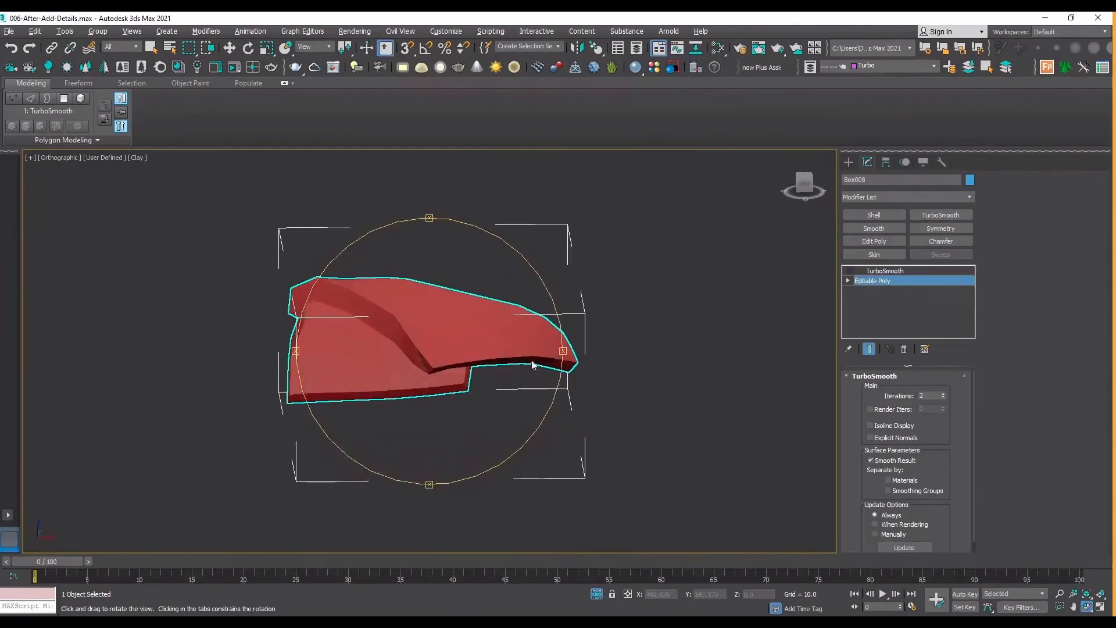
pyautogui.scroll(5, 531, 366)
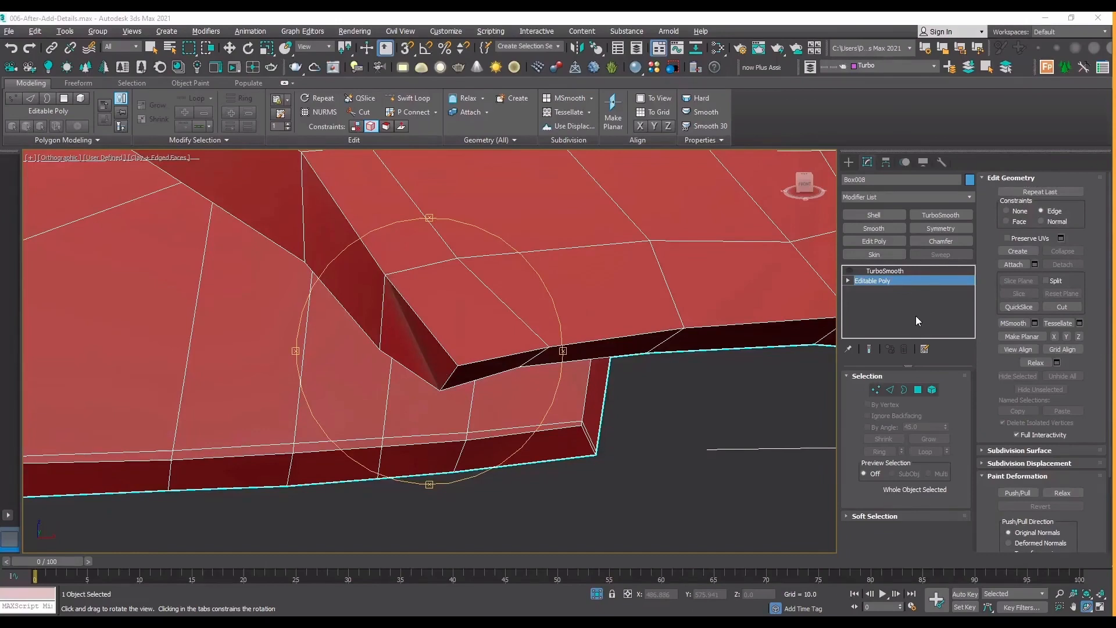
pyautogui.click(887, 240)
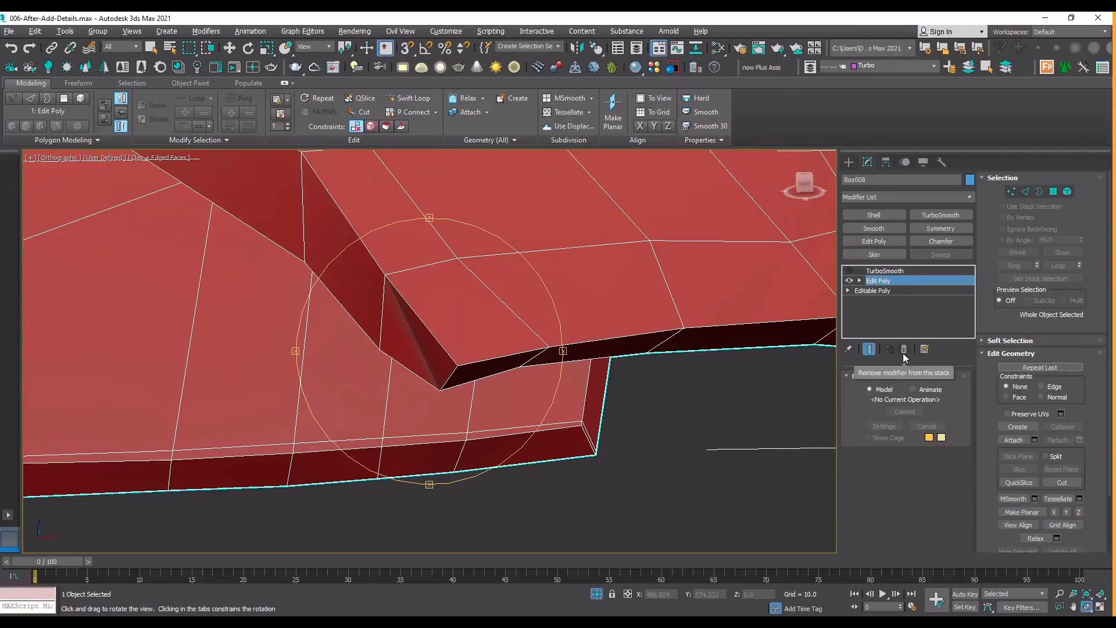
# Compare the plate and its pointed corner with TurboSmooth shown and hidden, looking at how the corner's shape is affected.
pyautogui.scroll(-6, 430, 379)
pyautogui.moveTo(447, 376); pyautogui.dragTo(646, 275)
pyautogui.click(849, 272)
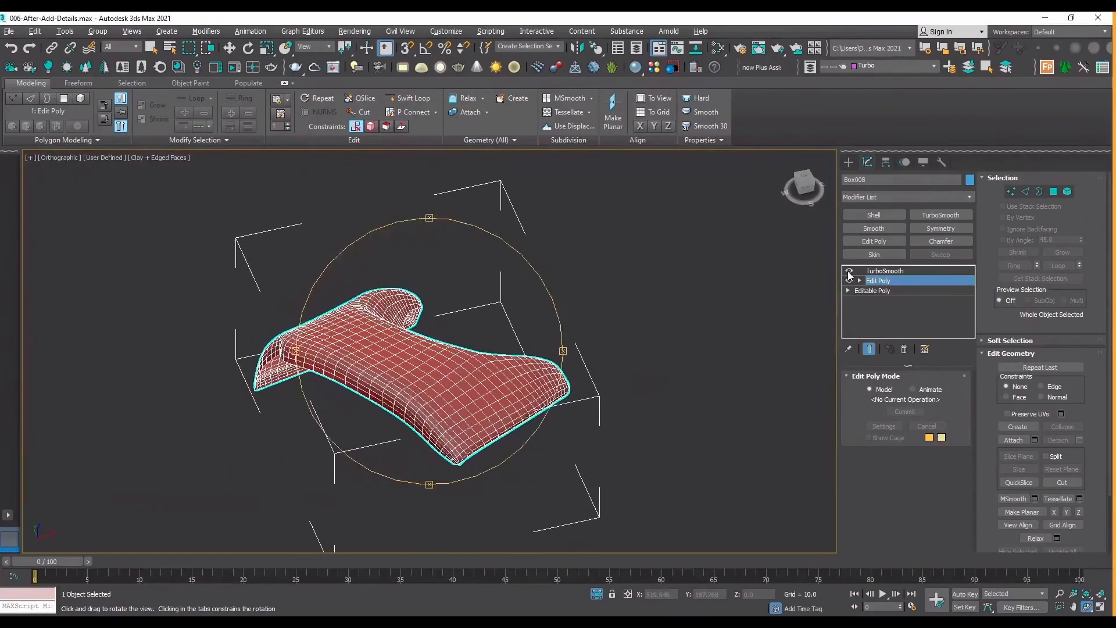
pyautogui.click(849, 273)
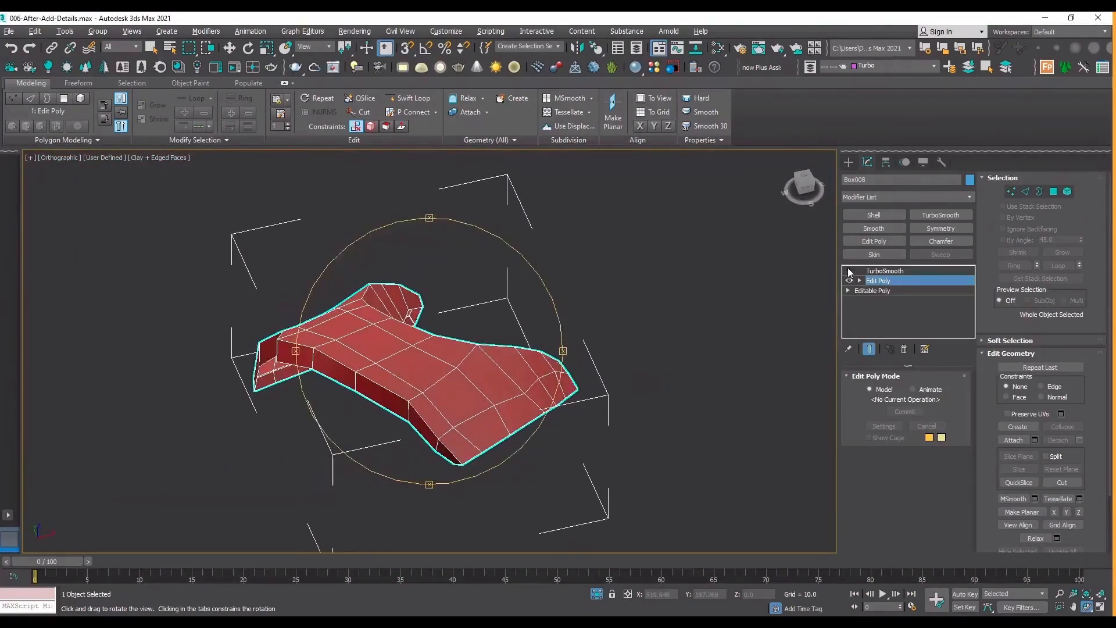
pyautogui.scroll(5, 474, 471)
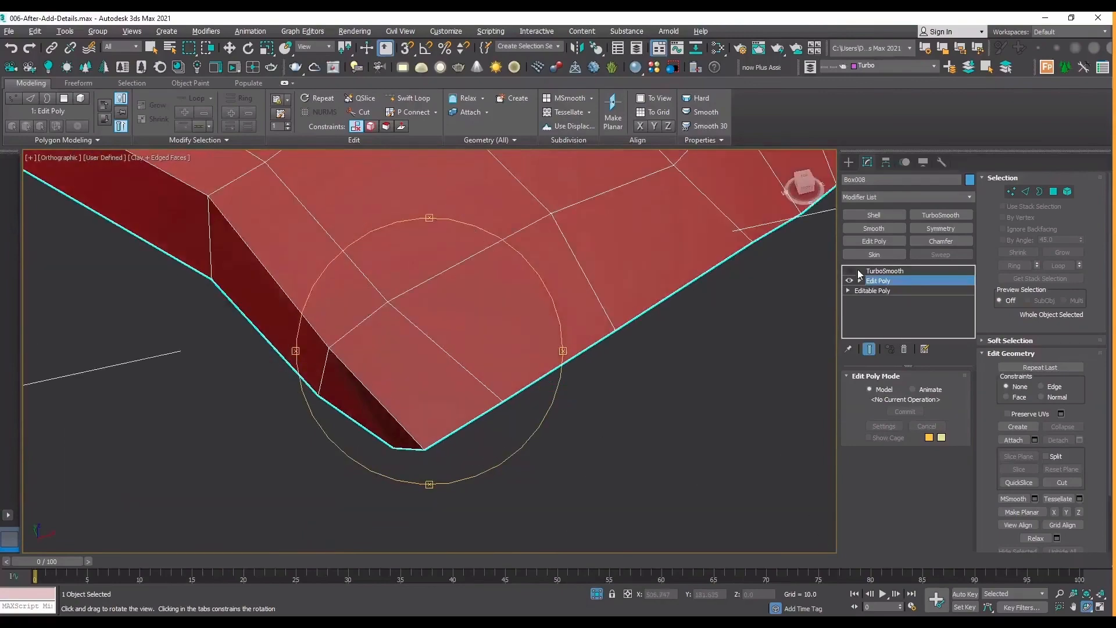
pyautogui.click(849, 271)
pyautogui.click(849, 271)
pyautogui.moveTo(385, 465); pyautogui.dragTo(498, 424)
pyautogui.click(850, 270)
pyautogui.click(850, 270)
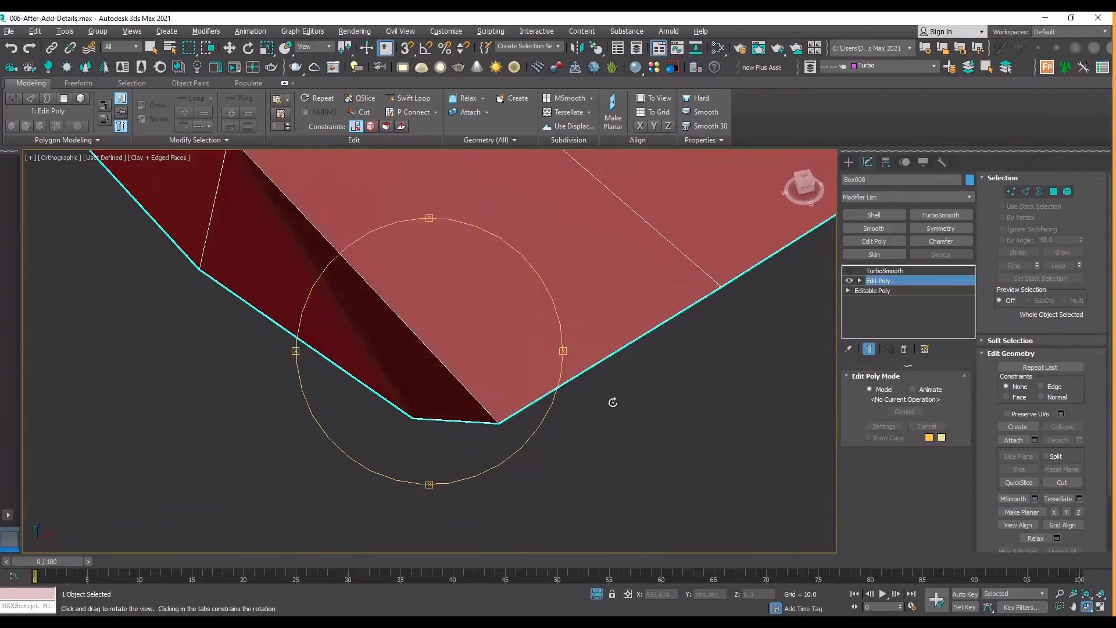
# Enter vertex level on the Edit Poly modifier, check the pointed corner in wireframe and select its upper vertex.
pyautogui.press('1')
pyautogui.press('F3')
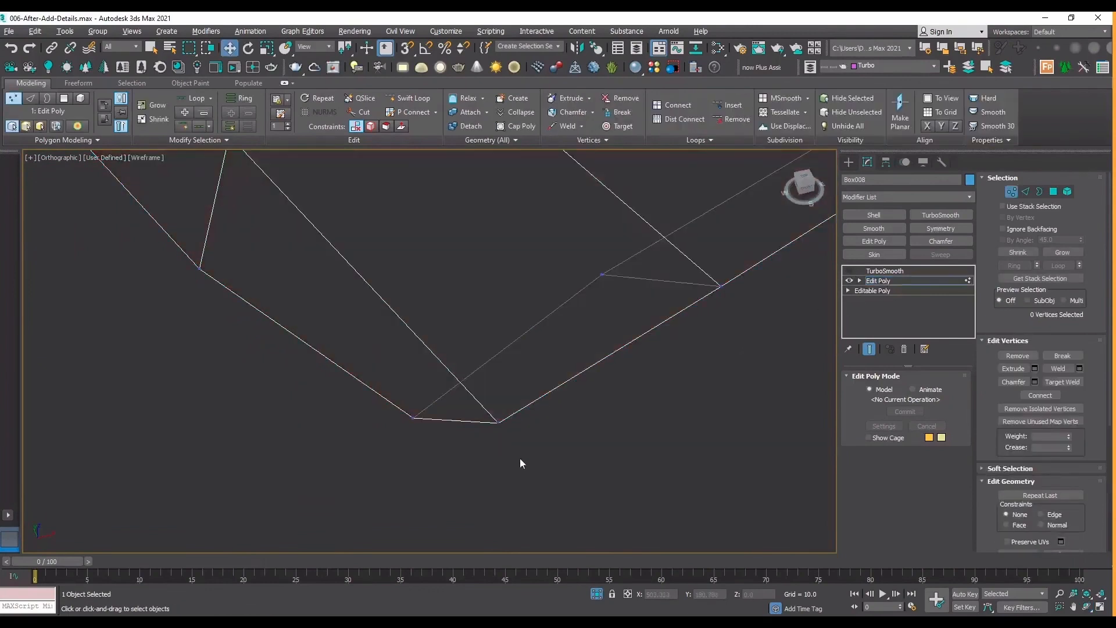
pyautogui.moveTo(337, 380); pyautogui.dragTo(336, 378)
pyautogui.click(552, 490)
pyautogui.click(499, 425)
pyautogui.press('F3')
# Try shifting the plate's upper corner vertex sideways along X, and undo the moves.
pyautogui.moveTo(532, 415)
pyautogui.mouseDown()
pyautogui.moveTo(486, 426)
pyautogui.moveTo(705, 423)
pyautogui.moveTo(568, 425)
pyautogui.mouseUp()
pyautogui.hotkey('ctrl', 'z')
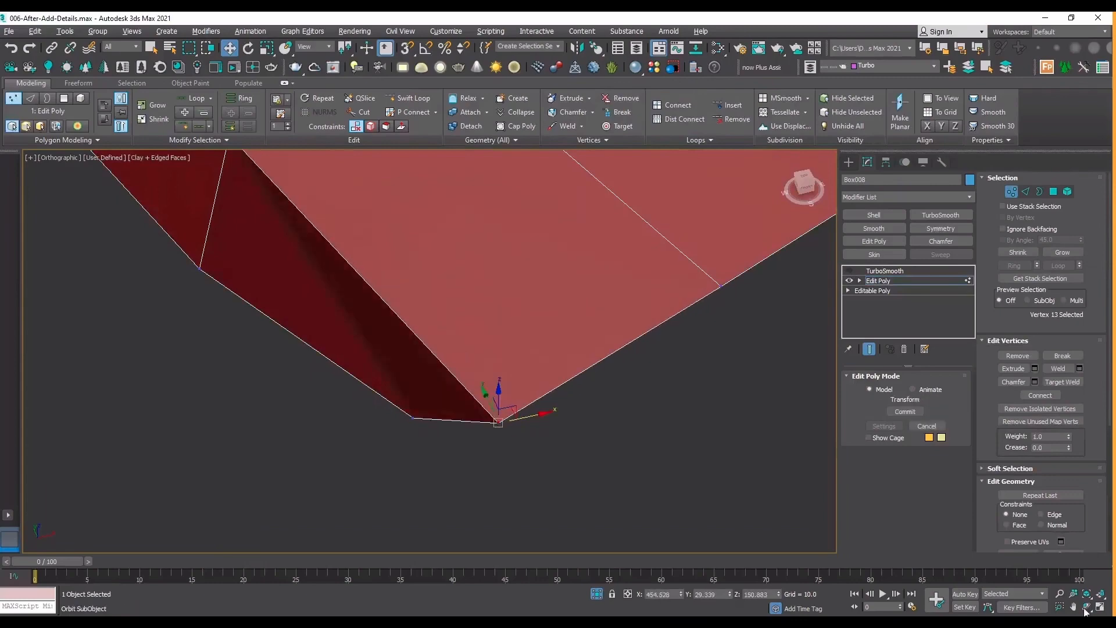
pyautogui.scroll(-3, 680, 451)
pyautogui.keyDown('alt'); pyautogui.moveTo(459, 392); pyautogui.dragTo(541, 364, button='middle'); pyautogui.keyUp('alt')
pyautogui.moveTo(541, 364); pyautogui.dragTo(588, 369)
pyautogui.click(558, 465)
pyautogui.hotkey('ctrl', 'z')
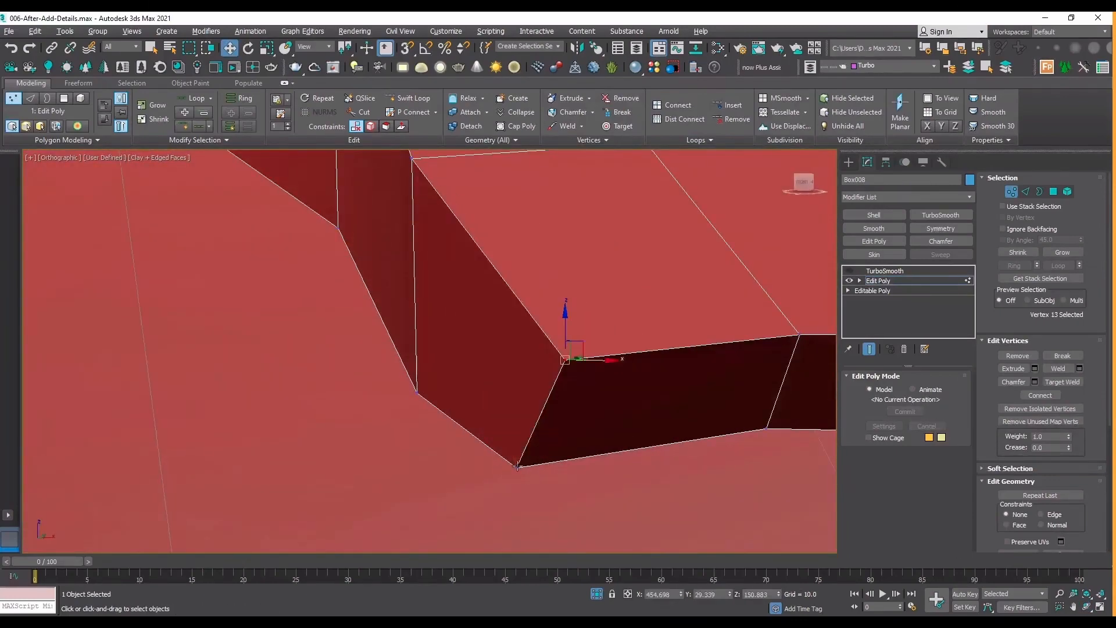
pyautogui.hotkey('ctrl', 'z')
# Weld the two overlapping vertices at the corner's lower point, leave vertex level and check the corner with TurboSmooth on.
pyautogui.moveTo(515, 467); pyautogui.dragTo(538, 486)
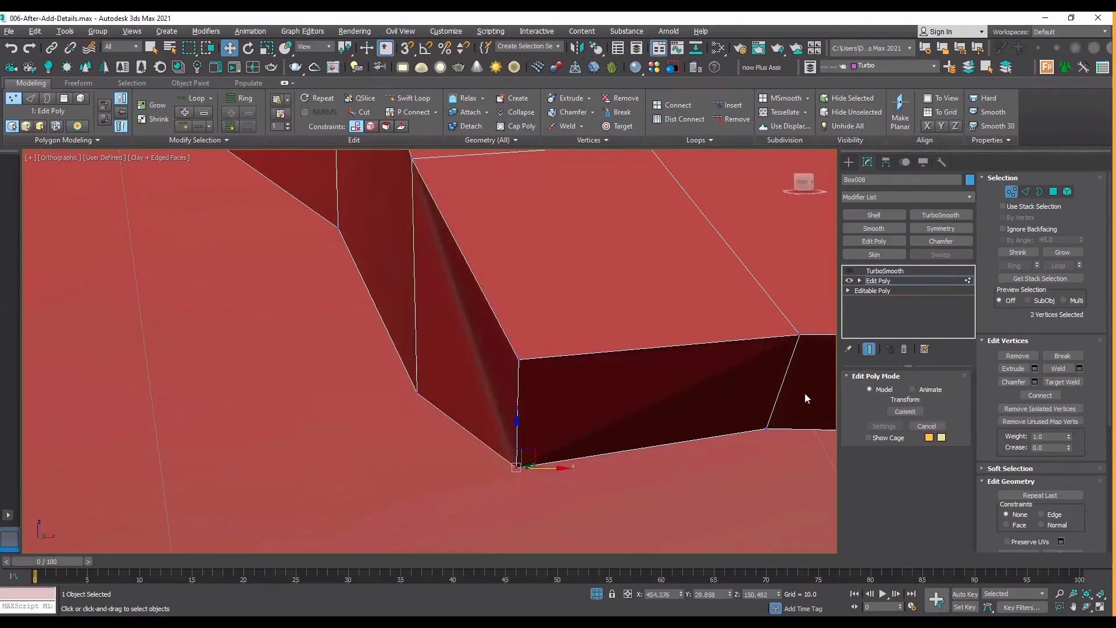
pyautogui.click(1052, 370)
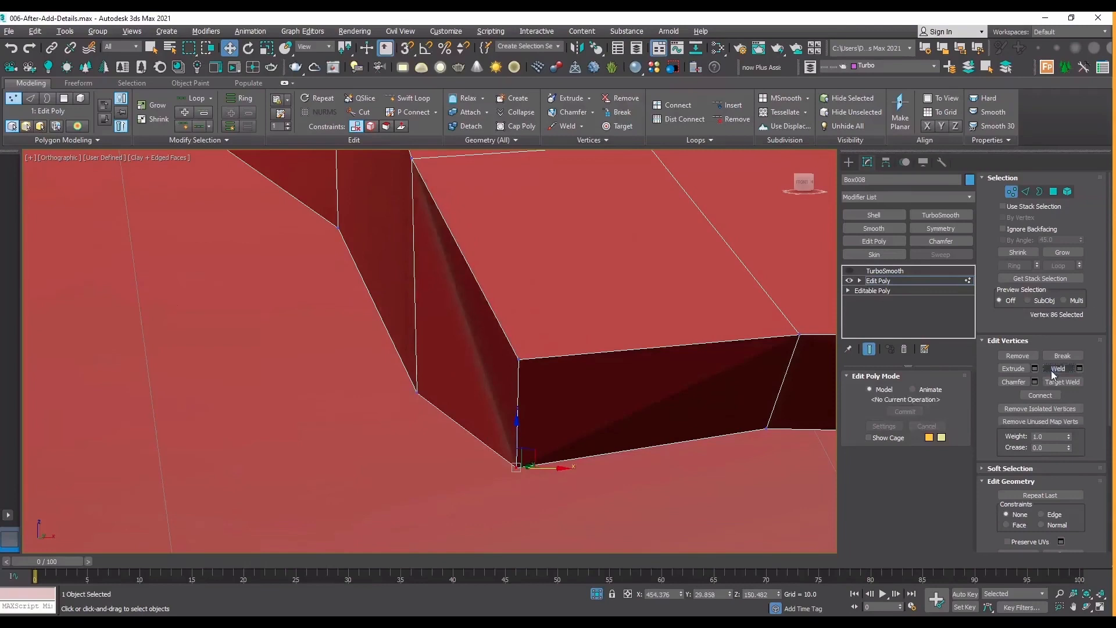
pyautogui.click(891, 281)
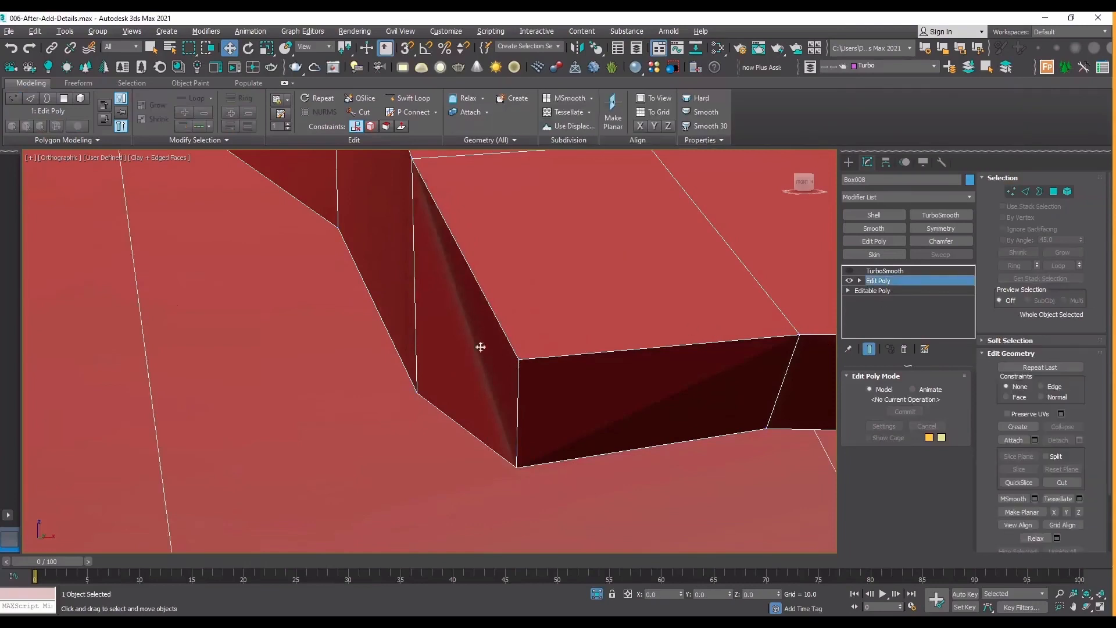
pyautogui.click(849, 271)
pyautogui.click(849, 271)
# Insert two Swift Loop support loops close to the plate's corner edges and preview the smoothed corner without edged faces.
pyautogui.click(410, 98)
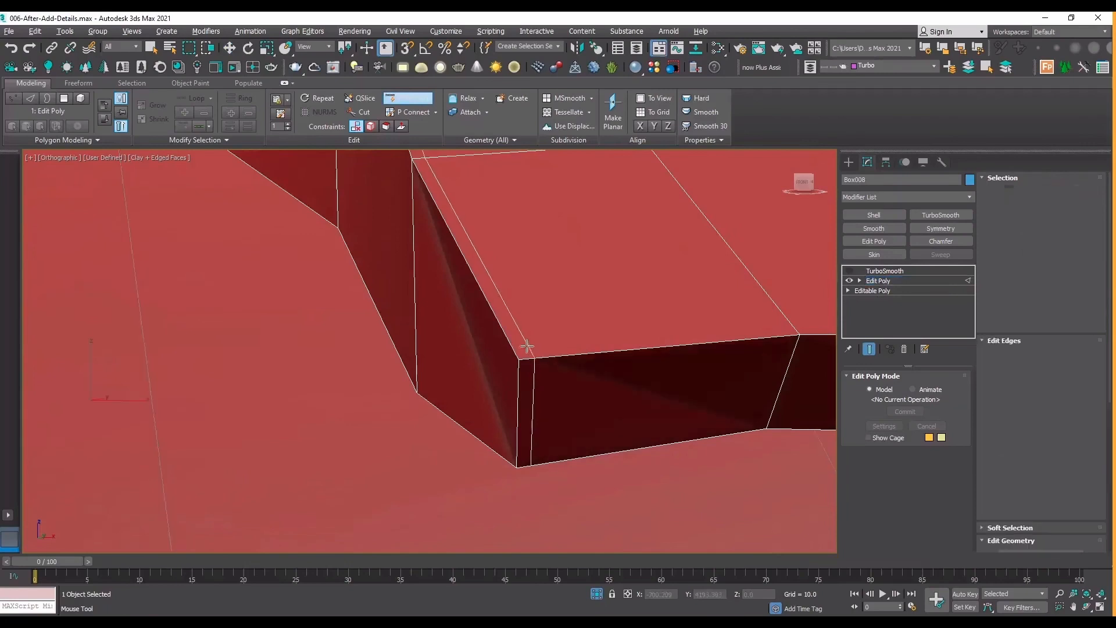
pyautogui.click(523, 346)
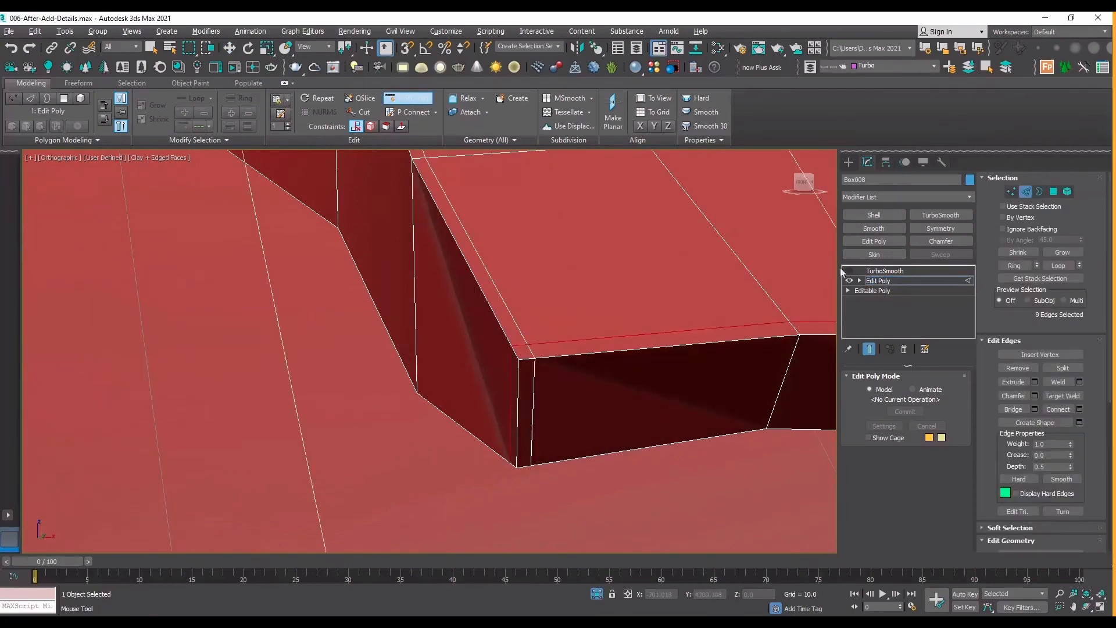
pyautogui.click(848, 271)
pyautogui.press('F4')
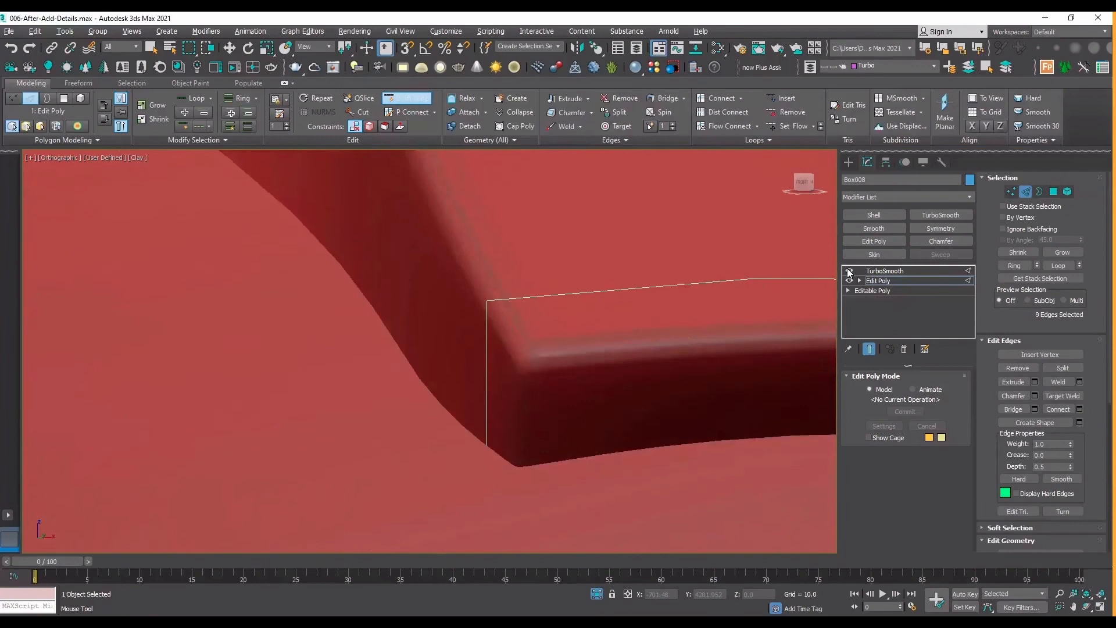
pyautogui.click(848, 271)
pyautogui.press('F4')
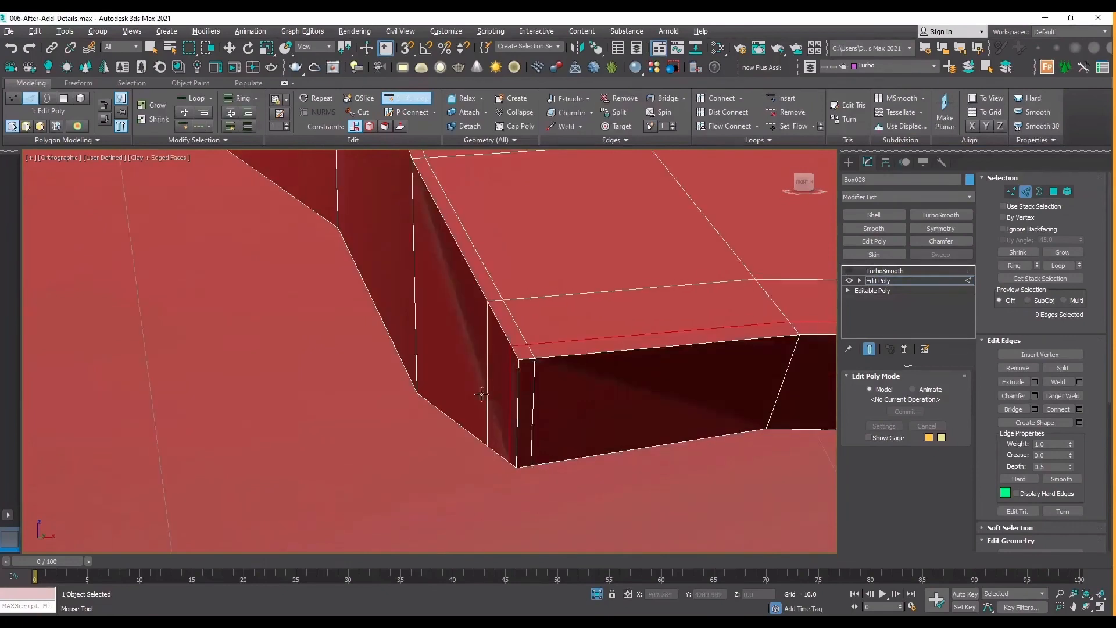
# Insert a support loop around the plate's side wall, just below the outer surface's rim.
pyautogui.click(519, 373)
pyautogui.scroll(-5, 446, 396)
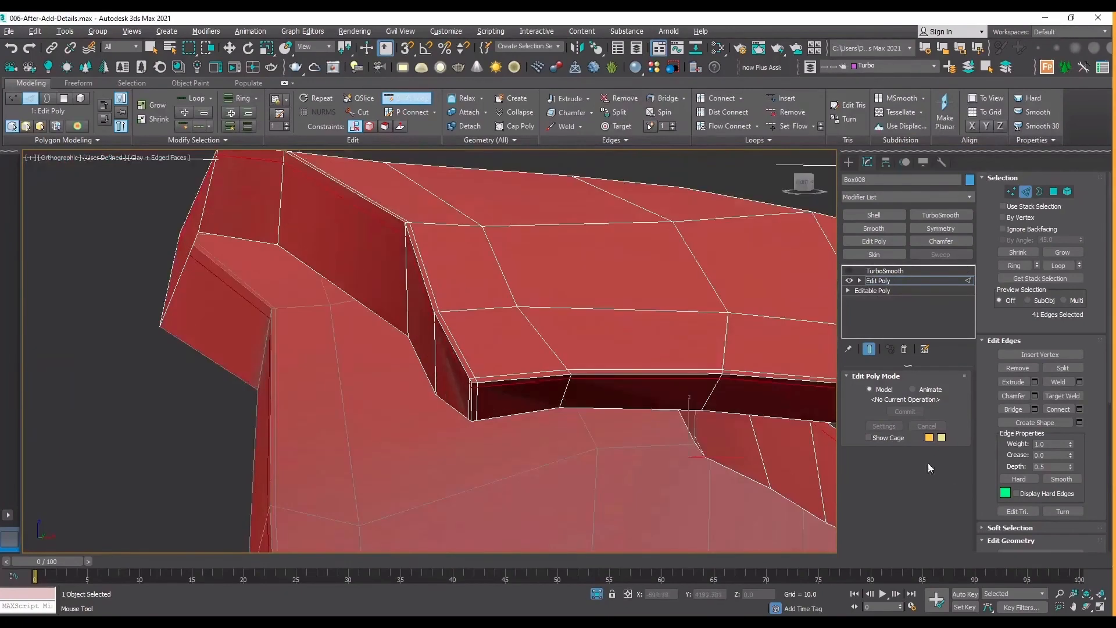
pyautogui.scroll(5, 509, 361)
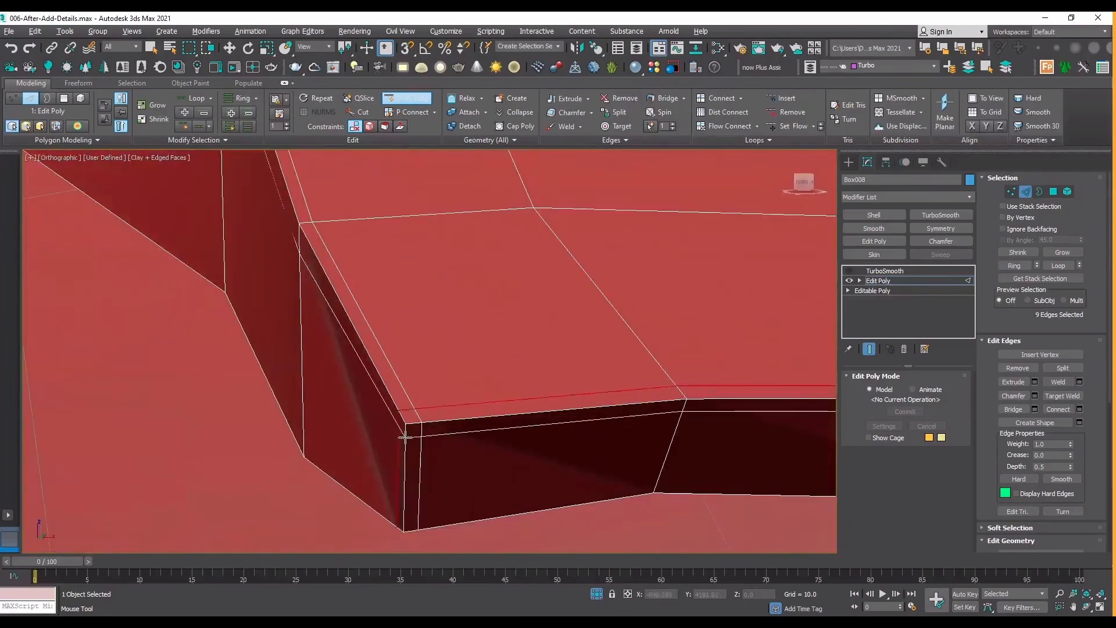
pyautogui.scroll(-5, 556, 429)
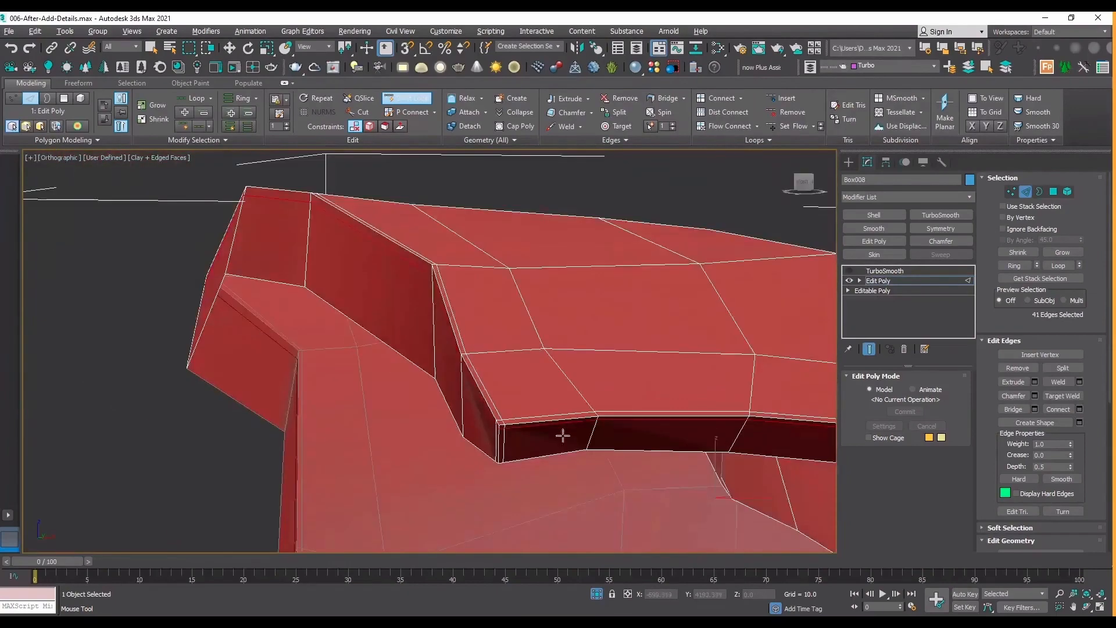
# Insert a support loop on the plate's other side, close to the short edge at its lower corner.
pyautogui.click(1086, 607)
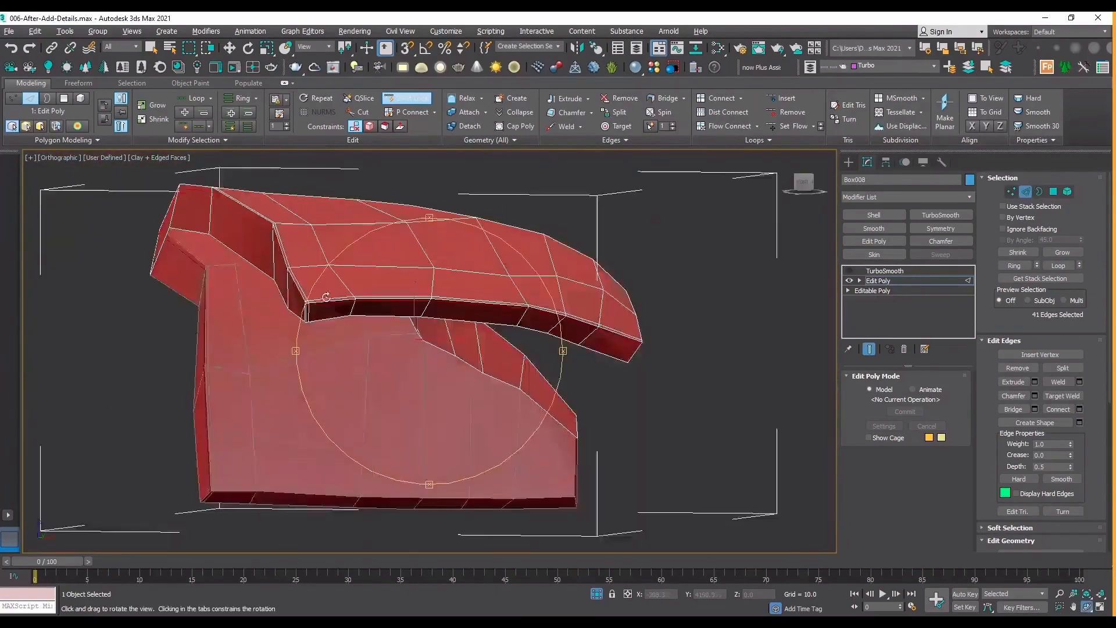
pyautogui.moveTo(326, 298); pyautogui.dragTo(469, 268)
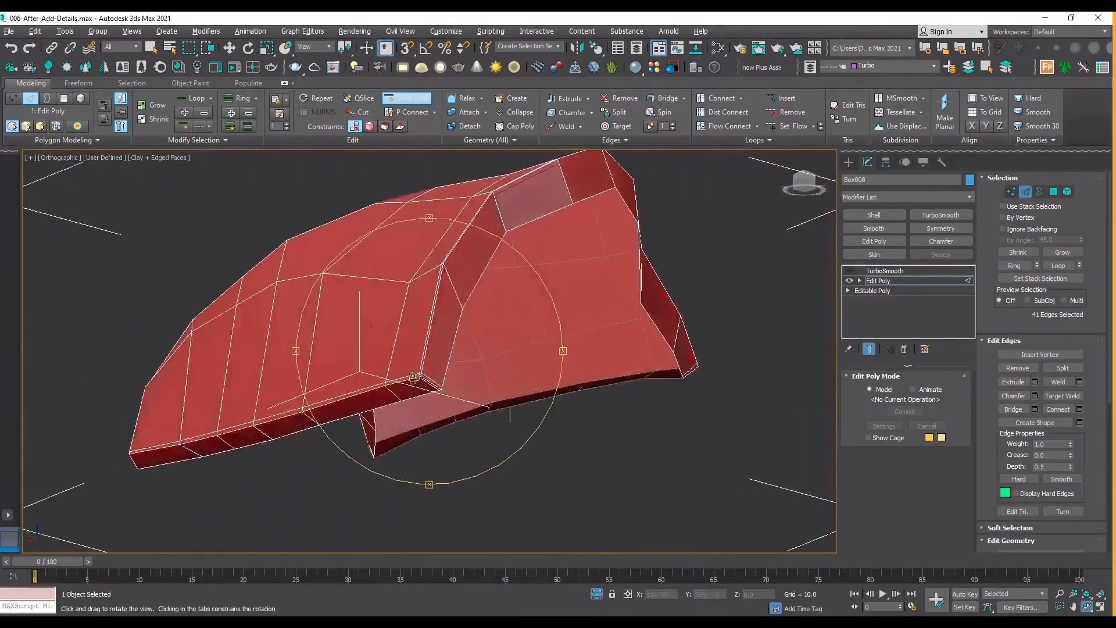
pyautogui.scroll(4, 413, 379)
pyautogui.scroll(-7, 448, 350)
pyautogui.moveTo(449, 351); pyautogui.dragTo(473, 443)
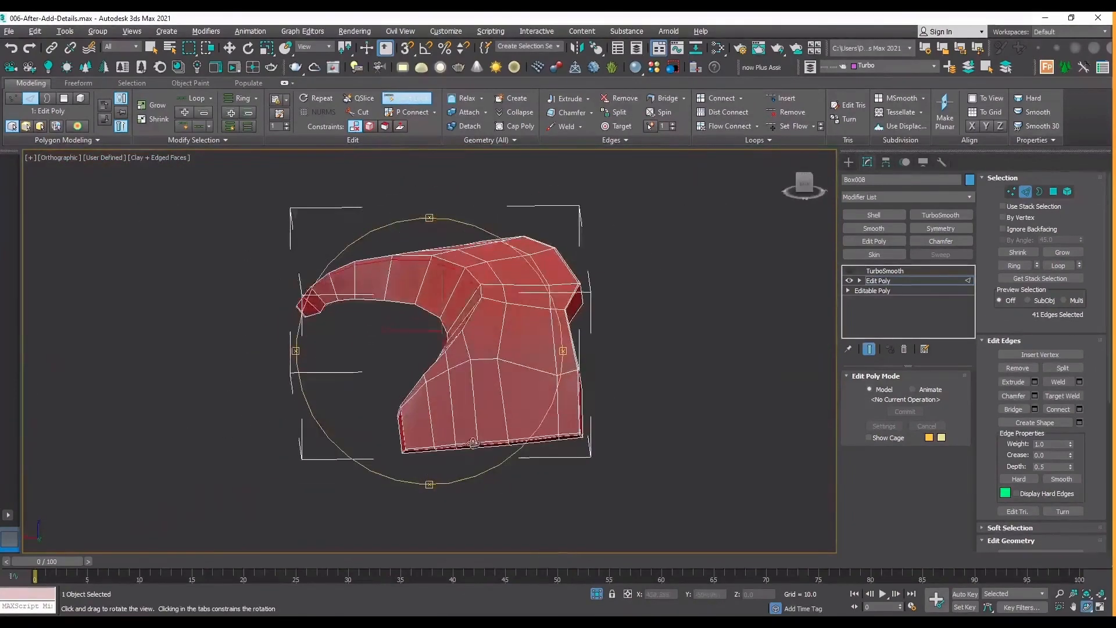
pyautogui.scroll(3, 468, 440)
pyautogui.scroll(3, 336, 432)
pyautogui.rightClick(301, 457)
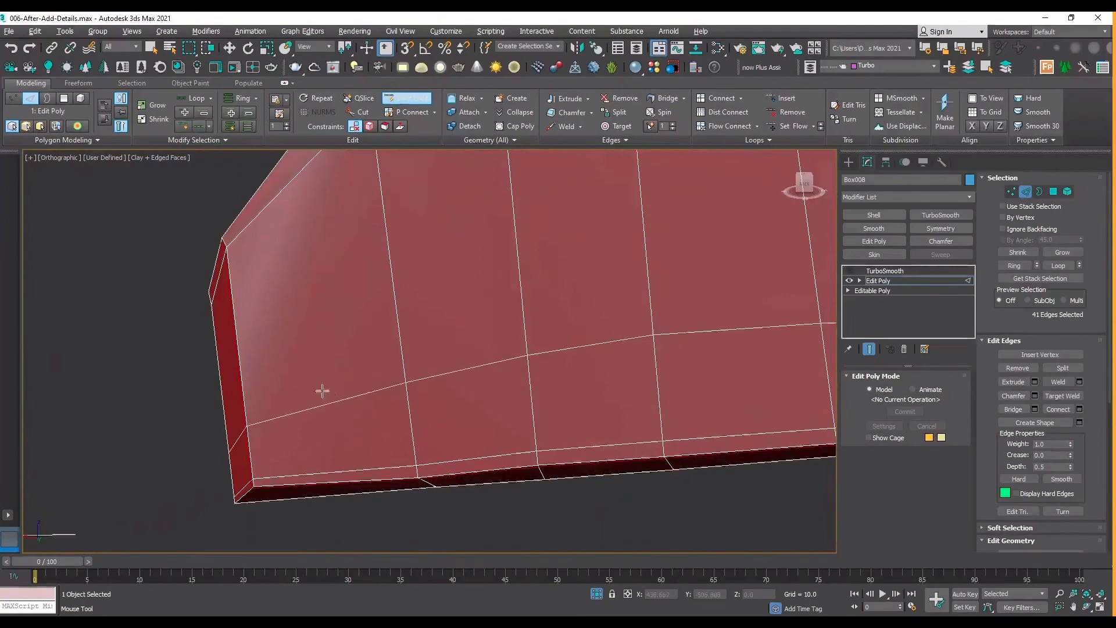
pyautogui.scroll(-5, 301, 407)
pyautogui.scroll(-2, 286, 338)
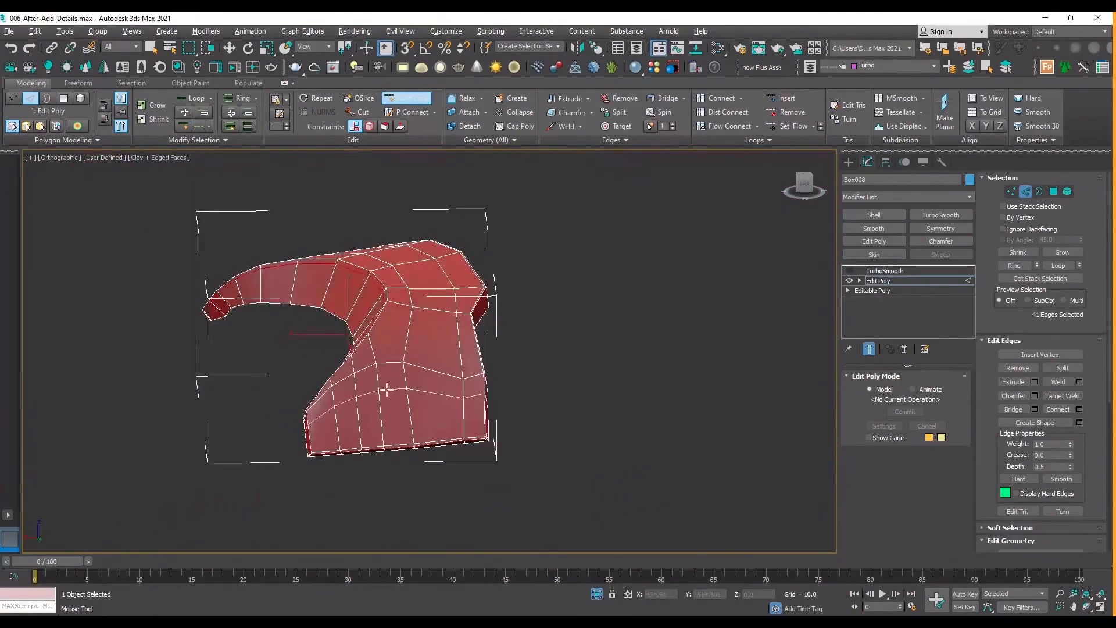
pyautogui.scroll(3, 284, 447)
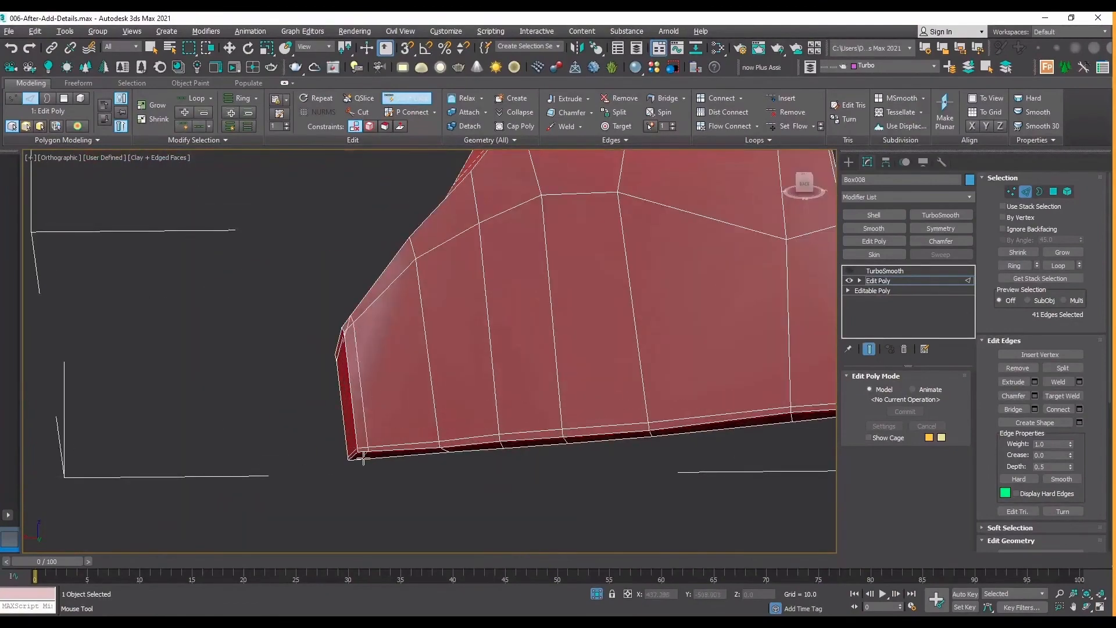
pyautogui.click(363, 454)
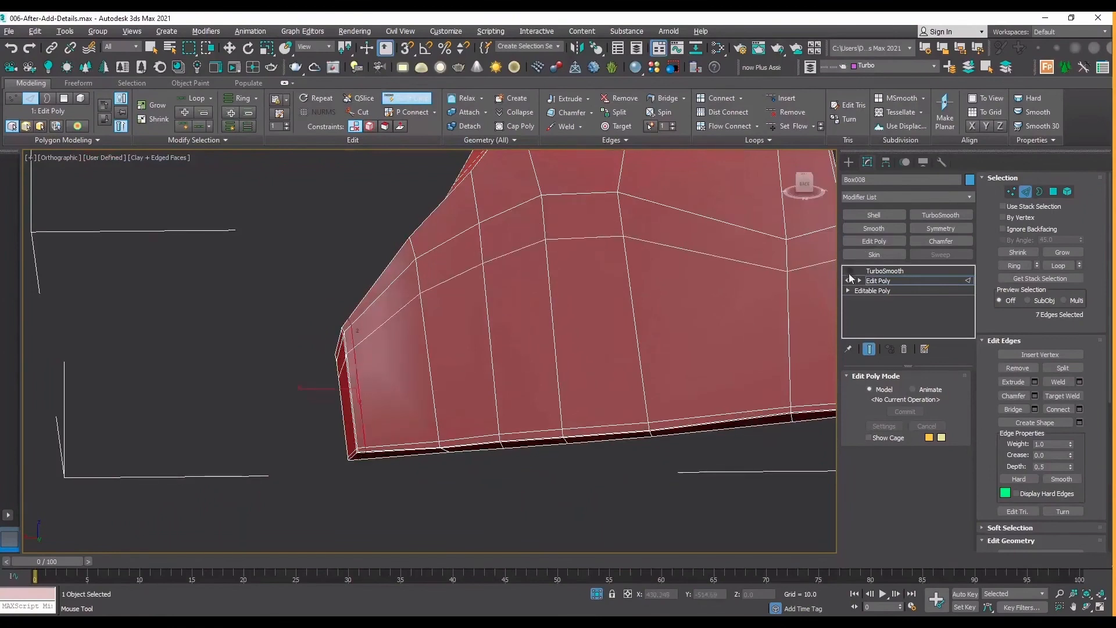
# Show TurboSmooth without edged faces and inspect the smoothed plate around its inner arch and corners.
pyautogui.click(850, 271)
pyautogui.press('F4')
pyautogui.scroll(-6, 386, 475)
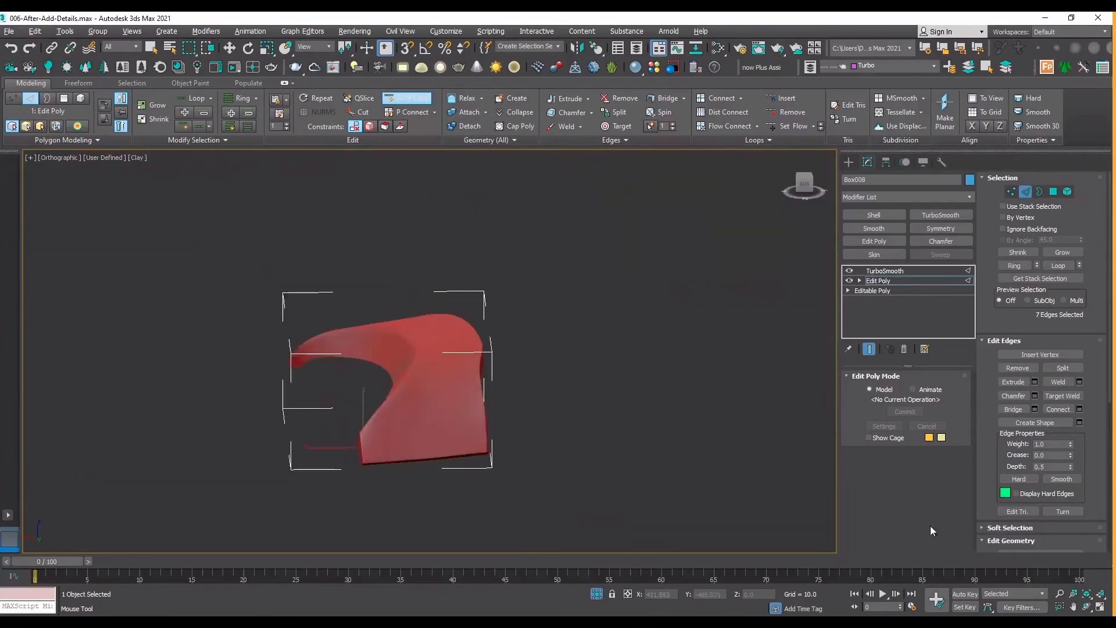
pyautogui.click(1086, 608)
pyautogui.moveTo(377, 308); pyautogui.dragTo(474, 363)
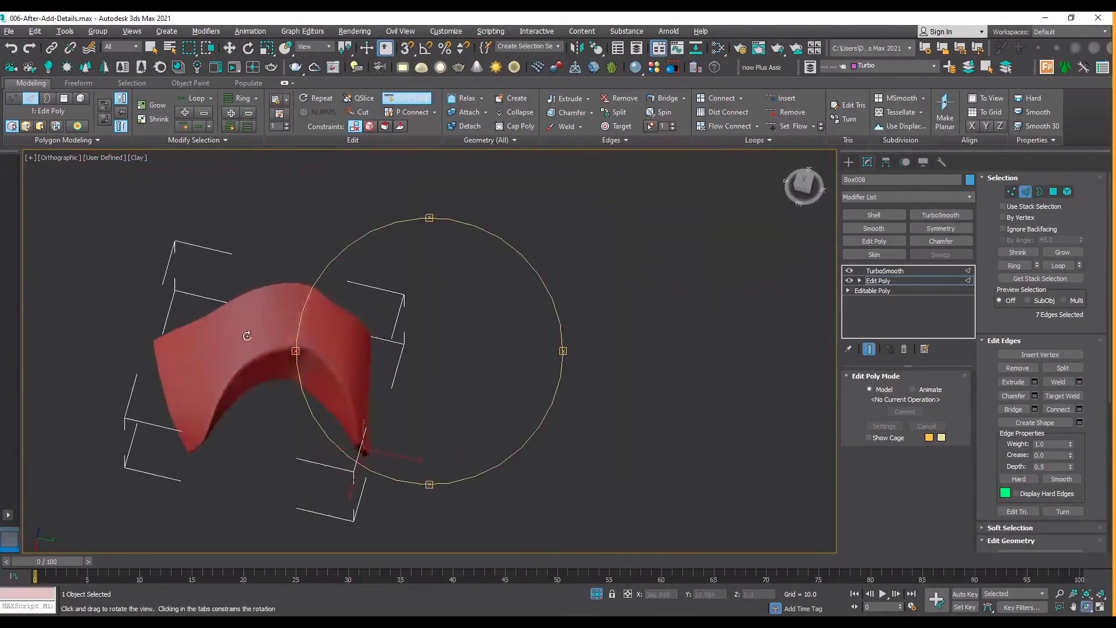
pyautogui.scroll(4, 246, 336)
pyautogui.moveTo(503, 518); pyautogui.dragTo(550, 393)
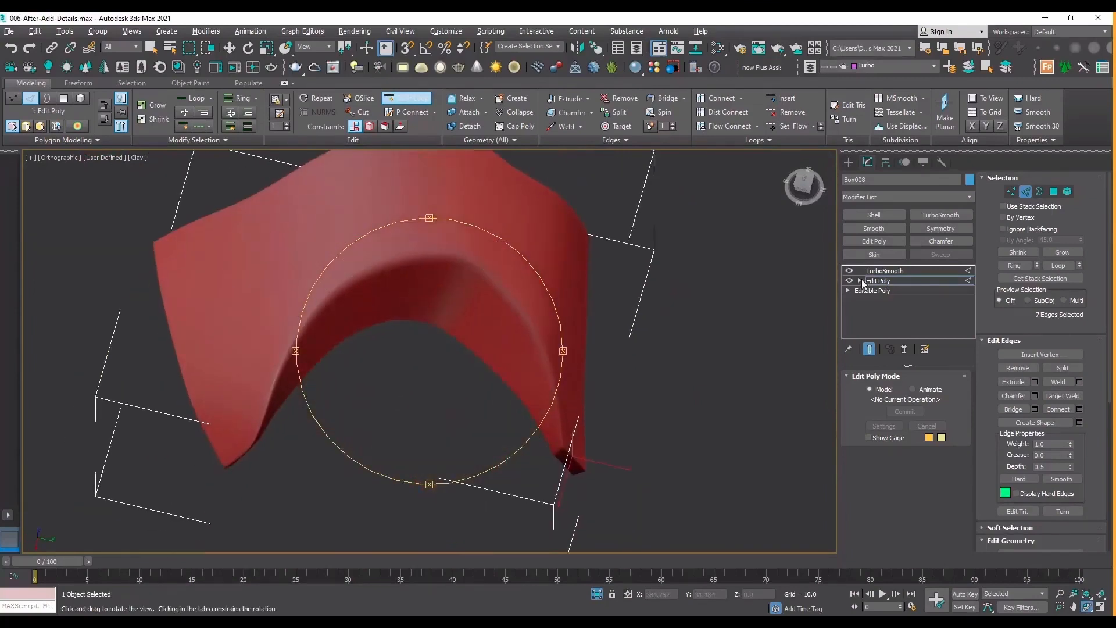
# Hide TurboSmooth, restore edged faces and insert a support loop on the outer surface just above the inner arch's edge.
pyautogui.click(849, 270)
pyautogui.press('F4')
pyautogui.press('Escape')
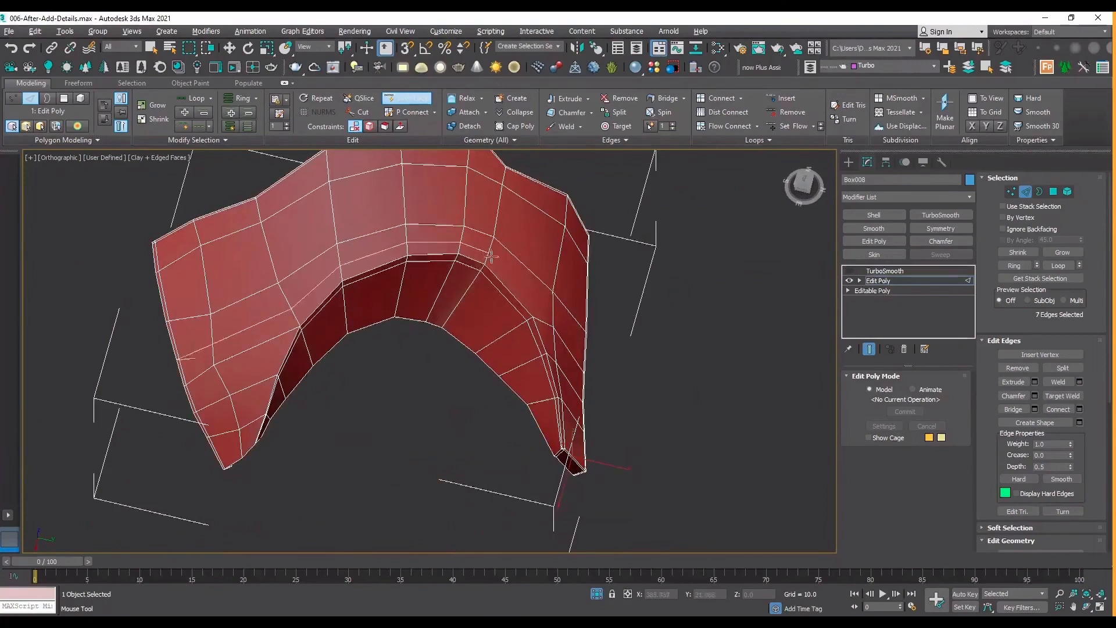
pyautogui.scroll(4, 493, 258)
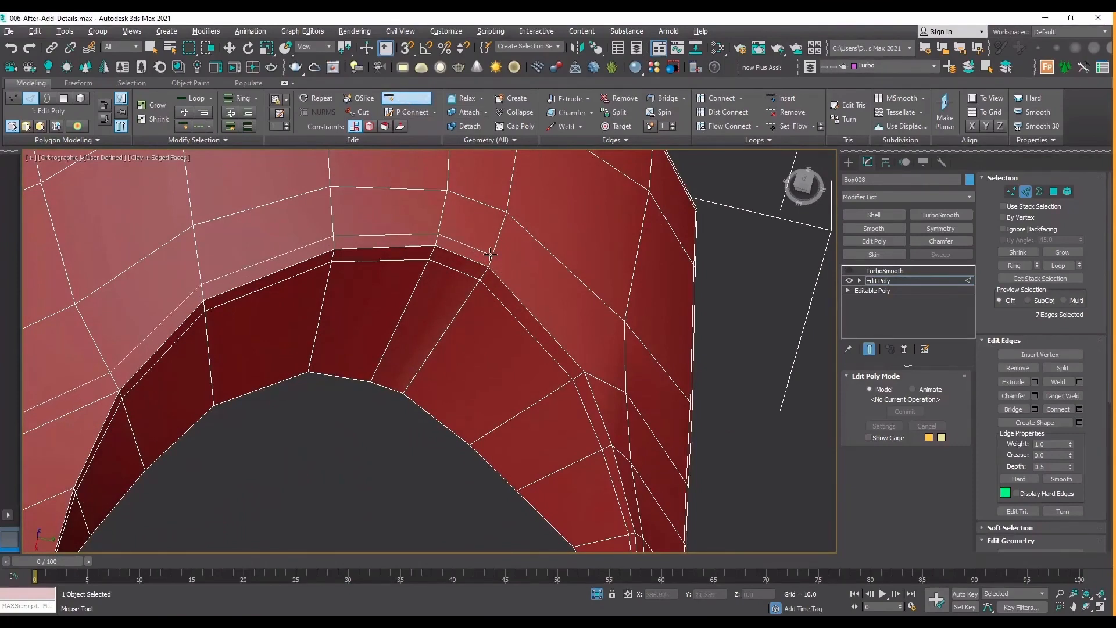
pyautogui.scroll(5, 490, 254)
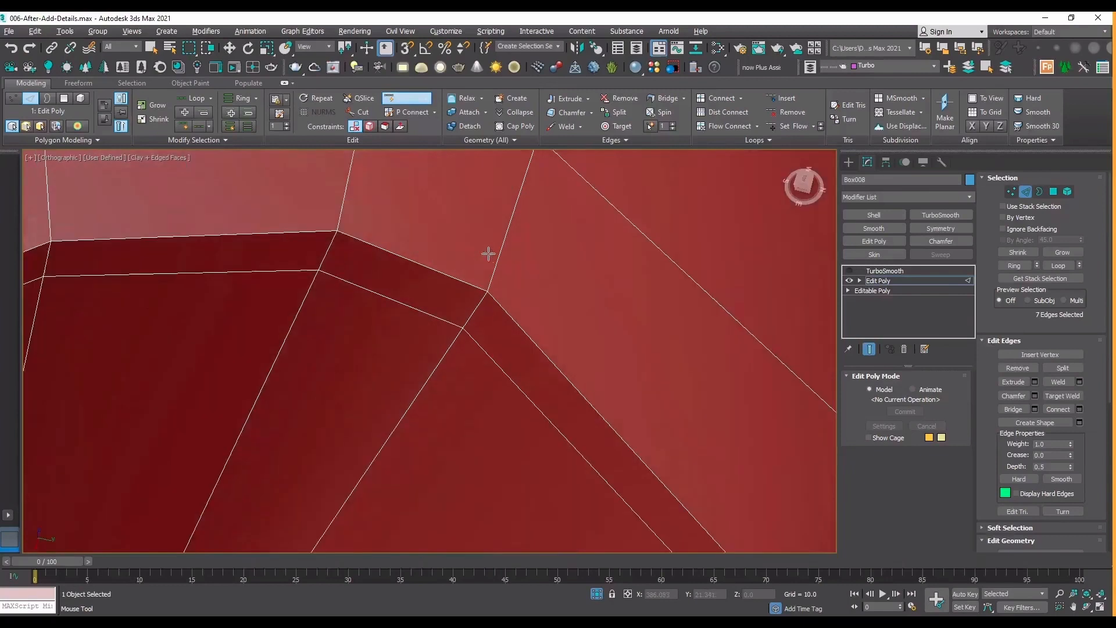
pyautogui.click(489, 279)
pyautogui.scroll(-5, 519, 251)
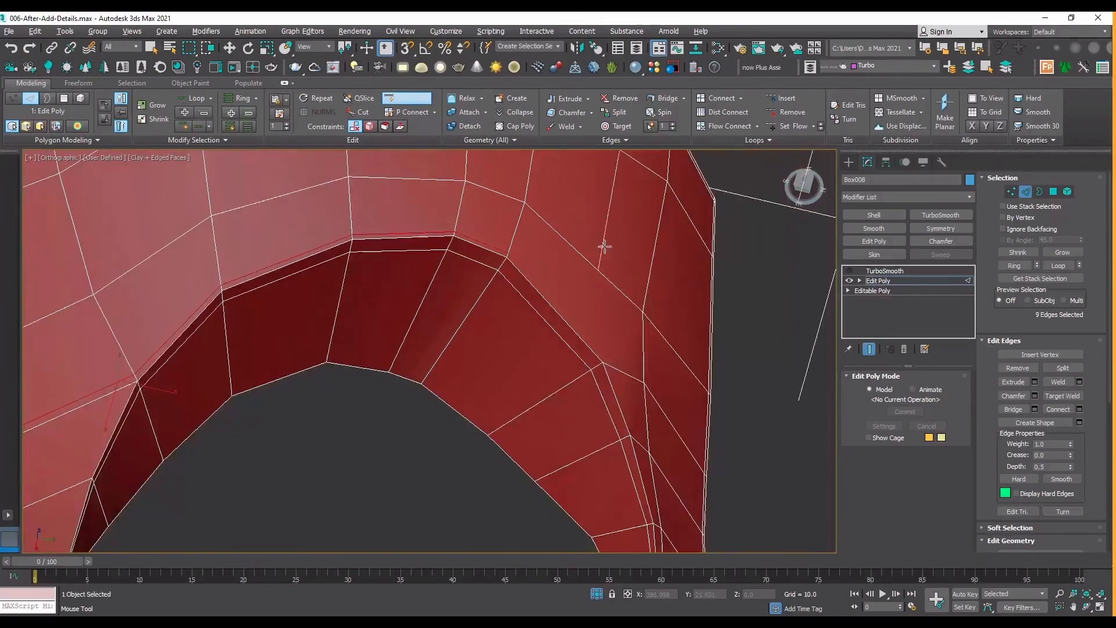
pyautogui.scroll(-5, 615, 362)
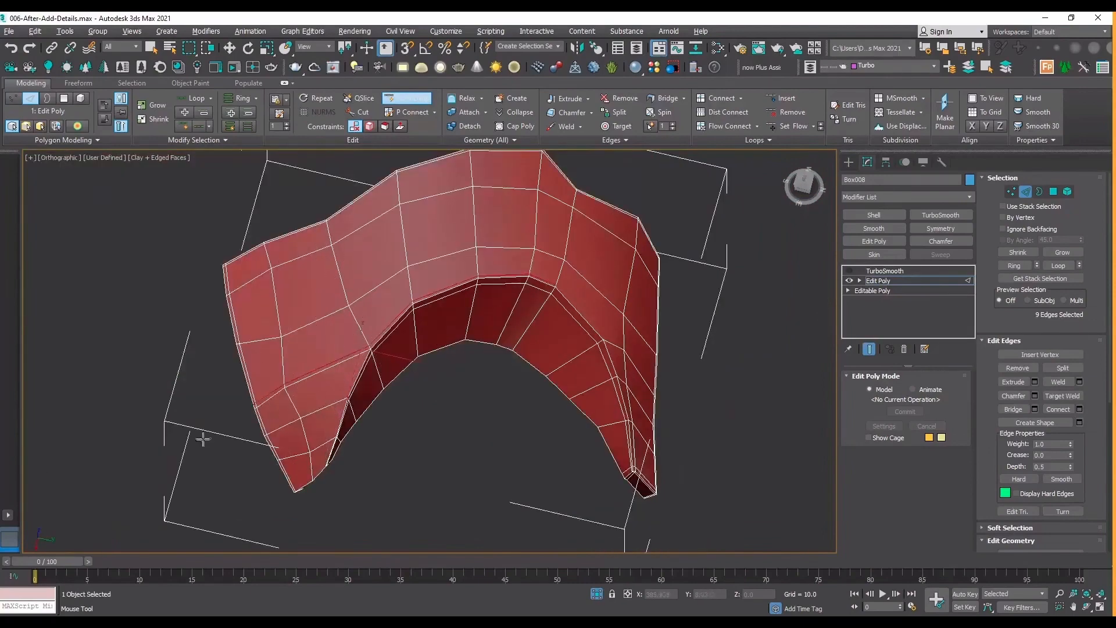
# Insert a support loop on the plate's outer surface, right beside the short edge at its lower corner.
pyautogui.scroll(5, 399, 341)
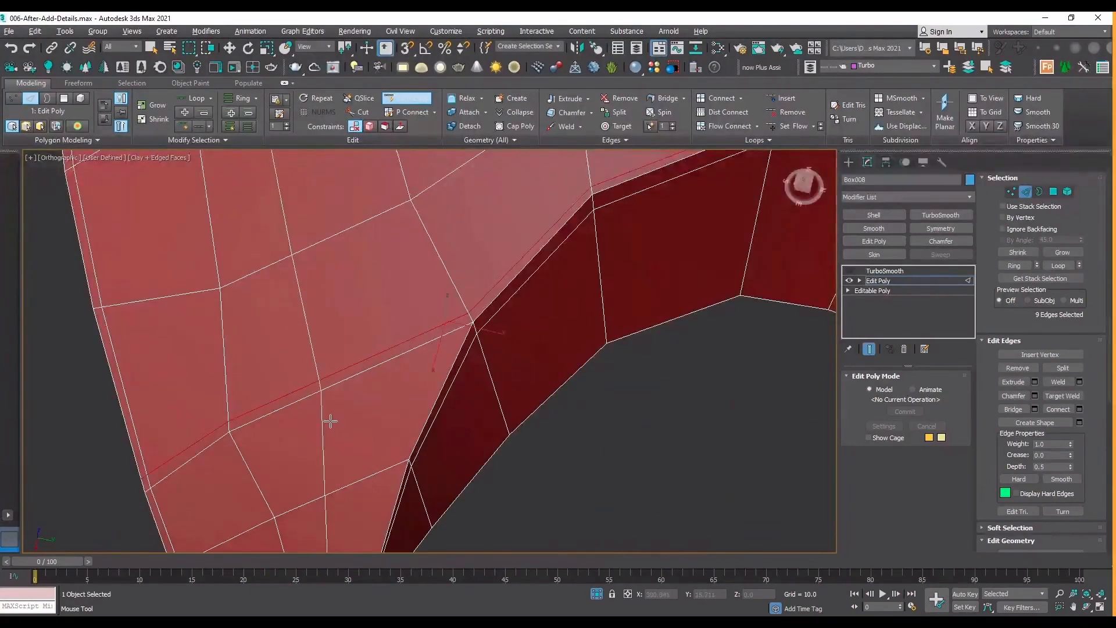
pyautogui.scroll(-3, 337, 419)
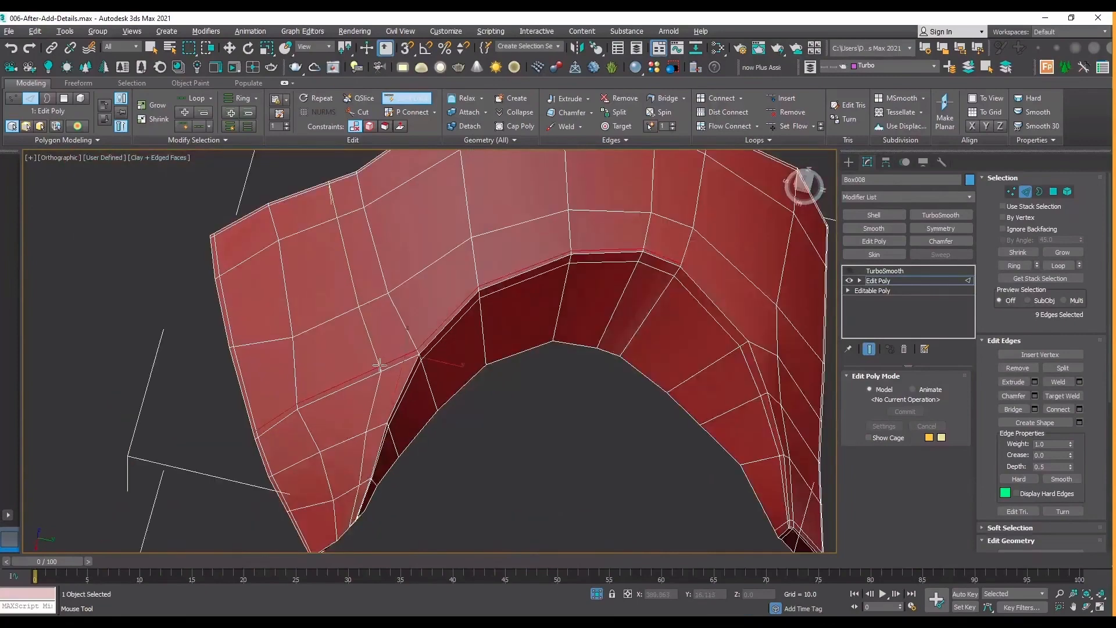
pyautogui.scroll(5, 613, 273)
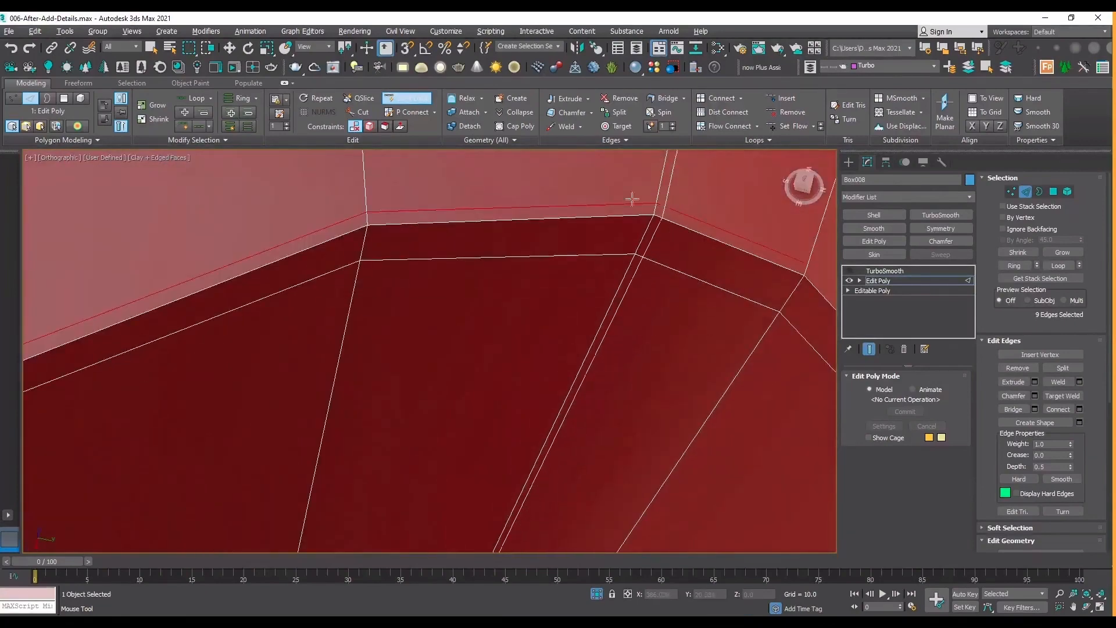
pyautogui.scroll(-5, 605, 200)
pyautogui.scroll(4, 293, 478)
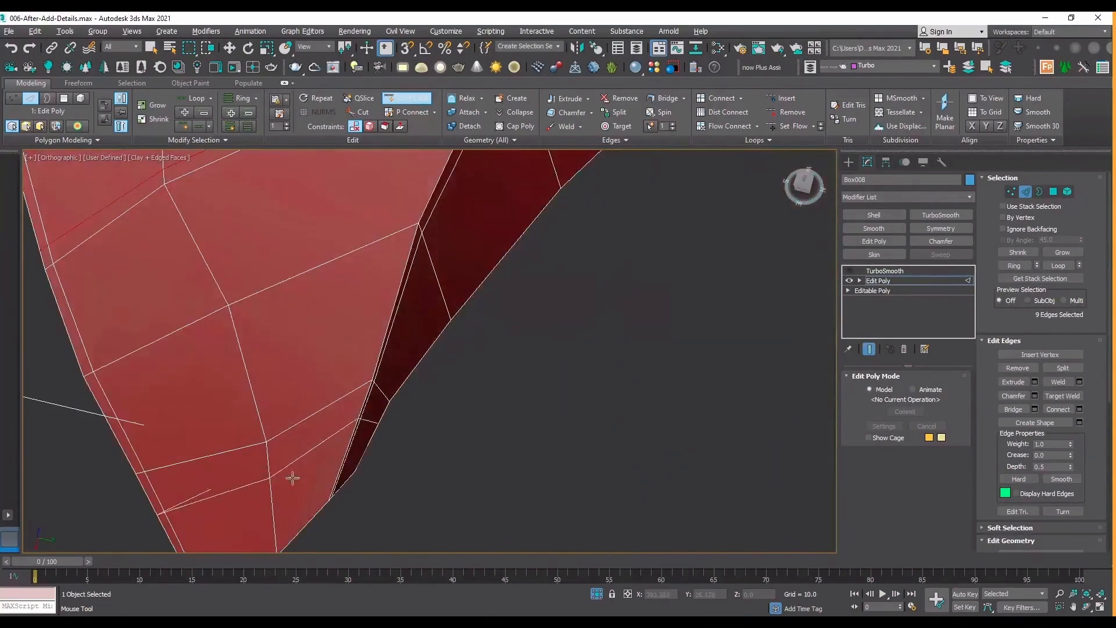
pyautogui.scroll(-4, 294, 465)
pyautogui.scroll(4, 275, 496)
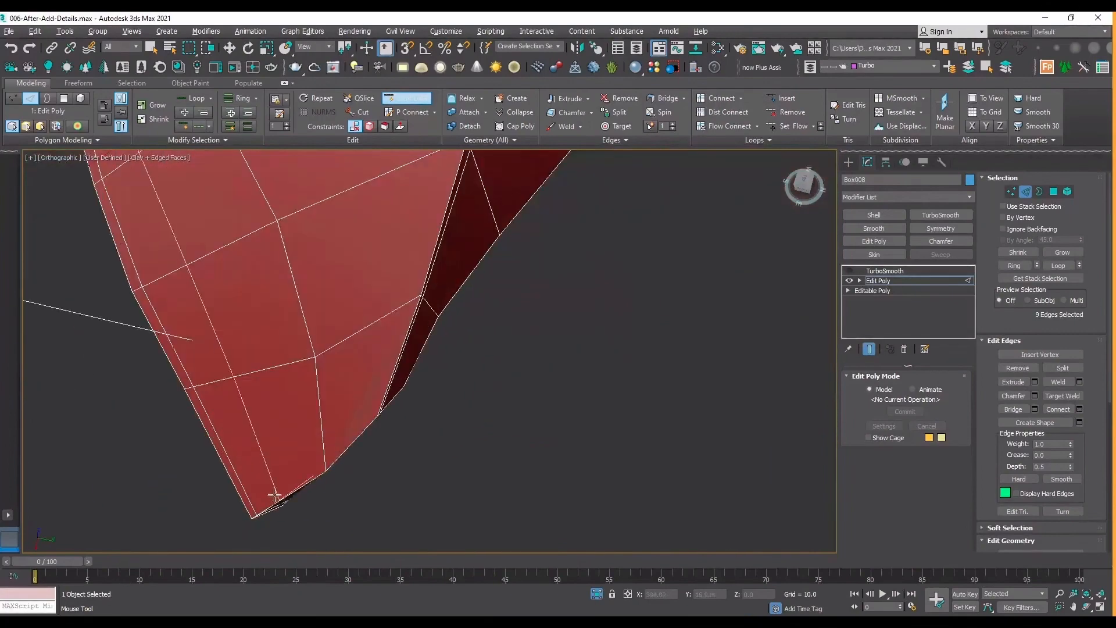
pyautogui.click(251, 508)
pyautogui.scroll(-2, 285, 417)
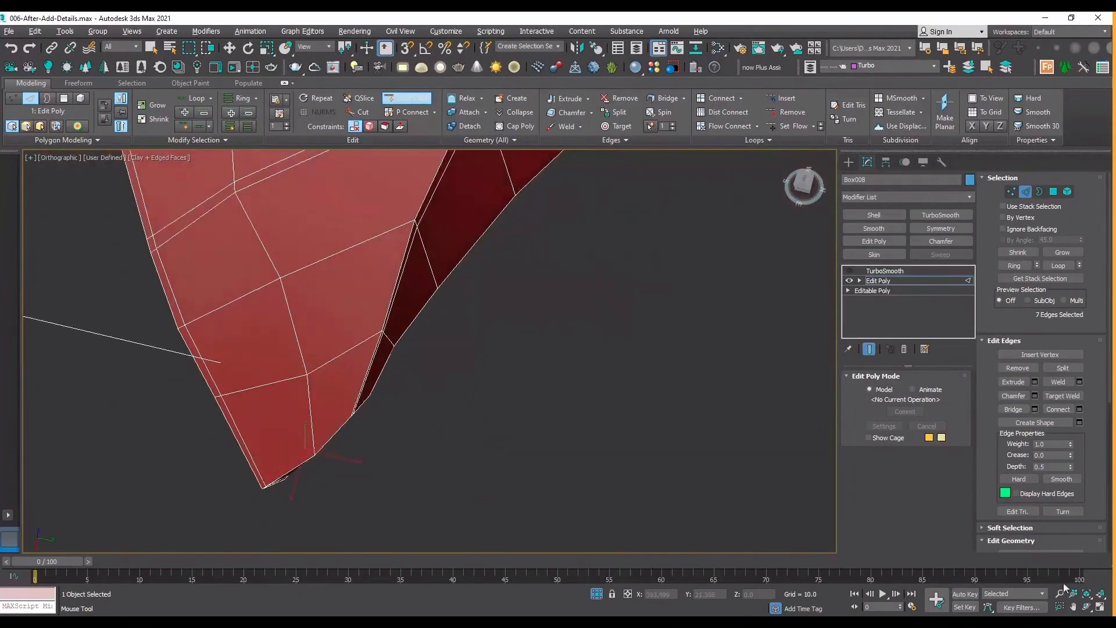
# Insert a support loop on the outer surface along the inner side edge, between the short edge and the inner arch's corner.
pyautogui.scroll(-2, 639, 395)
pyautogui.moveTo(416, 378); pyautogui.dragTo(407, 397)
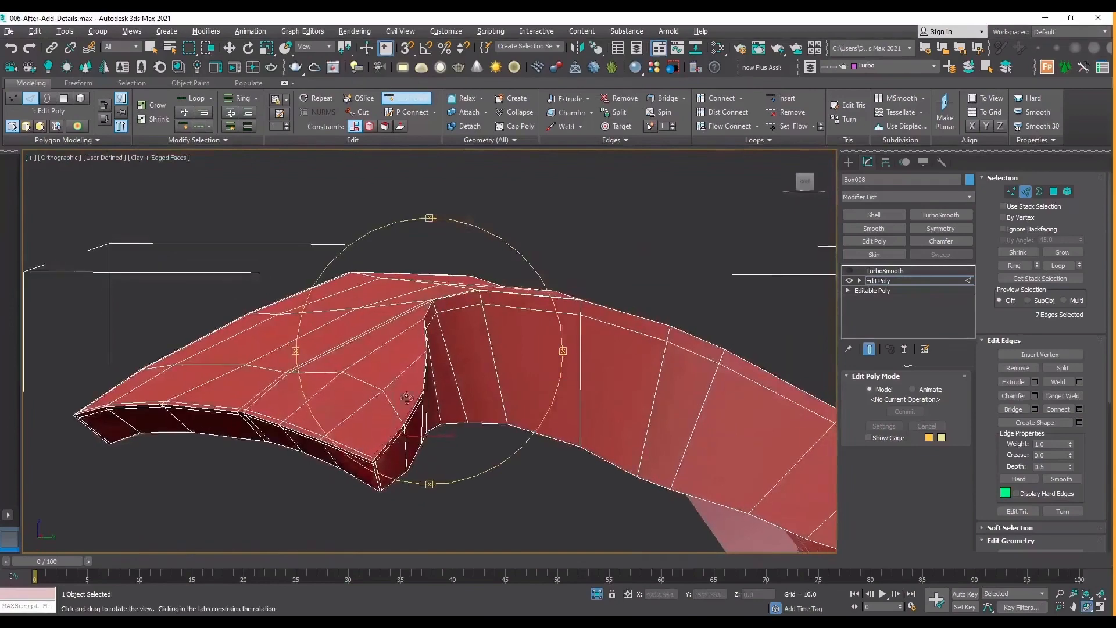
pyautogui.scroll(4, 407, 397)
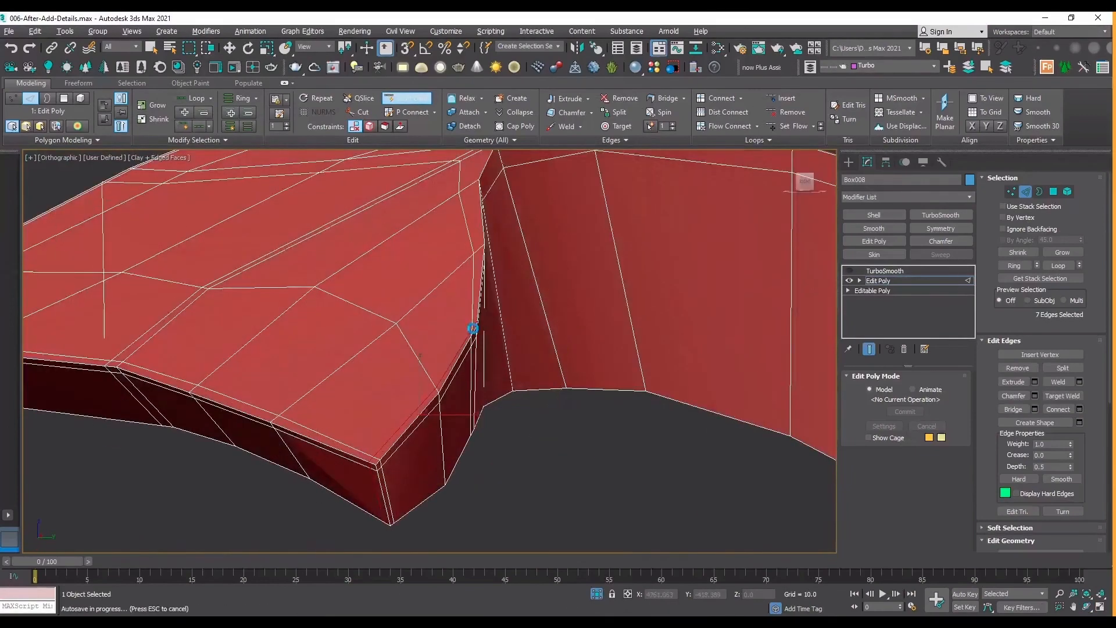
pyautogui.scroll(4, 469, 332)
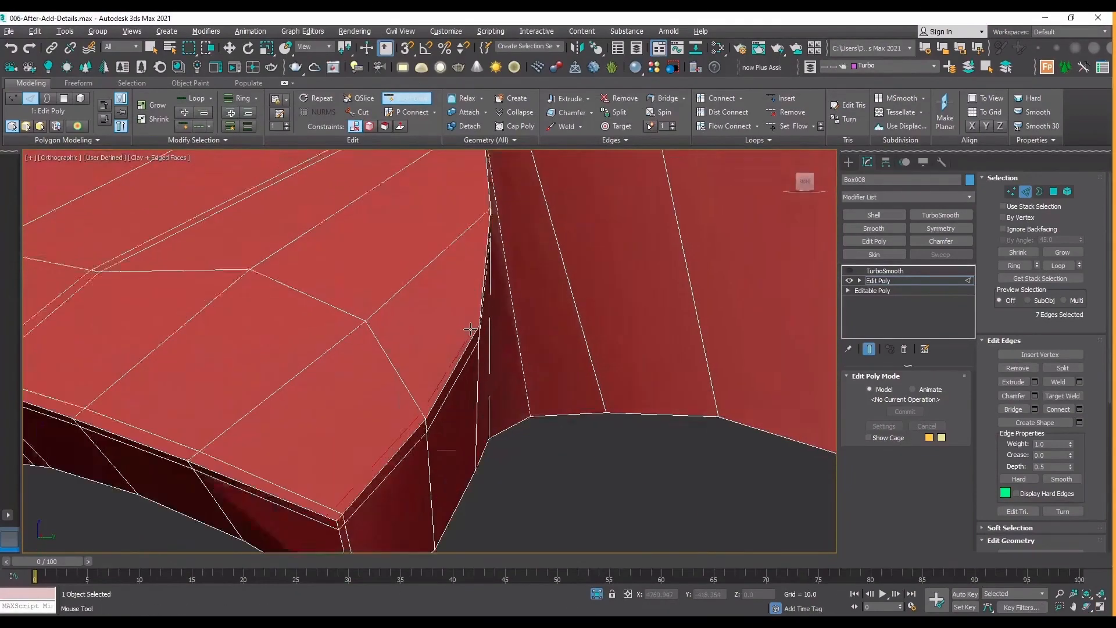
pyautogui.click(474, 333)
pyautogui.scroll(-5, 415, 371)
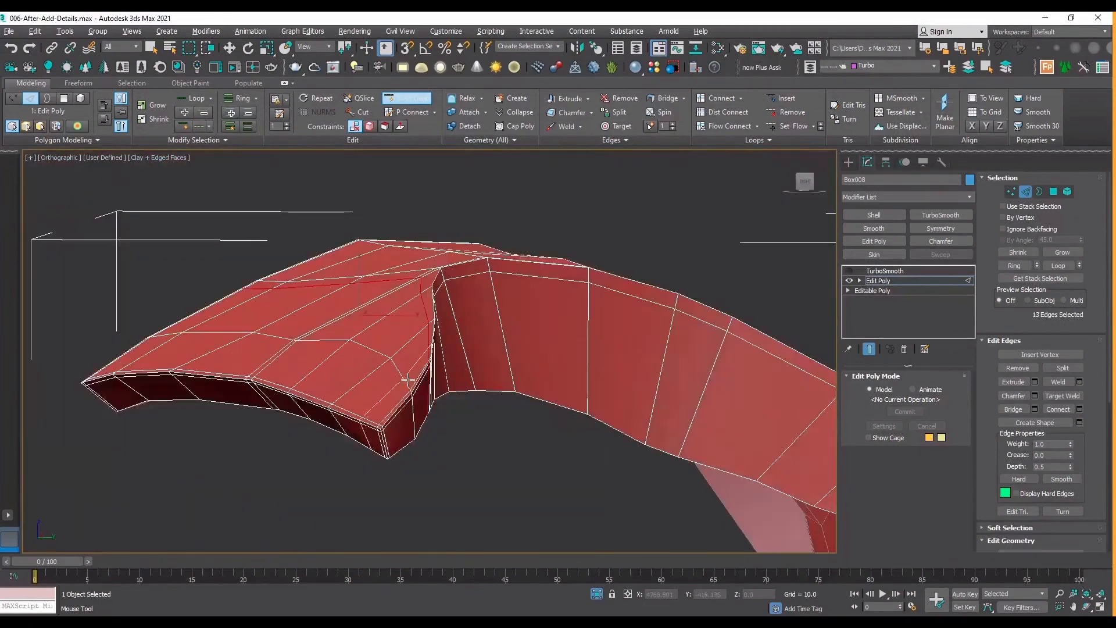
# Select the support loops along the inner arch and the side edge, and examine where they cross at the arch's corner.
pyautogui.hotkey('ctrl', 'r')
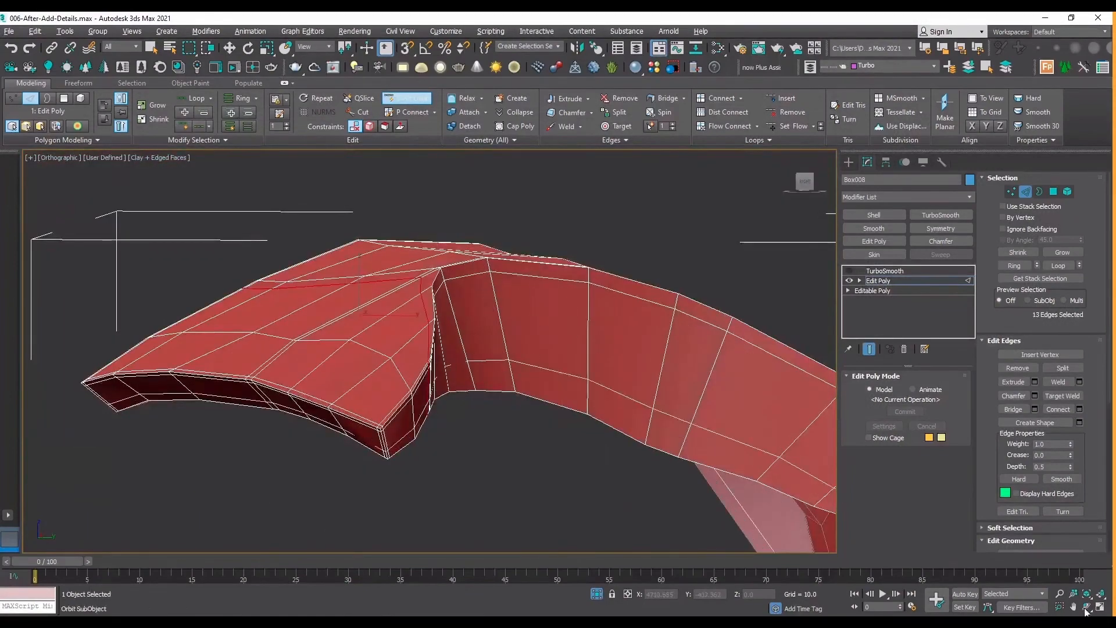
pyautogui.moveTo(465, 354); pyautogui.dragTo(445, 404)
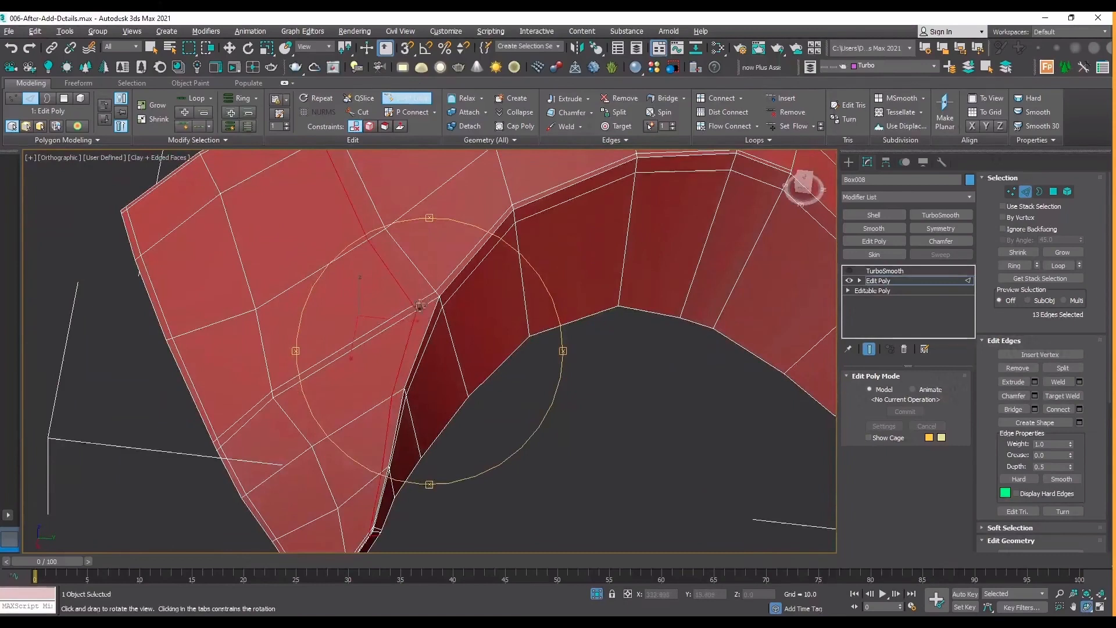
pyautogui.scroll(-3, 402, 305)
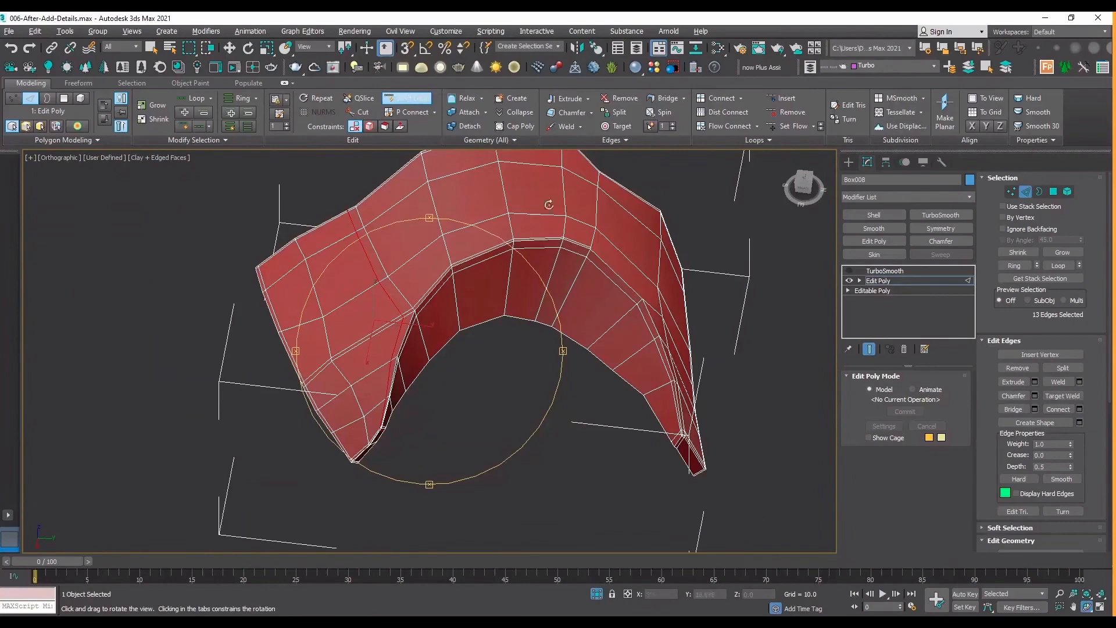
pyautogui.scroll(6, 429, 313)
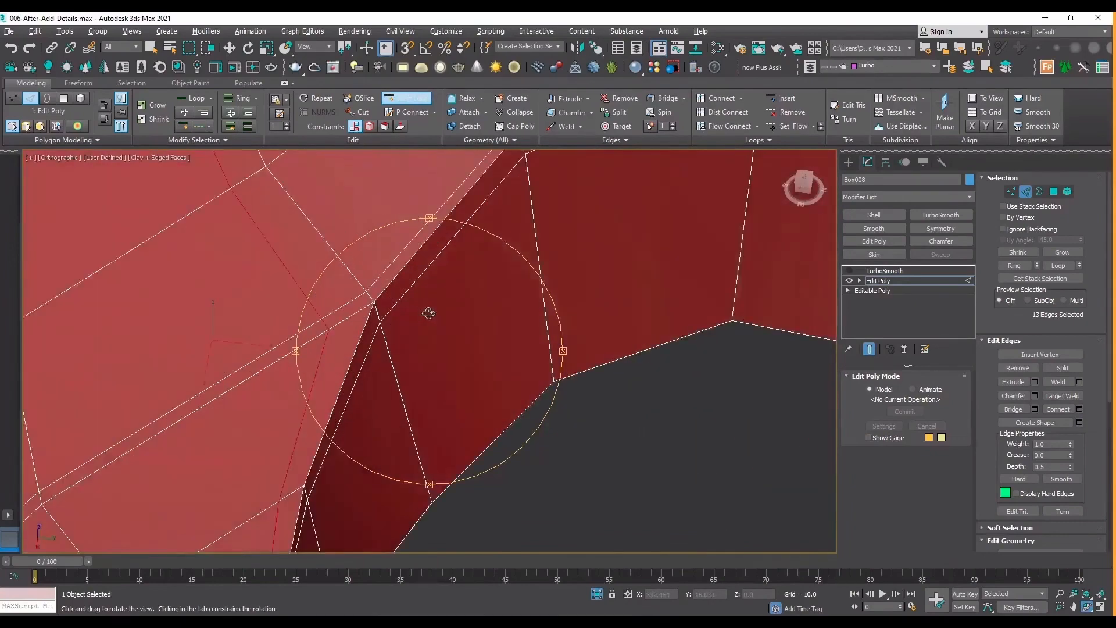
pyautogui.moveTo(355, 299); pyautogui.dragTo(444, 286, button='middle')
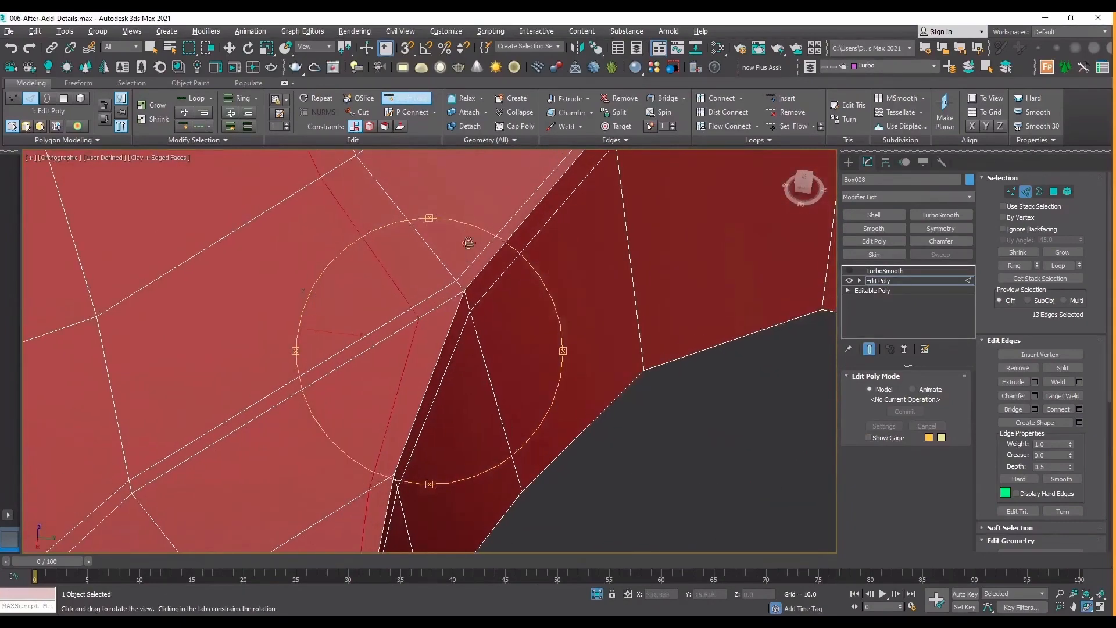
pyautogui.rightClick(429, 316)
pyautogui.press('w')
pyautogui.keyDown('ctrl'); pyautogui.doubleClick(474, 259); pyautogui.keyUp('ctrl')
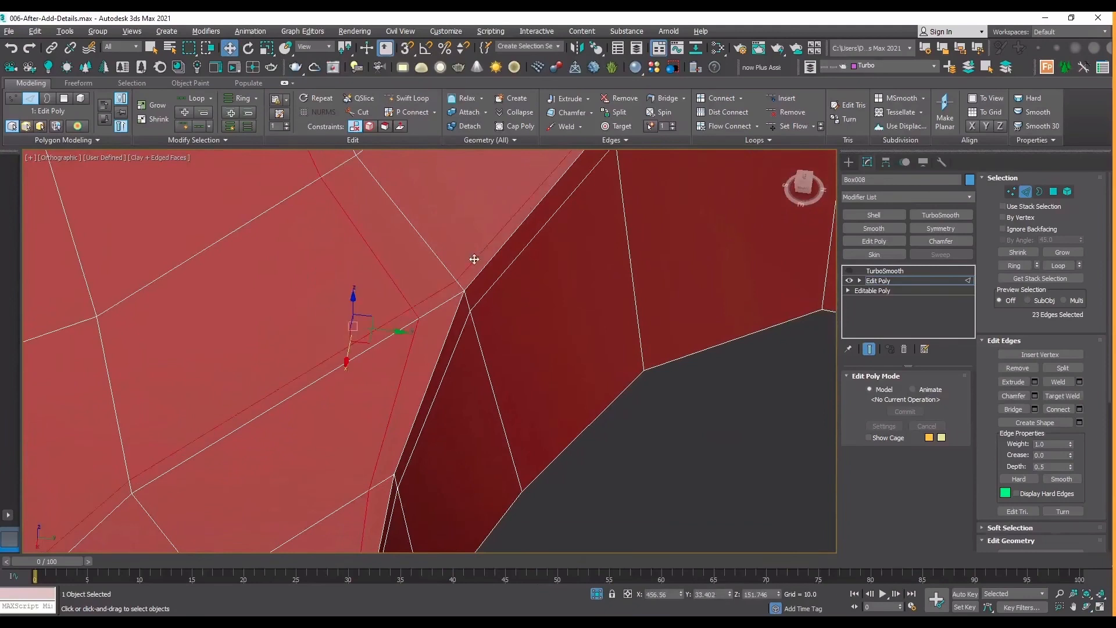
pyautogui.scroll(-2, 441, 294)
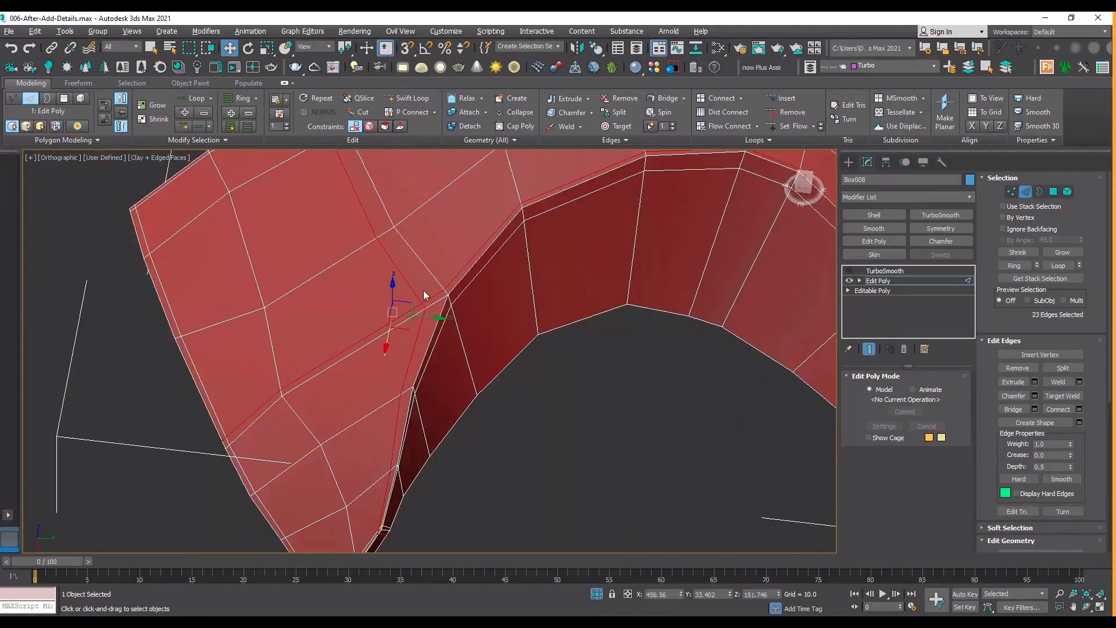
pyautogui.scroll(3, 423, 290)
# With snapping on, cut a diagonal edge at the arch's corner between the side-edge loop's vertex and the arch loop's vertex.
pyautogui.press('1')
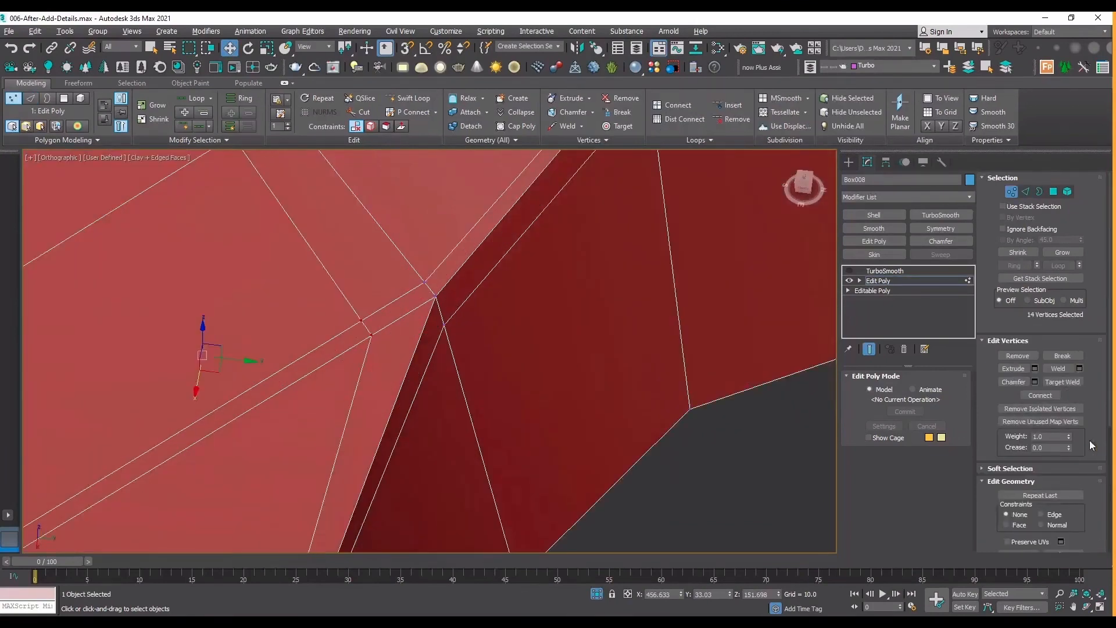
pyautogui.scroll(-5, 1095, 407)
pyautogui.click(1062, 415)
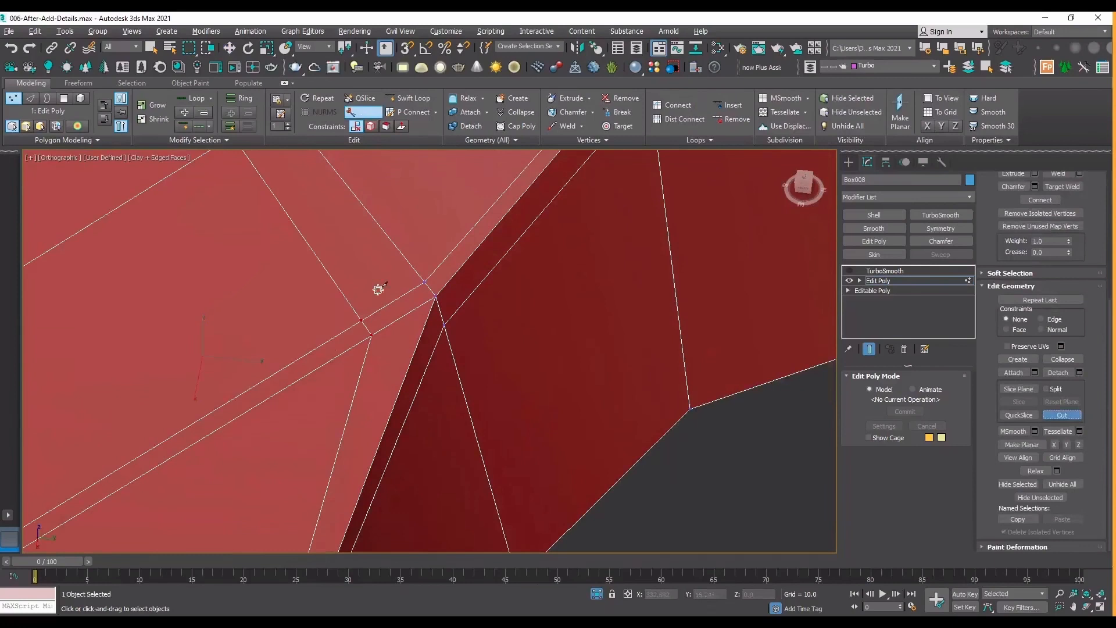
pyautogui.press('s')
pyautogui.click(372, 335)
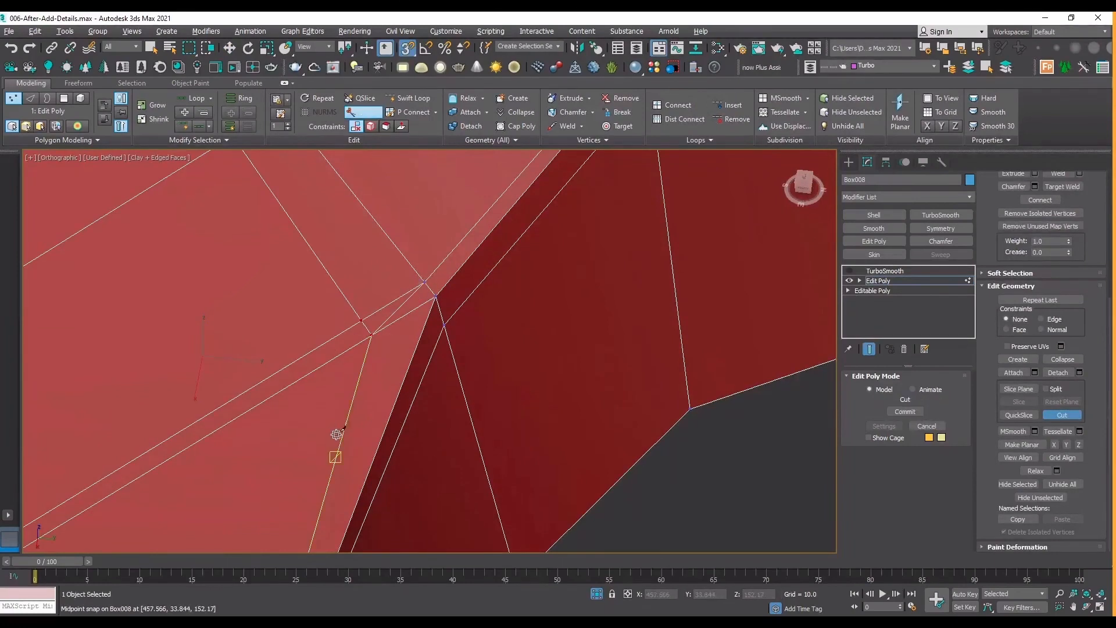
pyautogui.rightClick(377, 364)
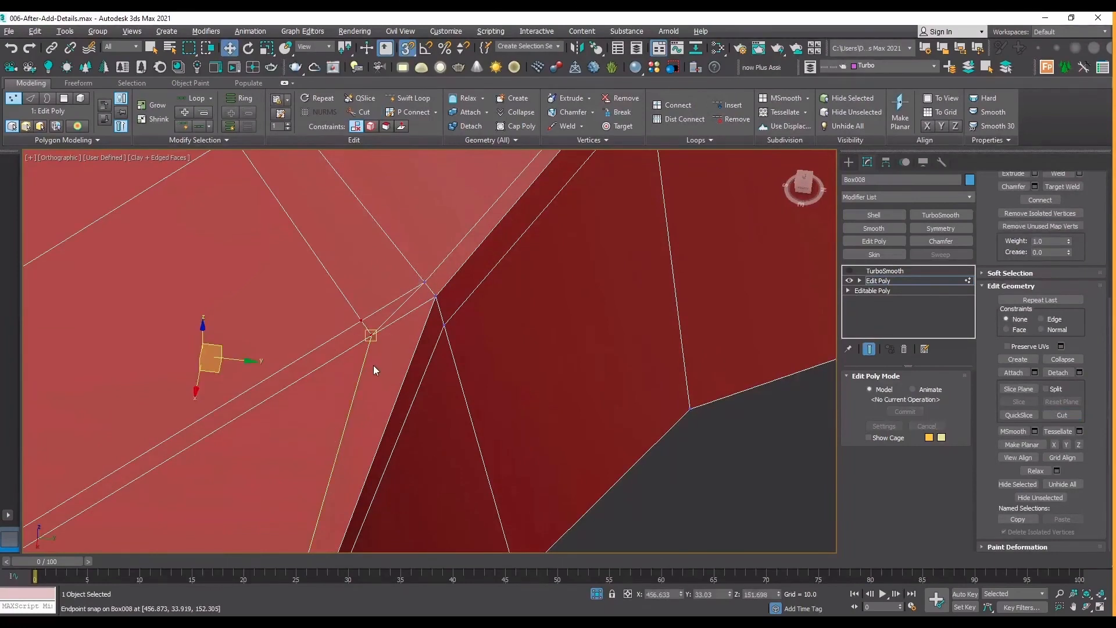
# Remove the two leftover stretches of support loop that run from the arch's corner across the outer surface.
pyautogui.press('2')
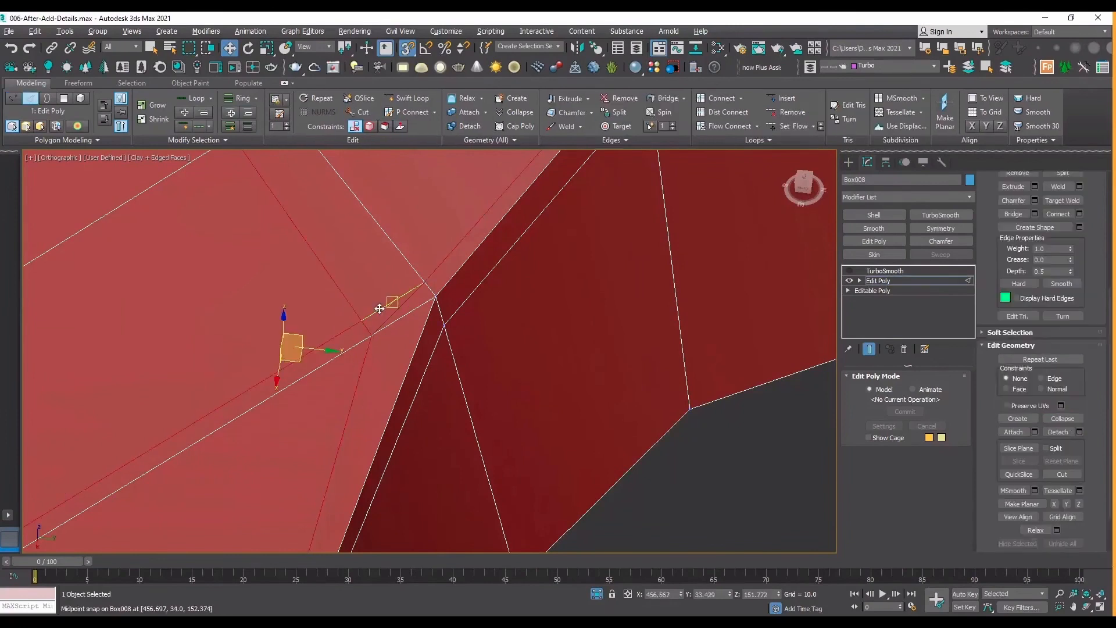
pyautogui.doubleClick(379, 309)
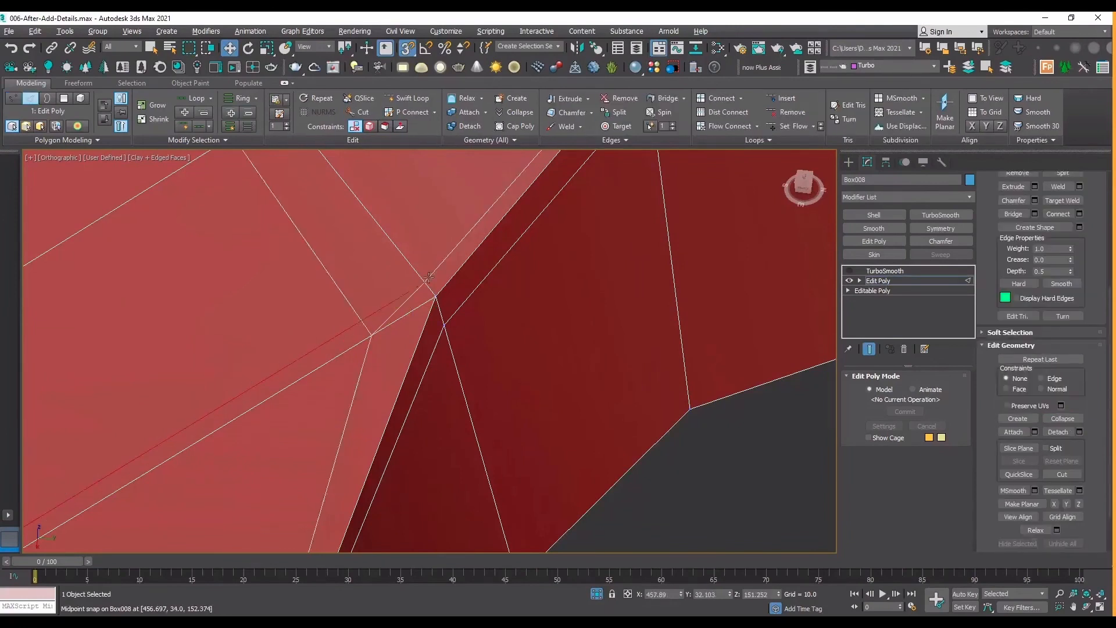
pyautogui.scroll(-2, 426, 282)
pyautogui.scroll(-2, 398, 298)
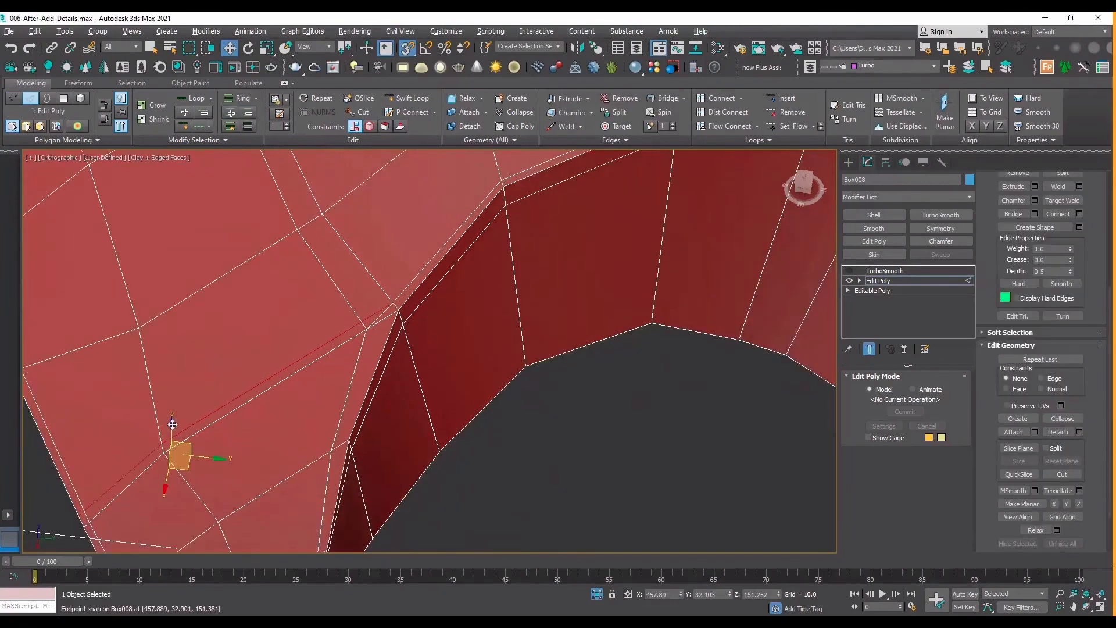
pyautogui.scroll(2, 1025, 238)
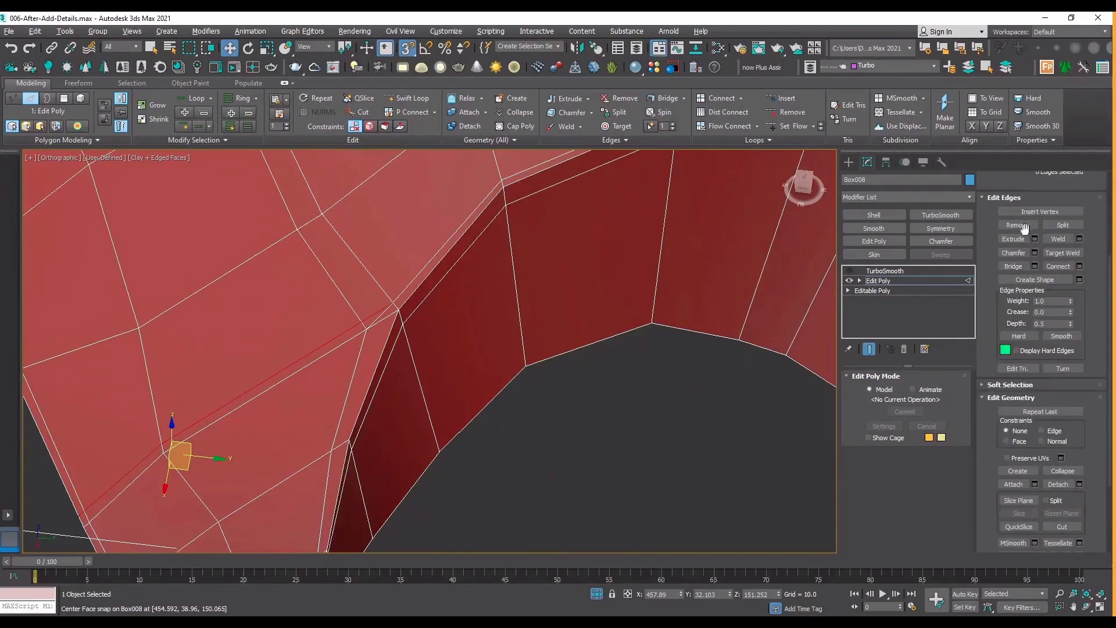
pyautogui.click(1026, 226)
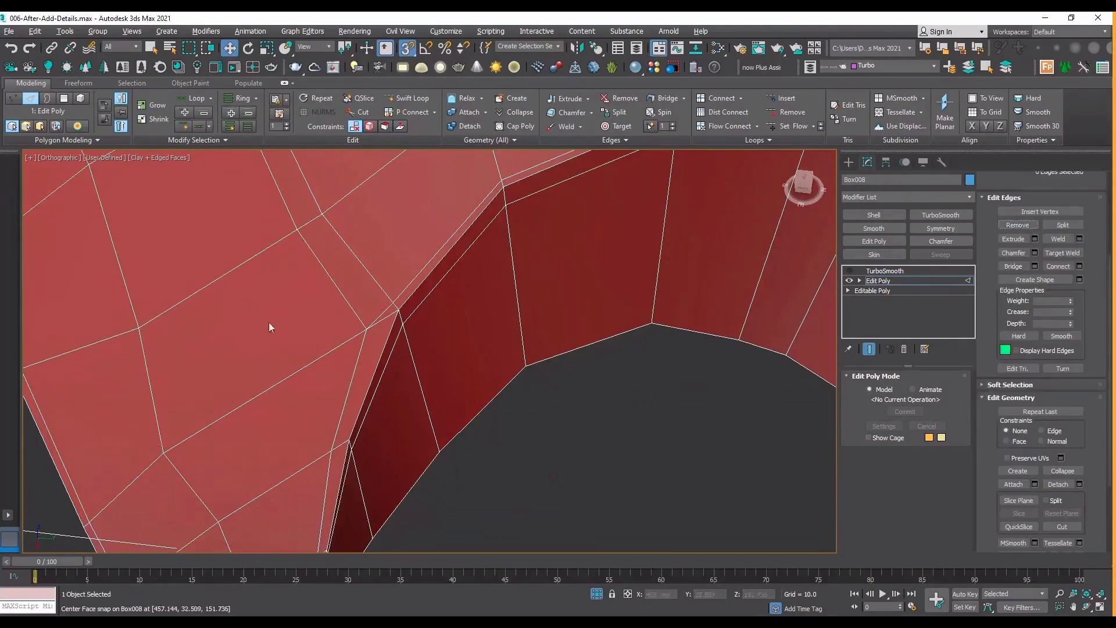
pyautogui.click(359, 317)
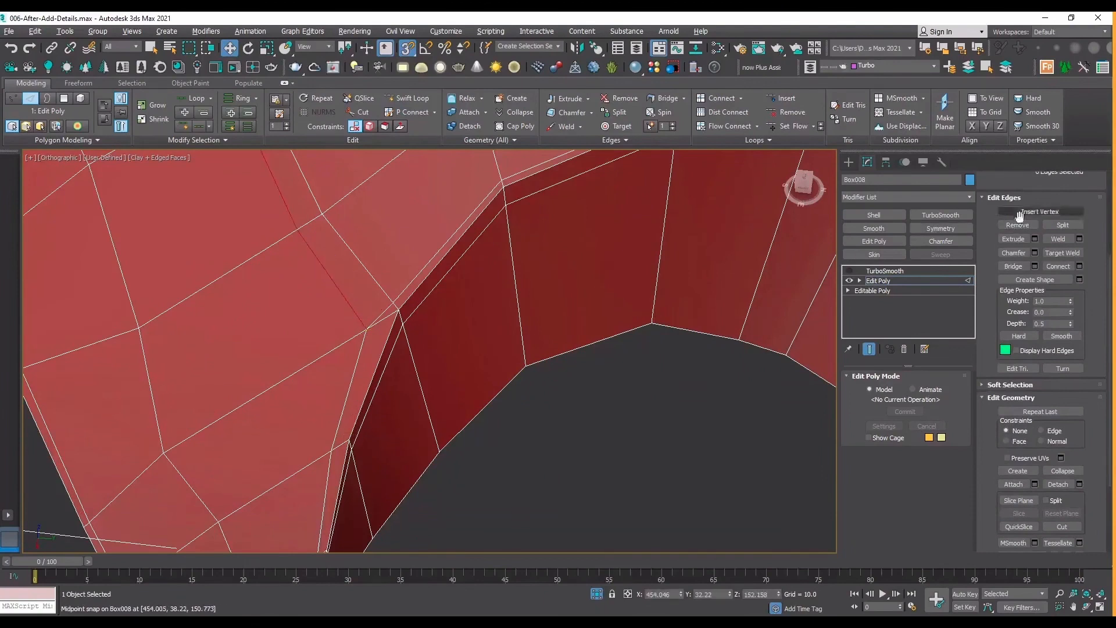
pyautogui.click(667, 460)
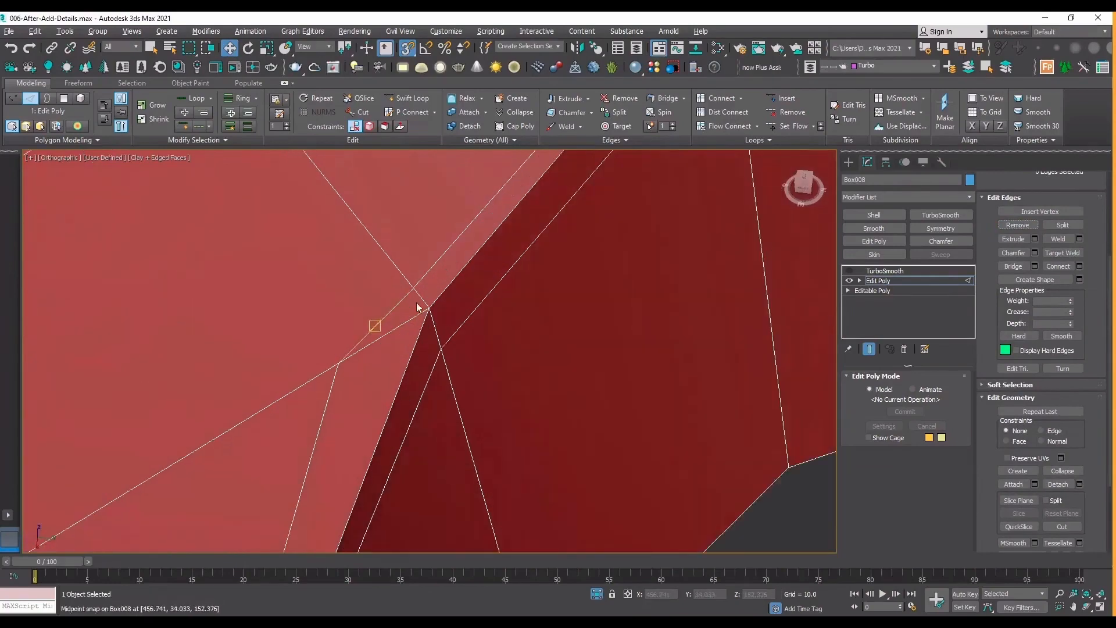
# Show TurboSmooth without edged faces to inspect the smoothed arch corner, and return to the edged low-poly mesh.
pyautogui.scroll(4, 374, 323)
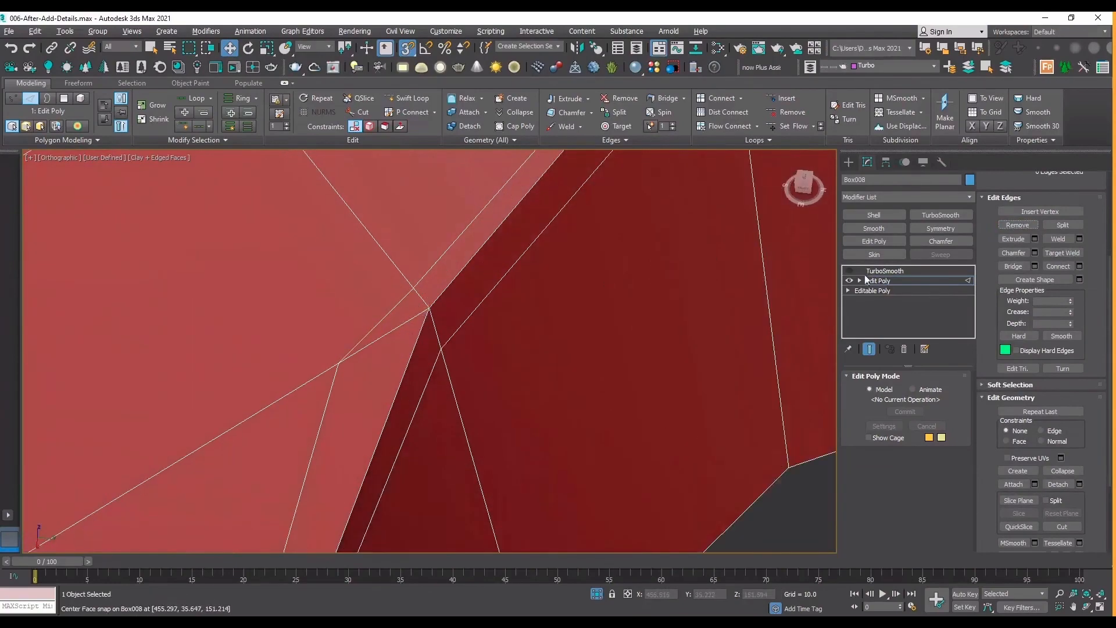
pyautogui.click(849, 271)
pyautogui.press('F4')
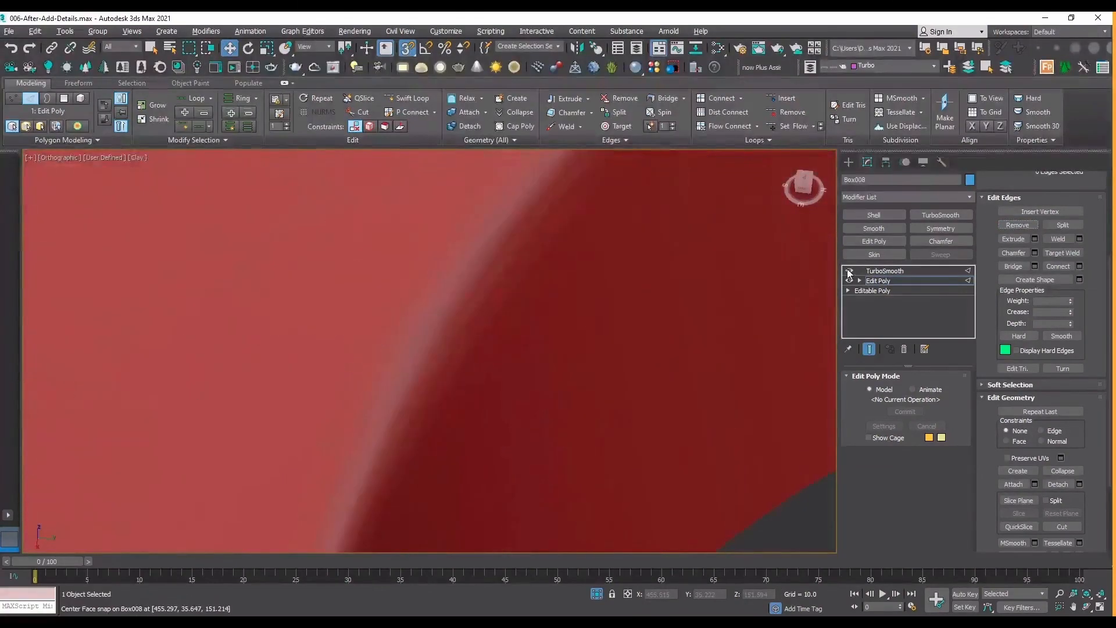
pyautogui.scroll(-4, 219, 423)
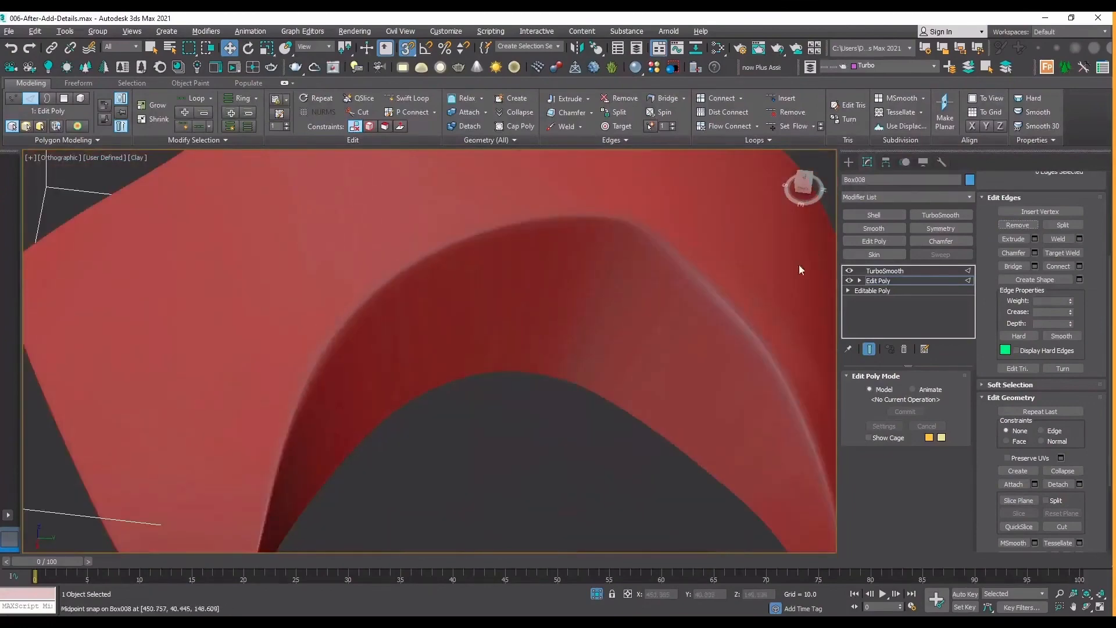
pyautogui.press('F4')
pyautogui.click(849, 271)
# Target-weld the side-edge loop's corner vertex onto the arch loop's vertex, and select the welded vertex.
pyautogui.scroll(5, 256, 392)
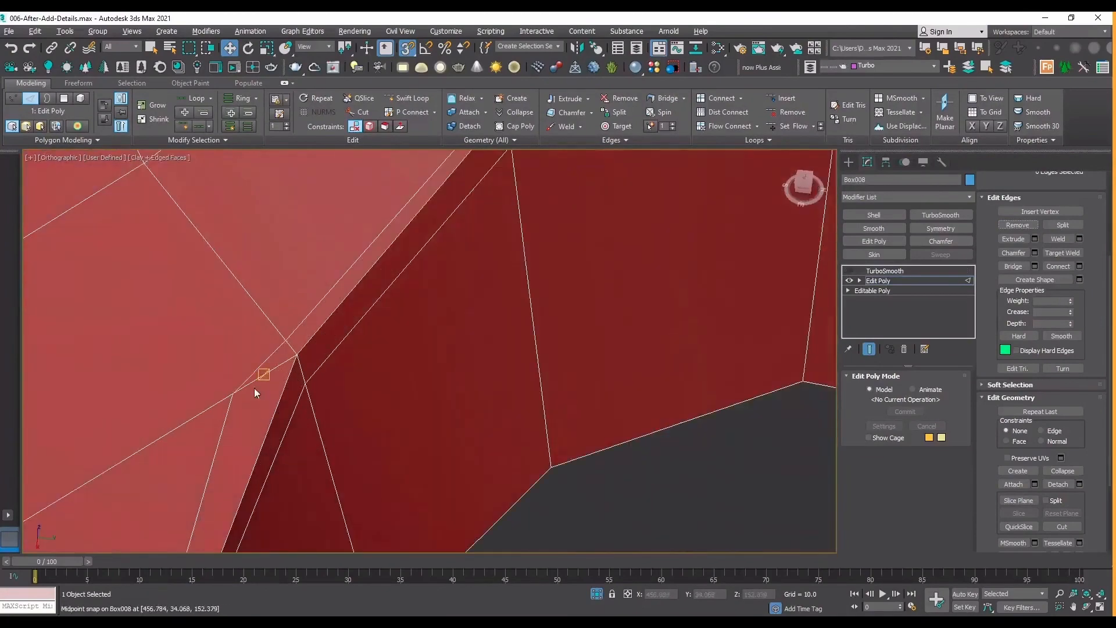
pyautogui.press('1')
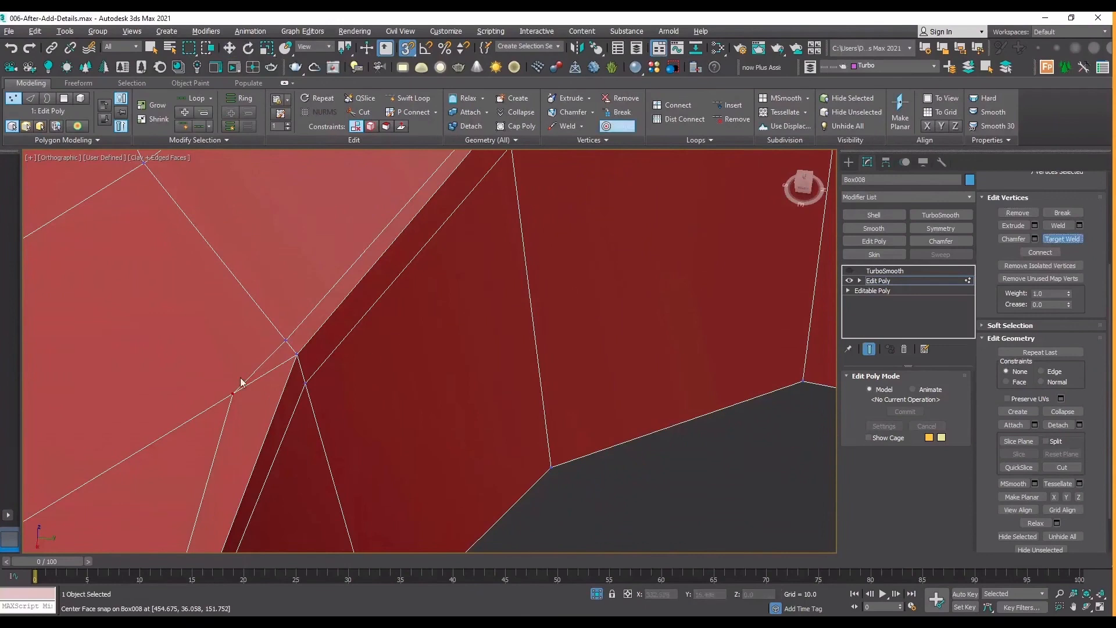
pyautogui.click(285, 340)
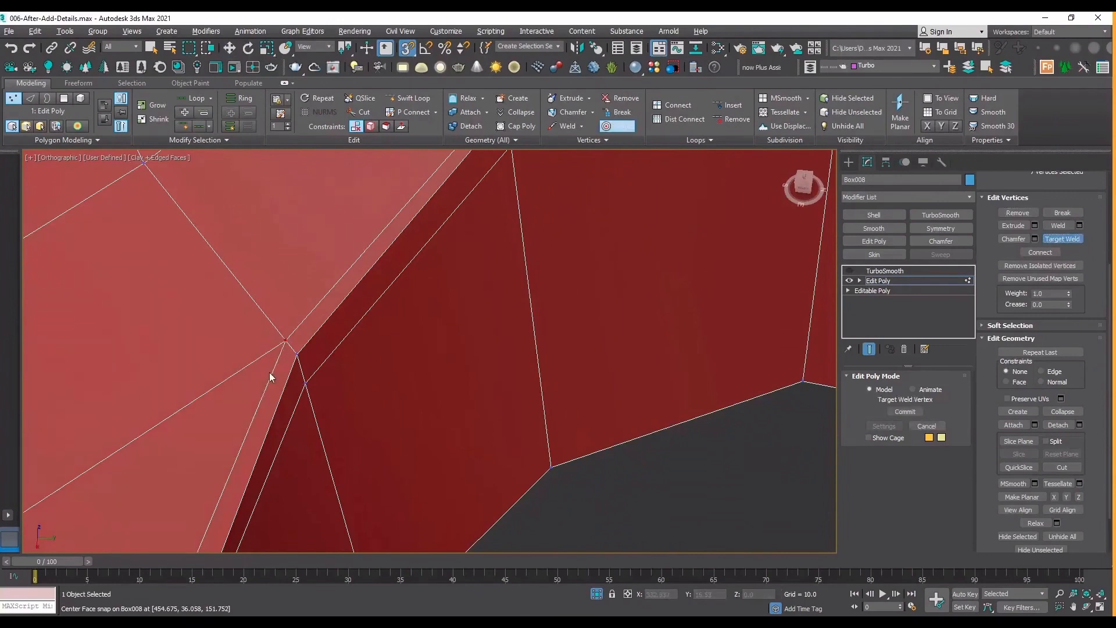
pyautogui.rightClick(285, 341)
pyautogui.click(285, 340)
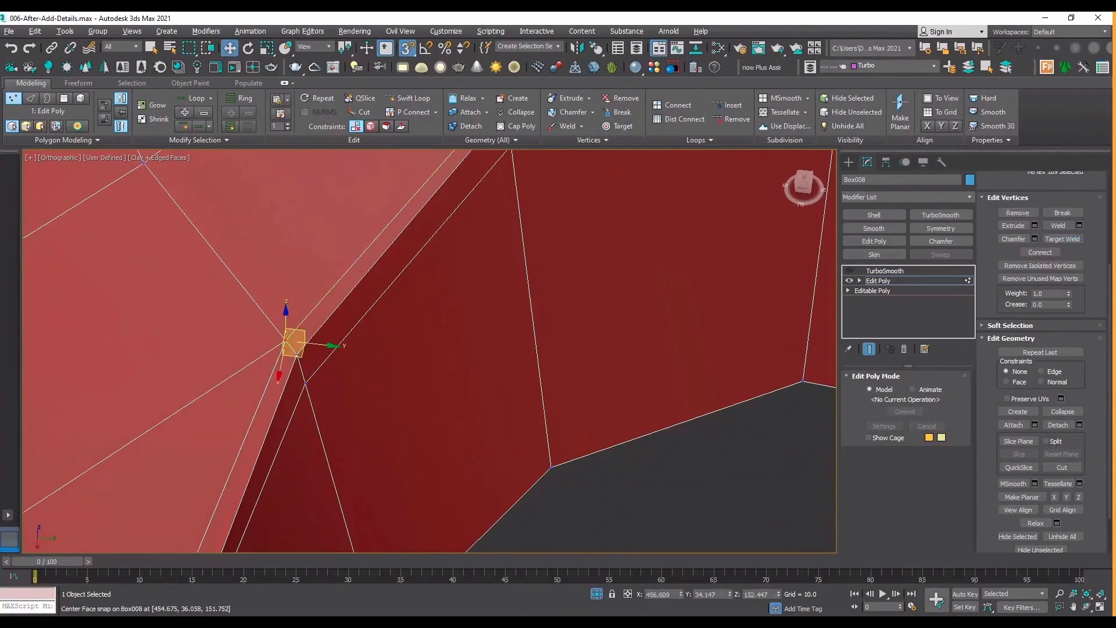
# Turn on the edge constraint and slide the welded corner vertex along its edge closer to the arch's rim.
pyautogui.hotkey('shift', 'x')
pyautogui.moveTo(289, 375); pyautogui.dragTo(302, 356)
pyautogui.scroll(-3, 301, 357)
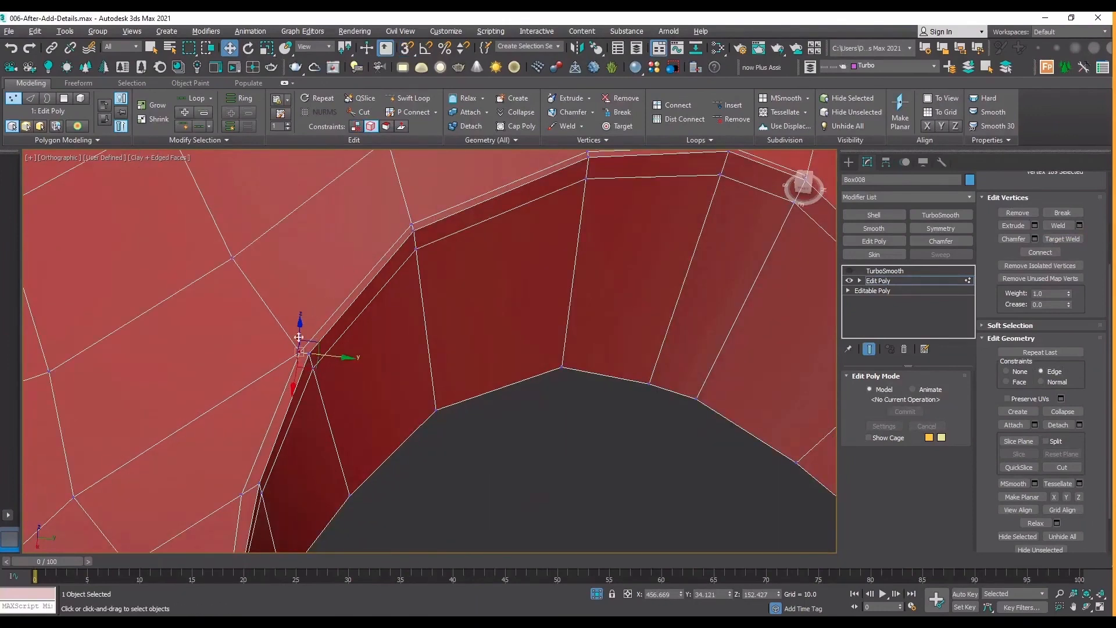
pyautogui.scroll(3, 294, 371)
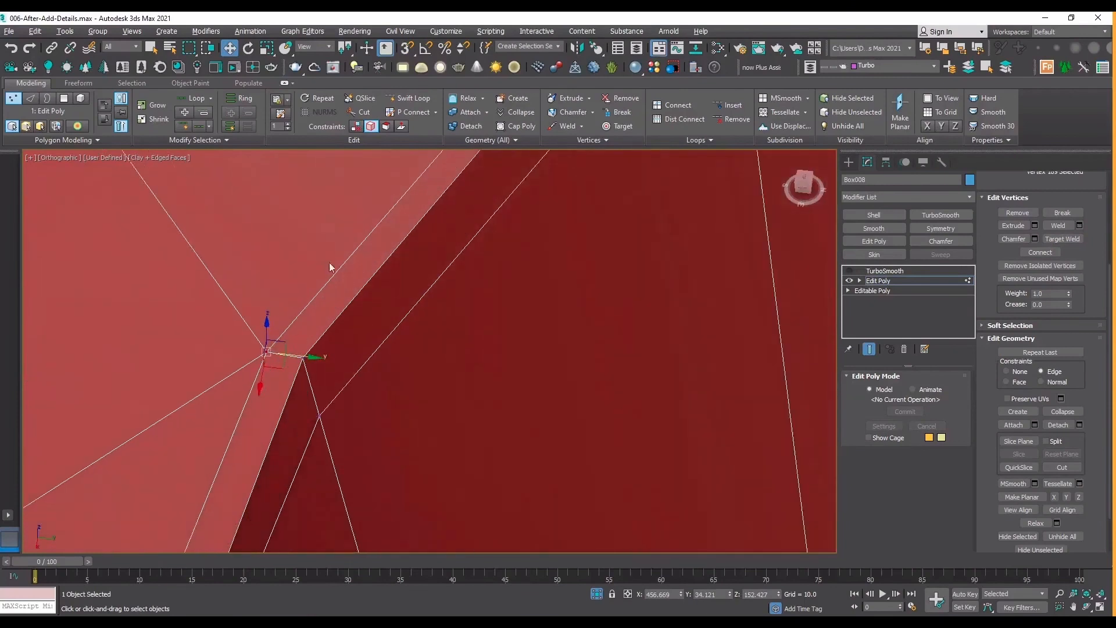
pyautogui.scroll(1, 334, 270)
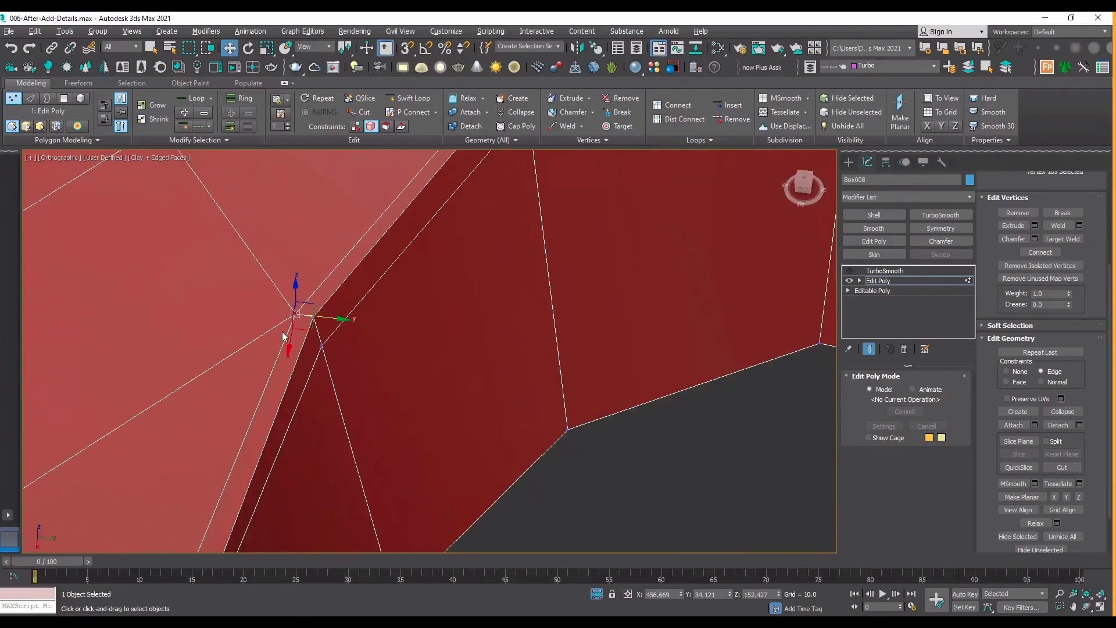
pyautogui.scroll(-2, 307, 324)
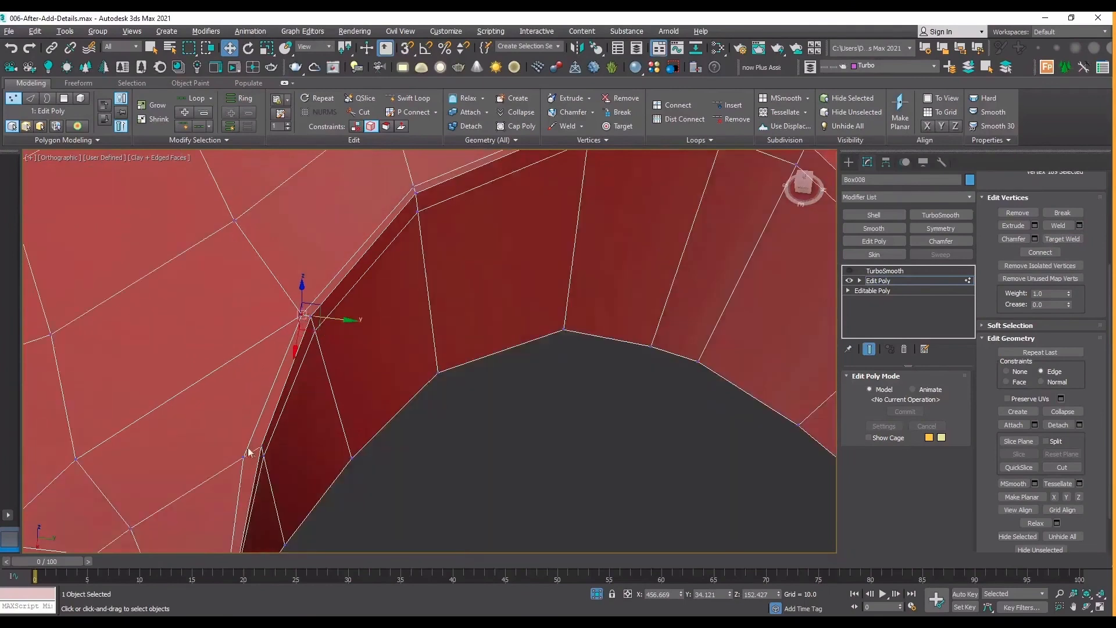
# Slide the next arch-loop vertex below the corner along its edge toward the arch's rim.
pyautogui.scroll(4, 307, 308)
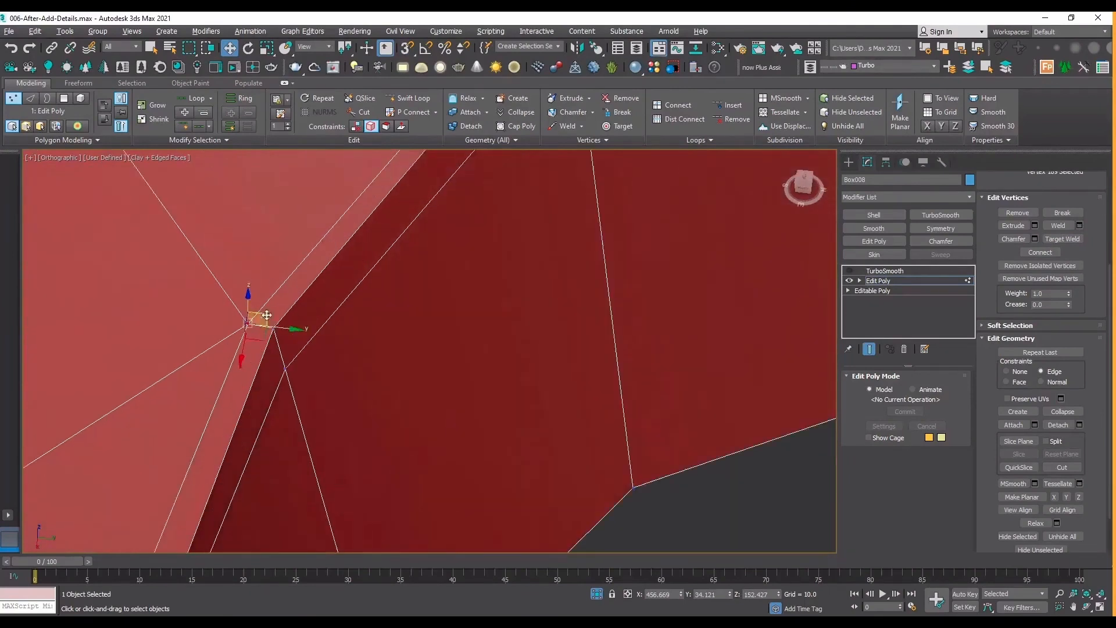
pyautogui.scroll(-3, 303, 260)
pyautogui.scroll(4, 250, 403)
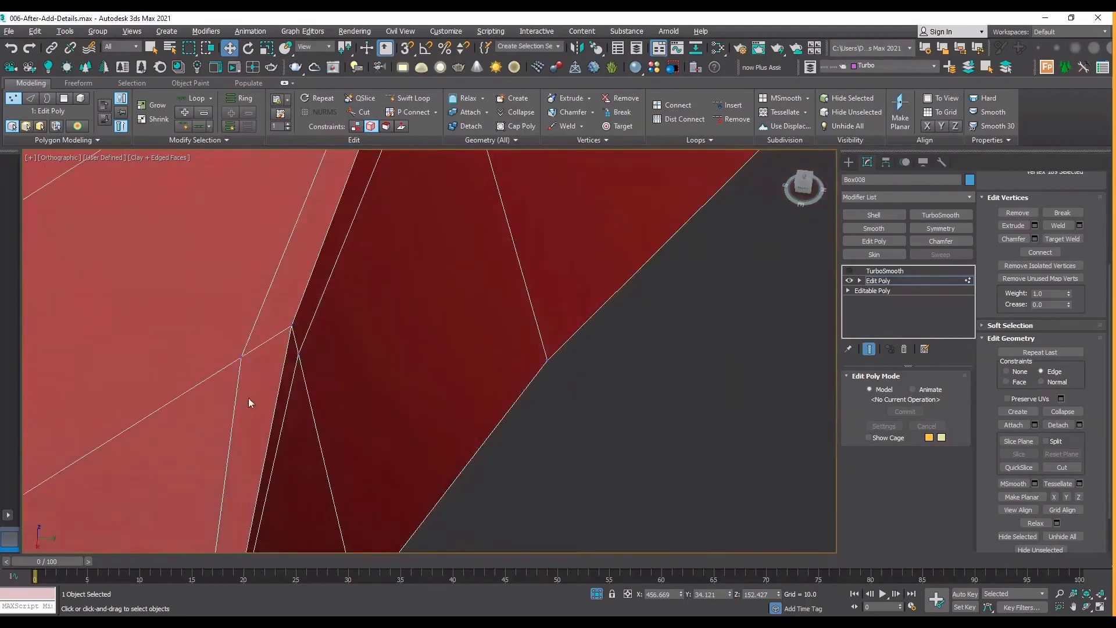
pyautogui.click(241, 357)
pyautogui.moveTo(267, 358); pyautogui.dragTo(296, 355)
pyautogui.scroll(-4, 296, 354)
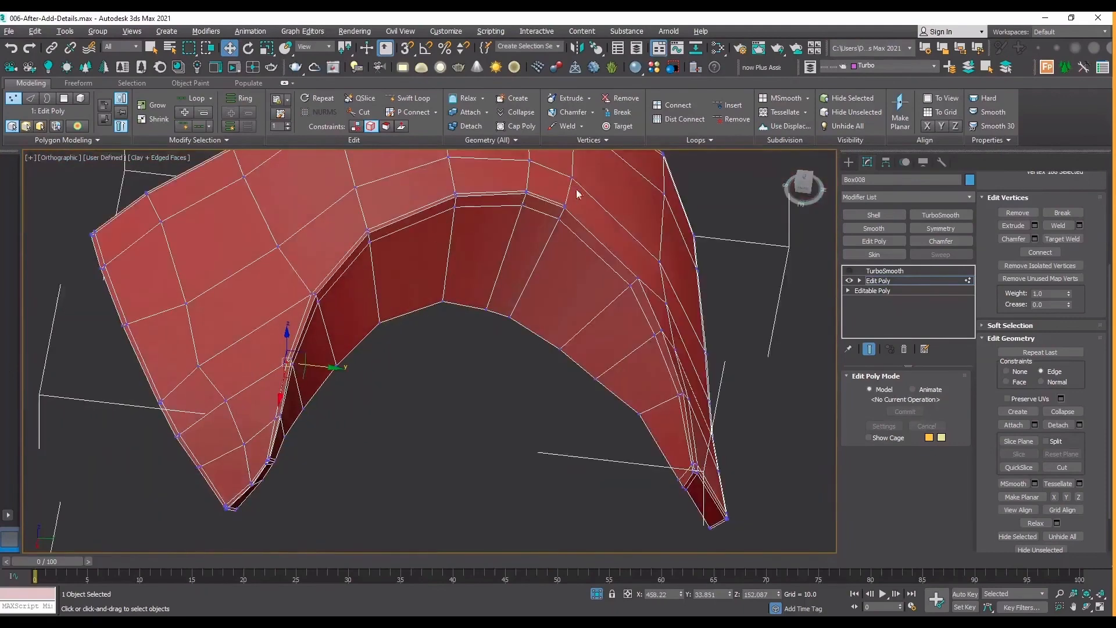
# Examine the arch's support loops around to the opposite leg and the edge flow across that leg's outer surface.
pyautogui.scroll(5, 543, 214)
pyautogui.scroll(-3, 563, 219)
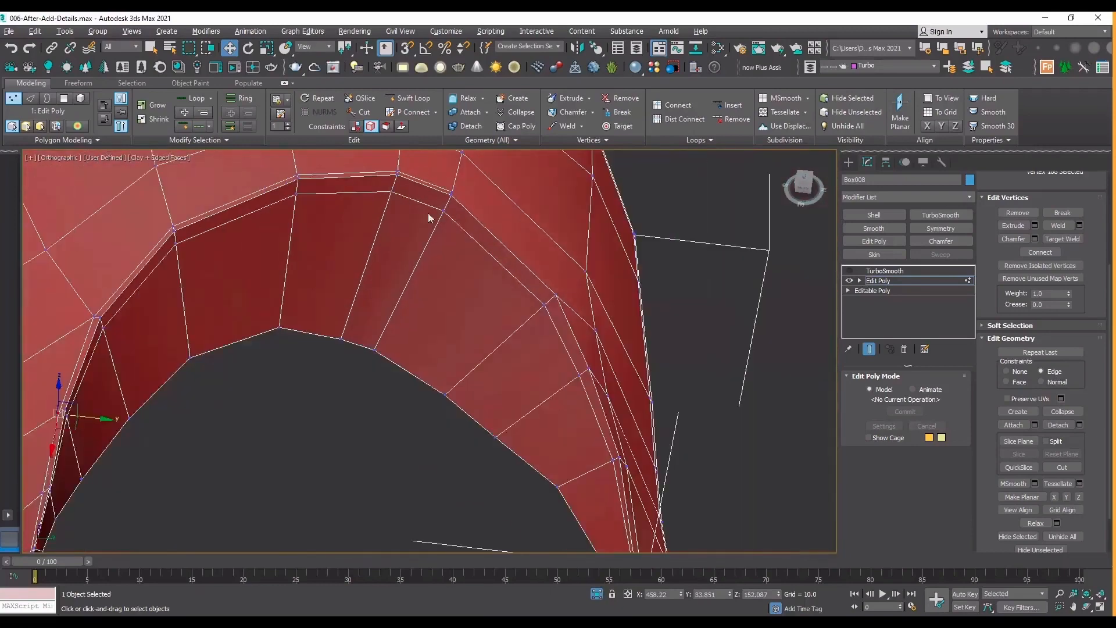
pyautogui.click(1086, 606)
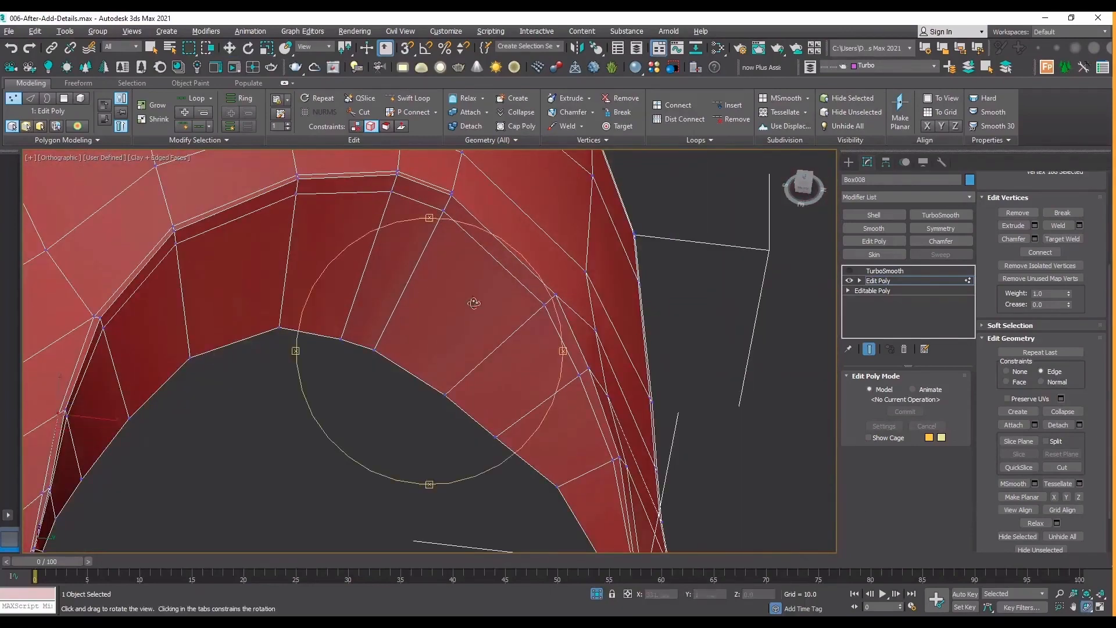
pyautogui.moveTo(474, 303); pyautogui.dragTo(430, 299)
pyautogui.scroll(-5, 430, 299)
pyautogui.moveTo(506, 424); pyautogui.dragTo(517, 223)
pyautogui.scroll(5, 488, 257)
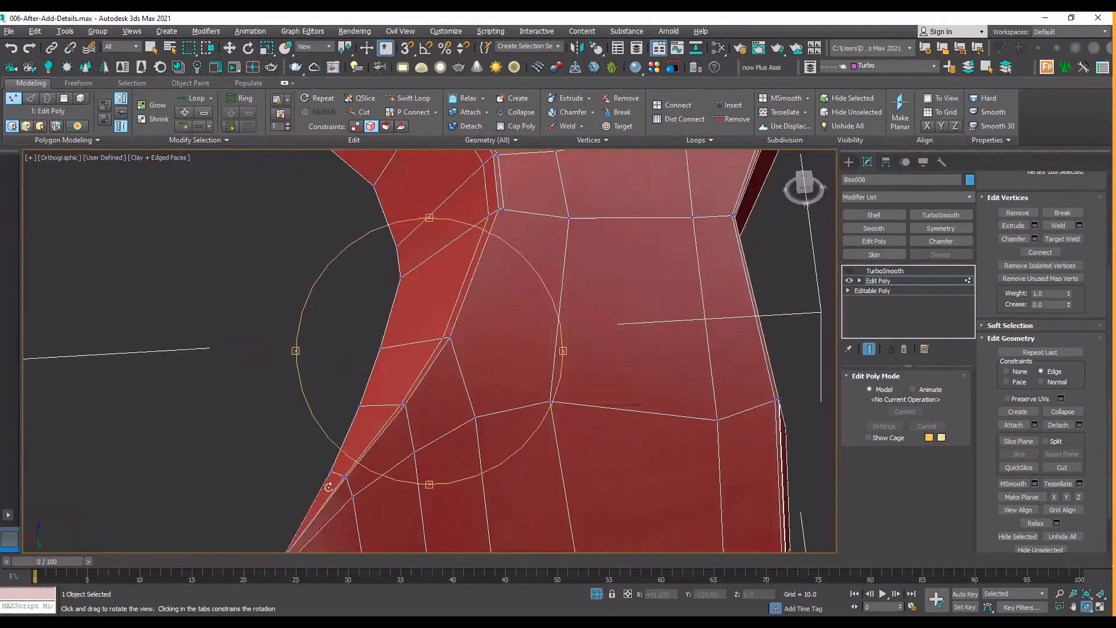
pyautogui.moveTo(328, 487); pyautogui.dragTo(433, 309)
pyautogui.moveTo(401, 390); pyautogui.dragTo(486, 352)
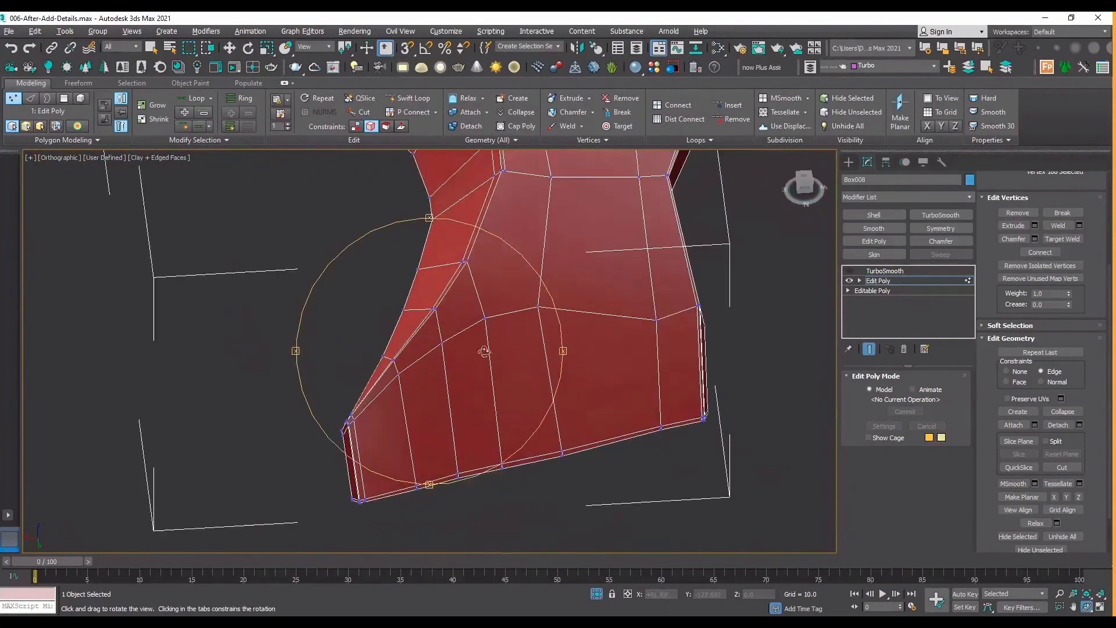
pyautogui.moveTo(347, 414); pyautogui.dragTo(636, 263)
pyautogui.moveTo(540, 283); pyautogui.dragTo(515, 284)
pyautogui.rightClick(474, 292)
pyautogui.scroll(4, 456, 280)
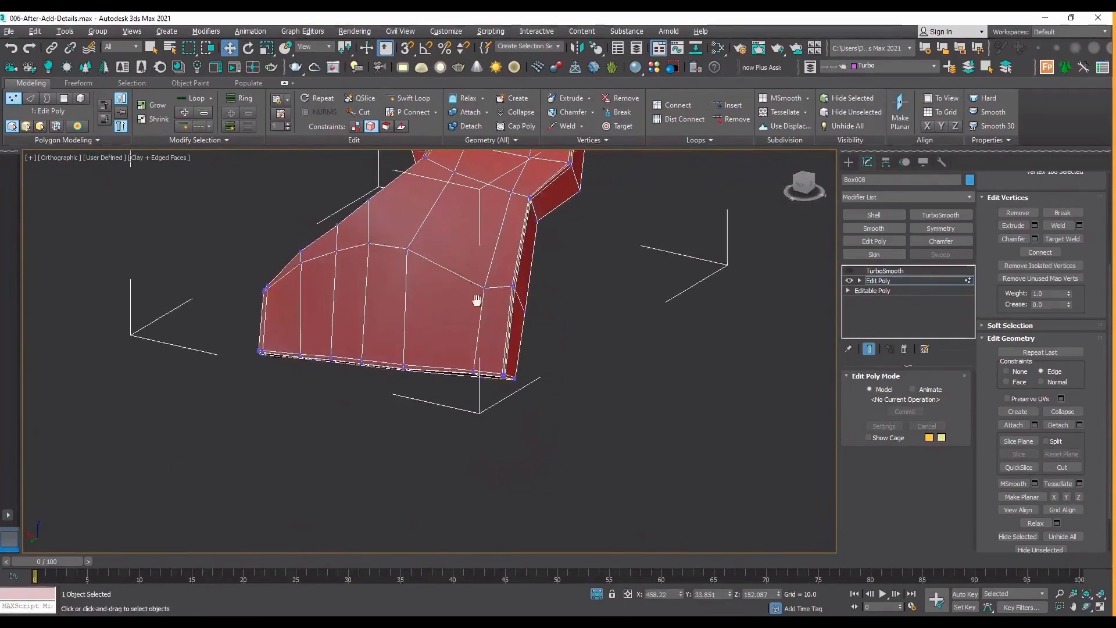
# Try to remove the edge loop that runs across the leg's outer surface, and undo the removal.
pyautogui.press('2')
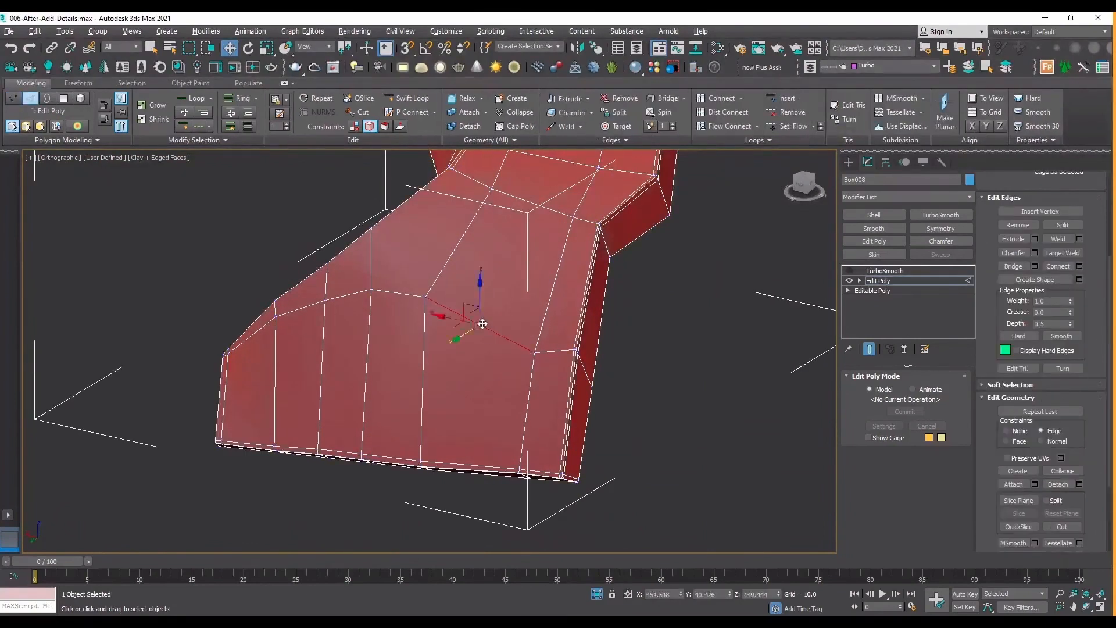
pyautogui.doubleClick(477, 329)
pyautogui.click(1017, 225)
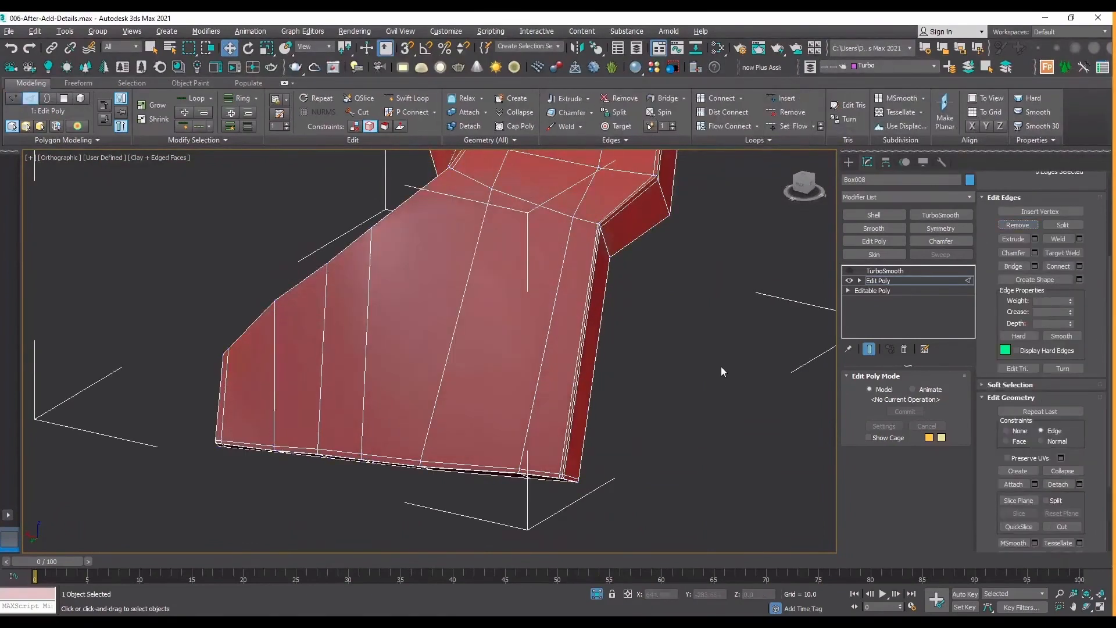
pyautogui.hotkey('ctrl', 'z')
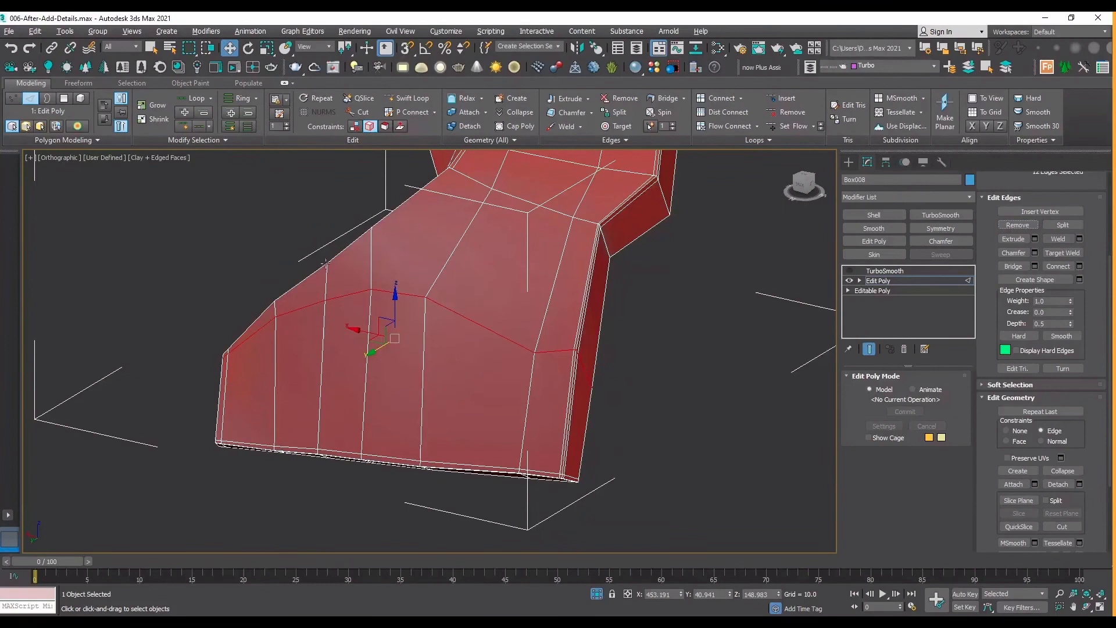
# Add a support loop with Swift Loop along the leg's arch-side edge, just above the loop crossing the outer surface.
pyautogui.click(406, 99)
pyautogui.scroll(5, 262, 304)
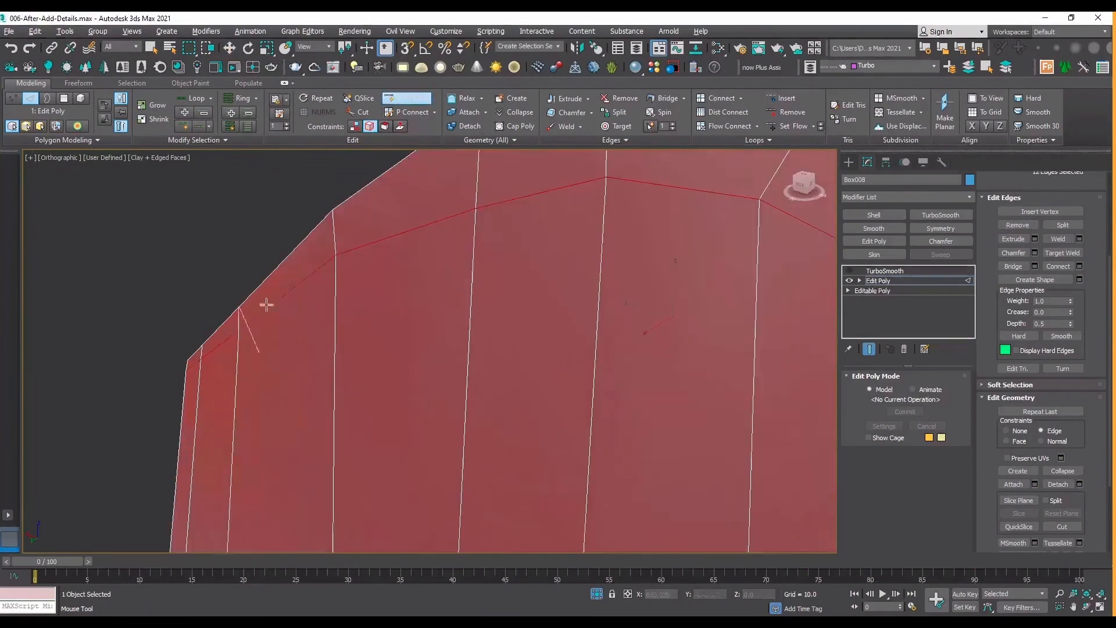
pyautogui.click(333, 237)
pyautogui.scroll(-7, 336, 286)
pyautogui.scroll(4, 462, 272)
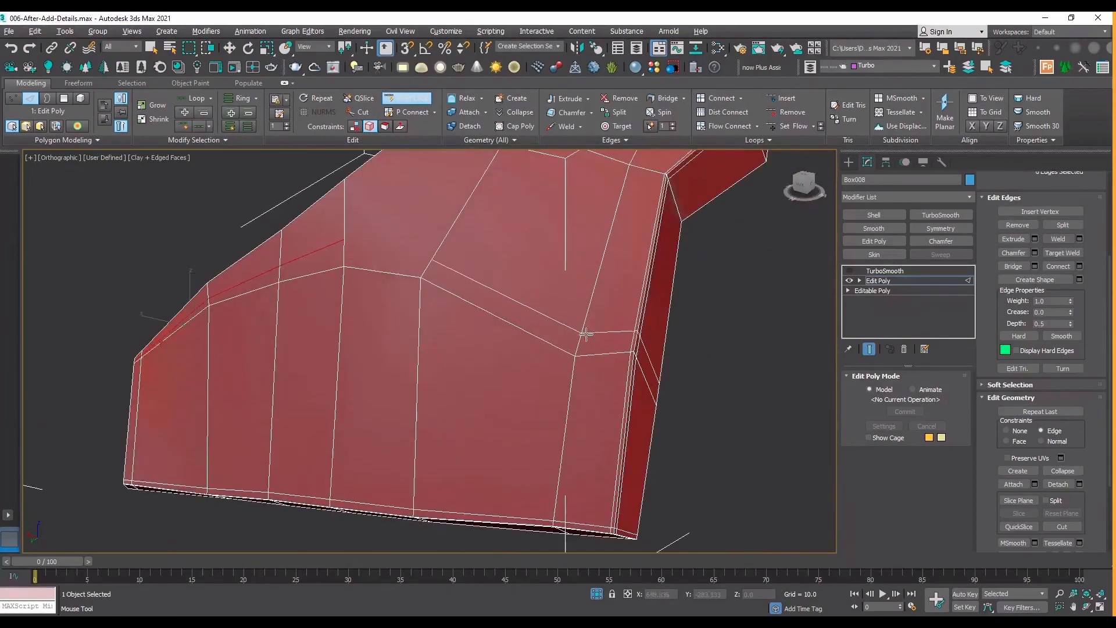
pyautogui.scroll(-2, 495, 314)
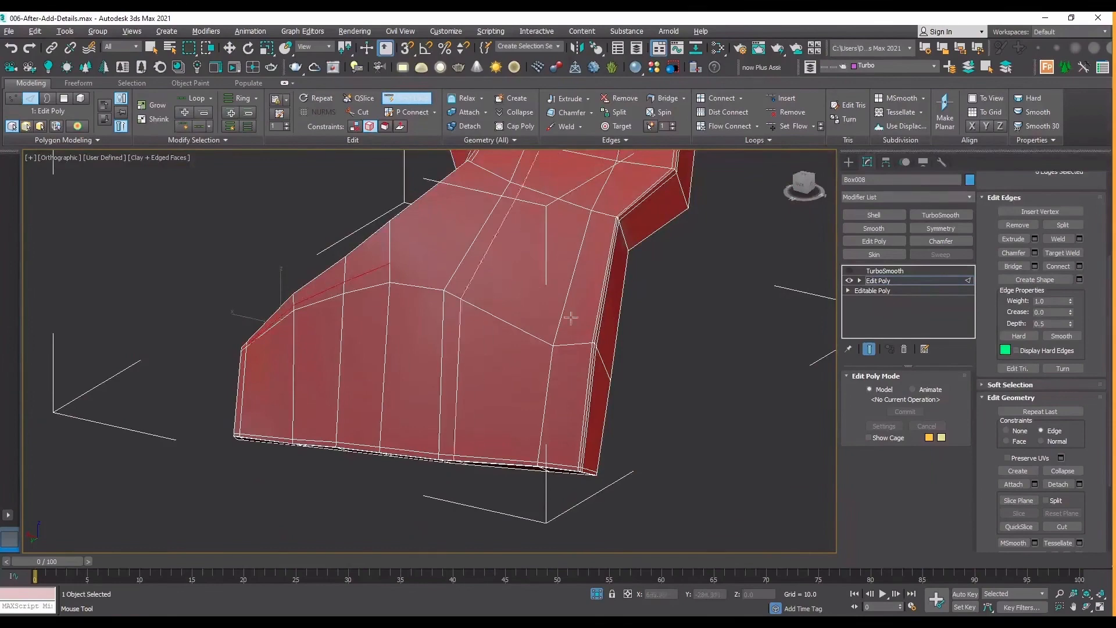
pyautogui.press('w')
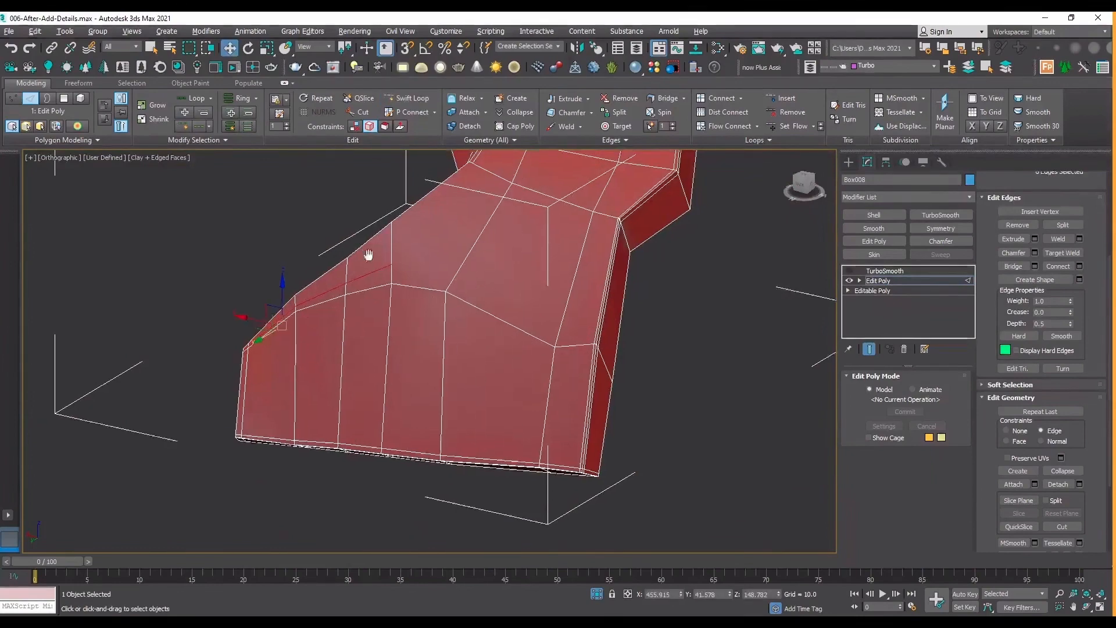
# Slide the new support loop's vertices along their edges until they lie close to the leg's arch-side rim.
pyautogui.scroll(3, 431, 322)
pyautogui.moveTo(444, 326); pyautogui.dragTo(457, 433, button='middle')
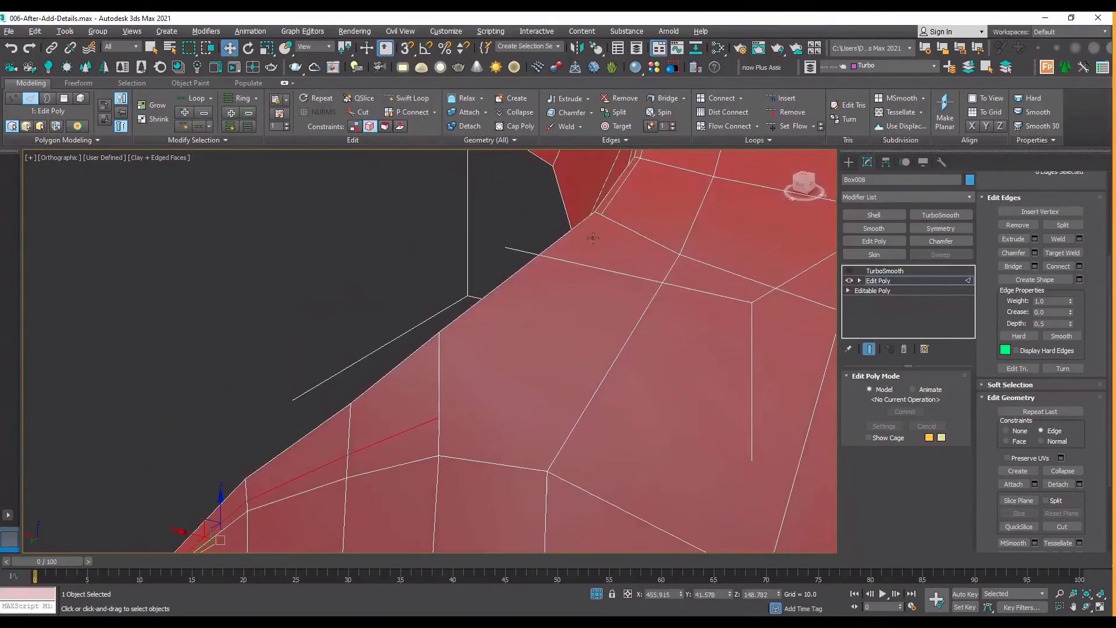
pyautogui.press('1')
pyautogui.click(439, 417)
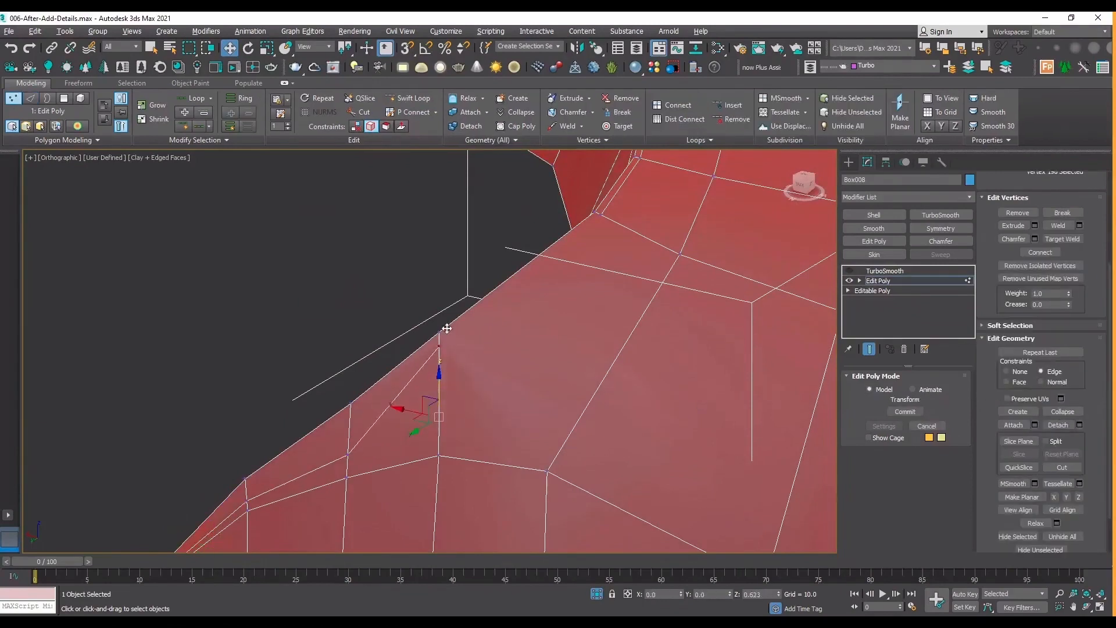
pyautogui.moveTo(440, 384); pyautogui.dragTo(350, 413)
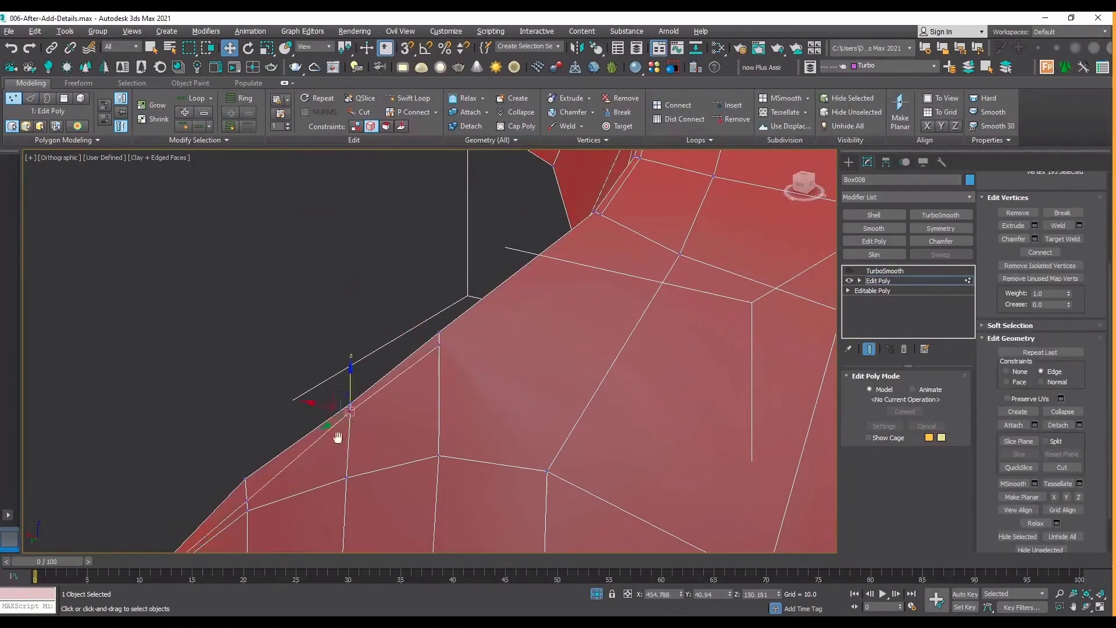
pyautogui.scroll(4, 339, 440)
pyautogui.moveTo(339, 440); pyautogui.dragTo(656, 241, button='middle')
pyautogui.moveTo(472, 364); pyautogui.dragTo(469, 333)
# With snapping on, cut an edge from the new loop's upper end vertex to the arch loop's corner vertex.
pyautogui.scroll(-3, 404, 386)
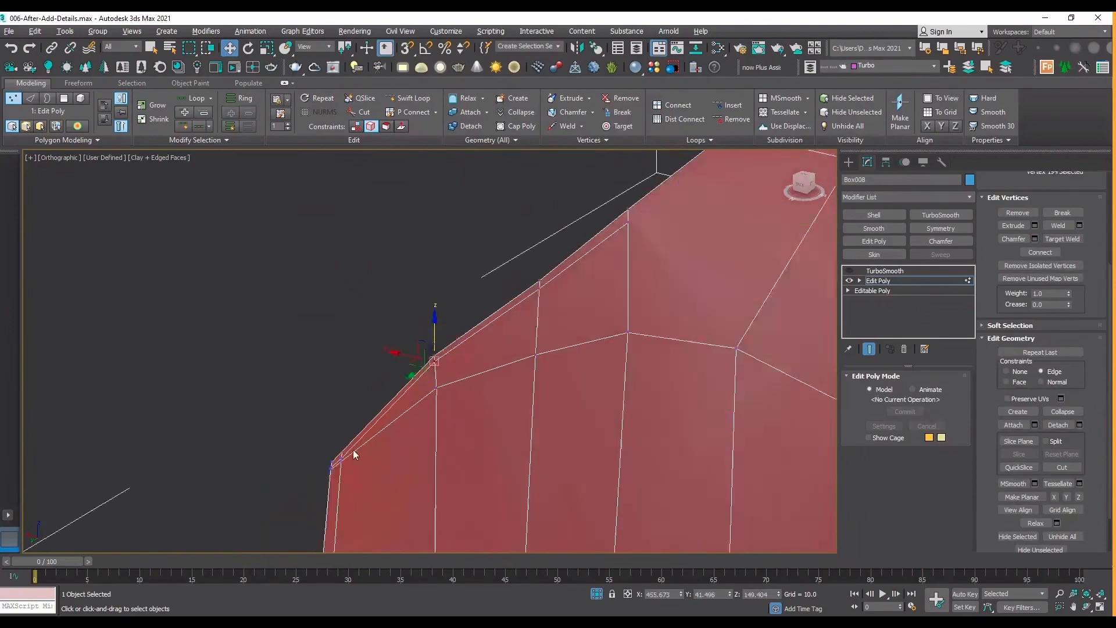
pyautogui.scroll(6, 354, 448)
pyautogui.scroll(-5, 307, 487)
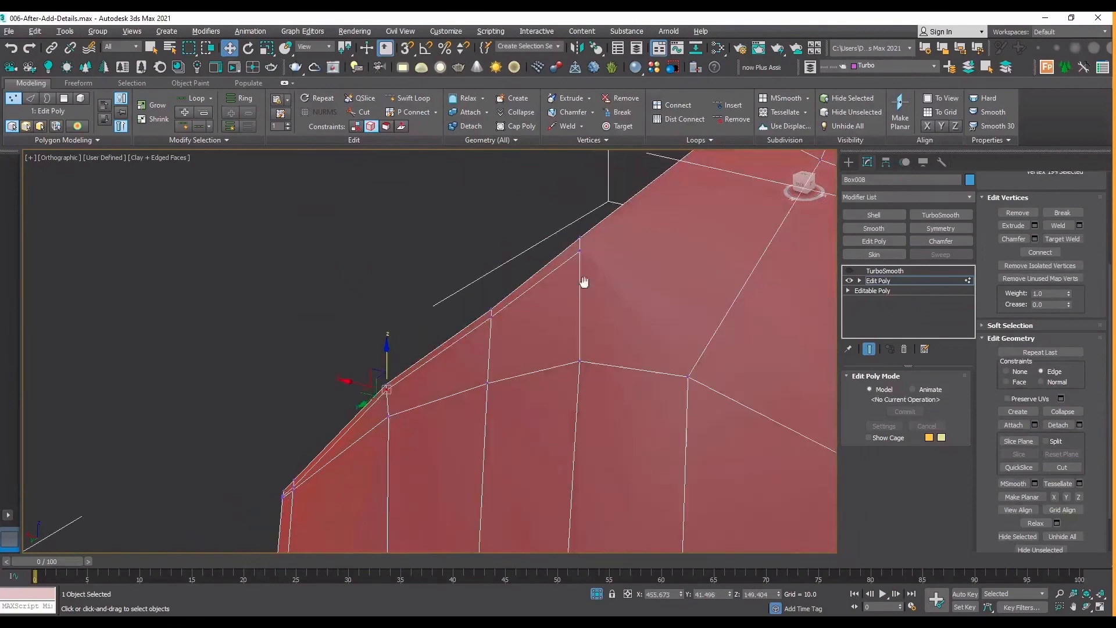
pyautogui.moveTo(583, 282); pyautogui.dragTo(425, 427, button='middle')
pyautogui.scroll(2, 583, 281)
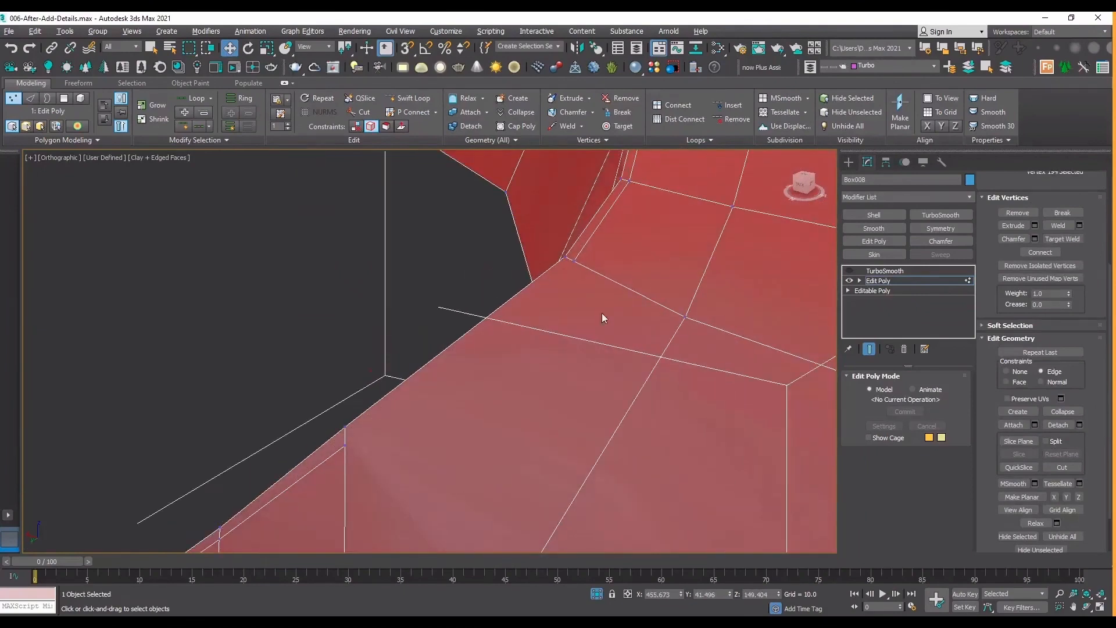
pyautogui.click(1062, 467)
pyautogui.press('s')
pyautogui.click(346, 445)
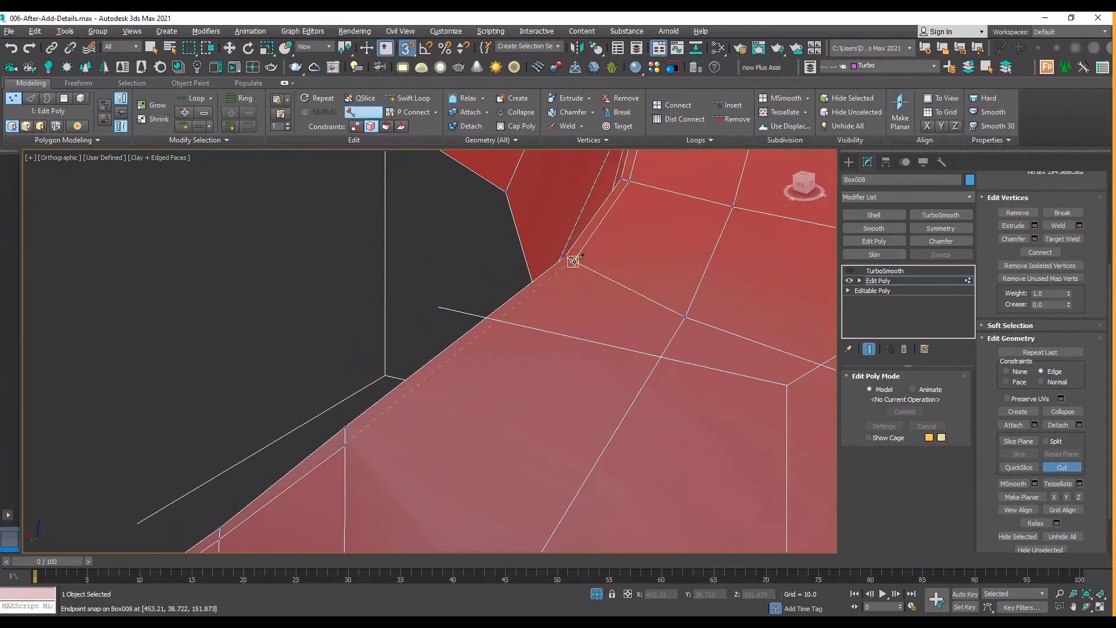
pyautogui.click(575, 261)
pyautogui.rightClick(575, 261)
pyautogui.scroll(-3, 398, 287)
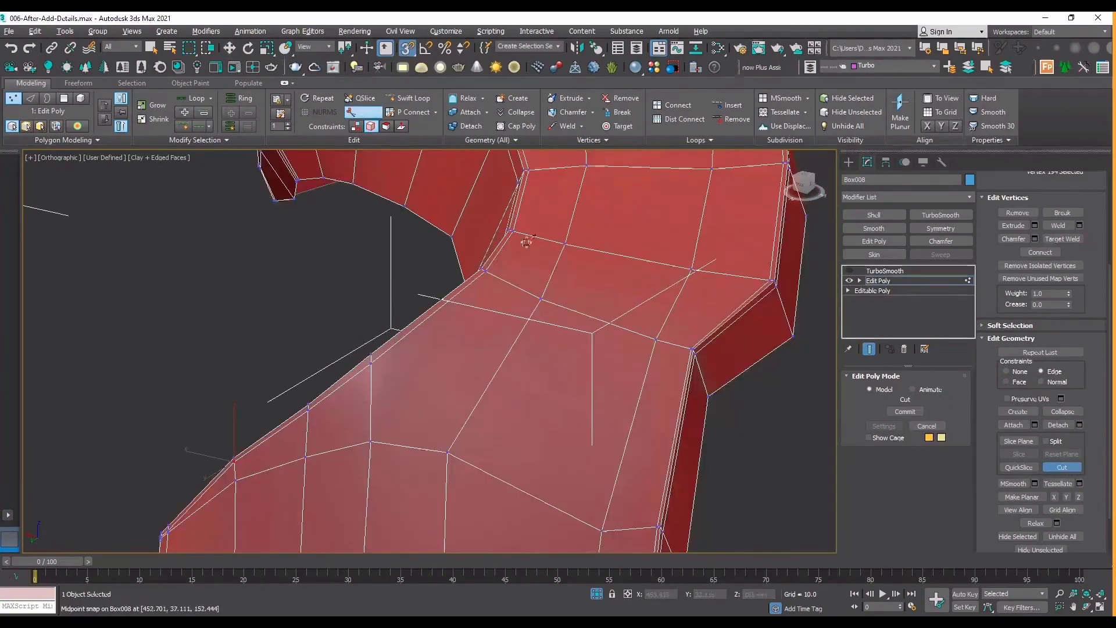
pyautogui.scroll(-3, 546, 291)
pyautogui.scroll(3, 276, 468)
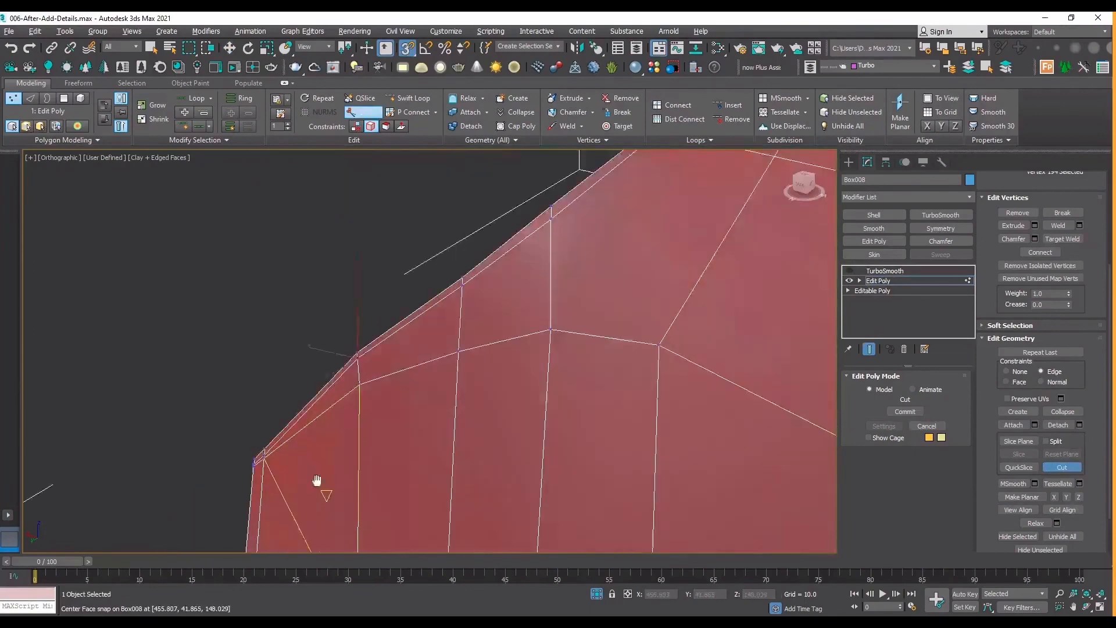
pyautogui.moveTo(316, 480); pyautogui.dragTo(302, 339, button='middle')
pyautogui.rightClick(257, 310)
# Examine the leg's lower arch-side corner, where the new loop meets the side-edge loops, in wireframe and from several angles.
pyautogui.scroll(5, 257, 308)
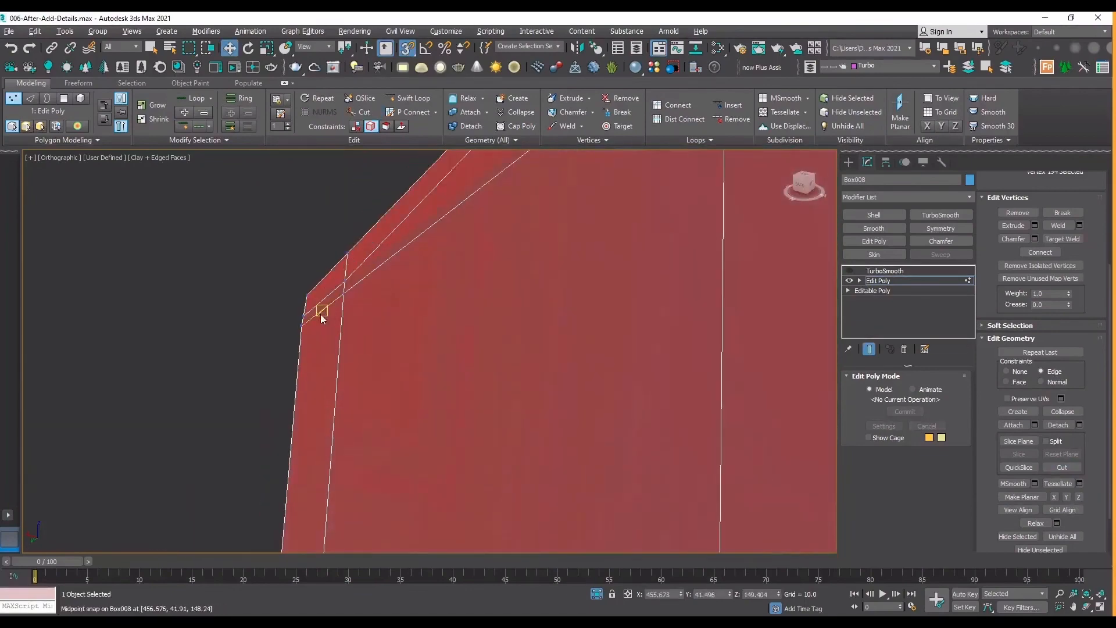
pyautogui.scroll(-6, 321, 314)
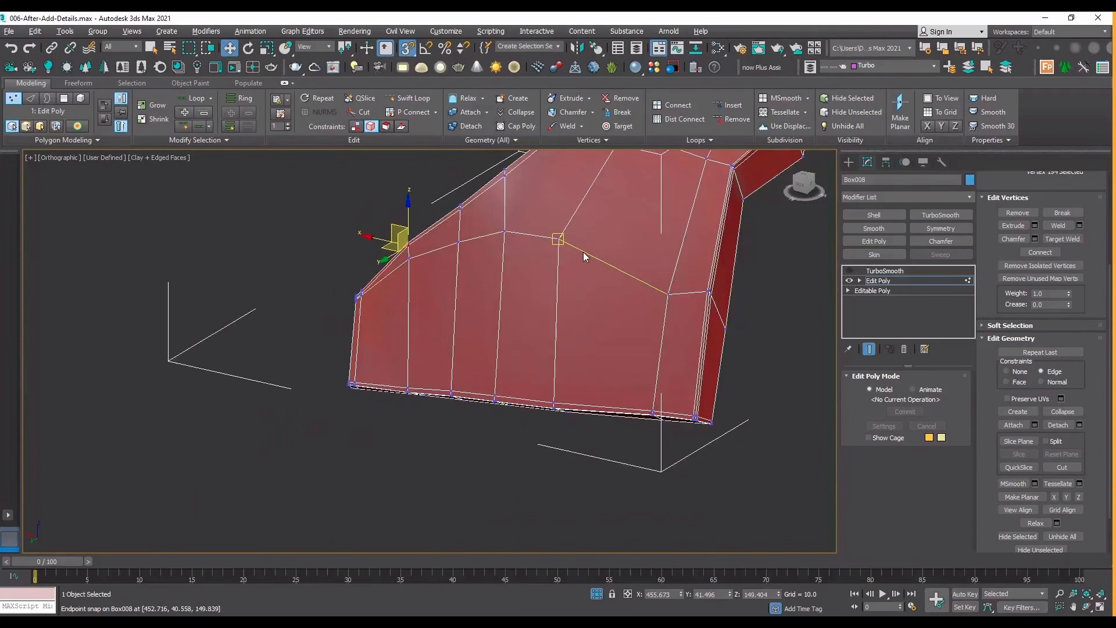
pyautogui.scroll(5, 357, 314)
pyautogui.scroll(-4, 343, 261)
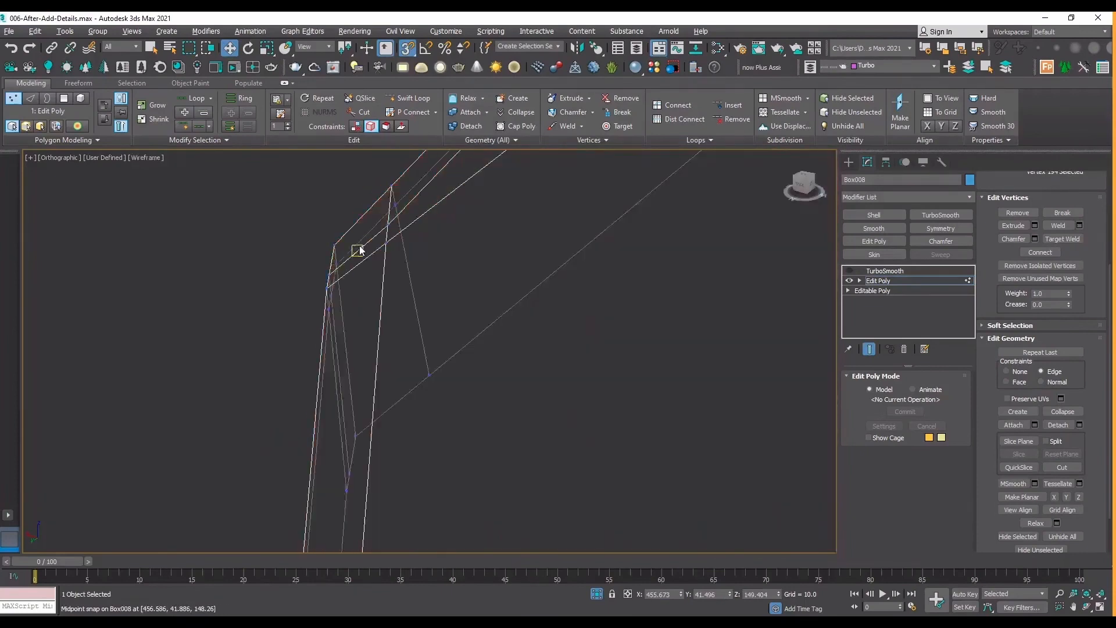
pyautogui.click(1086, 607)
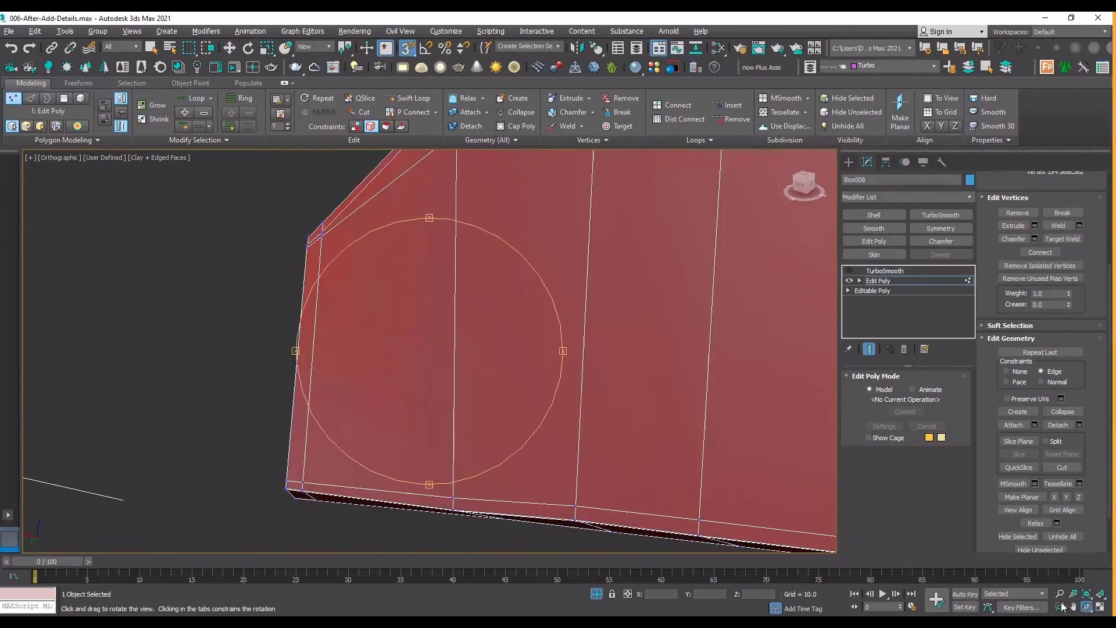
pyautogui.moveTo(447, 341); pyautogui.dragTo(525, 347)
pyautogui.scroll(8, 446, 334)
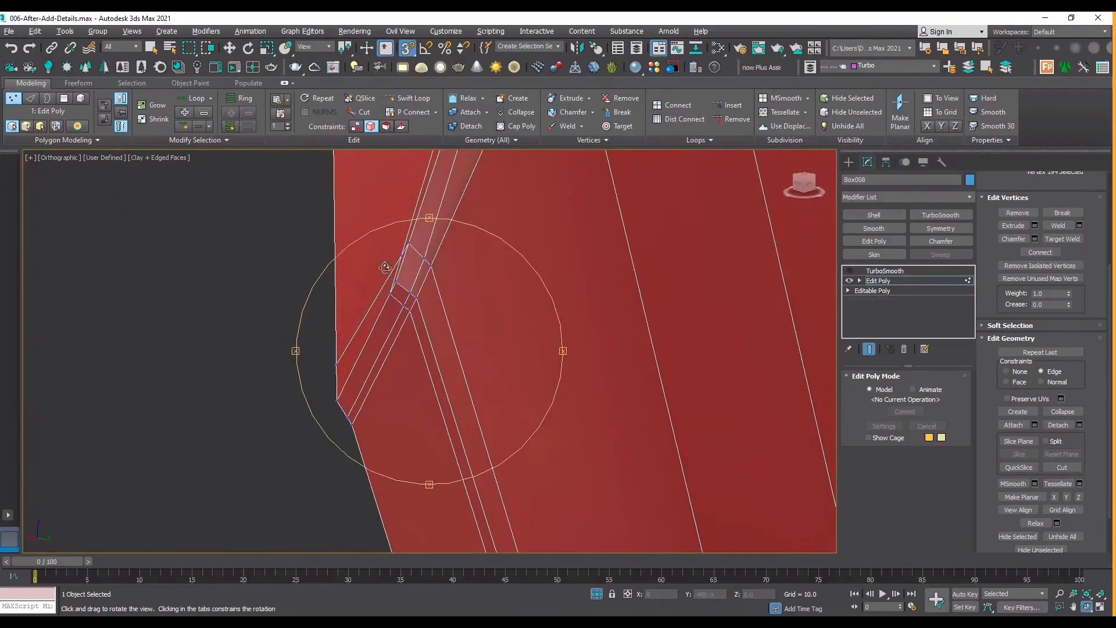
pyautogui.scroll(-6, 385, 267)
pyautogui.moveTo(391, 278); pyautogui.dragTo(415, 385, button='middle')
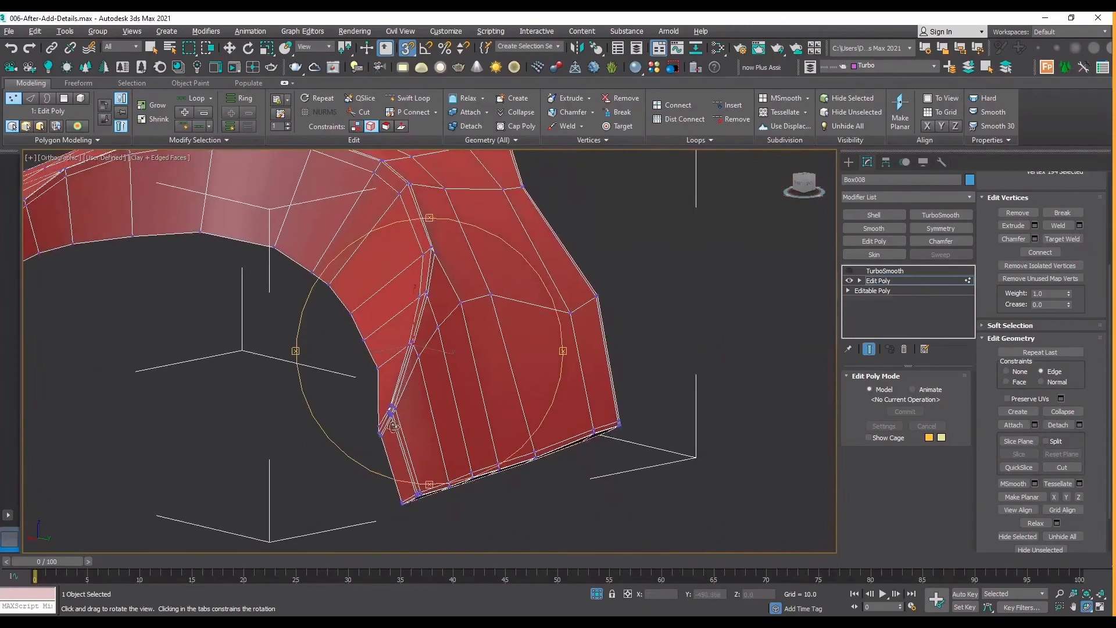
pyautogui.scroll(4, 393, 426)
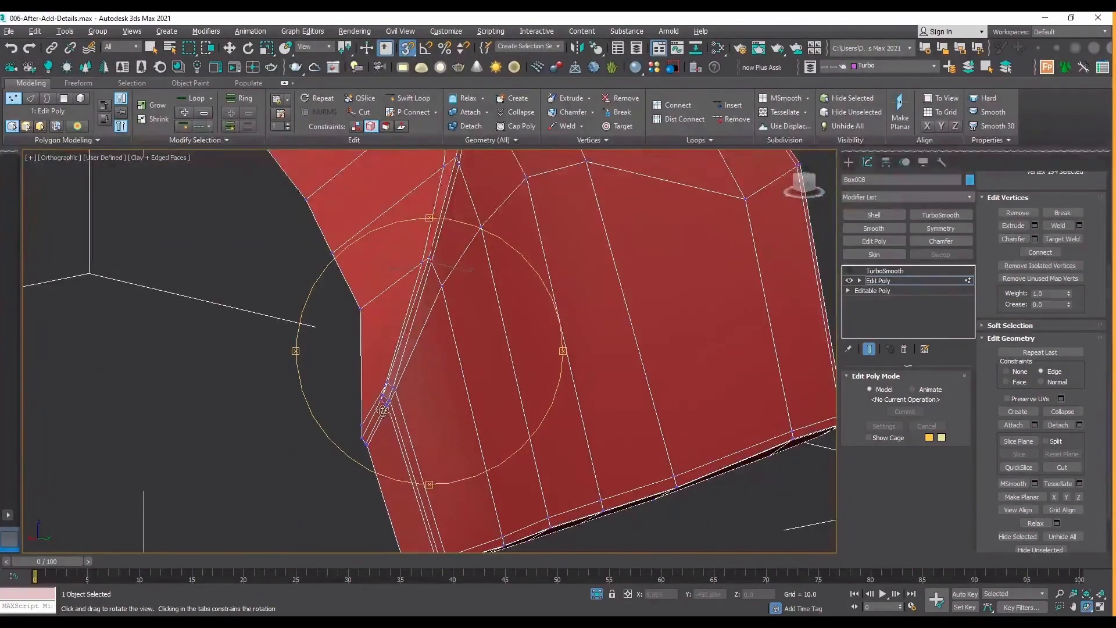
# Turn snapping off and remove the unneeded edges of the cross loop beside the leg's arch-side rim, keeping its section across the outer surface.
pyautogui.press('w')
pyautogui.press('2')
pyautogui.scroll(2, 383, 412)
pyautogui.press('s')
pyautogui.click(382, 414)
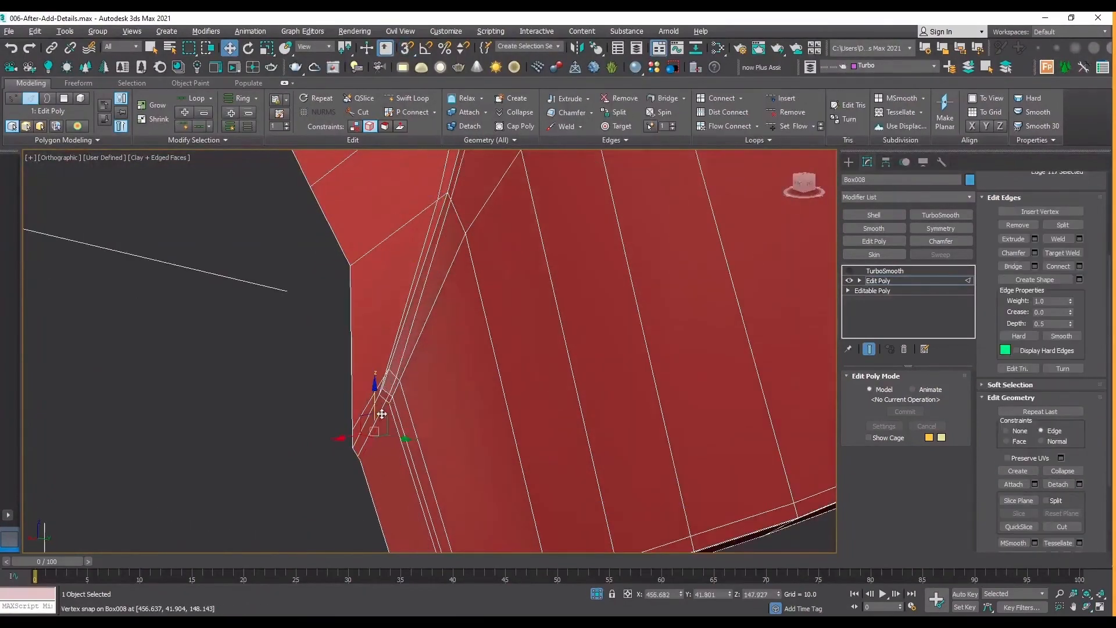
pyautogui.doubleClick(382, 414)
pyautogui.scroll(-6, 407, 401)
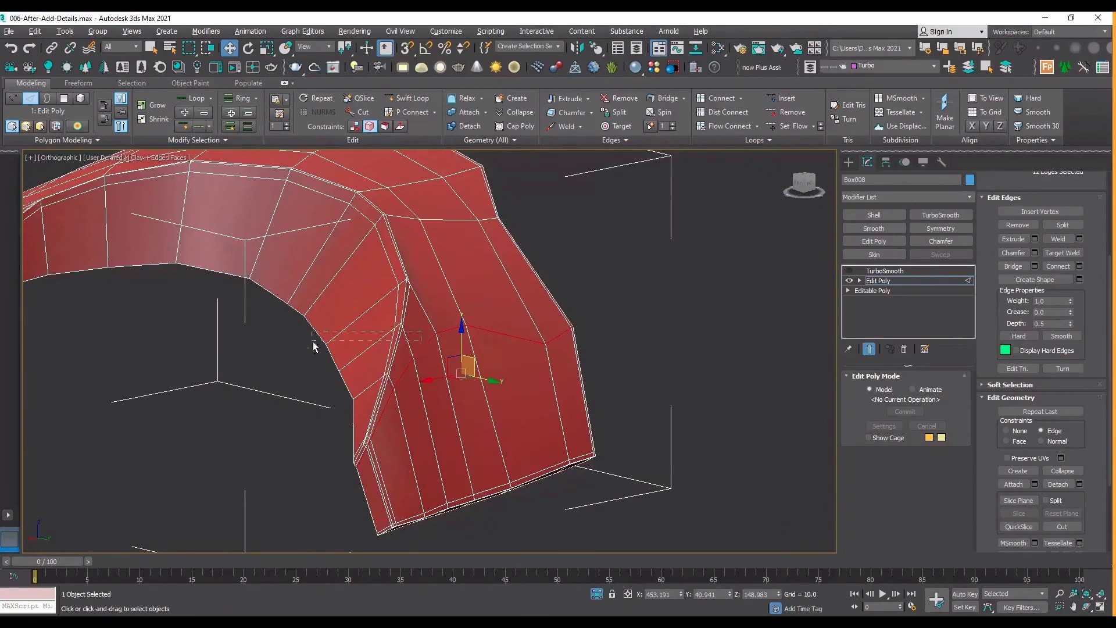
pyautogui.keyDown('alt'); pyautogui.moveTo(458, 394); pyautogui.dragTo(457, 396); pyautogui.keyUp('alt')
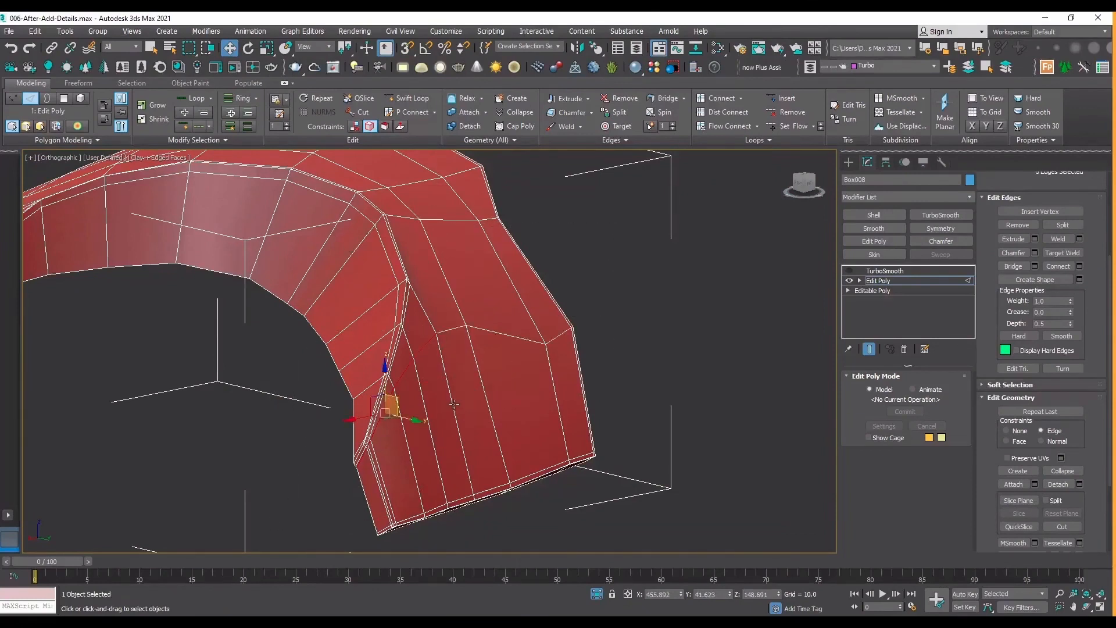
pyautogui.click(1017, 226)
pyautogui.scroll(3, 450, 277)
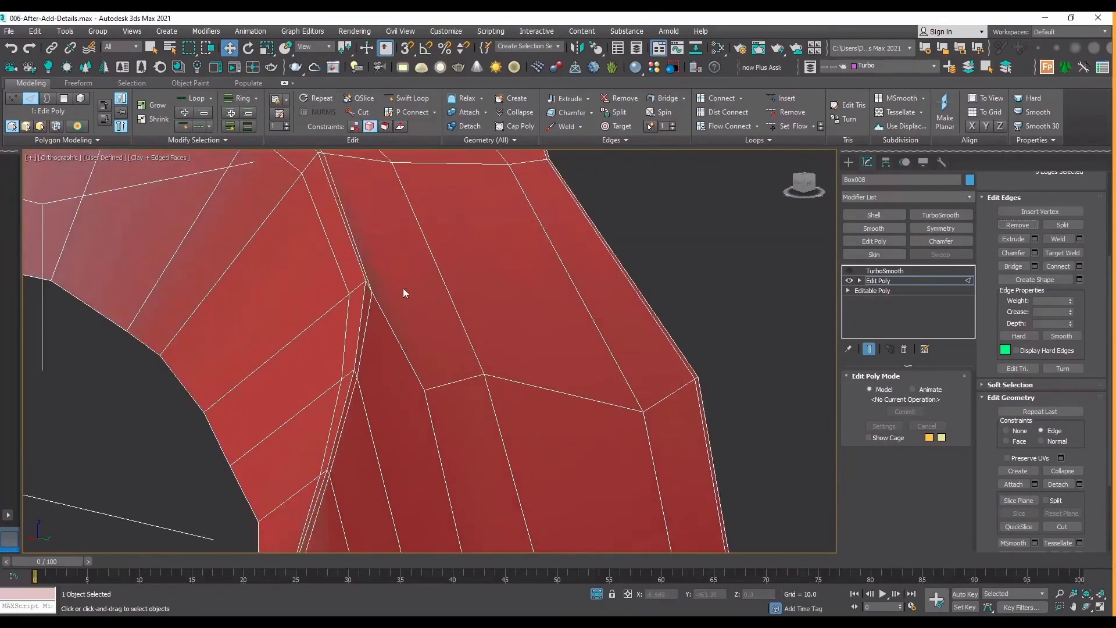
# Target-weld the leftover vertex on the outer surface to the nearby corner vertex on the arch-side loop.
pyautogui.click(1085, 609)
pyautogui.scroll(-3, 537, 320)
pyautogui.moveTo(500, 351); pyautogui.dragTo(452, 373)
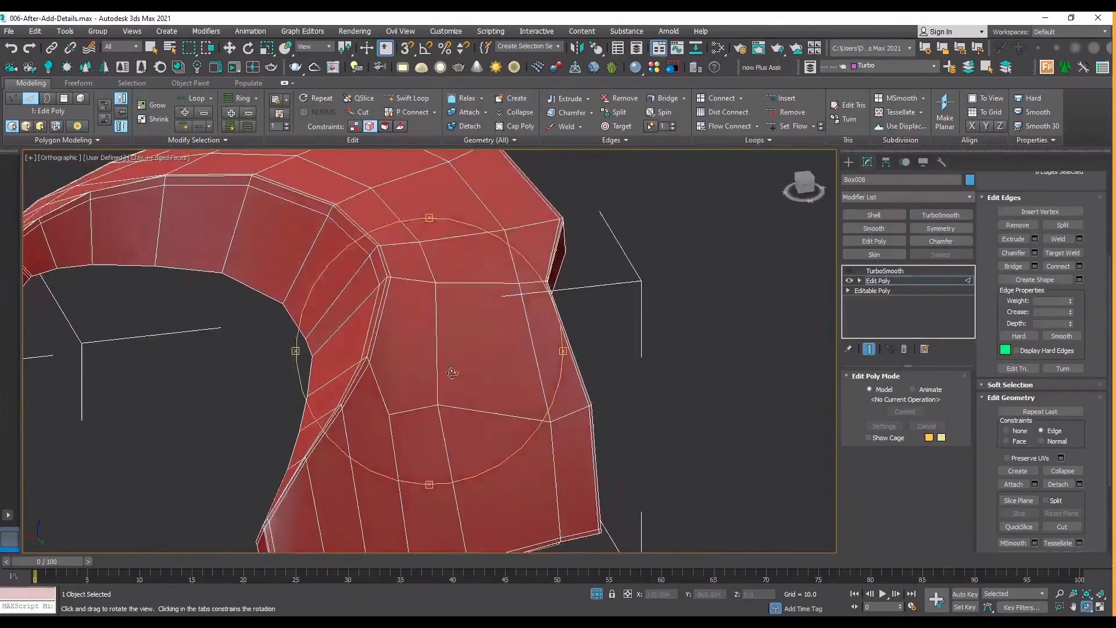
pyautogui.press('w')
pyautogui.press('1')
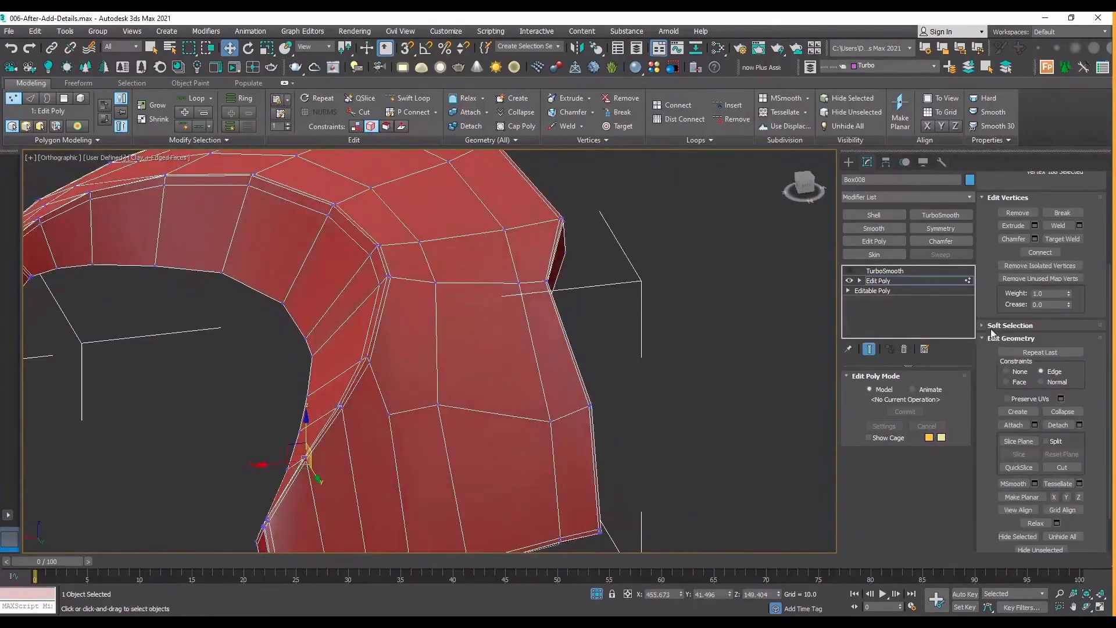
pyautogui.click(1062, 238)
pyautogui.click(368, 361)
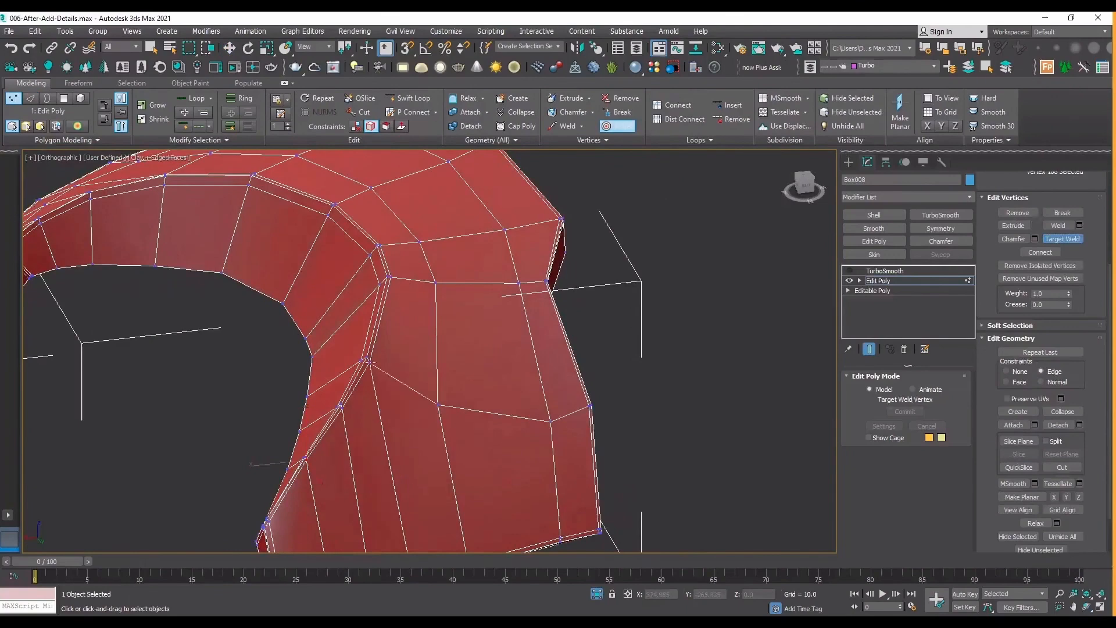
pyautogui.scroll(-3, 472, 343)
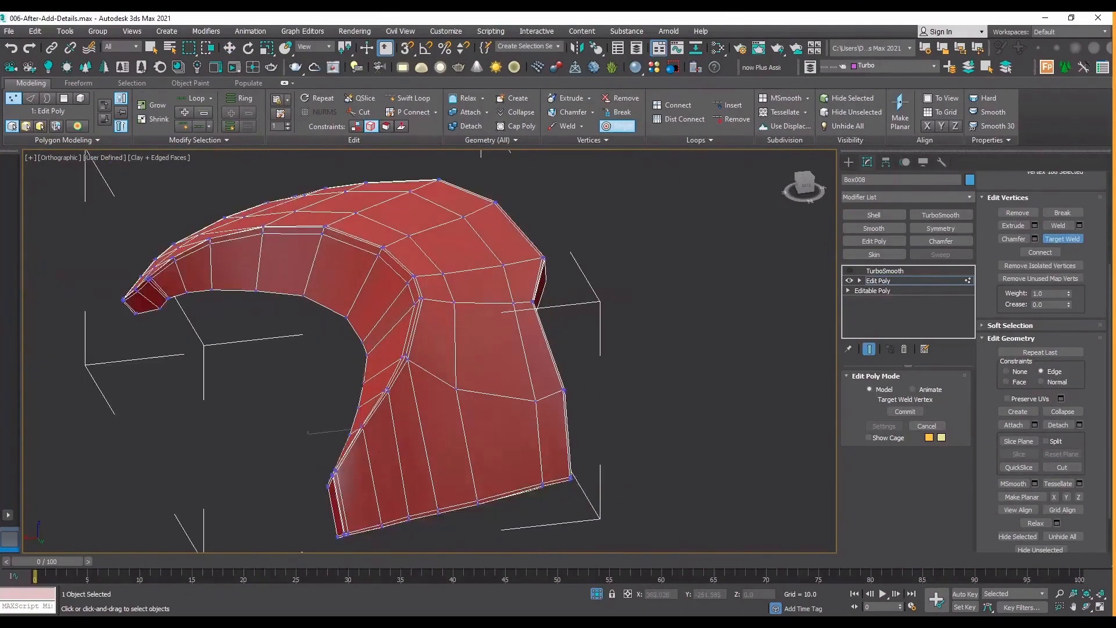
# Turn TurboSmooth back on, hide the edged faces and inspect the smoothed plate from several angles.
pyautogui.click(1087, 608)
pyautogui.moveTo(430, 368); pyautogui.dragTo(367, 351)
pyautogui.click(906, 279)
pyautogui.click(898, 270)
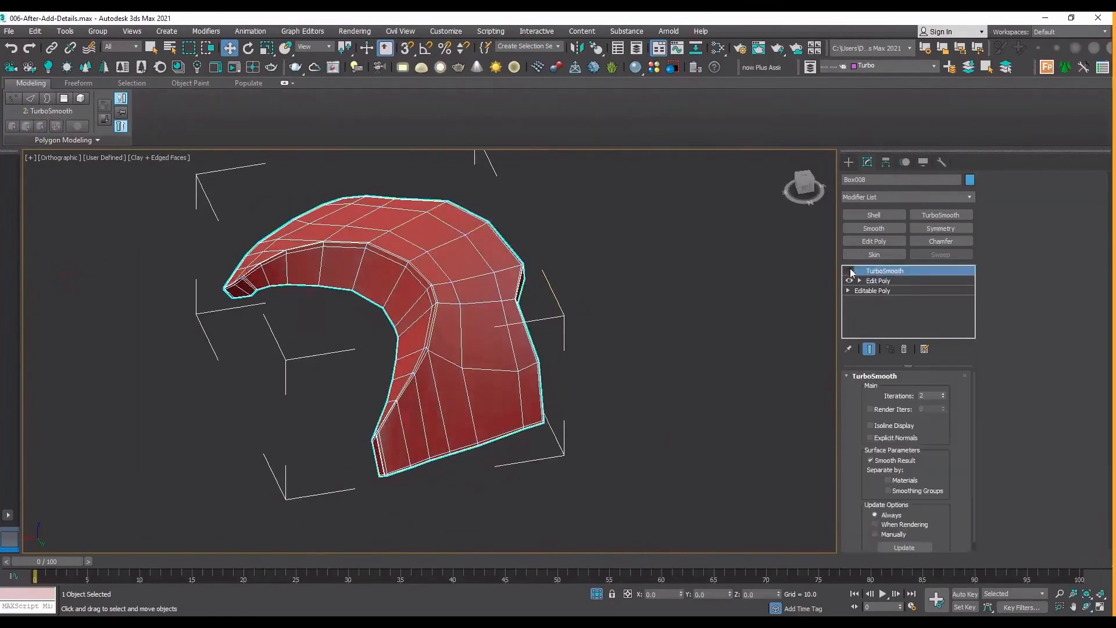
pyautogui.click(850, 270)
pyautogui.click(708, 326)
pyautogui.press('F4')
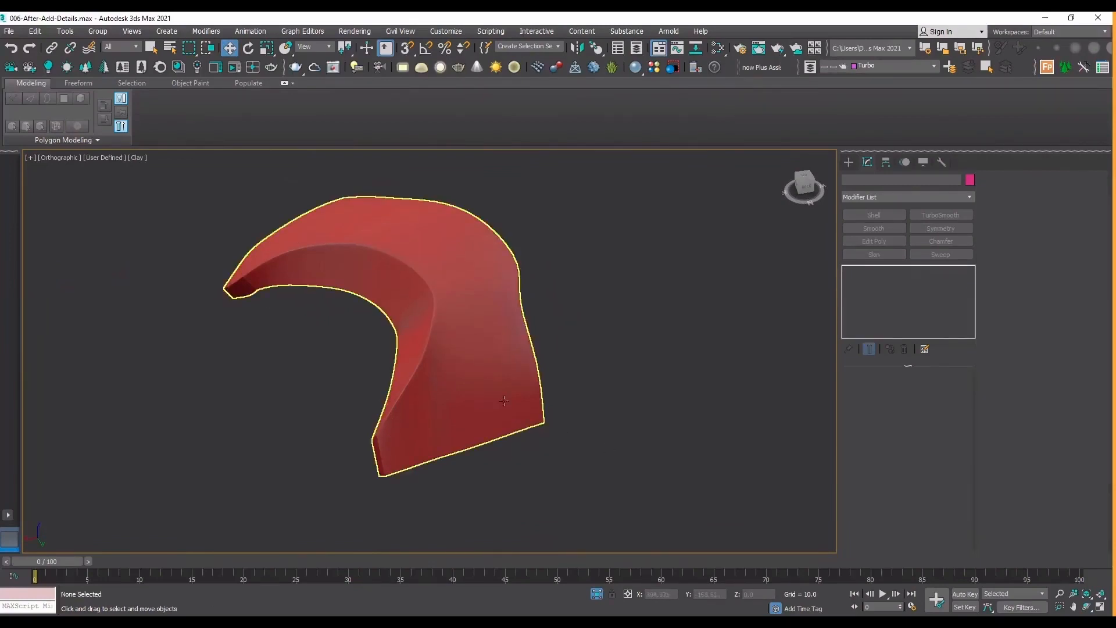
pyautogui.click(409, 343)
pyautogui.hotkey('ctrl', 'r')
pyautogui.moveTo(421, 347)
pyautogui.mouseDown()
pyautogui.moveTo(407, 366)
pyautogui.moveTo(432, 361)
pyautogui.mouseUp()
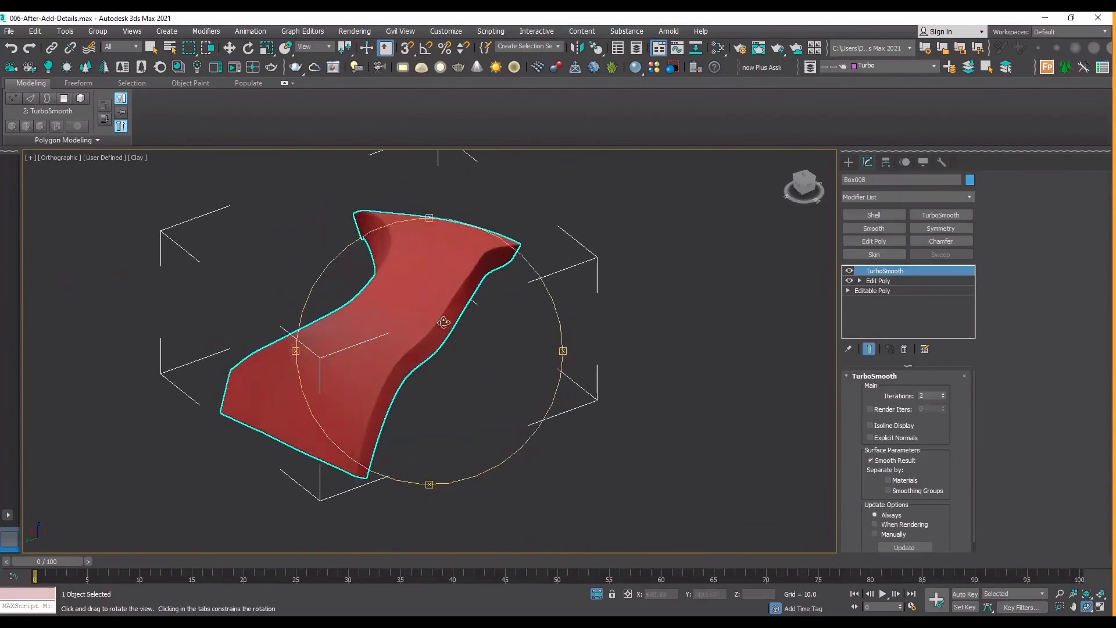
pyautogui.moveTo(443, 323); pyautogui.dragTo(398, 232)
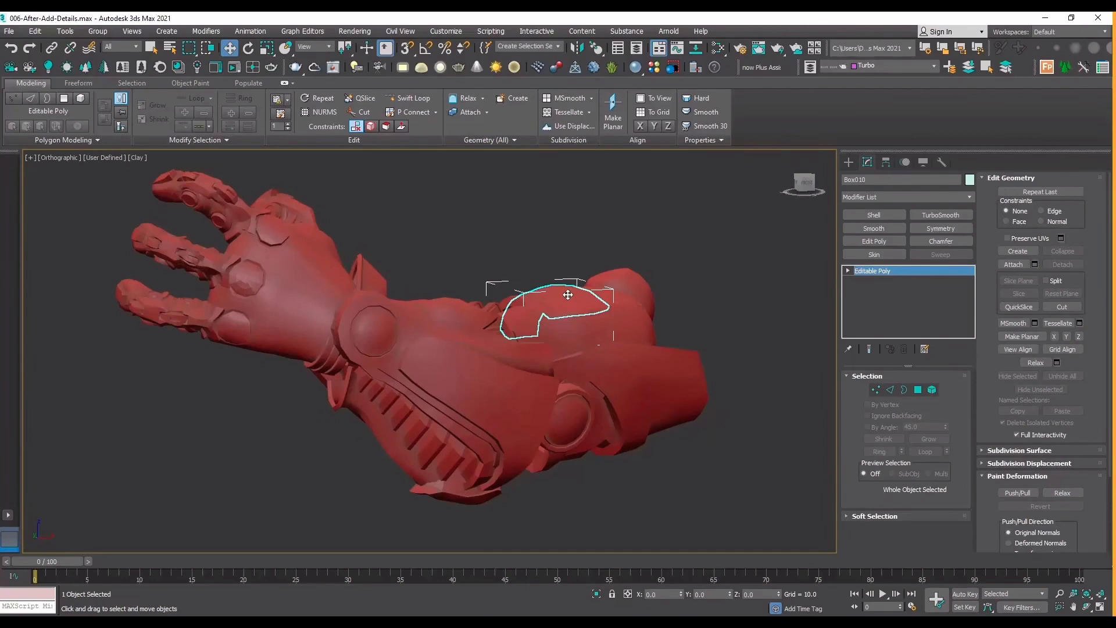
# Isolate the next upper-arm plate, frame it in the Top view with edged faces shown, and add an Edit Poly modifier.
pyautogui.hotkey('alt', 'q')
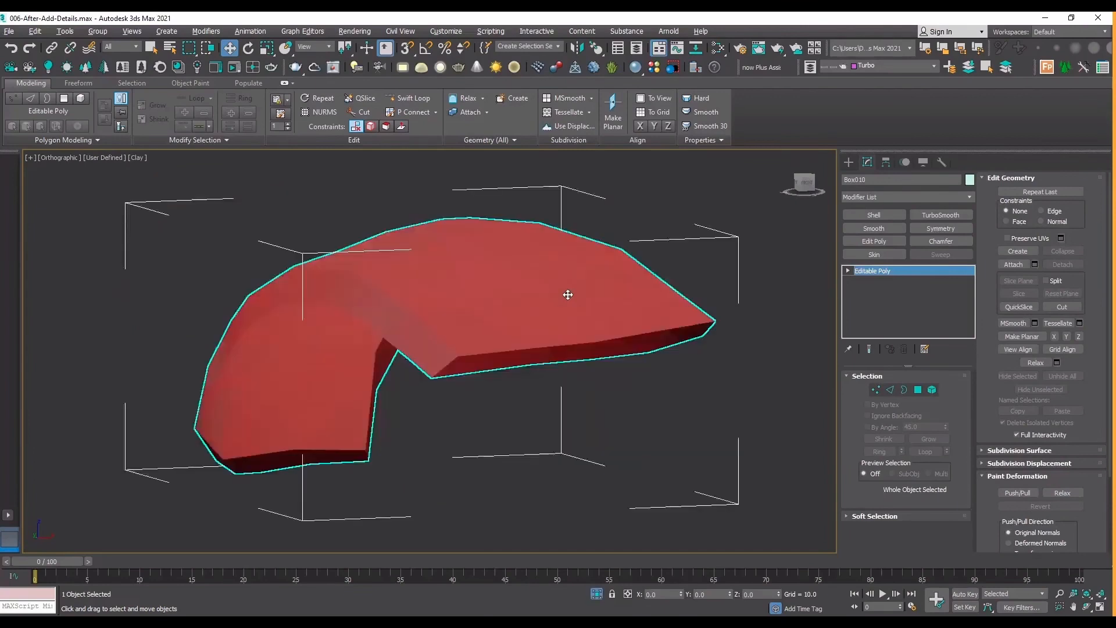
pyautogui.press('t')
pyautogui.press('z')
pyautogui.press('F4')
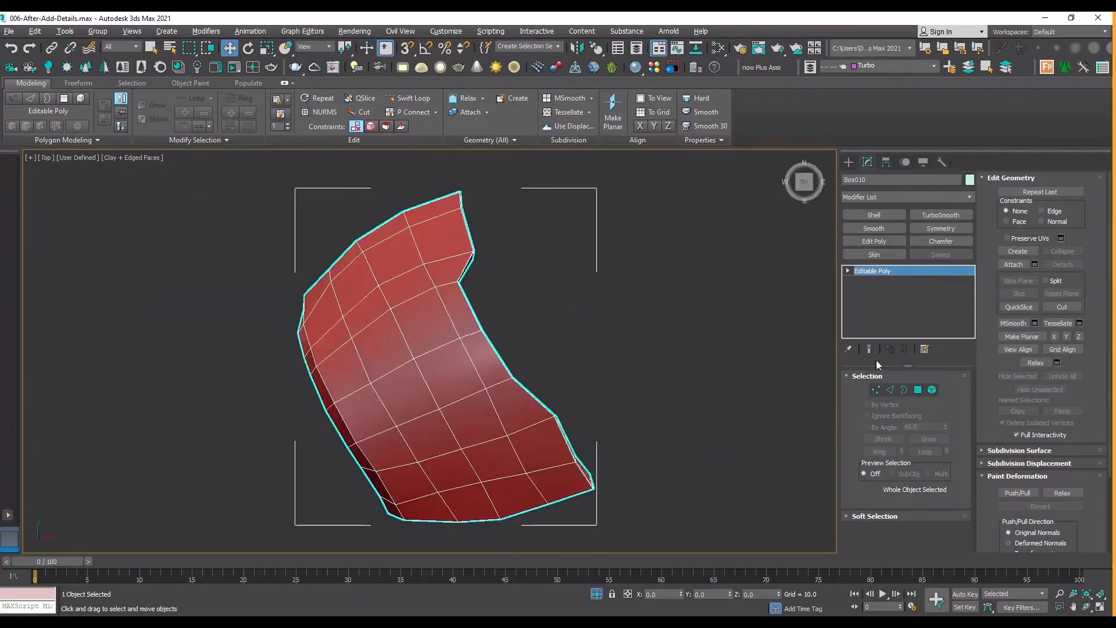
pyautogui.click(408, 100)
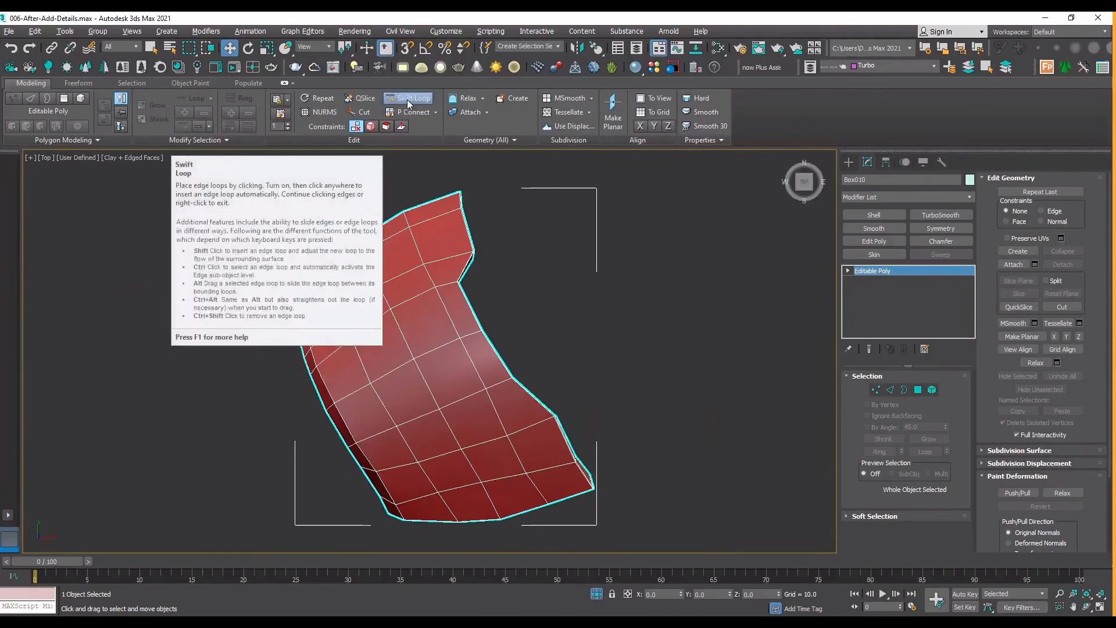
pyautogui.click(875, 241)
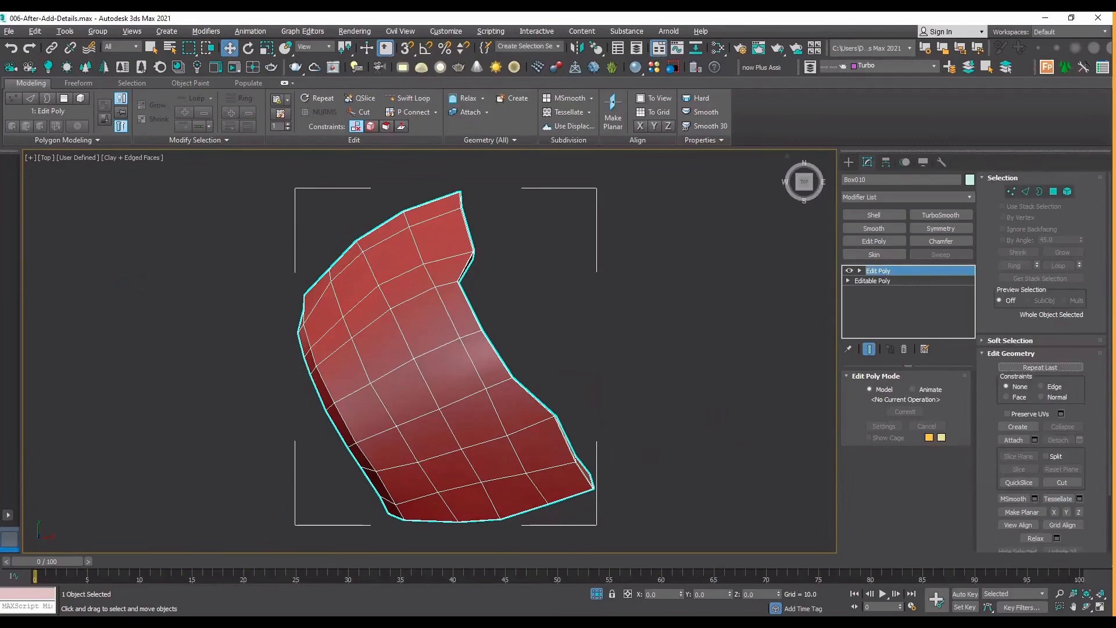
# Add support loops with Swift Loop close to the plate's arch-side edge, on the side face and on the outer surface.
pyautogui.click(1087, 606)
pyautogui.moveTo(587, 407); pyautogui.dragTo(272, 263)
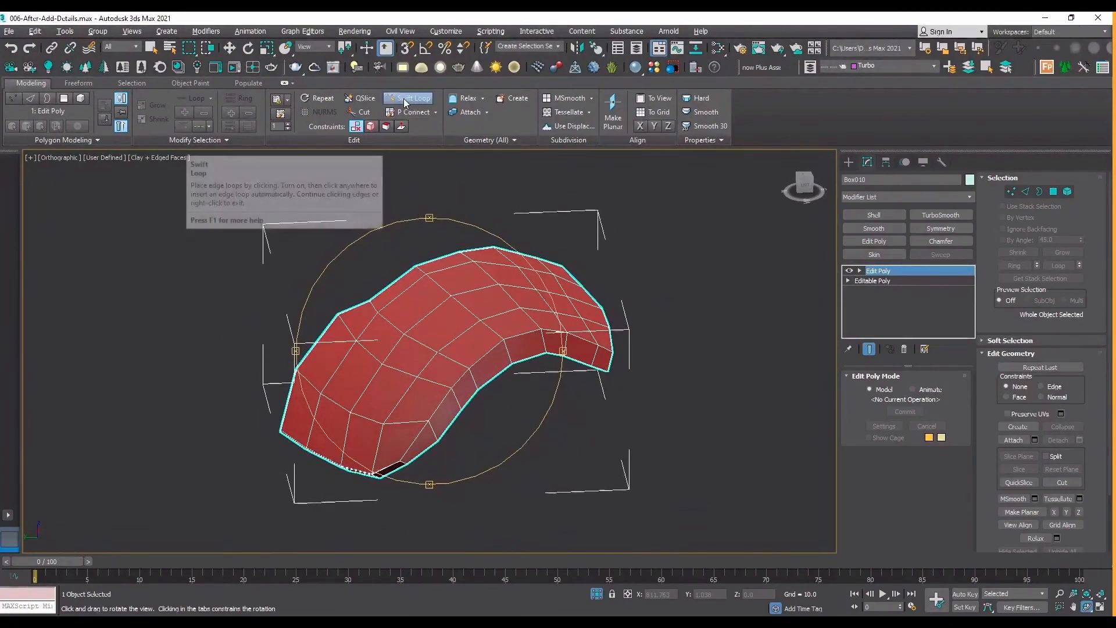
pyautogui.click(405, 103)
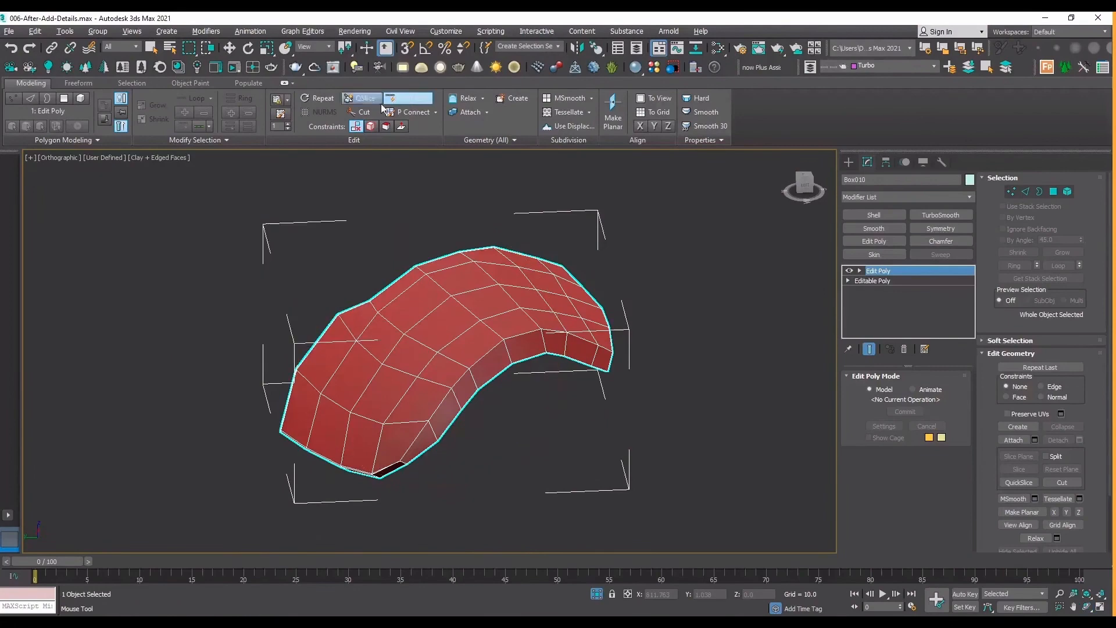
pyautogui.scroll(5, 514, 339)
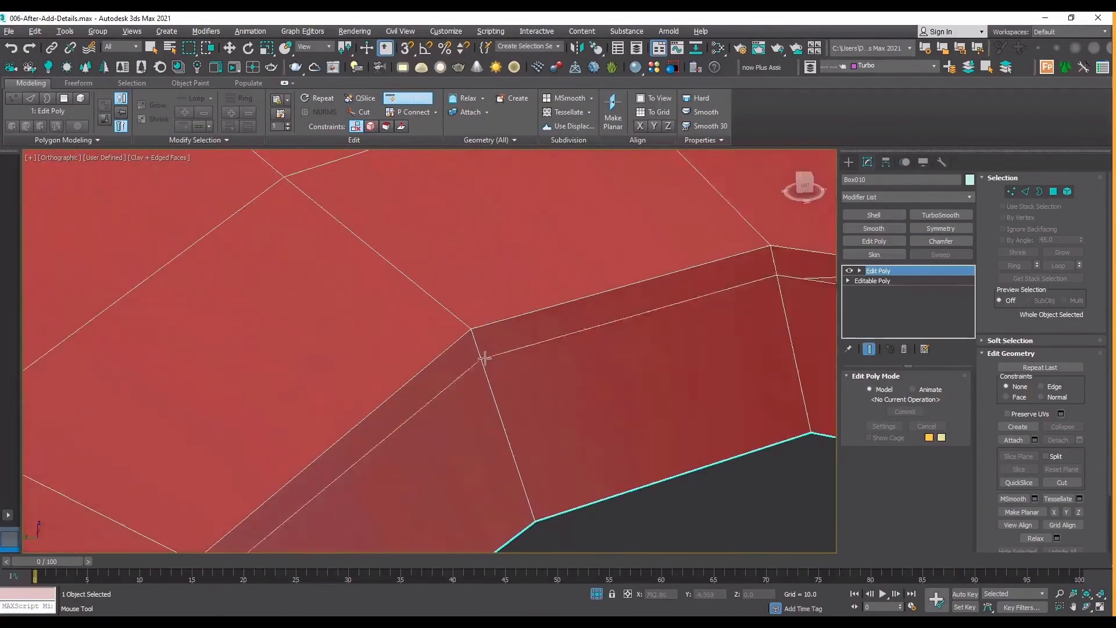
pyautogui.click(476, 343)
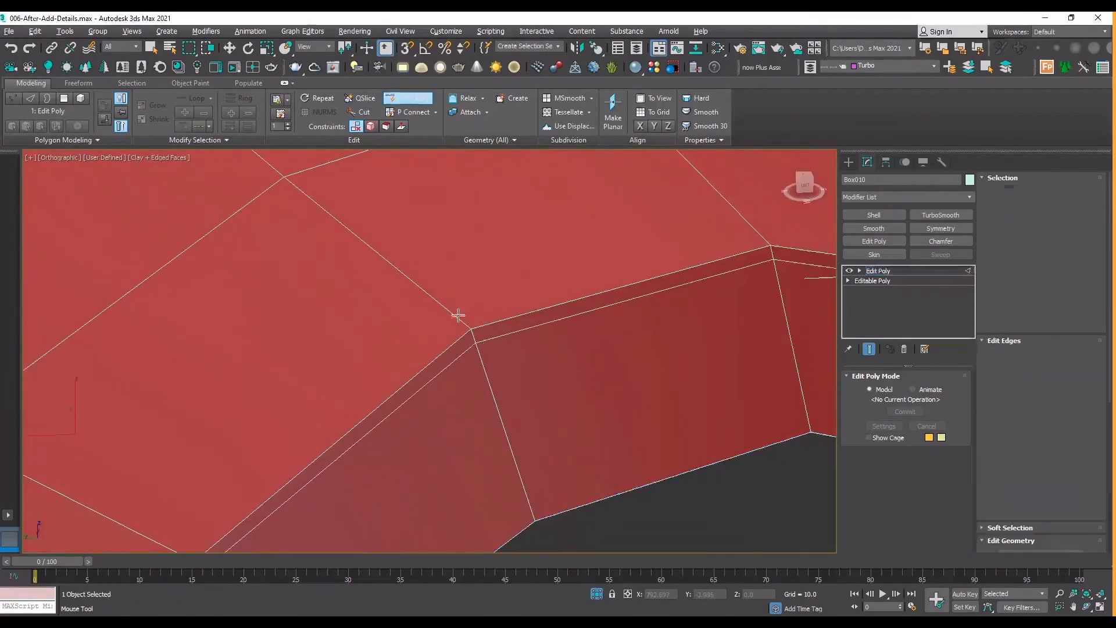
pyautogui.scroll(-8, 356, 377)
# Add a support loop with Swift Loop across the plate, just inside its near end edge.
pyautogui.scroll(8, 233, 529)
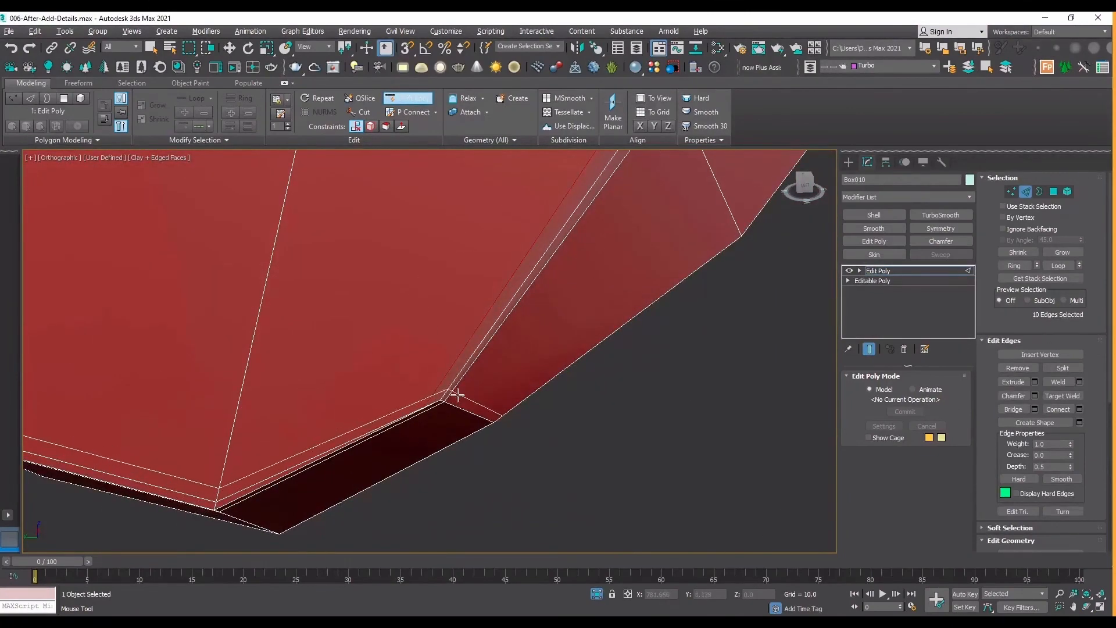
pyautogui.scroll(3, 482, 432)
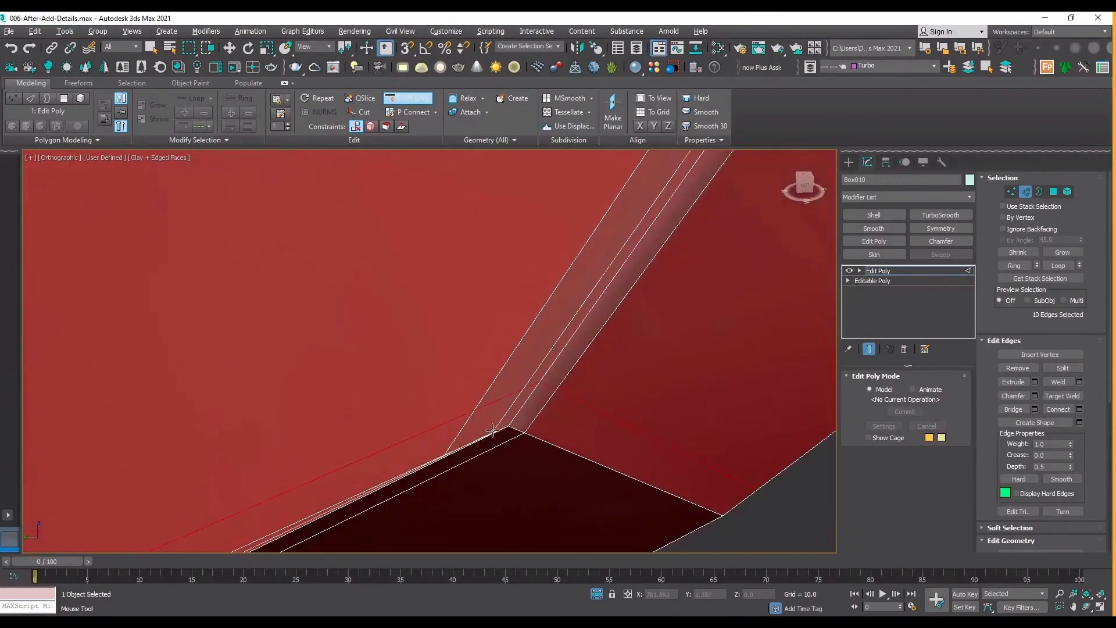
pyautogui.scroll(-4, 471, 434)
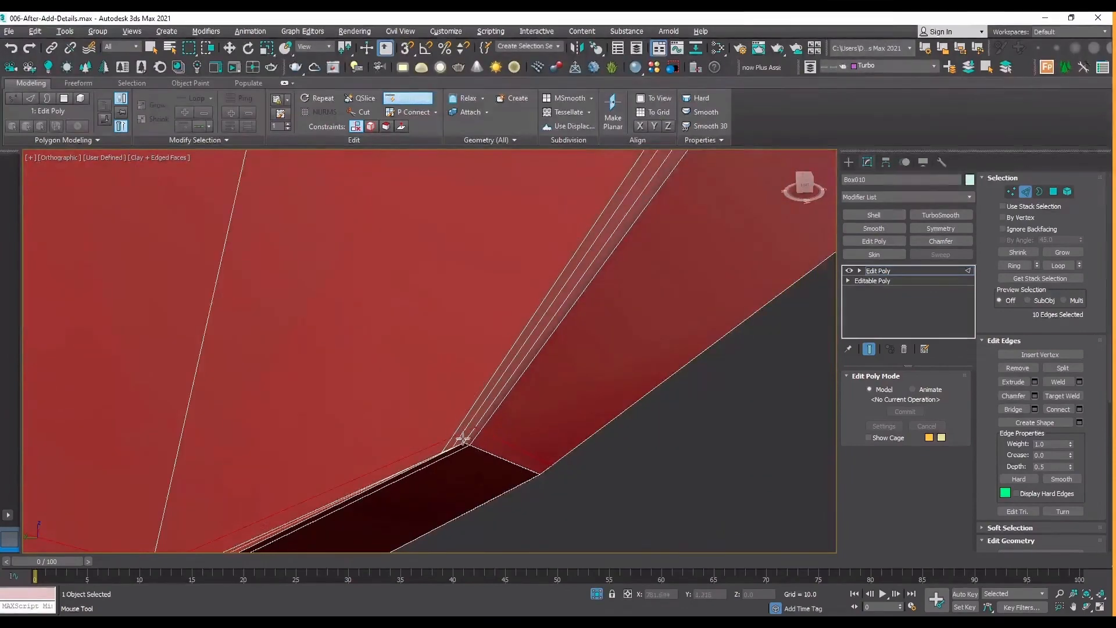
pyautogui.scroll(3, 464, 437)
pyautogui.scroll(-4, 378, 433)
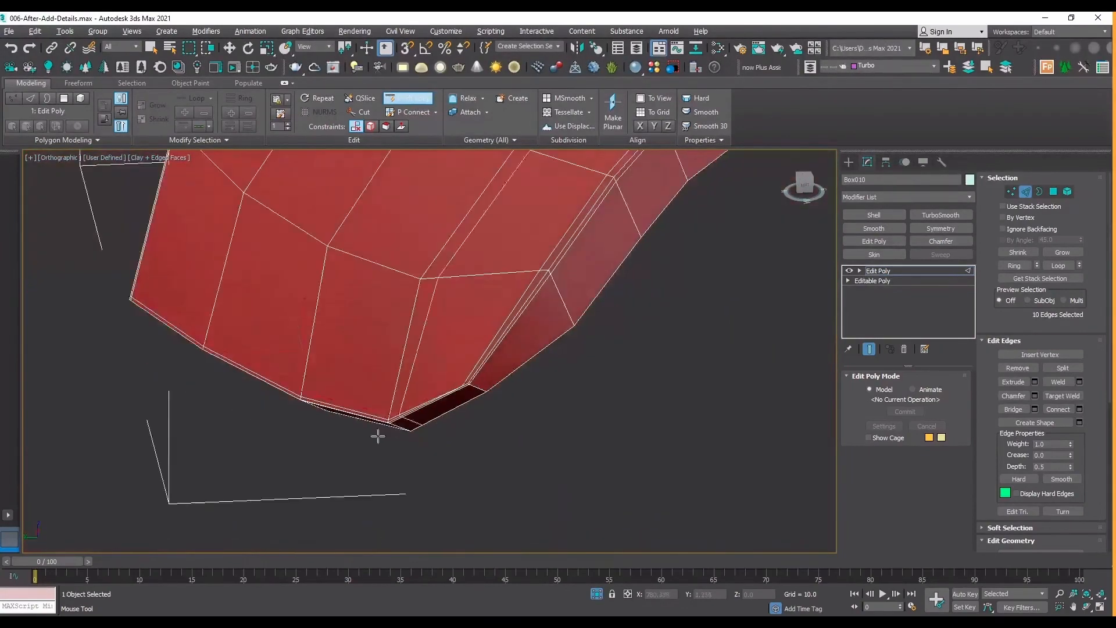
pyautogui.scroll(5, 463, 391)
# Connect the end loop's vertex on the outer surface to the plate's corner vertex with a diagonal edge.
pyautogui.press('1')
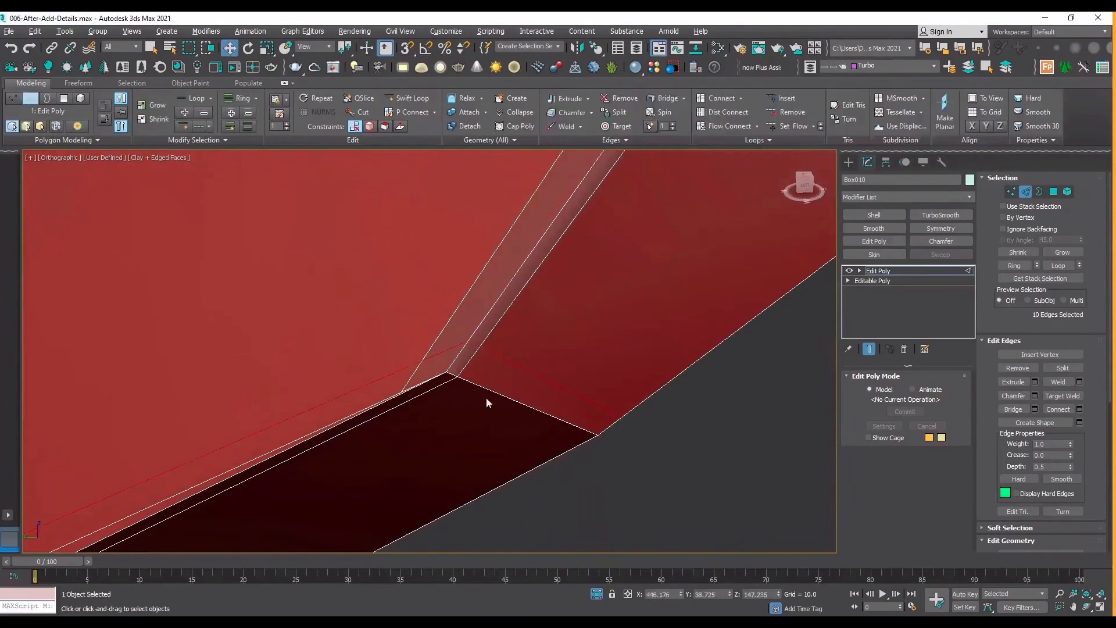
pyautogui.click(443, 372)
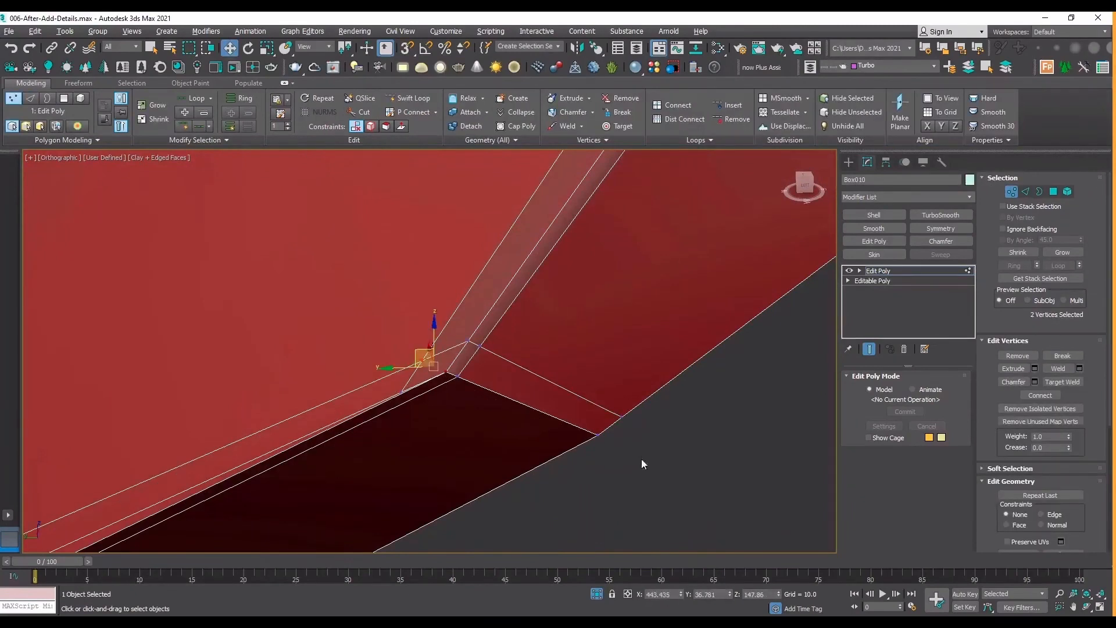
pyautogui.click(673, 521)
pyautogui.scroll(4, 389, 372)
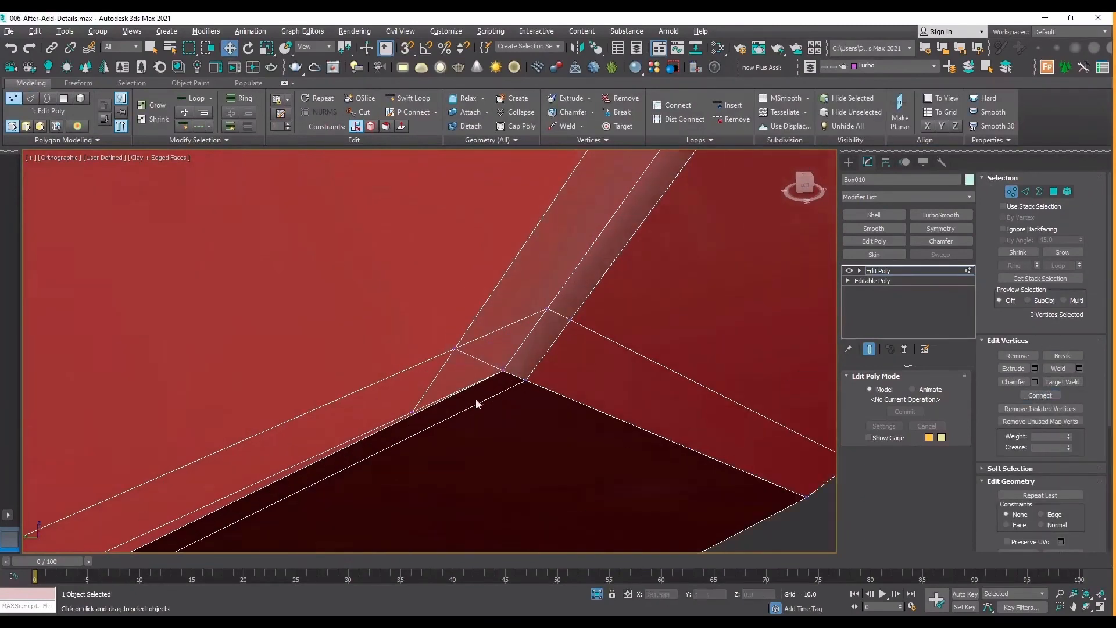
# Remove the redundant edges along the end rim and the end loop's edges running past the corner onto the side face.
pyautogui.press('2')
pyautogui.click(398, 418)
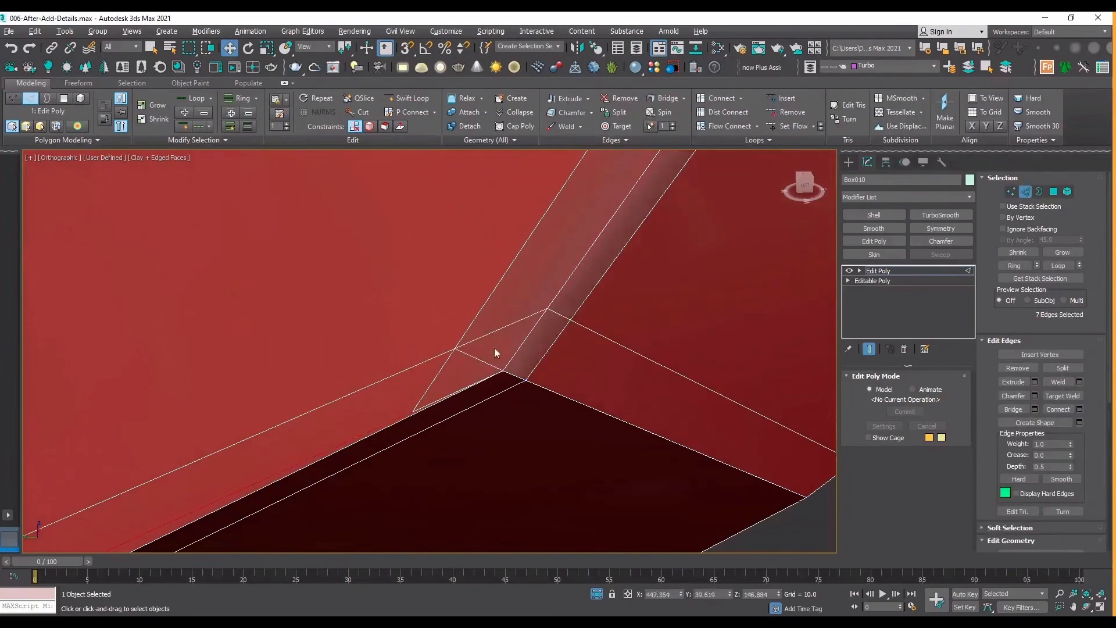
pyautogui.keyDown('ctrl'); pyautogui.doubleClick(497, 326); pyautogui.keyUp('ctrl')
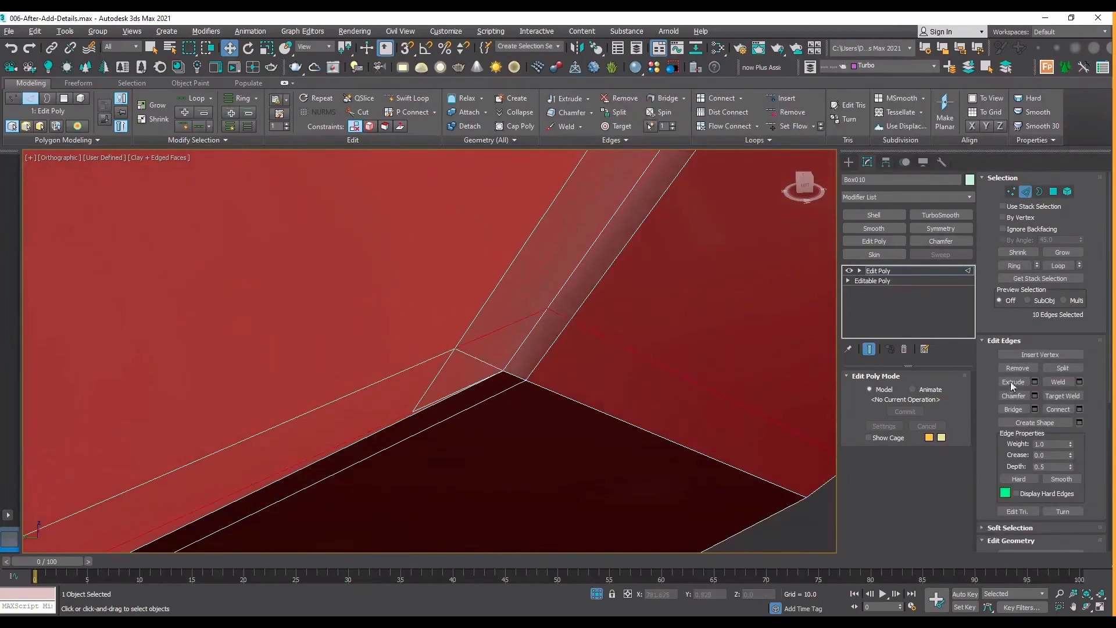
pyautogui.click(1018, 368)
pyautogui.keyDown('alt'); pyautogui.moveTo(454, 336); pyautogui.dragTo(452, 376, button='middle'); pyautogui.keyUp('alt')
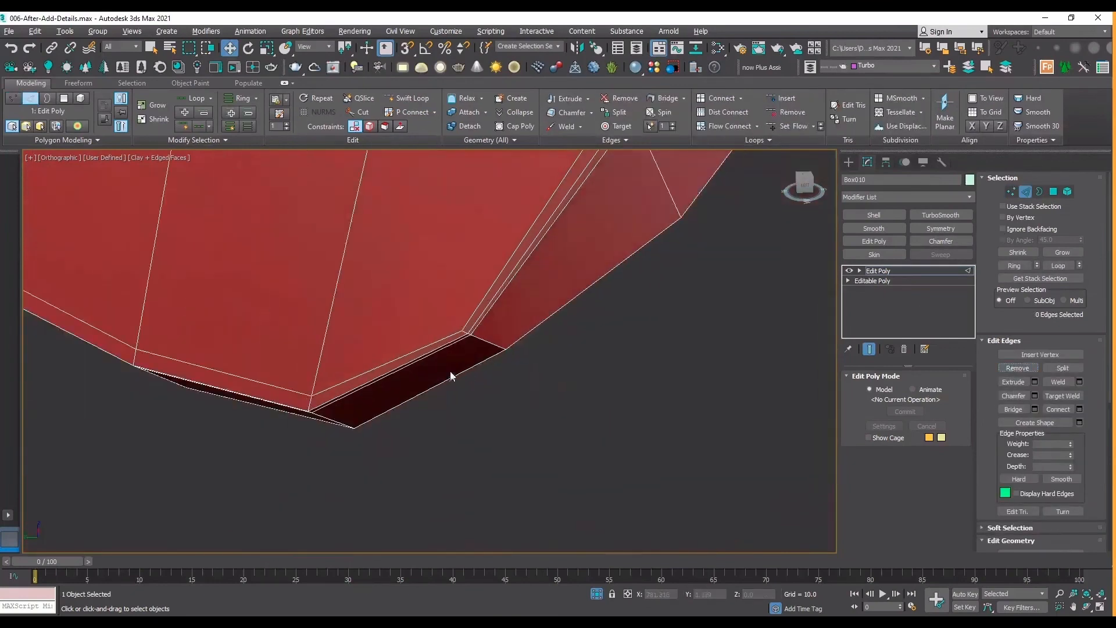
pyautogui.scroll(5, 462, 328)
pyautogui.scroll(-1, 460, 329)
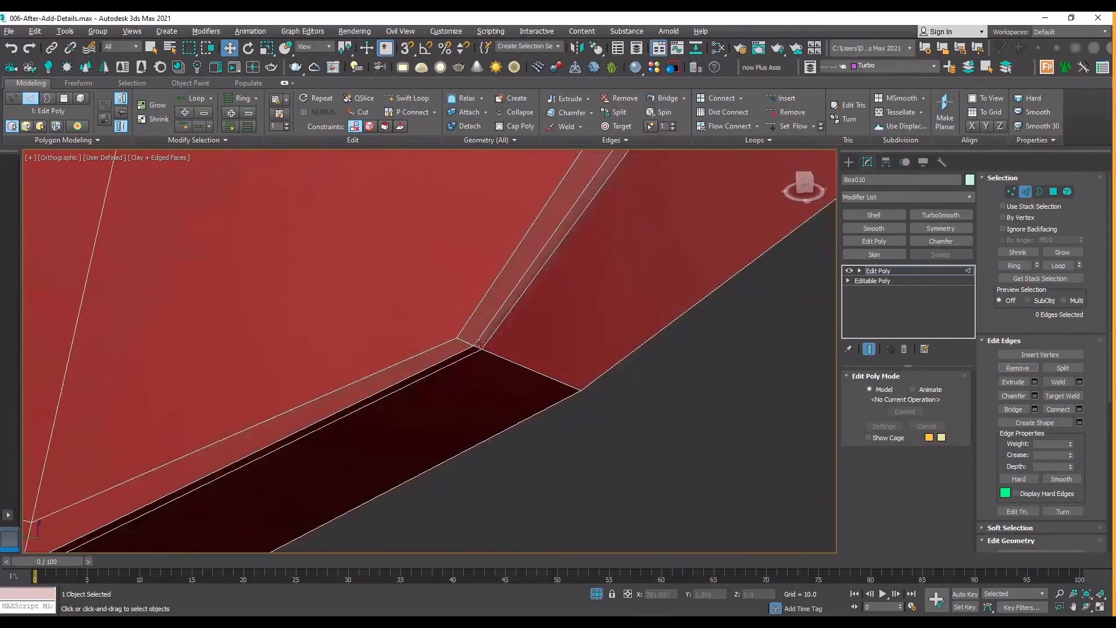
pyautogui.scroll(-5, 437, 429)
# Add a support loop with Swift Loop just inside the end edge at the plate's opposite end.
pyautogui.click(1087, 606)
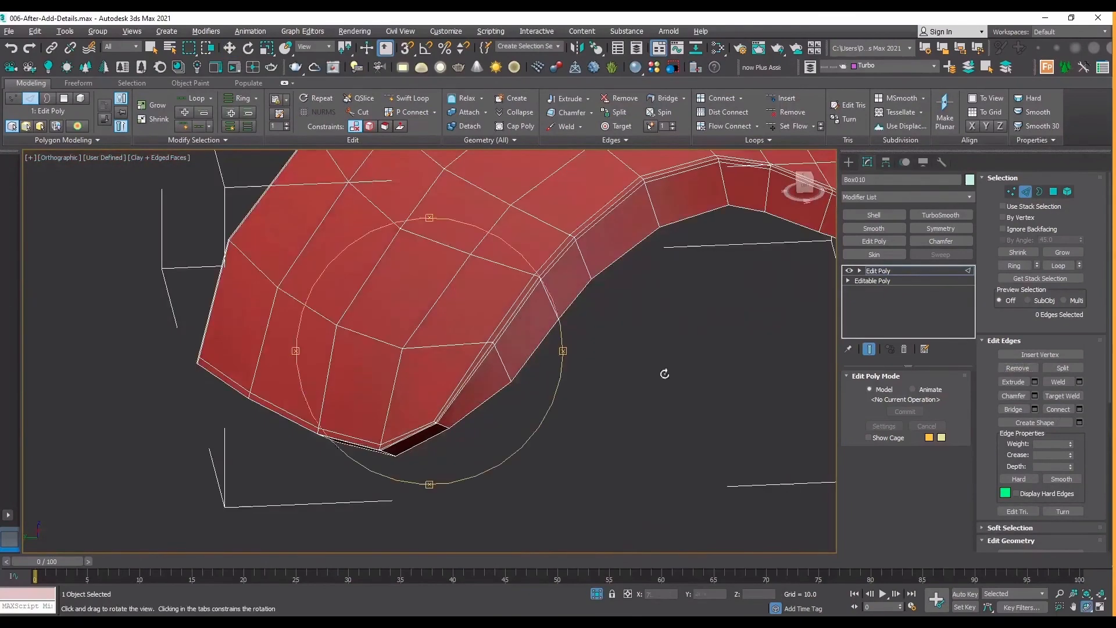
pyautogui.scroll(-2, 510, 323)
pyautogui.moveTo(530, 363); pyautogui.dragTo(458, 368)
pyautogui.scroll(3, 554, 328)
pyautogui.moveTo(554, 329); pyautogui.dragTo(647, 380)
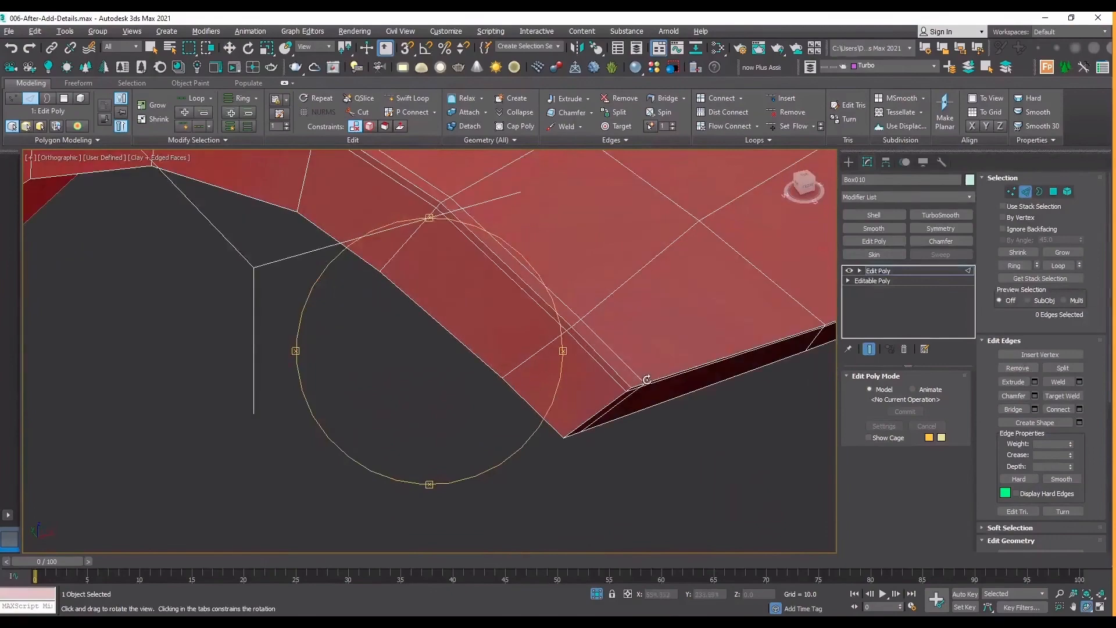
pyautogui.click(396, 99)
pyautogui.scroll(3, 651, 381)
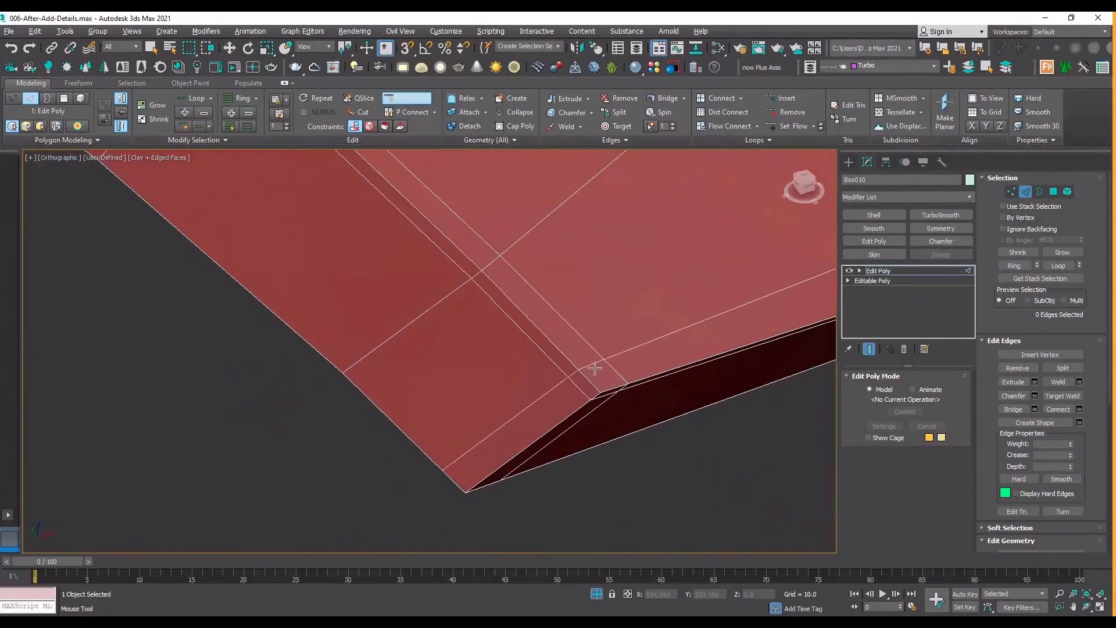
pyautogui.click(595, 370)
pyautogui.scroll(-4, 485, 381)
pyautogui.click(1086, 607)
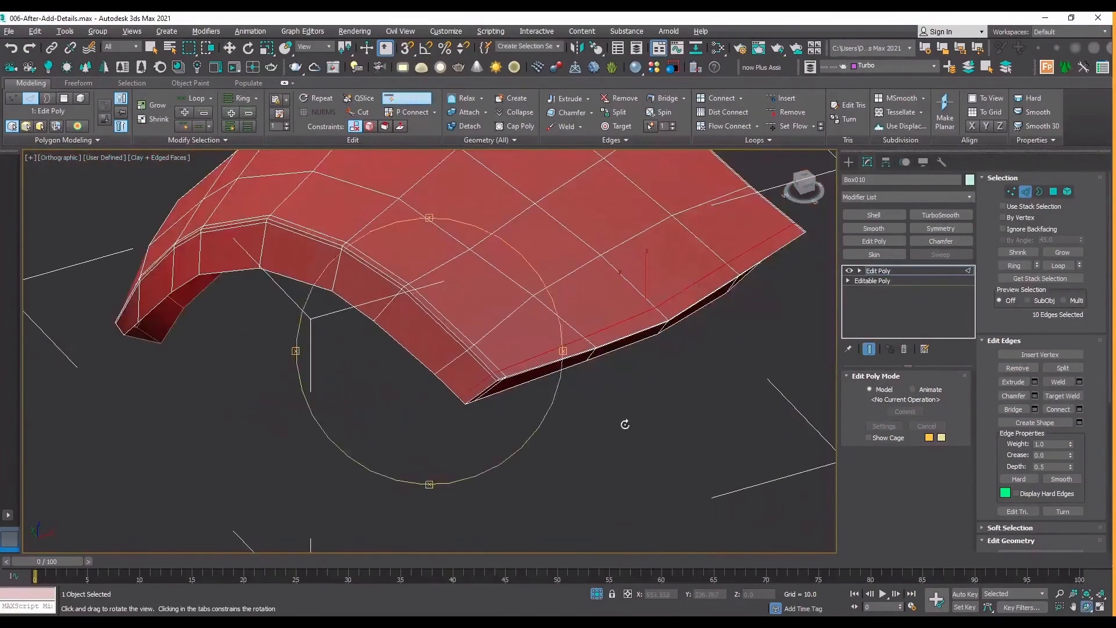
# Remove the support loop running along the plate's curved side edge at the end corner.
pyautogui.moveTo(622, 424); pyautogui.dragTo(576, 314)
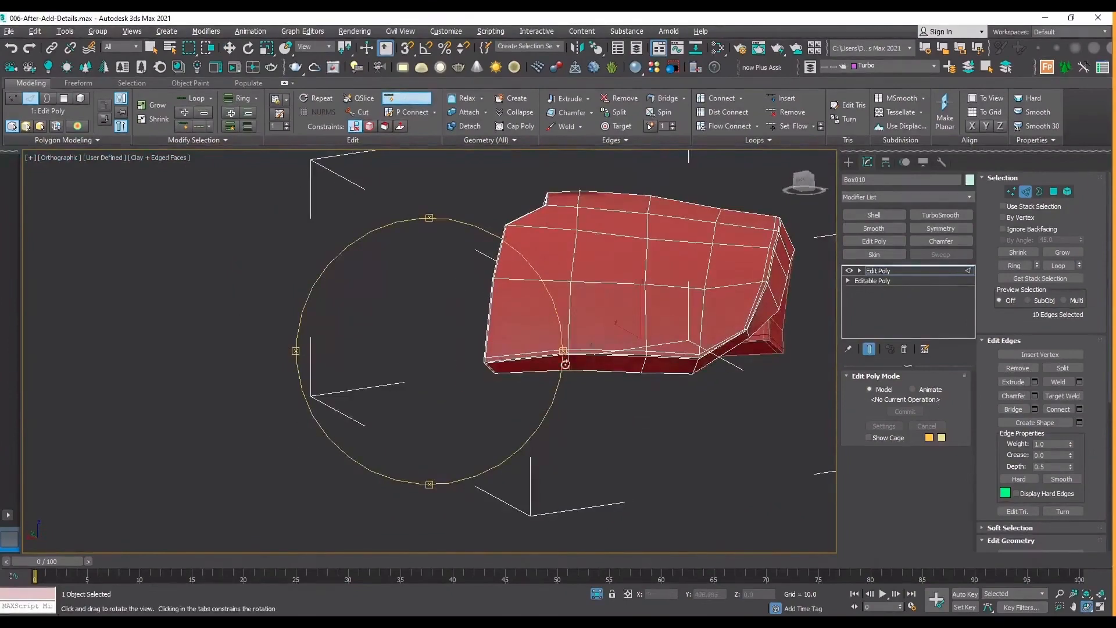
pyautogui.moveTo(493, 352); pyautogui.dragTo(686, 300)
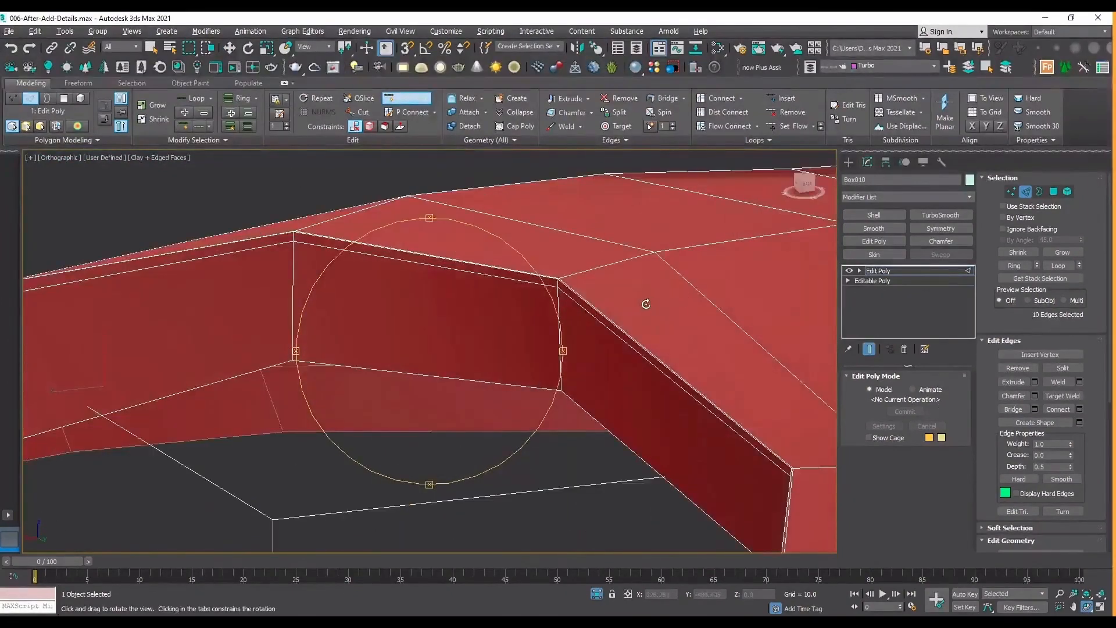
pyautogui.moveTo(499, 278); pyautogui.dragTo(457, 302)
pyautogui.rightClick(459, 299)
pyautogui.press('2')
pyautogui.doubleClick(465, 286)
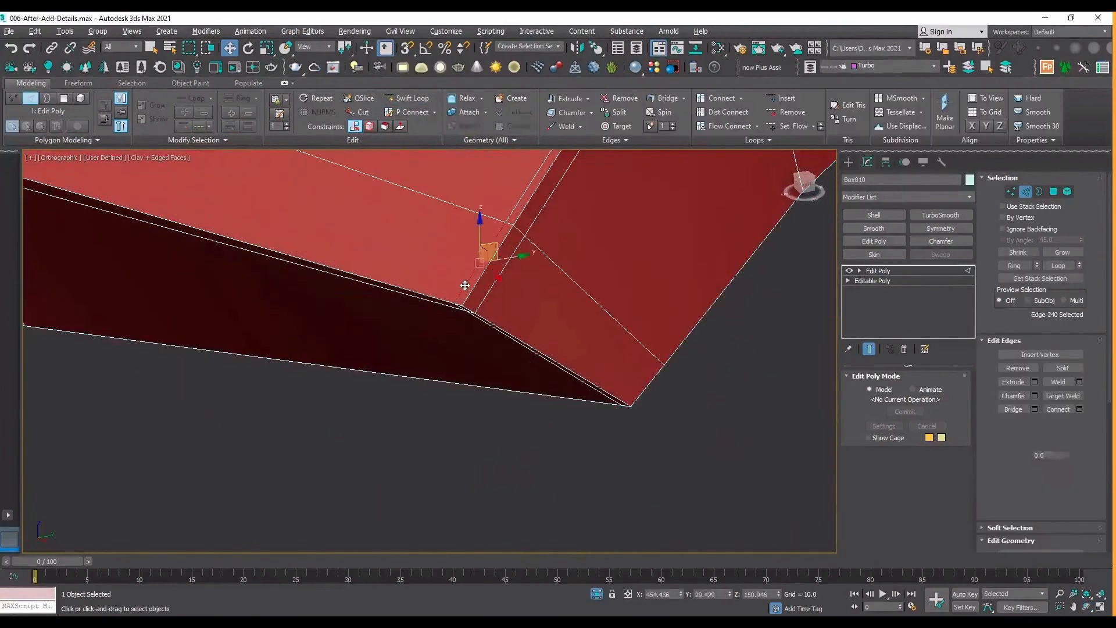
pyautogui.click(1017, 368)
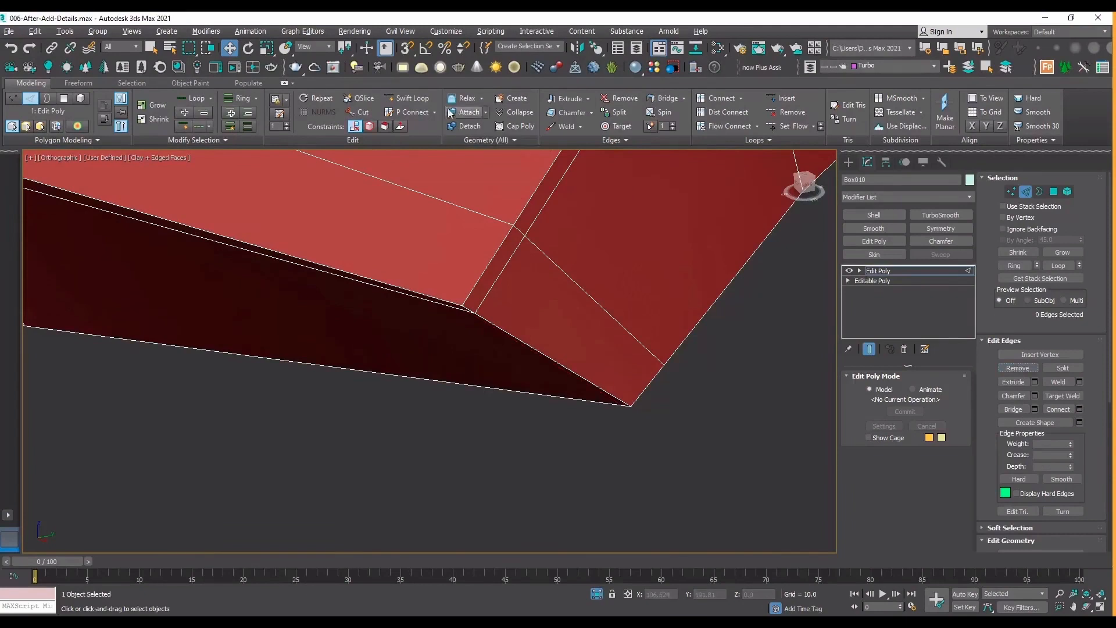
# Add a new support loop with Swift Loop on the outer surface, slightly inside the plate's curved side edge.
pyautogui.click(407, 97)
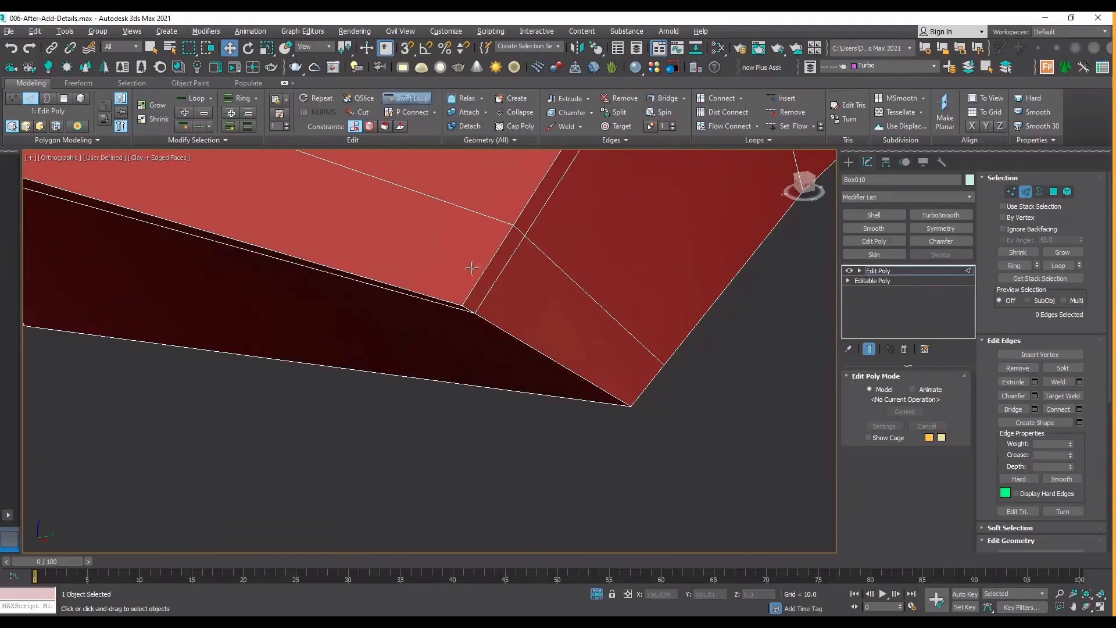
pyautogui.click(426, 293)
pyautogui.scroll(-5, 555, 407)
pyautogui.rightClick(538, 377)
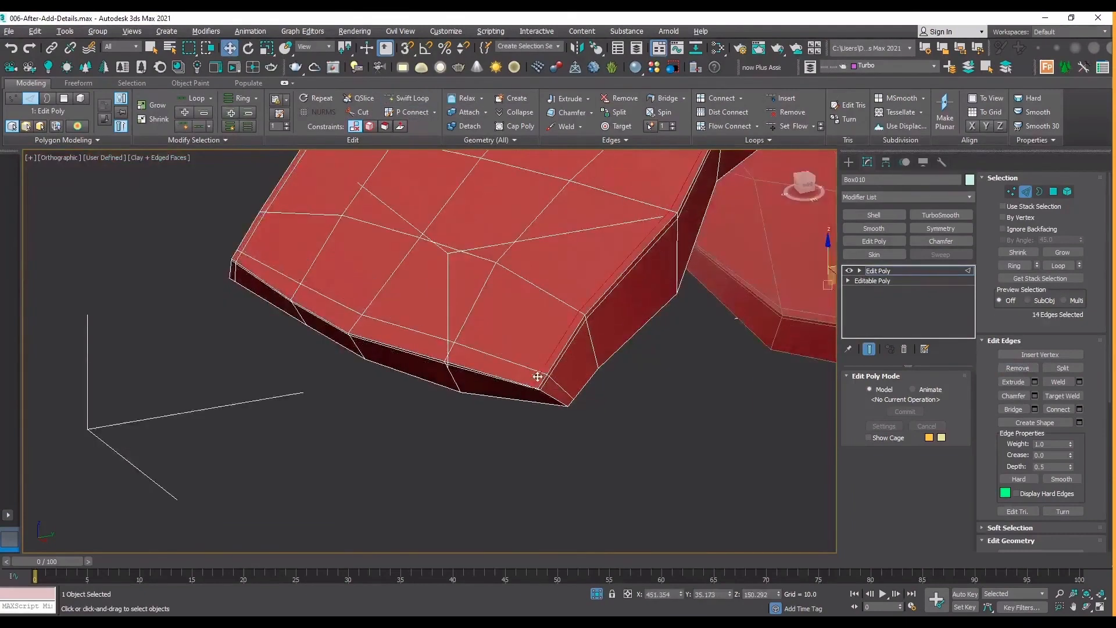
# Replace the outer surface's end support loop with a Swift Loop placed closer to the end edge, and leave edge editing.
pyautogui.scroll(3, 538, 377)
pyautogui.doubleClick(531, 361)
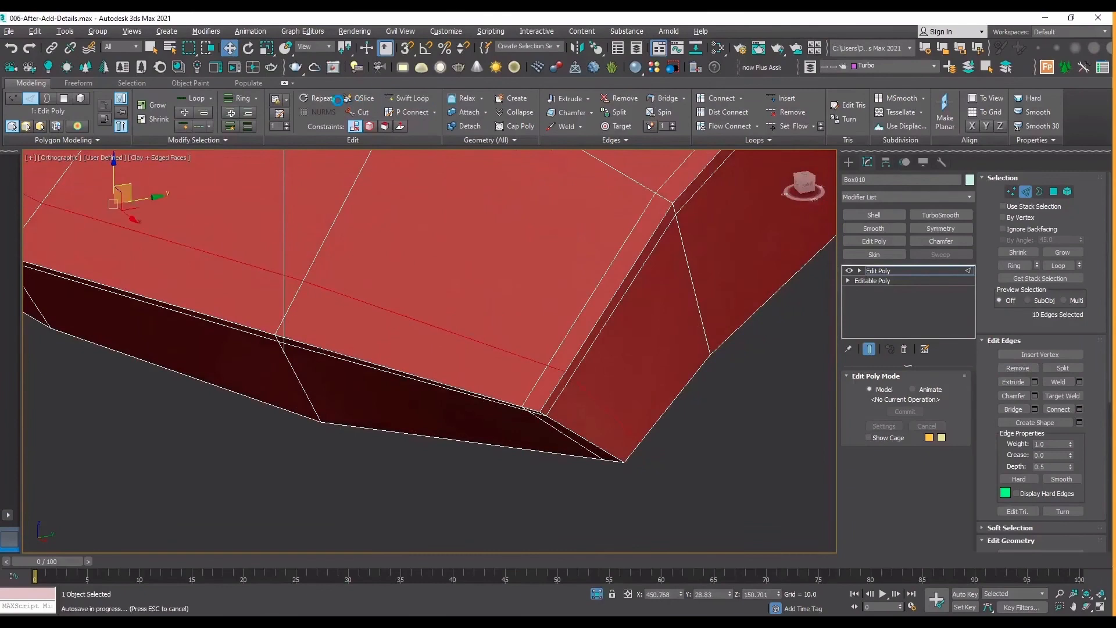
pyautogui.click(1018, 368)
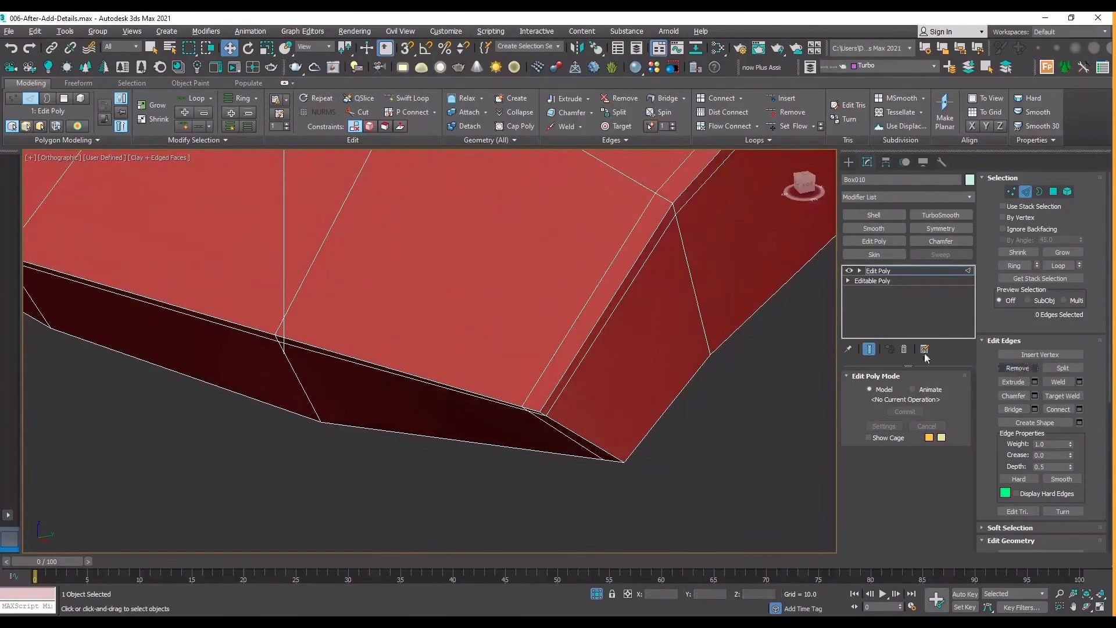
pyautogui.click(407, 98)
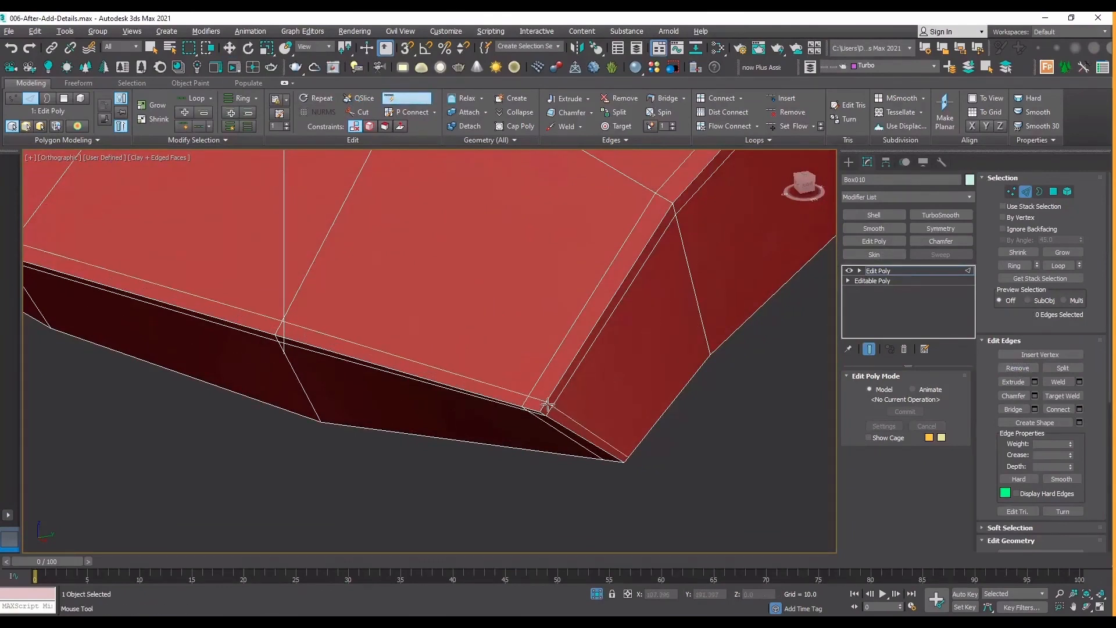
pyautogui.click(932, 269)
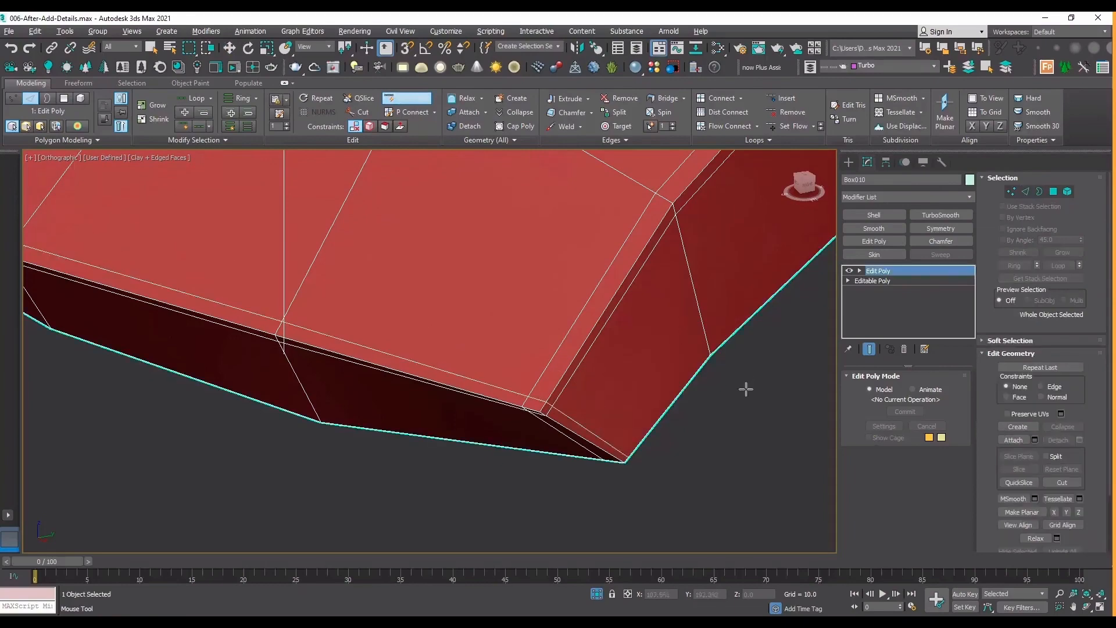
pyautogui.rightClick(746, 389)
# Apply a TurboSmooth modifier with 2 iterations to the plate.
pyautogui.scroll(-6, 721, 392)
pyautogui.click(722, 386)
pyautogui.moveTo(722, 386); pyautogui.dragTo(499, 402, button='middle')
pyautogui.click(498, 316)
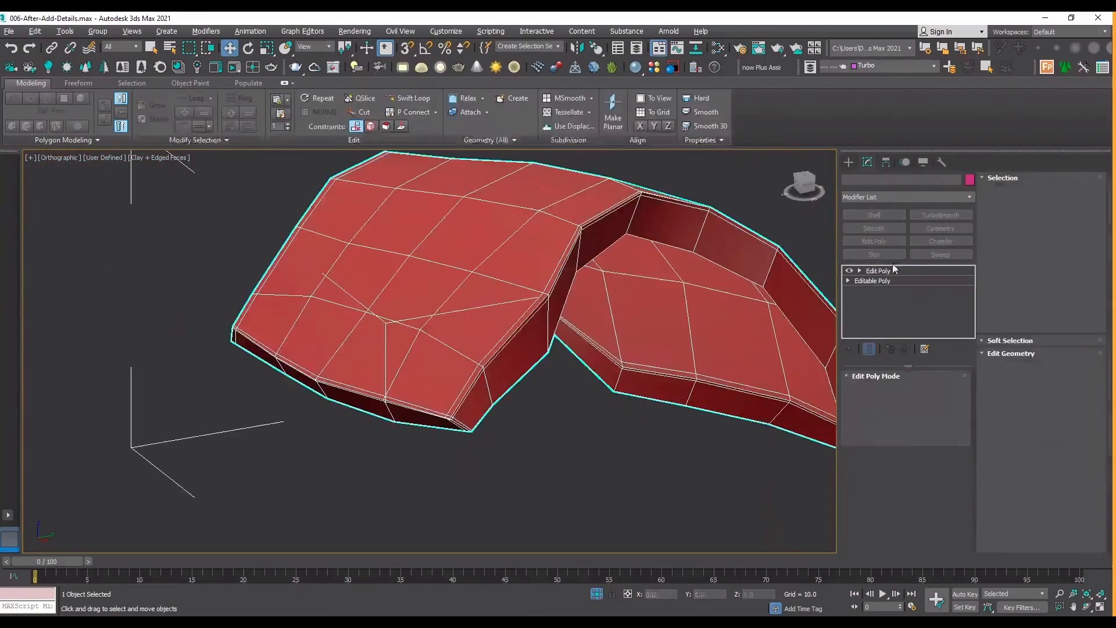
pyautogui.click(936, 215)
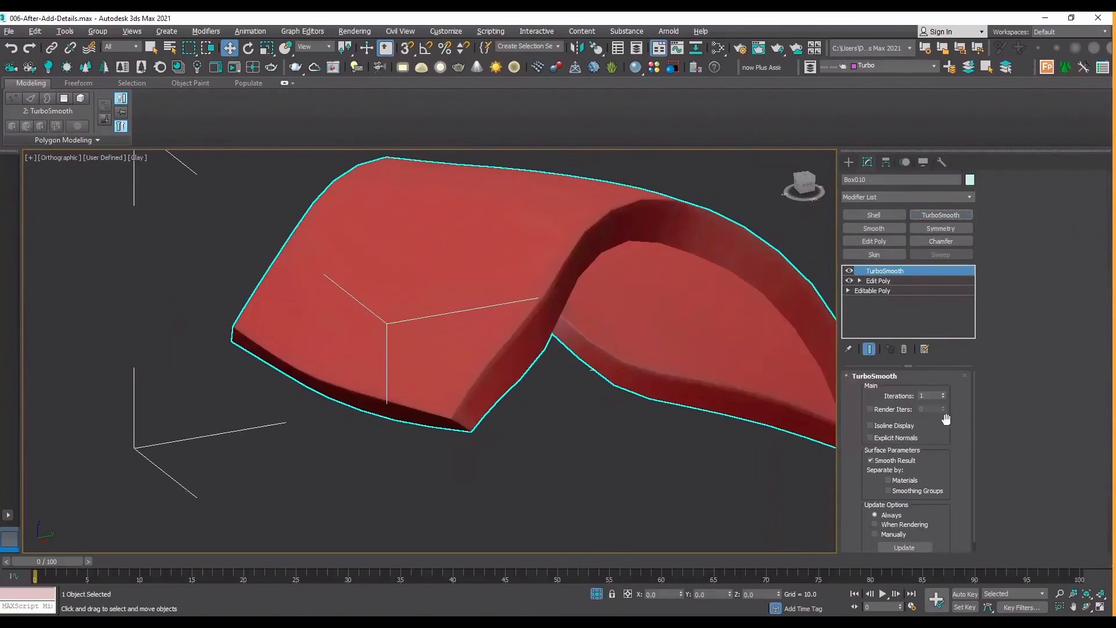
pyautogui.click(943, 393)
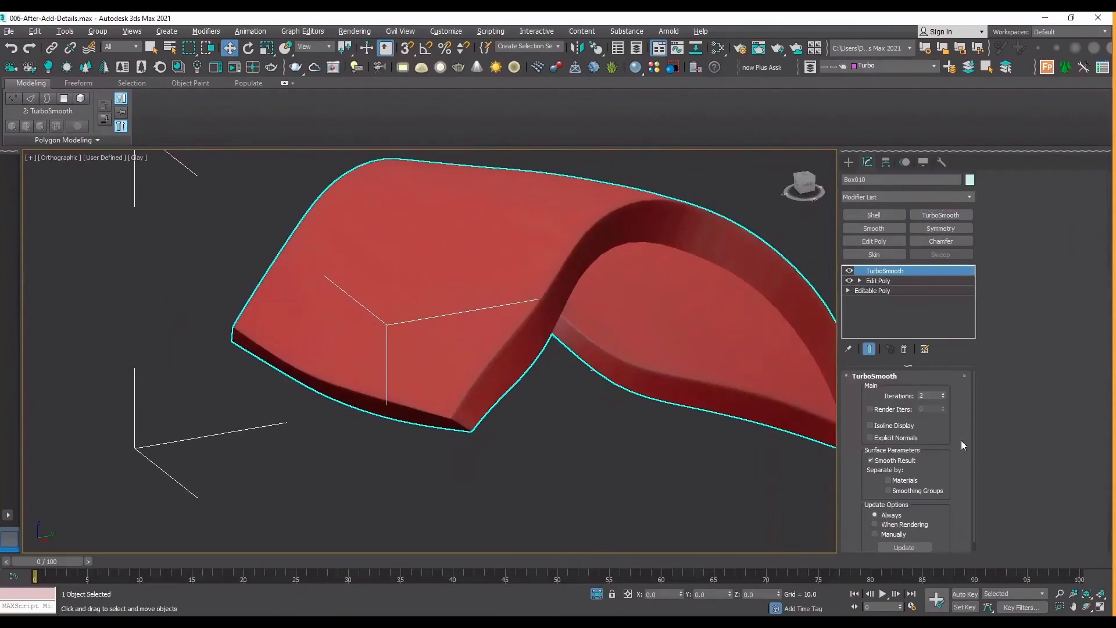
# Inspect the smoothed plate from several angles and switch off the TurboSmooth modifier's display.
pyautogui.click(1086, 608)
pyautogui.scroll(-3, 581, 329)
pyautogui.moveTo(457, 309); pyautogui.dragTo(696, 304)
pyautogui.moveTo(434, 386); pyautogui.dragTo(447, 347)
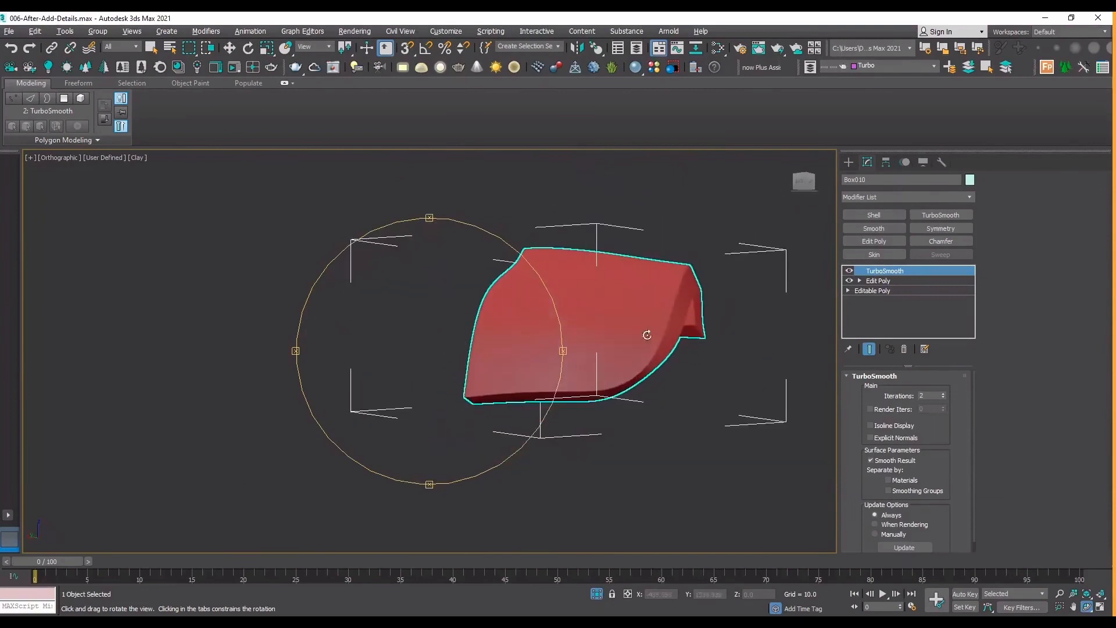
pyautogui.press('F4')
pyautogui.press('F4')
pyautogui.click(849, 270)
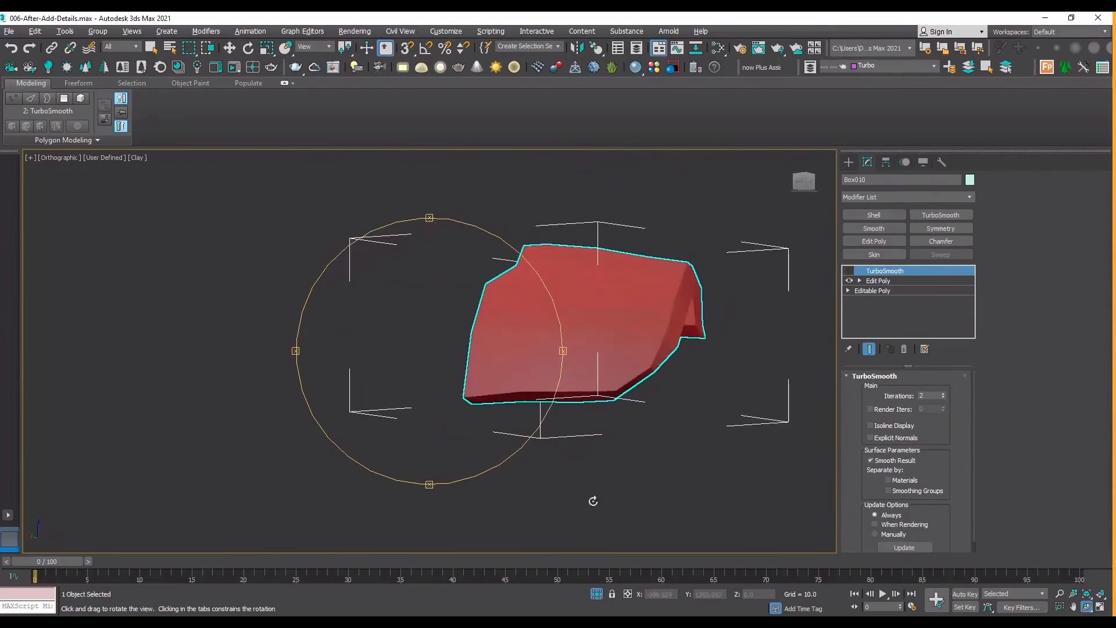
pyautogui.moveTo(484, 451); pyautogui.dragTo(361, 406)
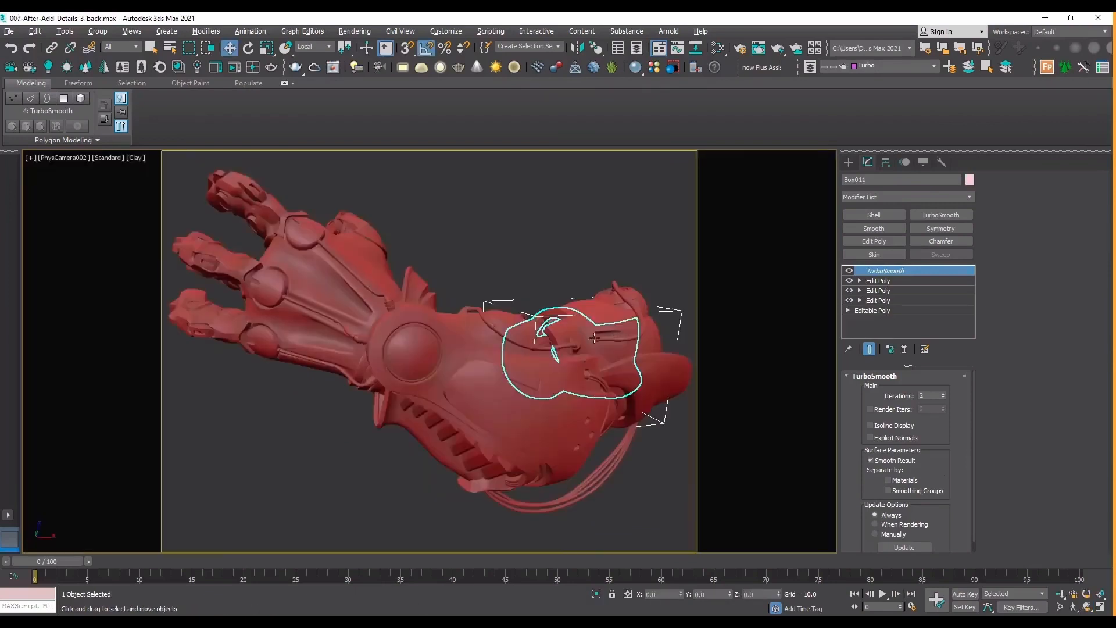
# Isolate the finished Box011 sleeve in the 007-After-Add-Details-3-back file and examine its smoothed surface details from several angles.
pyautogui.hotkey('alt', 'q')
pyautogui.press('t')
pyautogui.press('z')
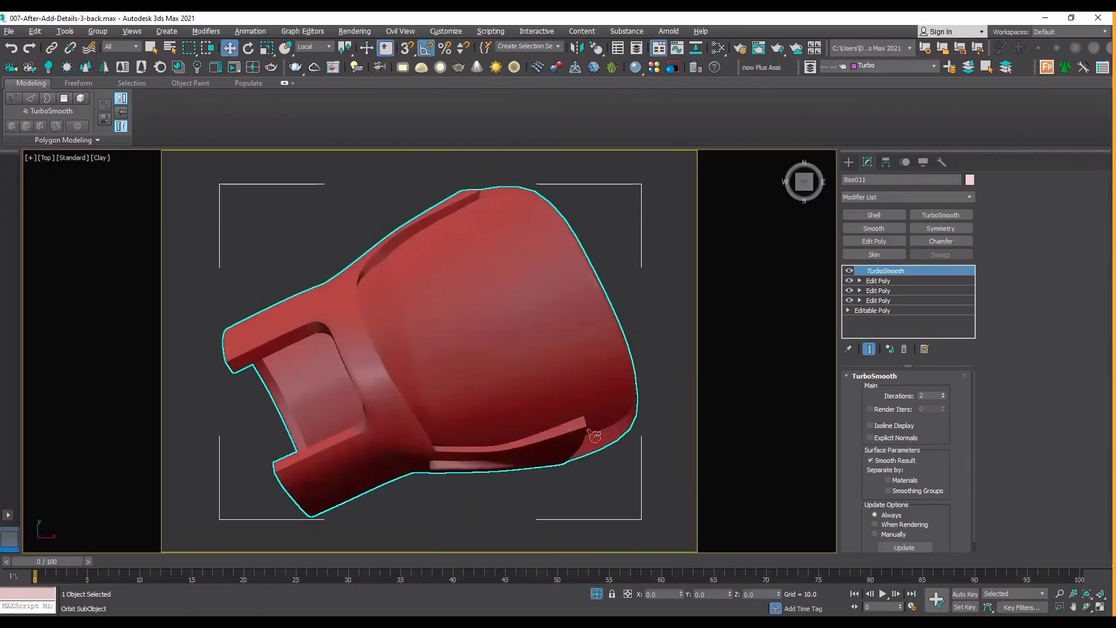
pyautogui.click(1087, 608)
pyautogui.moveTo(465, 402); pyautogui.dragTo(353, 289)
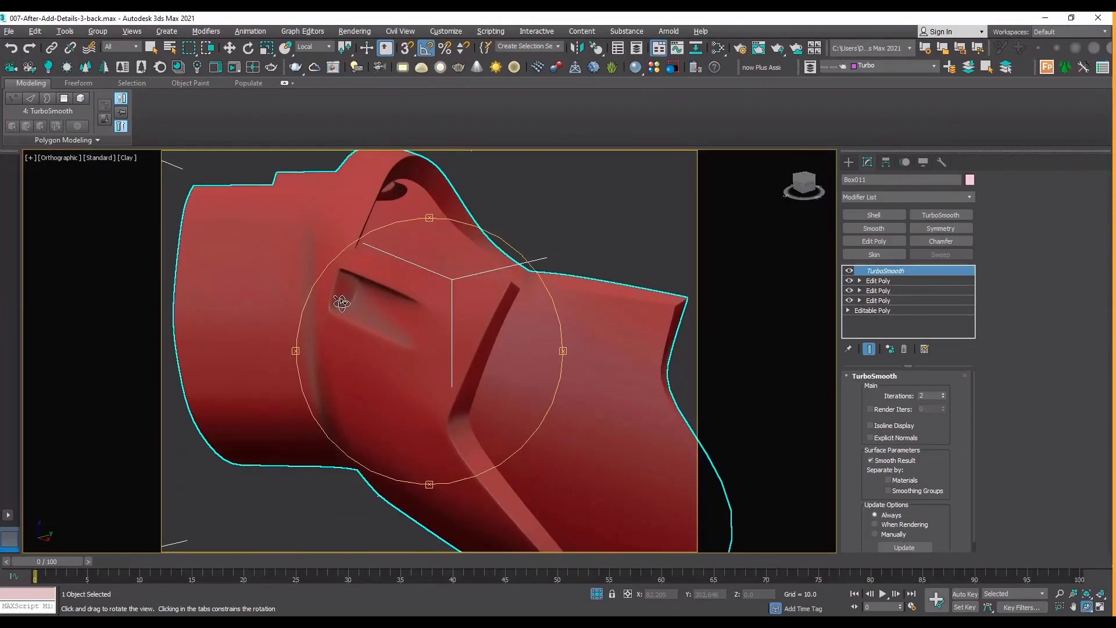
pyautogui.moveTo(342, 303); pyautogui.dragTo(378, 292)
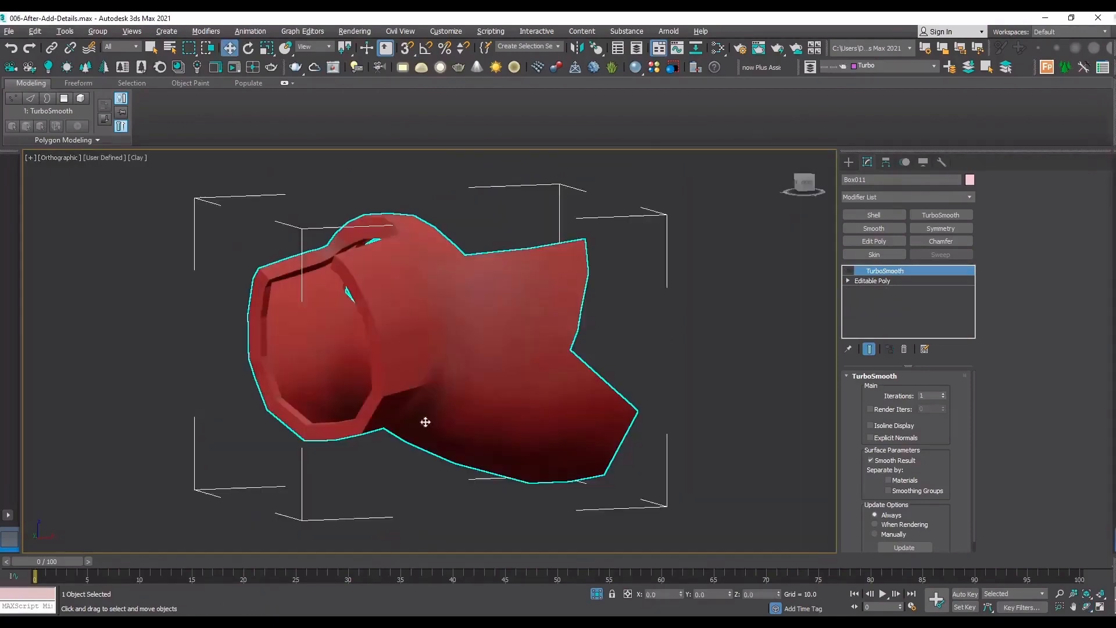
# Show edged faces on the unfinished Box011 sleeve and add an Edit Poly modifier beneath its TurboSmooth.
pyautogui.press('F4')
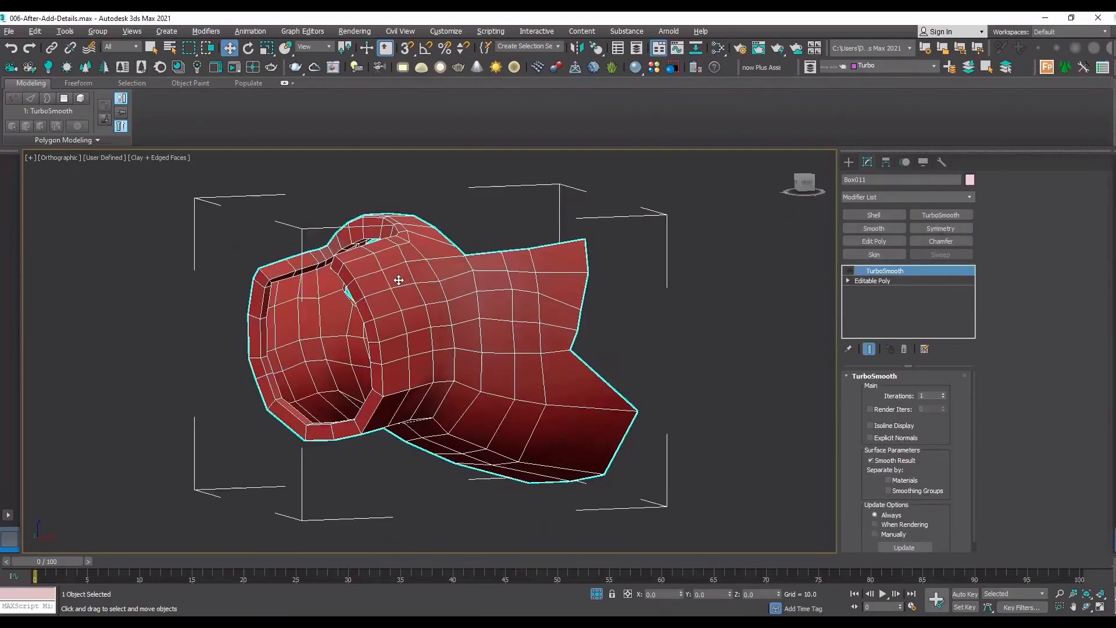
pyautogui.click(887, 282)
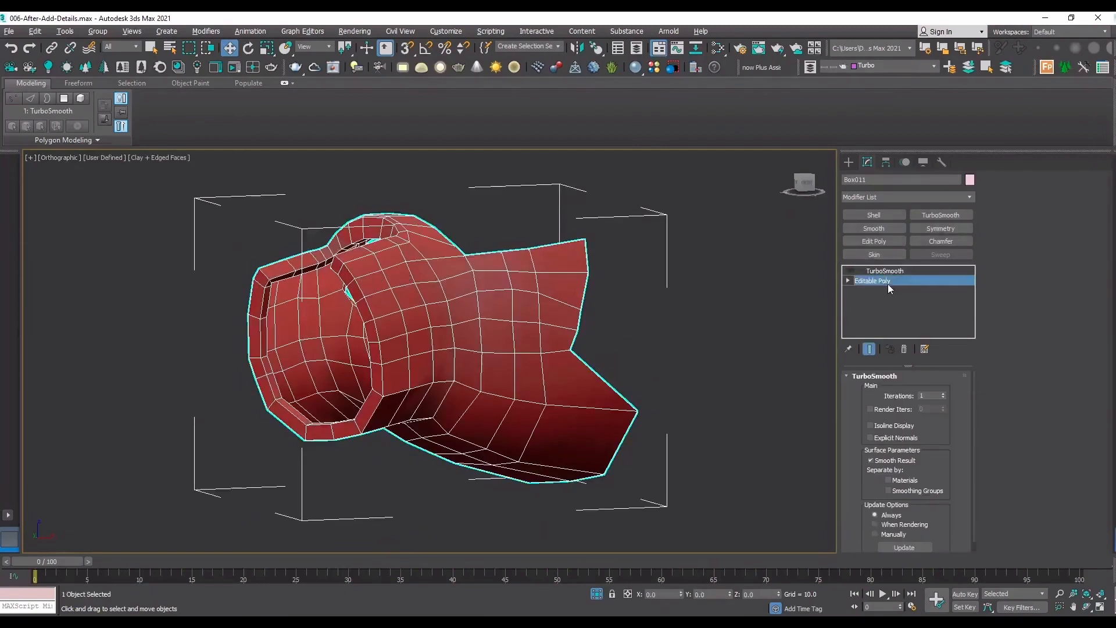
pyautogui.click(900, 241)
# Add a support loop with Swift Loop on the sleeve's outer surface, just inside the edge of its notched collar end.
pyautogui.press('t')
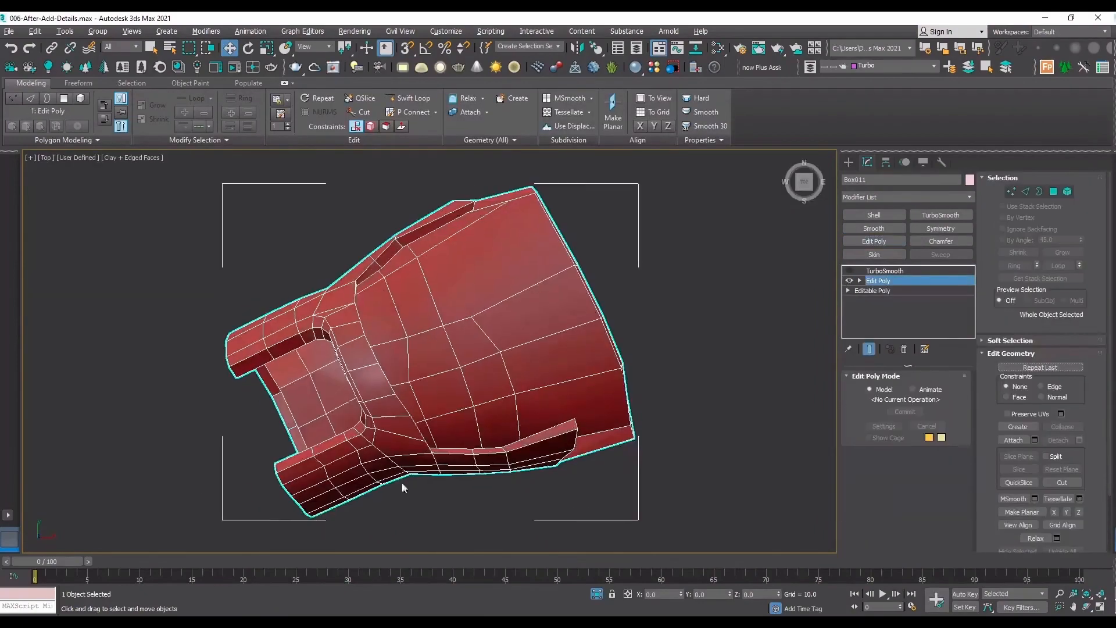
pyautogui.click(1086, 607)
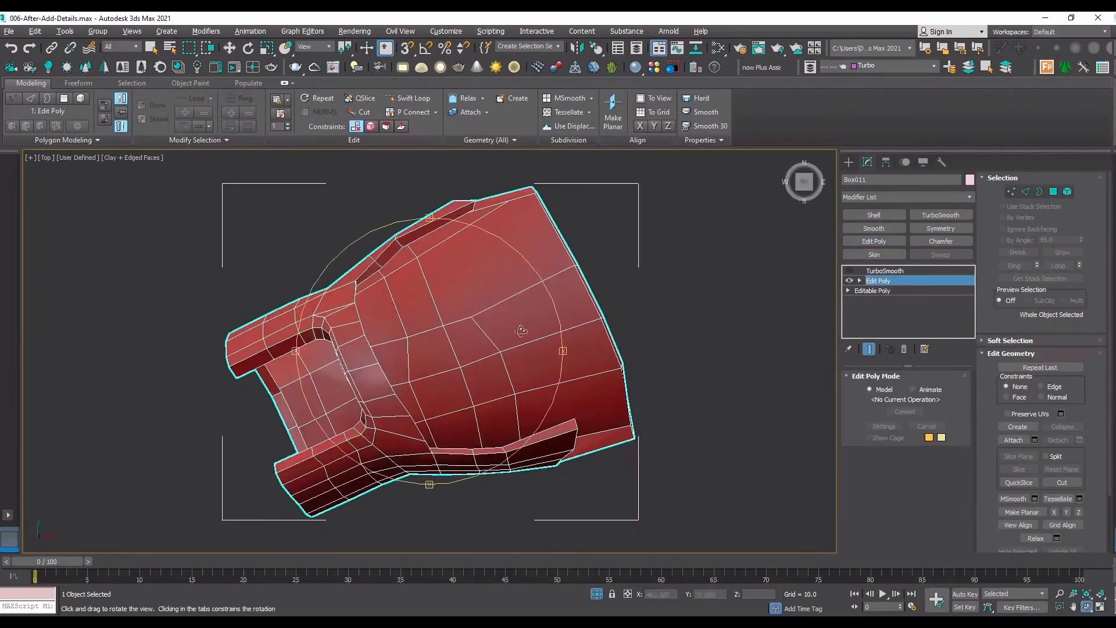
pyautogui.moveTo(475, 369); pyautogui.dragTo(503, 300)
pyautogui.scroll(5, 343, 365)
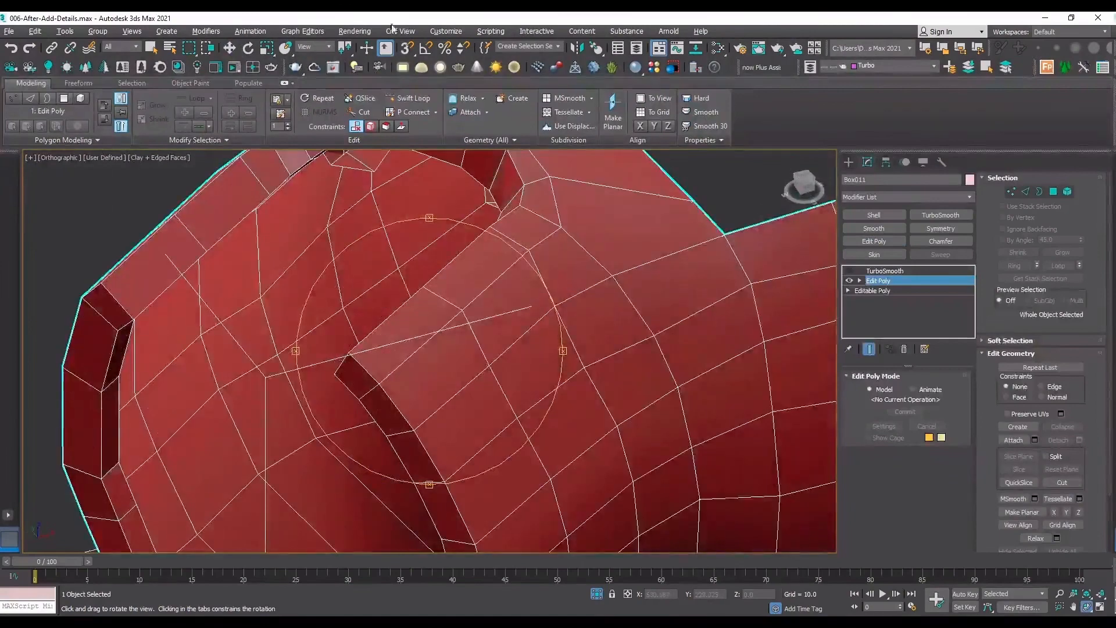
pyautogui.click(408, 97)
pyautogui.scroll(5, 372, 337)
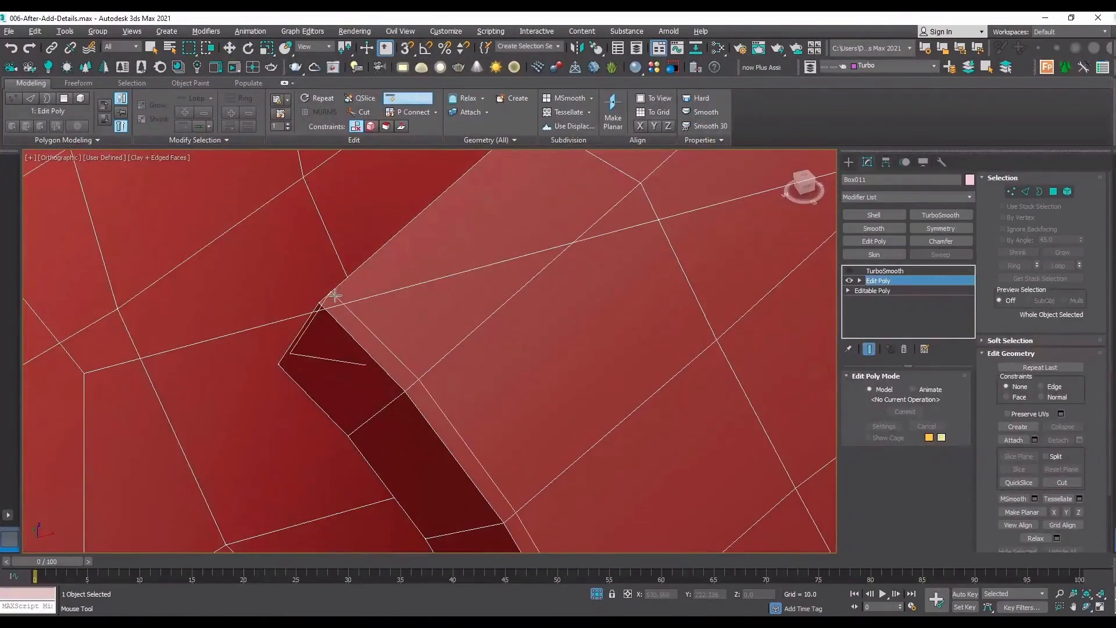
pyautogui.click(331, 316)
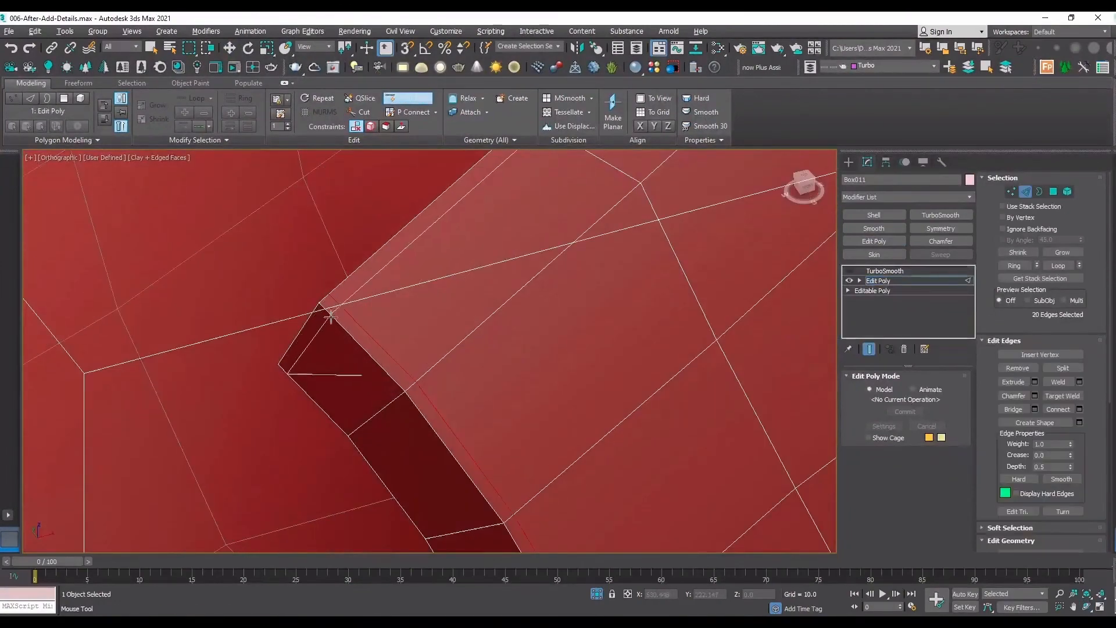
pyautogui.scroll(-10, 263, 286)
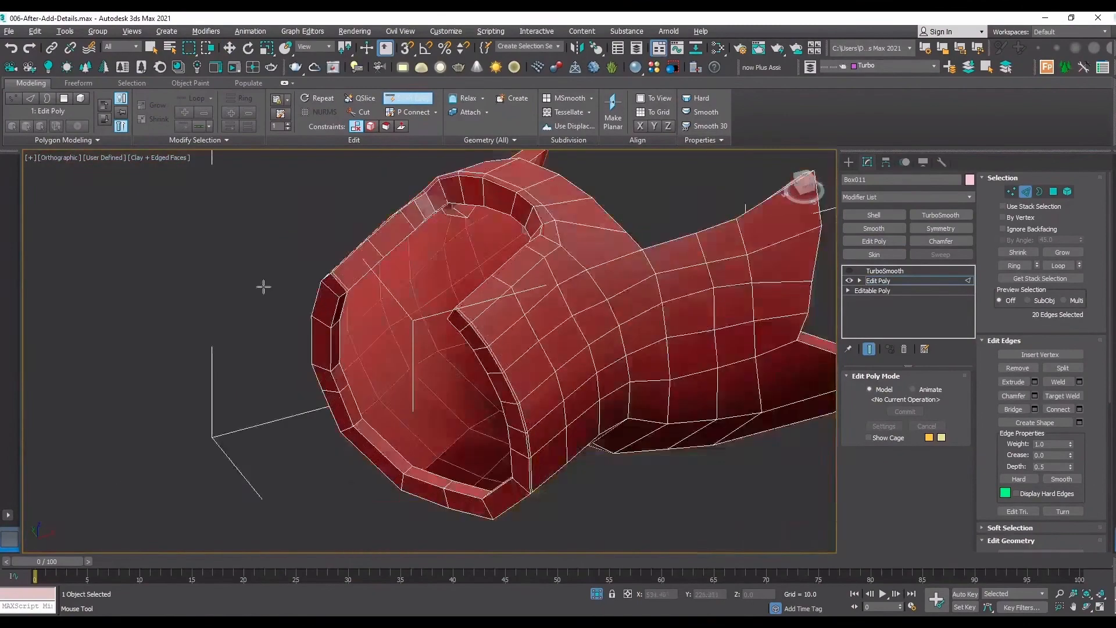
# Add Swift Loop support loops around the collar end's rim thickness, close to its inner and outer edges.
pyautogui.scroll(5, 263, 286)
pyautogui.scroll(-3, 269, 232)
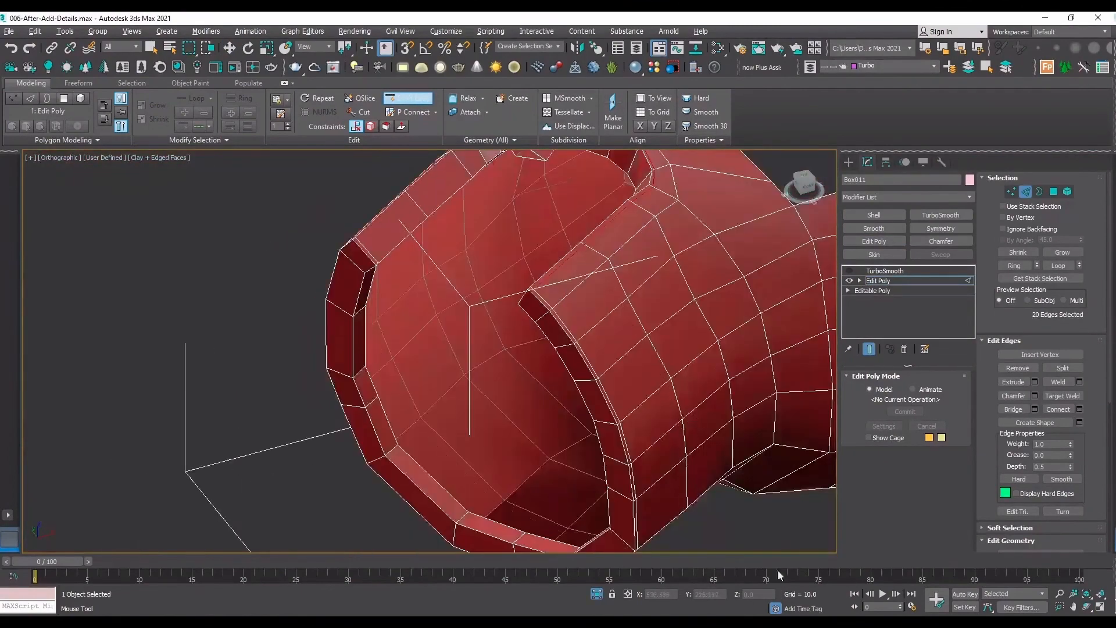
pyautogui.scroll(-4, 465, 407)
pyautogui.scroll(9, 480, 473)
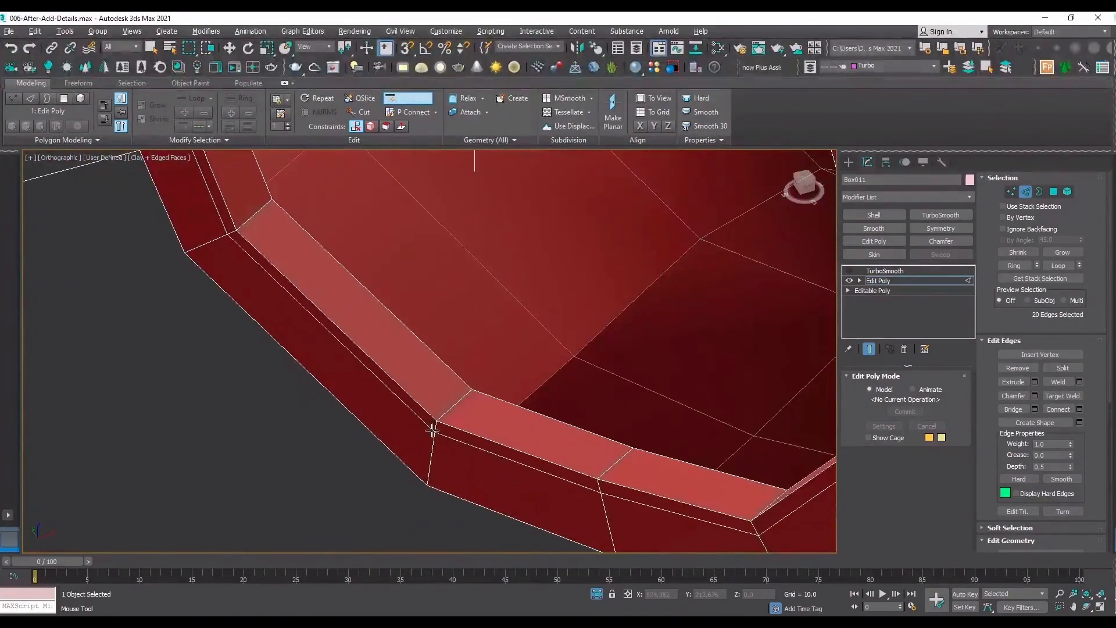
pyautogui.click(432, 430)
pyautogui.click(441, 416)
pyautogui.scroll(-5, 370, 444)
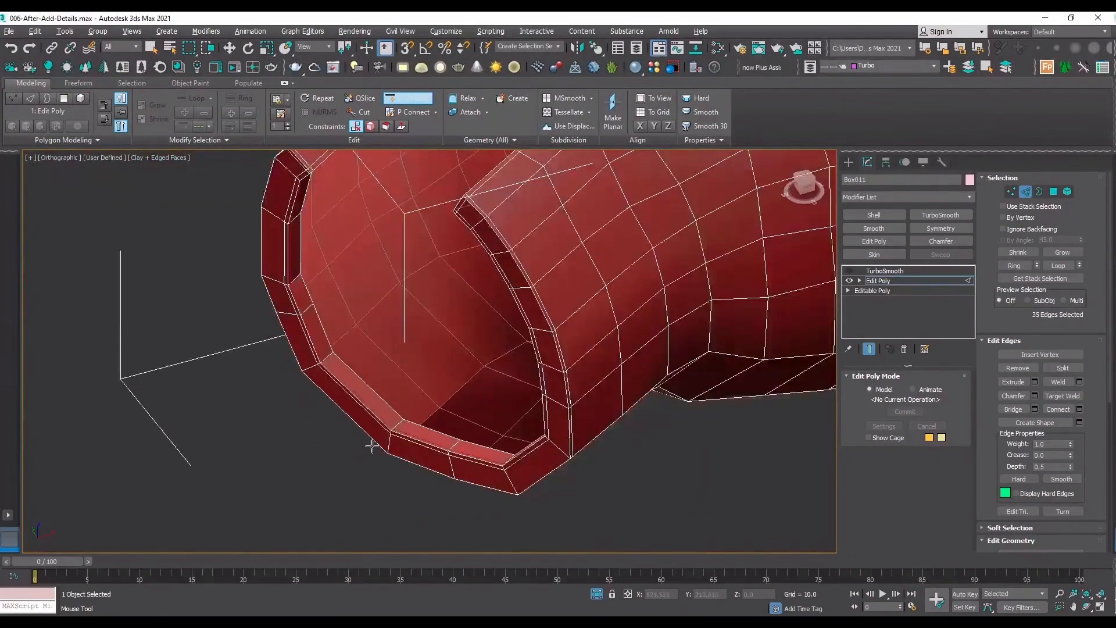
pyautogui.scroll(4, 542, 468)
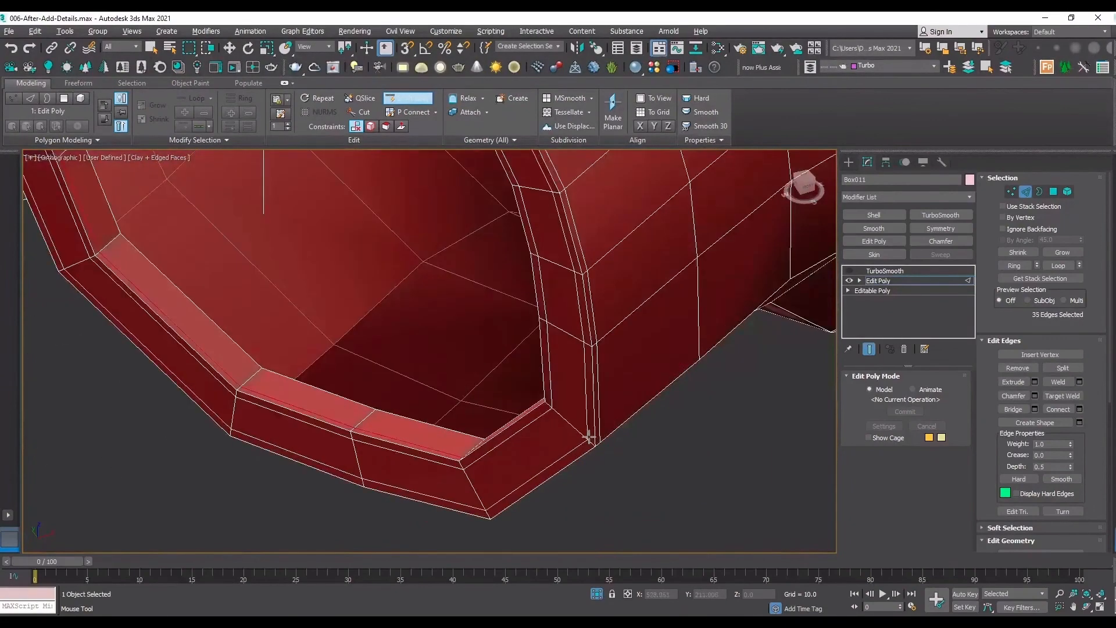
pyautogui.scroll(-4, 536, 438)
# Add a Swift Loop support loop around the rim thickness of the sleeve's side cutout, close to its outer edge.
pyautogui.click(1086, 607)
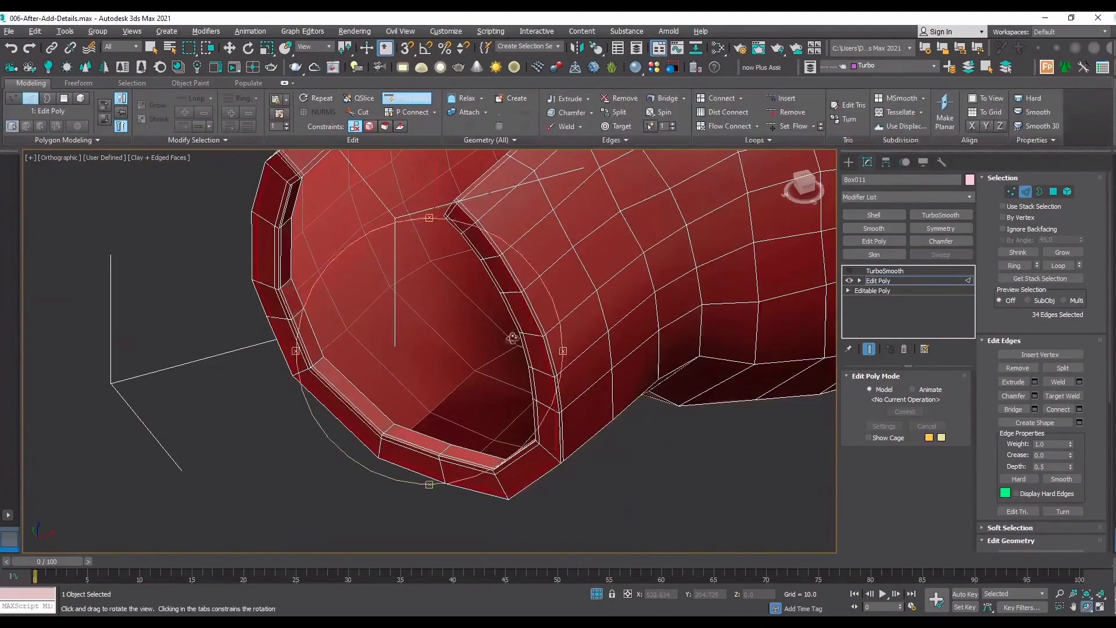
pyautogui.moveTo(512, 332); pyautogui.dragTo(586, 274)
pyautogui.moveTo(283, 418); pyautogui.dragTo(569, 244, button='middle')
pyautogui.scroll(4, 356, 360)
pyautogui.rightClick(356, 359)
pyautogui.scroll(5, 358, 360)
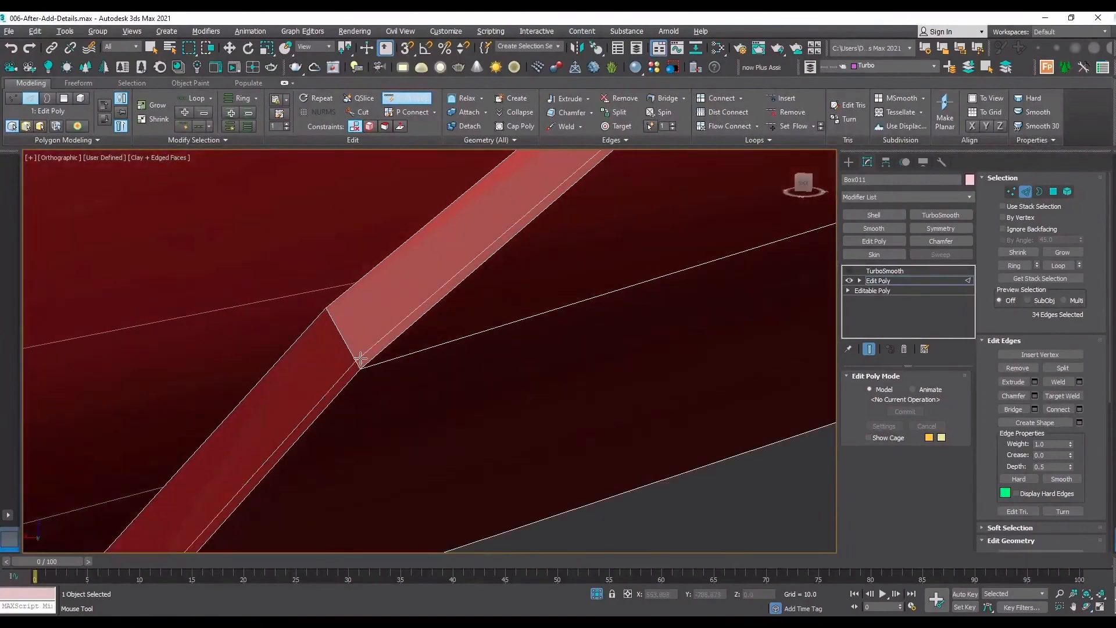
pyautogui.scroll(-7, 386, 364)
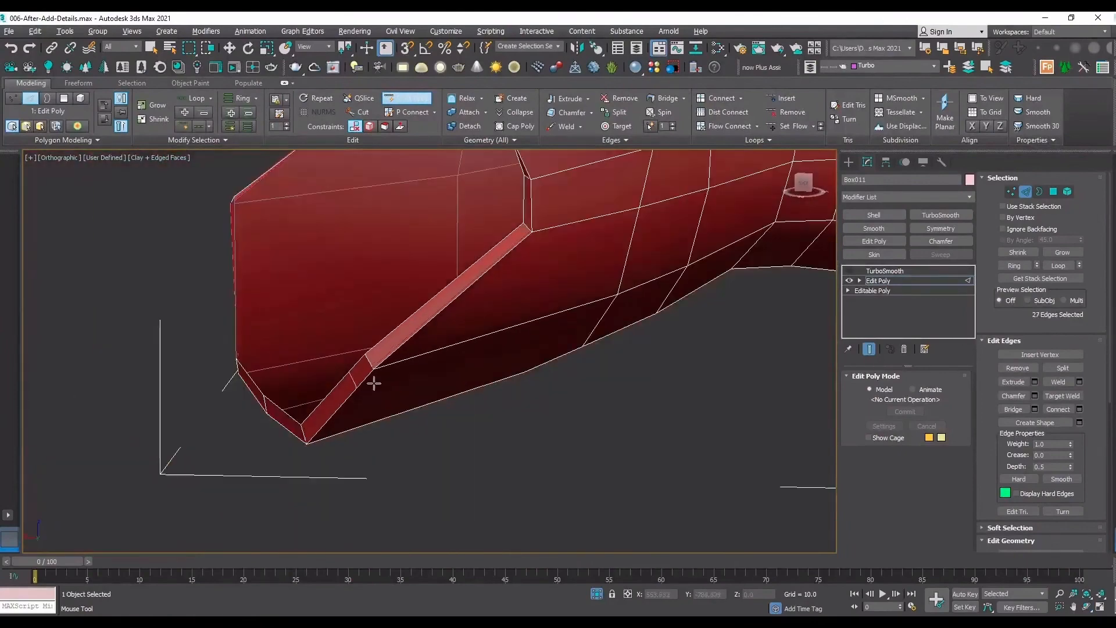
# Add Swift Loop support loops on the sleeve's outer surface, just inside the side cutout's stepped edges.
pyautogui.scroll(6, 448, 416)
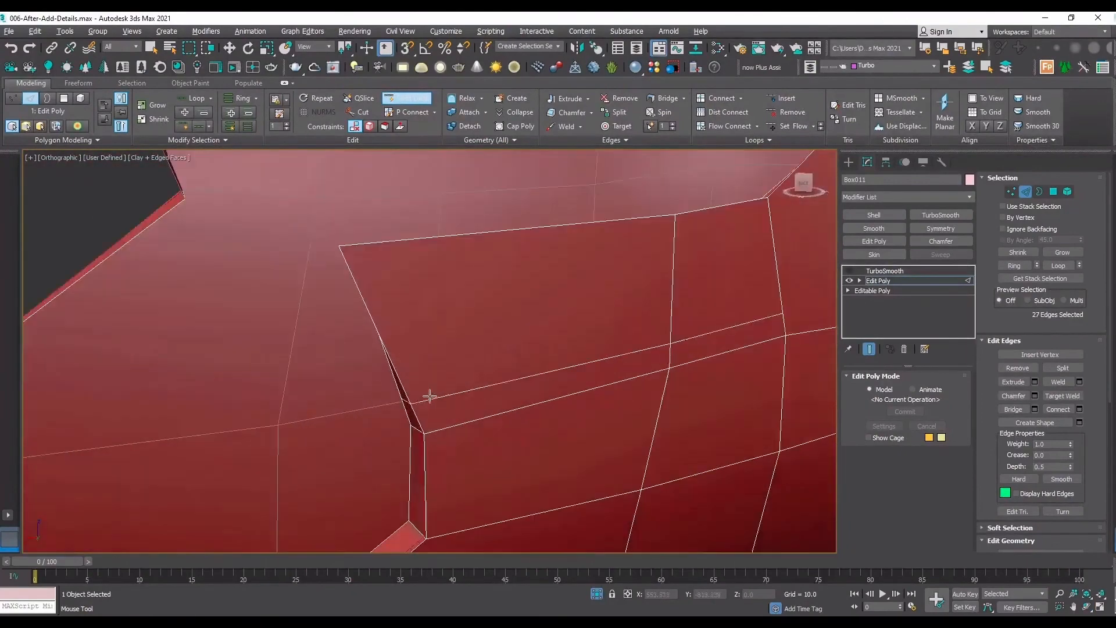
pyautogui.click(429, 432)
pyautogui.scroll(-6, 429, 433)
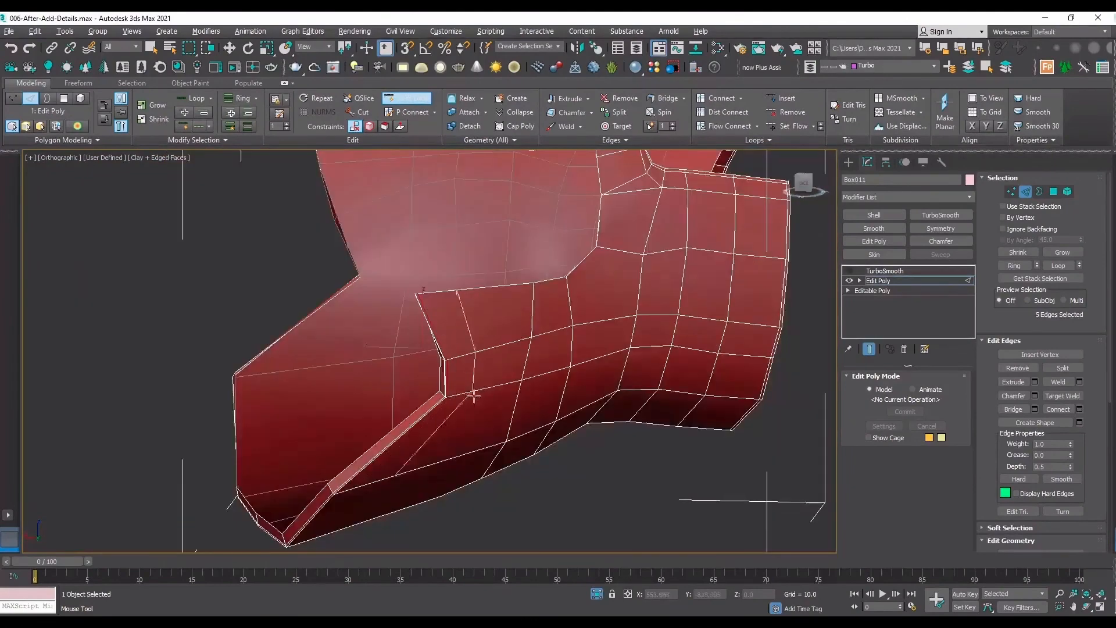
pyautogui.click(1084, 609)
pyautogui.moveTo(413, 389); pyautogui.dragTo(368, 378)
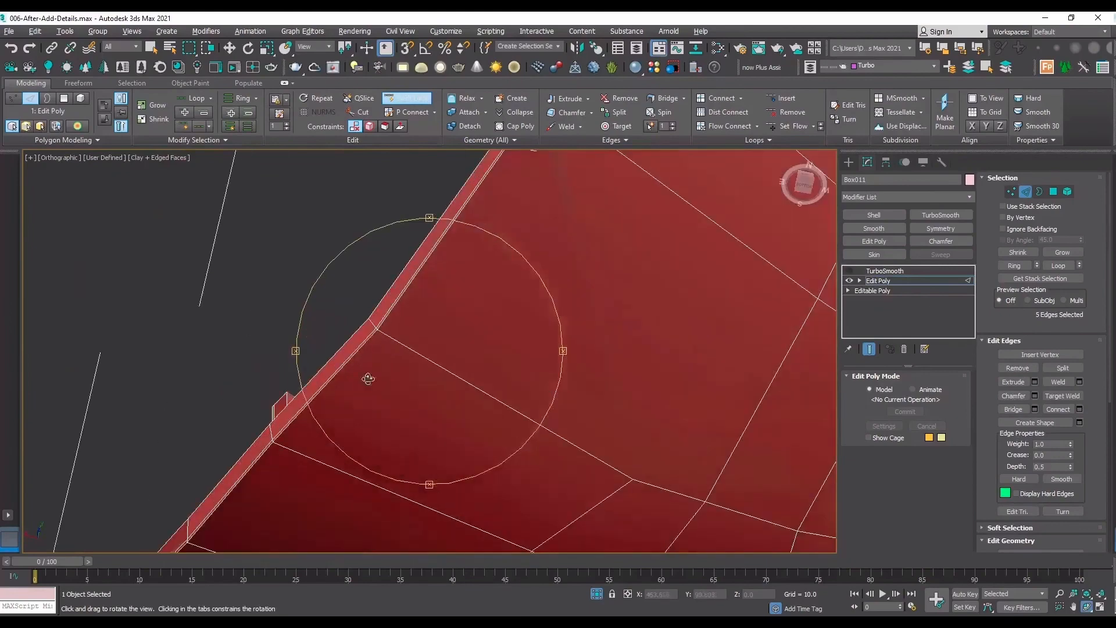
pyautogui.click(382, 333)
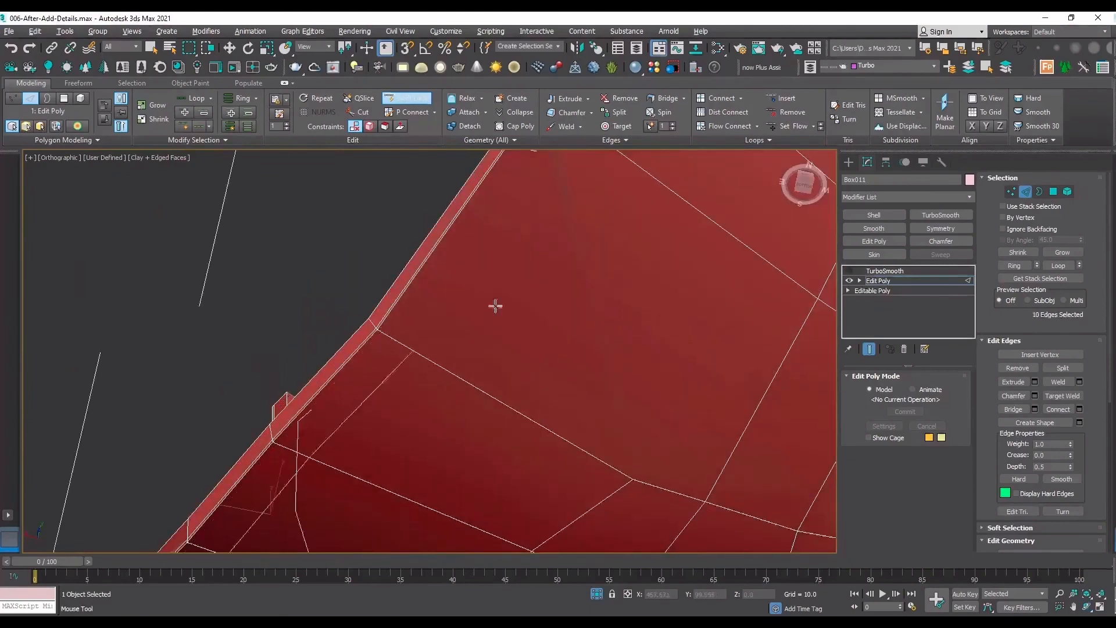
# Connect the two vertices along the cutout's slanted rim, between the step's corner and the next rim bend.
pyautogui.moveTo(513, 210); pyautogui.dragTo(426, 366, button='middle')
pyautogui.scroll(5, 440, 262)
pyautogui.rightClick(480, 236)
pyautogui.scroll(-2, 480, 236)
pyautogui.scroll(-2, 480, 236)
pyautogui.press('1')
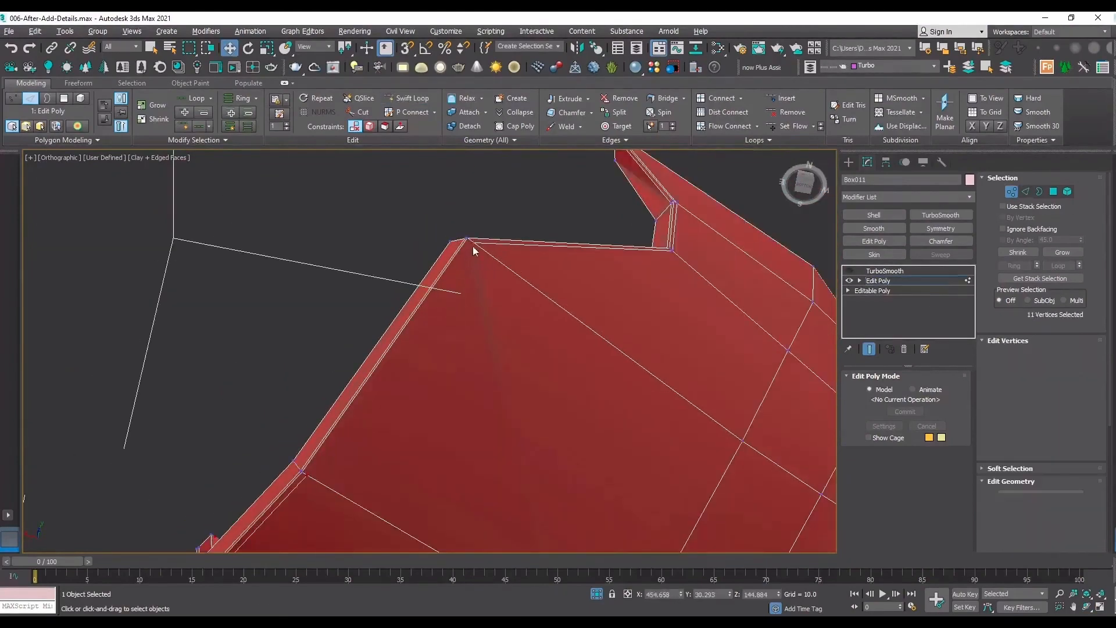
pyautogui.click(470, 240)
pyautogui.keyDown('ctrl'); pyautogui.click(303, 472); pyautogui.keyUp('ctrl')
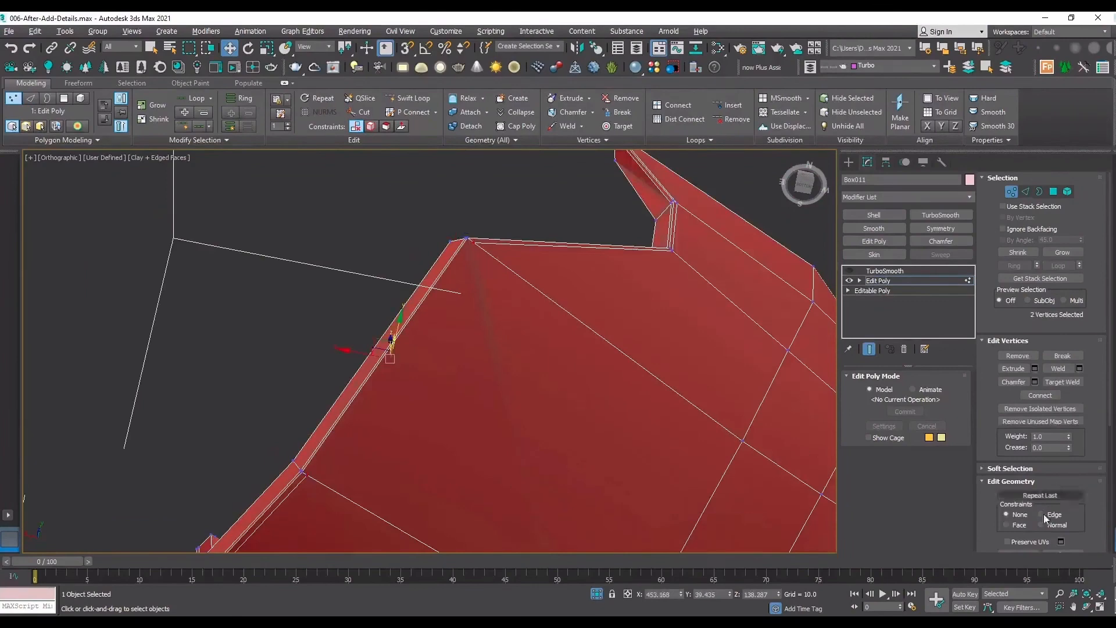
pyautogui.click(1044, 397)
pyautogui.scroll(-3, 462, 266)
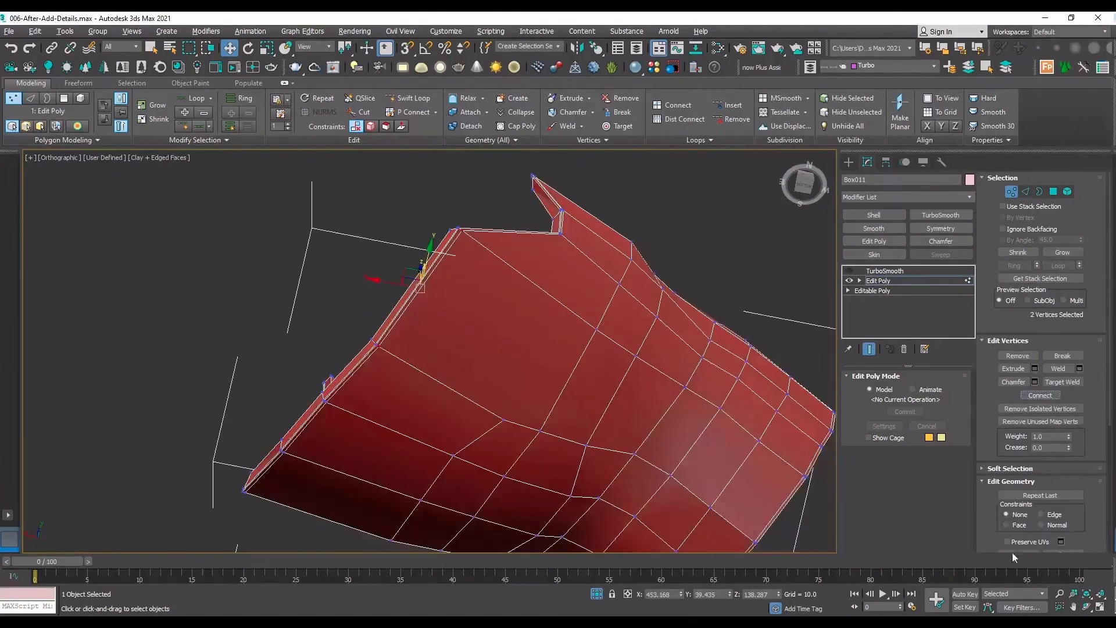
# Set the movement constraint to Edge and slide the support vertex at the notch corner slightly inward from the rim.
pyautogui.click(1085, 608)
pyautogui.moveTo(581, 349); pyautogui.dragTo(639, 469)
pyautogui.scroll(8, 331, 307)
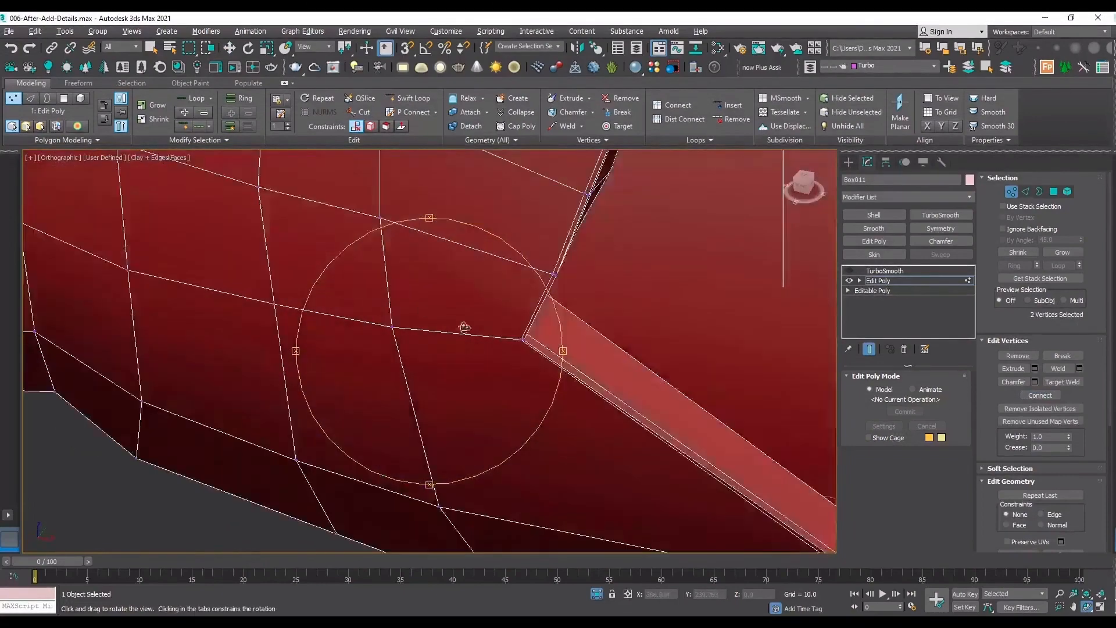
pyautogui.scroll(-4, 590, 351)
pyautogui.scroll(4, 600, 326)
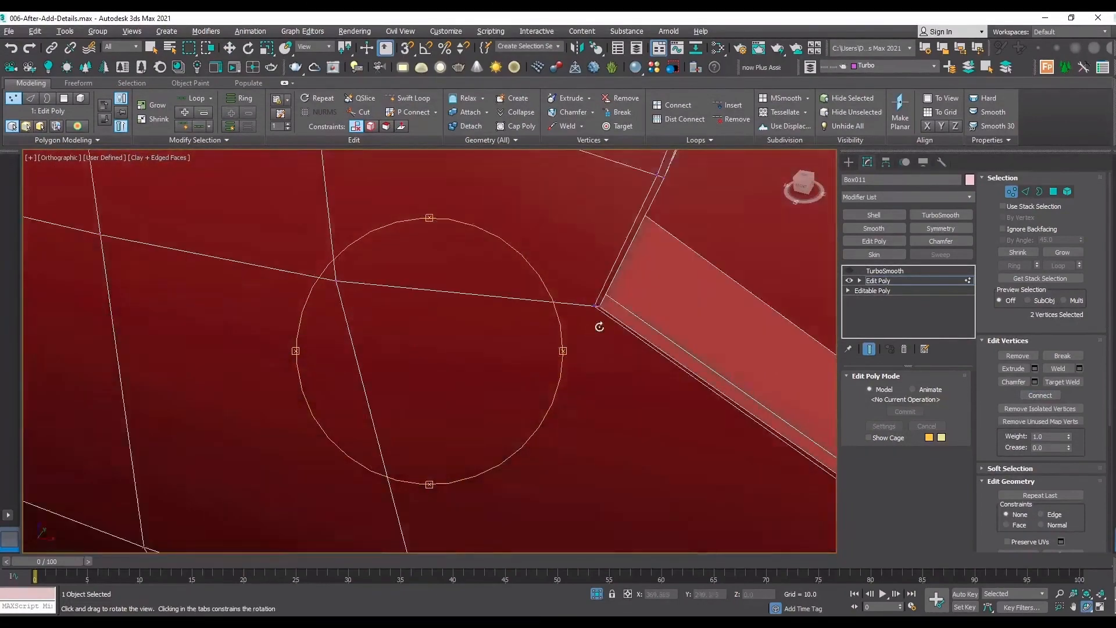
pyautogui.rightClick(596, 297)
pyautogui.click(593, 296)
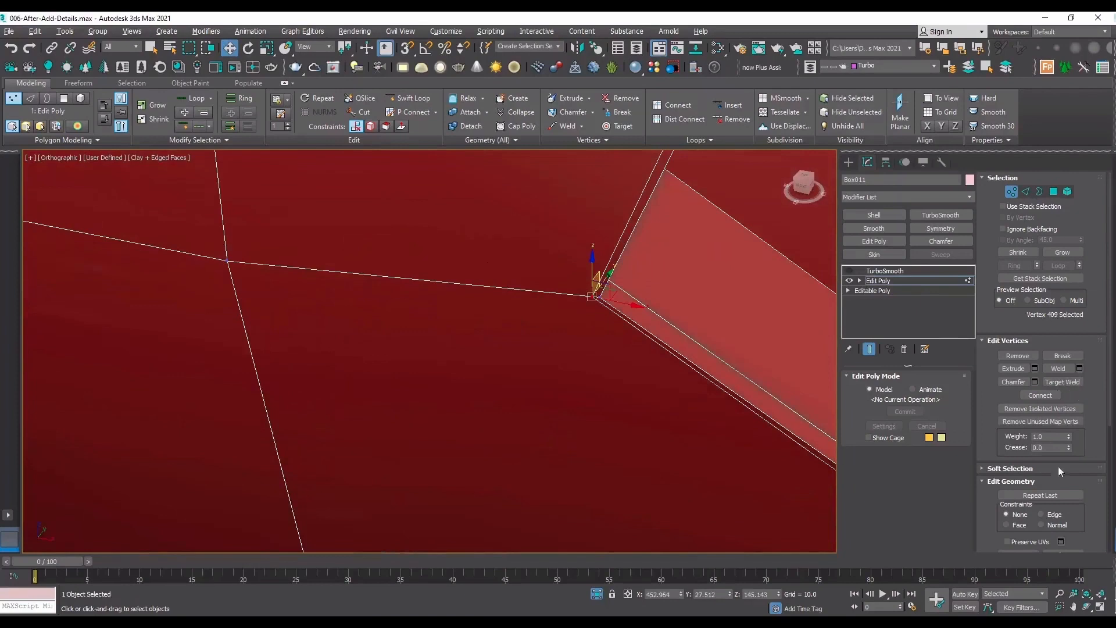
pyautogui.moveTo(621, 302); pyautogui.dragTo(606, 303)
pyautogui.scroll(-4, 608, 334)
# Slide the next three support vertices up the flap's slanted rim inward along their edges to even out the loop spacing.
pyautogui.scroll(4, 646, 244)
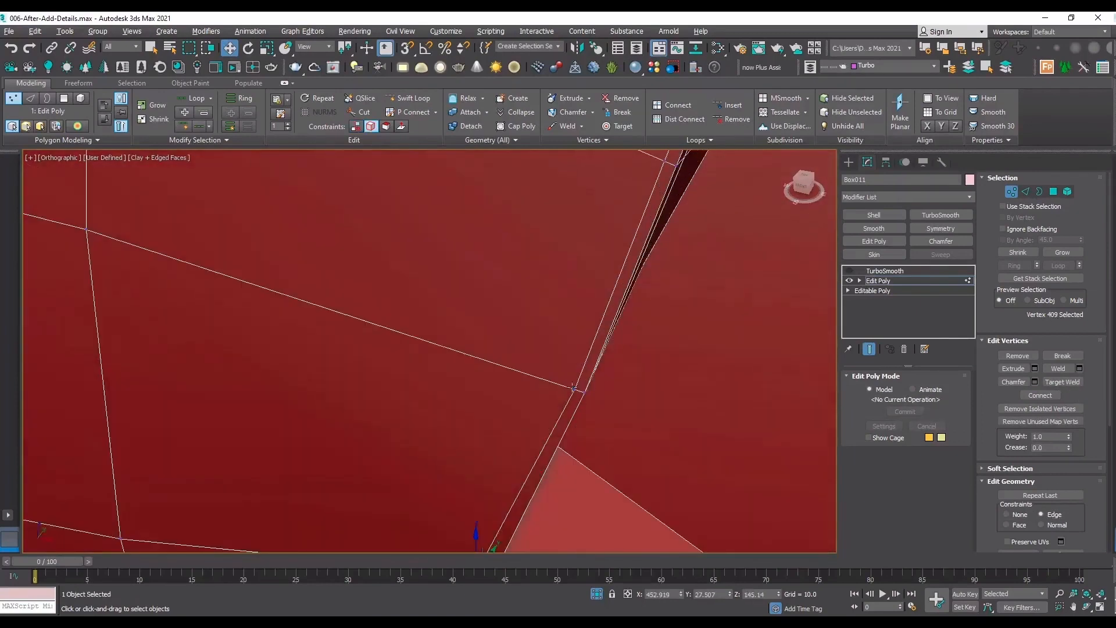
pyautogui.moveTo(573, 388); pyautogui.dragTo(568, 385)
pyautogui.moveTo(634, 239); pyautogui.dragTo(558, 473, button='middle')
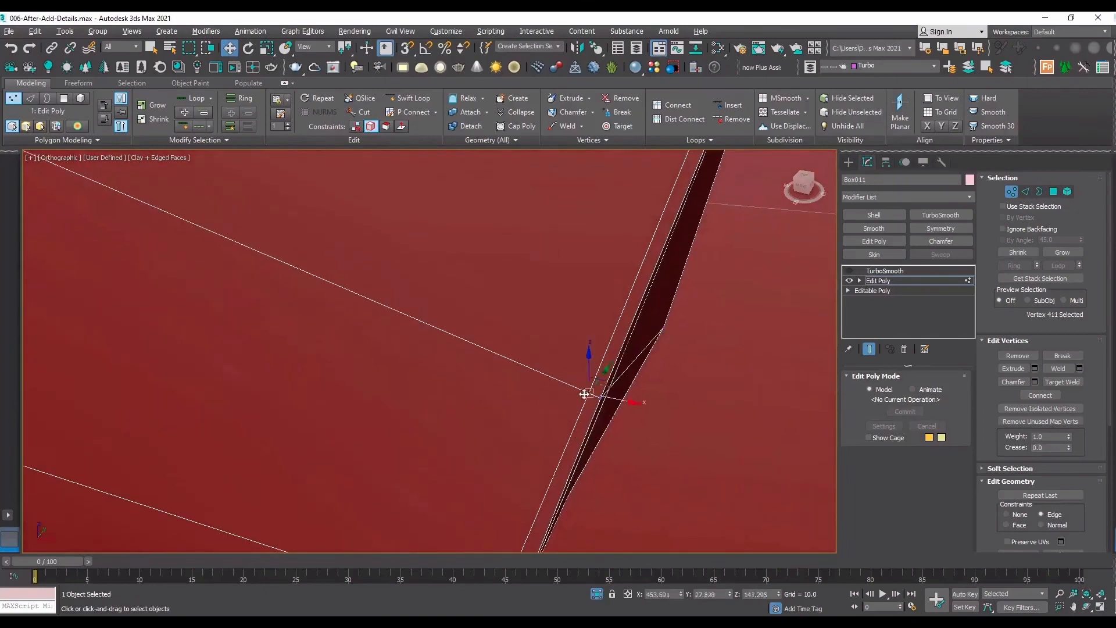
pyautogui.moveTo(584, 394); pyautogui.dragTo(579, 395)
pyautogui.scroll(-4, 581, 473)
pyautogui.scroll(4, 626, 319)
pyautogui.moveTo(612, 337); pyautogui.dragTo(607, 339)
pyautogui.scroll(-4, 562, 310)
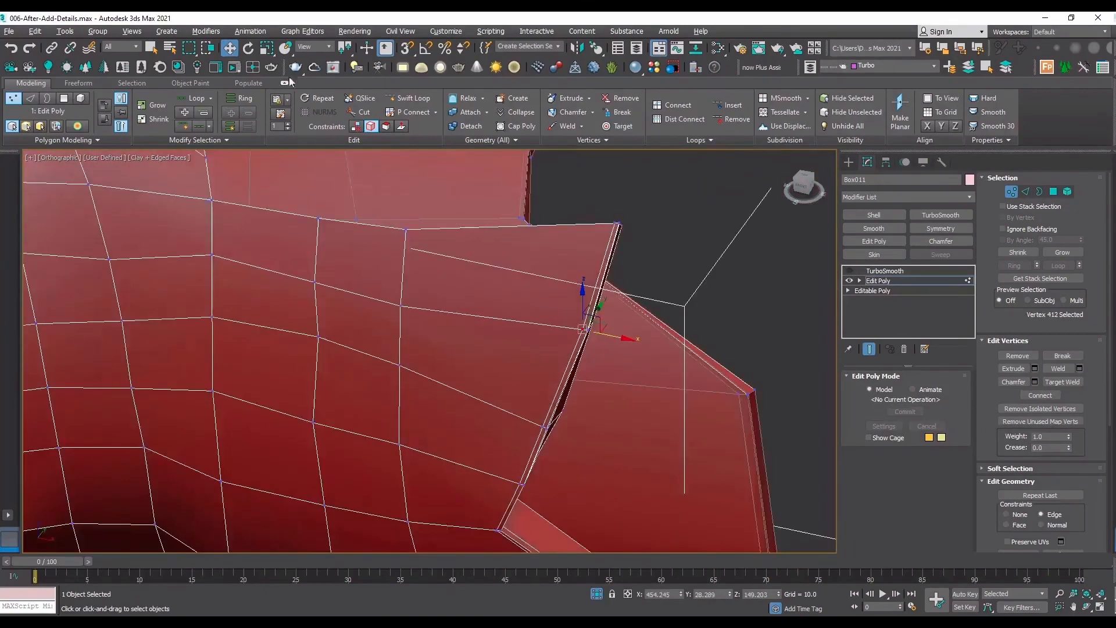
# Add a Swift Loop support loop along the upper edge of the sleeve's pointed flap, just inside its border.
pyautogui.click(410, 98)
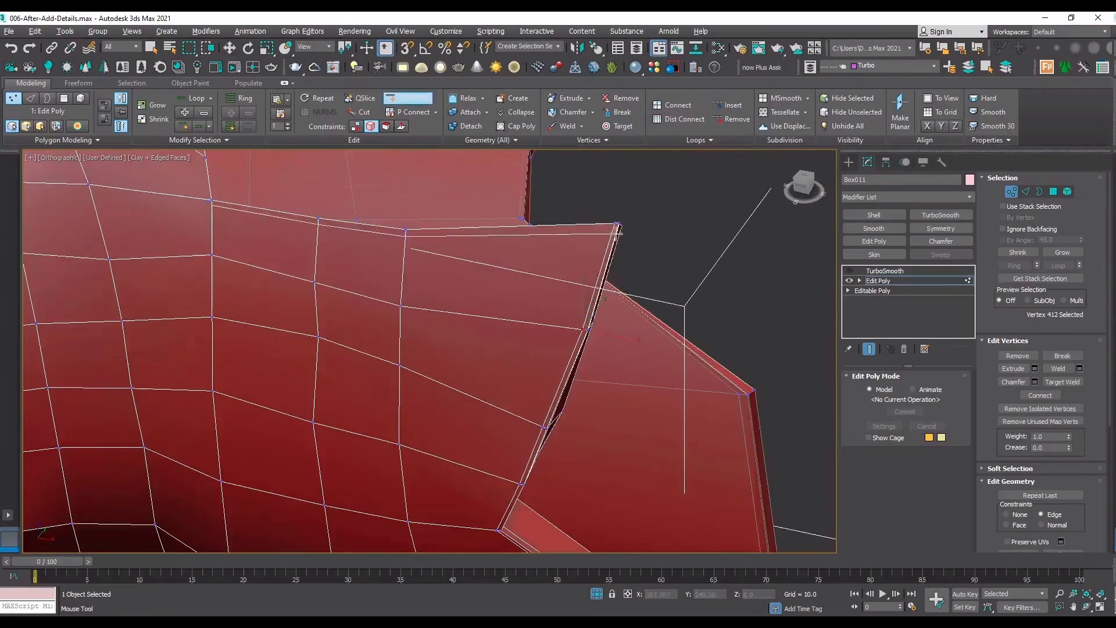
pyautogui.scroll(4, 611, 225)
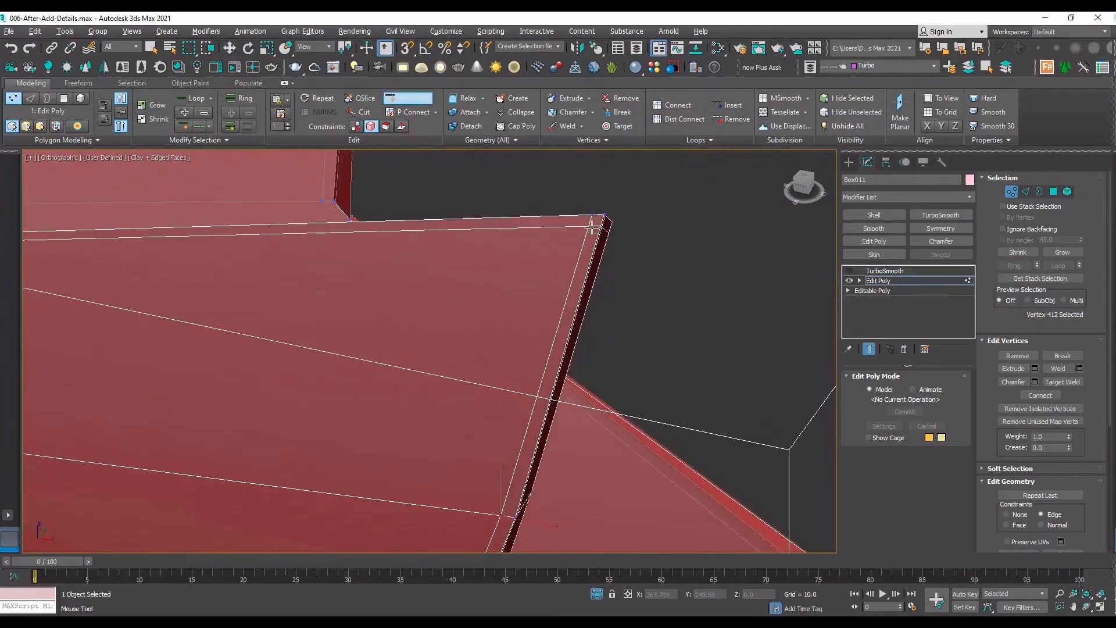
pyautogui.click(593, 235)
pyautogui.scroll(-4, 709, 277)
pyautogui.scroll(3, 455, 263)
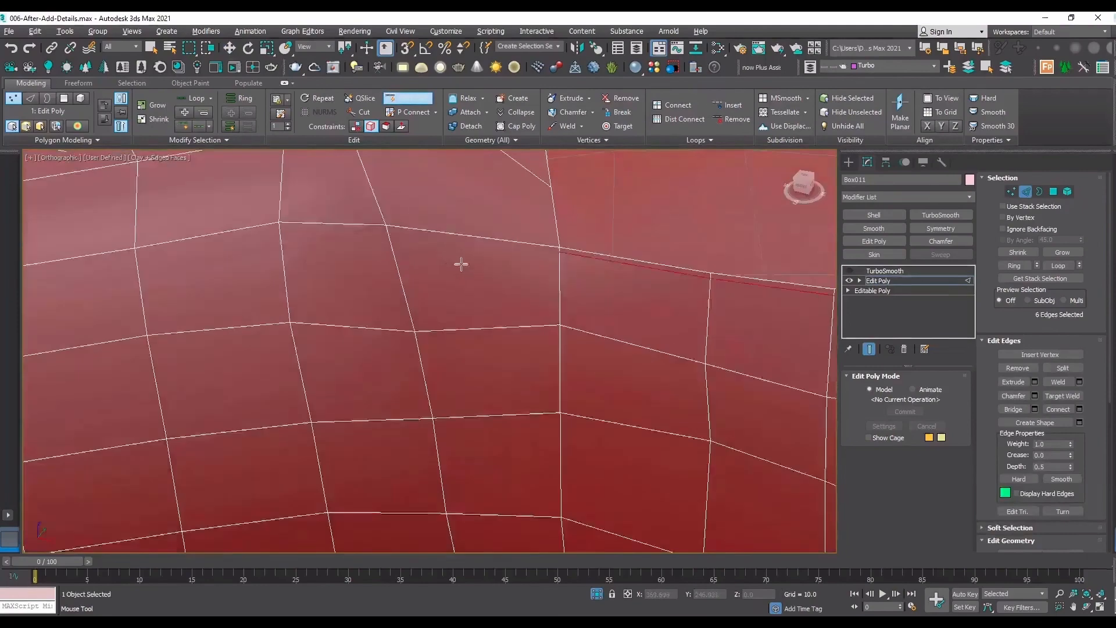
pyautogui.scroll(-1, 496, 229)
pyautogui.scroll(-1, 503, 223)
pyautogui.moveTo(504, 224); pyautogui.dragTo(486, 413, button='middle')
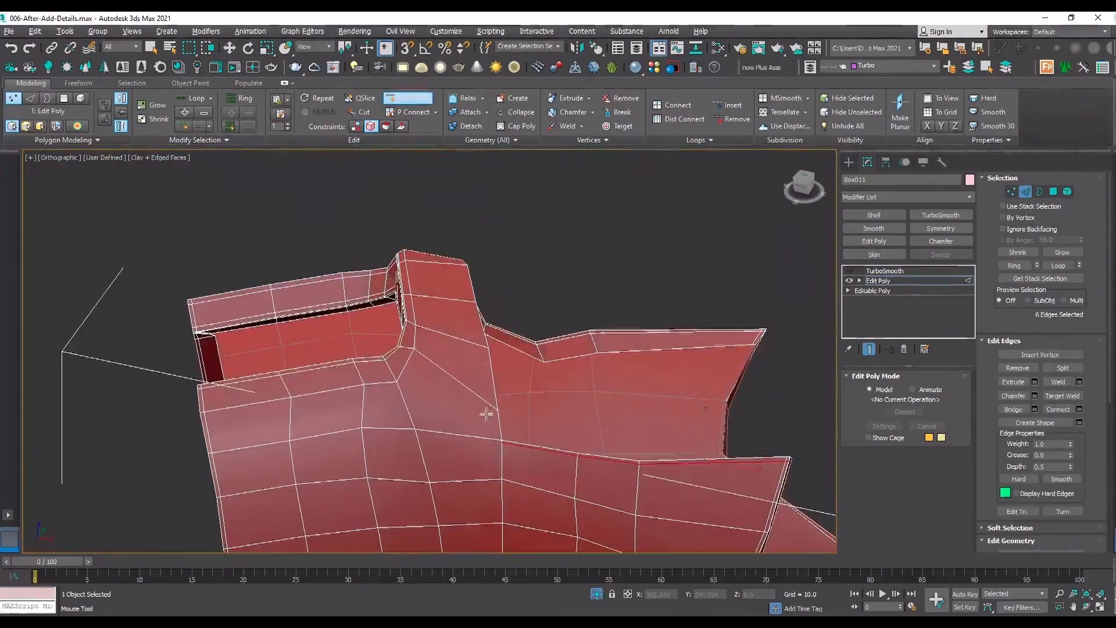
# Cut new edges with snapping enabled to extend the support loop around the opening's inner corner and tie it to the corner vertex.
pyautogui.click(1087, 608)
pyautogui.moveTo(442, 326); pyautogui.dragTo(530, 324)
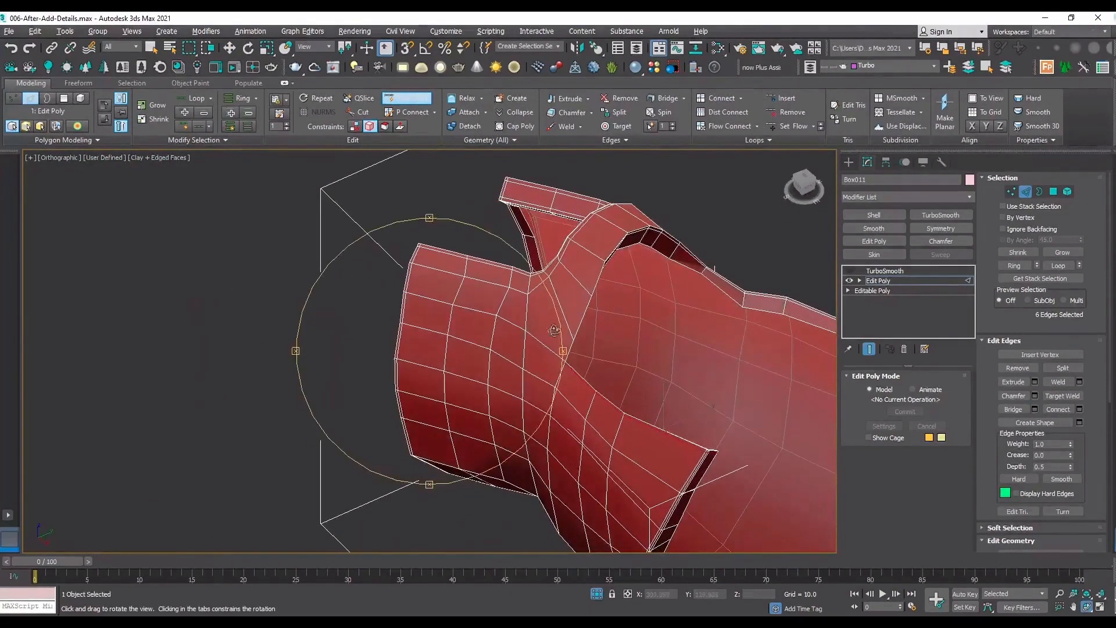
pyautogui.scroll(5, 569, 336)
pyautogui.rightClick(560, 392)
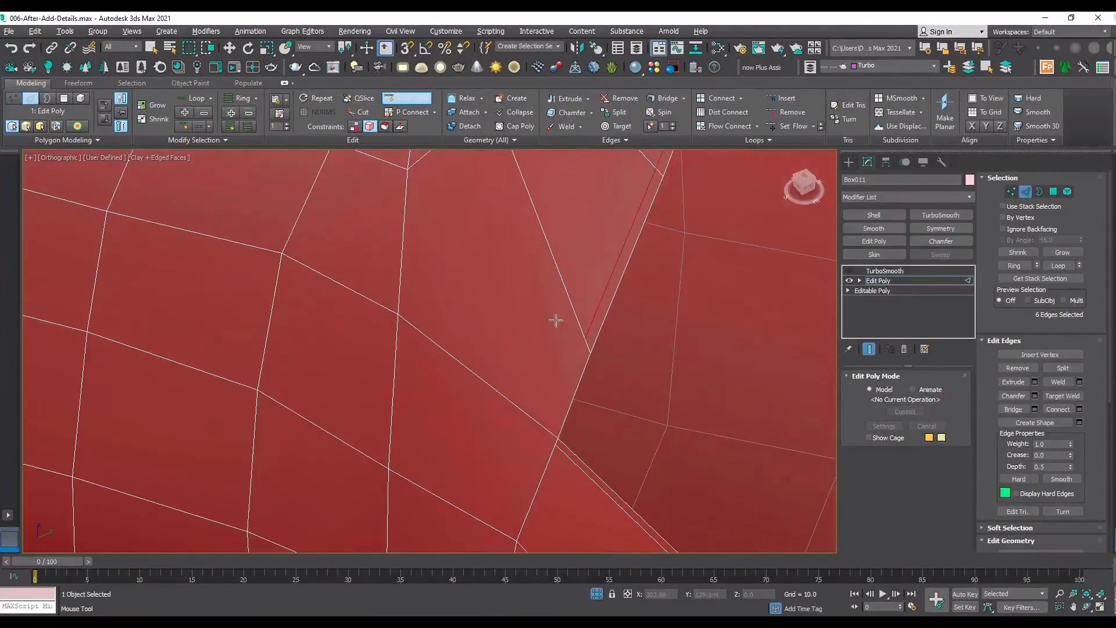
pyautogui.scroll(-6, 473, 297)
pyautogui.scroll(5, 503, 349)
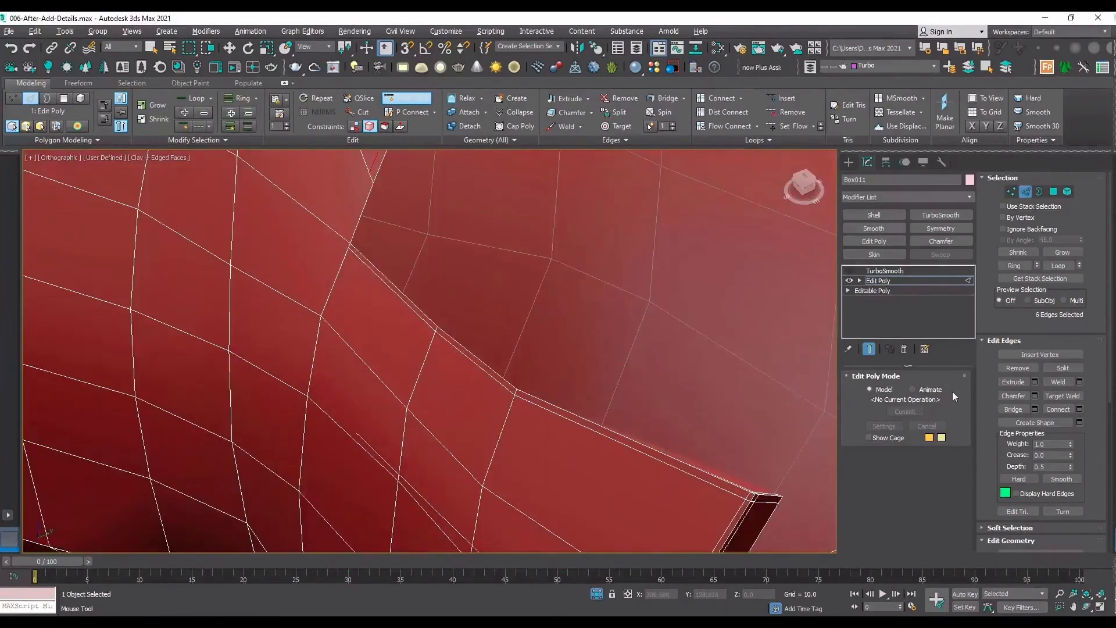
pyautogui.scroll(-5, 1089, 462)
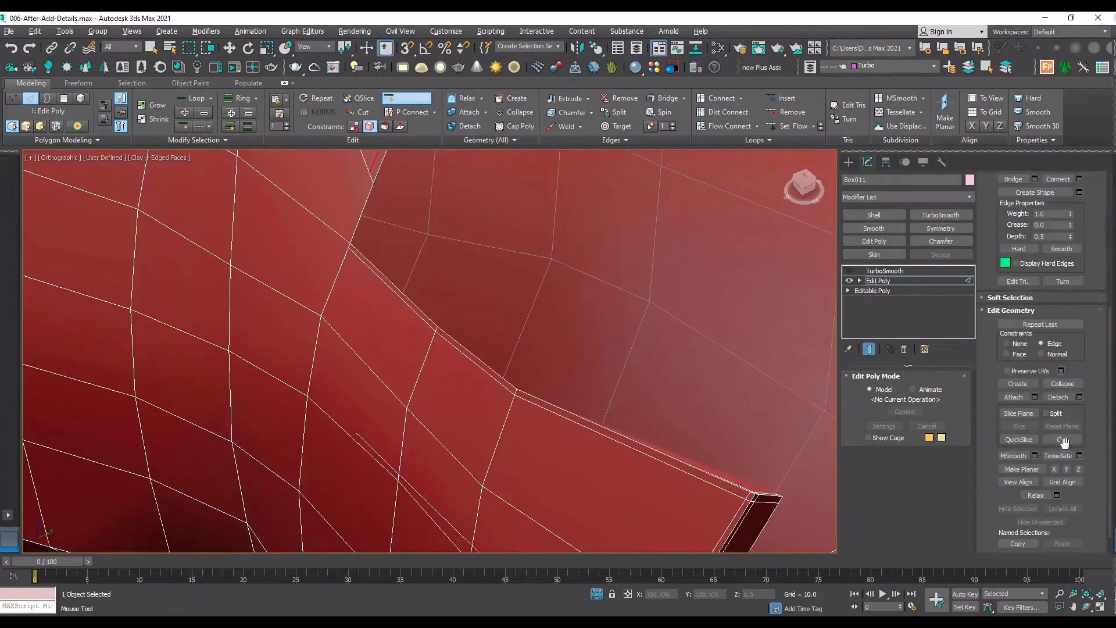
pyautogui.click(1062, 439)
pyautogui.scroll(4, 296, 314)
pyautogui.scroll(3, 364, 509)
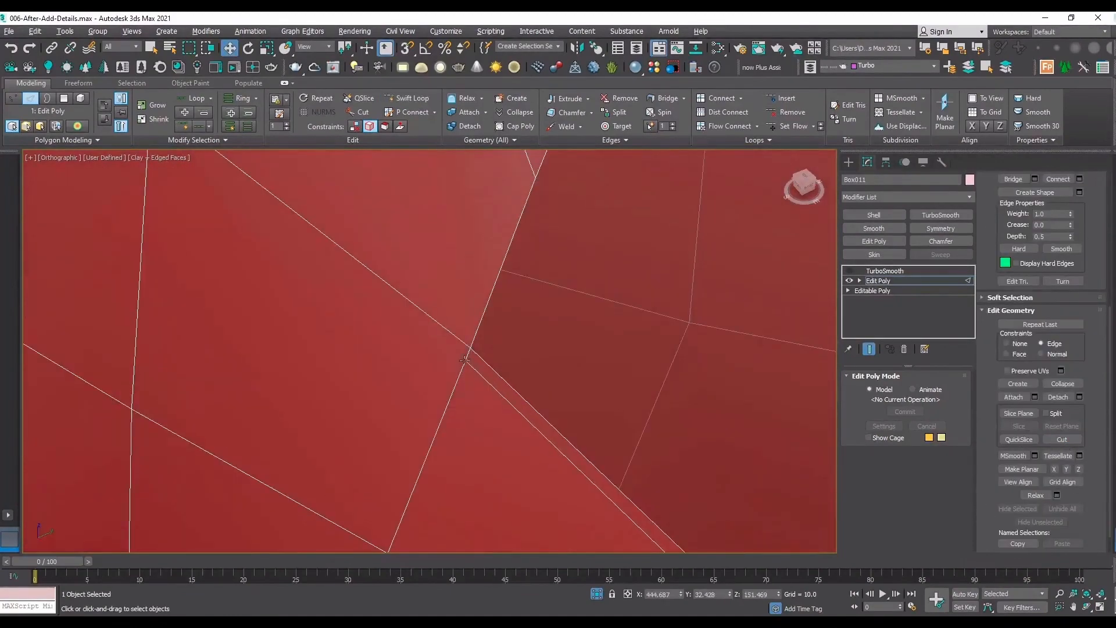
pyautogui.click(1058, 442)
pyautogui.moveTo(523, 318); pyautogui.dragTo(533, 423, button='middle')
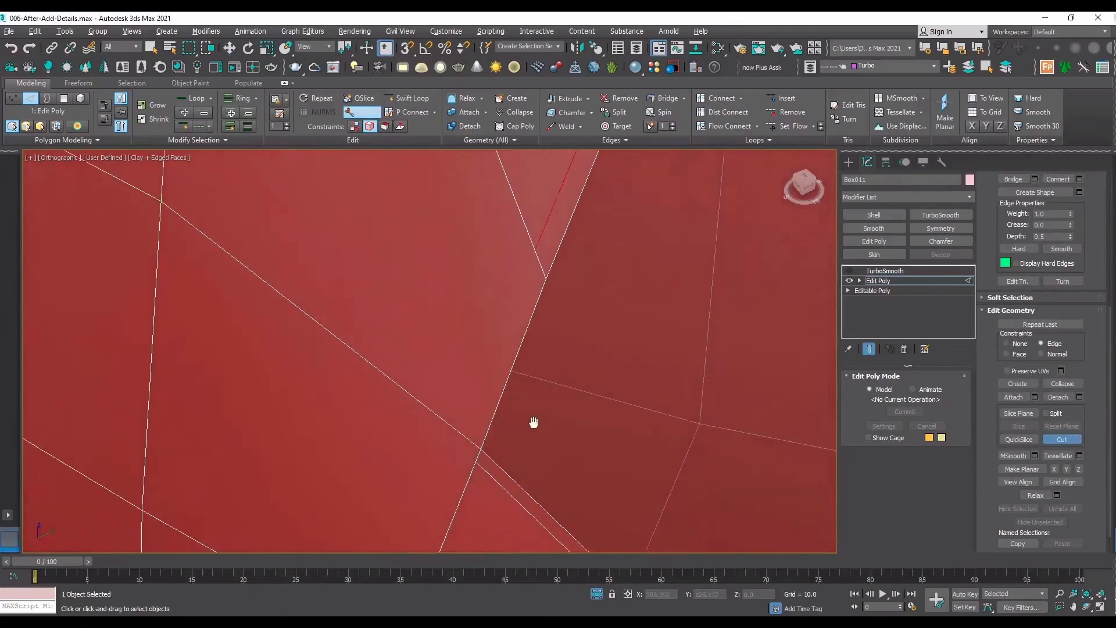
pyautogui.press('s')
pyautogui.click(536, 256)
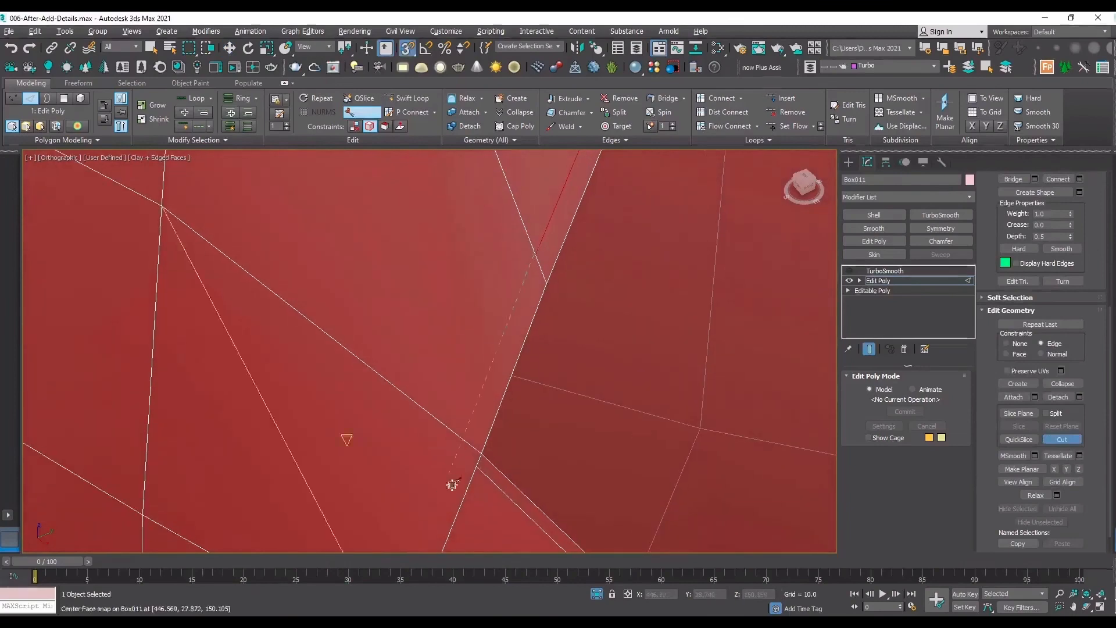
pyautogui.click(465, 440)
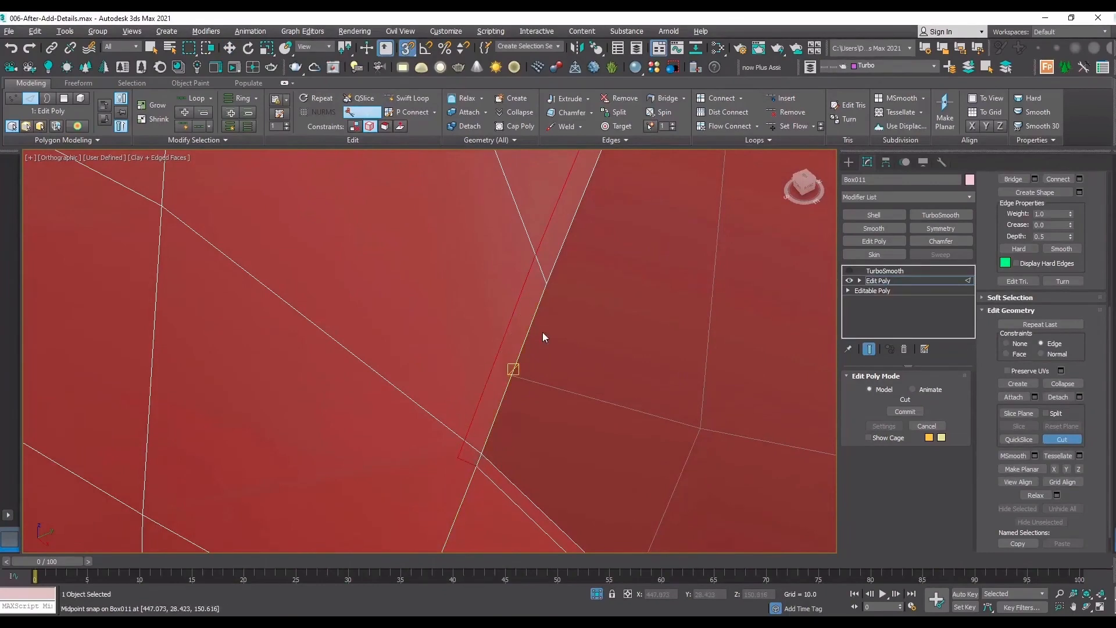
pyautogui.scroll(4, 541, 331)
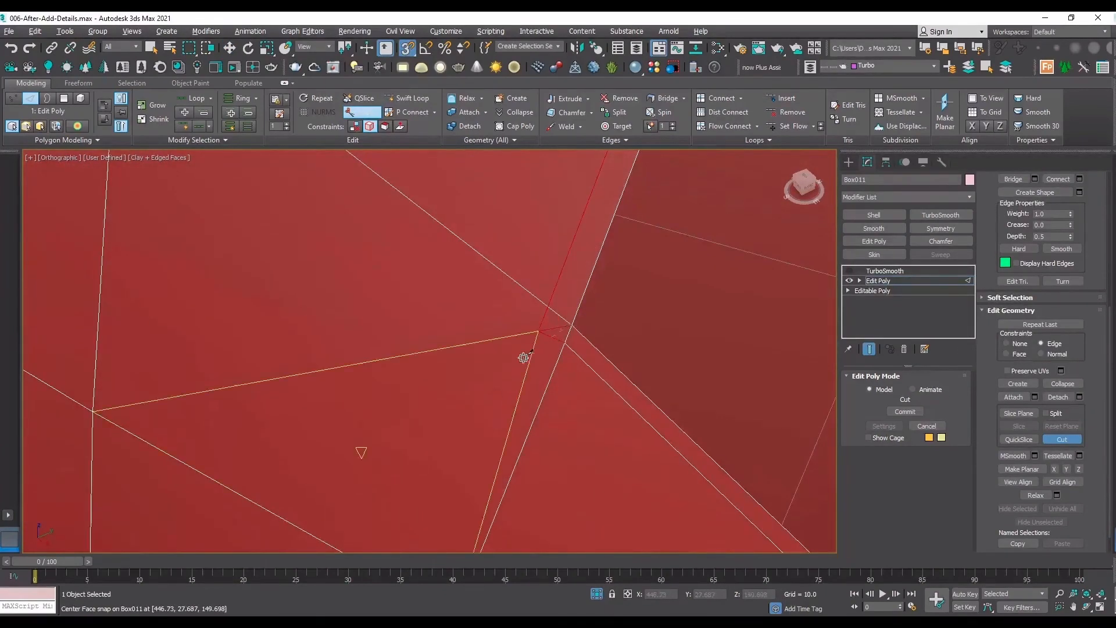
# Target Weld the end vertex of the flap's support loop onto the new cut's corner vertex at the opening's inner corner.
pyautogui.press('1')
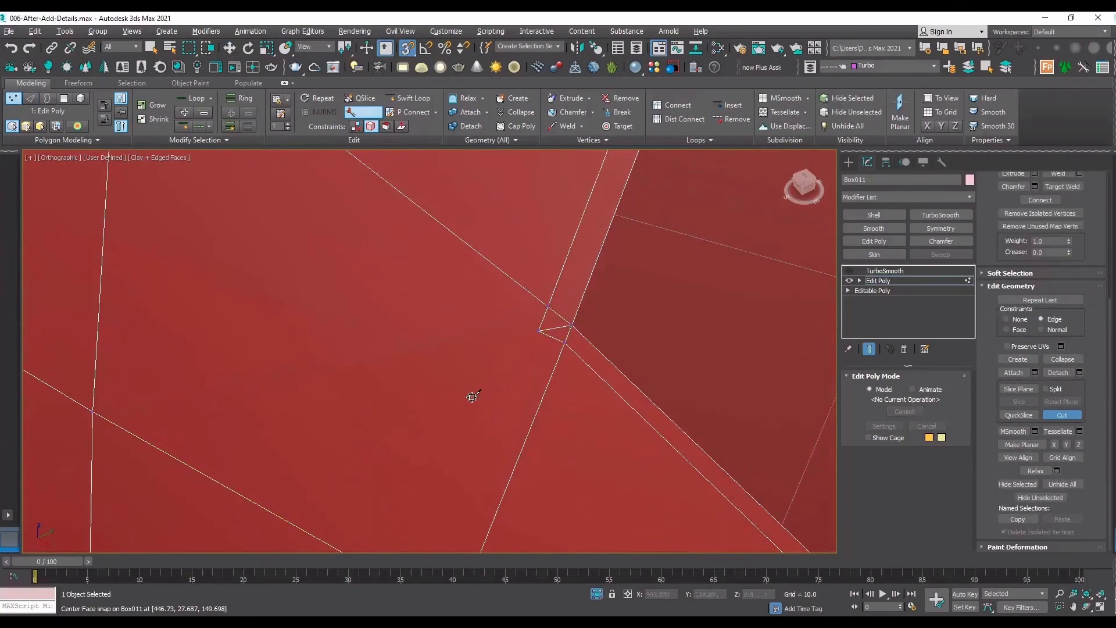
pyautogui.click(1062, 186)
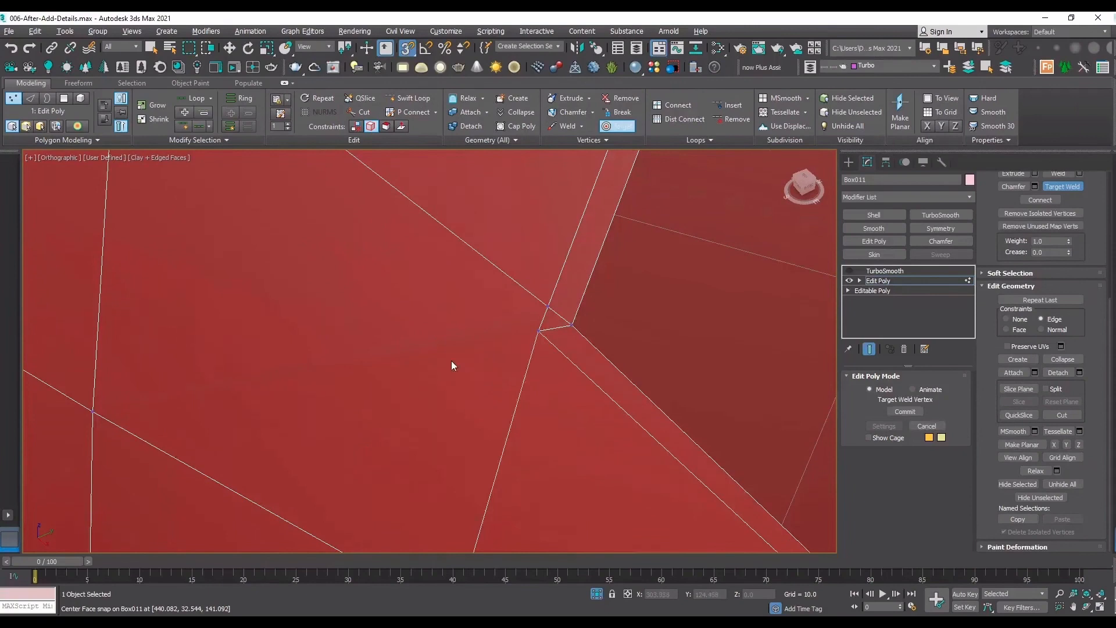
pyautogui.scroll(-3, 451, 360)
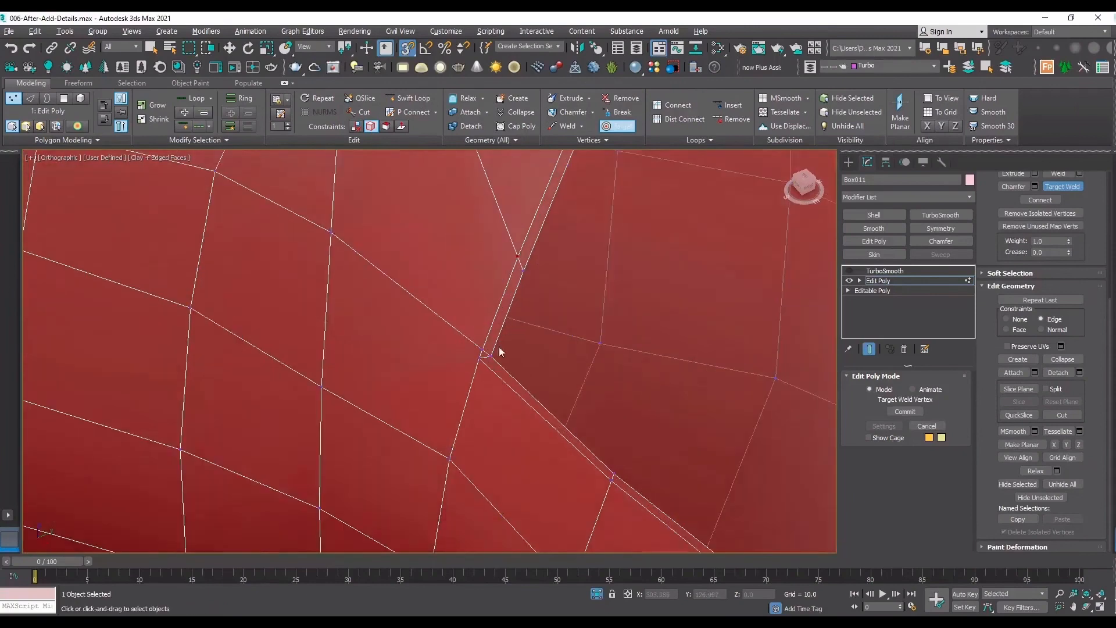
pyautogui.scroll(2, 499, 347)
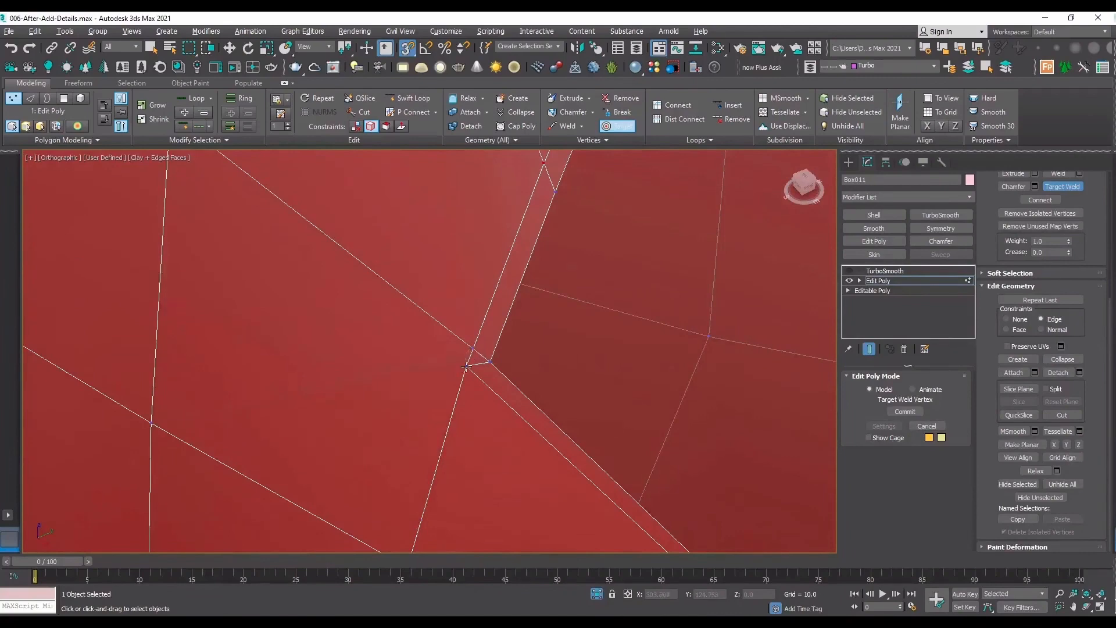
pyautogui.scroll(-5, 466, 367)
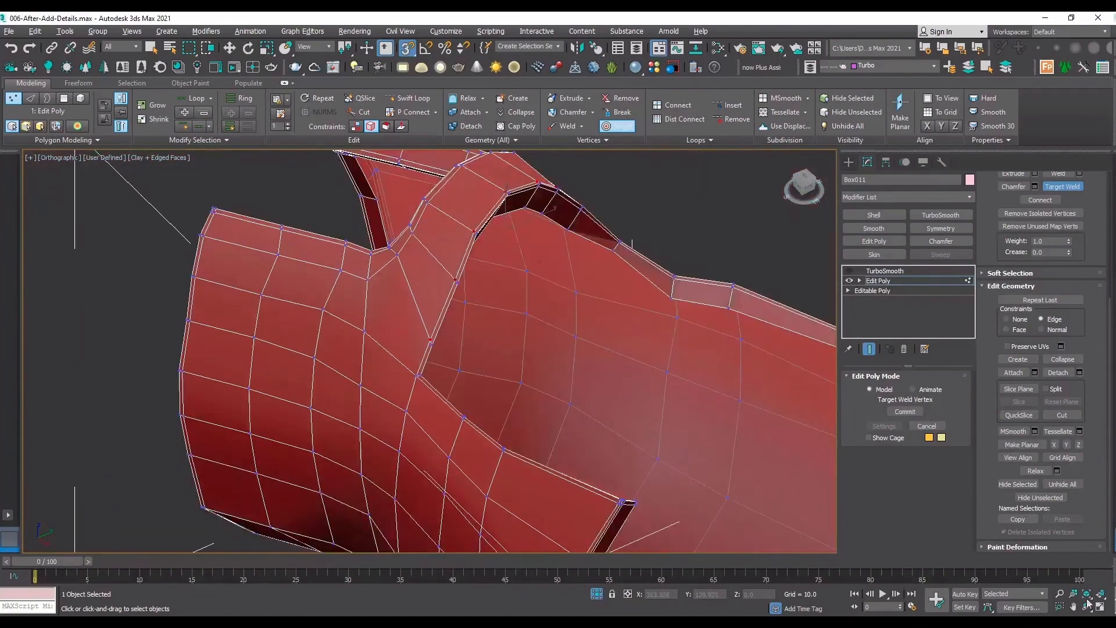
pyautogui.click(1086, 607)
pyautogui.scroll(-4, 485, 288)
pyautogui.moveTo(469, 299); pyautogui.dragTo(481, 372)
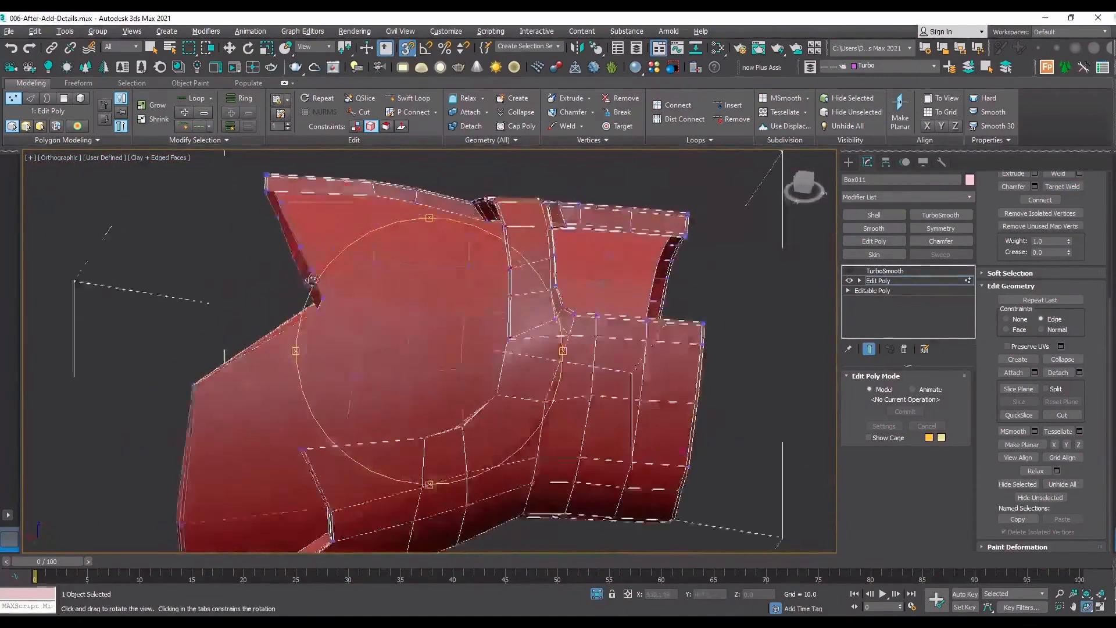
# Cut a support edge from the opening's inner corner vertex down to the edge just inside the next corner of the rim.
pyautogui.scroll(4, 507, 383)
pyautogui.scroll(2, 451, 480)
pyautogui.scroll(2, 455, 459)
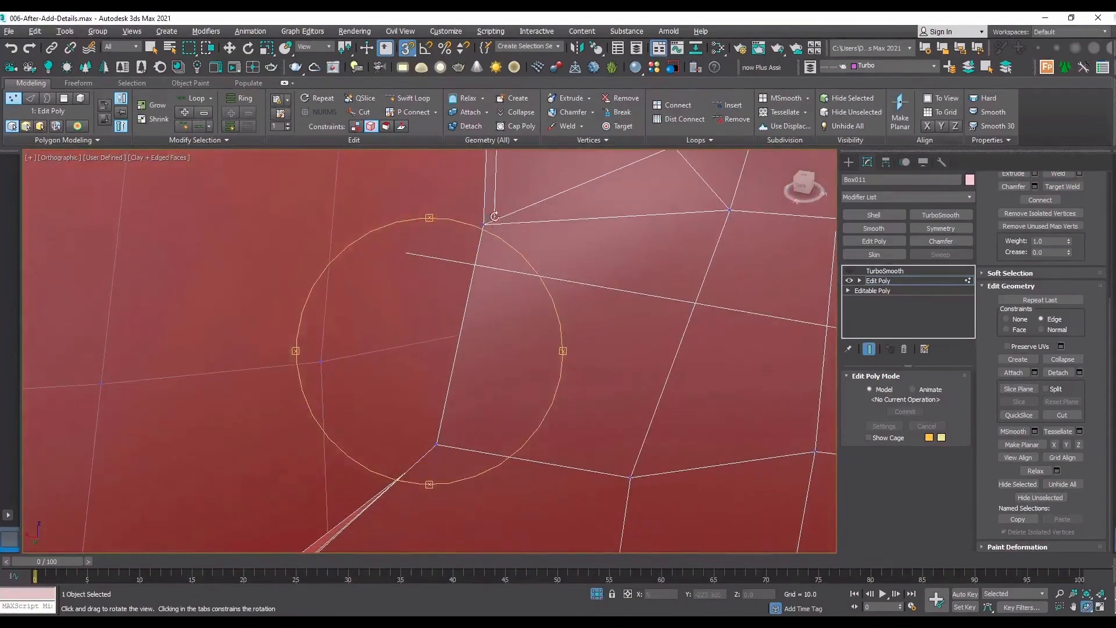
pyautogui.click(1062, 415)
pyautogui.scroll(5, 517, 204)
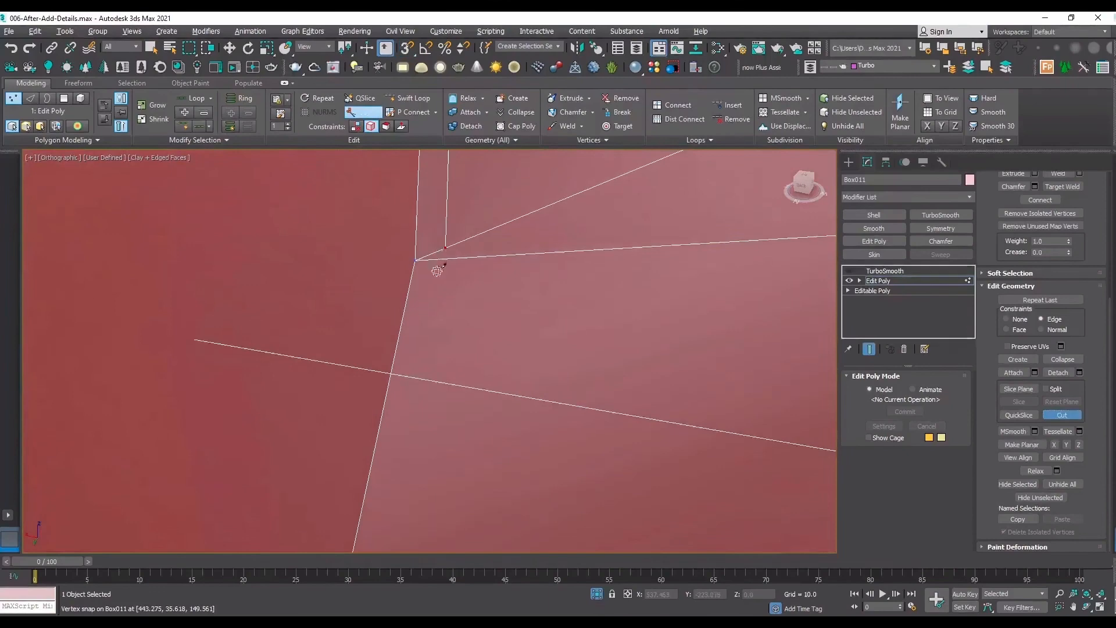
pyautogui.click(444, 254)
pyautogui.scroll(-7, 473, 222)
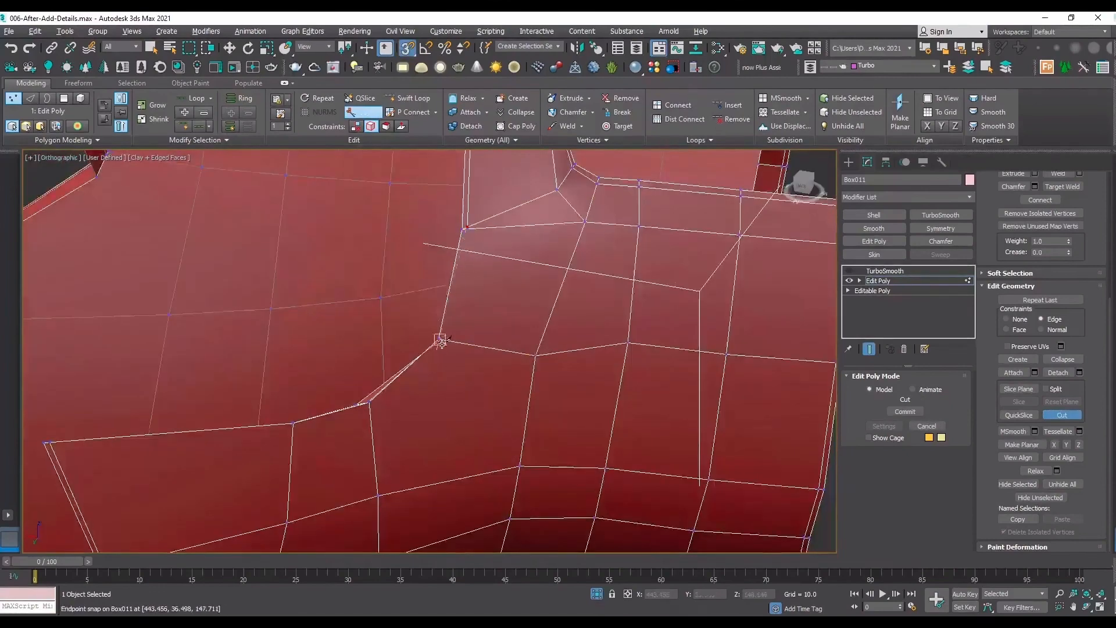
pyautogui.scroll(4, 446, 343)
pyautogui.scroll(3, 449, 334)
pyautogui.click(444, 283)
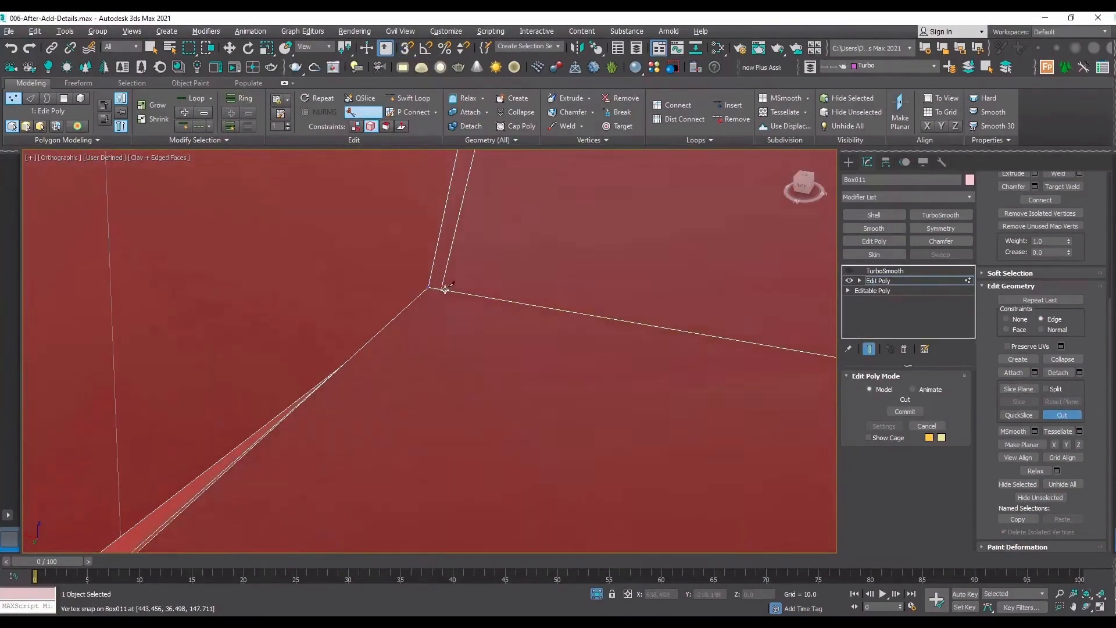
pyautogui.scroll(-4, 457, 395)
pyautogui.rightClick(457, 395)
pyautogui.scroll(5, 504, 173)
pyautogui.scroll(-9, 467, 283)
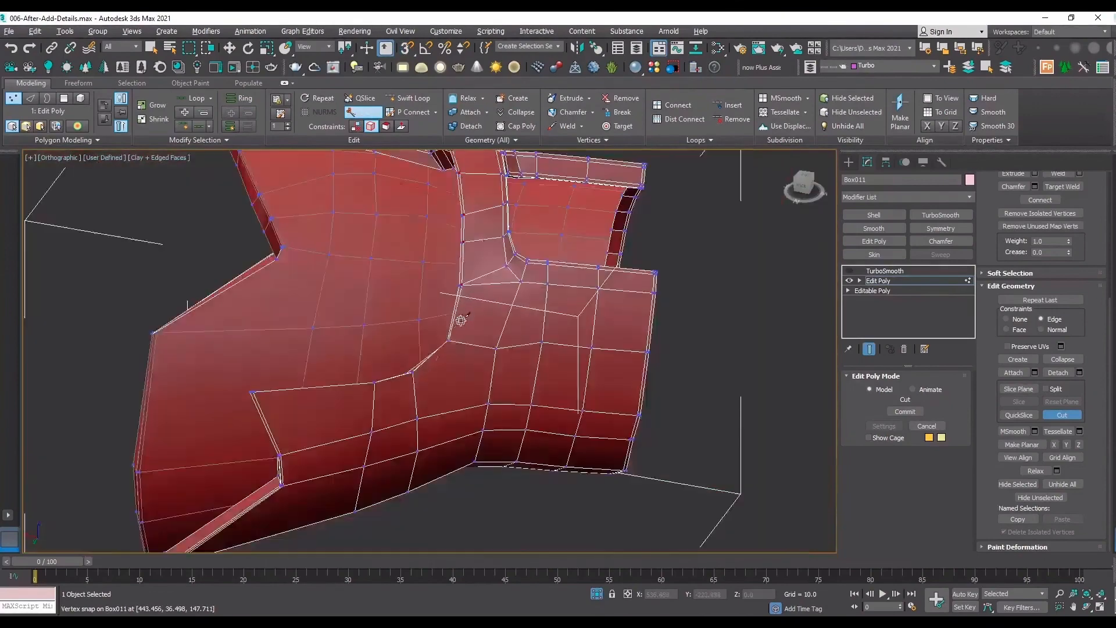
# Add a Swift Loop support loop just inside the upper border of the sleeve's lower pointed flap.
pyautogui.scroll(3, 413, 376)
pyautogui.click(408, 97)
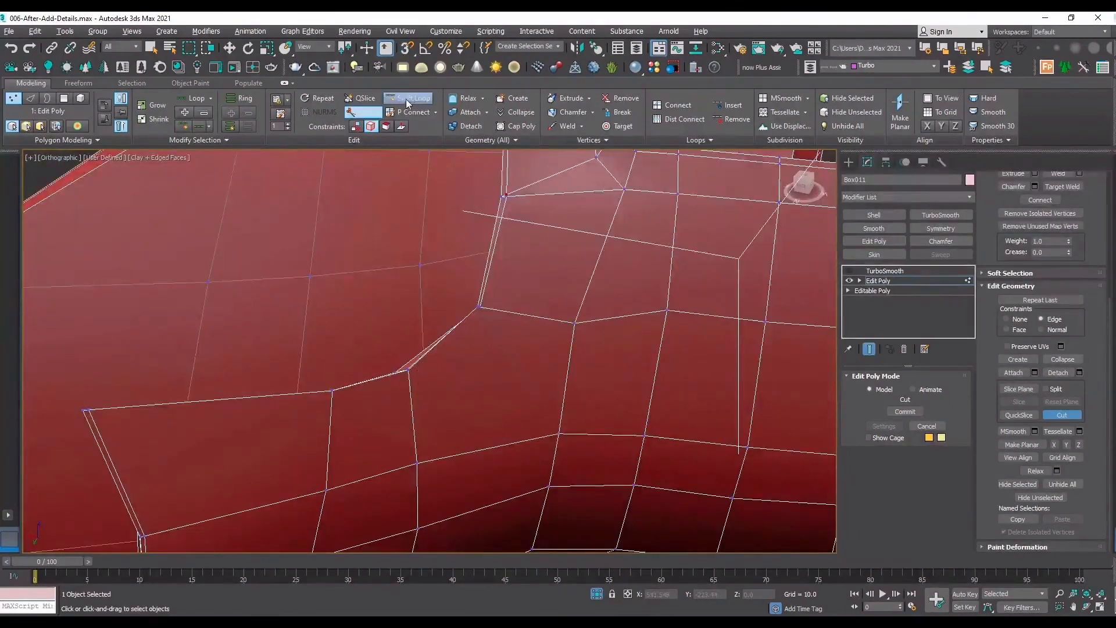
pyautogui.click(330, 397)
pyautogui.scroll(5, 469, 344)
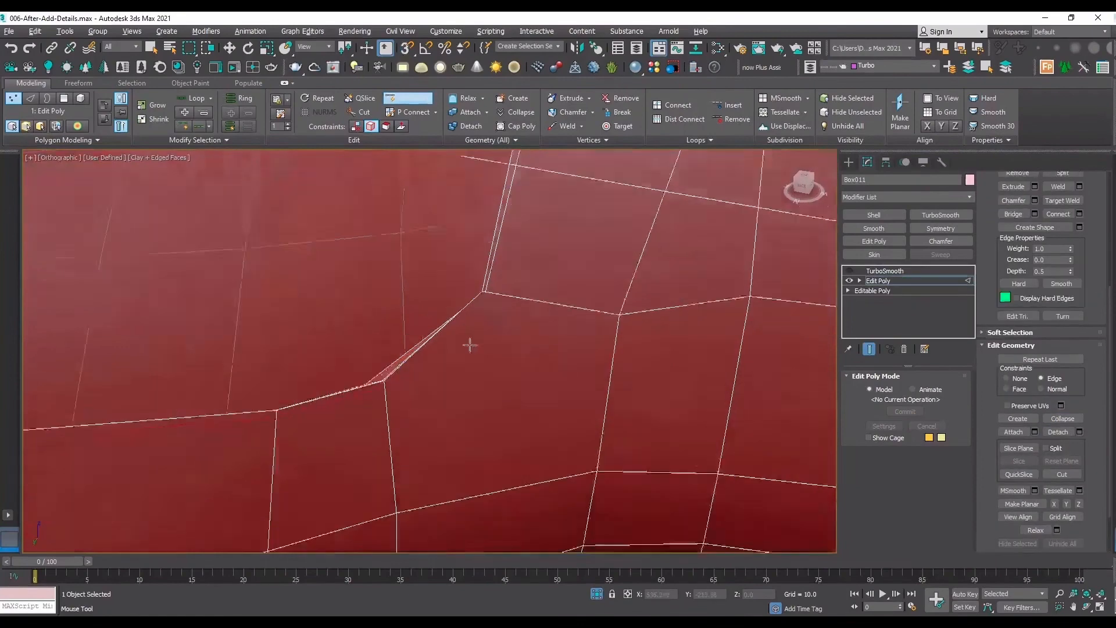
pyautogui.rightClick(531, 234)
# Connect the end vertex of the flap's new support loop to the cut's end vertex at the rim's curved corner.
pyautogui.press('1')
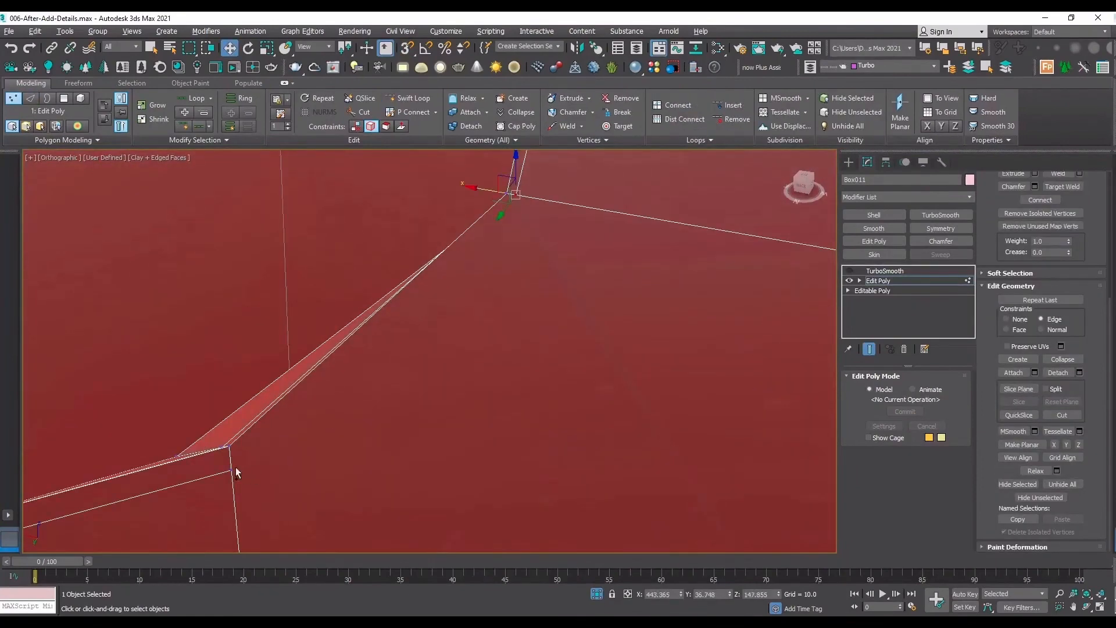
pyautogui.keyDown('ctrl'); pyautogui.click(233, 468); pyautogui.keyUp('ctrl')
pyautogui.click(1040, 200)
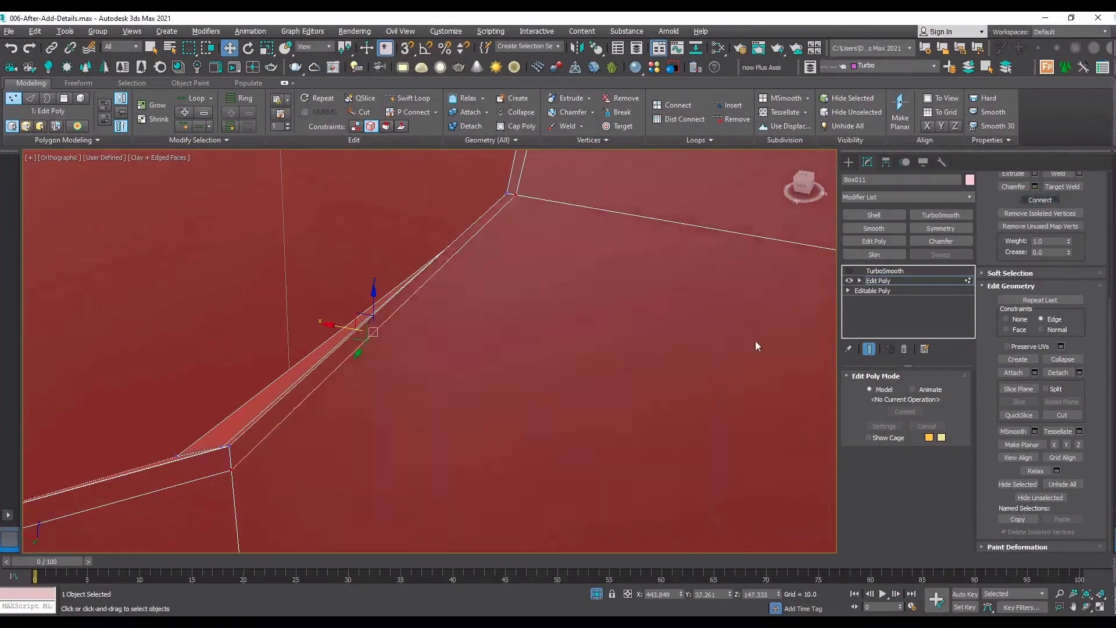
# Target Weld the cut's start vertex onto the neighbouring support loop vertex just above it at the opening's inner corner.
pyautogui.scroll(-3, 476, 362)
pyautogui.scroll(5, 386, 355)
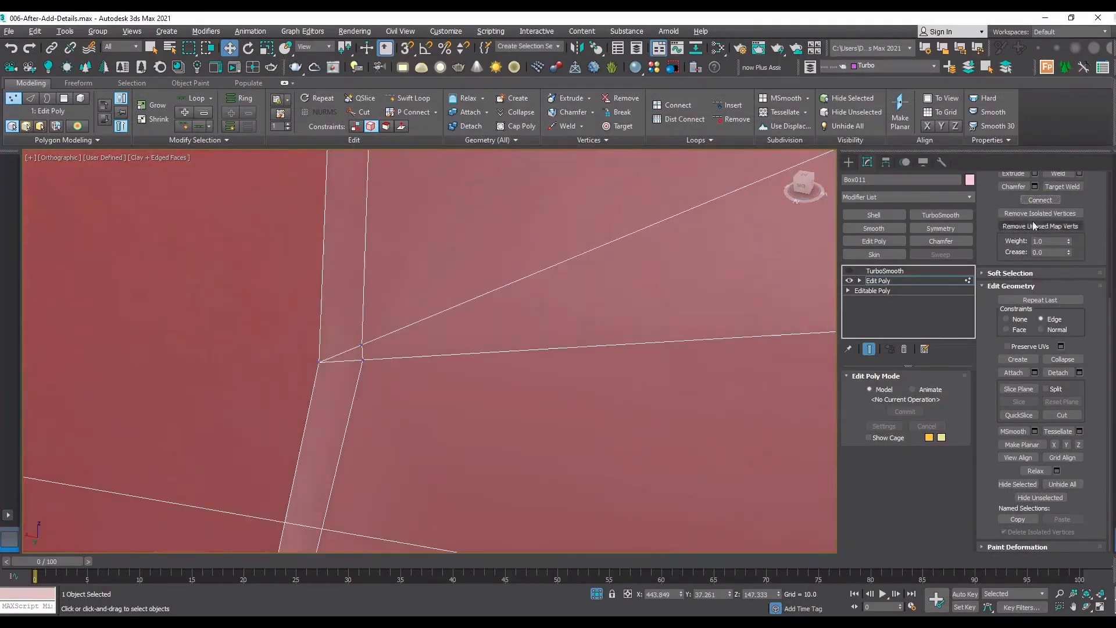
pyautogui.click(1062, 186)
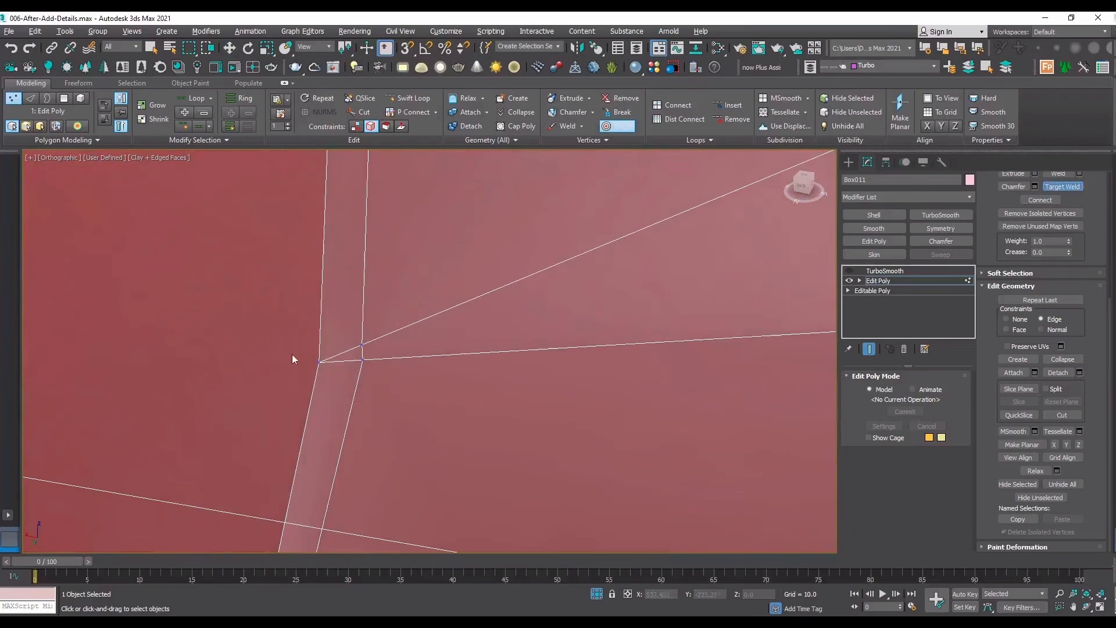
pyautogui.click(365, 358)
pyautogui.scroll(-4, 437, 344)
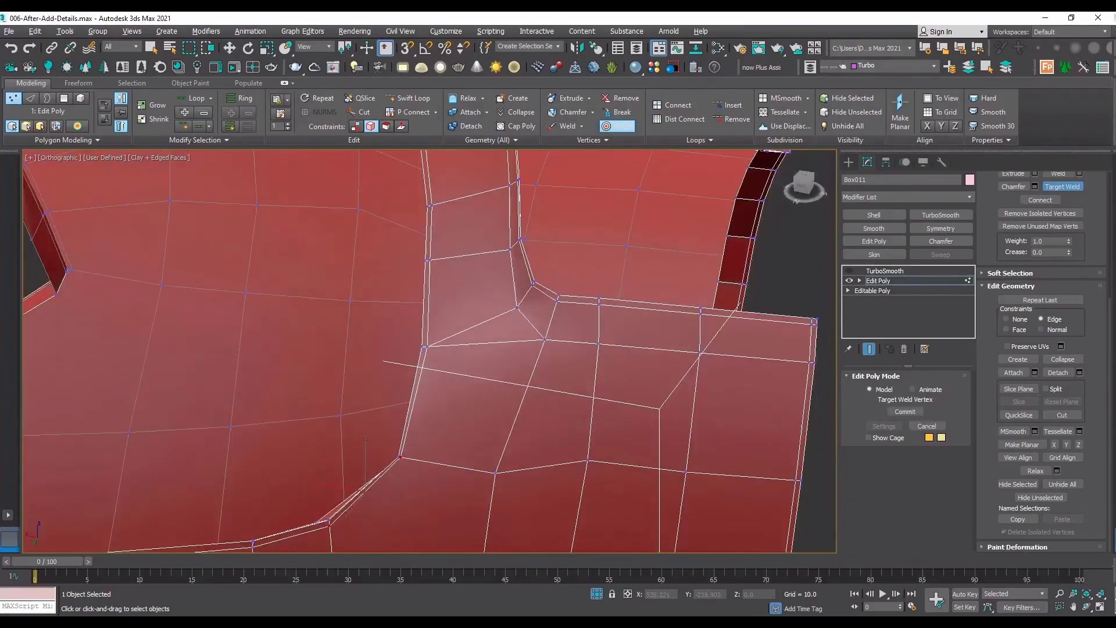
# Turn TurboSmooth back on with 2 iterations, hide the edged faces and inspect the smoothed sleeve from several sides.
pyautogui.scroll(-5, 430, 364)
pyautogui.moveTo(432, 364); pyautogui.dragTo(445, 375)
pyautogui.scroll(6, 465, 385)
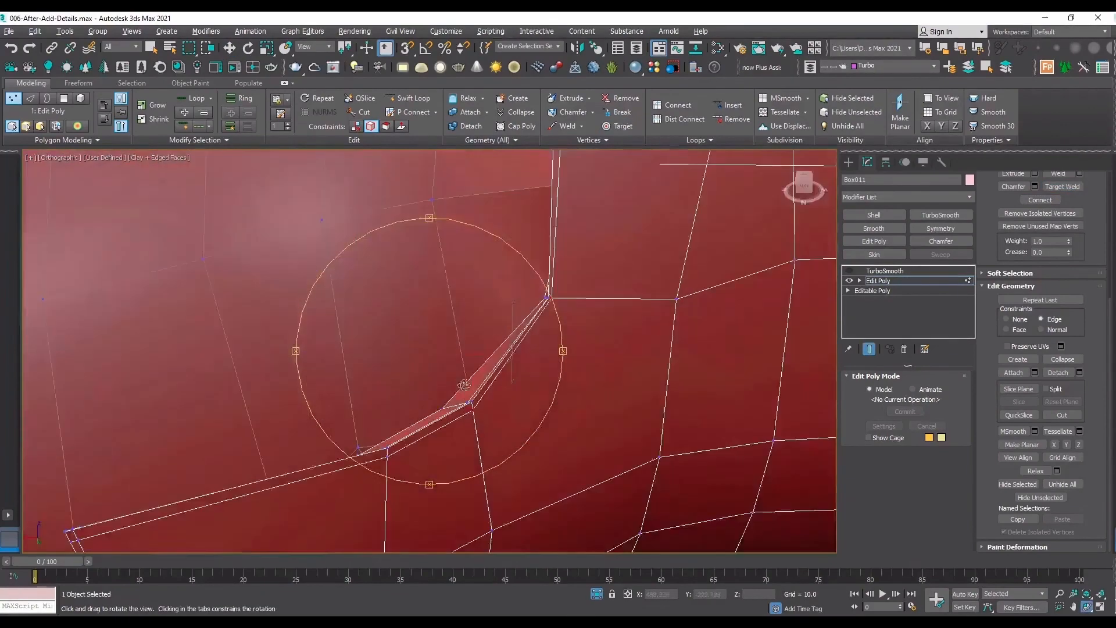
pyautogui.scroll(-5, 567, 275)
pyautogui.moveTo(511, 317); pyautogui.dragTo(715, 314)
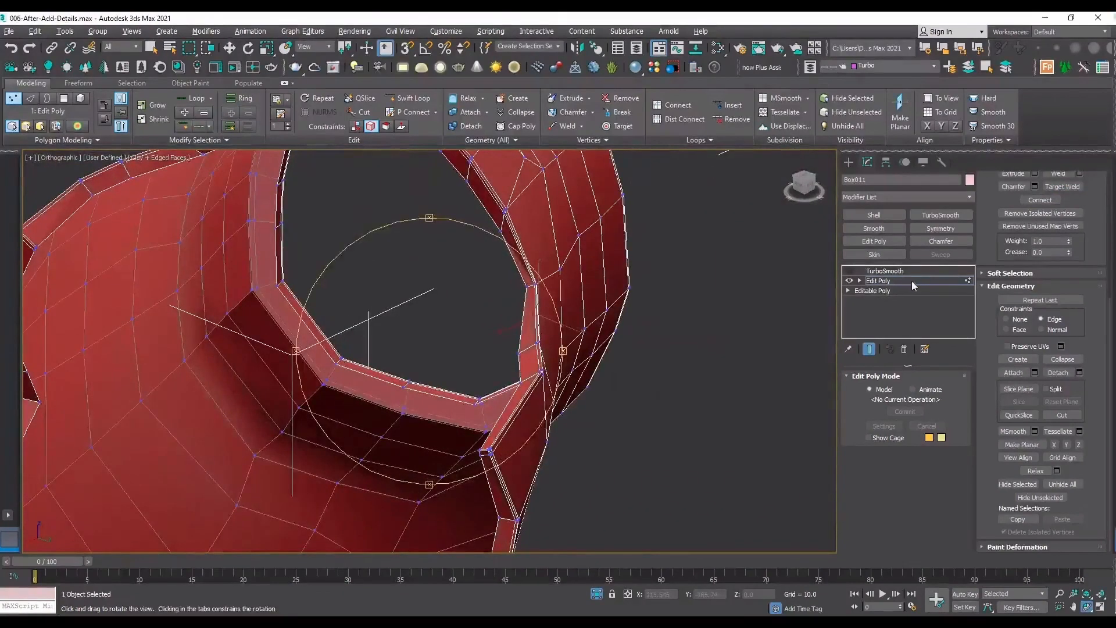
pyautogui.click(883, 271)
pyautogui.click(850, 271)
pyautogui.click(943, 394)
pyautogui.press('z')
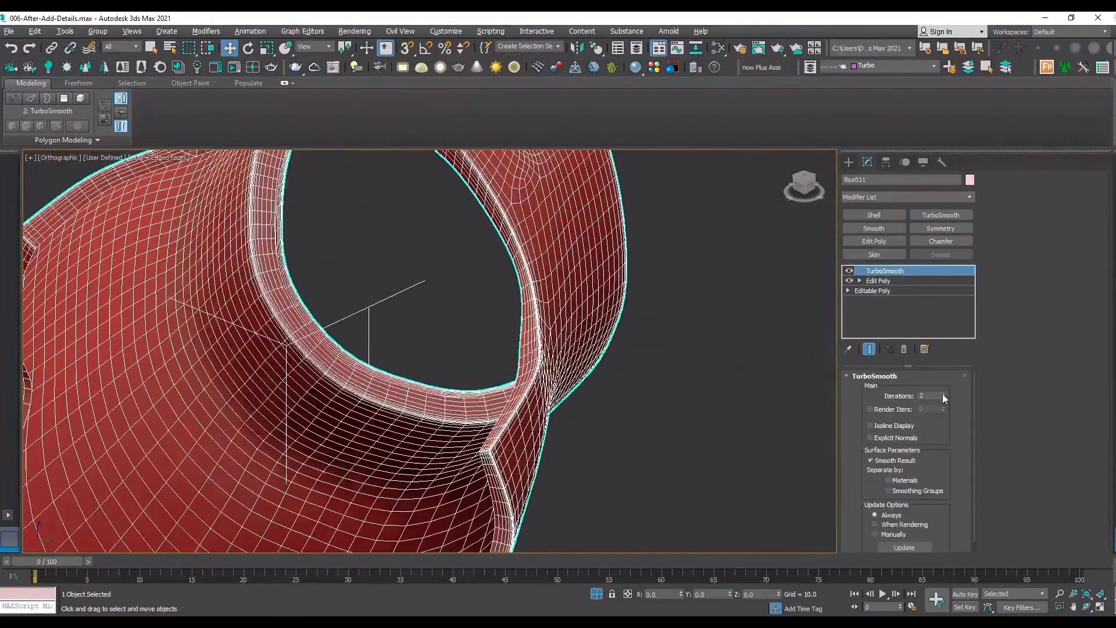
pyautogui.press('F4')
pyautogui.click(1086, 607)
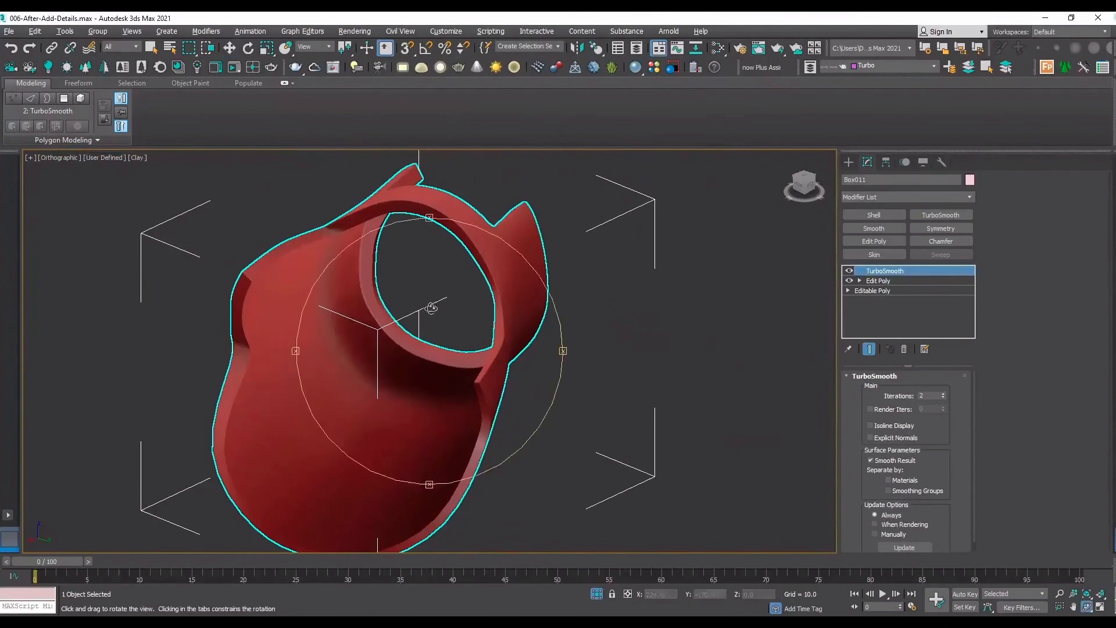
pyautogui.moveTo(456, 321); pyautogui.dragTo(378, 298)
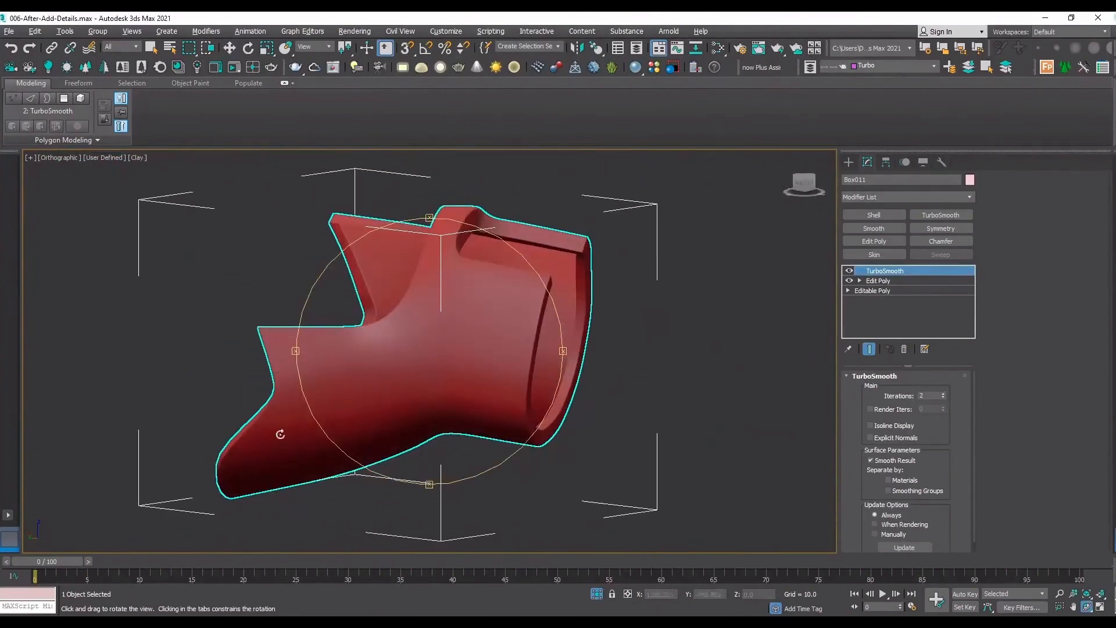
pyautogui.moveTo(281, 434); pyautogui.dragTo(516, 375)
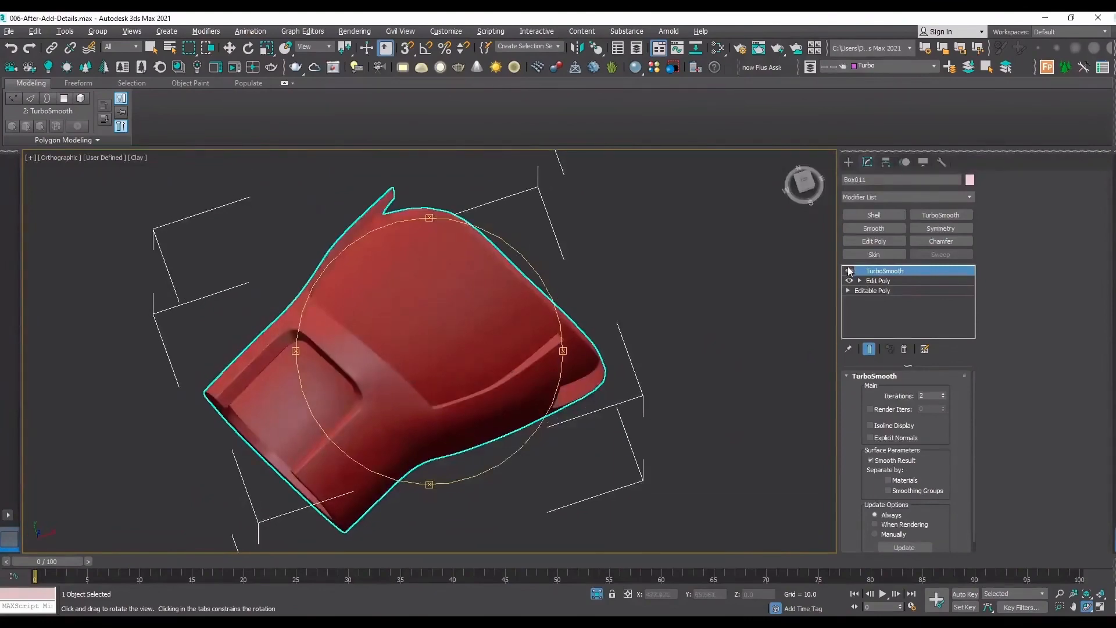
# Compare the sleeve's low-poly mesh with its TurboSmooth result, examining the flap's inner corner and the bend around the waist.
pyautogui.click(848, 271)
pyautogui.press('F4')
pyautogui.scroll(6, 413, 409)
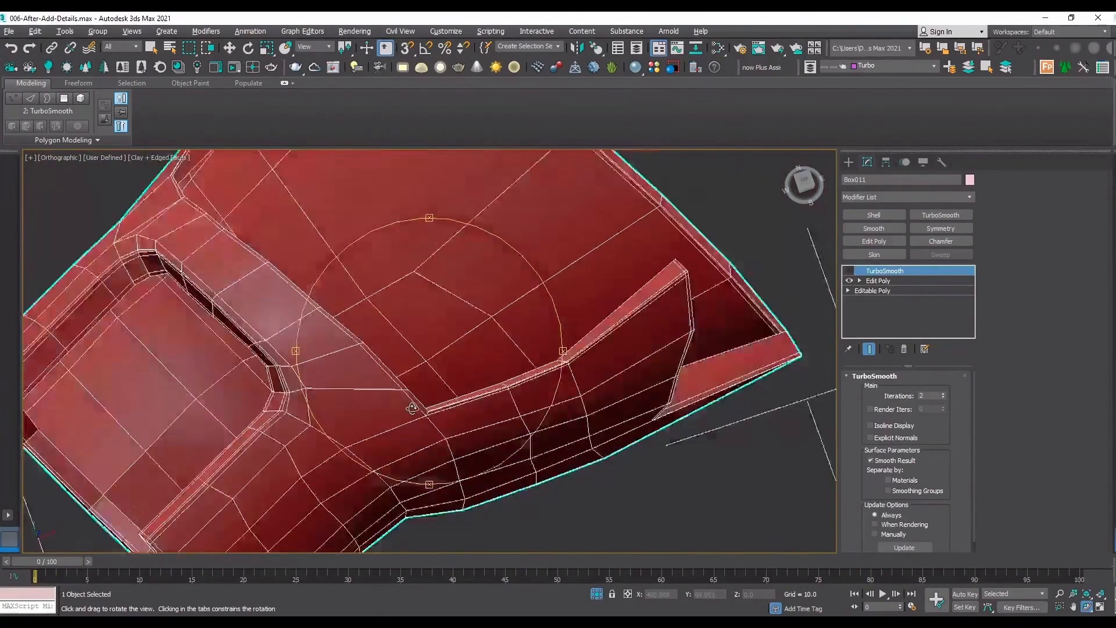
pyautogui.scroll(-6, 413, 408)
pyautogui.press('F4')
pyautogui.press('F4')
pyautogui.press('F4')
pyautogui.press('F4')
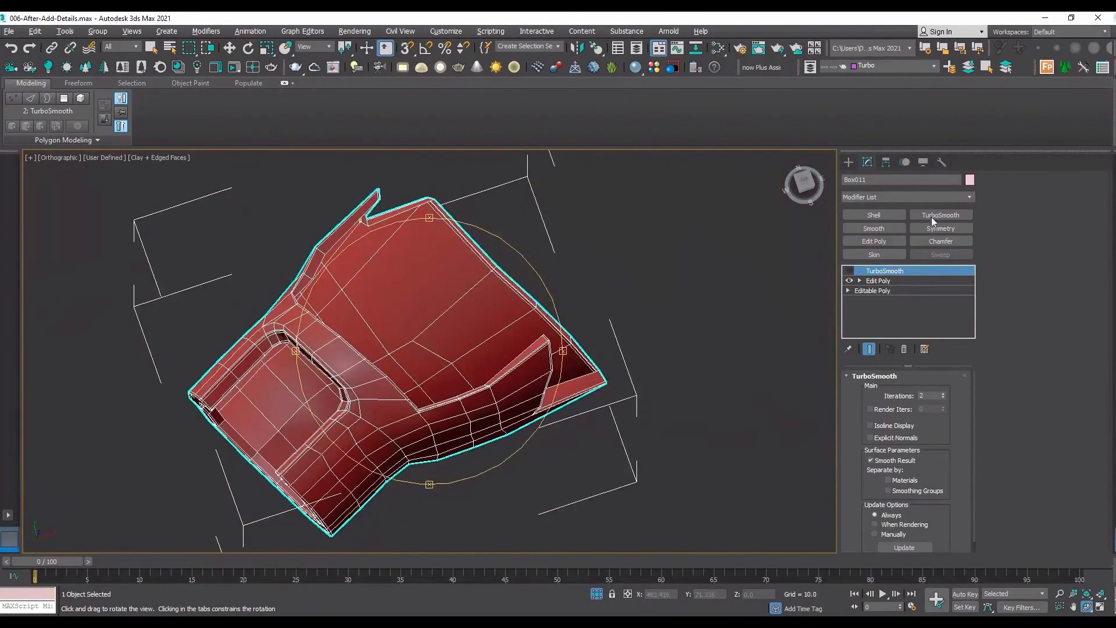
pyautogui.click(850, 271)
pyautogui.press('F4')
pyautogui.moveTo(407, 329)
pyautogui.mouseDown()
pyautogui.moveTo(381, 336)
pyautogui.moveTo(382, 258)
pyautogui.moveTo(414, 347)
pyautogui.mouseUp()
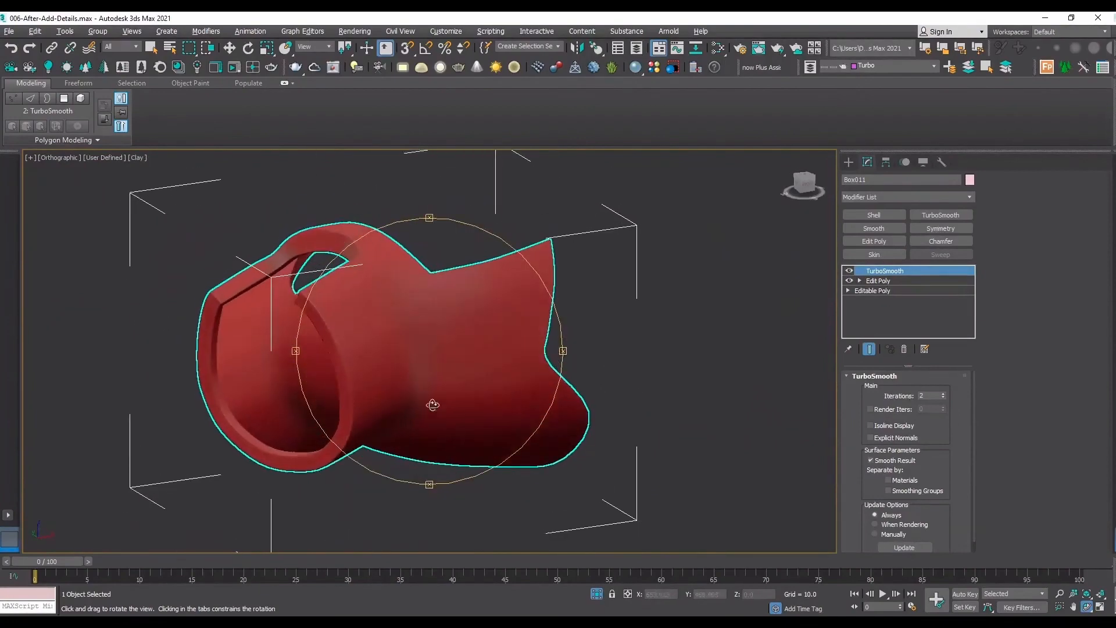
pyautogui.moveTo(343, 254); pyautogui.dragTo(401, 392)
pyautogui.scroll(5, 369, 394)
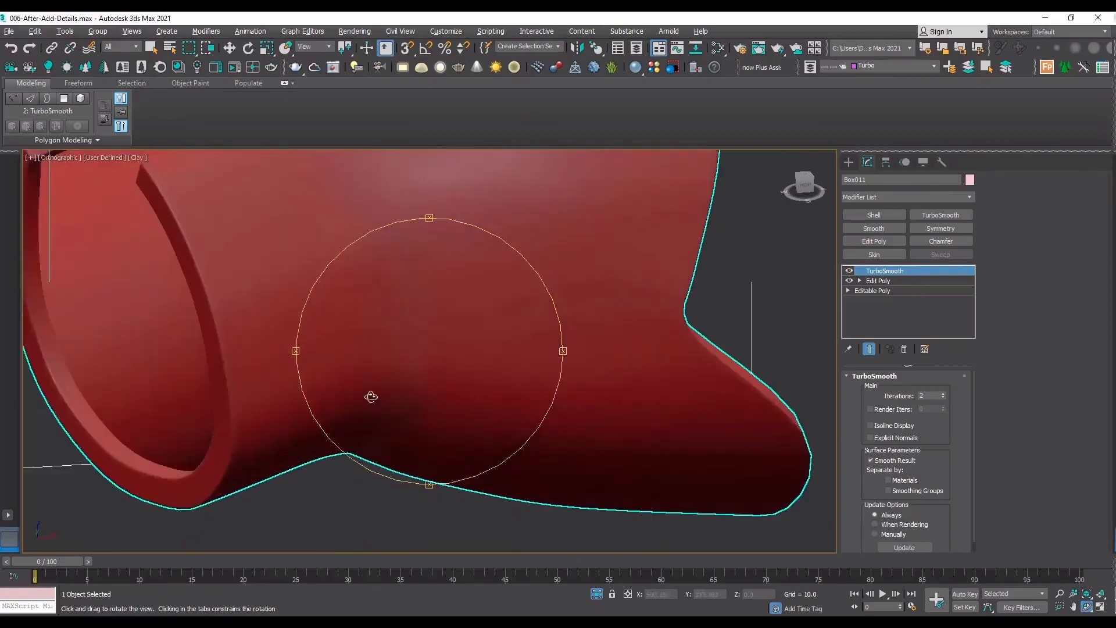
# Turn TurboSmooth off, show the edged faces and add a Swift Loop around the sleeve's waist beside the existing bend loop.
pyautogui.click(849, 272)
pyautogui.press('F4')
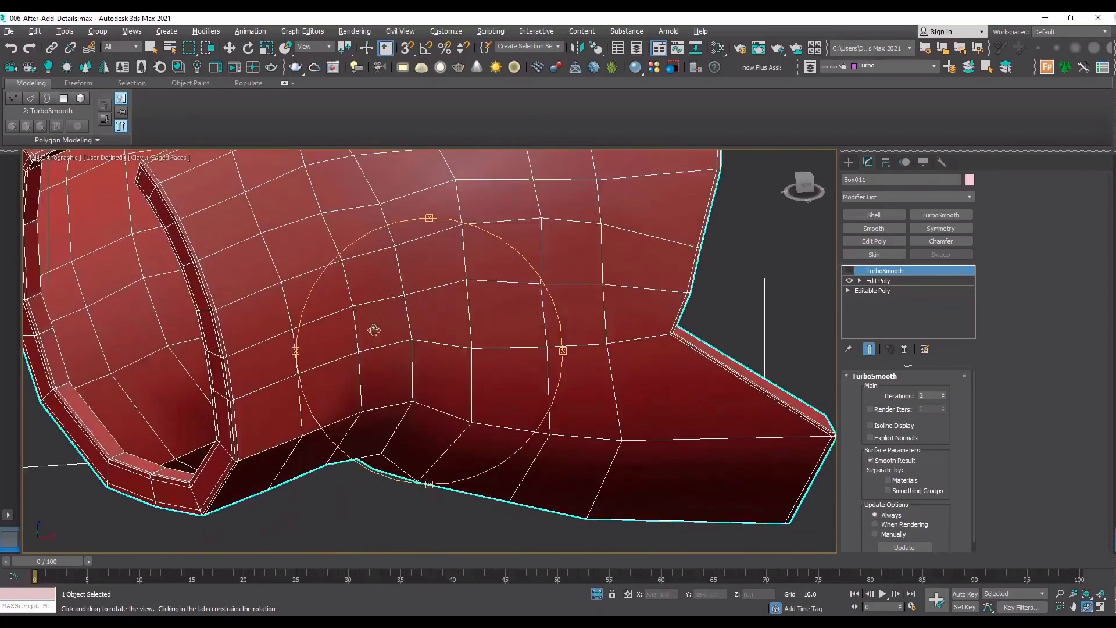
pyautogui.moveTo(368, 331); pyautogui.dragTo(354, 208)
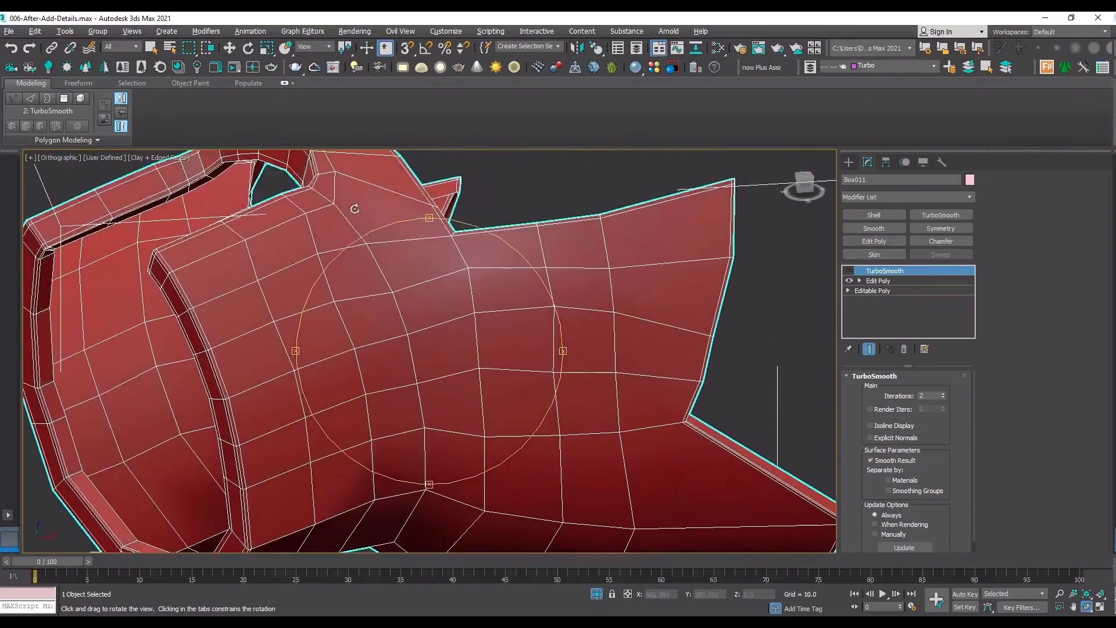
pyautogui.click(899, 283)
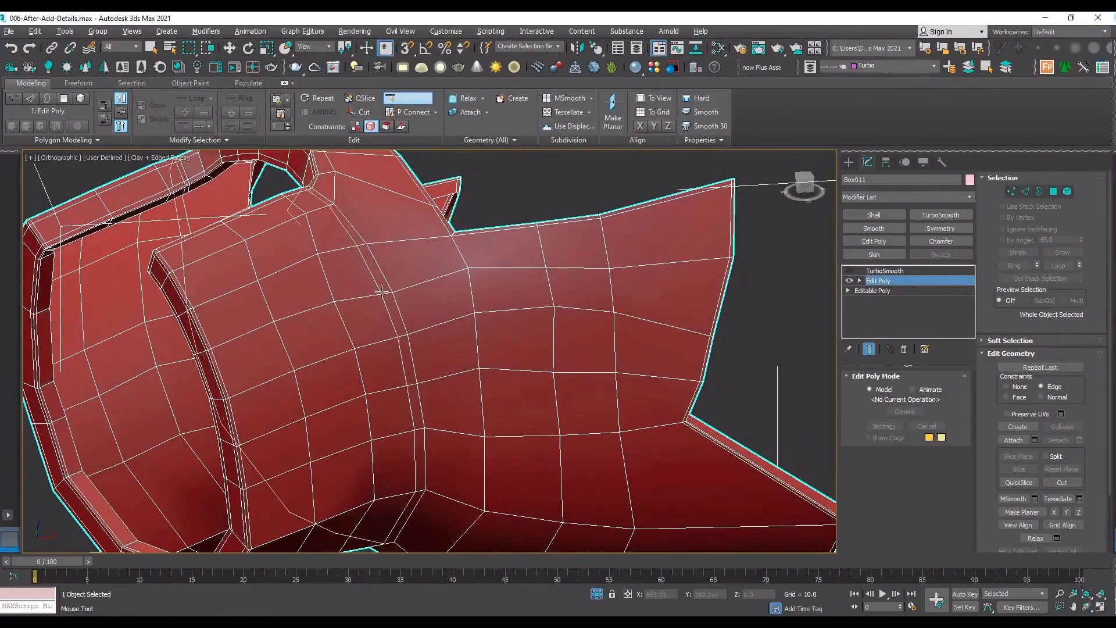
pyautogui.scroll(5, 381, 291)
pyautogui.press('2')
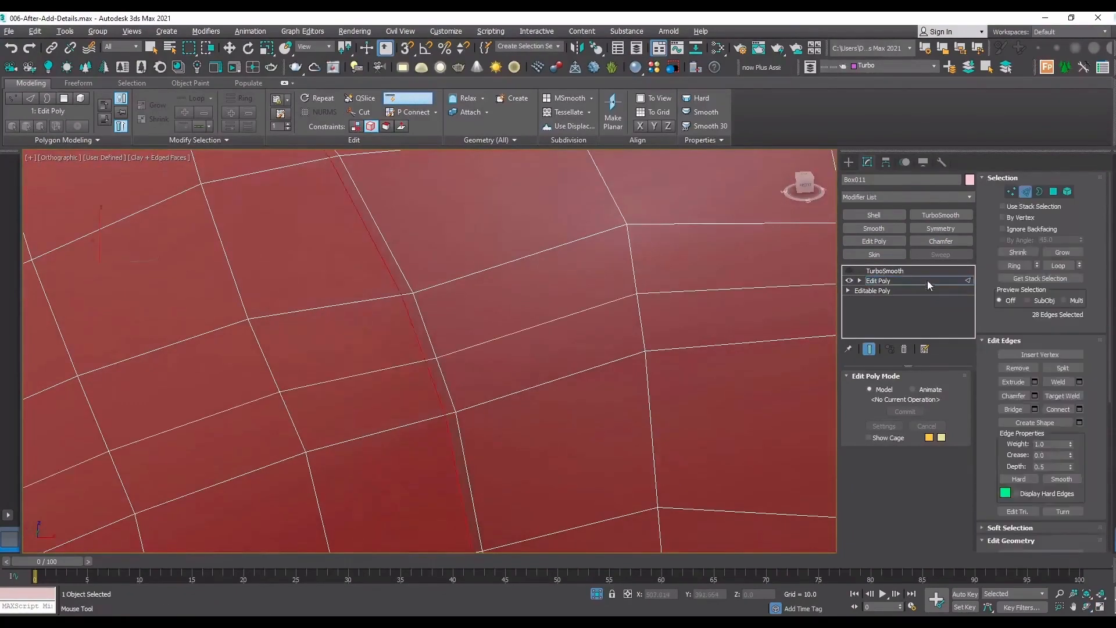
# Turn TurboSmooth back on without edged faces and examine how the smoothed waist bend looks with the added loop.
pyautogui.click(928, 284)
pyautogui.click(903, 274)
pyautogui.click(849, 271)
pyautogui.press('F4')
pyautogui.scroll(-8, 344, 347)
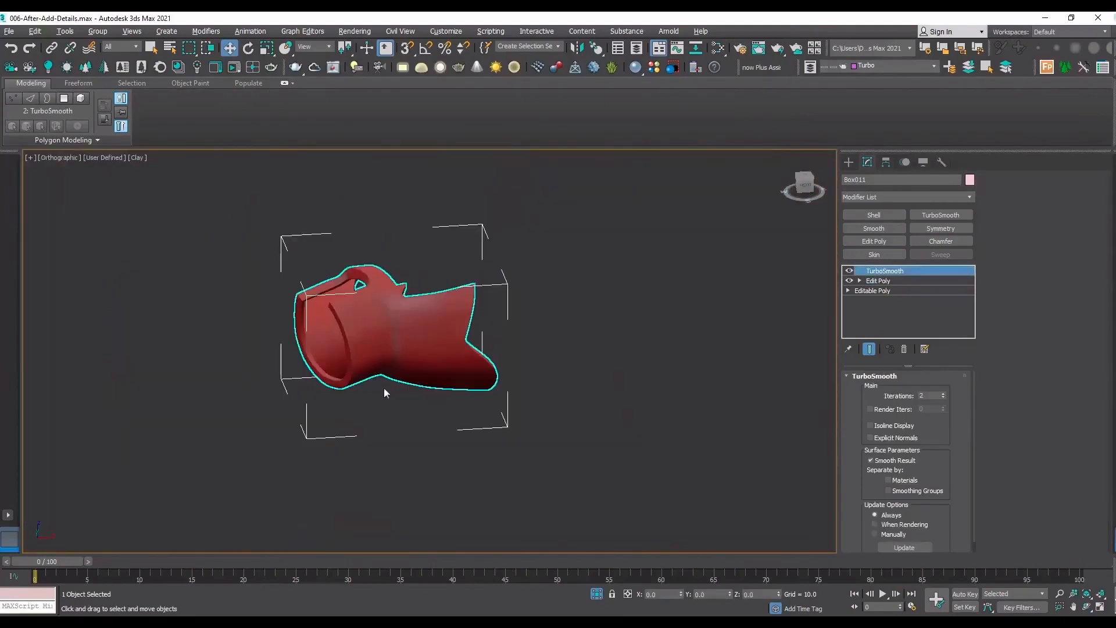
pyautogui.click(1087, 607)
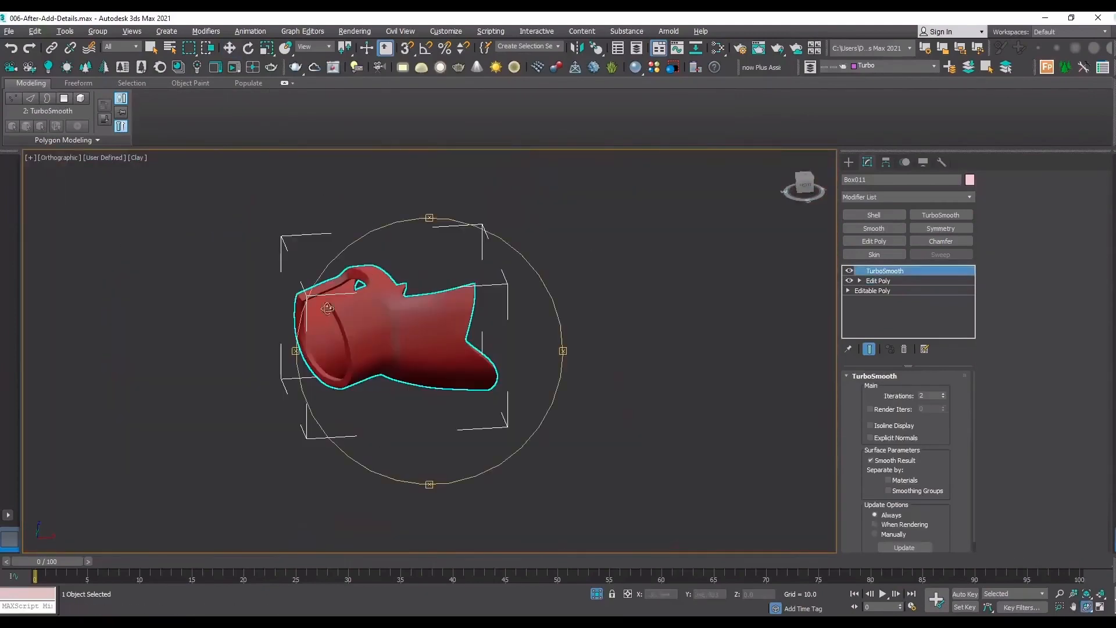
pyautogui.moveTo(367, 317); pyautogui.dragTo(395, 298)
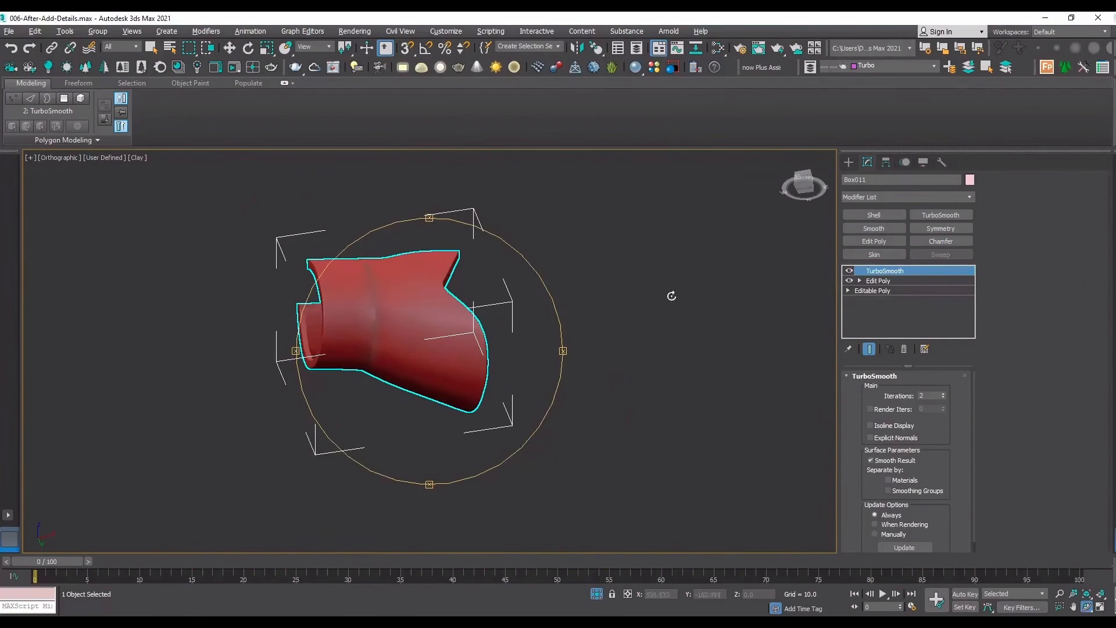
pyautogui.scroll(5, 366, 272)
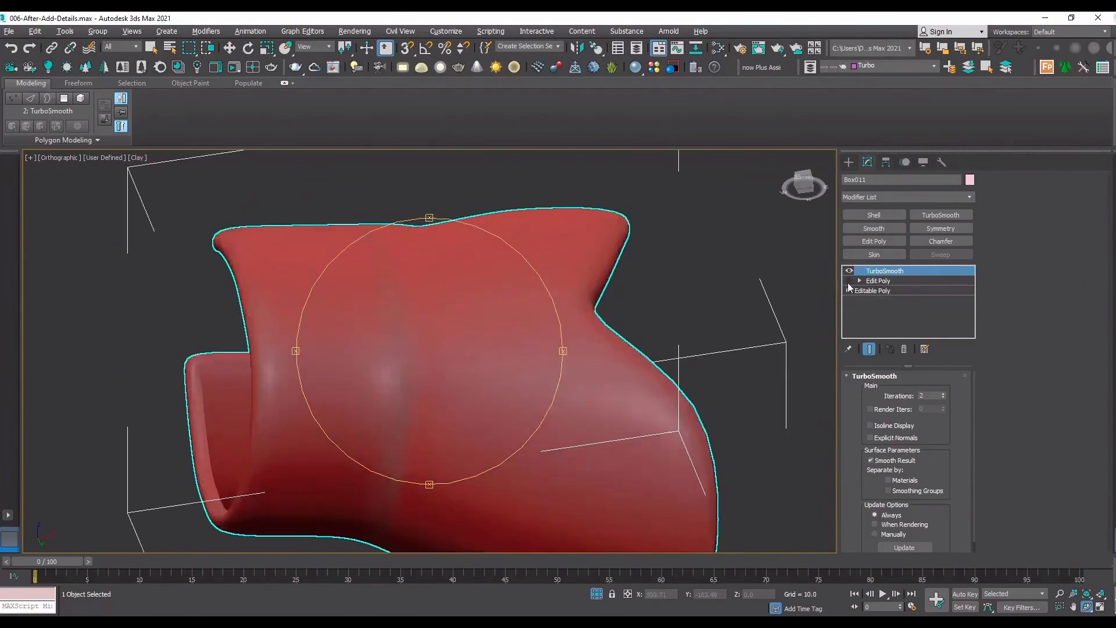
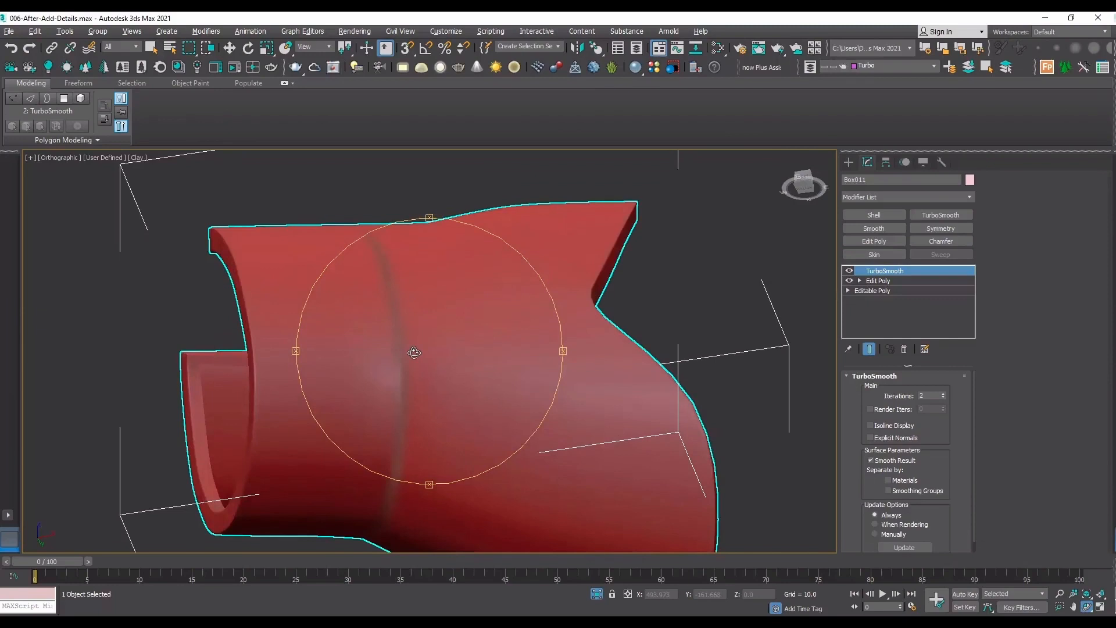
# Turn TurboSmooth off, show the edged faces and add another Edit Poly modifier above the sleeve's existing one for edge editing.
pyautogui.moveTo(493, 302); pyautogui.dragTo(472, 340)
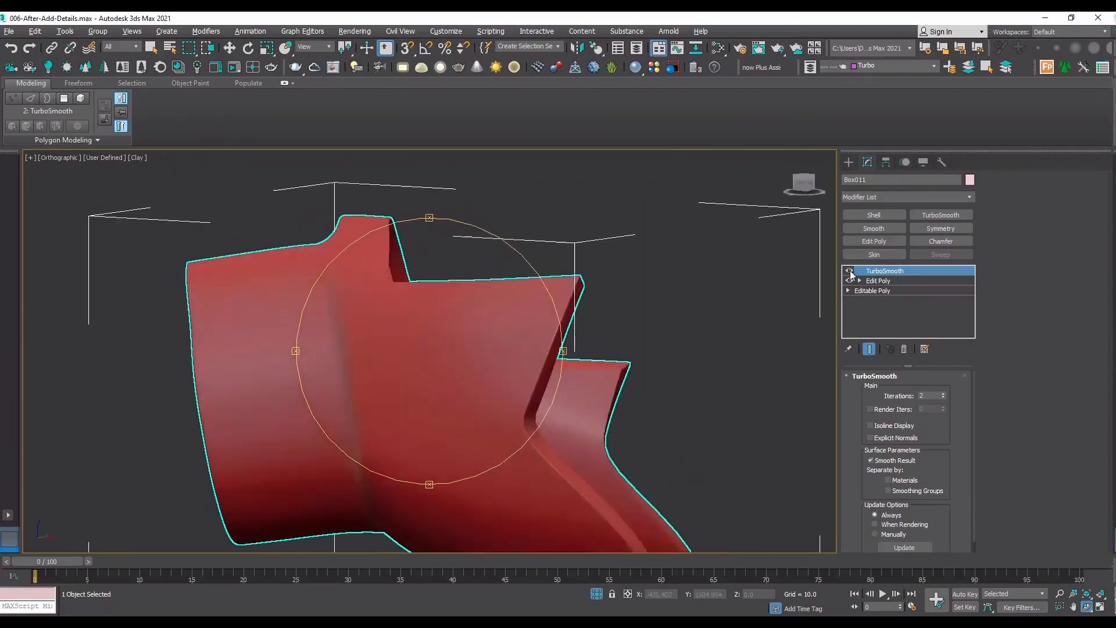
pyautogui.click(850, 270)
pyautogui.press('F4')
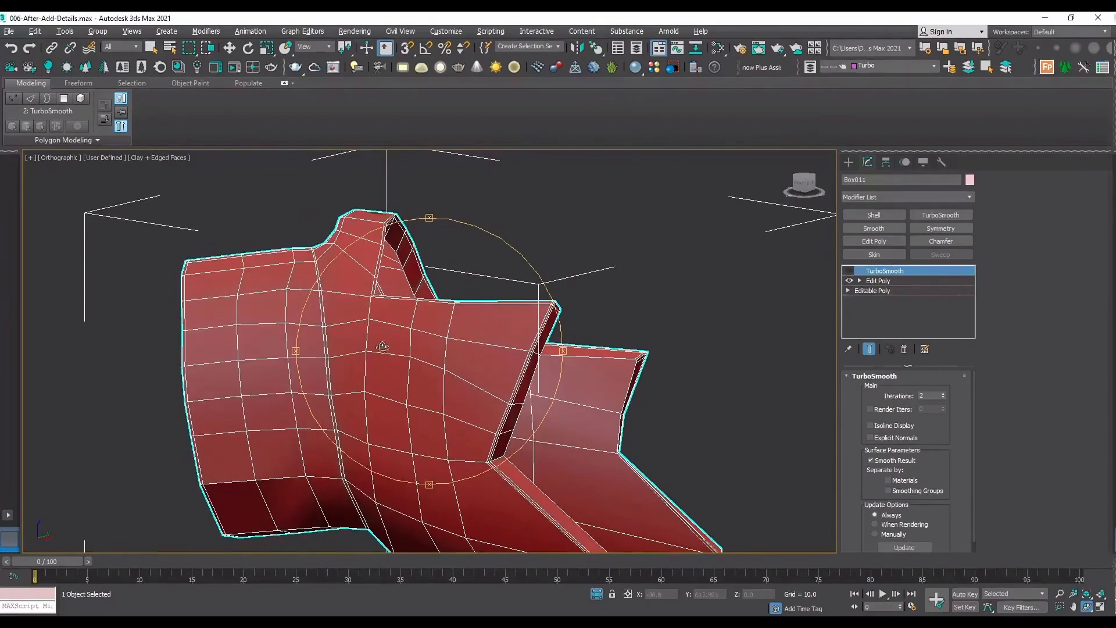
pyautogui.scroll(5, 357, 334)
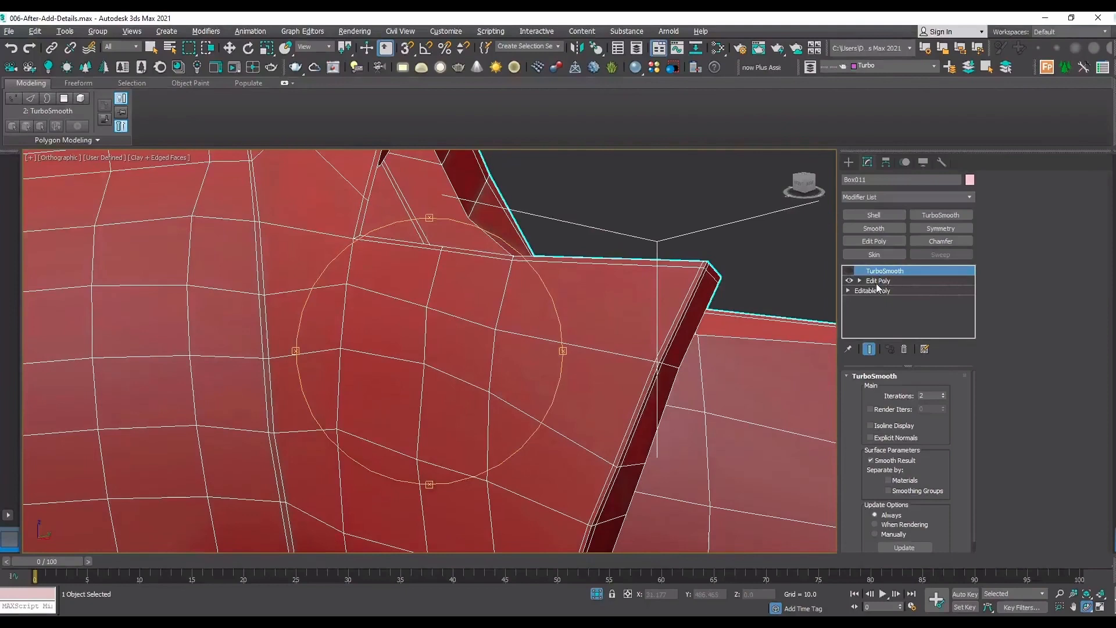
pyautogui.click(877, 281)
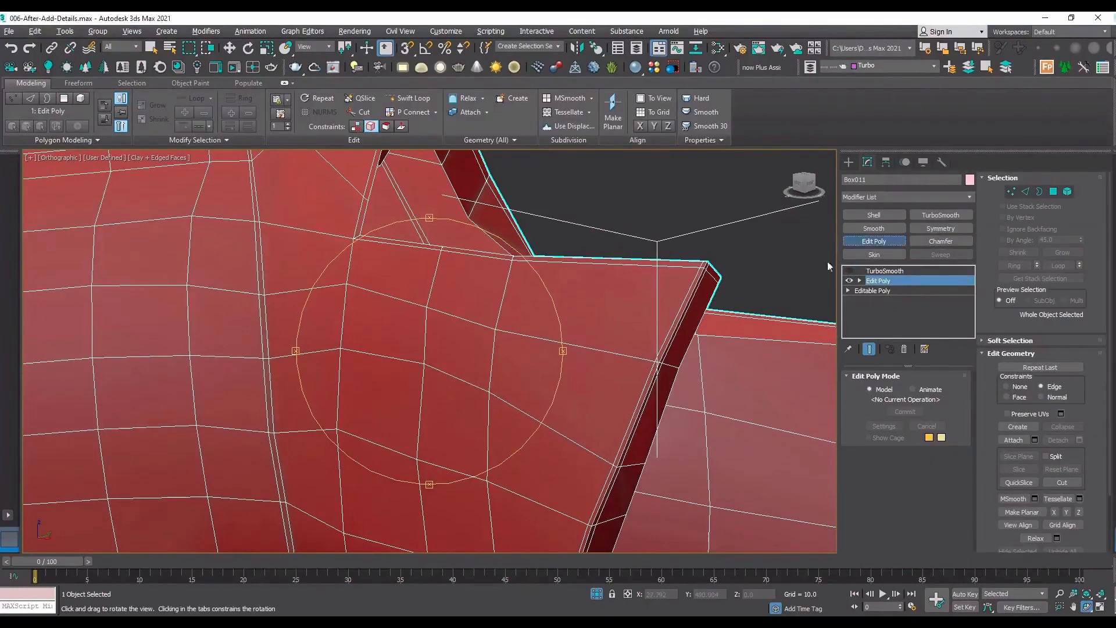
pyautogui.click(874, 240)
pyautogui.press('2')
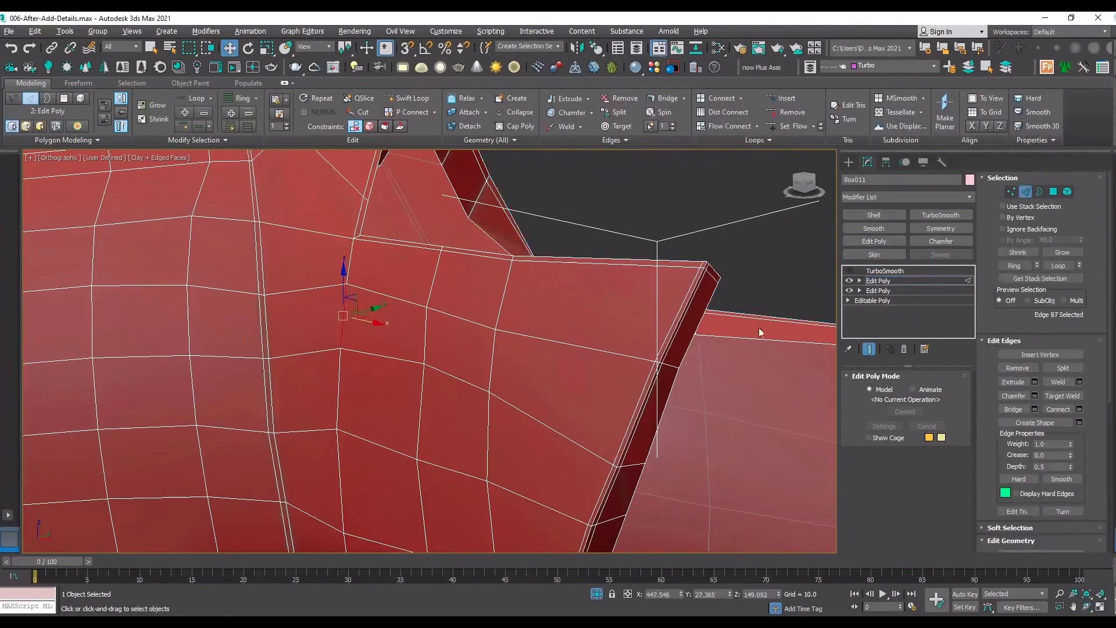
# Slide the two outer cross edges of the flap's two-polygon strip apart under the Edge constraint.
pyautogui.scroll(-3, 1049, 420)
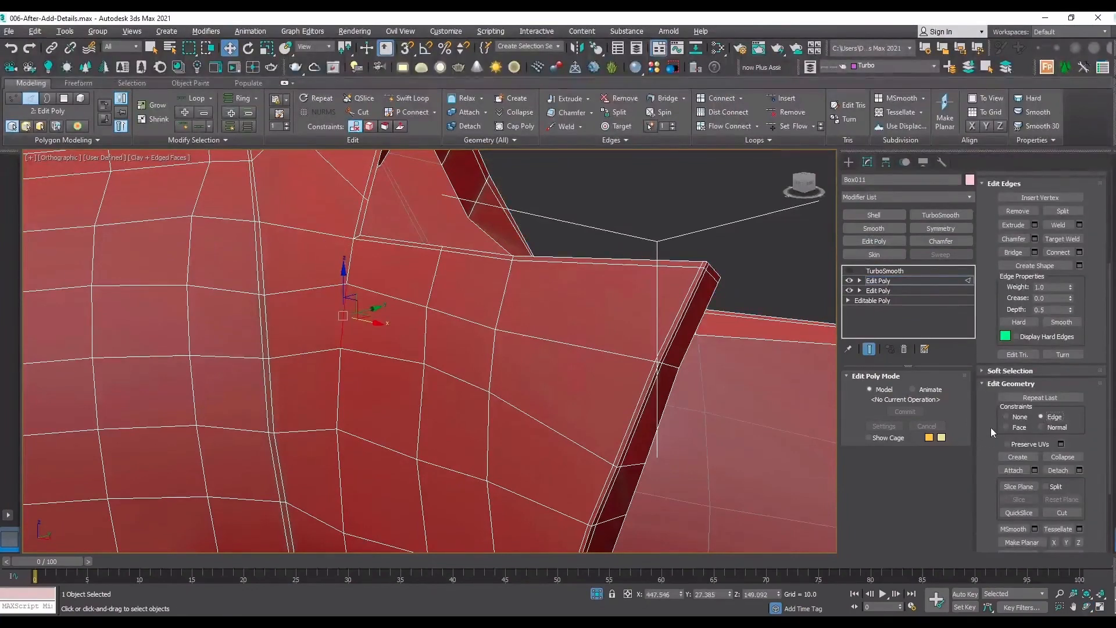
pyautogui.moveTo(365, 321); pyautogui.dragTo(358, 319)
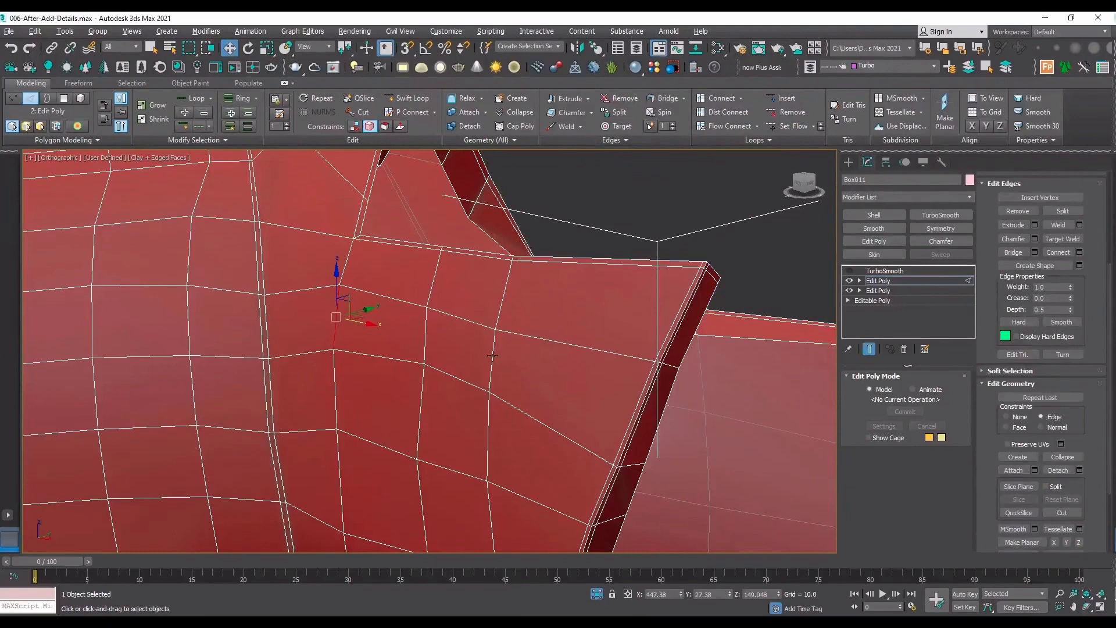
pyautogui.click(493, 355)
pyautogui.moveTo(495, 357); pyautogui.dragTo(504, 354)
# Adjust the strip's lower middle vertex and the two vertices at its end nearest the flap tip along their edges.
pyautogui.press('1')
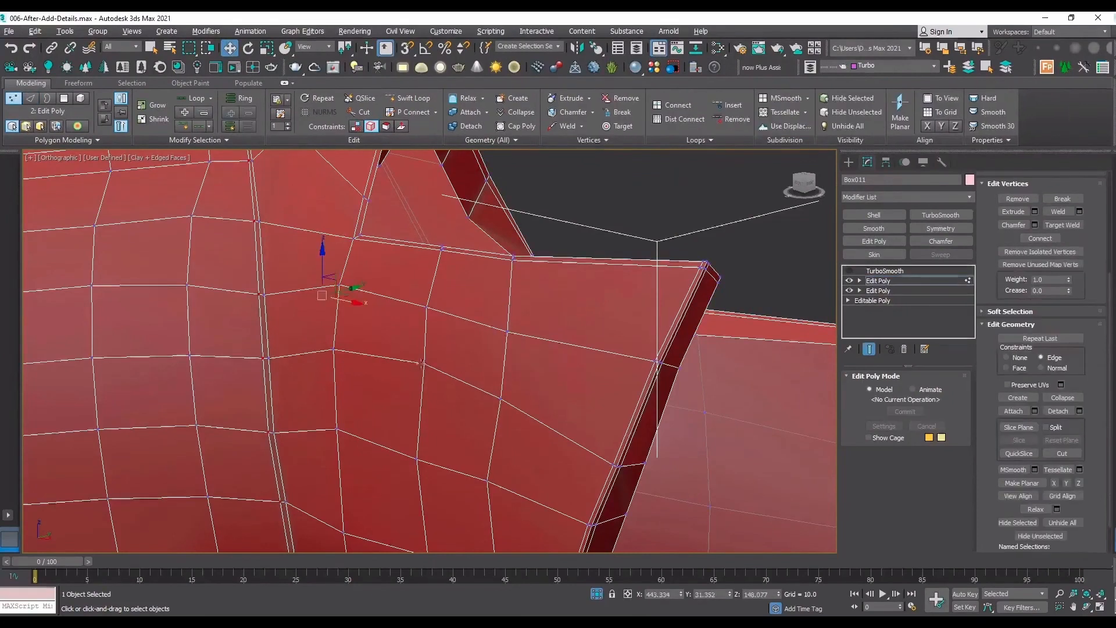
pyautogui.click(423, 371)
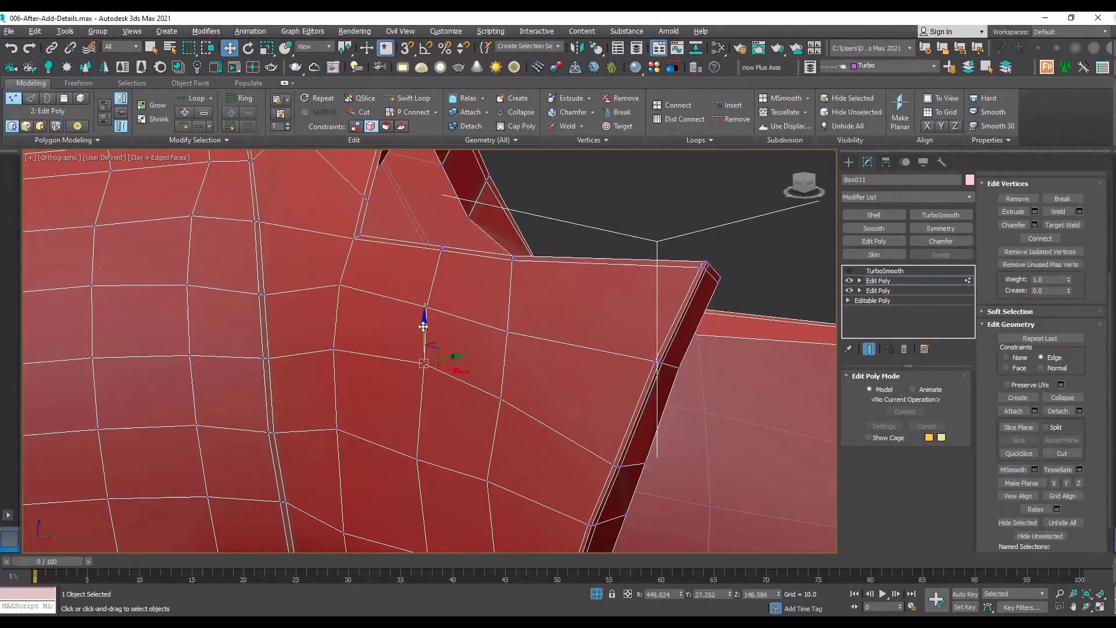
pyautogui.click(509, 330)
pyautogui.moveTo(542, 339); pyautogui.dragTo(553, 341)
pyautogui.click(501, 399)
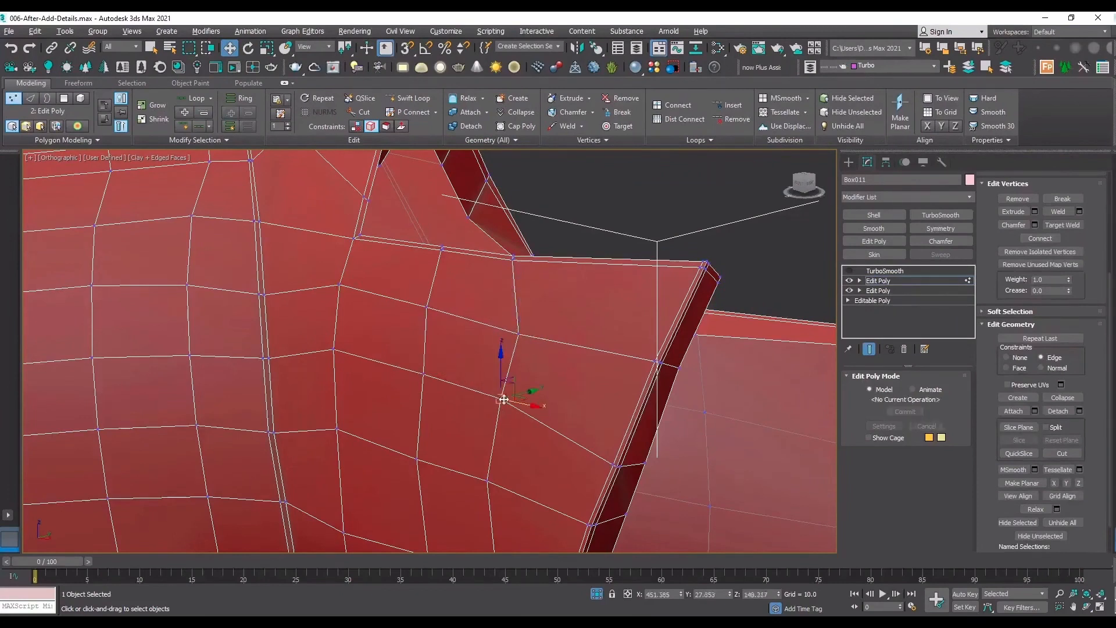
pyautogui.moveTo(503, 399); pyautogui.dragTo(507, 402)
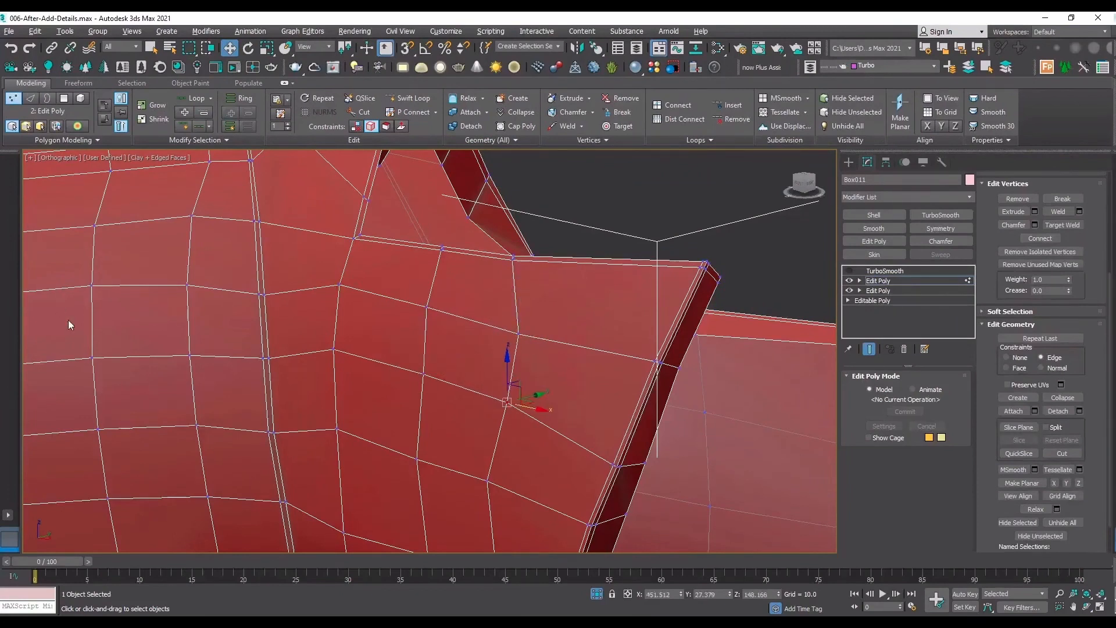
# Slide the strip's end edge closer to the waist and fine-tune the lower middle vertex.
pyautogui.press('2')
pyautogui.click(343, 317)
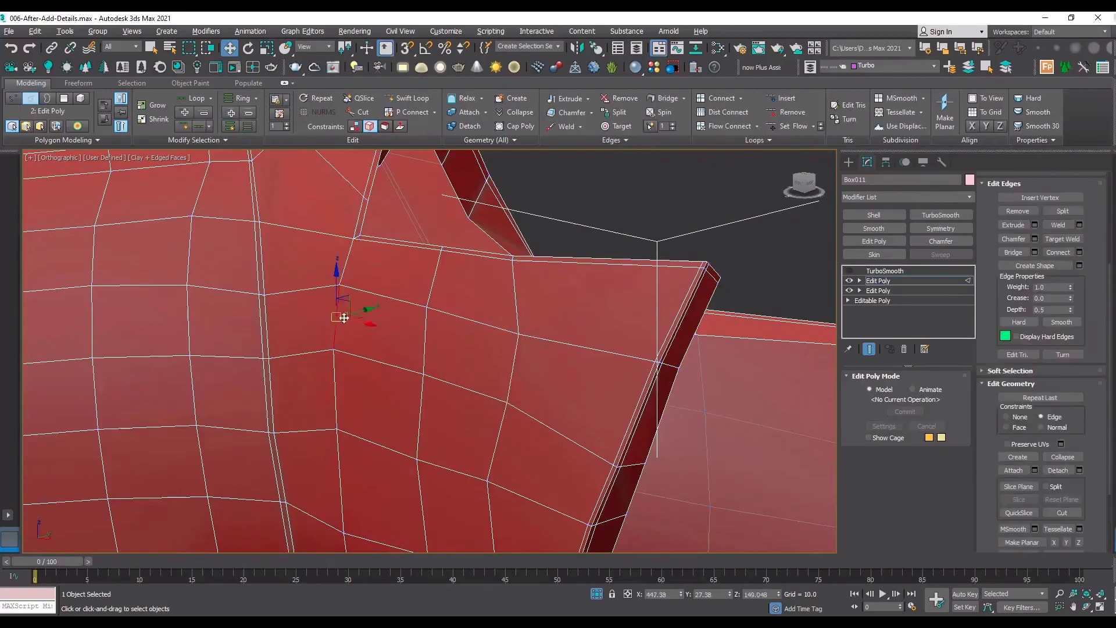
pyautogui.scroll(2, 421, 368)
pyautogui.click(424, 371)
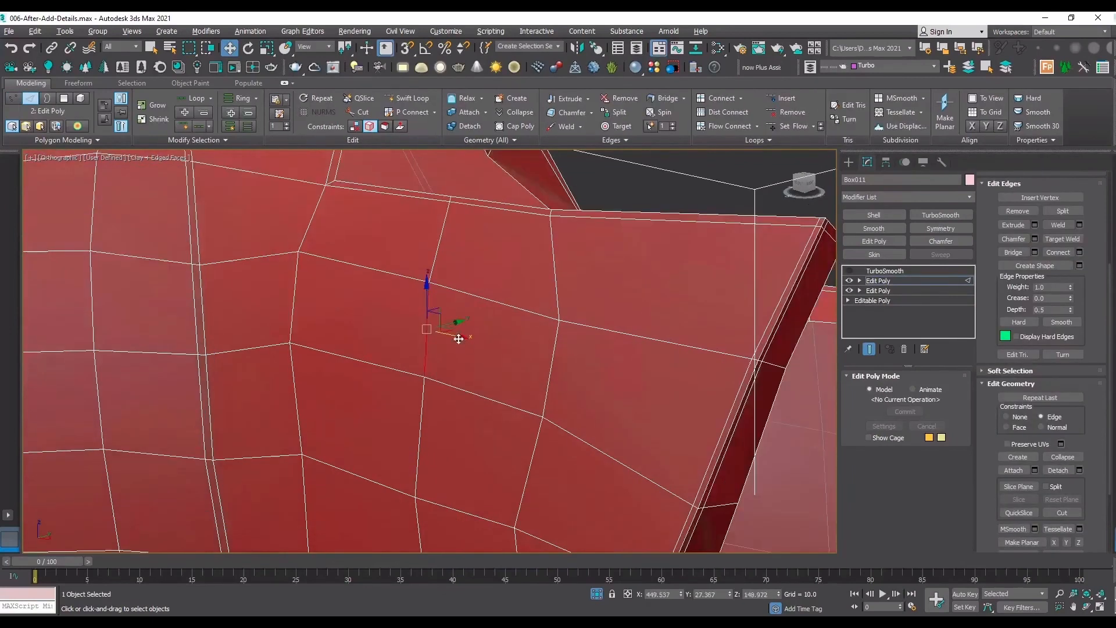
pyautogui.press('1')
pyautogui.click(423, 373)
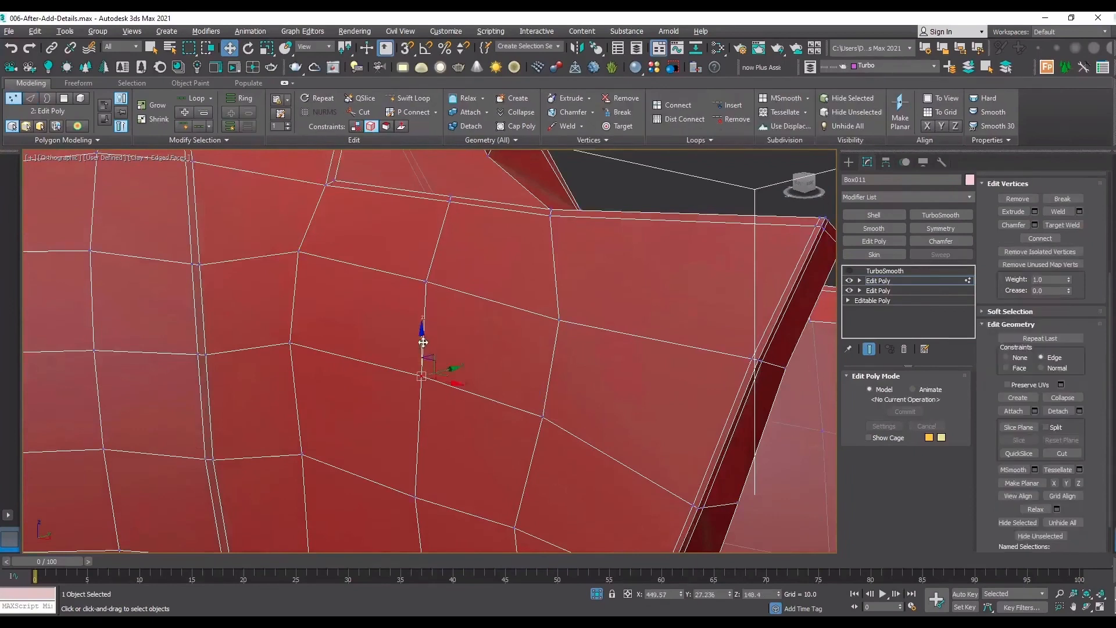
pyautogui.moveTo(423, 342); pyautogui.dragTo(424, 345)
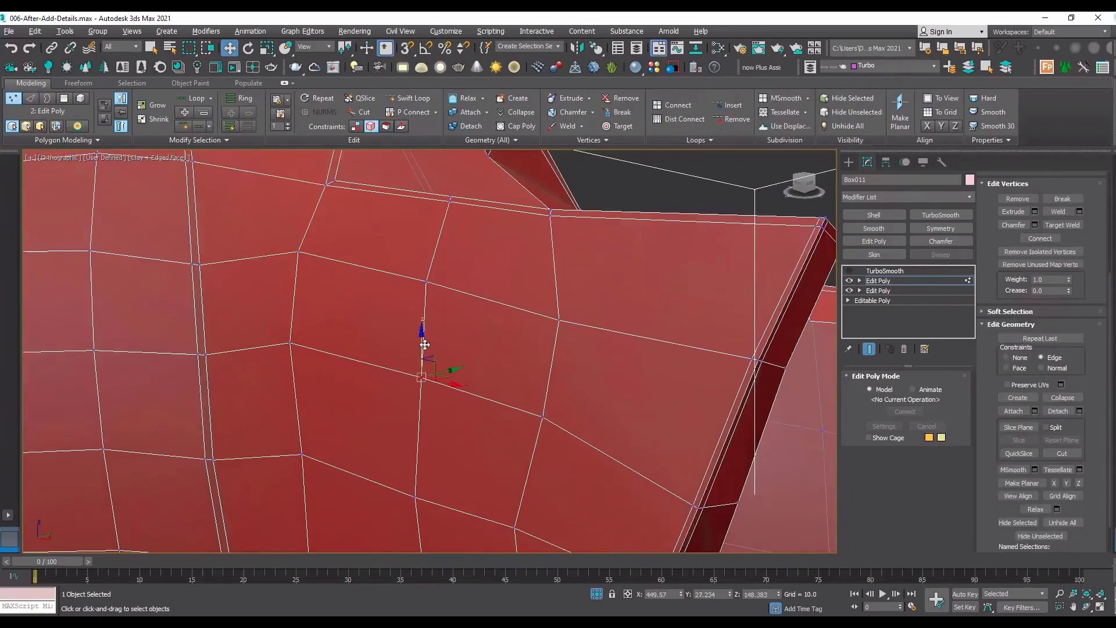
# Add a Swift Loop between the strip and the flap tip, then remove its edges except the segment in line with the strip.
pyautogui.click(422, 96)
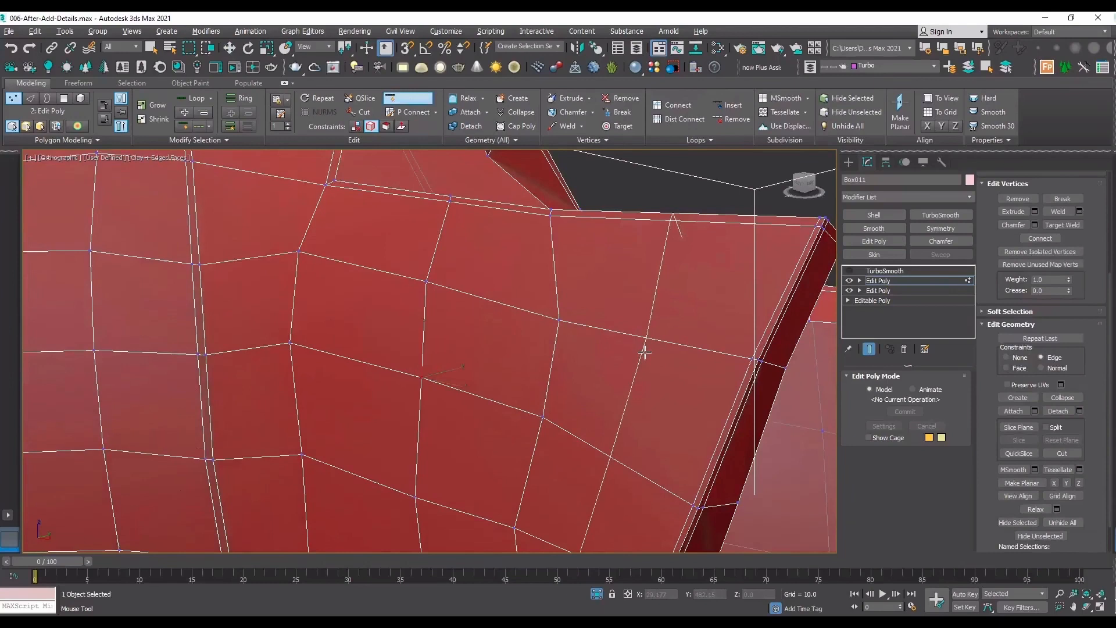
pyautogui.click(644, 352)
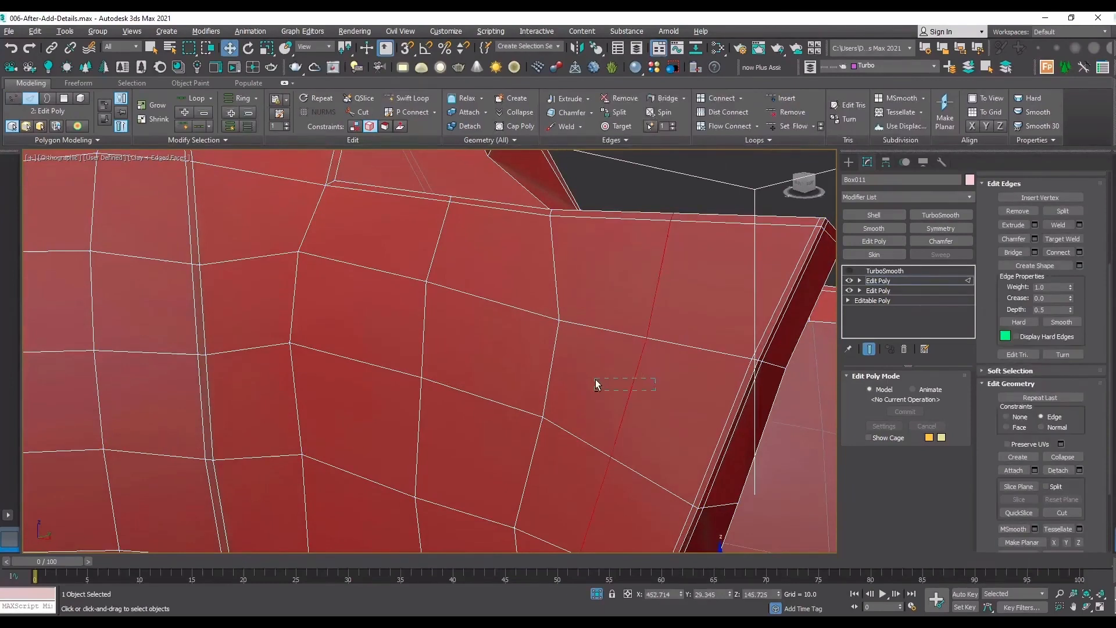
pyautogui.moveTo(596, 381); pyautogui.dragTo(597, 379)
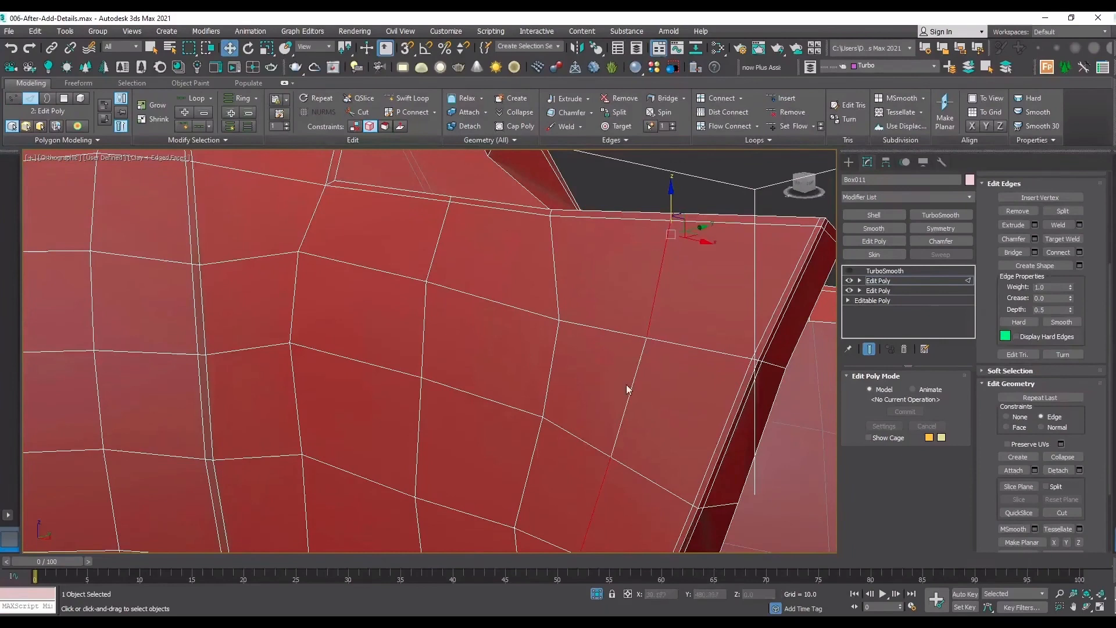
pyautogui.click(1017, 210)
# Reposition the two end vertices of the remaining short edge along the strip's border lines.
pyautogui.press('1')
pyautogui.click(611, 457)
pyautogui.moveTo(620, 432); pyautogui.dragTo(624, 416)
pyautogui.moveTo(647, 338); pyautogui.dragTo(645, 344)
# Slide the short edge closer to the neighbouring cross edge and fine-tune its lower vertex, undoing the unwanted moves.
pyautogui.press('2')
pyautogui.click(631, 388)
pyautogui.moveTo(663, 400); pyautogui.dragTo(633, 392)
pyautogui.hotkey('ctrl', 'z')
pyautogui.hotkey('ctrl', 'z')
pyautogui.click(631, 393)
pyautogui.press('1')
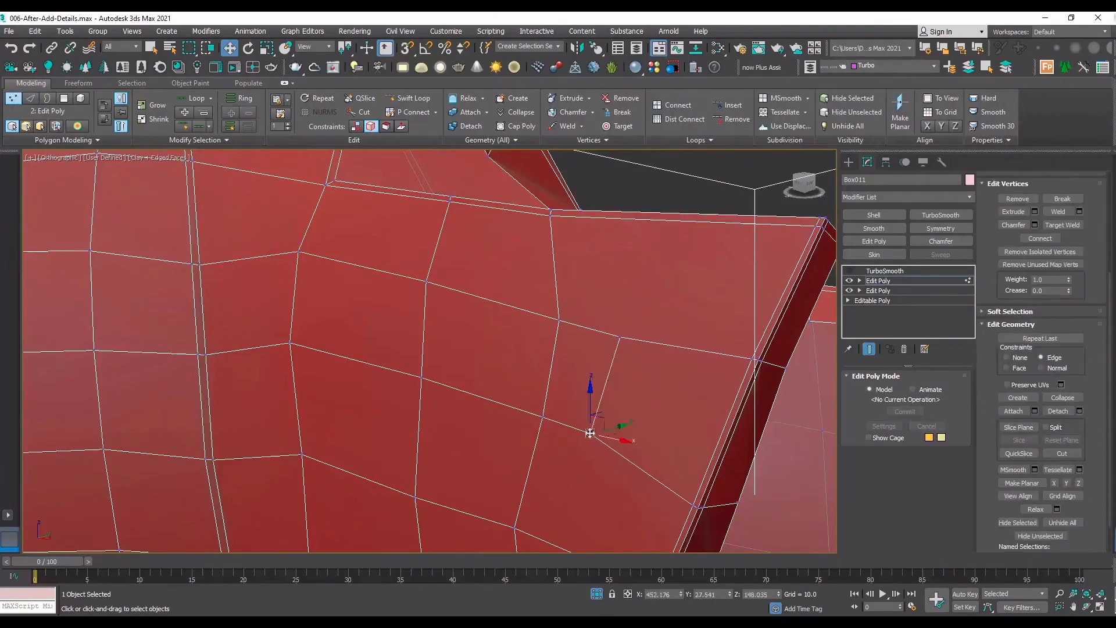
pyautogui.click(591, 431)
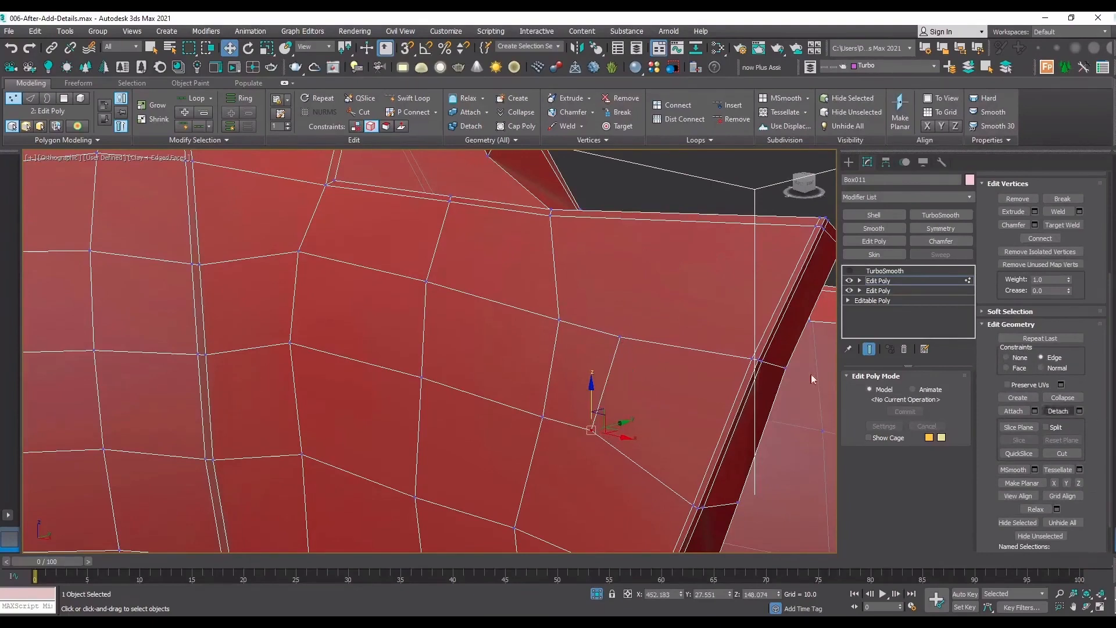
# Select the strip's three adjoining polygons and shade the selected faces to check the outline.
pyautogui.press('4')
pyautogui.click(552, 367)
pyautogui.keyDown('ctrl'); pyautogui.click(454, 319); pyautogui.keyUp('ctrl')
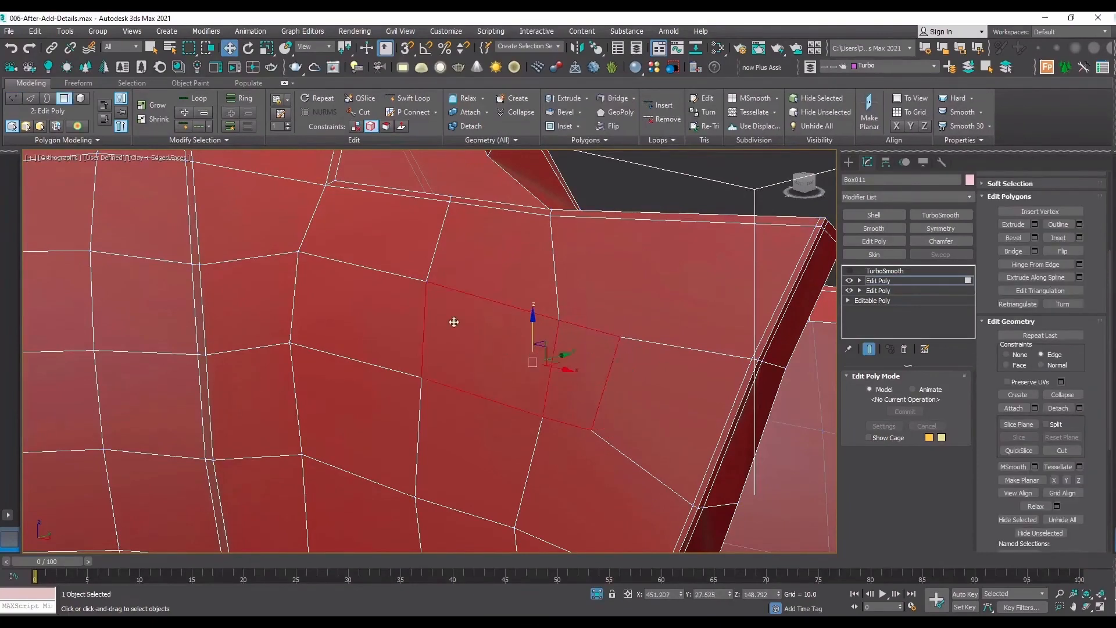
pyautogui.keyDown('ctrl'); pyautogui.click(357, 323); pyautogui.keyUp('ctrl')
pyautogui.press('F2')
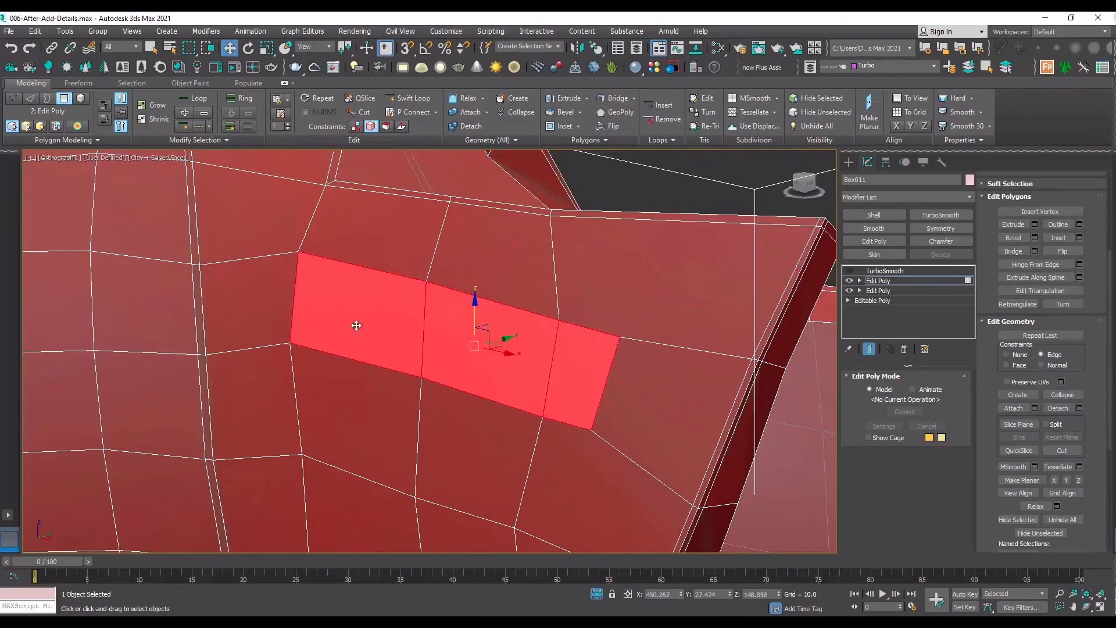
# Nudge the vertices along the strip's upper and lower borders and at its short end to straighten the outline.
pyautogui.click(1088, 608)
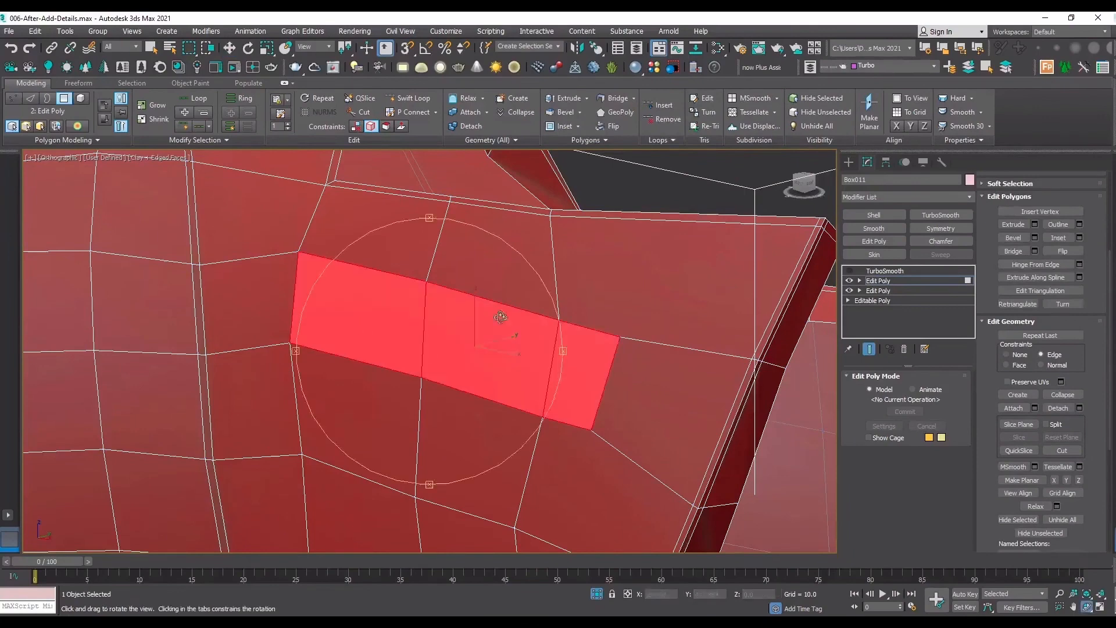
pyautogui.moveTo(500, 317); pyautogui.dragTo(540, 320)
pyautogui.rightClick(541, 320)
pyautogui.press('1')
pyautogui.click(404, 292)
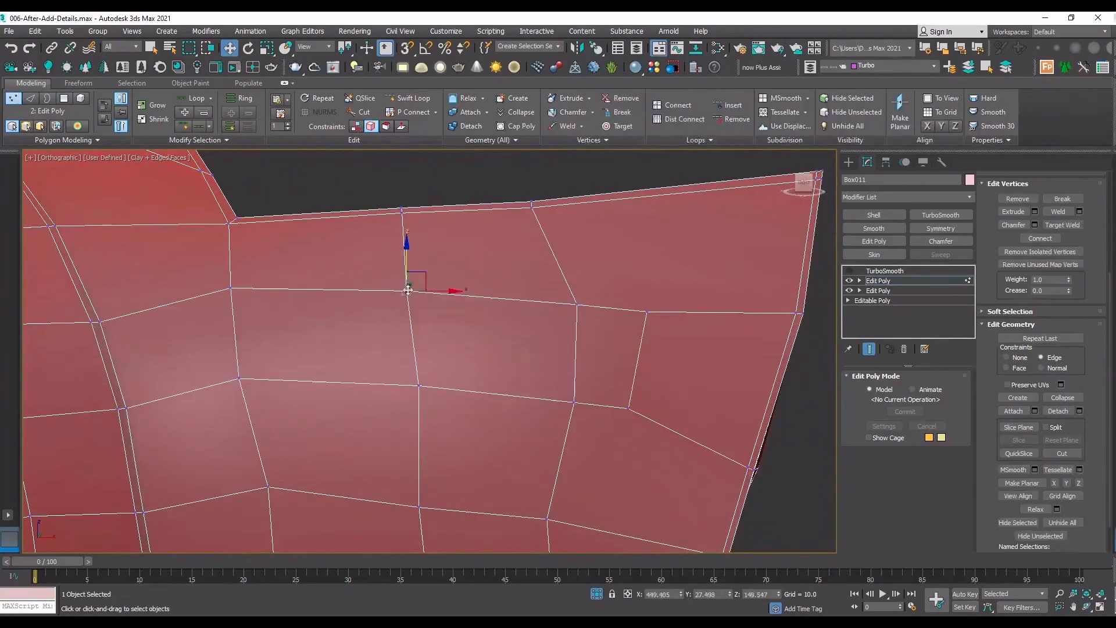
pyautogui.click(418, 386)
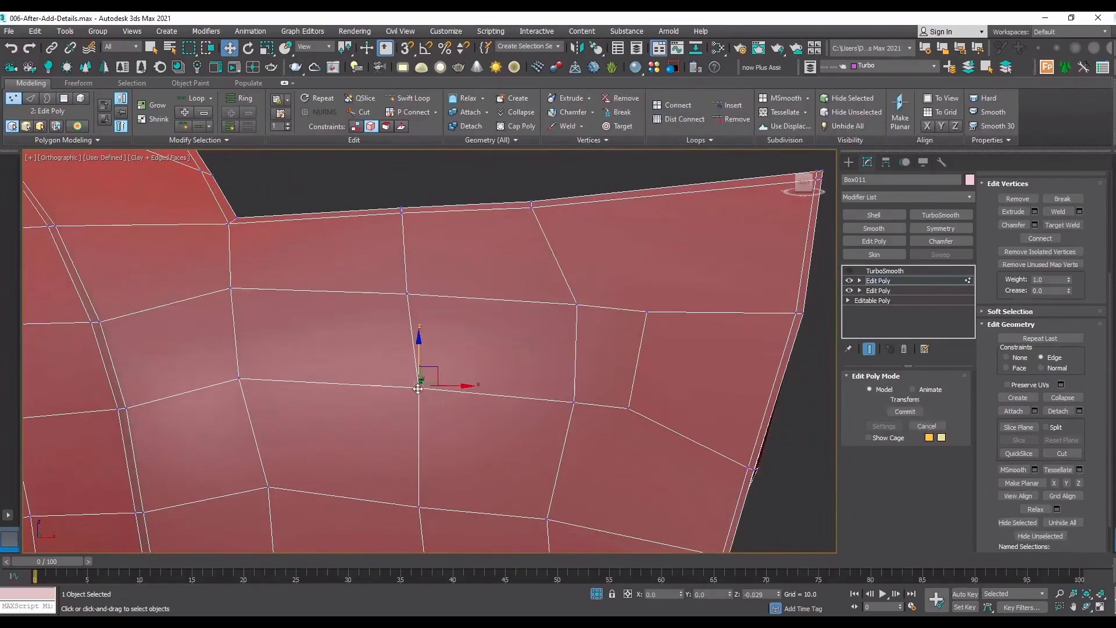
pyautogui.click(647, 311)
pyautogui.click(629, 409)
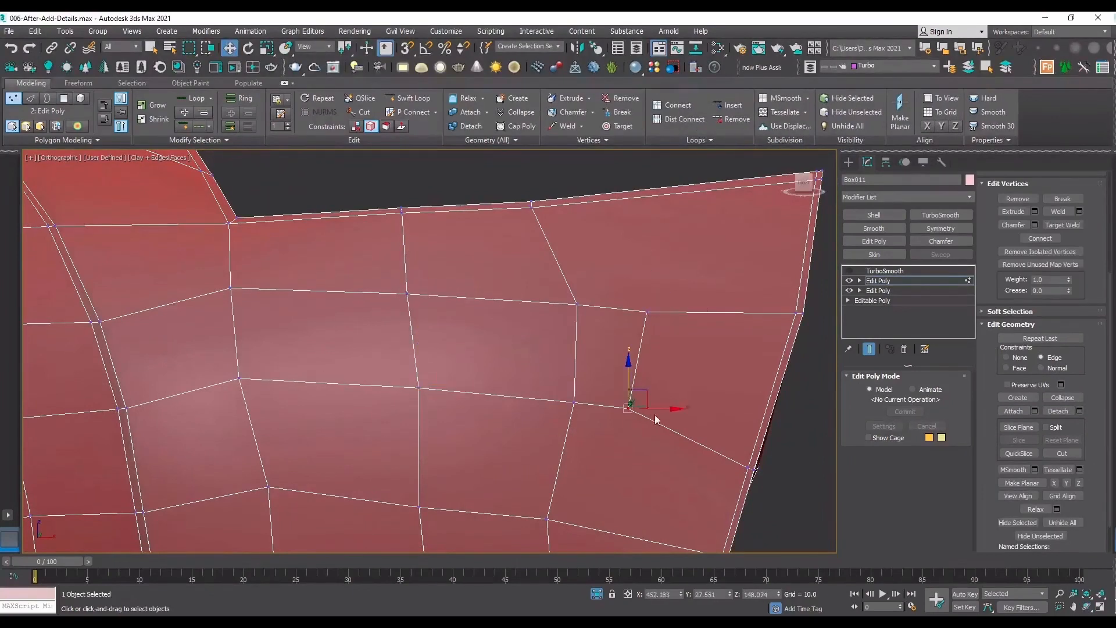
pyautogui.moveTo(665, 408); pyautogui.dragTo(640, 375)
# Select the straightened strip's three polygons again for extruding.
pyautogui.press('4')
pyautogui.click(367, 313)
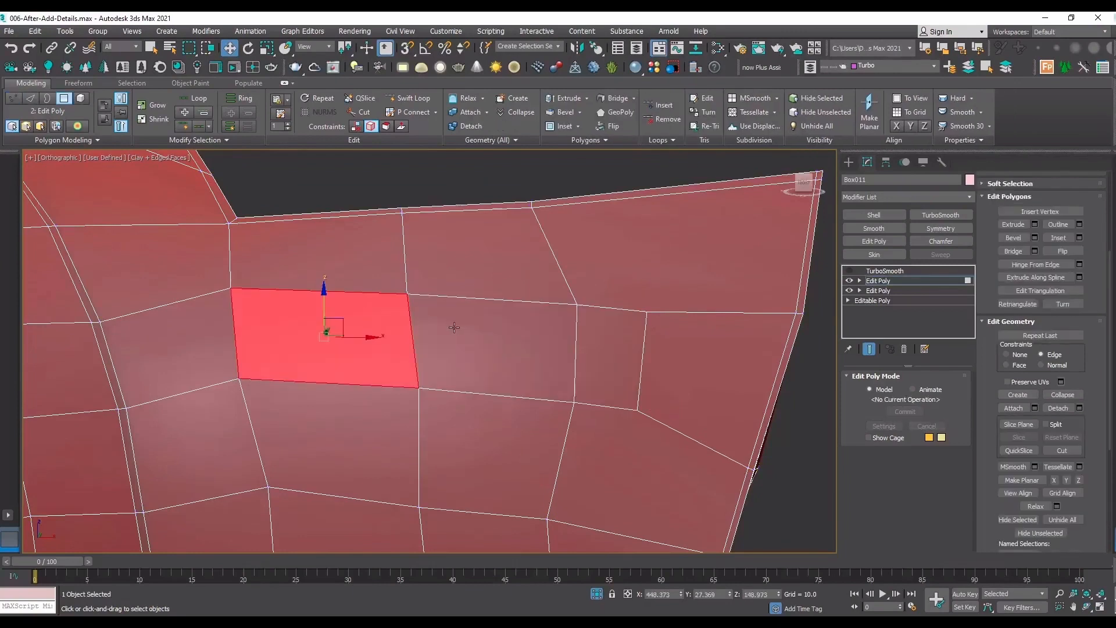
pyautogui.keyDown('ctrl'); pyautogui.click(454, 327); pyautogui.keyUp('ctrl')
pyautogui.keyDown('ctrl'); pyautogui.click(631, 366); pyautogui.keyUp('ctrl')
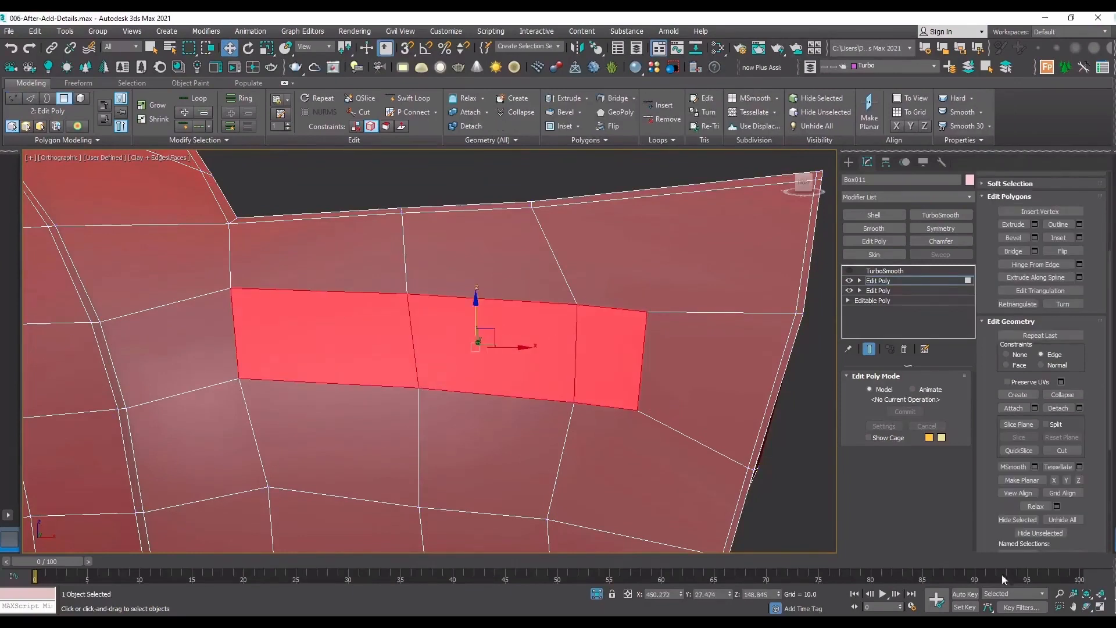
pyautogui.click(1089, 606)
pyautogui.moveTo(426, 317); pyautogui.dragTo(378, 329)
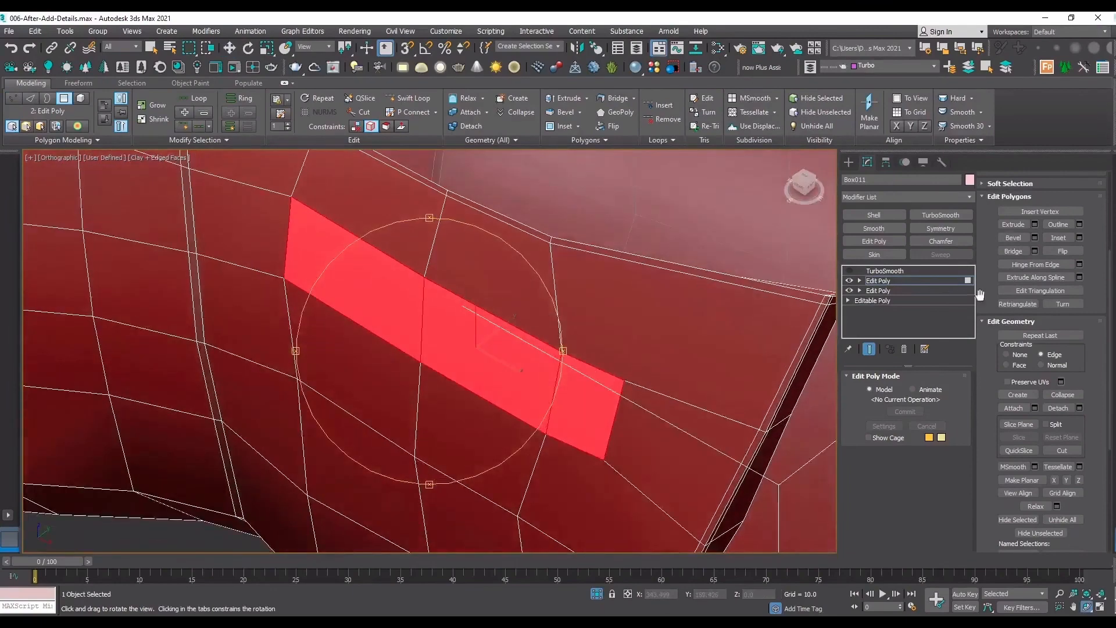
# Try to extrude the three selected polygons inward with a height of about -0.612.
pyautogui.click(1035, 224)
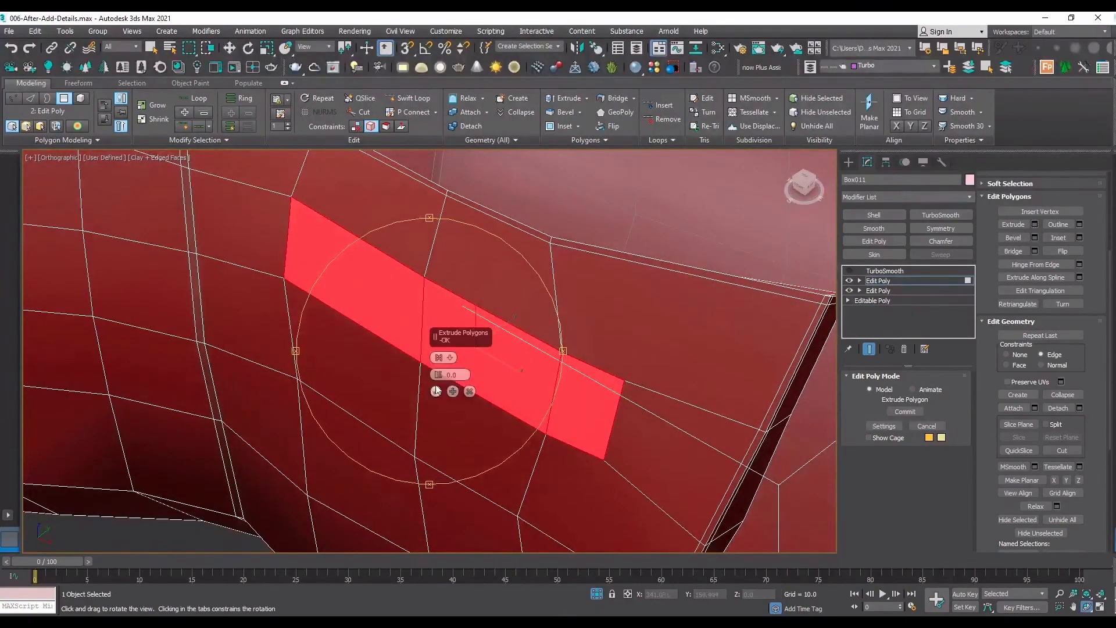
pyautogui.moveTo(438, 374); pyautogui.dragTo(429, 420)
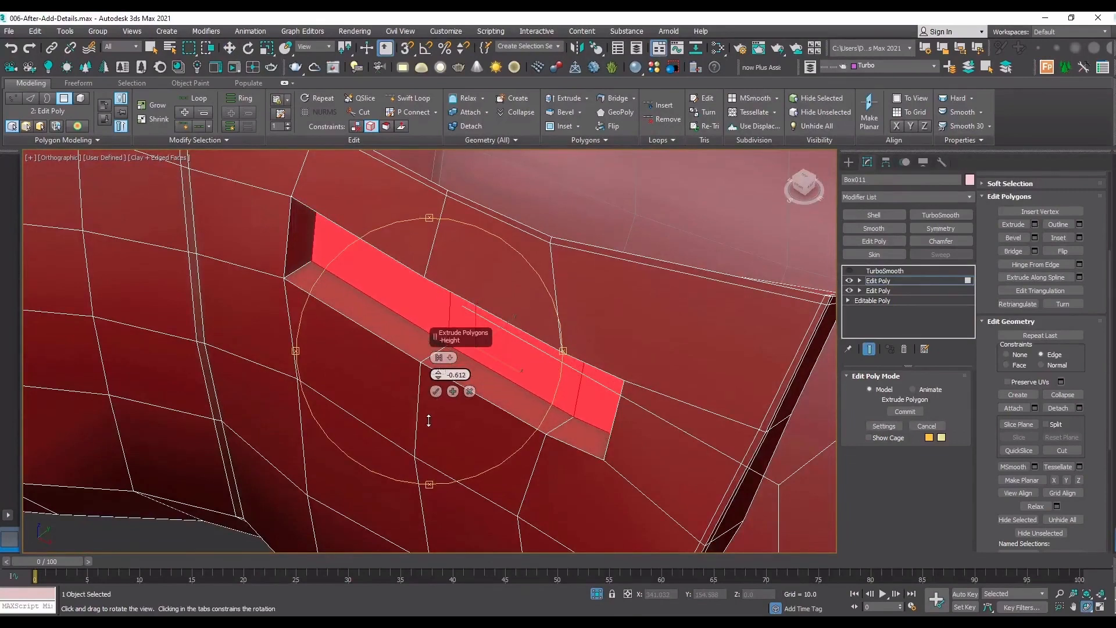
pyautogui.click(436, 392)
# Extrude the strip's three selected polygons inward with a height of -0.444 to form a recess.
pyautogui.moveTo(481, 392); pyautogui.dragTo(573, 314)
pyautogui.click(1035, 225)
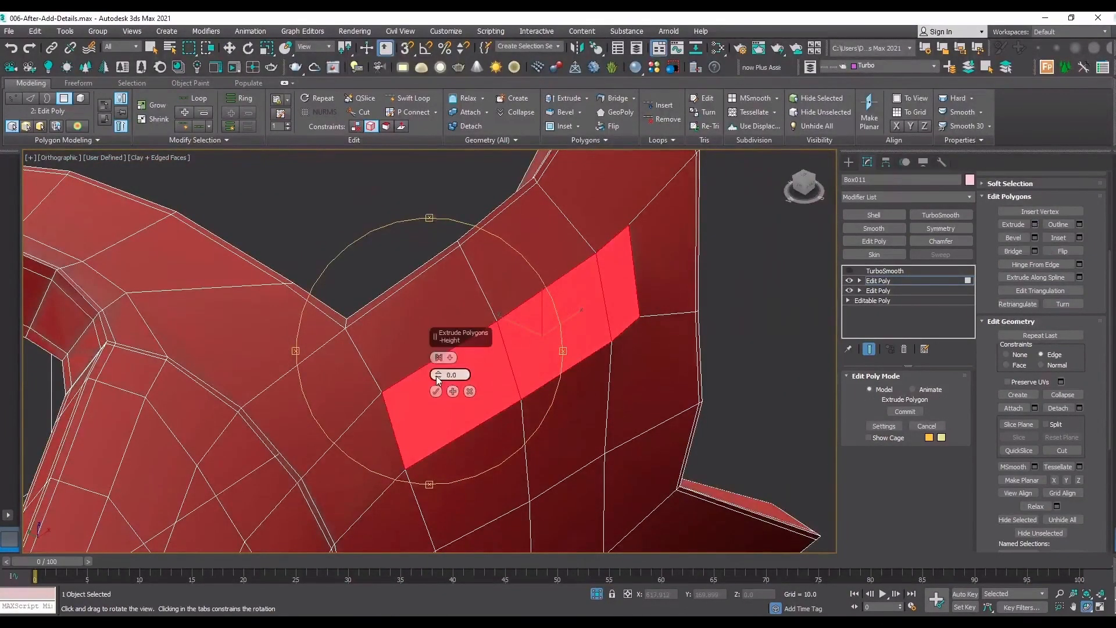
pyautogui.moveTo(438, 377); pyautogui.dragTo(459, 408)
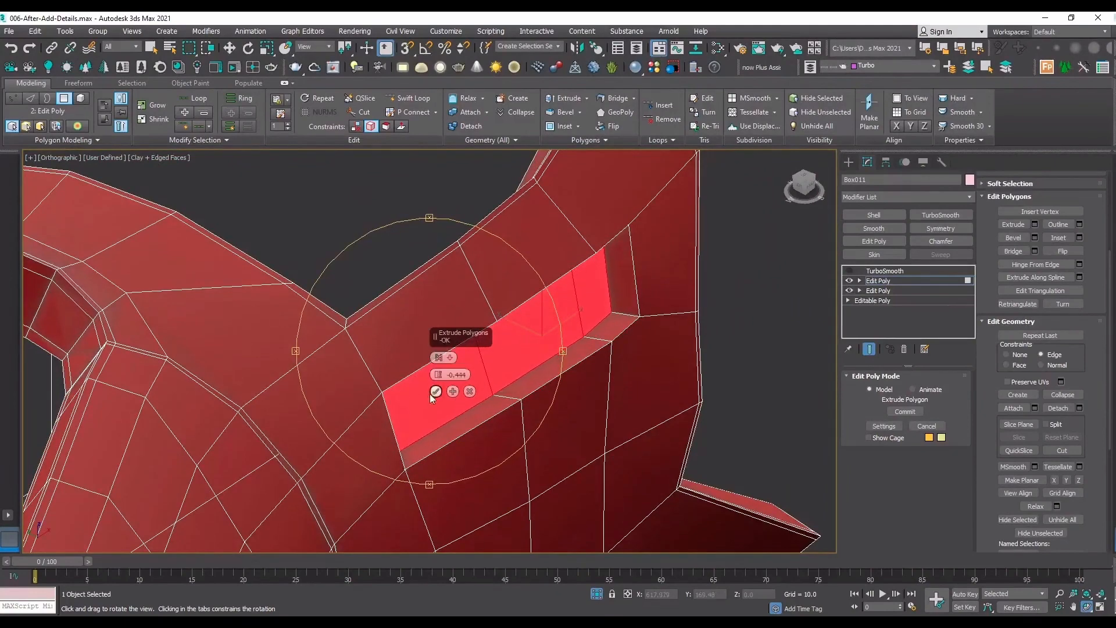
pyautogui.click(436, 391)
# In wireframe display, Target Weld the recess floor's two corners at the flap-tip end onto the matching rim corners.
pyautogui.keyDown('alt'); pyautogui.moveTo(452, 388); pyautogui.dragTo(571, 331, button='middle'); pyautogui.keyUp('alt')
pyautogui.press('1')
pyautogui.press('F3')
pyautogui.click(592, 333)
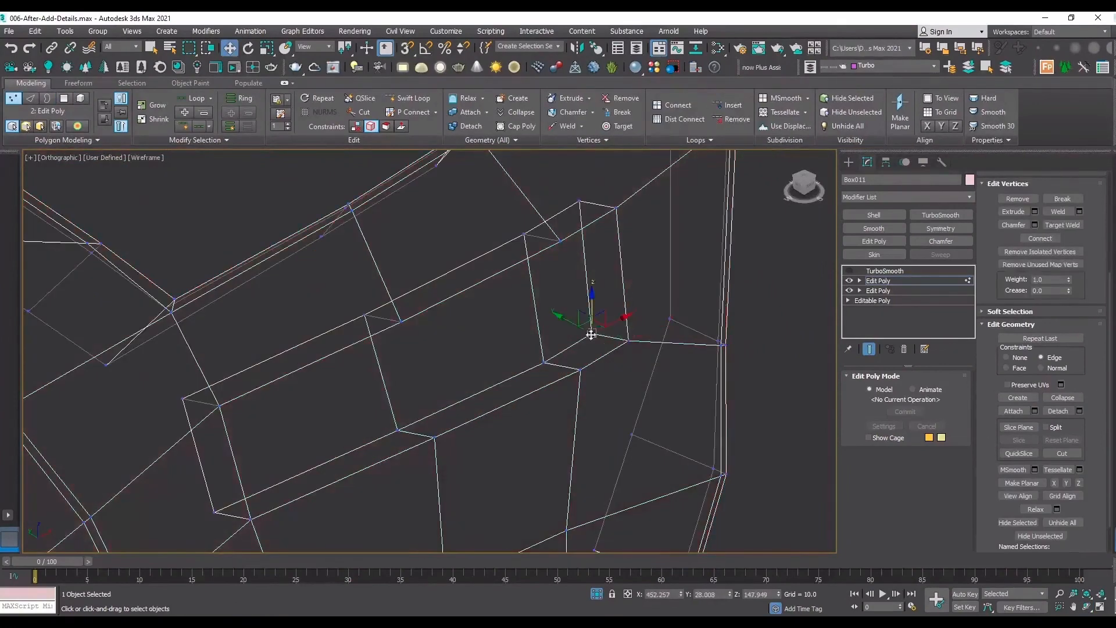
pyautogui.click(1063, 226)
pyautogui.click(627, 341)
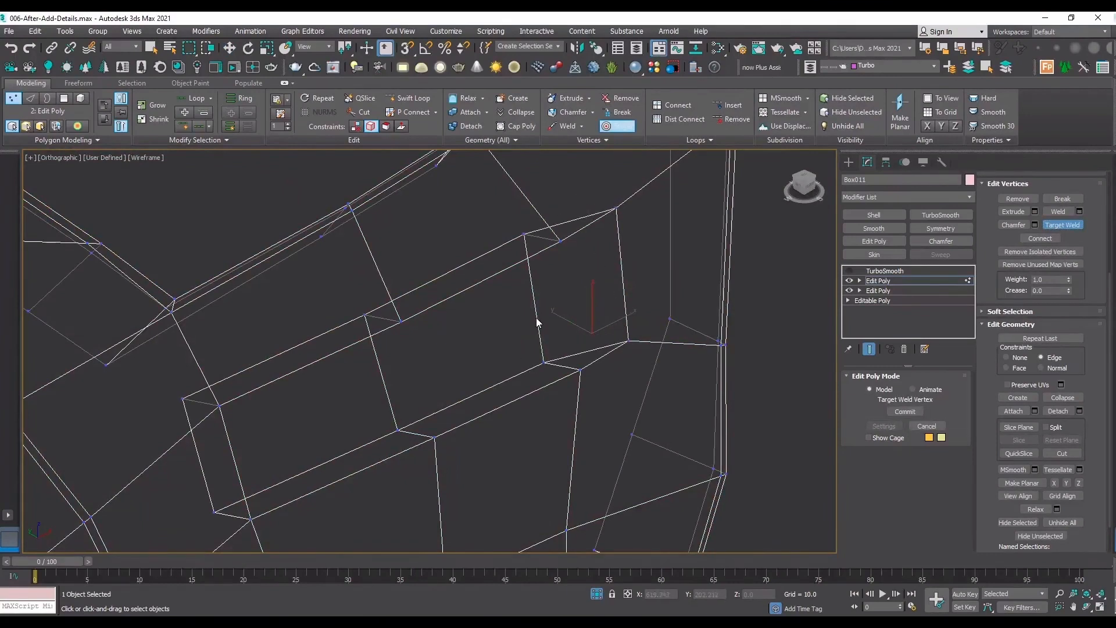
# Slide the recess floor's two cross edges slightly toward the flap tip along their adjoining edges, using the edge constraint.
pyautogui.press('w')
pyautogui.press('2')
pyautogui.click(537, 321)
pyautogui.press('s')
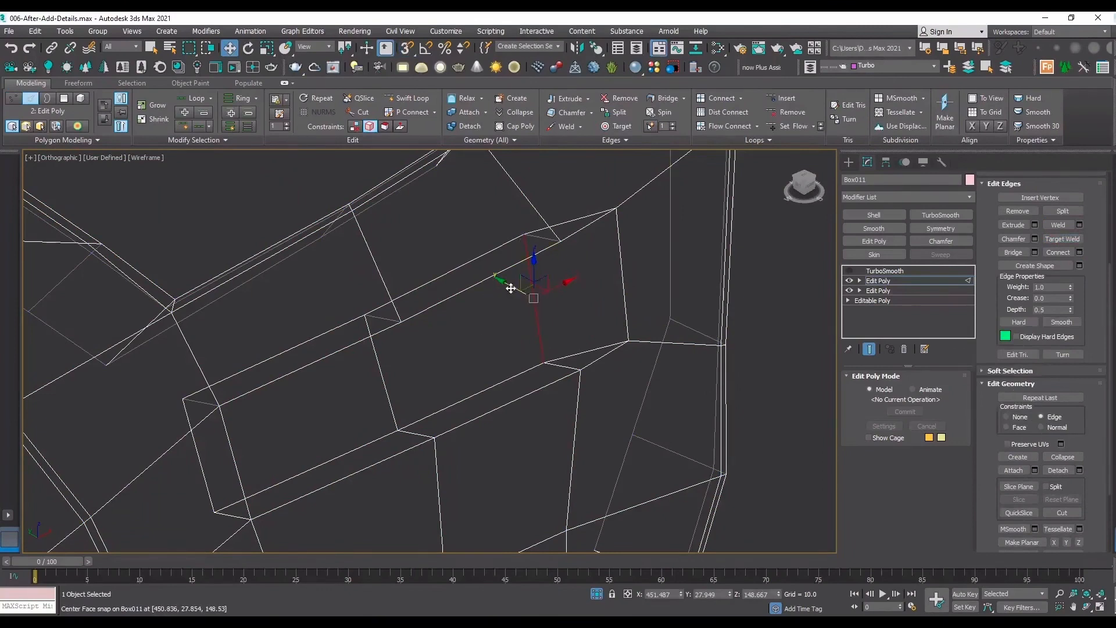
pyautogui.moveTo(510, 288); pyautogui.dragTo(523, 291)
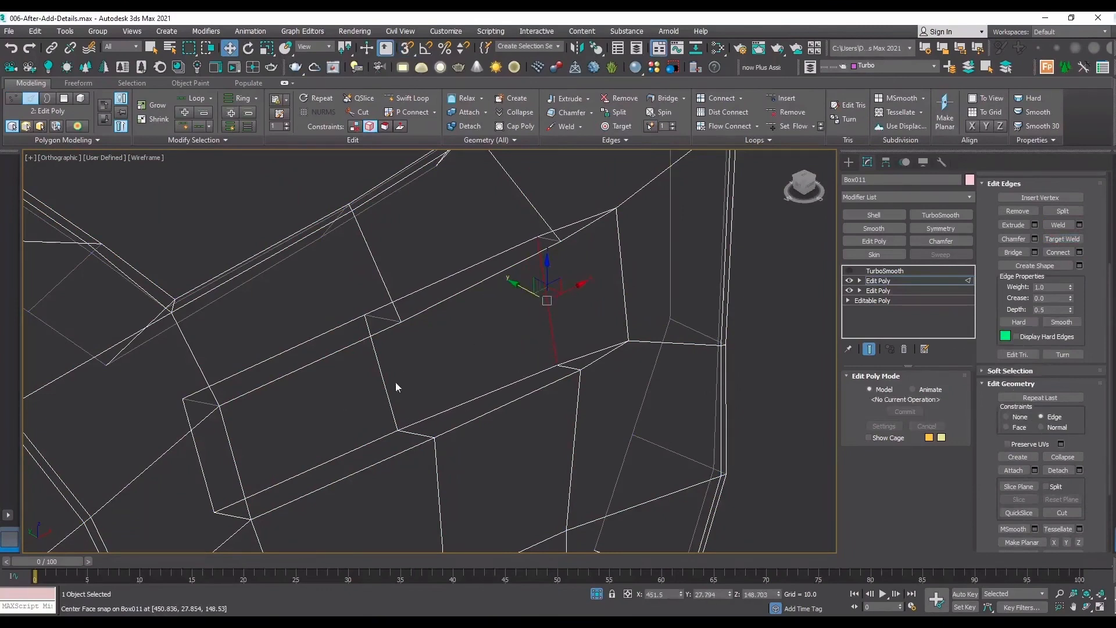
pyautogui.moveTo(384, 382); pyautogui.dragTo(405, 388)
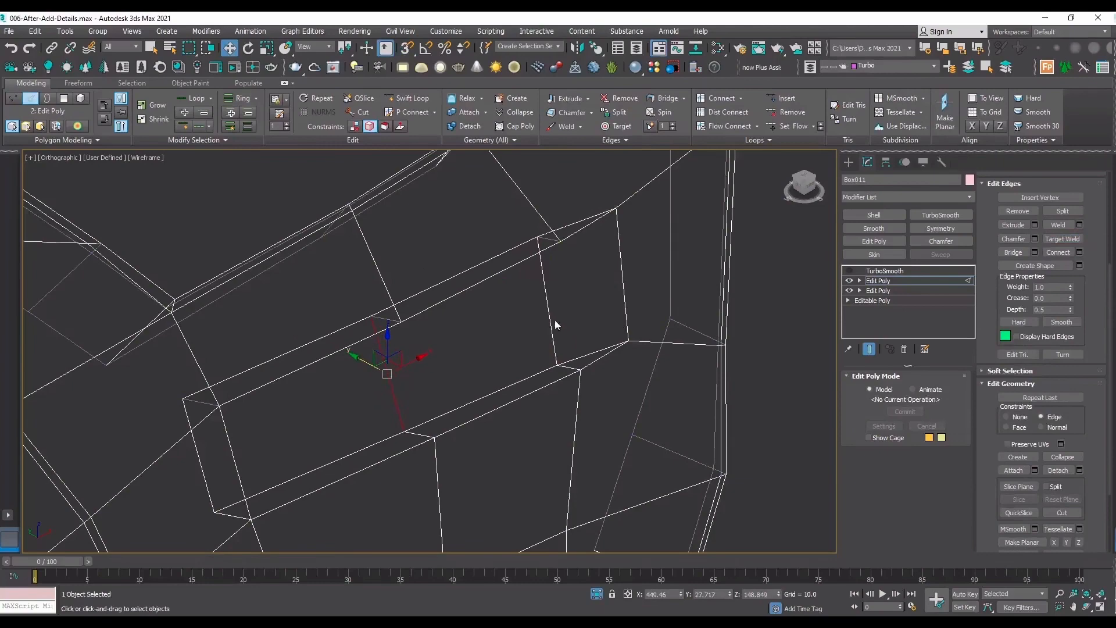
pyautogui.moveTo(551, 321); pyautogui.dragTo(561, 320)
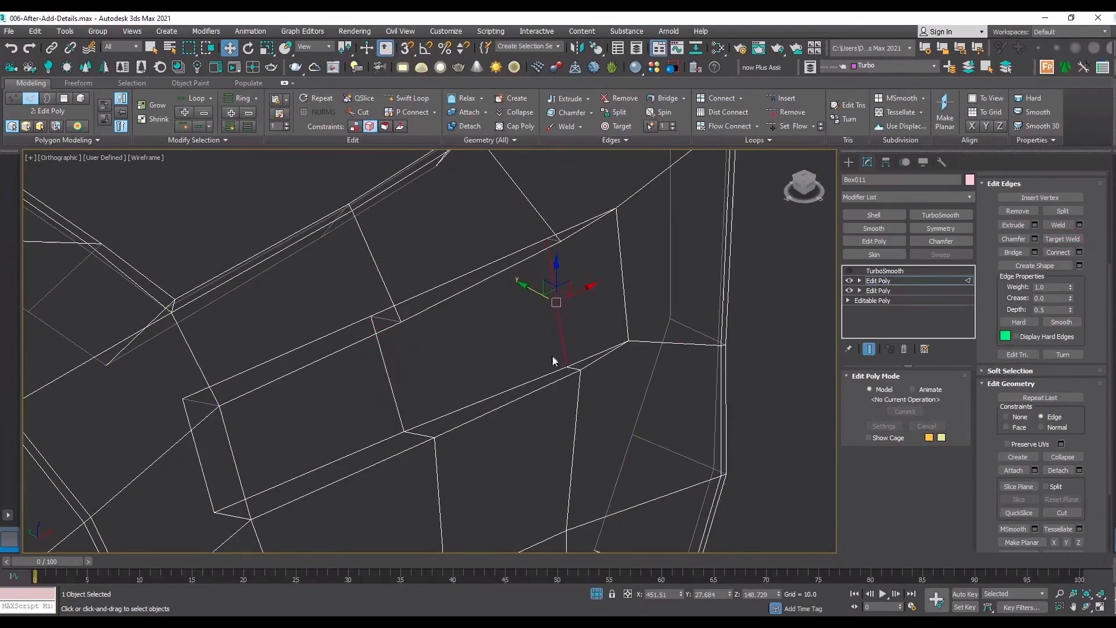
# Preview the recess on the shaded sleeve with TurboSmooth enabled and the edged faces hidden.
pyautogui.press('F3')
pyautogui.click(1087, 607)
pyautogui.scroll(-3, 487, 334)
pyautogui.moveTo(487, 334)
pyautogui.mouseDown()
pyautogui.moveTo(372, 349)
pyautogui.moveTo(285, 279)
pyautogui.moveTo(327, 260)
pyautogui.moveTo(318, 320)
pyautogui.mouseUp()
pyautogui.click(854, 269)
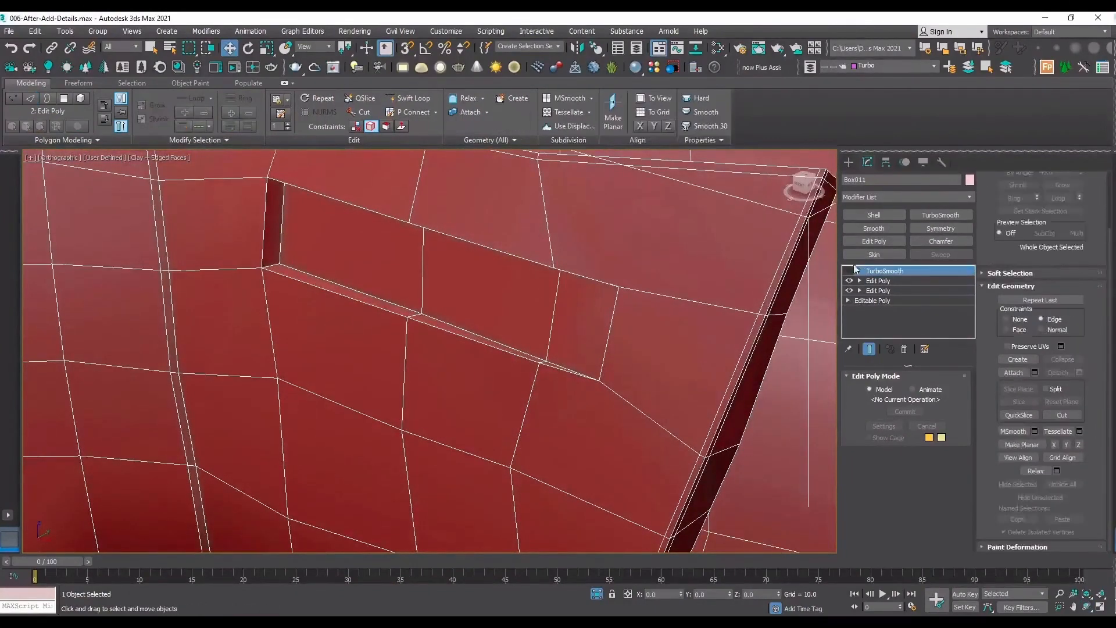
pyautogui.click(851, 271)
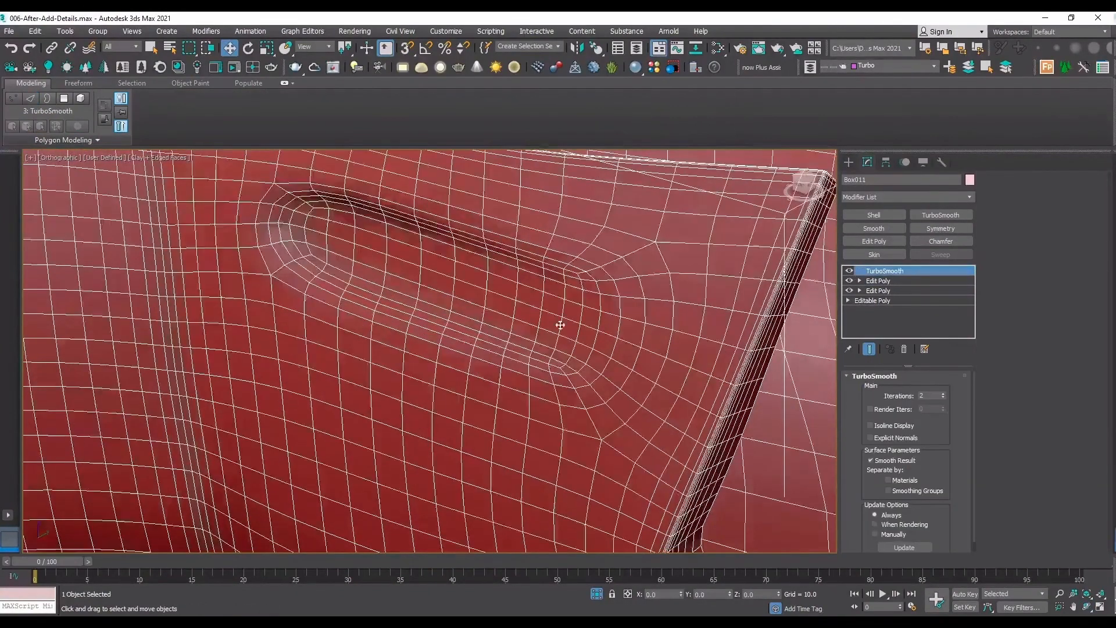
pyautogui.press('F4')
pyautogui.scroll(-5, 371, 342)
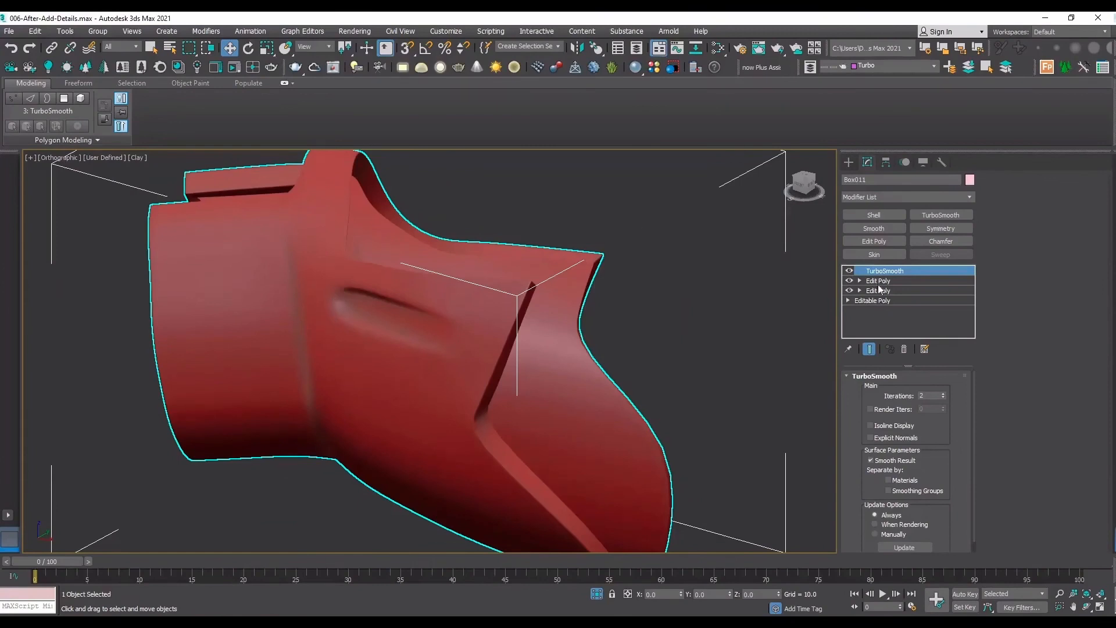
# With TurboSmooth off and edges shown, add Swift Loop support loops inside and outside the recess's blunt end and outside both long sides.
pyautogui.click(849, 270)
pyautogui.scroll(5, 253, 306)
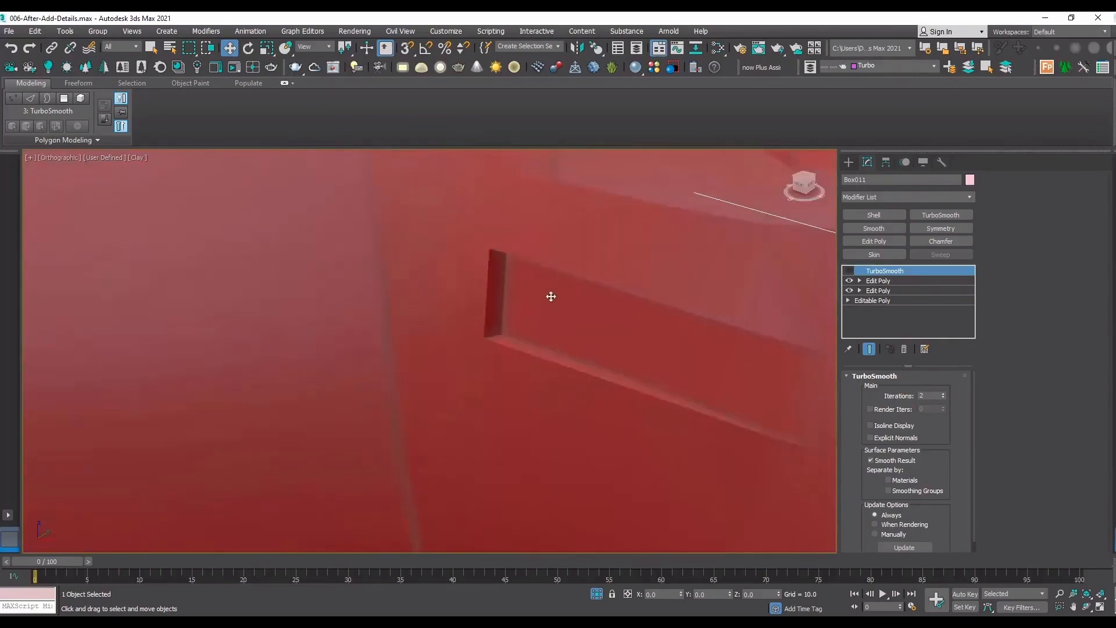
pyautogui.press('F4')
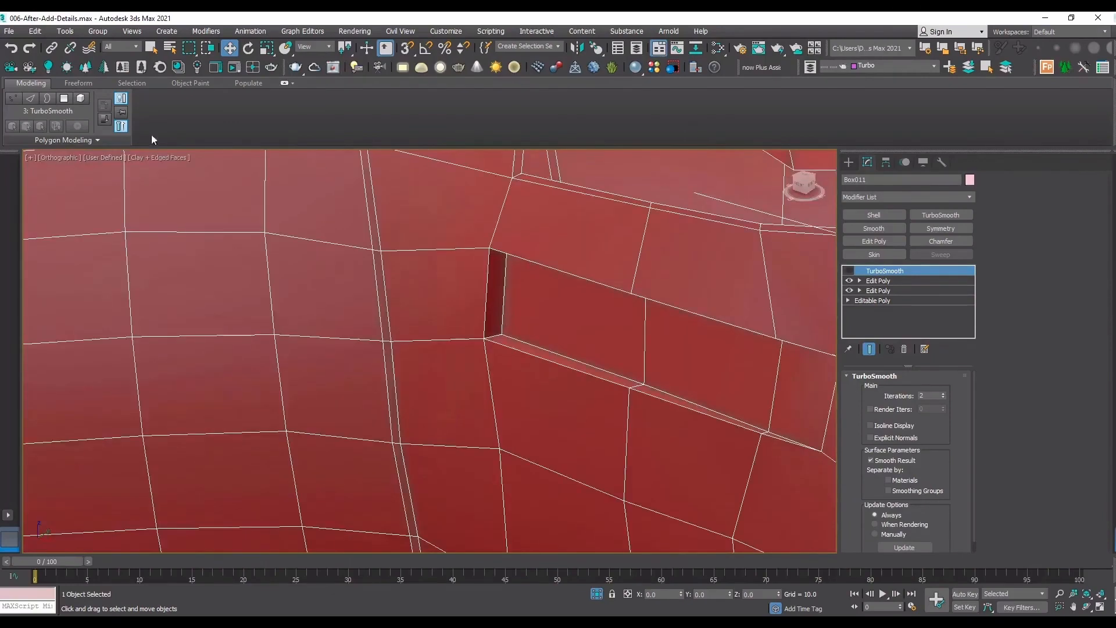
pyautogui.click(877, 281)
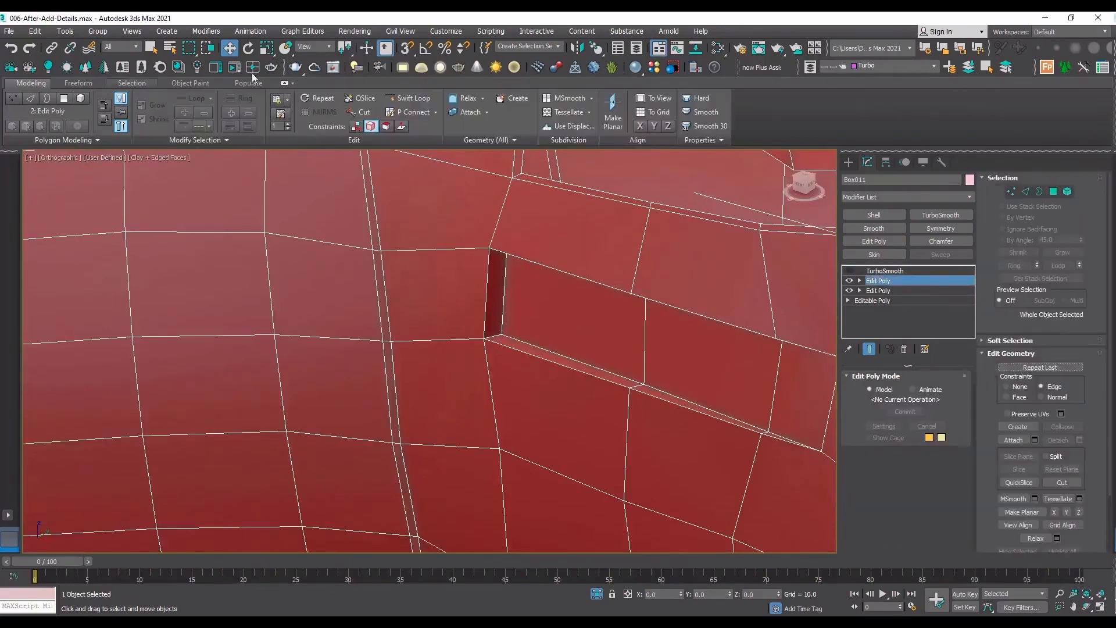
pyautogui.scroll(3, 509, 254)
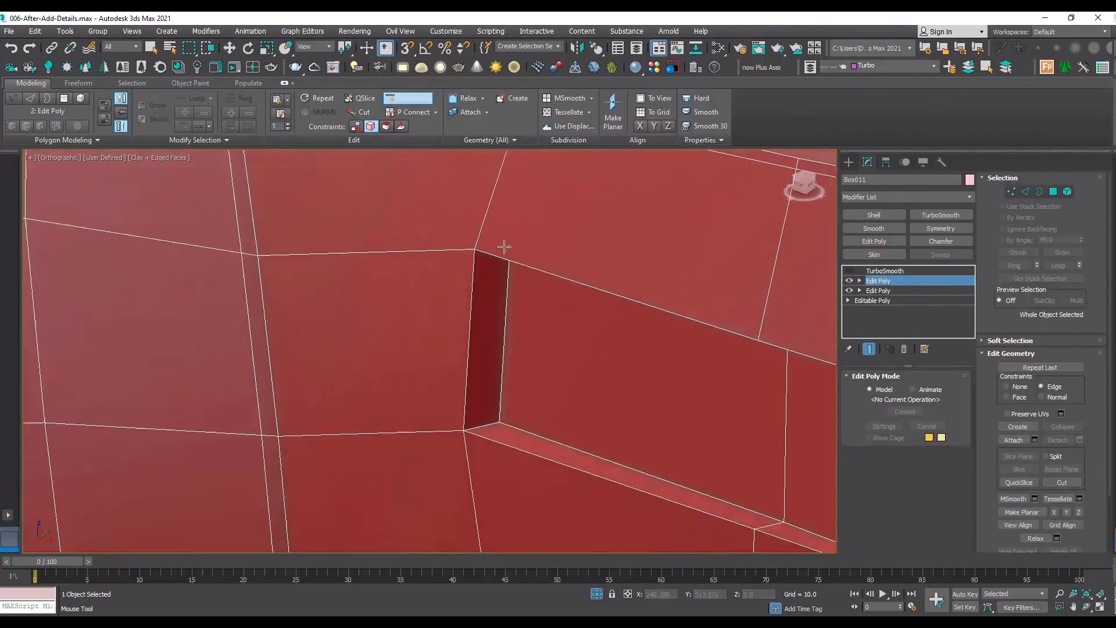
pyautogui.moveTo(511, 257); pyautogui.dragTo(490, 249)
pyautogui.press('2')
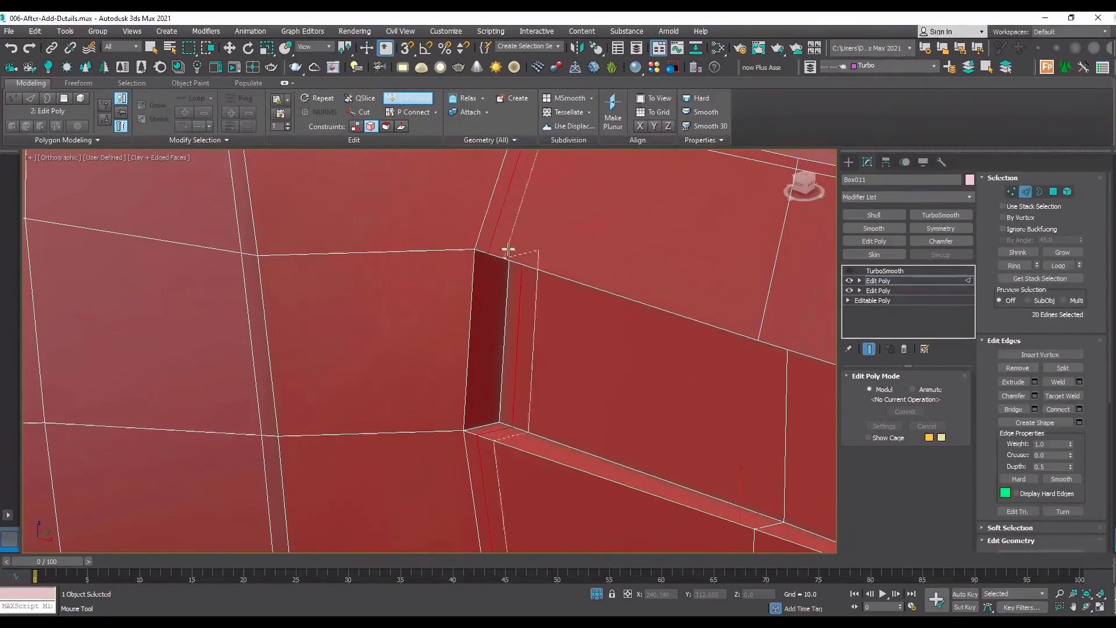
pyautogui.click(491, 240)
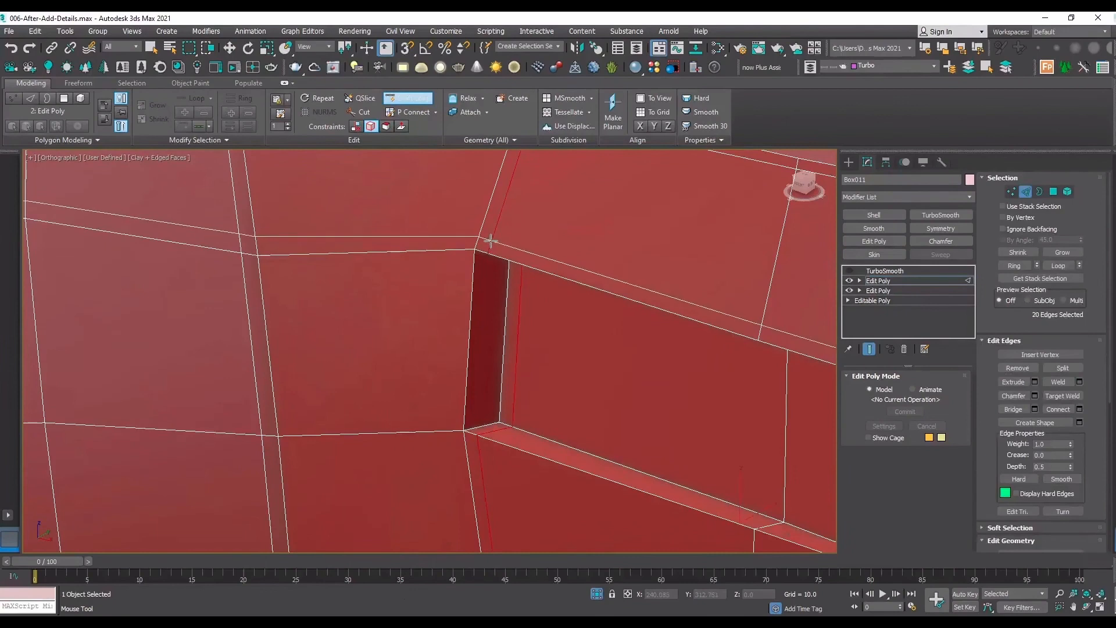
pyautogui.click(460, 246)
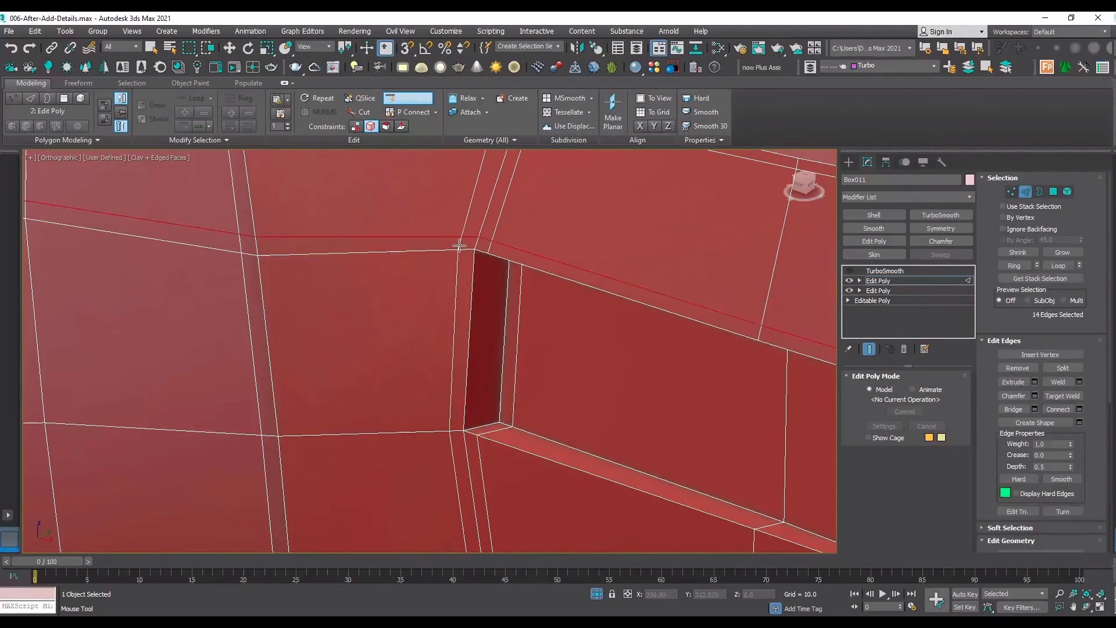
pyautogui.click(459, 246)
pyautogui.click(413, 390)
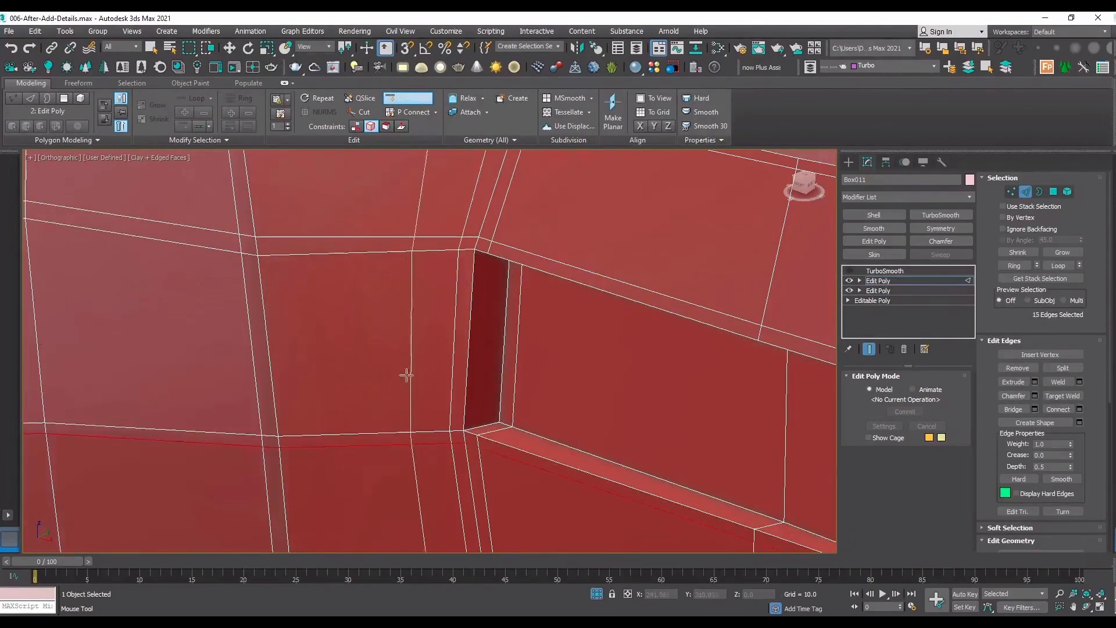
pyautogui.rightClick(406, 375)
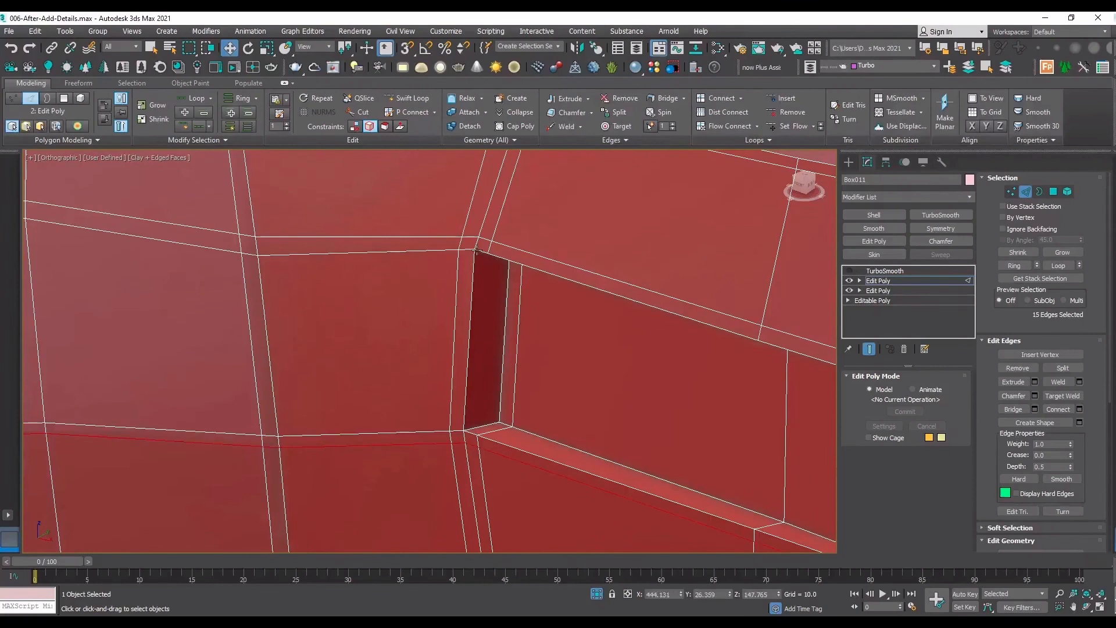
# Cut diagonal edges from both blunt-end corners of the recess rim to the outer intersections of the surrounding support loops, snapping to vertices.
pyautogui.press('1')
pyautogui.moveTo(1074, 421); pyautogui.dragTo(1086, 227)
pyautogui.click(1061, 461)
pyautogui.scroll(4, 507, 217)
pyautogui.press('s')
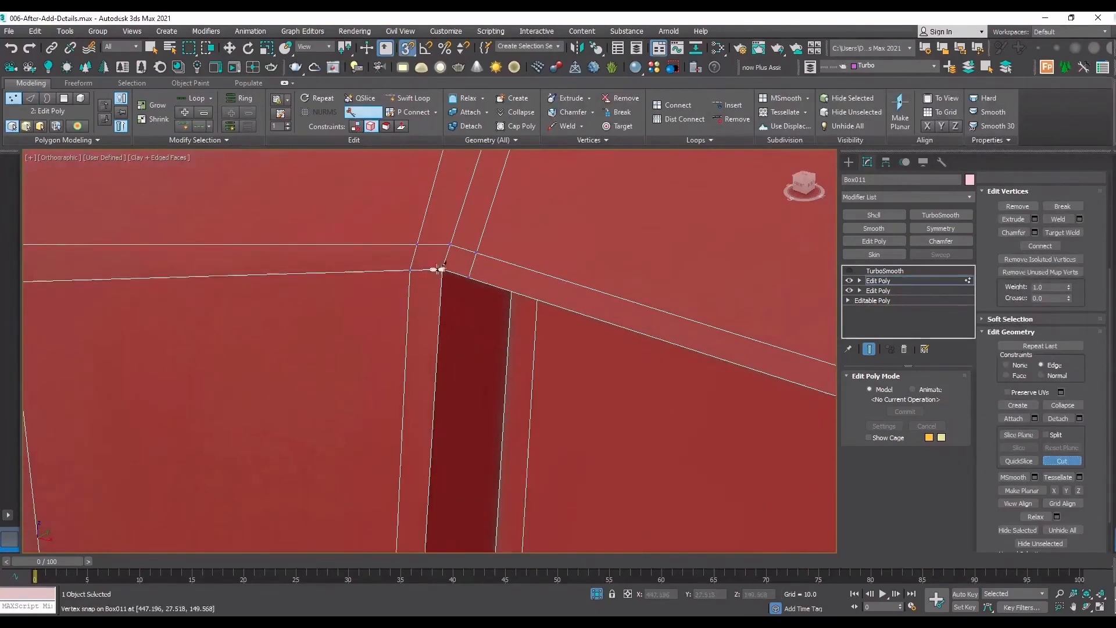
pyautogui.click(440, 269)
pyautogui.keyDown('alt'); pyautogui.moveTo(440, 269); pyautogui.dragTo(454, 314, button='middle'); pyautogui.keyUp('alt')
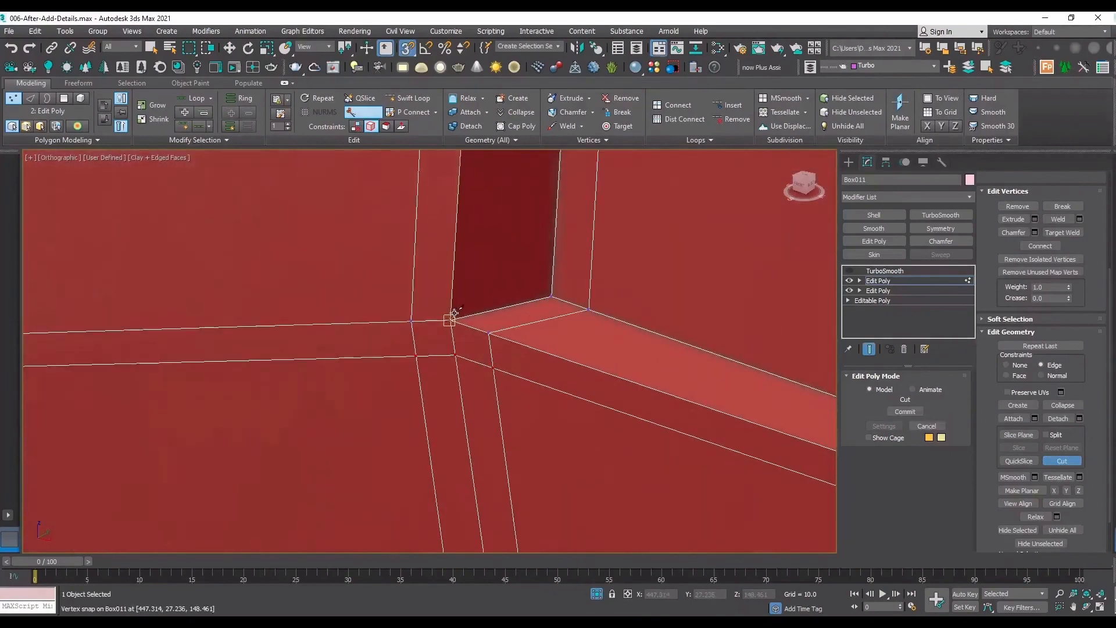
pyautogui.click(415, 355)
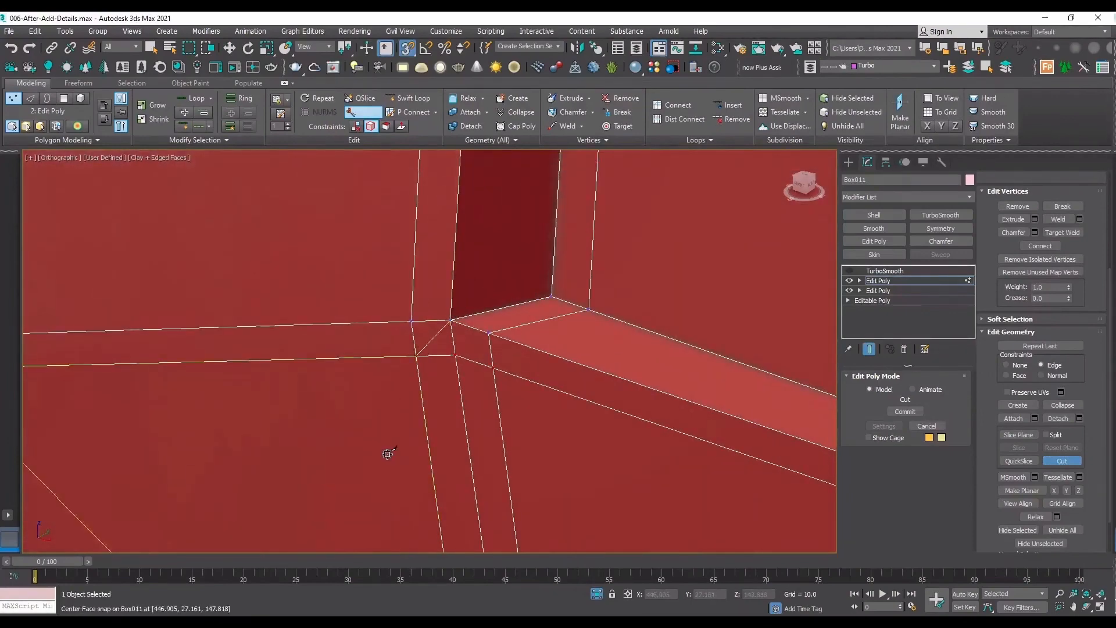
pyautogui.rightClick(387, 454)
# Remove the lower support loop's edges that run beyond the recess's blunt end across the sleeve.
pyautogui.press('2')
pyautogui.doubleClick(435, 356)
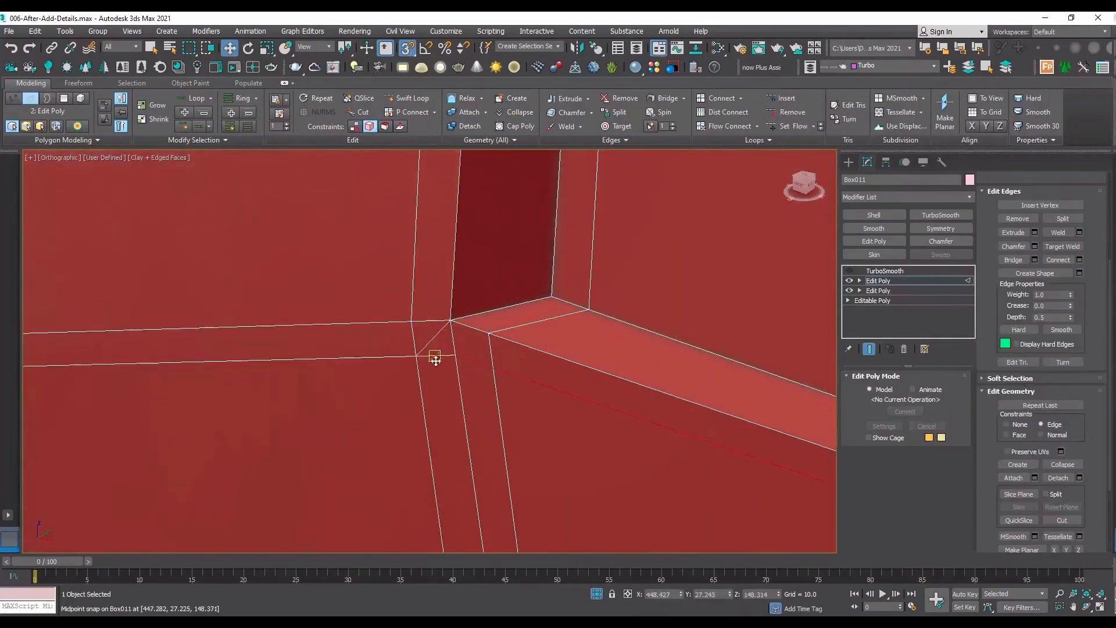
pyautogui.press('s')
pyautogui.scroll(-5, 417, 399)
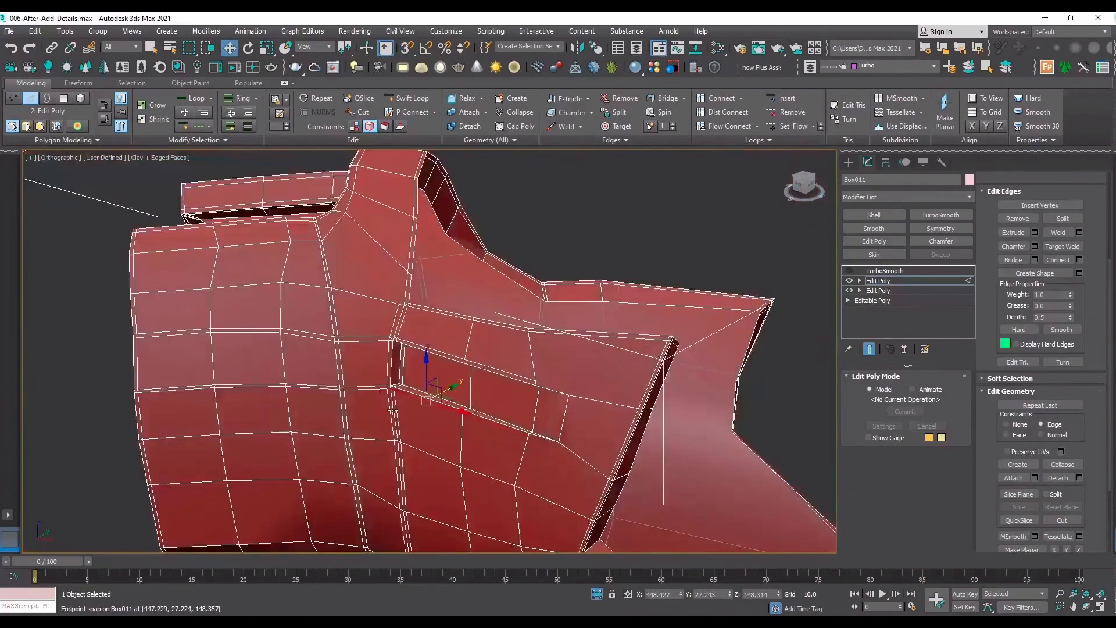
pyautogui.scroll(2, 392, 410)
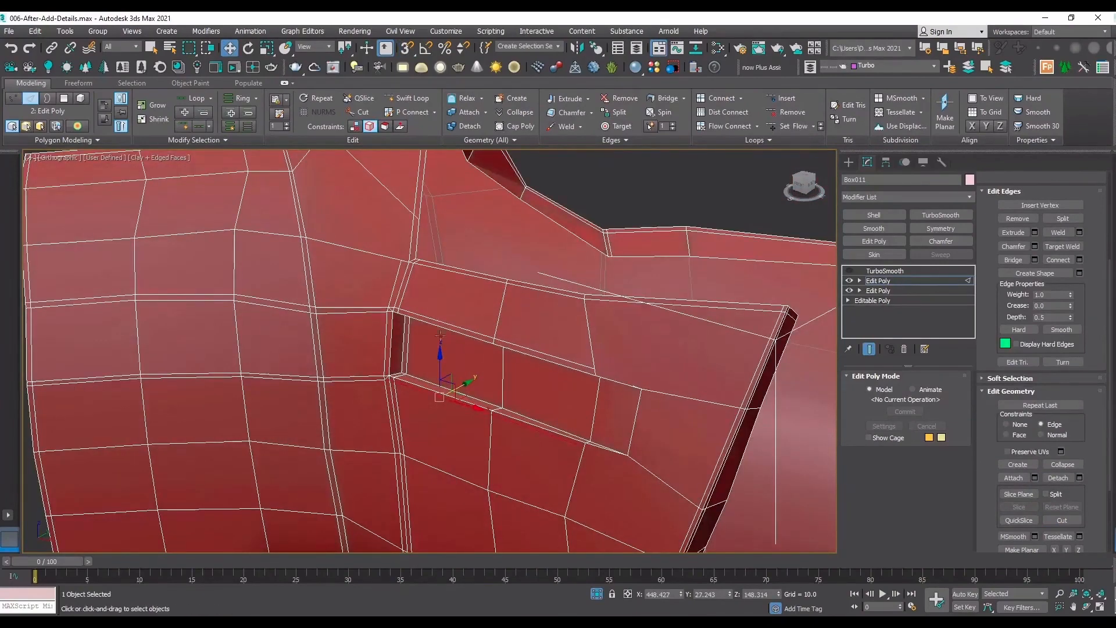
pyautogui.scroll(3, 354, 381)
pyautogui.click(356, 384)
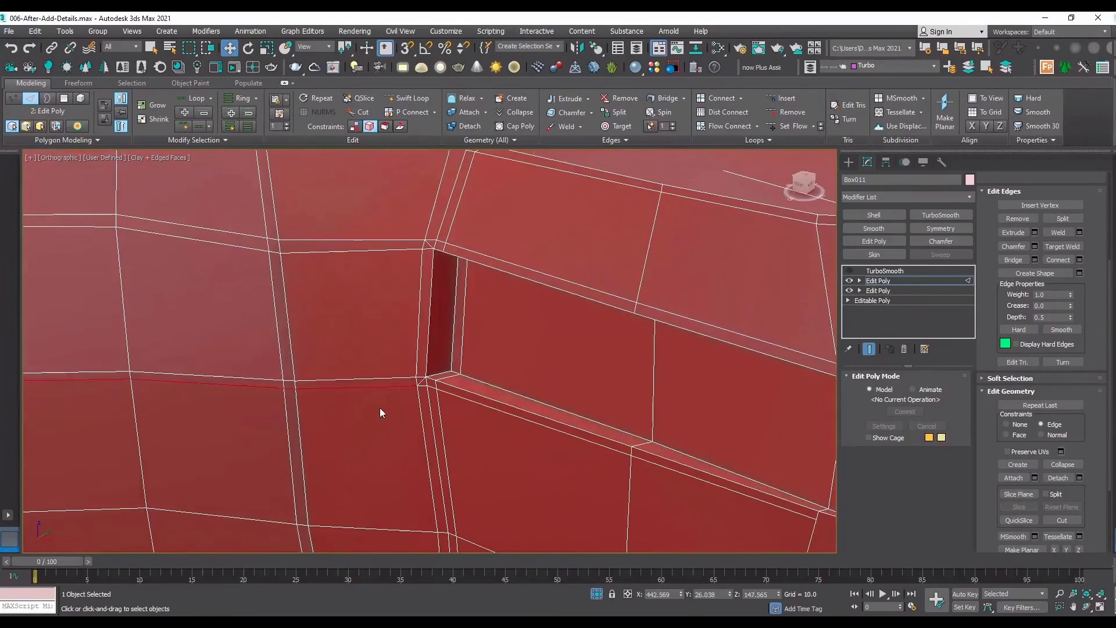
pyautogui.scroll(-4, 379, 407)
pyautogui.moveTo(340, 407); pyautogui.dragTo(562, 400, button='middle')
pyautogui.scroll(3, 553, 390)
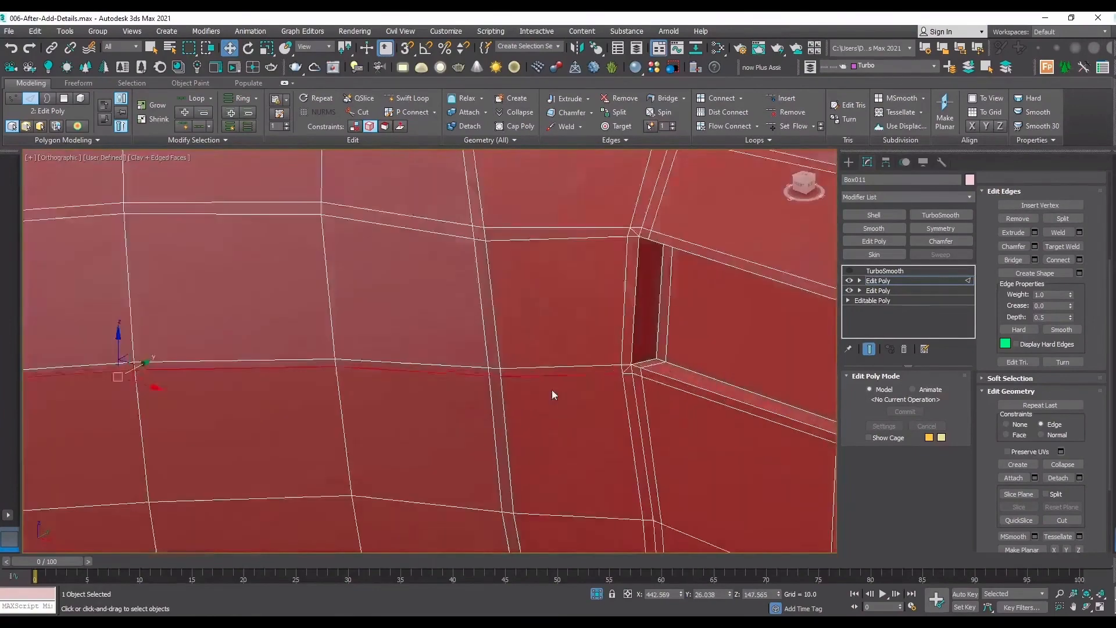
pyautogui.scroll(2, 552, 394)
pyautogui.click(1018, 218)
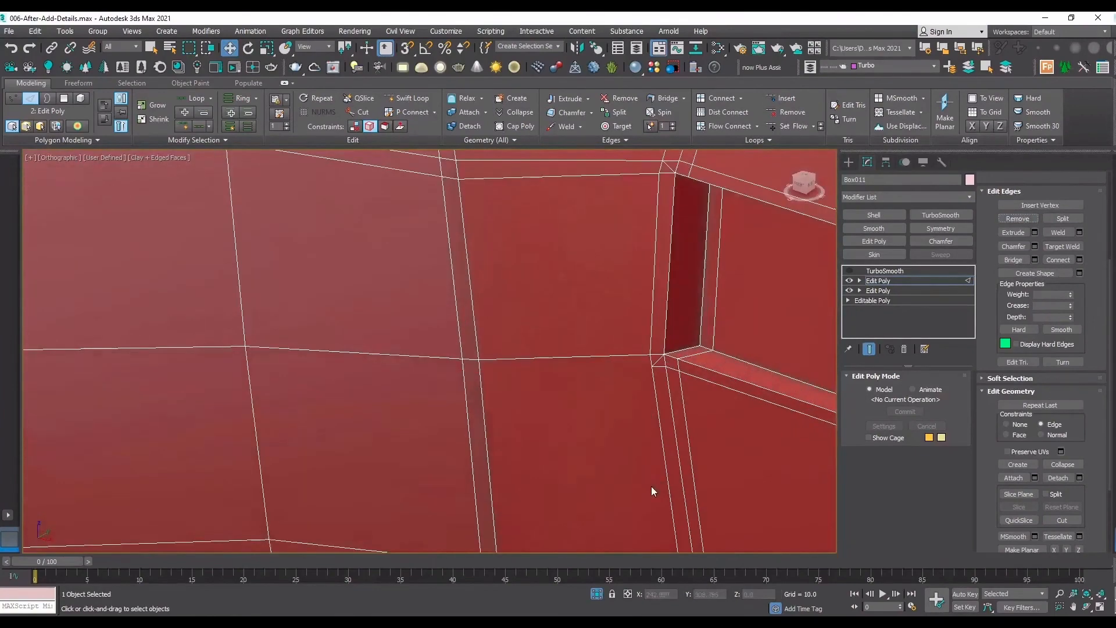
# Target Weld the support-loop vertex beside the recess's lower blunt-end corner onto the outer end of the diagonal cut.
pyautogui.scroll(3, 671, 345)
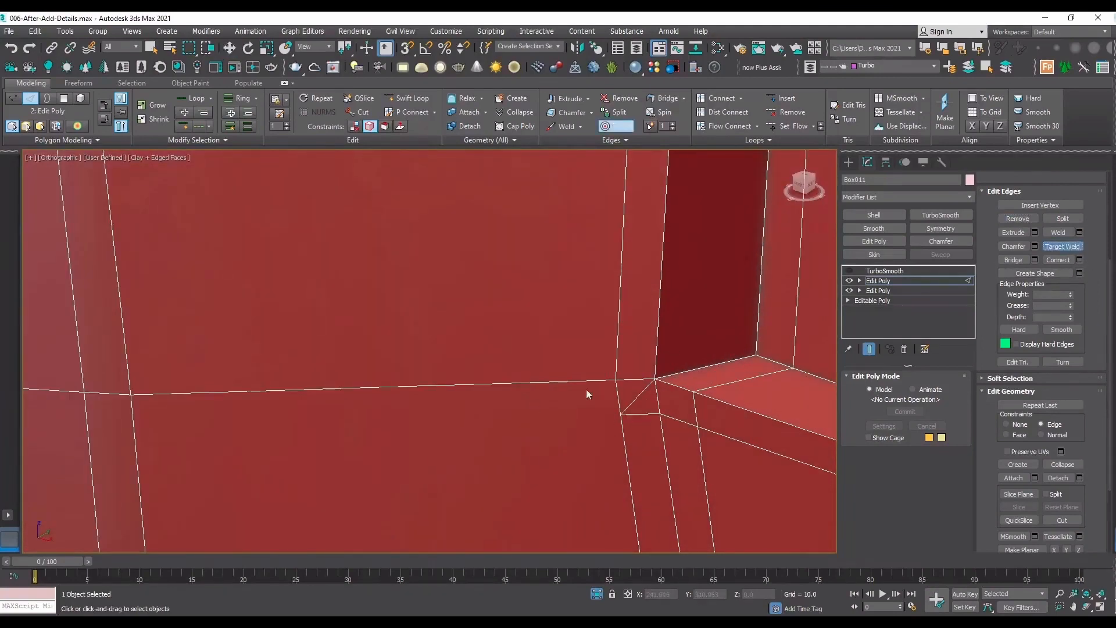
pyautogui.press('1')
pyautogui.click(617, 379)
pyautogui.click(1064, 232)
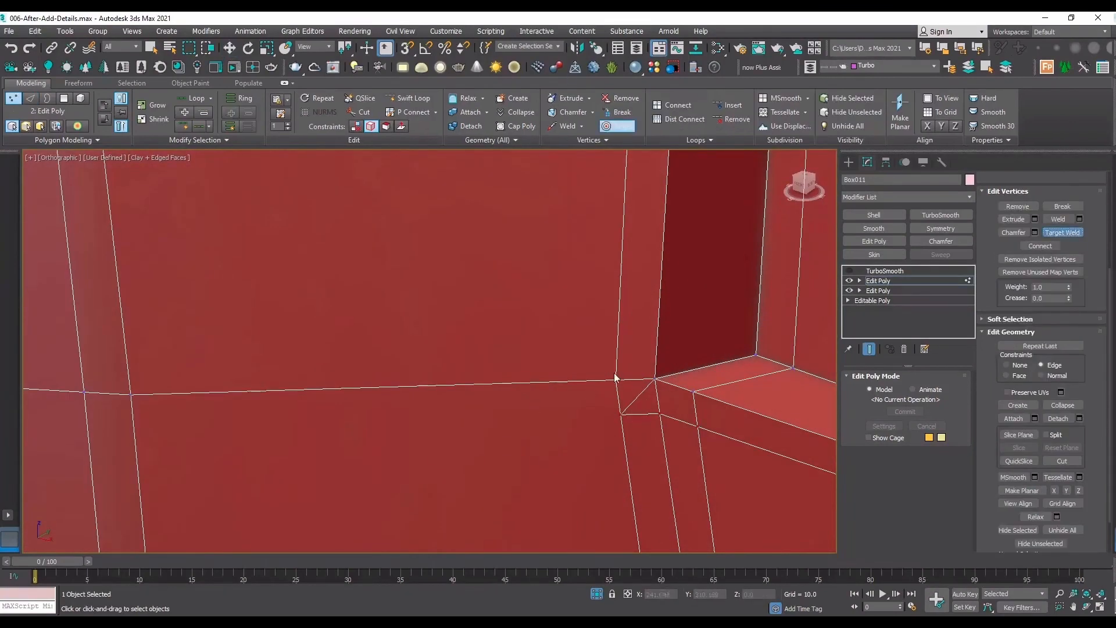
pyautogui.click(616, 382)
pyautogui.click(621, 414)
pyautogui.scroll(-3, 526, 410)
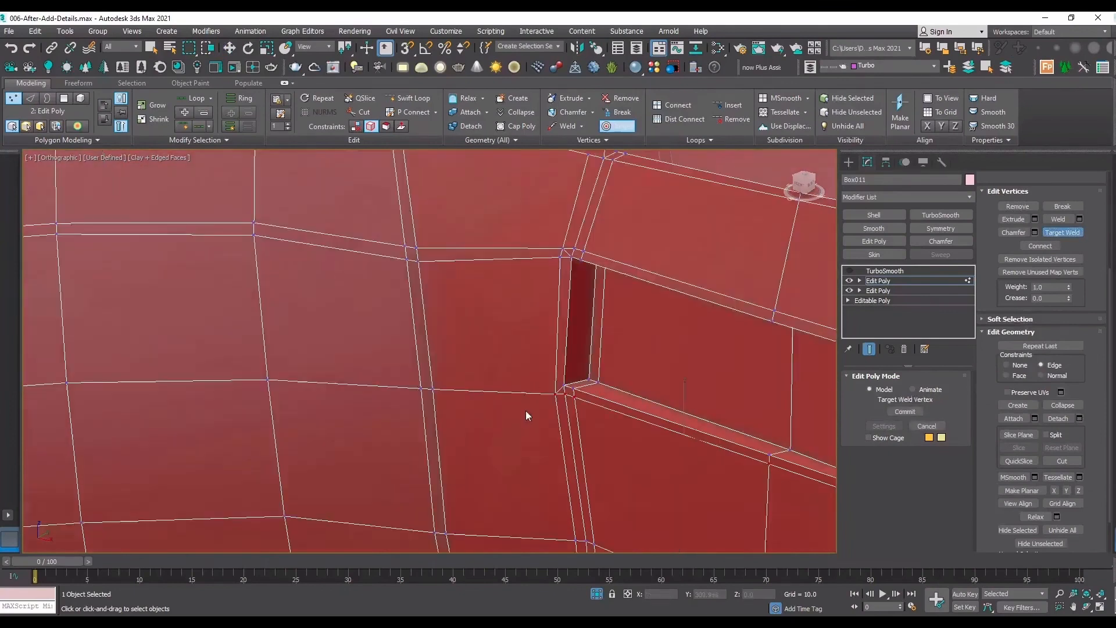
pyautogui.scroll(3, 524, 416)
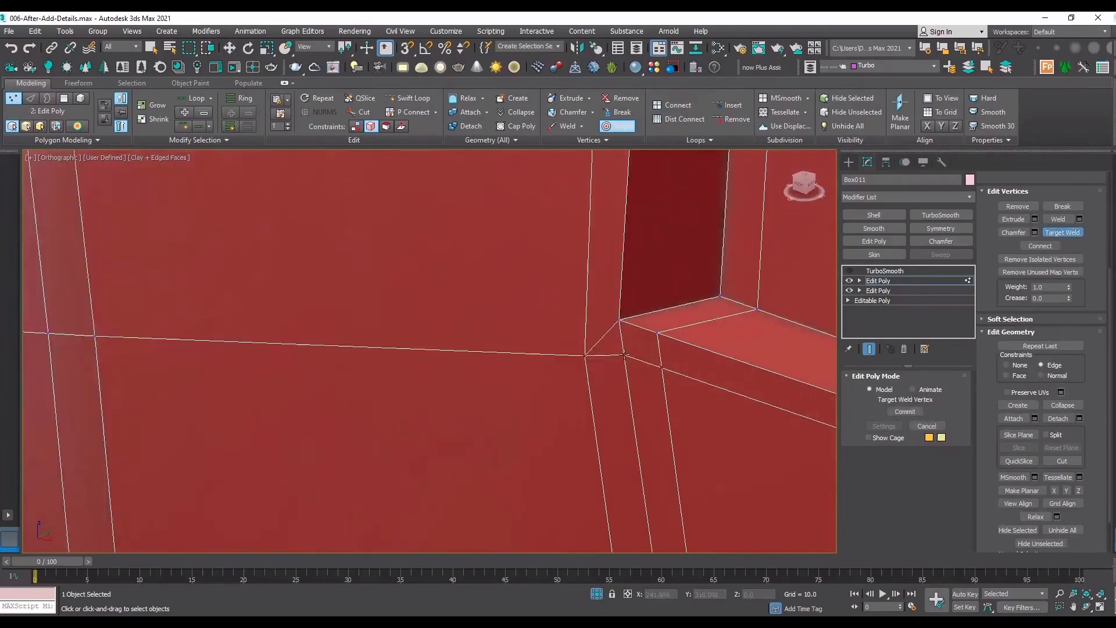
pyautogui.scroll(-3, 625, 356)
# Remove the middle of the three closely spaced edge lines running down from the recess's lower blunt-end corner.
pyautogui.press('w')
pyautogui.press('2')
pyautogui.click(616, 349)
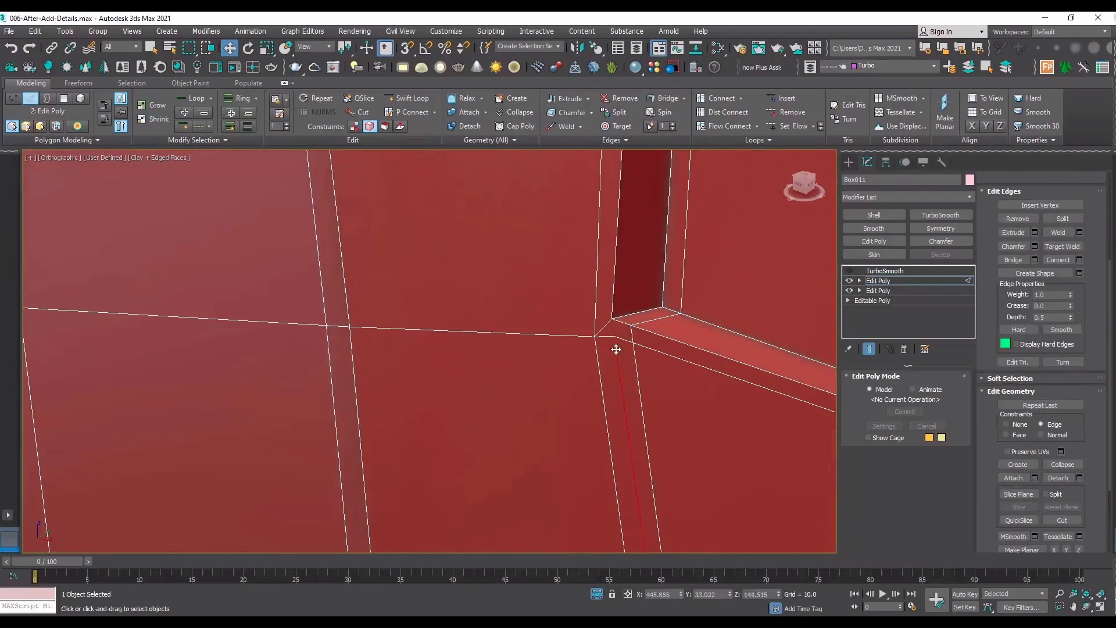
pyautogui.click(1017, 219)
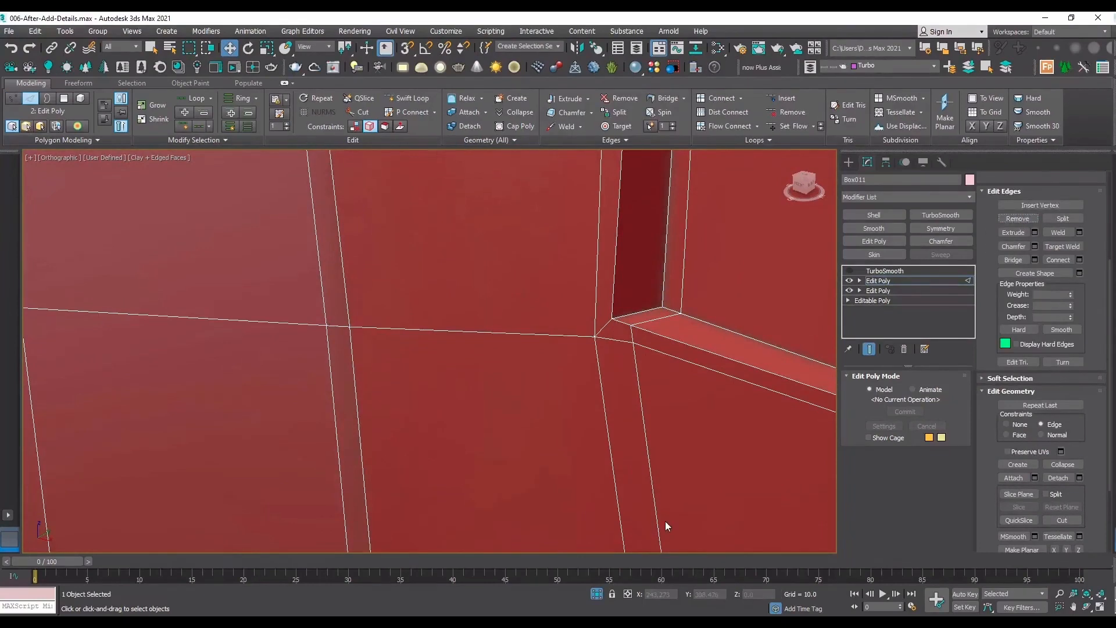
pyautogui.scroll(2, 599, 305)
pyautogui.press('1')
pyautogui.click(592, 348)
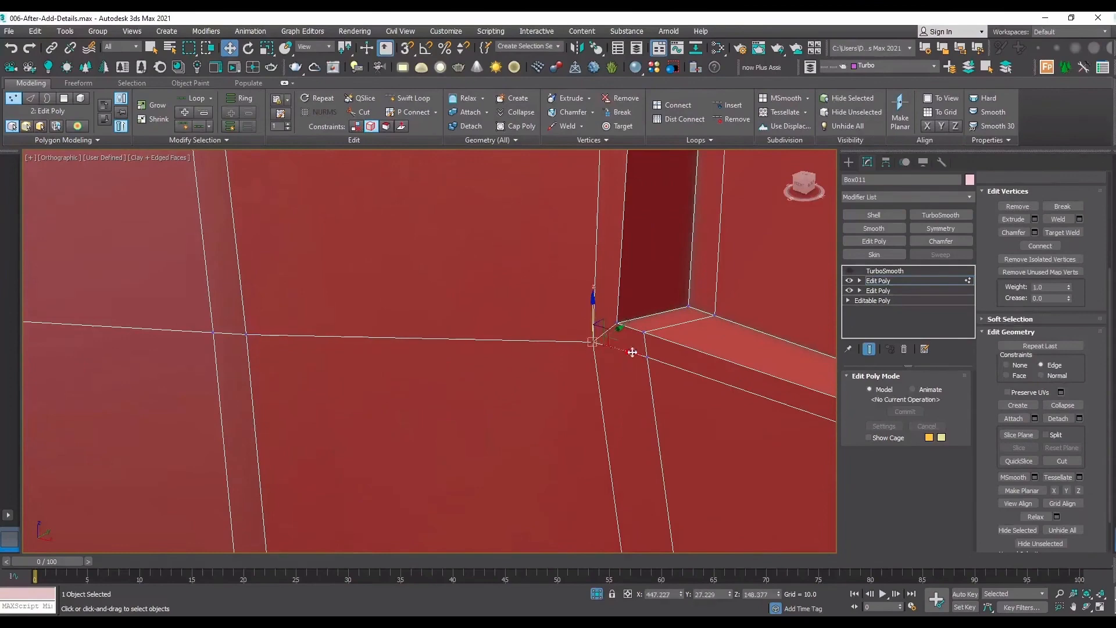
# Target Weld both support-loop vertices beside the recess's upper blunt-end corner onto the outer end of the diagonal cut.
pyautogui.scroll(-2, 621, 377)
pyautogui.scroll(-3, 621, 376)
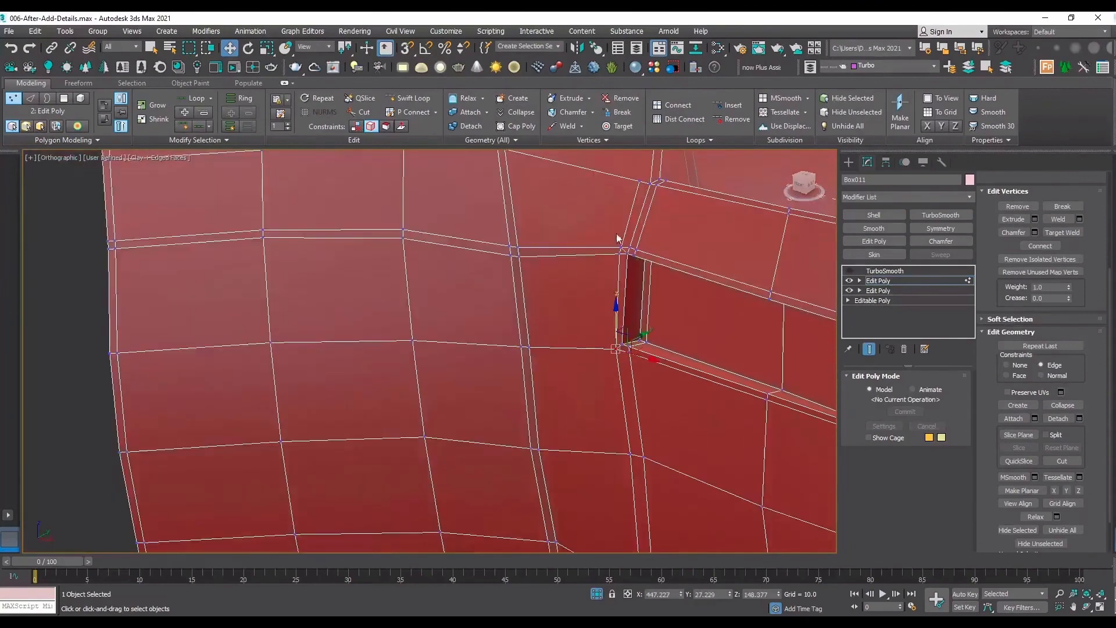
pyautogui.scroll(4, 618, 241)
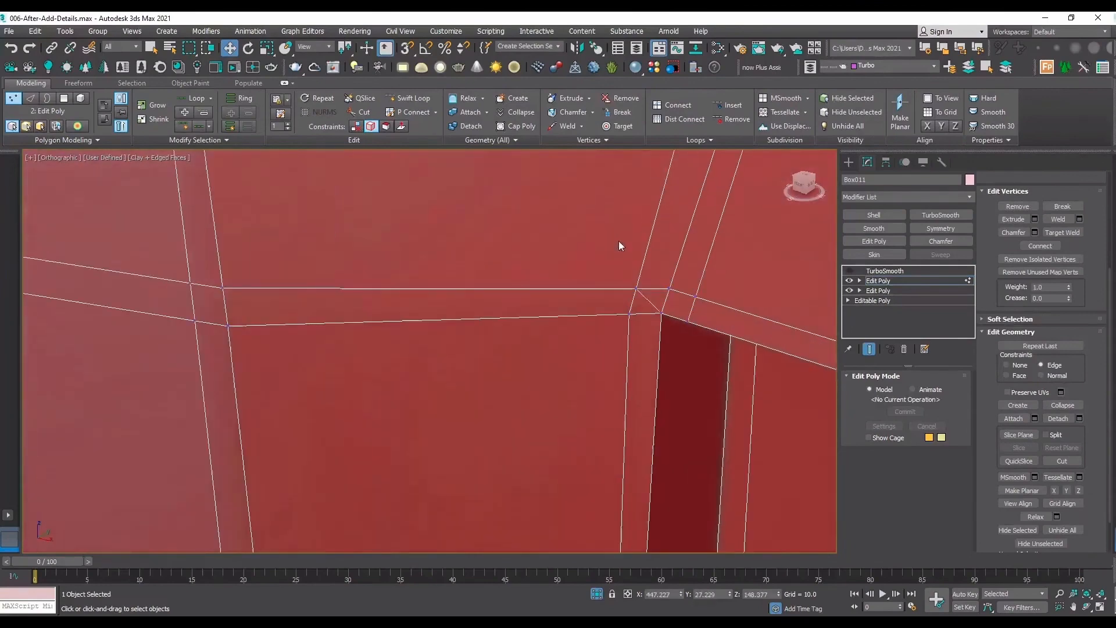
pyautogui.click(1062, 232)
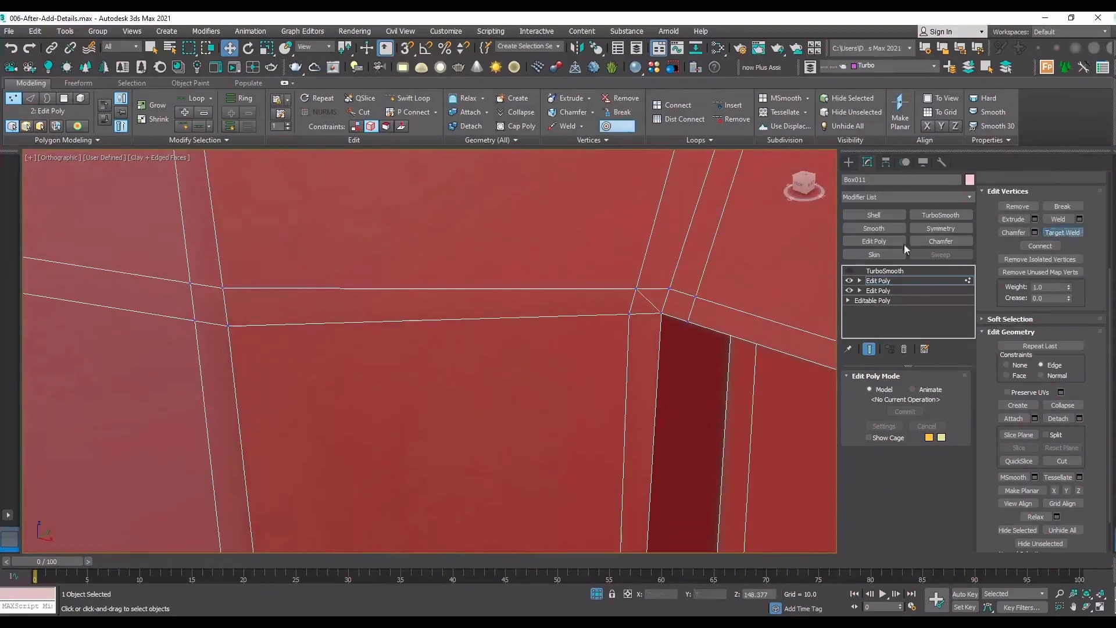
pyautogui.click(631, 313)
pyautogui.click(637, 289)
pyautogui.click(668, 290)
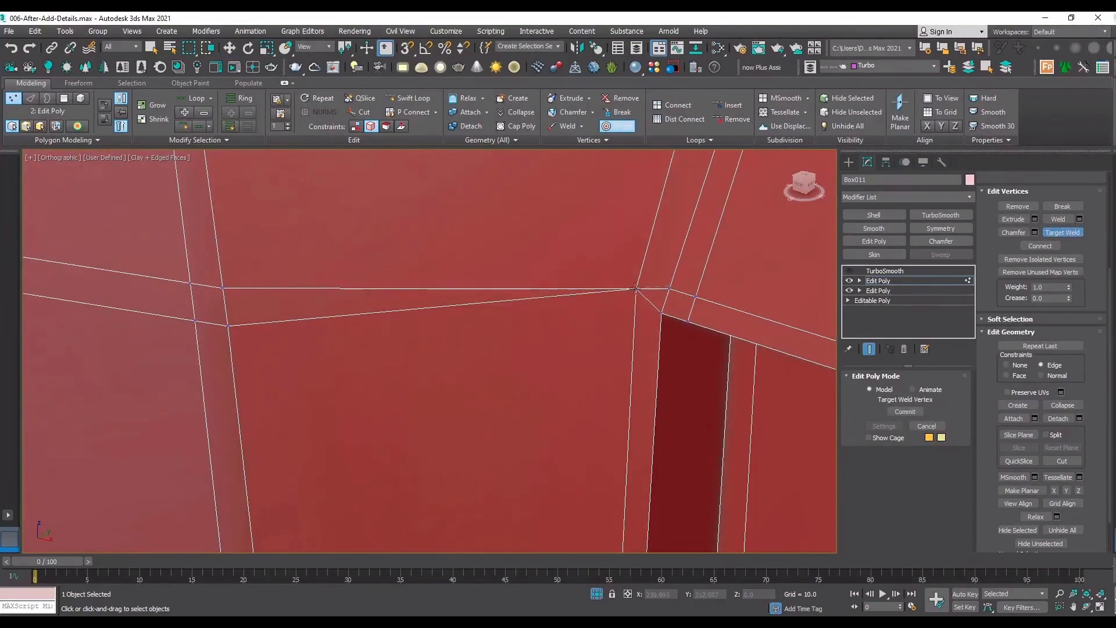
pyautogui.click(637, 289)
pyautogui.rightClick(697, 303)
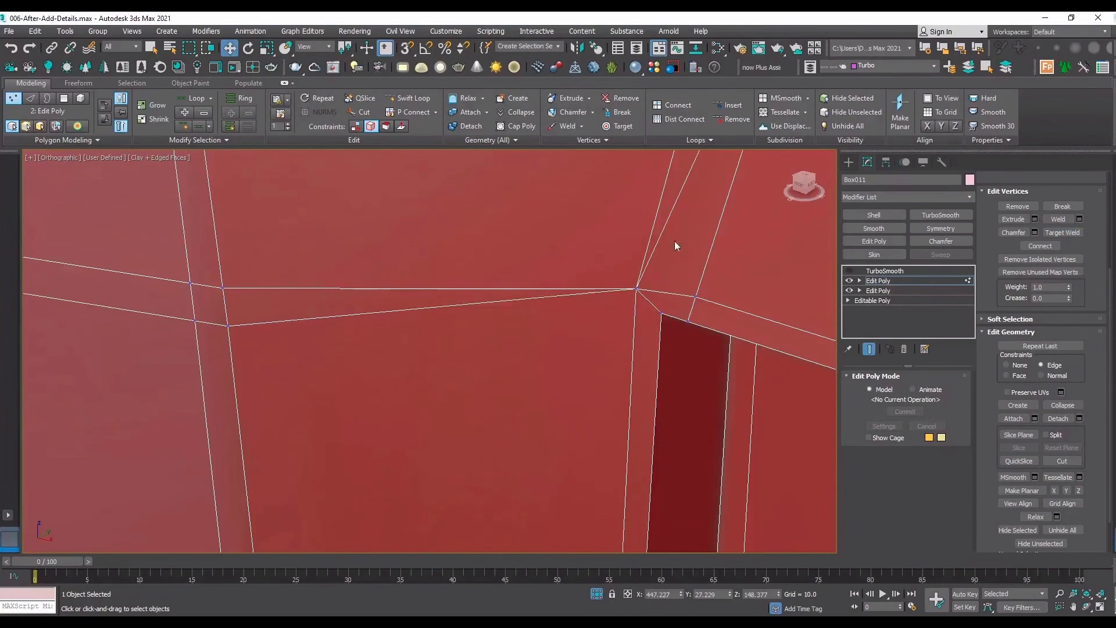
# Remove the two redundant edge lines that converge on the welded vertex at the recess's upper blunt-end corner.
pyautogui.press('2')
pyautogui.doubleClick(663, 230)
pyautogui.keyDown('ctrl'); pyautogui.doubleClick(584, 294); pyautogui.keyUp('ctrl')
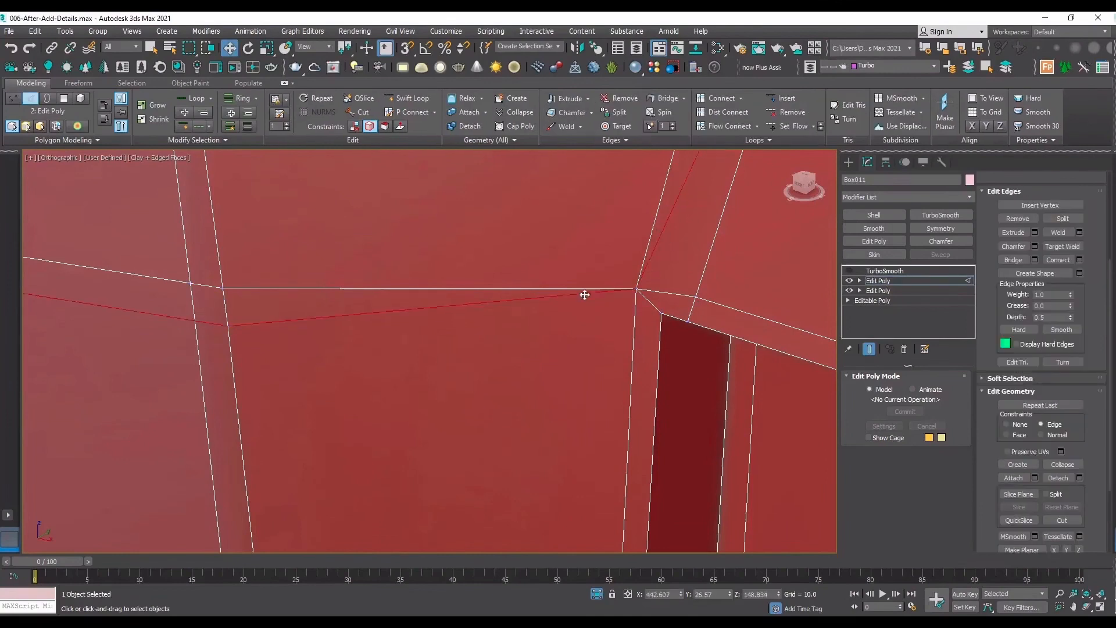
pyautogui.click(1016, 219)
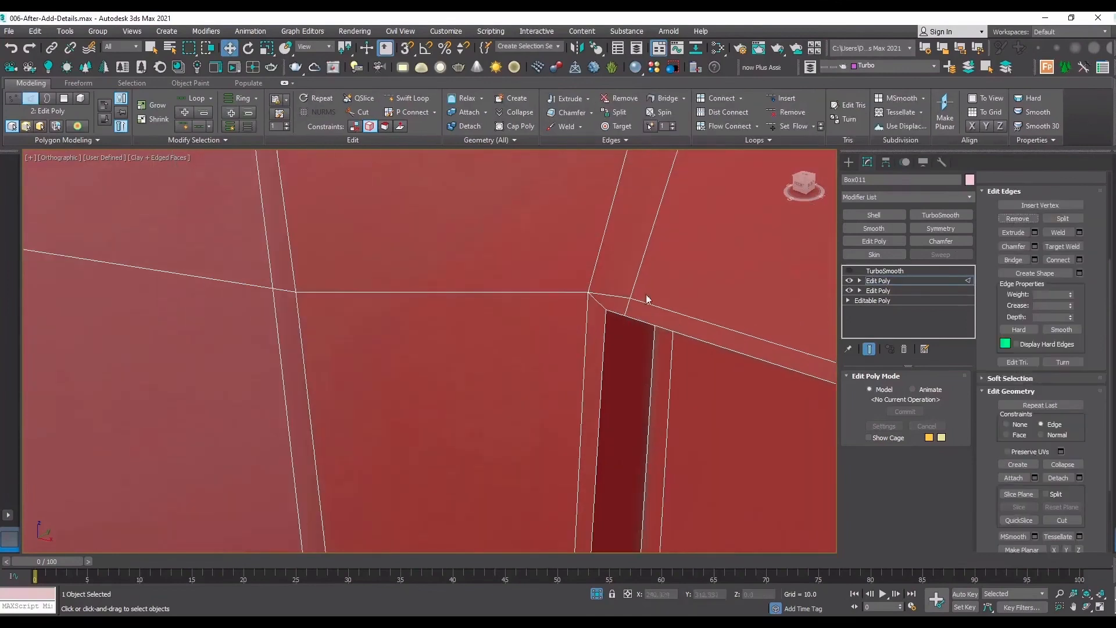
# Set the move constraint to None and raise the welded support vertex slightly above the recess's upper blunt-end corner.
pyautogui.press('1')
pyautogui.click(622, 297)
pyautogui.scroll(2, 649, 302)
pyautogui.click(527, 283)
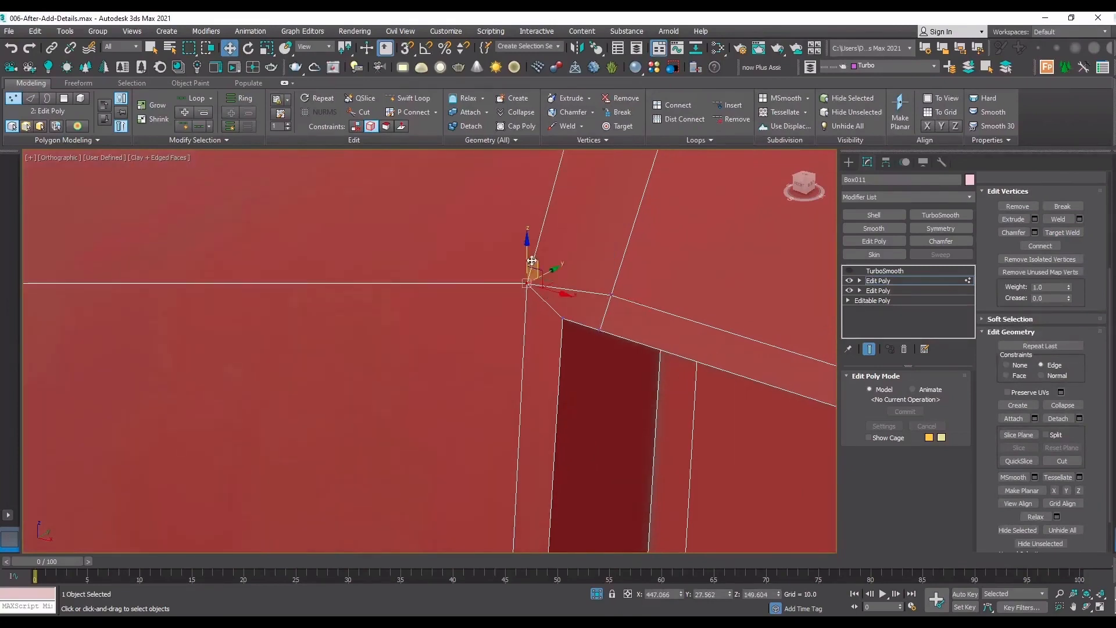
pyautogui.click(1040, 365)
pyautogui.moveTo(528, 259); pyautogui.dragTo(531, 246)
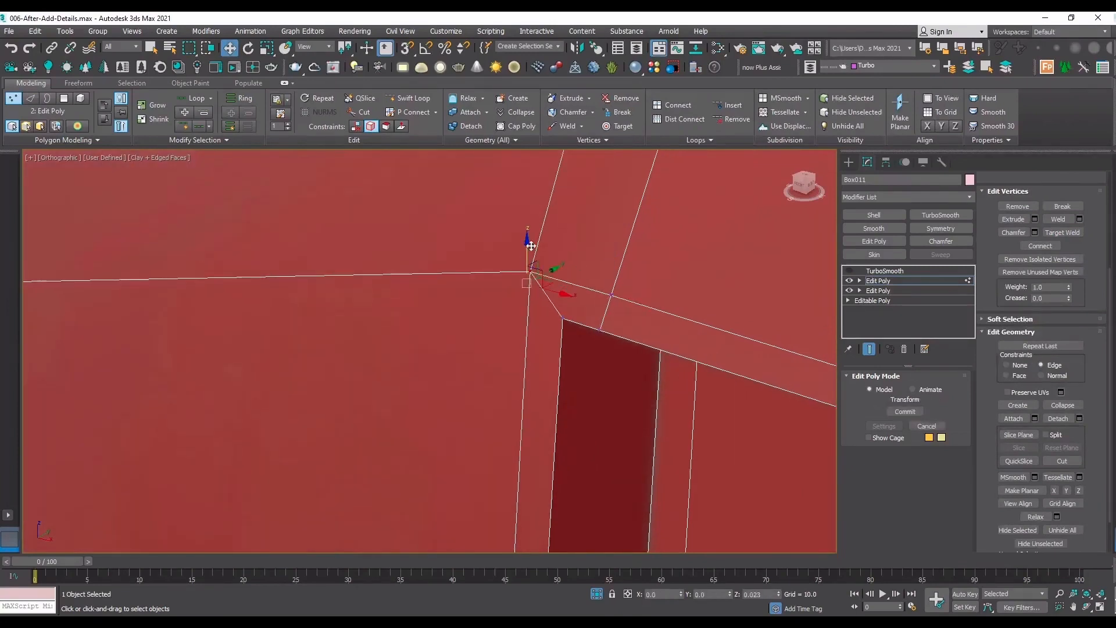
pyautogui.scroll(-4, 531, 246)
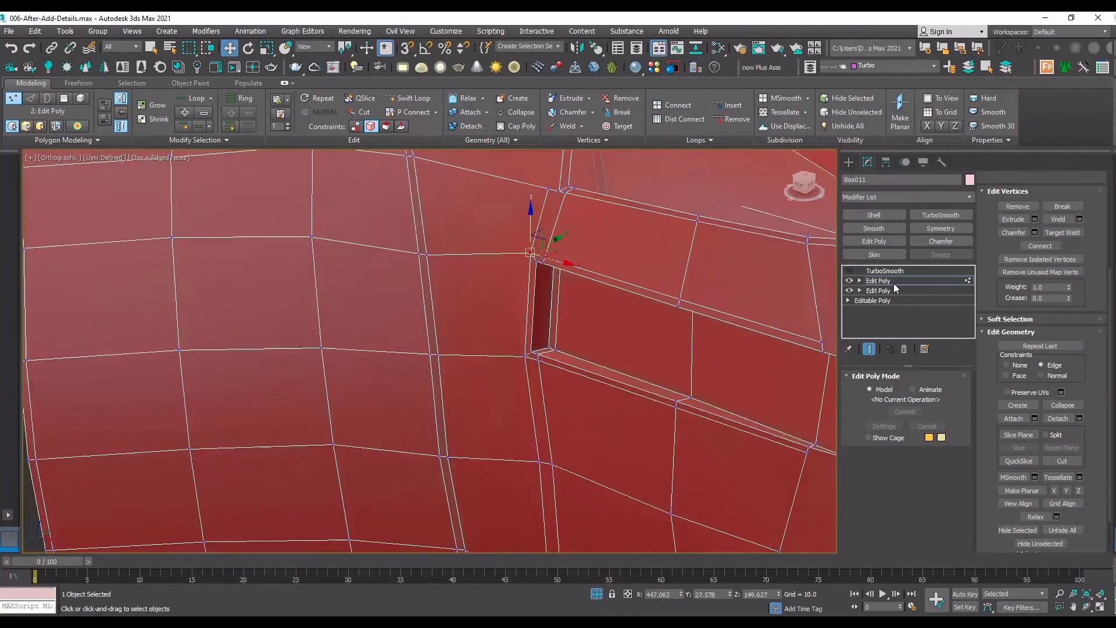
# Preview the recess with TurboSmooth on and edged faces off to examine its blunt-end corners, and return to the low-poly view.
pyautogui.click(894, 284)
pyautogui.click(860, 271)
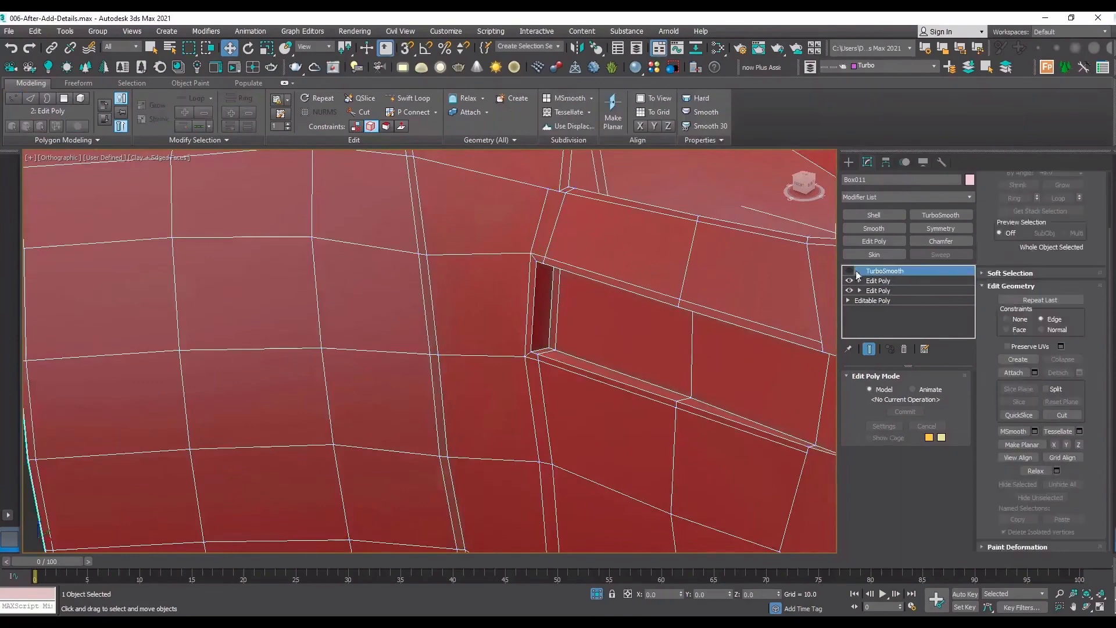
pyautogui.click(850, 271)
pyautogui.press('F4')
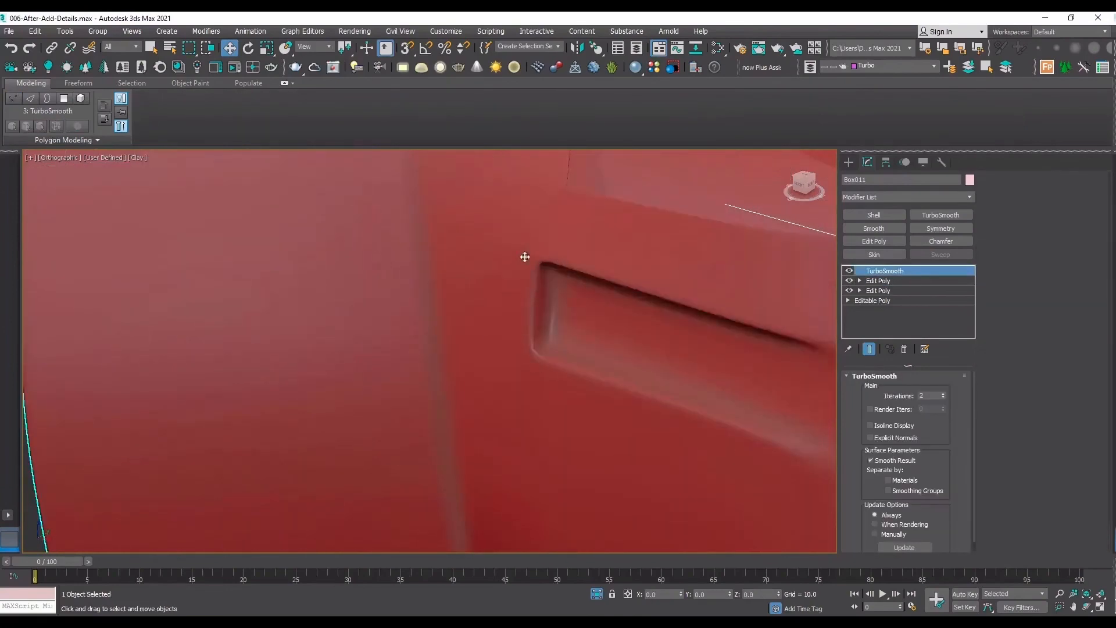
pyautogui.click(850, 271)
pyautogui.press('F4')
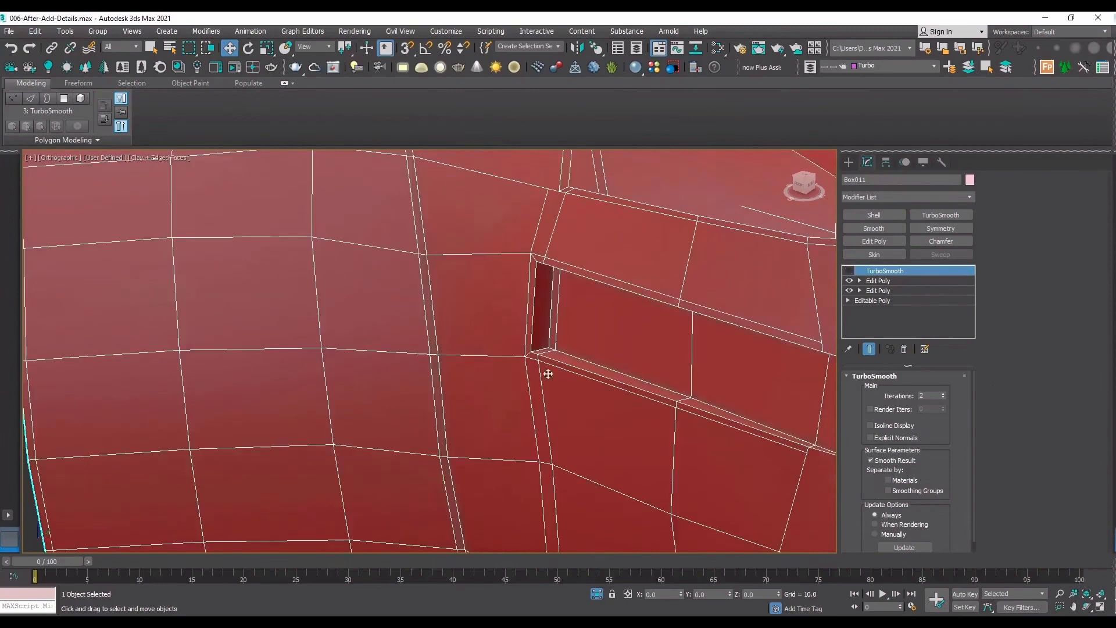
# Try to push the edge pair at the recess floor's blunt end inward using the Edge and Normal constraints.
pyautogui.scroll(2, 535, 372)
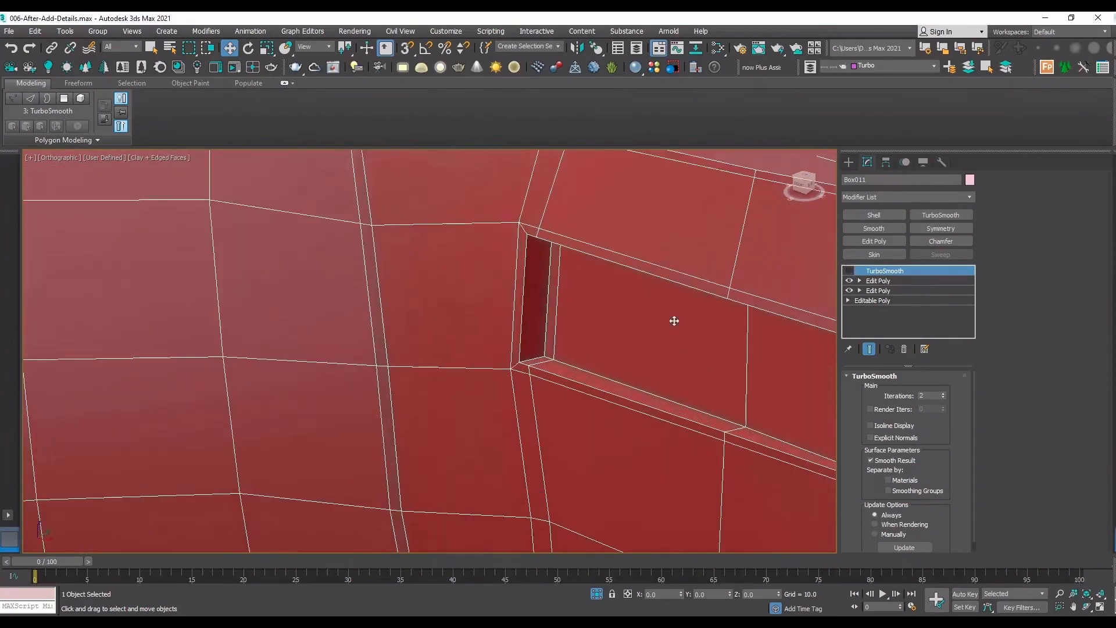
pyautogui.click(894, 281)
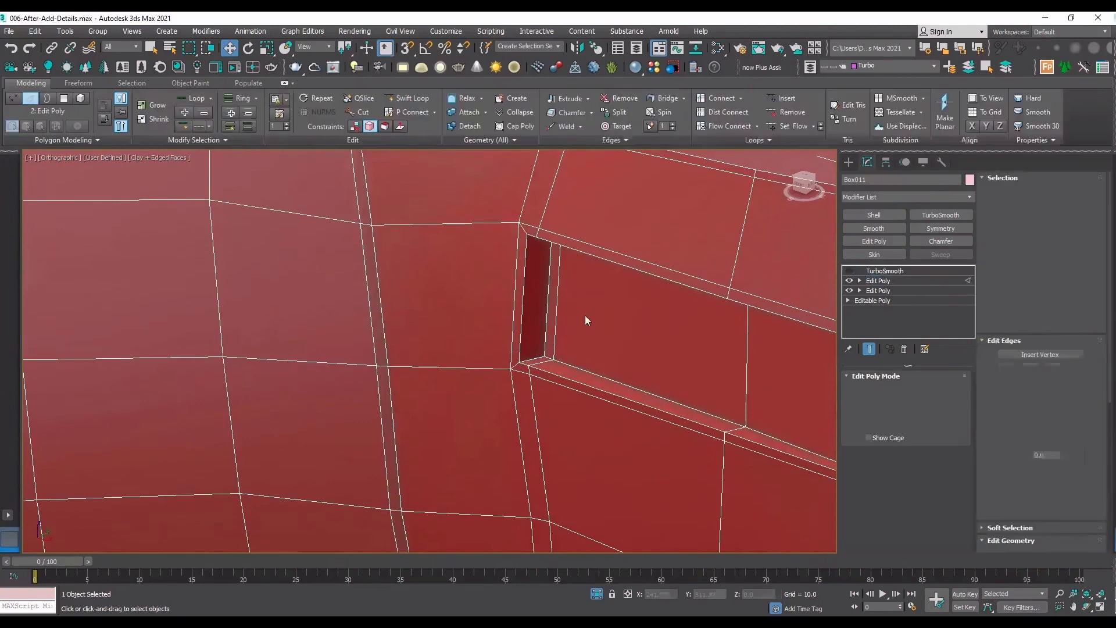
pyautogui.press('2')
pyautogui.moveTo(538, 284); pyautogui.dragTo(582, 274)
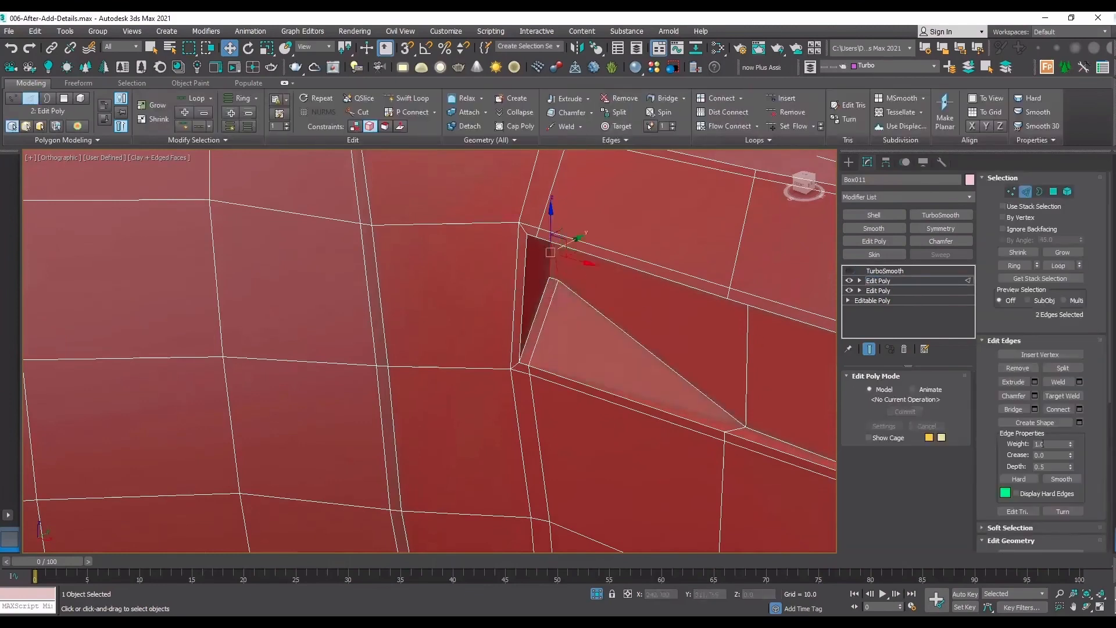
pyautogui.hotkey('ctrl', 'z')
pyautogui.click(1004, 476)
pyautogui.moveTo(986, 387); pyautogui.dragTo(995, 208)
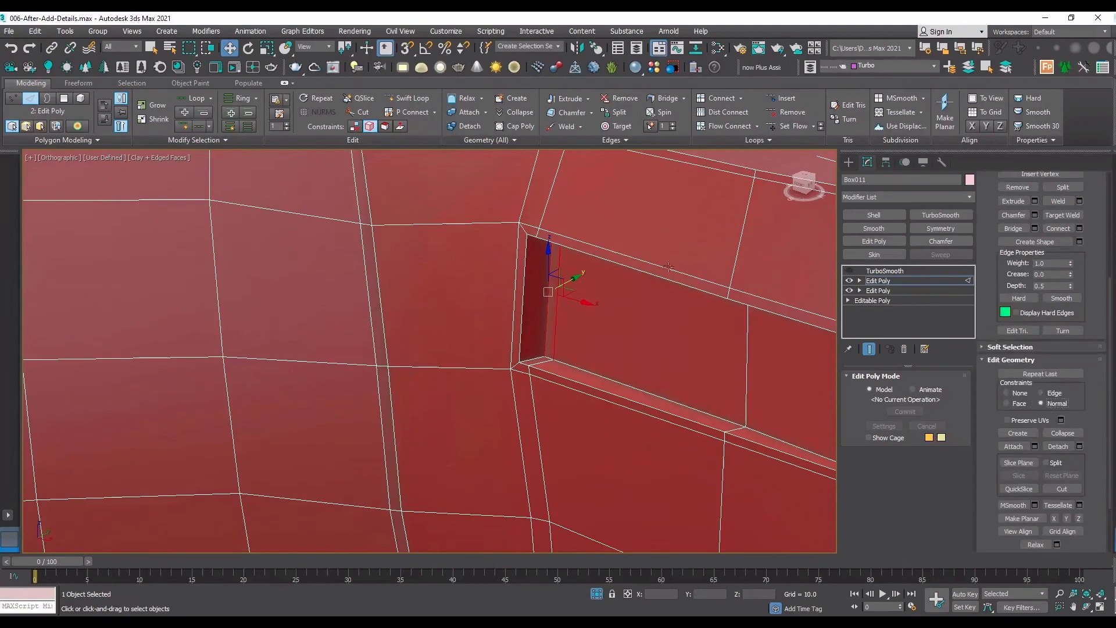
pyautogui.moveTo(584, 283); pyautogui.dragTo(595, 280)
pyautogui.hotkey('ctrl', 'z')
pyautogui.hotkey('ctrl', 'z')
# Set the constraint to None and push the recess floor's blunt-end edges and middle cross edge slightly deeper into the sleeve.
pyautogui.click(1018, 393)
pyautogui.moveTo(750, 367); pyautogui.dragTo(755, 364)
pyautogui.scroll(-2, 569, 360)
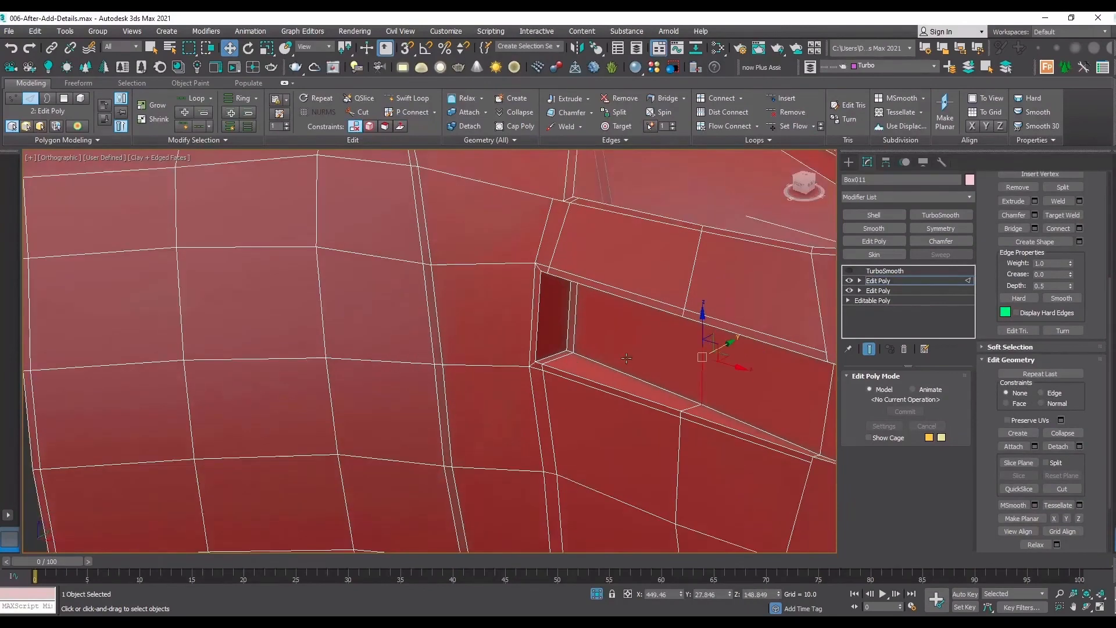
# Toggle the TurboSmooth preview without edged faces to examine the deepened recess and its fading ramp end.
pyautogui.moveTo(752, 372); pyautogui.dragTo(549, 319, button='middle')
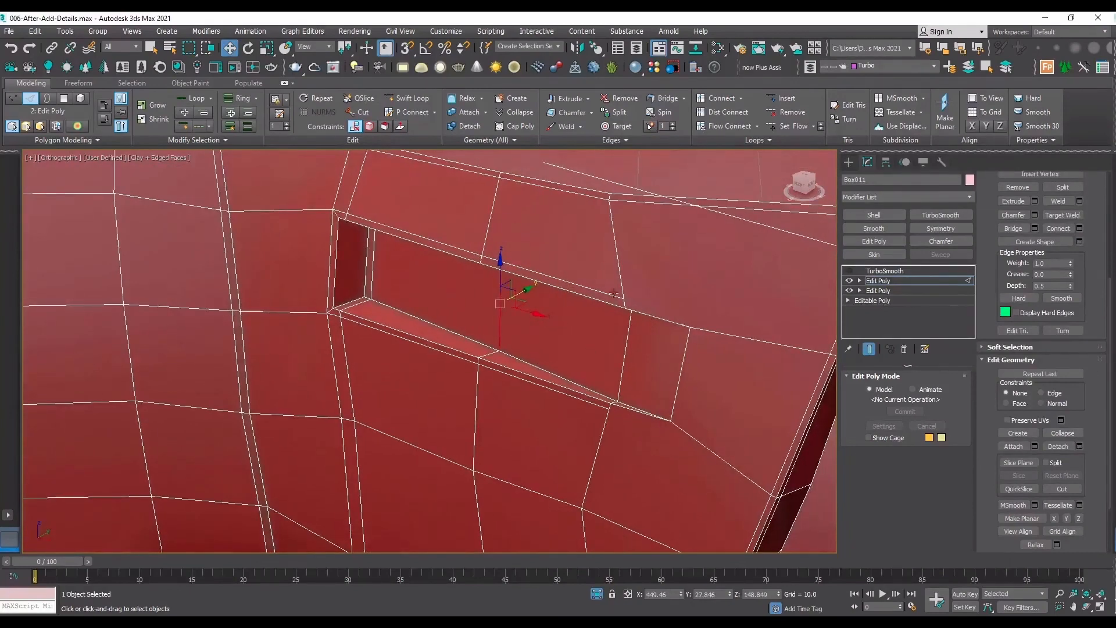
pyautogui.click(885, 271)
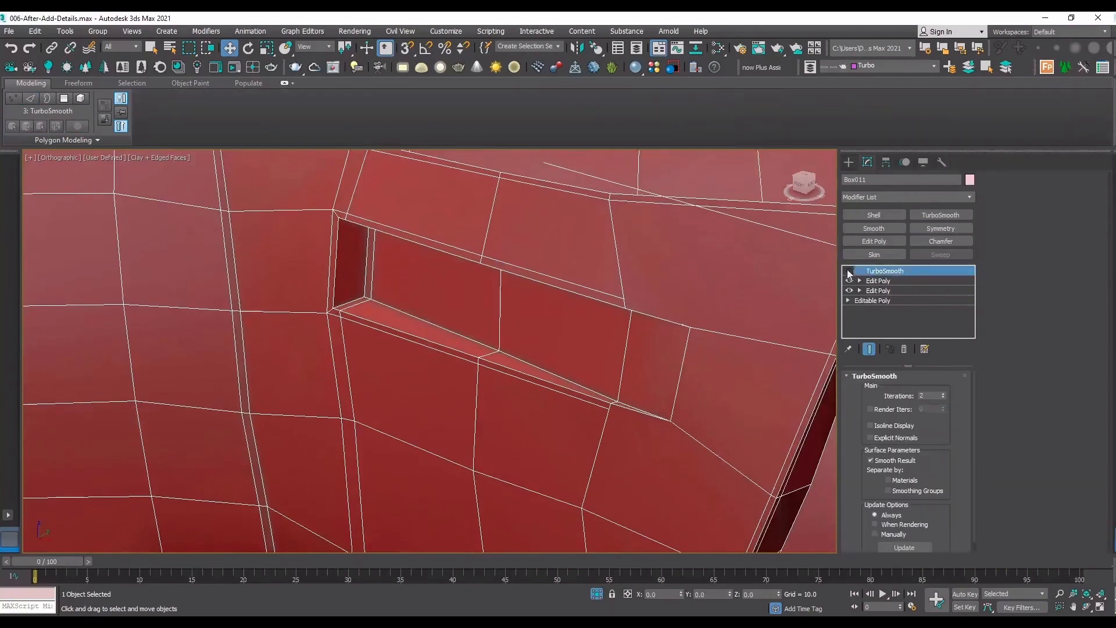
pyautogui.click(850, 271)
pyautogui.press('F4')
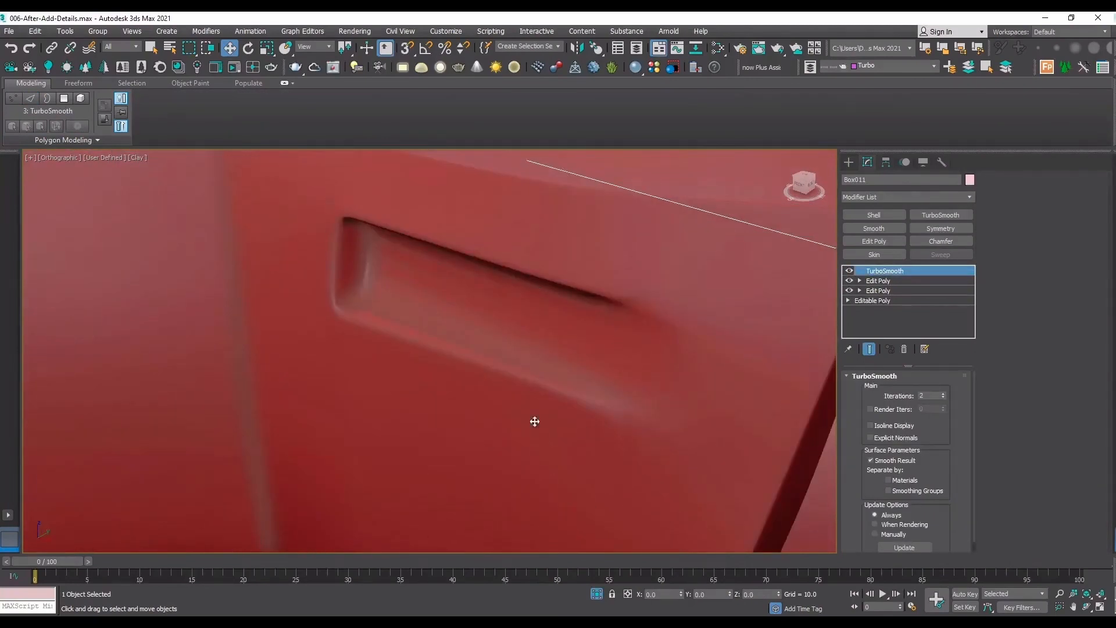
pyautogui.click(850, 271)
pyautogui.press('F4')
# Cut a support edge from the end of the upper loop around the recess's ramp end to the lower loop, snapping to vertices.
pyautogui.scroll(3, 618, 307)
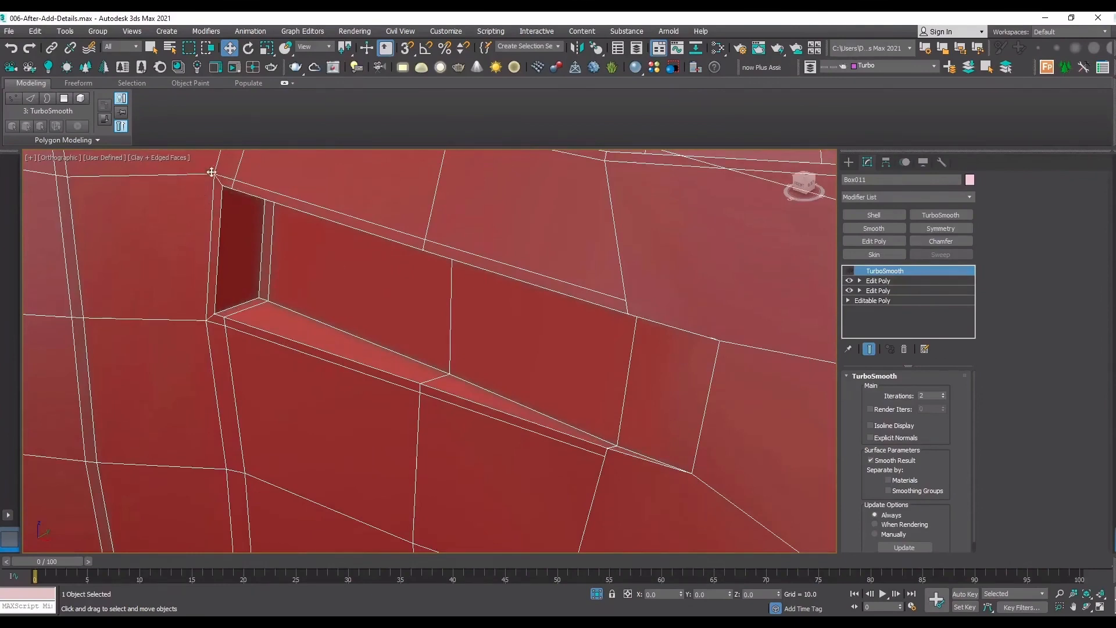
pyautogui.click(876, 281)
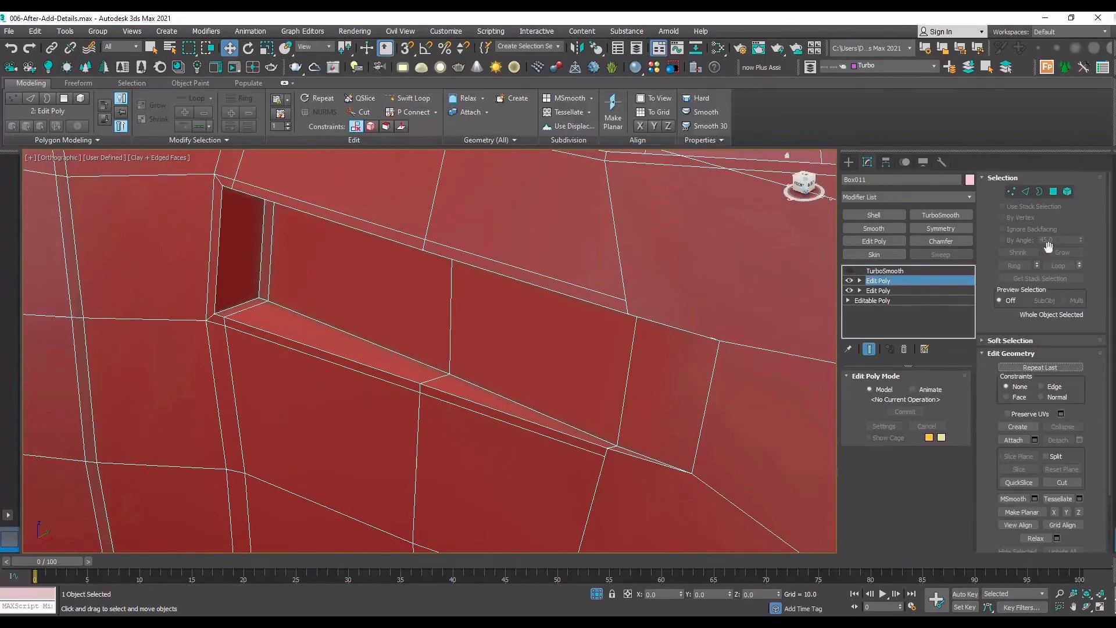
pyautogui.click(1060, 481)
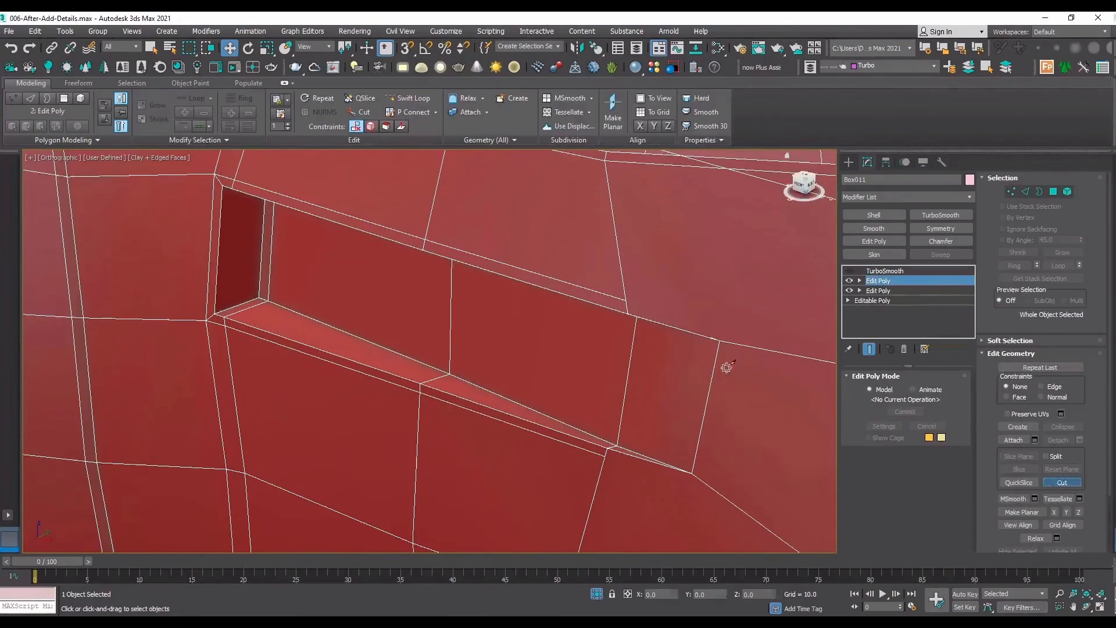
pyautogui.click(628, 300)
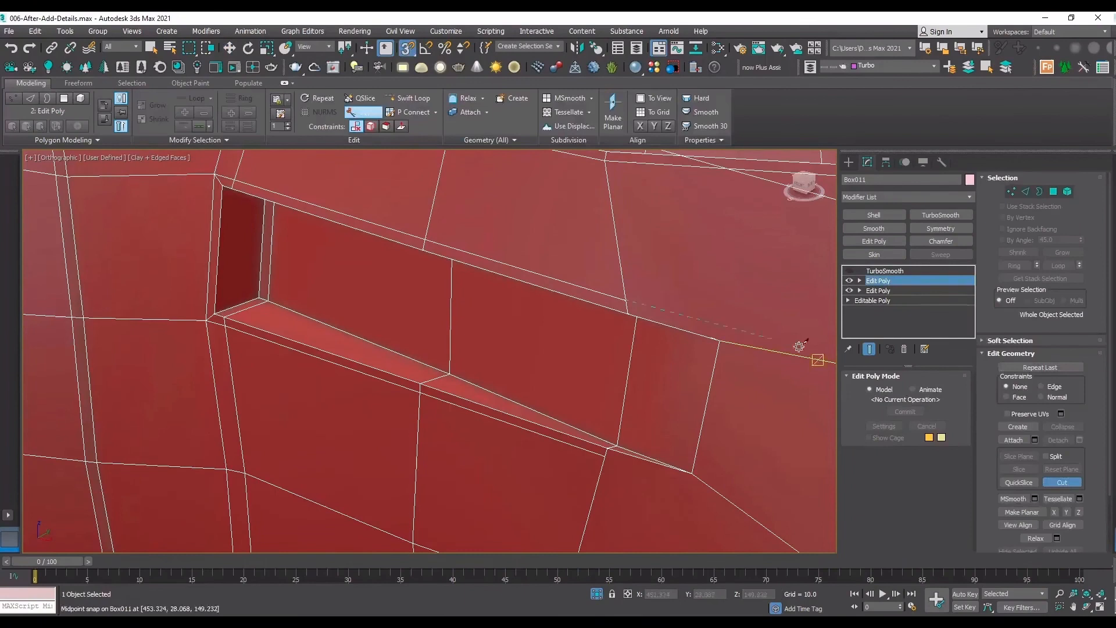
pyautogui.click(736, 338)
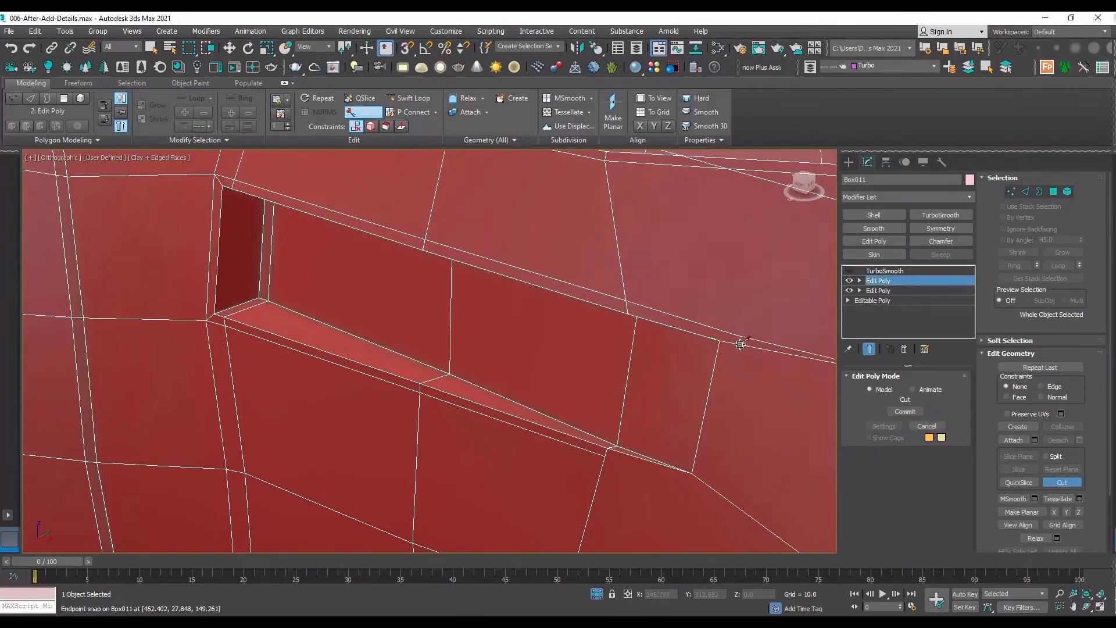
pyautogui.click(697, 489)
pyautogui.press('s')
pyautogui.click(604, 457)
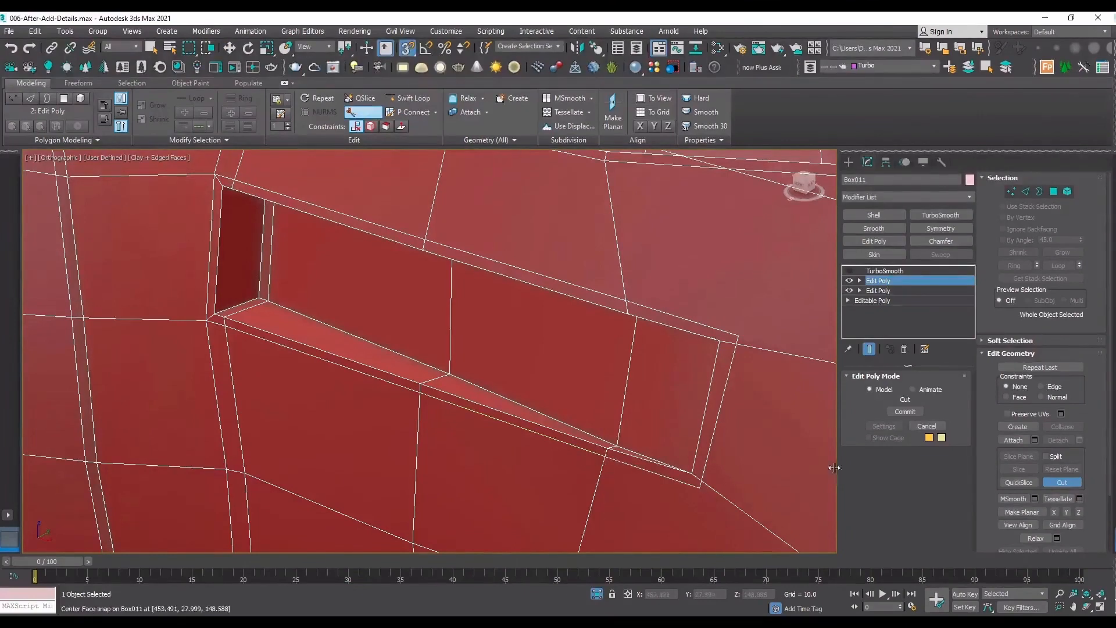
# Target Weld the extra vertices beside both ramp-end corners onto the corners of the new support cut.
pyautogui.press('1')
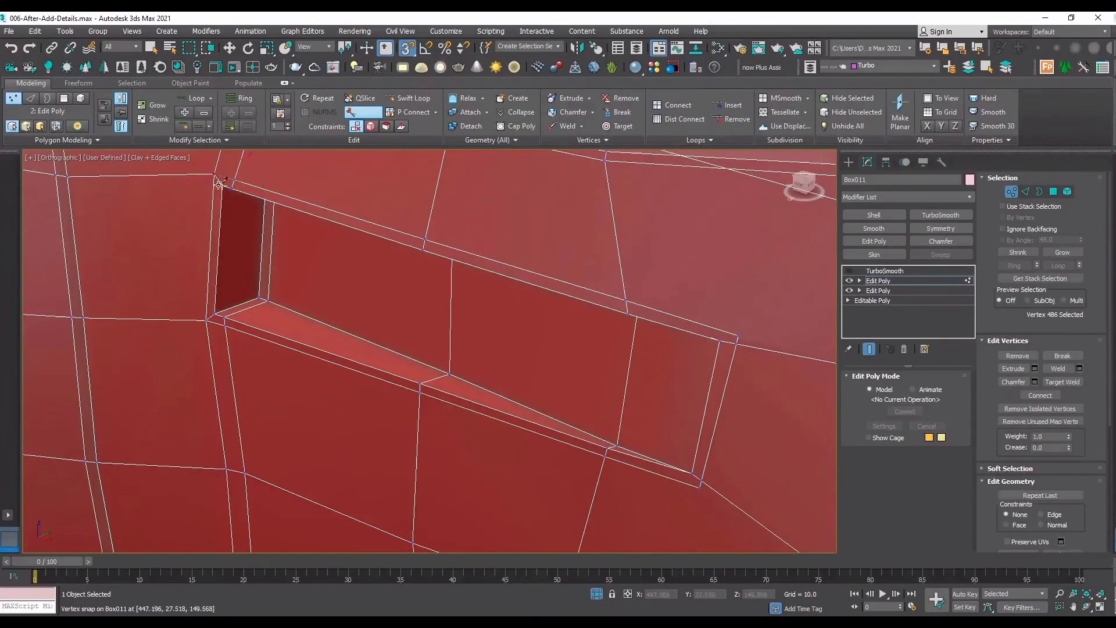
pyautogui.click(1062, 381)
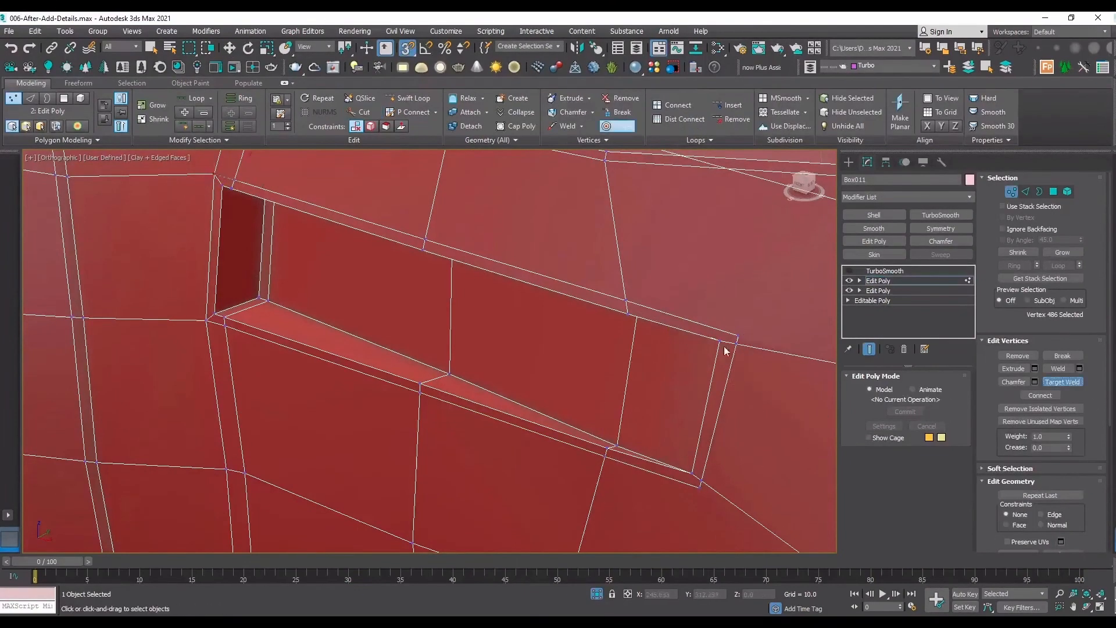
pyautogui.click(737, 342)
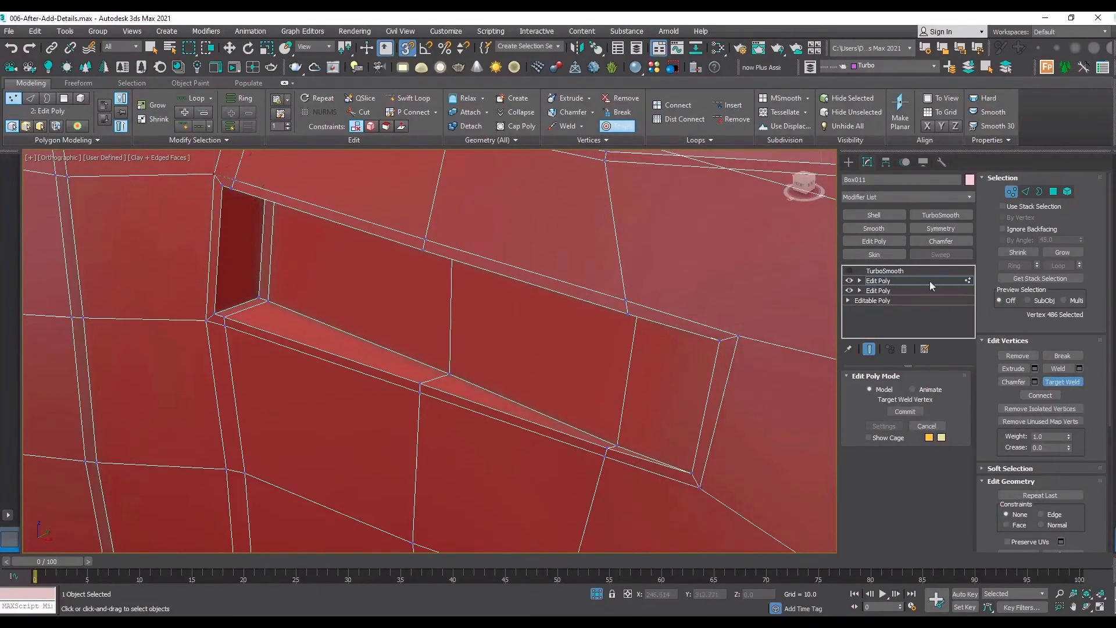
# Examine the fully supported recess on the sleeve with TurboSmooth on, and inspect its low-poly edge flow with TurboSmooth off.
pyautogui.click(930, 282)
pyautogui.click(868, 272)
pyautogui.click(849, 271)
pyautogui.press('F4')
pyautogui.scroll(-4, 576, 350)
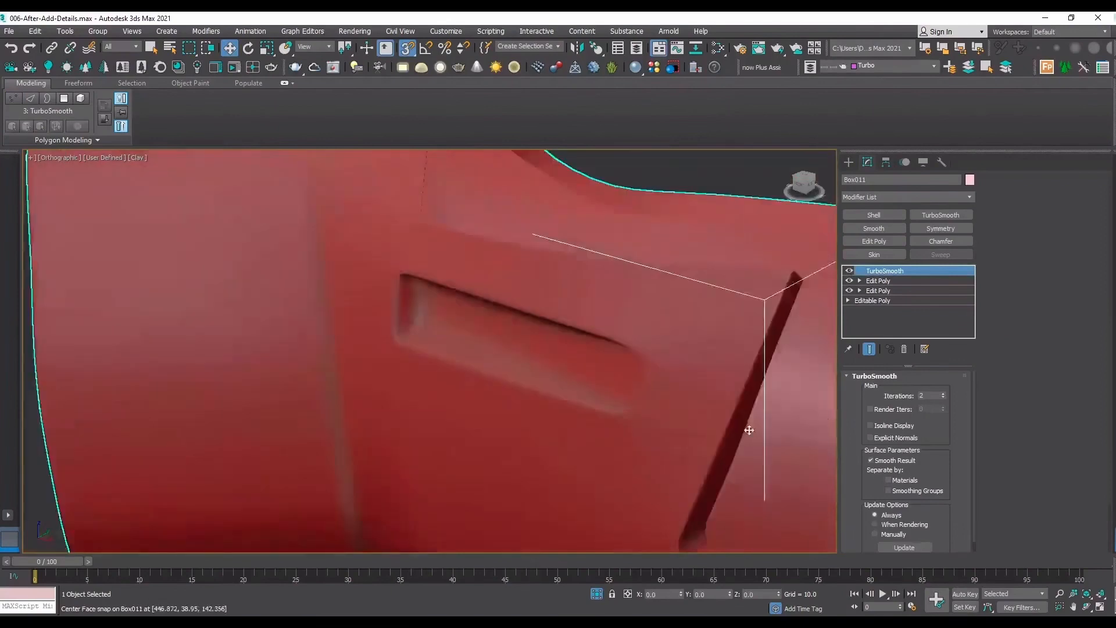
pyautogui.scroll(-2, 749, 430)
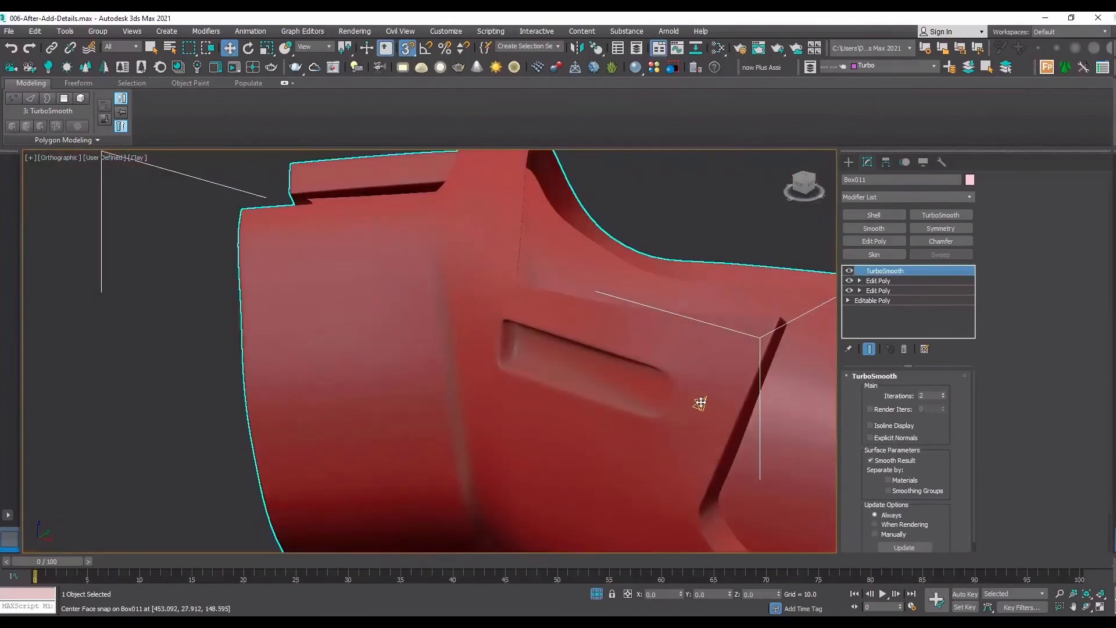
pyautogui.click(849, 271)
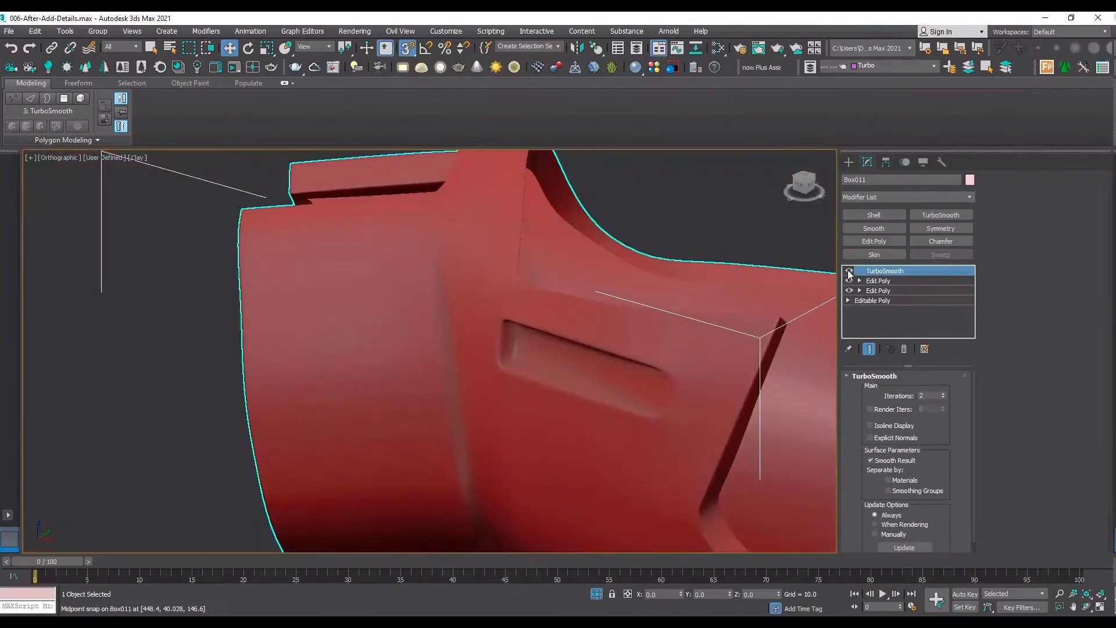
pyautogui.press('F4')
pyautogui.scroll(4, 686, 367)
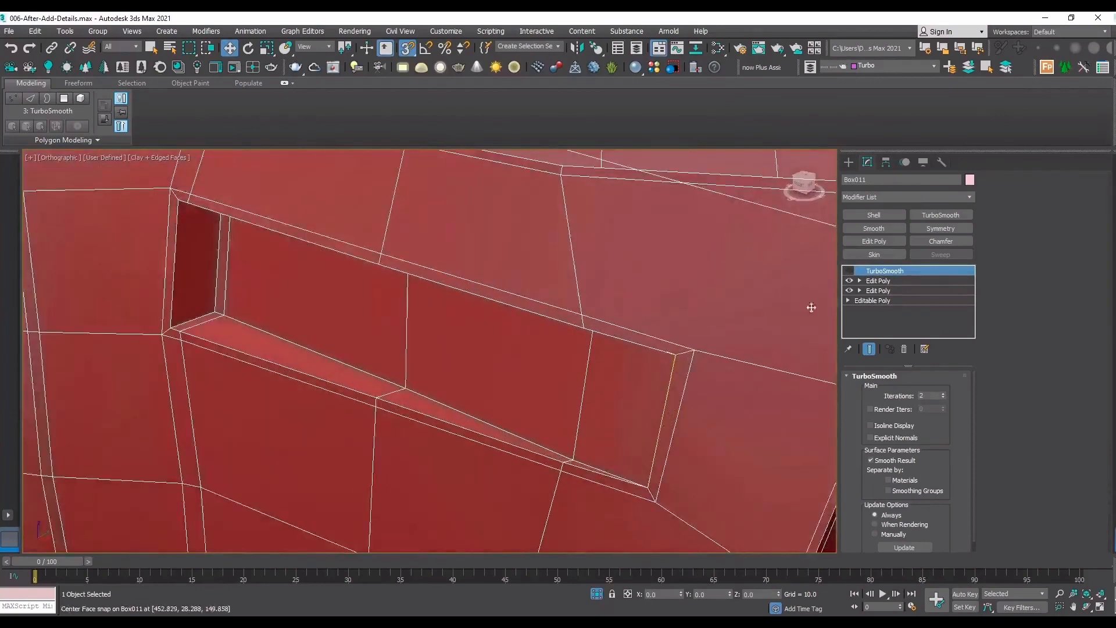
pyautogui.scroll(-2, 724, 363)
pyautogui.click(1087, 610)
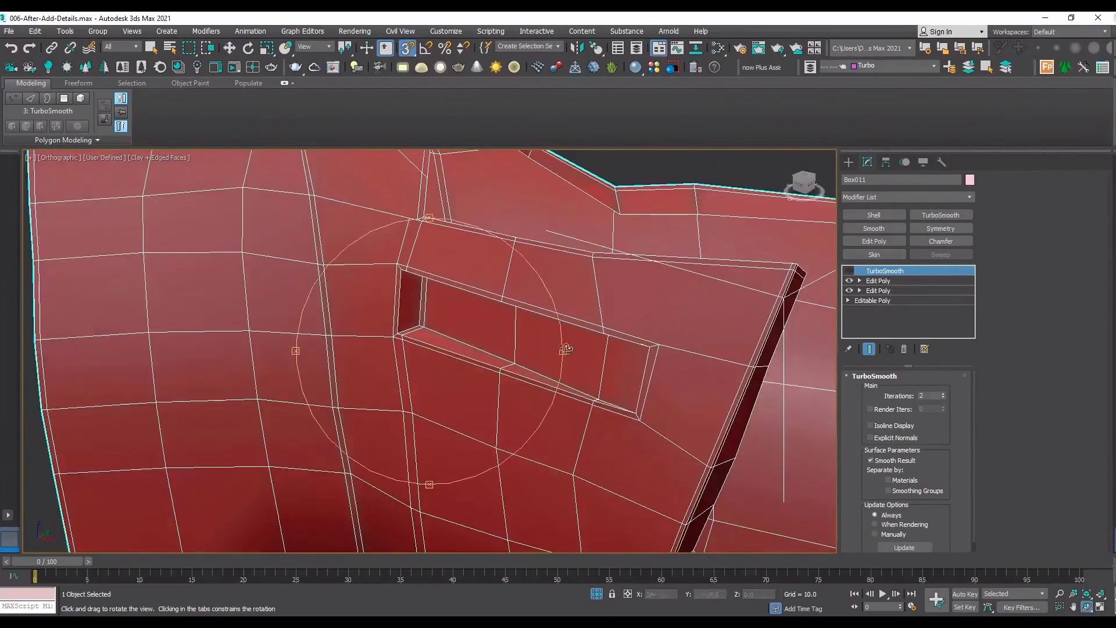
# Compare the flap's recess with TurboSmooth on and off, without edged faces, and inspect its low-poly edge flow.
pyautogui.moveTo(565, 350); pyautogui.dragTo(633, 334)
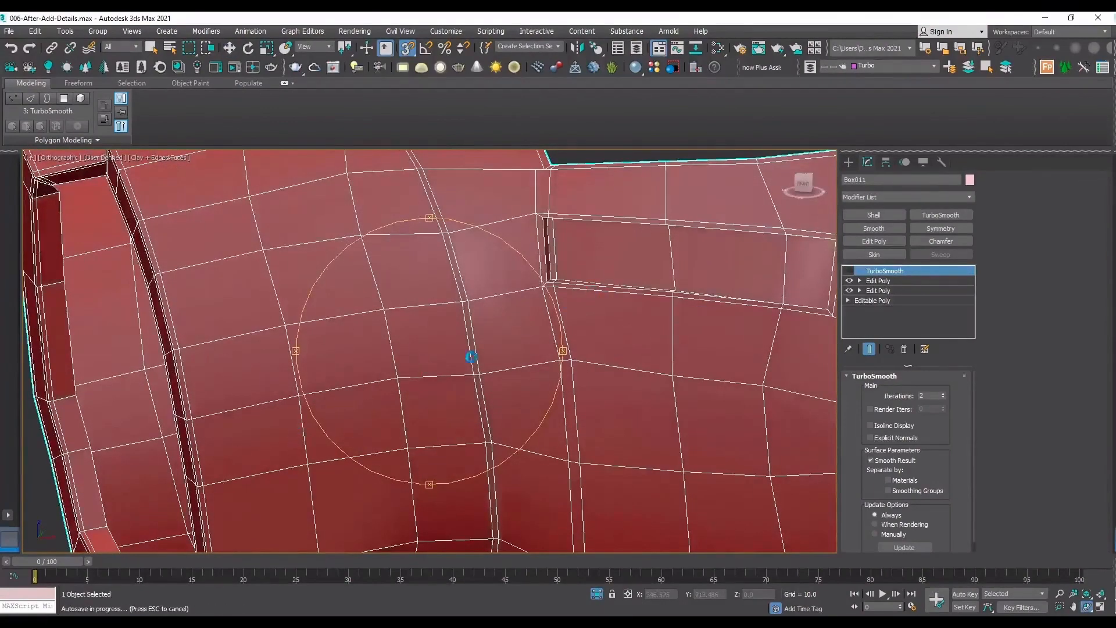
pyautogui.scroll(-5, 472, 356)
pyautogui.scroll(5, 624, 311)
pyautogui.click(851, 271)
pyautogui.press('F4')
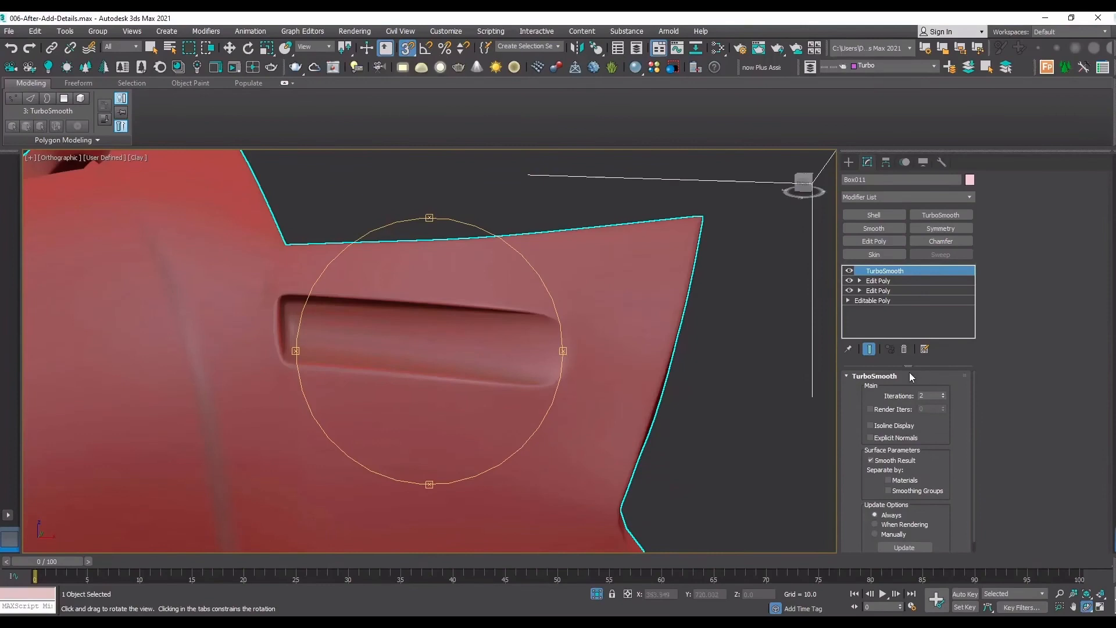
pyautogui.click(849, 272)
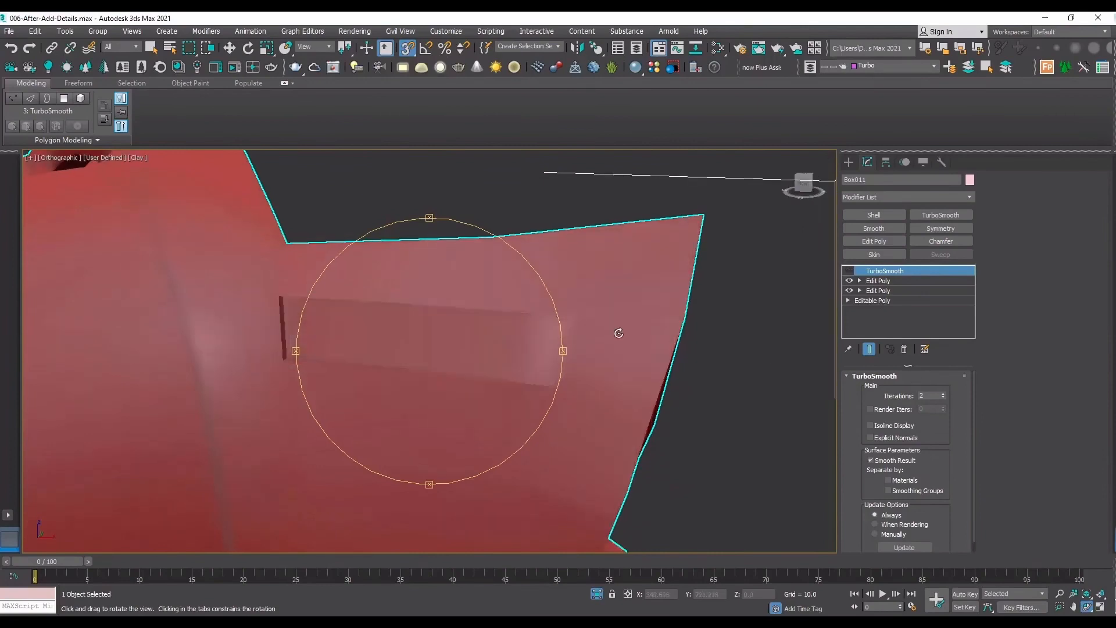
pyautogui.hotkey('ctrl', 'z')
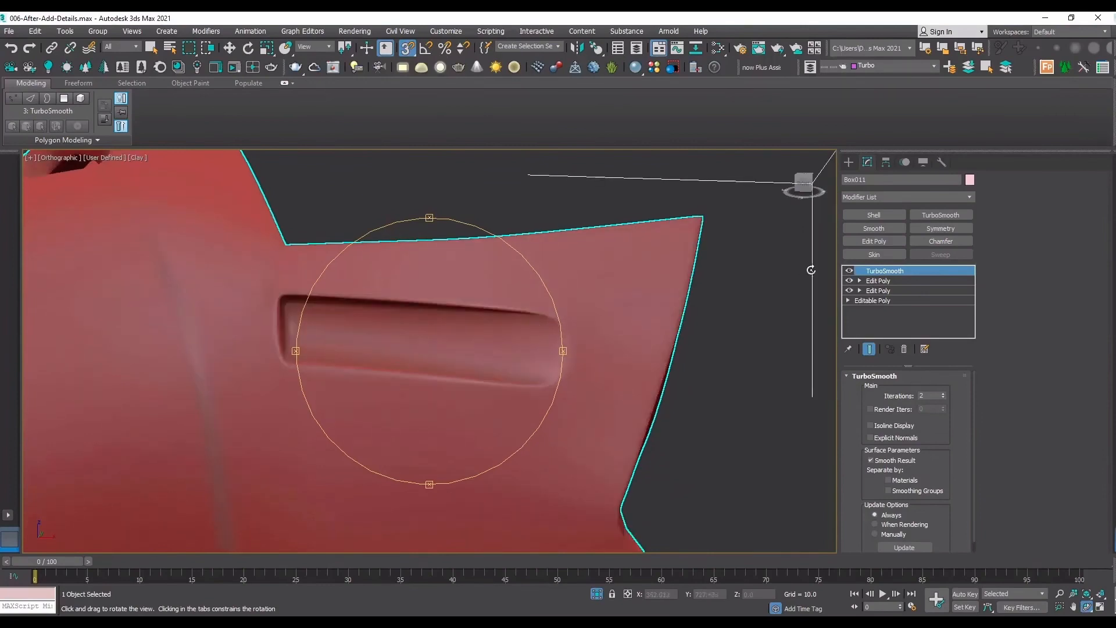
pyautogui.press('F4')
pyautogui.click(849, 271)
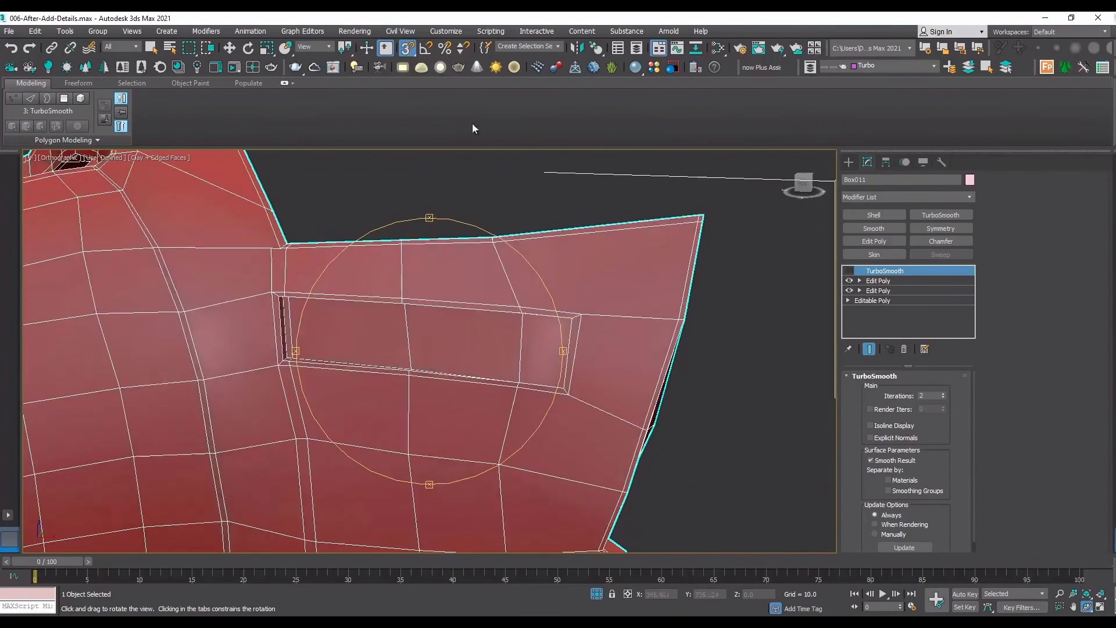
# Try adding Swift Loop support edges along the recess's upper and lower long sides and preview them with TurboSmooth on.
pyautogui.click(905, 280)
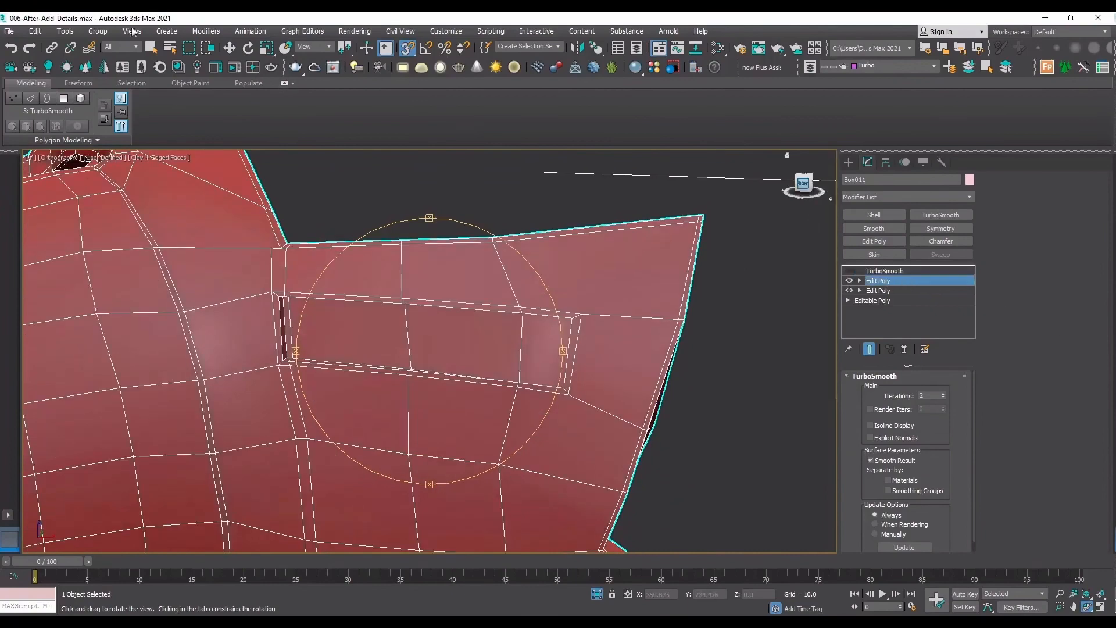
pyautogui.click(416, 102)
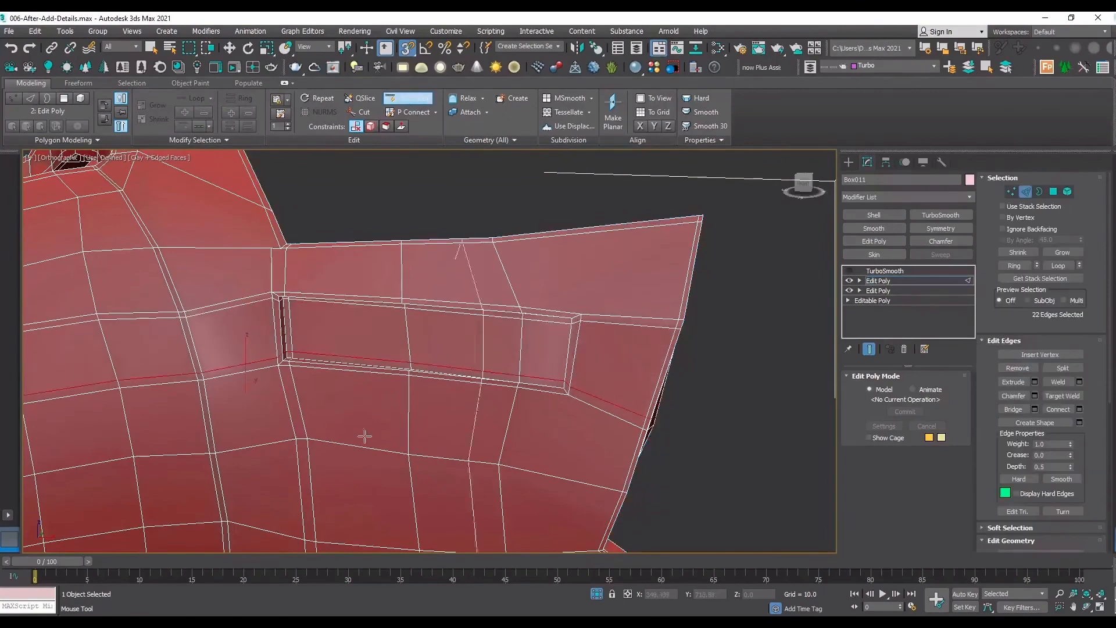
pyautogui.click(850, 270)
pyautogui.press('F4')
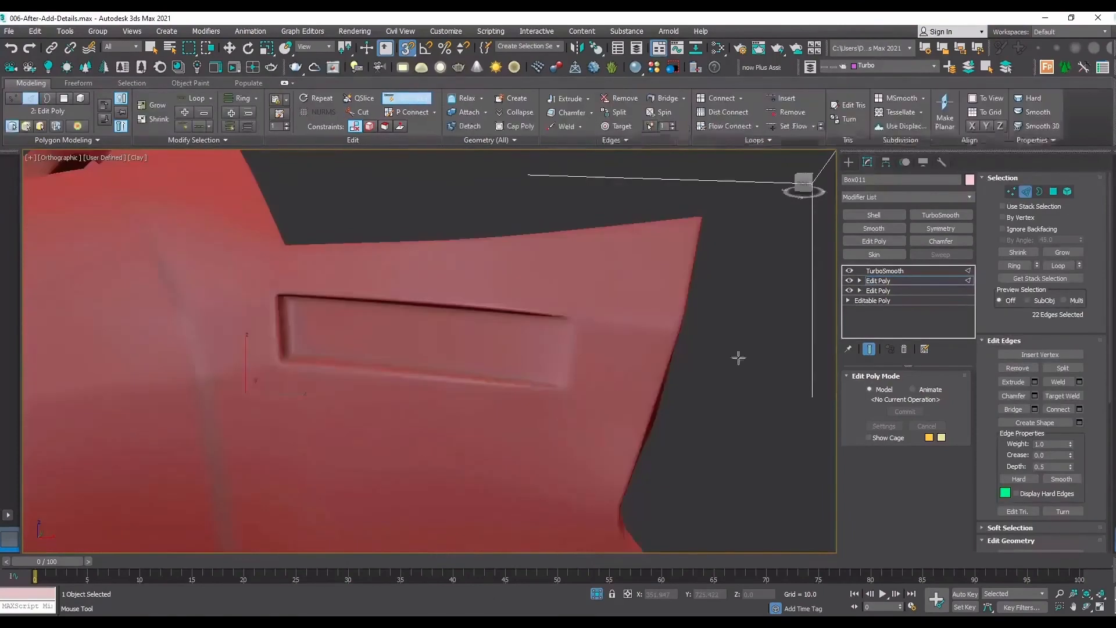
pyautogui.scroll(5, 589, 329)
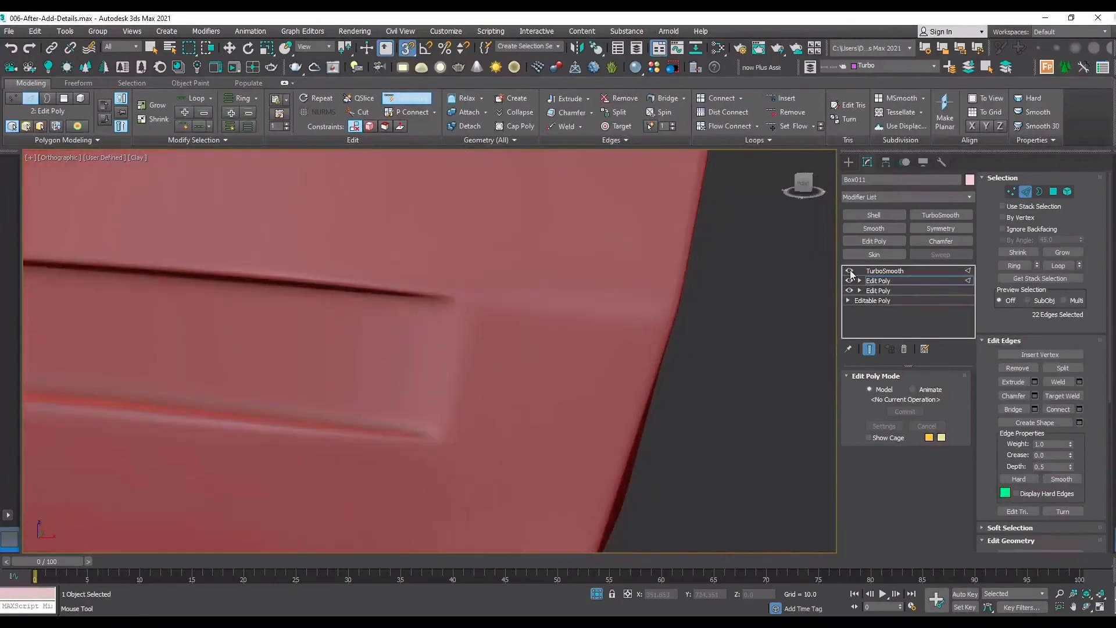
pyautogui.click(849, 271)
pyautogui.press('F4')
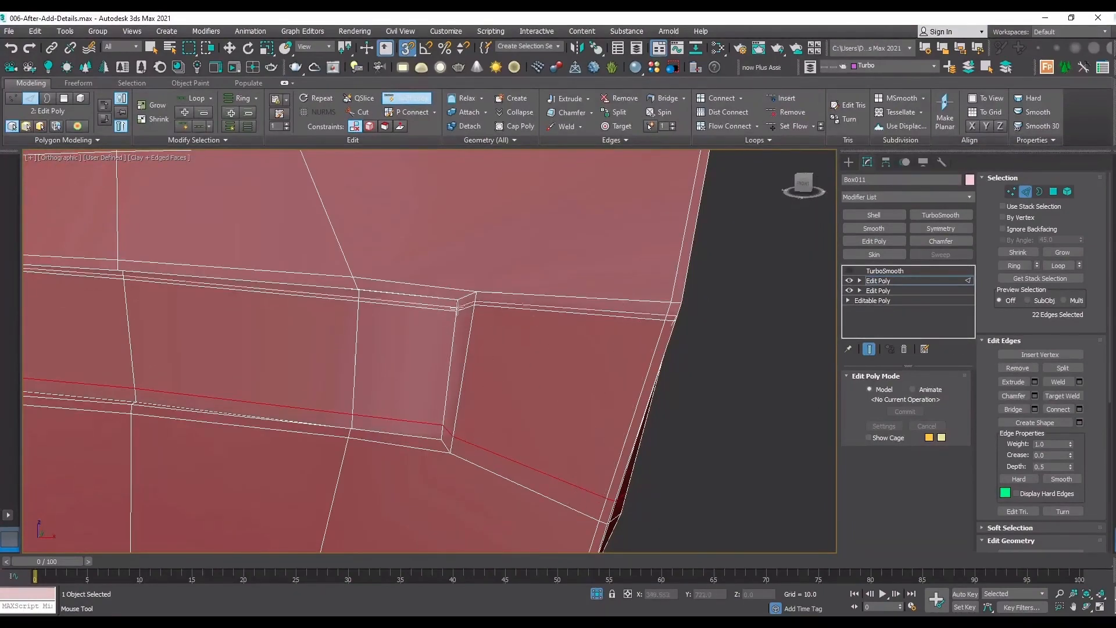
# Undo the two trial Swift Loop edges along the recess.
pyautogui.press('w')
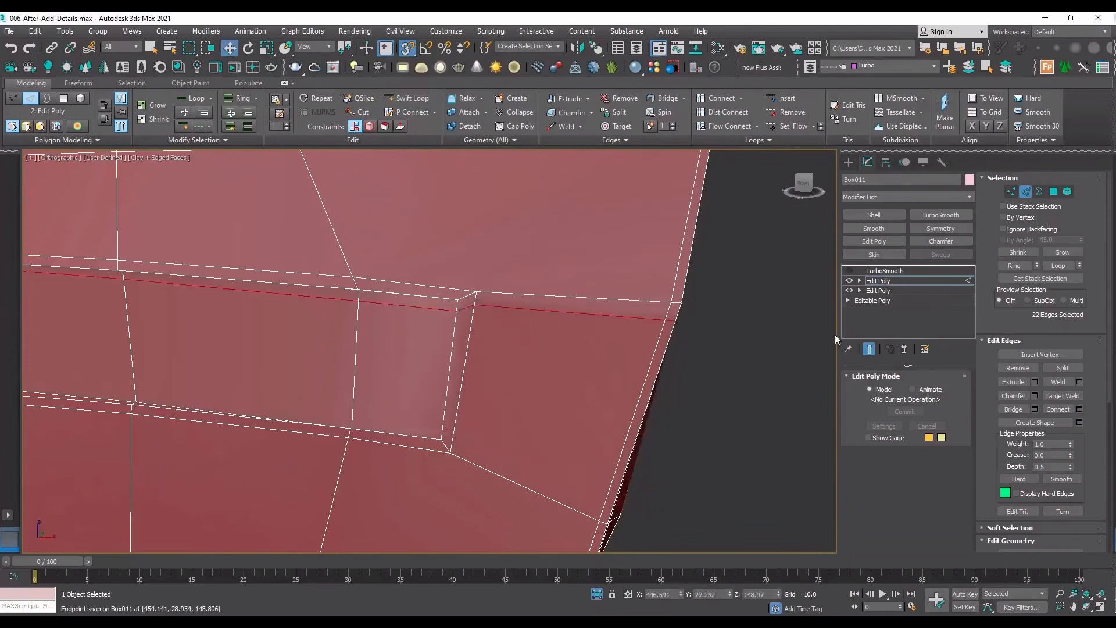
pyautogui.hotkey('ctrl', 'z')
pyautogui.moveTo(573, 298); pyautogui.dragTo(592, 311, button='middle')
# Turn snapping off, add a new Edit Poly modifier below TurboSmooth, and set its vertex movement constraint to Edge.
pyautogui.press('s')
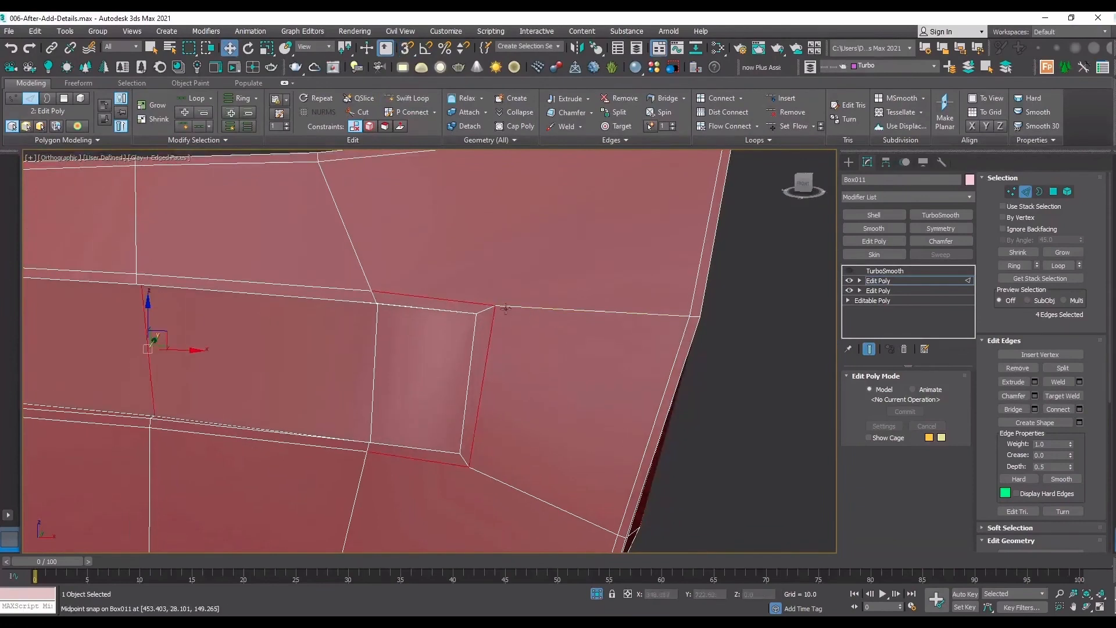
pyautogui.press('1')
pyautogui.click(494, 305)
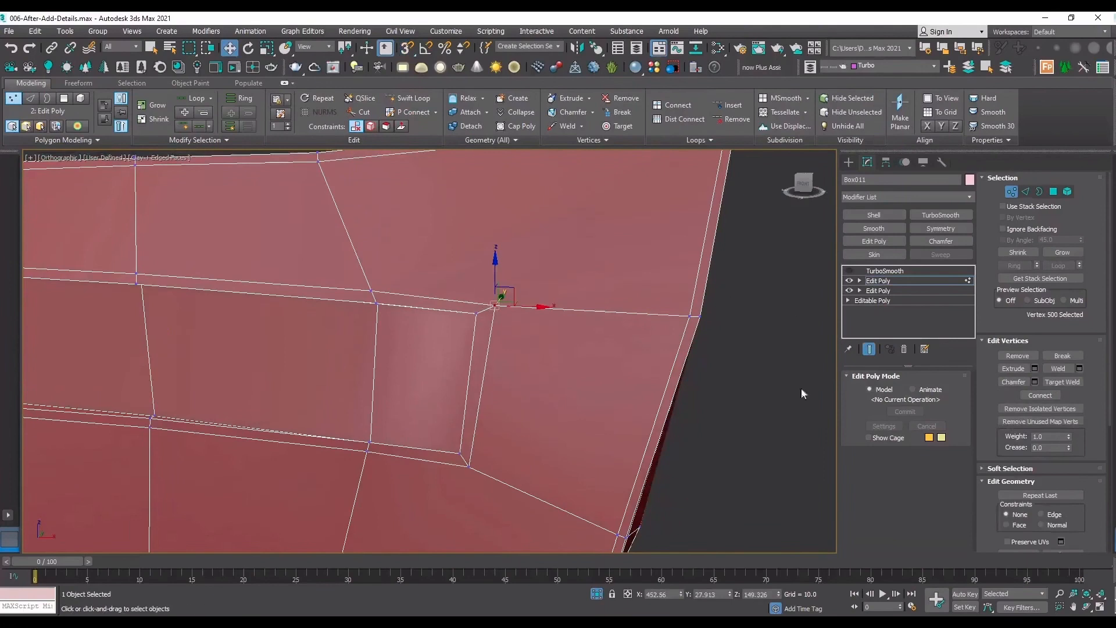
pyautogui.click(875, 241)
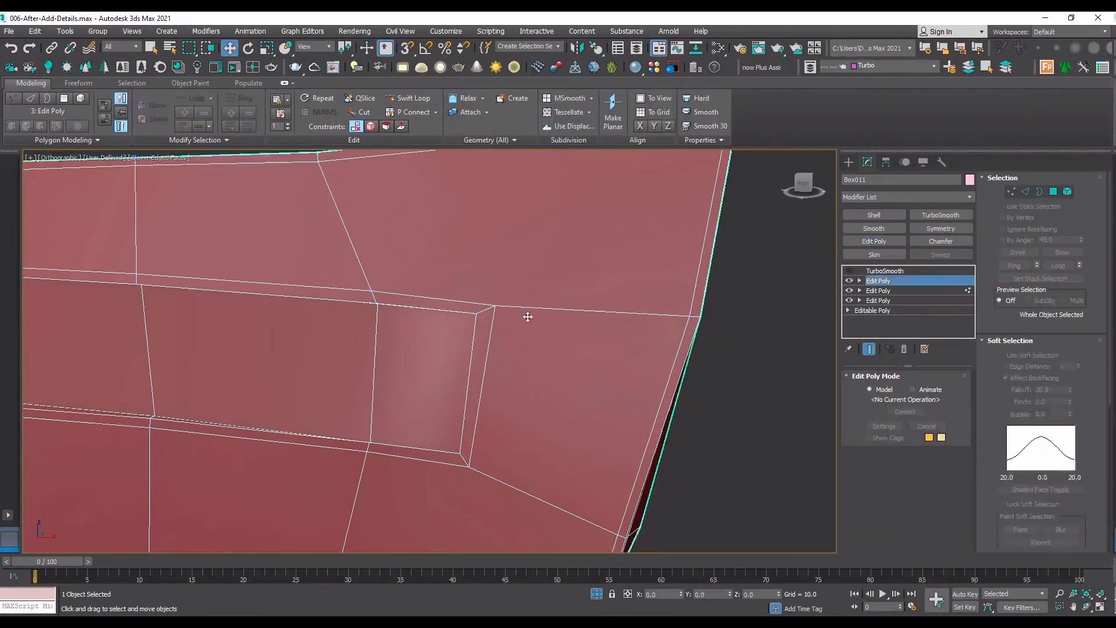
pyautogui.press('1')
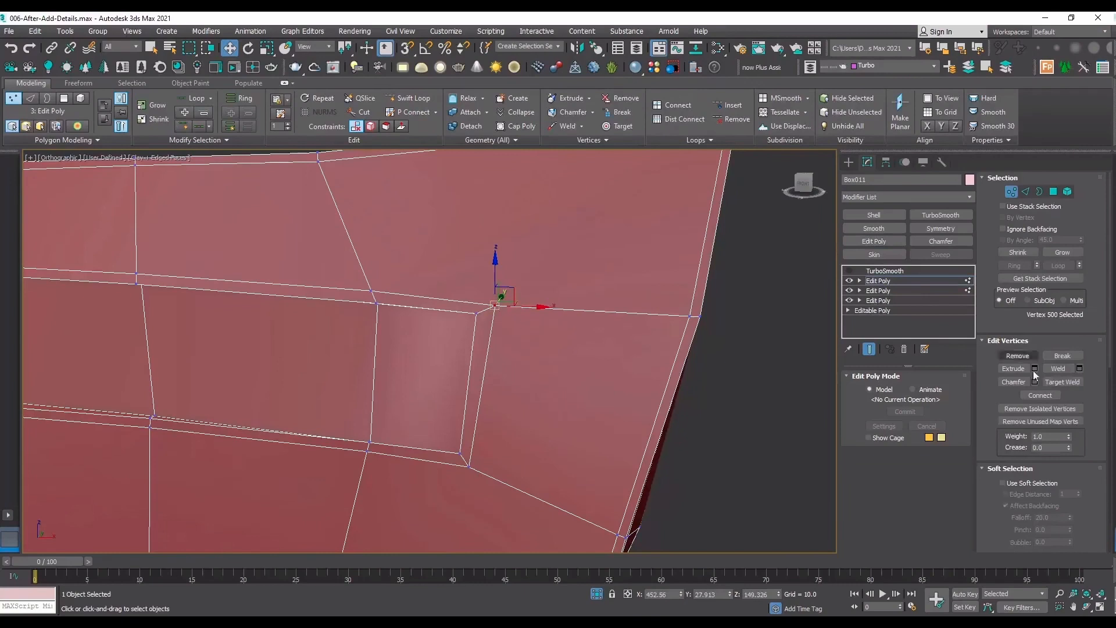
pyautogui.moveTo(1096, 420); pyautogui.dragTo(1091, 242)
pyautogui.scroll(-5, 1075, 325)
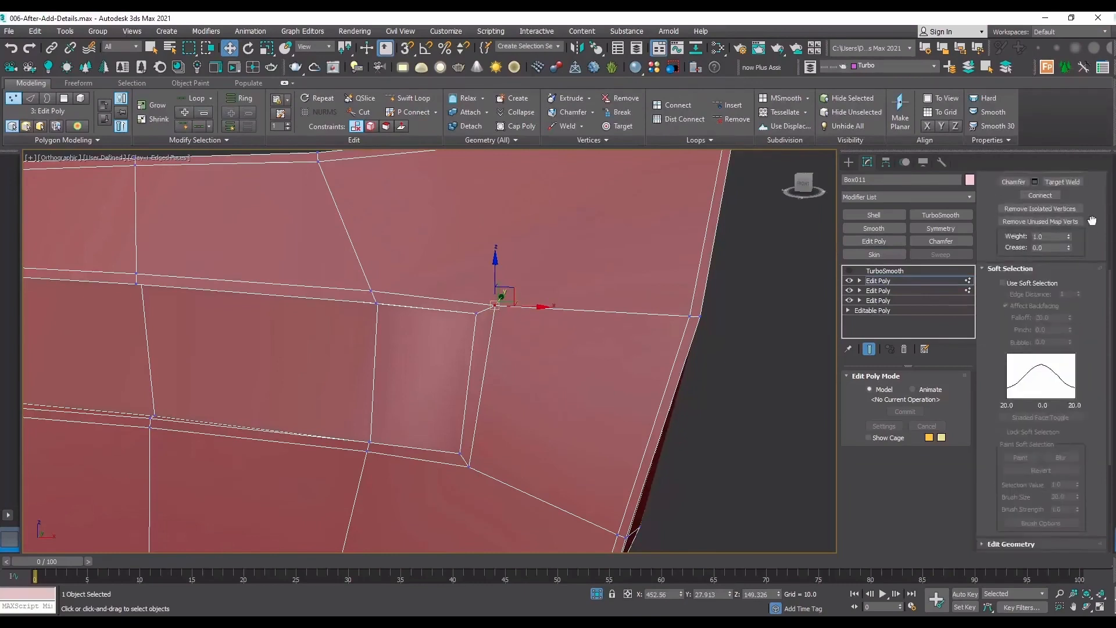
pyautogui.click(1038, 391)
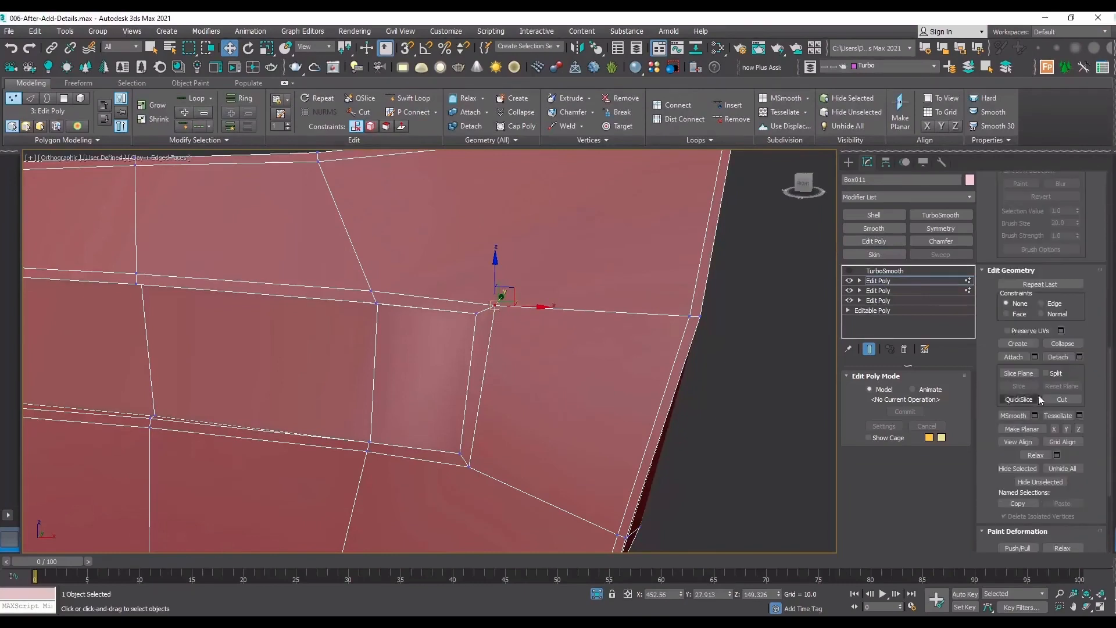
pyautogui.click(1059, 303)
# Slide the upper and lower support vertices around the recess's ramp end outward along their edges, widening the gap to the recess.
pyautogui.moveTo(538, 307); pyautogui.dragTo(625, 313)
pyautogui.click(373, 289)
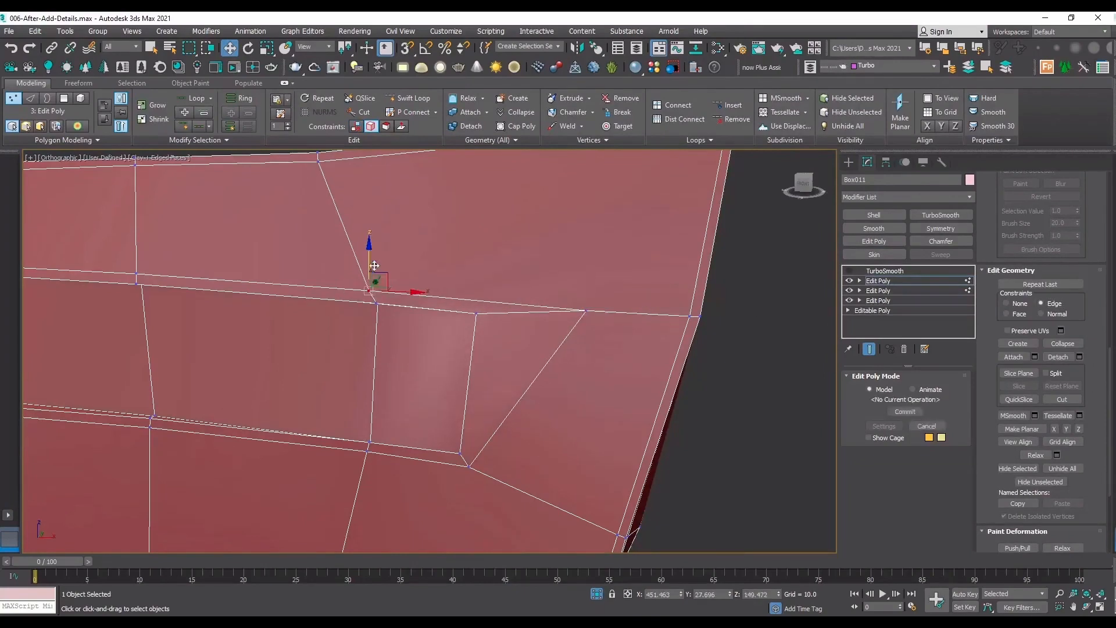
pyautogui.moveTo(371, 252); pyautogui.dragTo(377, 201)
pyautogui.moveTo(491, 356); pyautogui.dragTo(546, 207, button='middle')
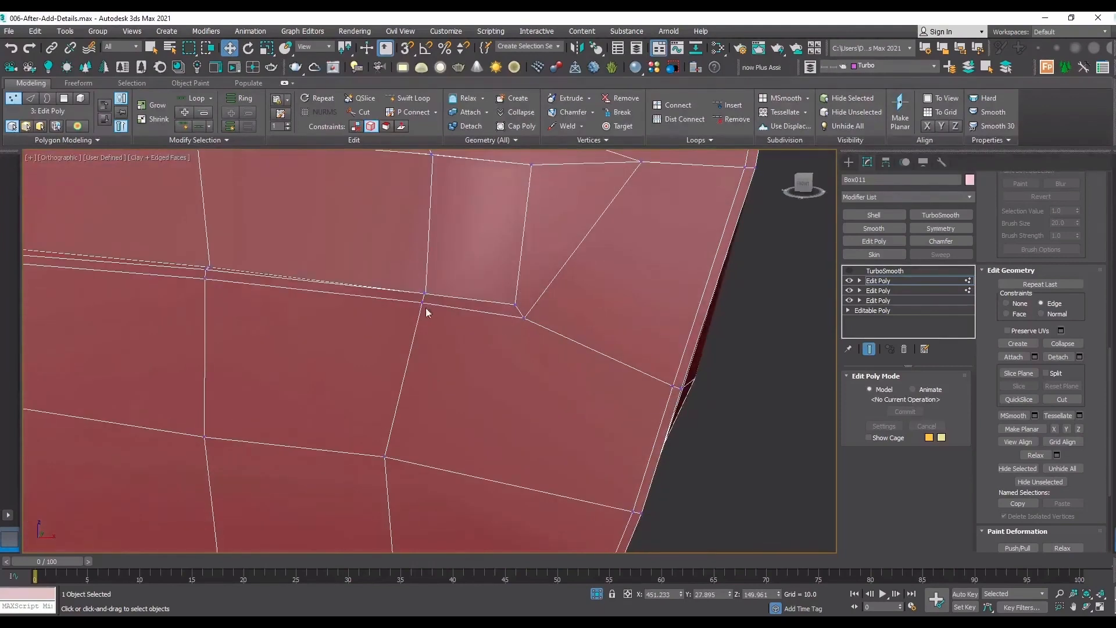
pyautogui.moveTo(425, 308); pyautogui.dragTo(413, 348)
pyautogui.moveTo(524, 317); pyautogui.dragTo(594, 349)
pyautogui.click(207, 272)
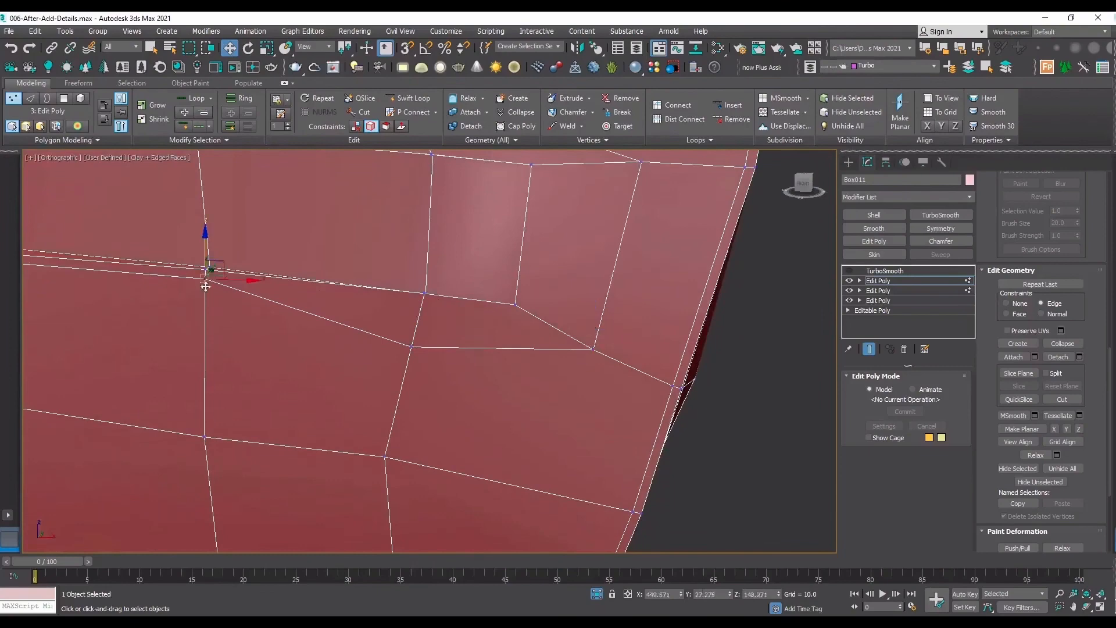
pyautogui.moveTo(205, 286); pyautogui.dragTo(205, 284)
# Examine the softened ramp end with TurboSmooth on, comparing it with and without the new Edit Poly modifier.
pyautogui.click(907, 279)
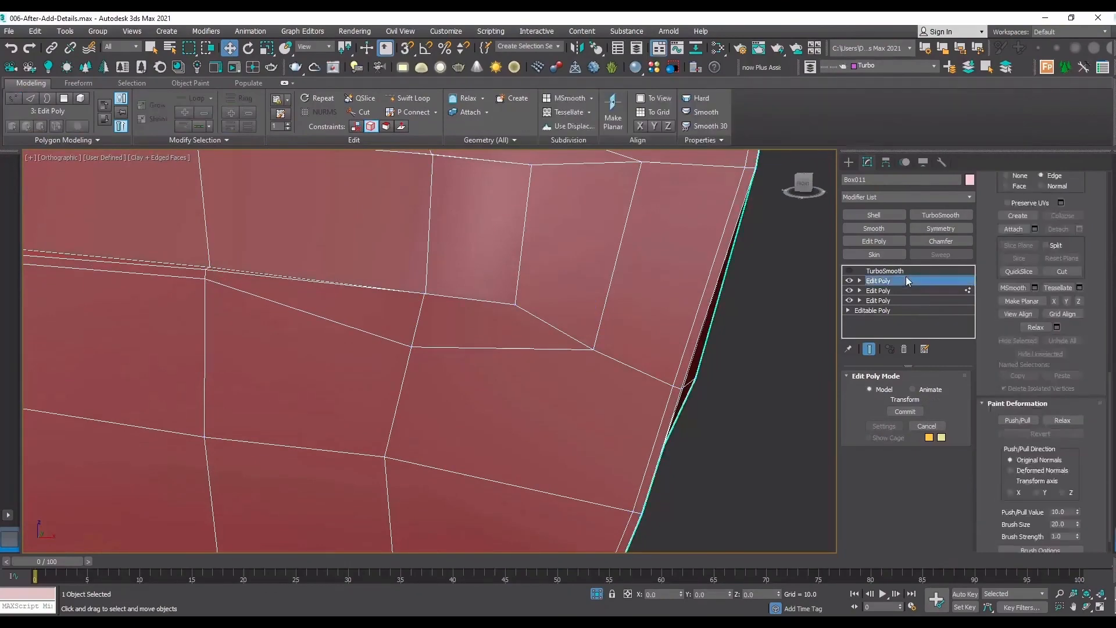
pyautogui.click(884, 271)
pyautogui.click(849, 271)
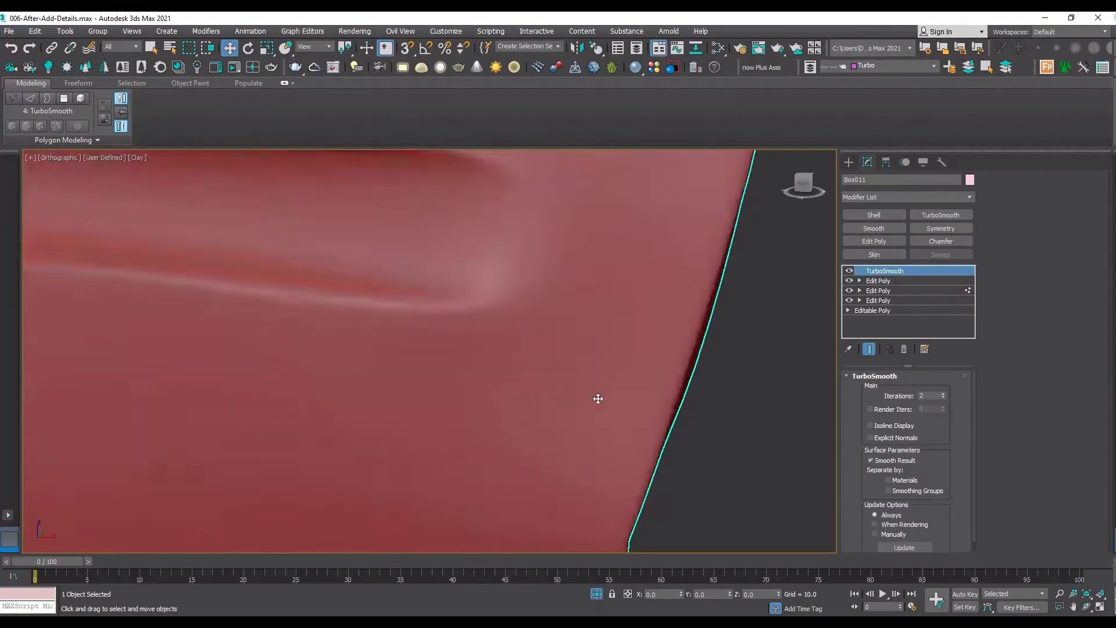
pyautogui.press('z')
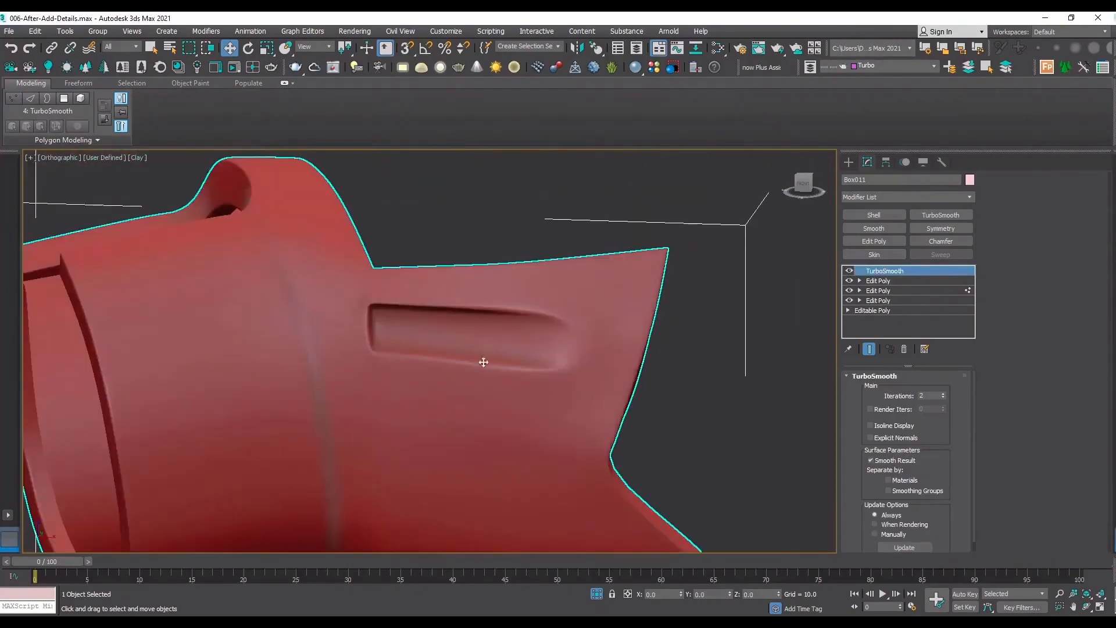
pyautogui.click(849, 281)
pyautogui.click(666, 374)
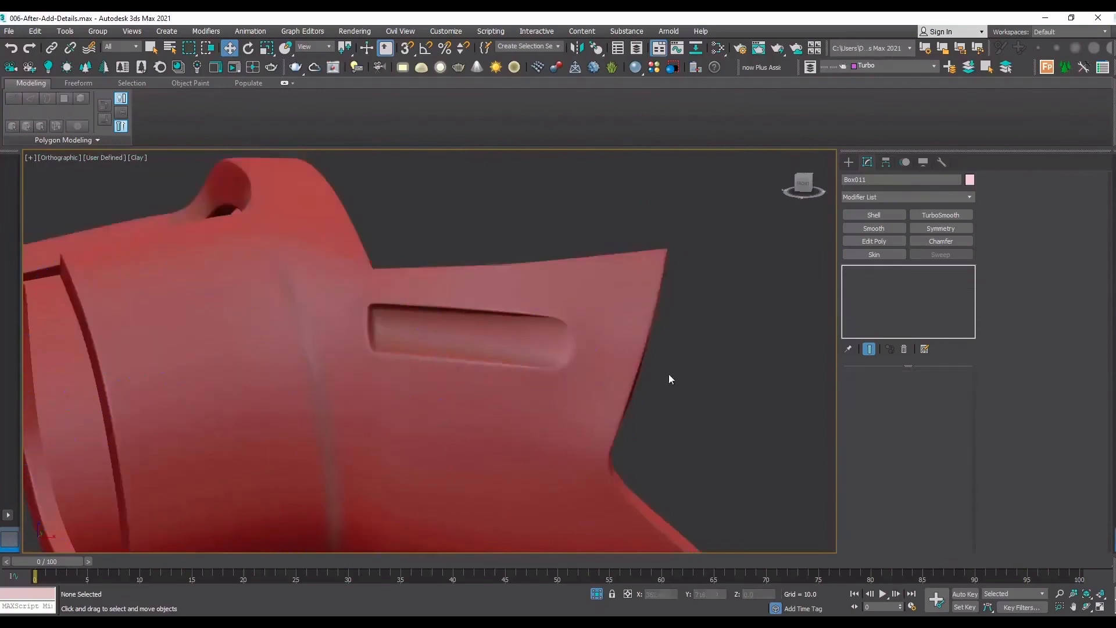
pyautogui.scroll(2, 665, 373)
pyautogui.click(580, 242)
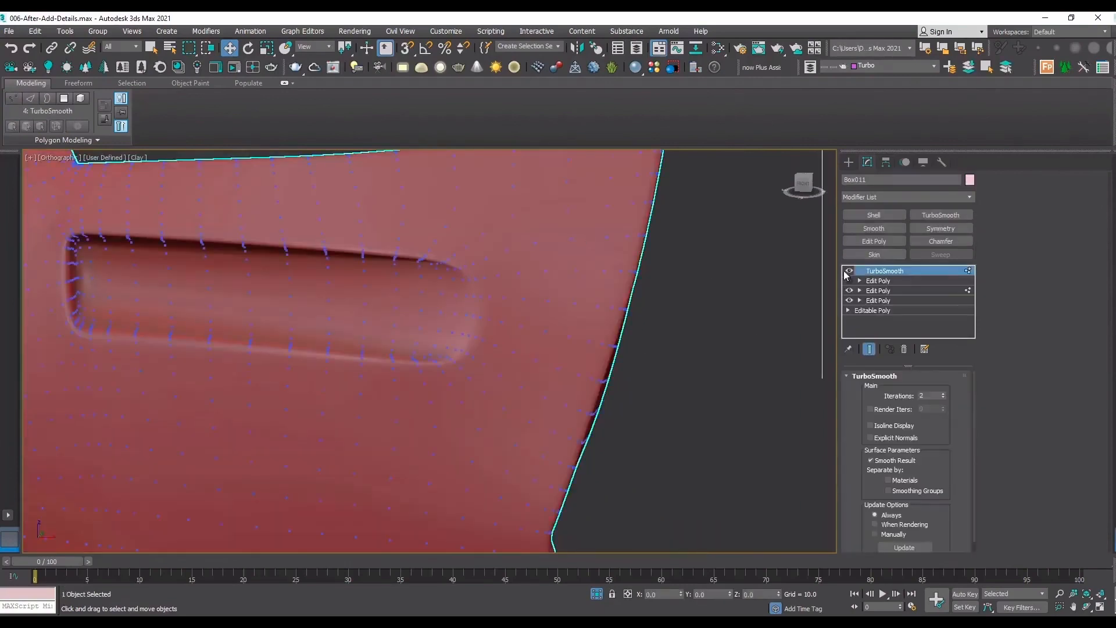
pyautogui.scroll(-4, 580, 242)
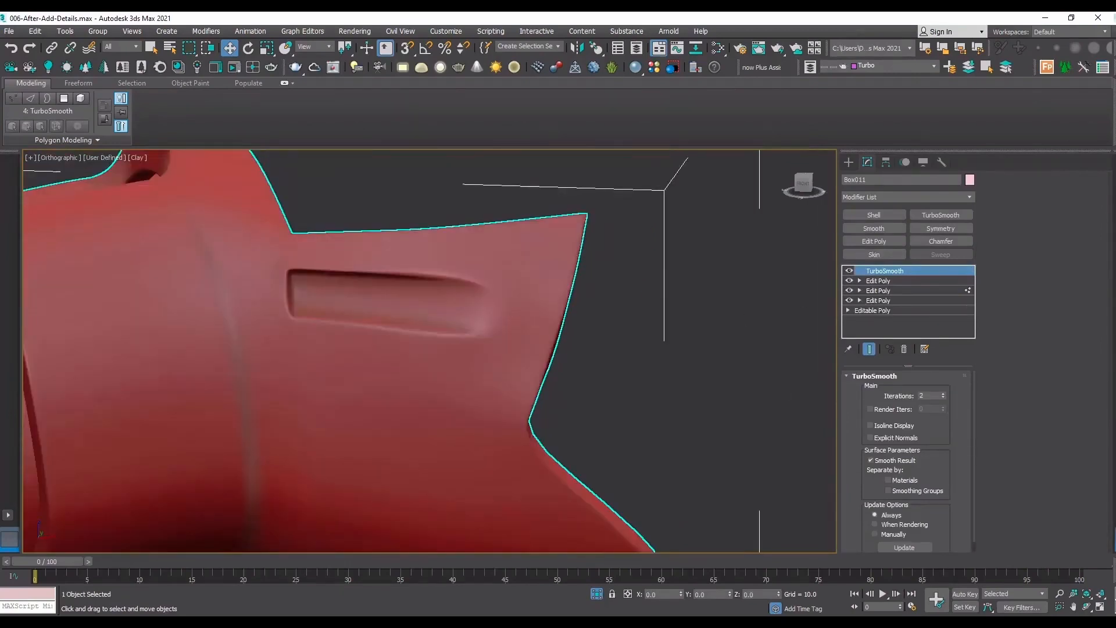
# From an angled view of the sleeve, compare the recess with the top Edit Poly off and on, ending with edged faces.
pyautogui.click(1087, 608)
pyautogui.moveTo(298, 269); pyautogui.dragTo(542, 269)
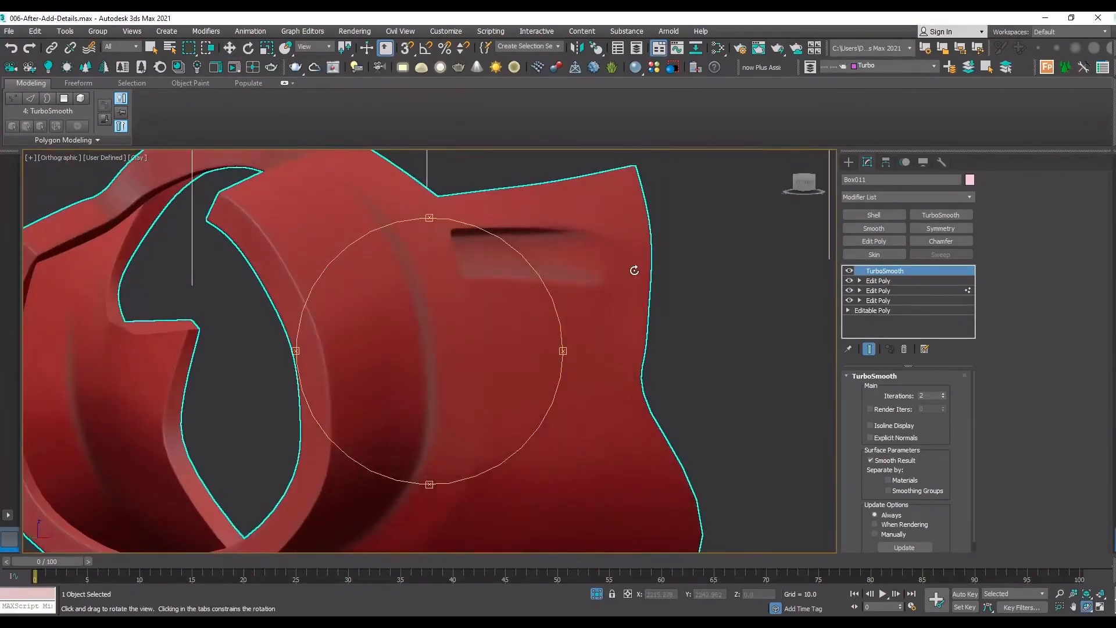
pyautogui.click(850, 280)
pyautogui.click(886, 292)
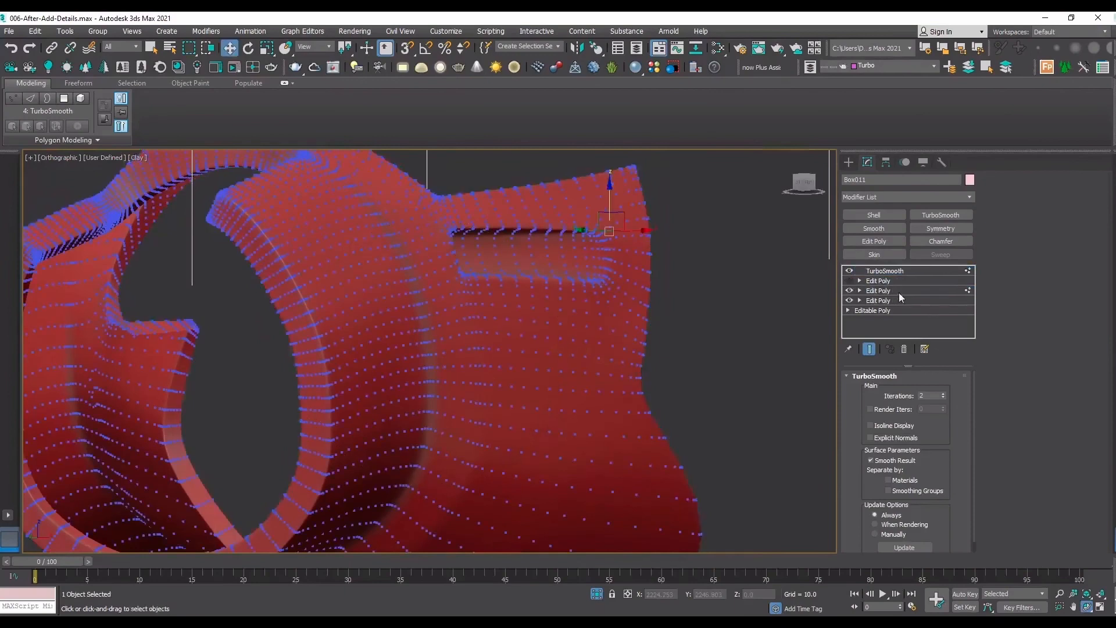
pyautogui.click(899, 291)
pyautogui.click(682, 288)
pyautogui.click(631, 289)
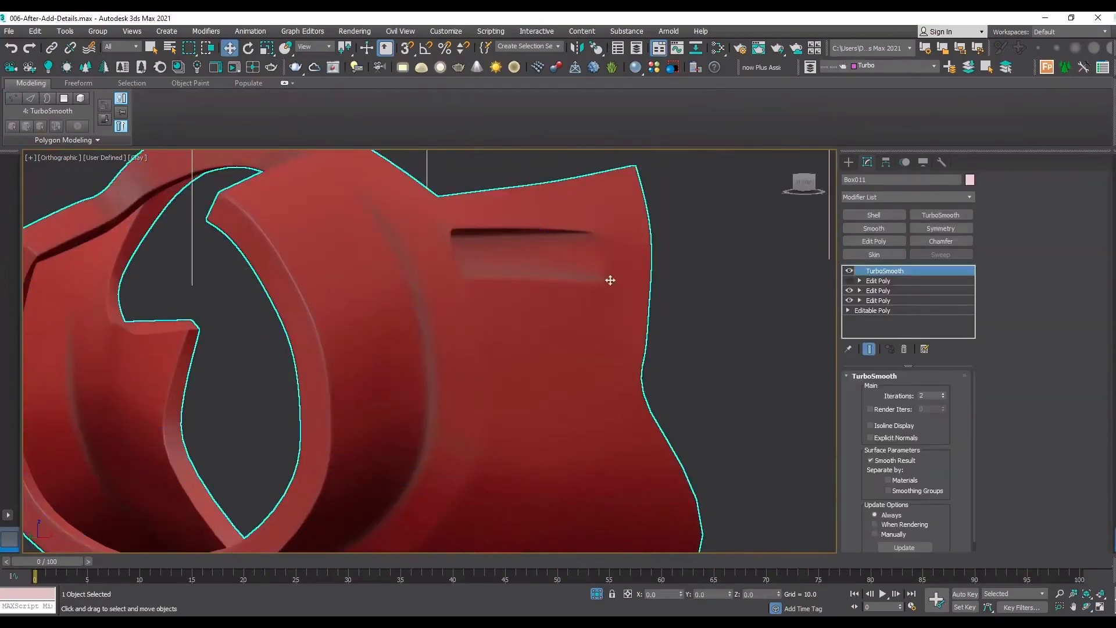
pyautogui.click(849, 281)
pyautogui.press('F4')
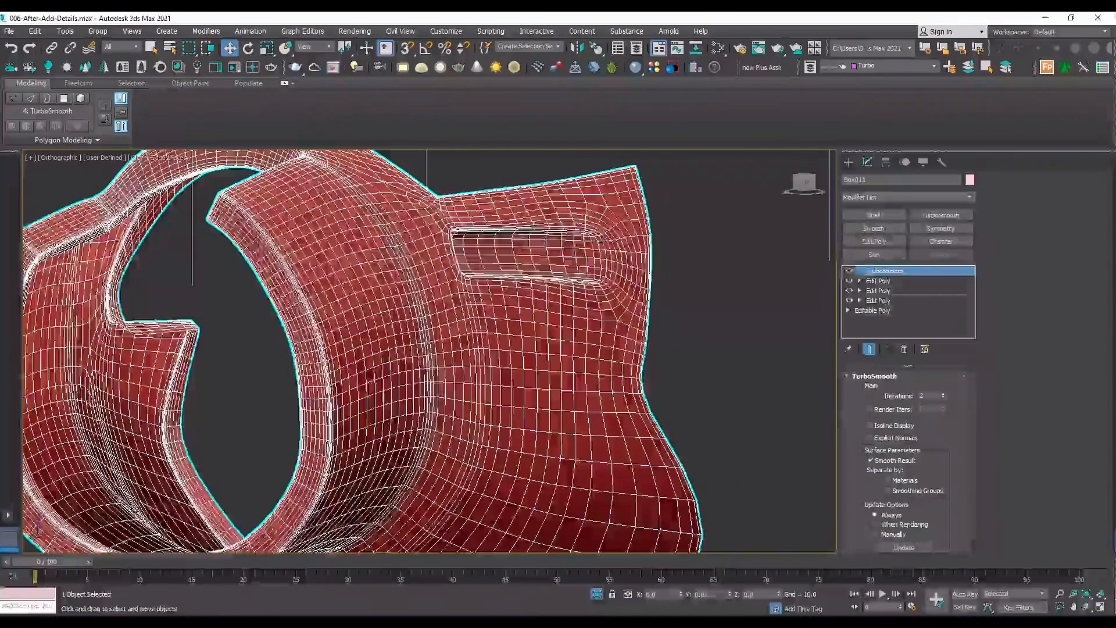
# With TurboSmooth off in the Front view, slide the upper corner support vertex slightly back toward the recess's ramp end.
pyautogui.click(849, 271)
pyautogui.press('F4')
pyautogui.press('f')
pyautogui.press('z')
pyautogui.press('F4')
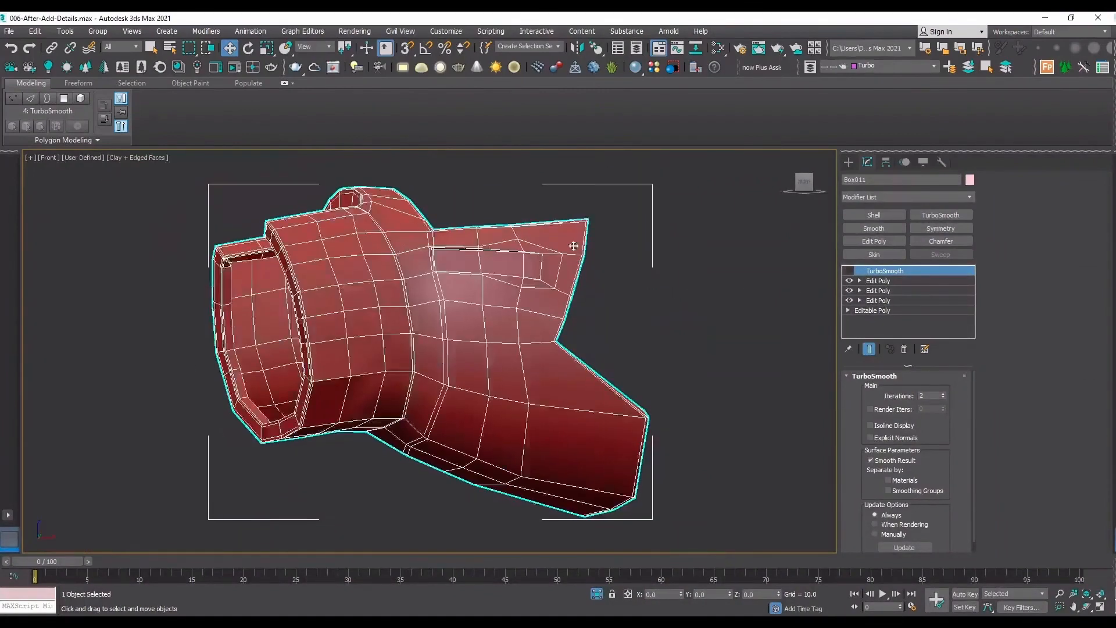
pyautogui.scroll(6, 574, 245)
pyautogui.click(867, 281)
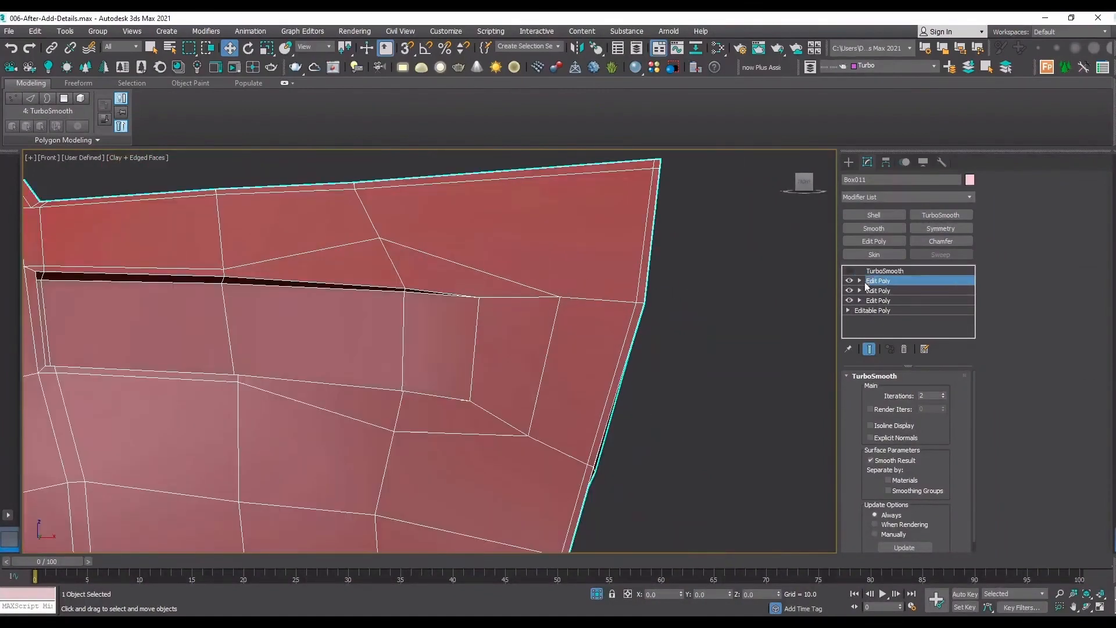
pyautogui.press('1')
pyautogui.moveTo(544, 282); pyautogui.dragTo(611, 285)
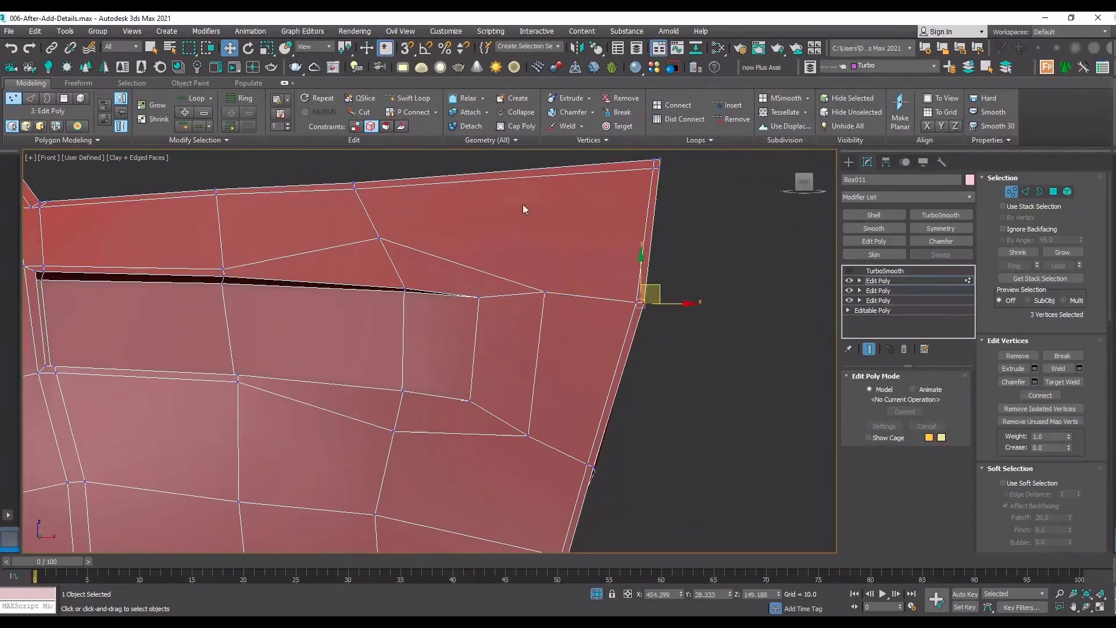
# Insert a Swift Loop lengthwise through the middle of the recess and on to the flap's outer edge.
pyautogui.click(407, 98)
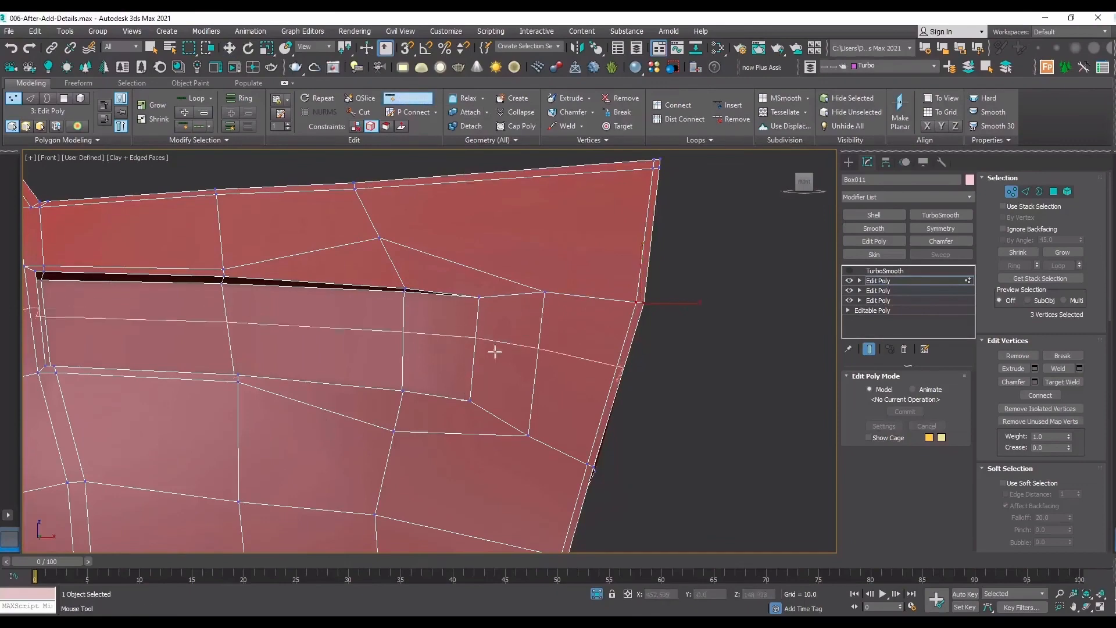
pyautogui.click(484, 351)
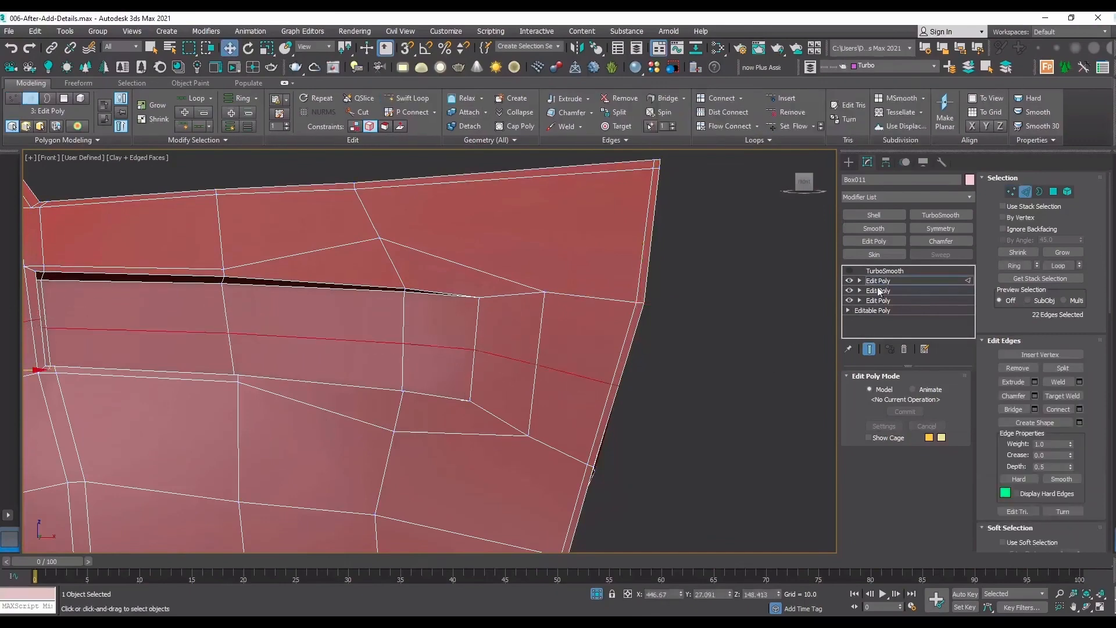
# Turn TurboSmooth back on, hide the edged faces and examine the flap recess up close and on the whole sleeve.
pyautogui.click(891, 278)
pyautogui.click(890, 272)
pyautogui.click(849, 271)
pyautogui.press('F4')
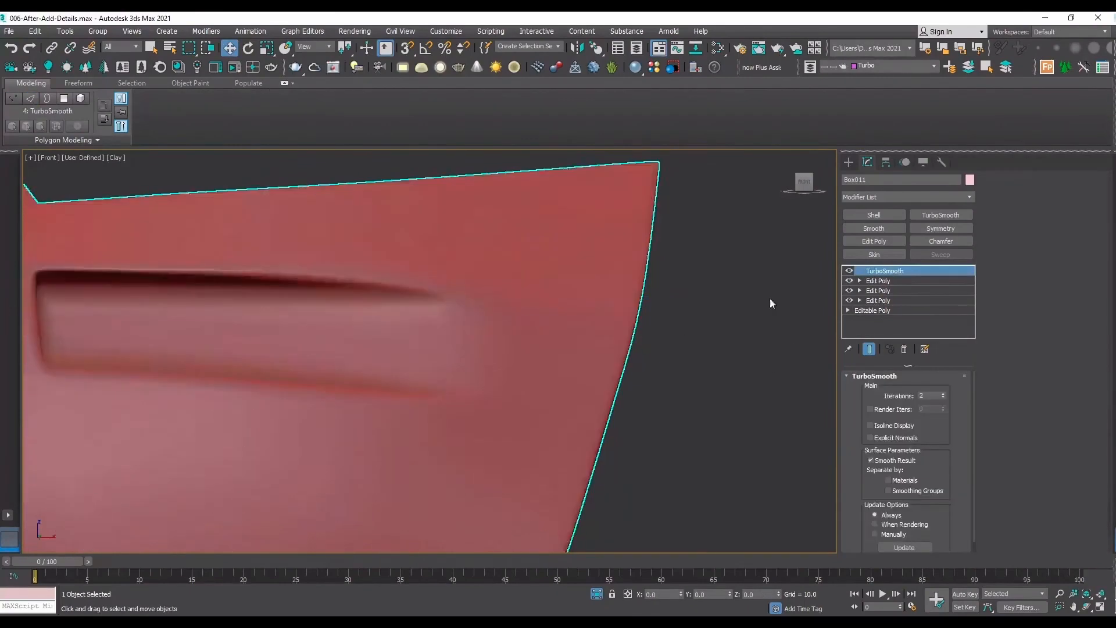
pyautogui.scroll(-4, 632, 358)
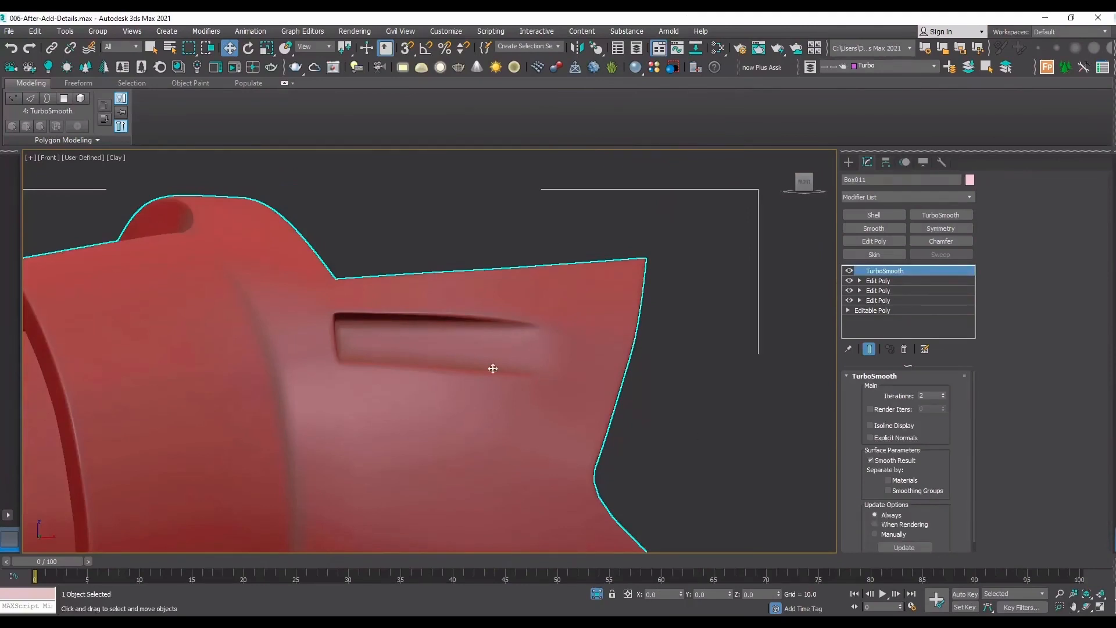
pyautogui.scroll(-4, 433, 377)
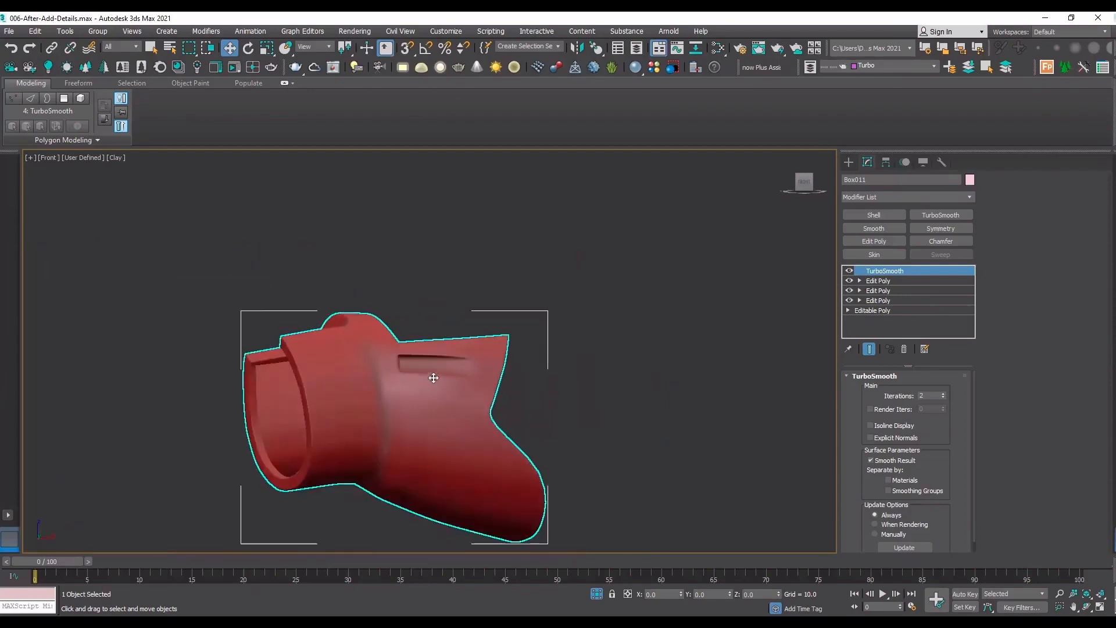
pyautogui.scroll(3, 434, 377)
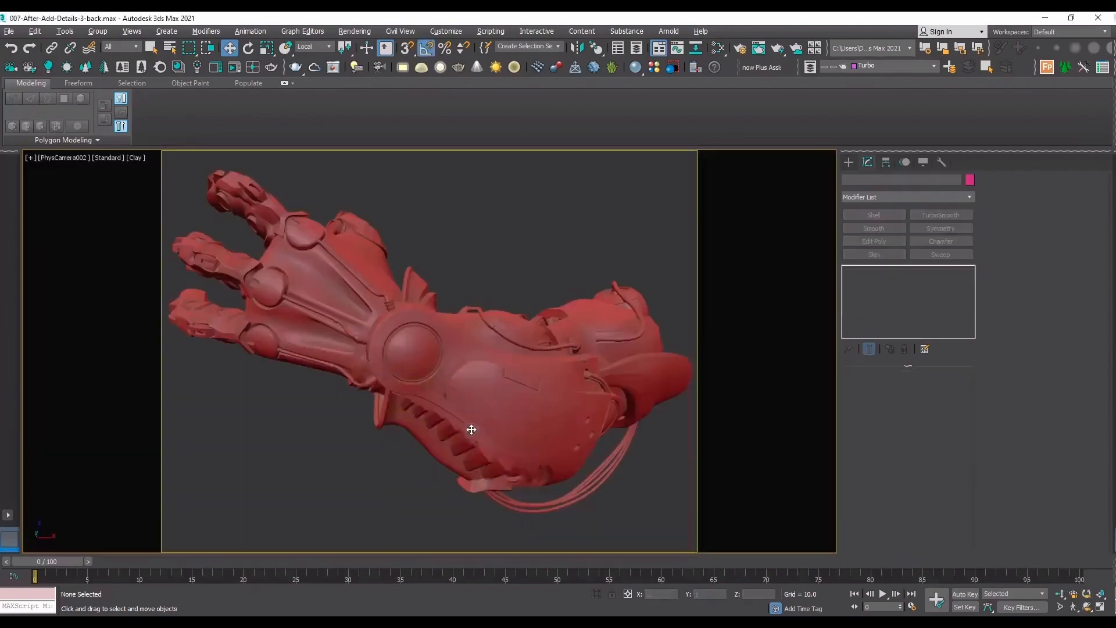
# Orbit to the wide end of the large curved panel and add an Edit Poly modifier below its TurboSmooth.
pyautogui.click(597, 419)
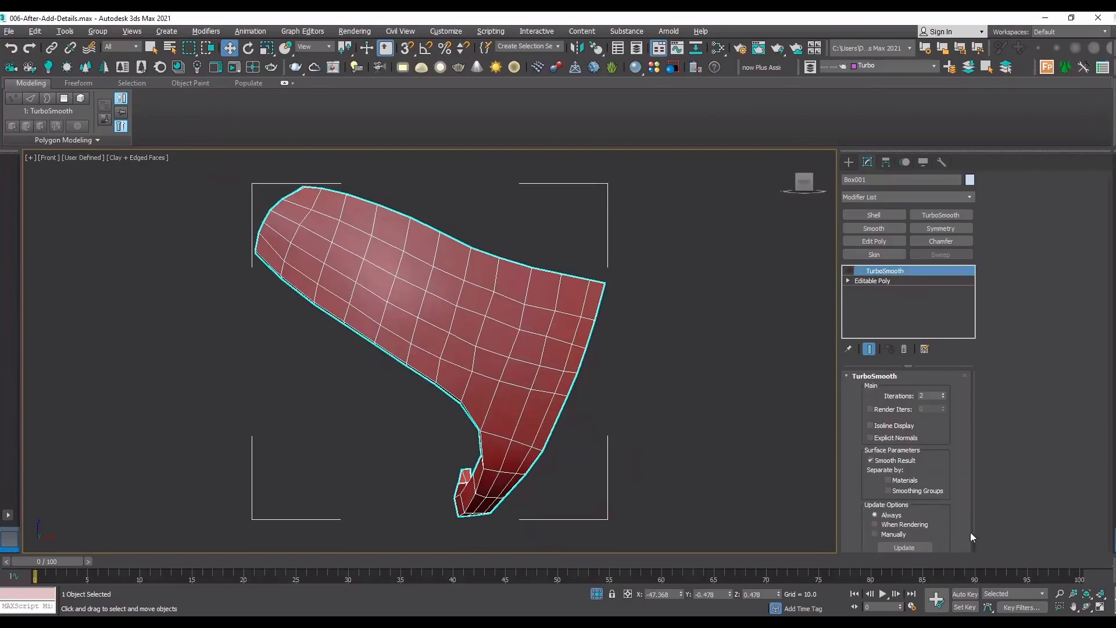
pyautogui.click(1087, 606)
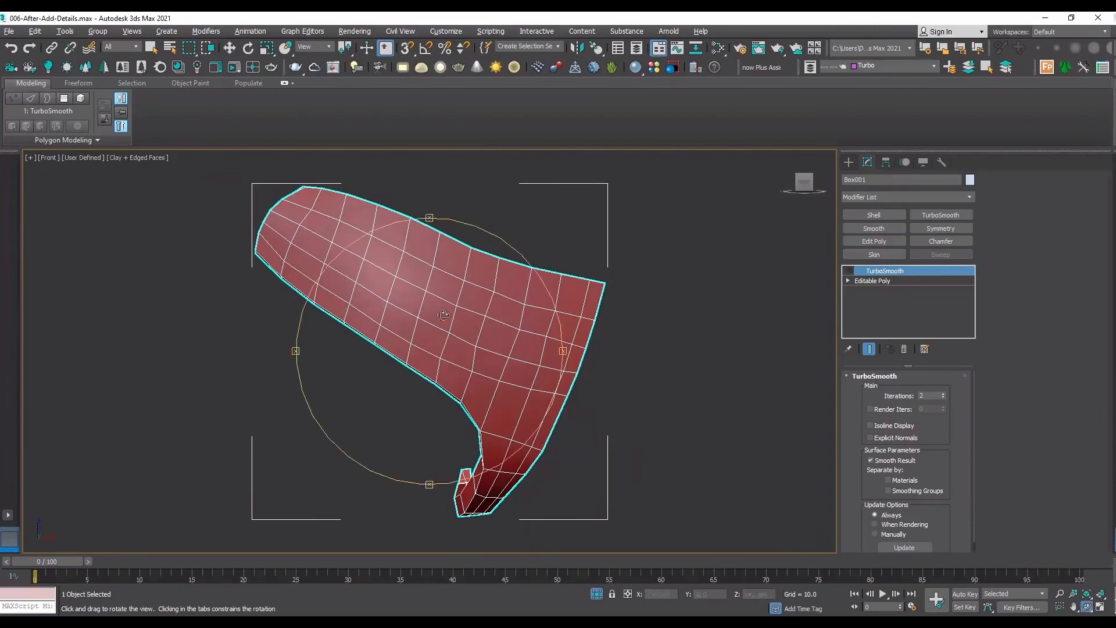
pyautogui.moveTo(444, 315); pyautogui.dragTo(446, 322)
pyautogui.scroll(3, 558, 357)
pyautogui.scroll(-2, 440, 337)
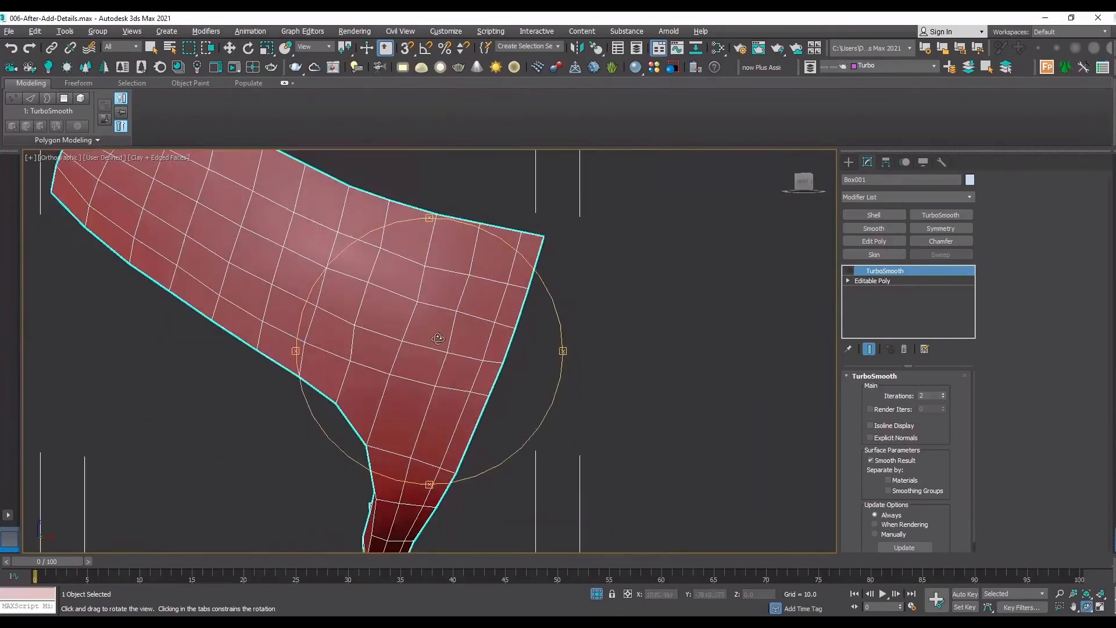
pyautogui.click(850, 166)
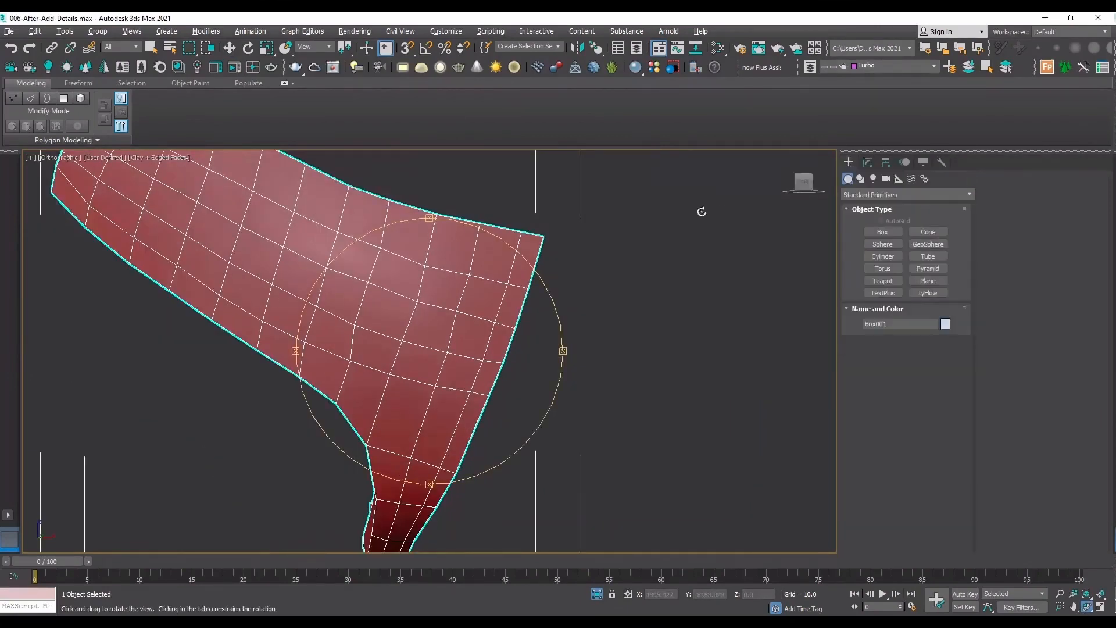
pyautogui.click(867, 164)
pyautogui.click(886, 280)
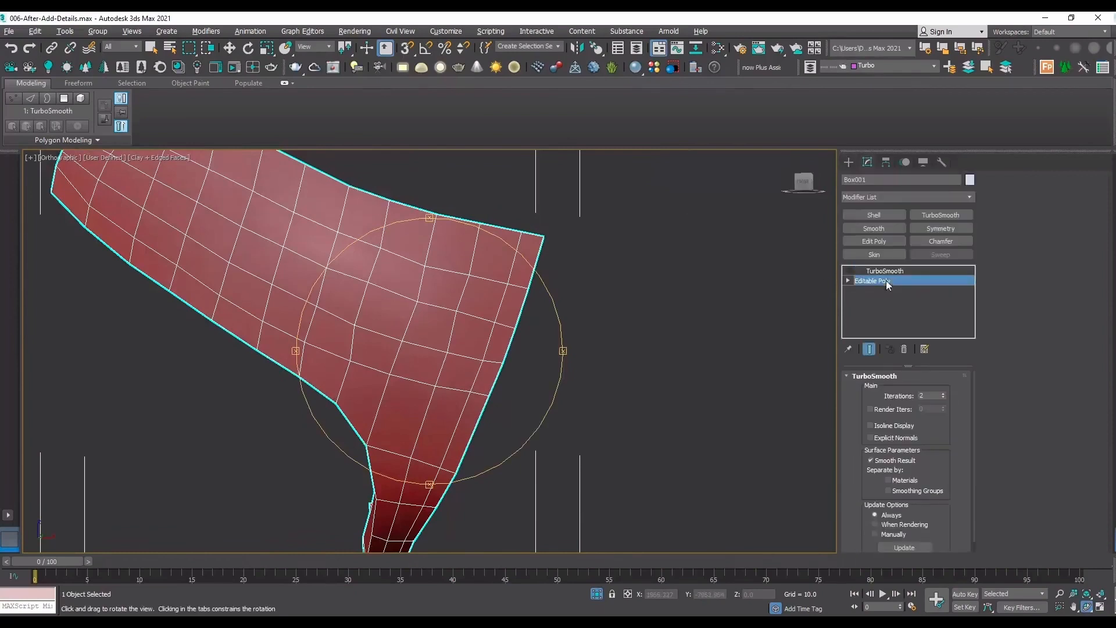
pyautogui.click(881, 241)
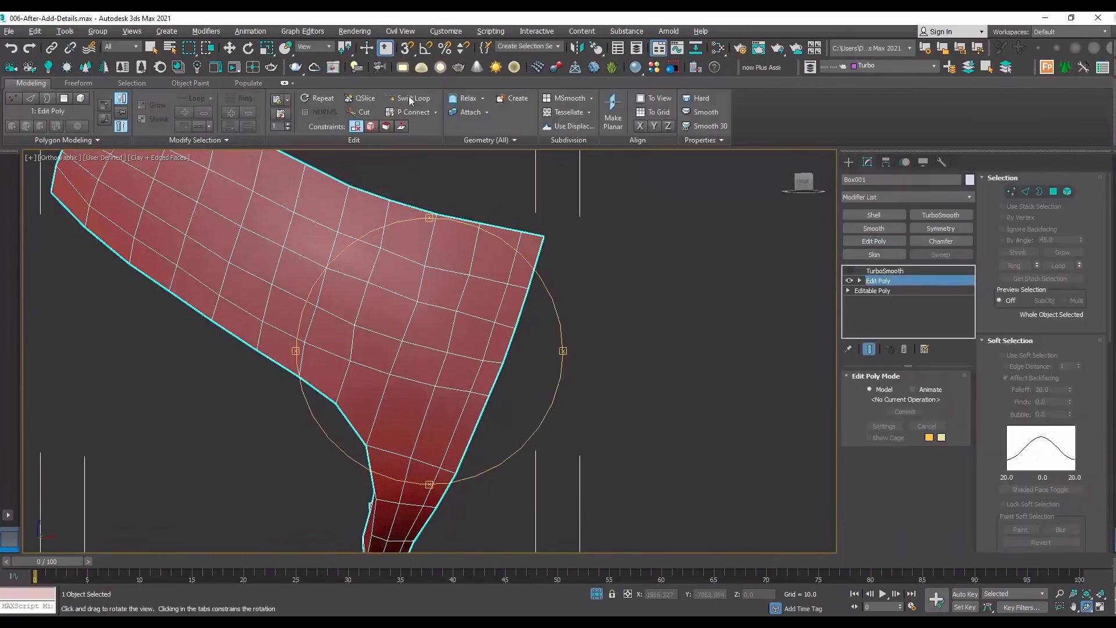
# Insert Swift Loops lengthwise and crosswise near the panel's wide end to build a denser grid.
pyautogui.scroll(2, 478, 366)
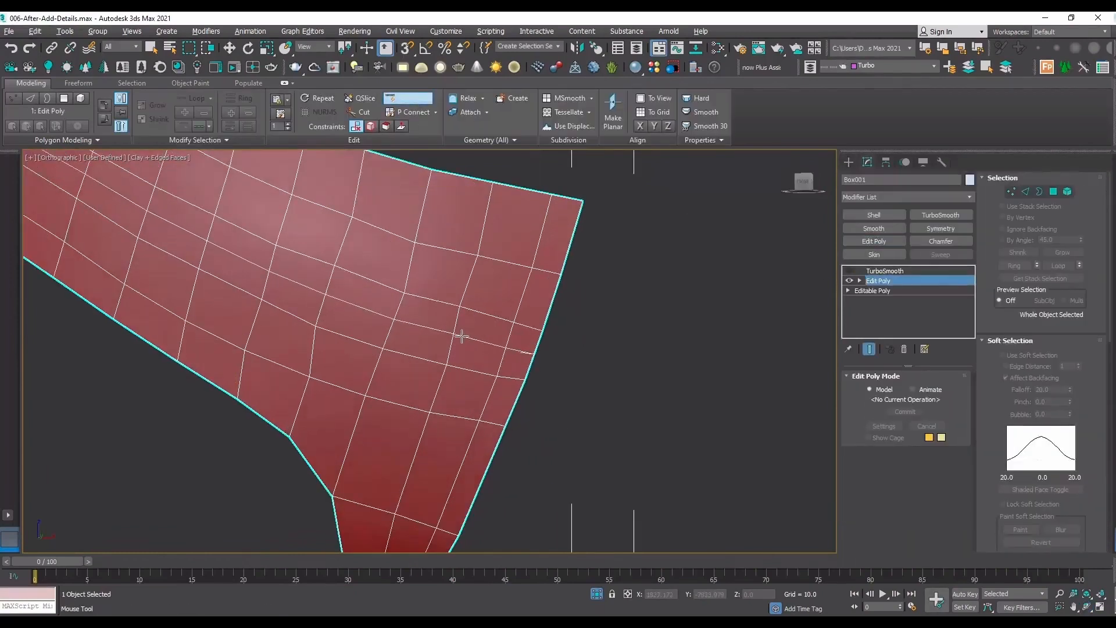
pyautogui.press('2')
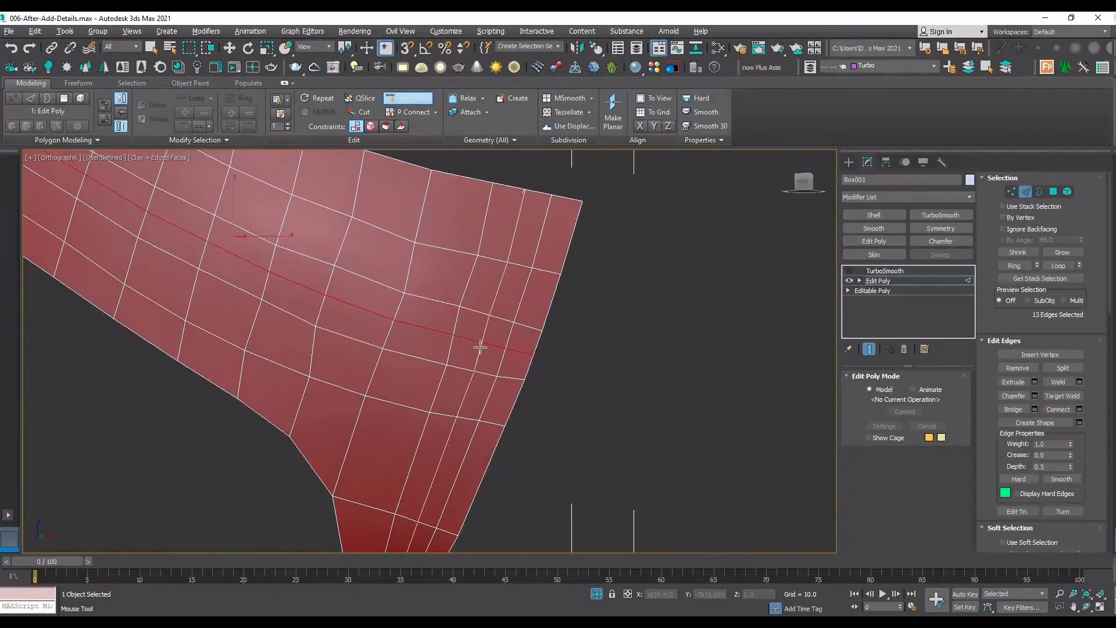
pyautogui.doubleClick(479, 371)
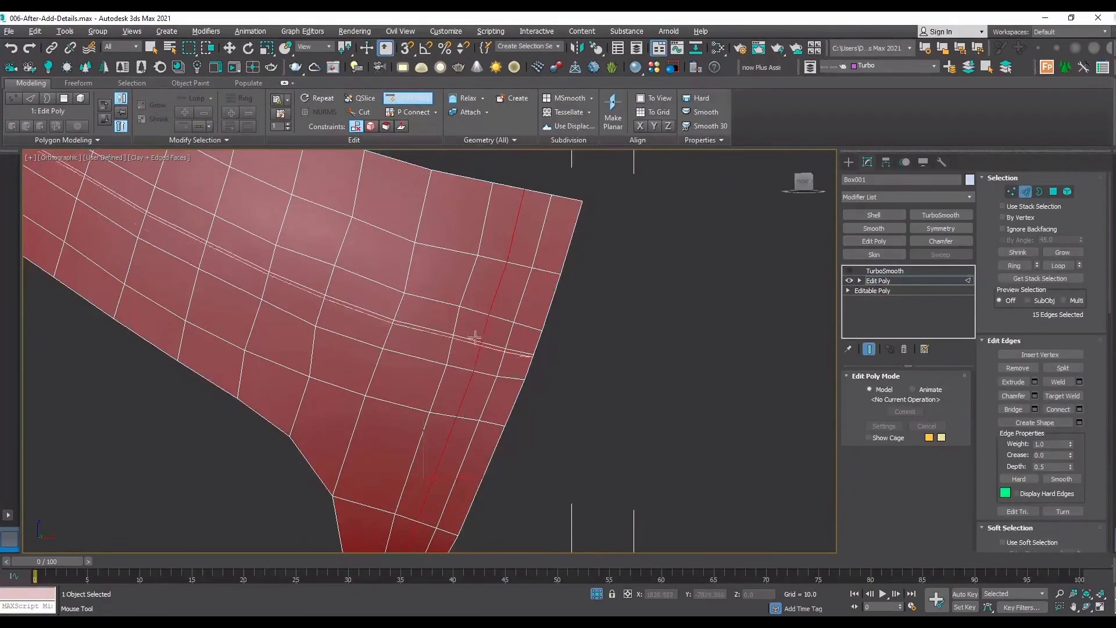
pyautogui.click(418, 358)
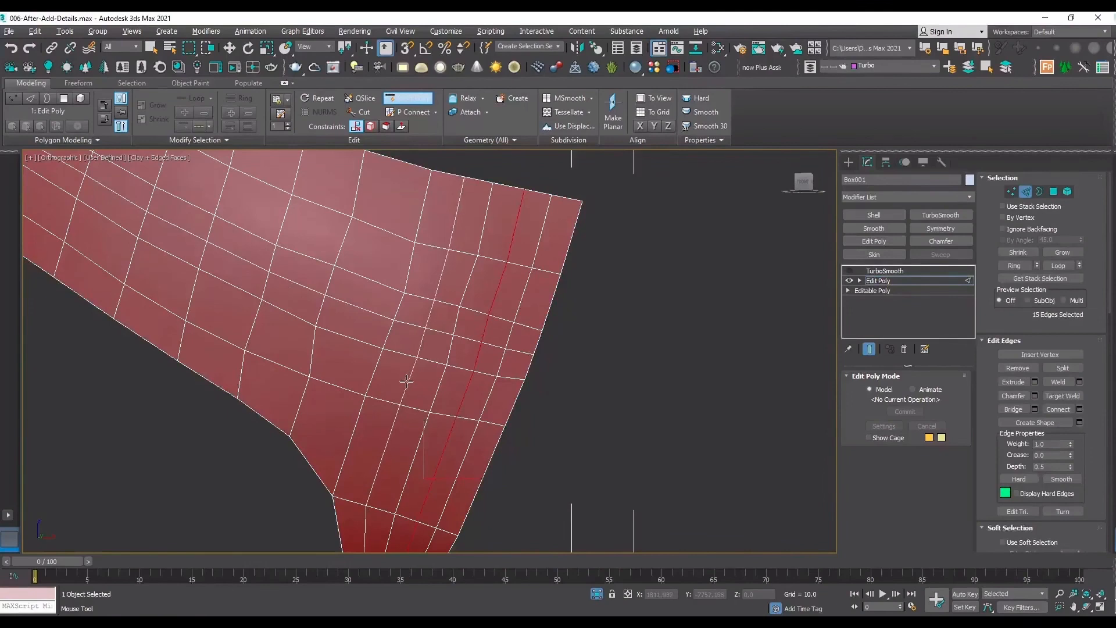
pyautogui.click(440, 278)
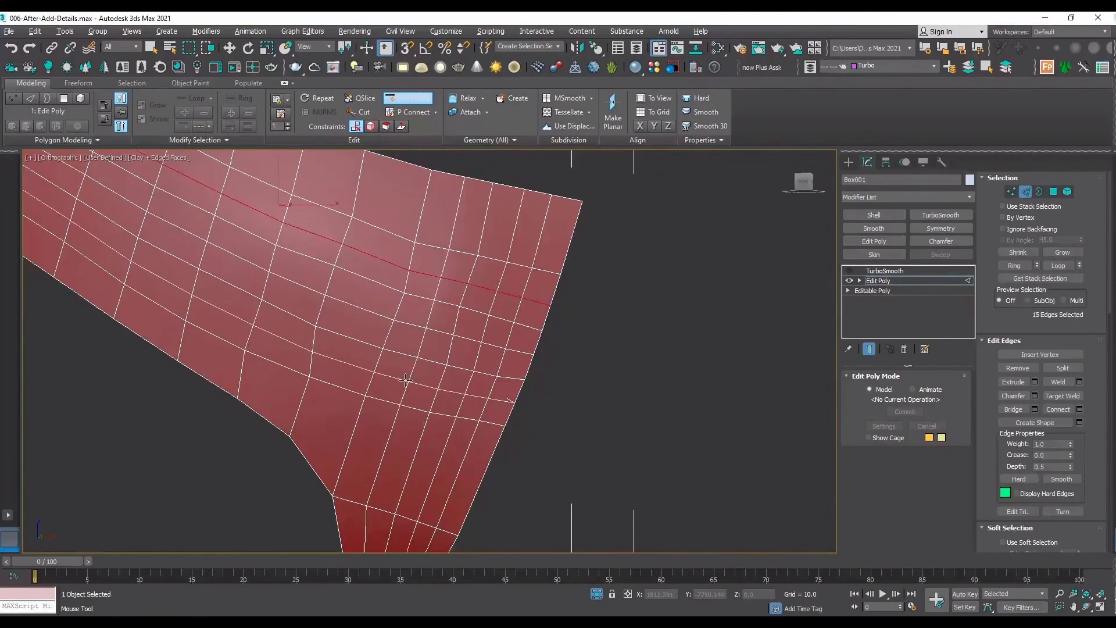
pyautogui.hotkey('ctrl', 'z')
pyautogui.hotkey('ctrl', 'z')
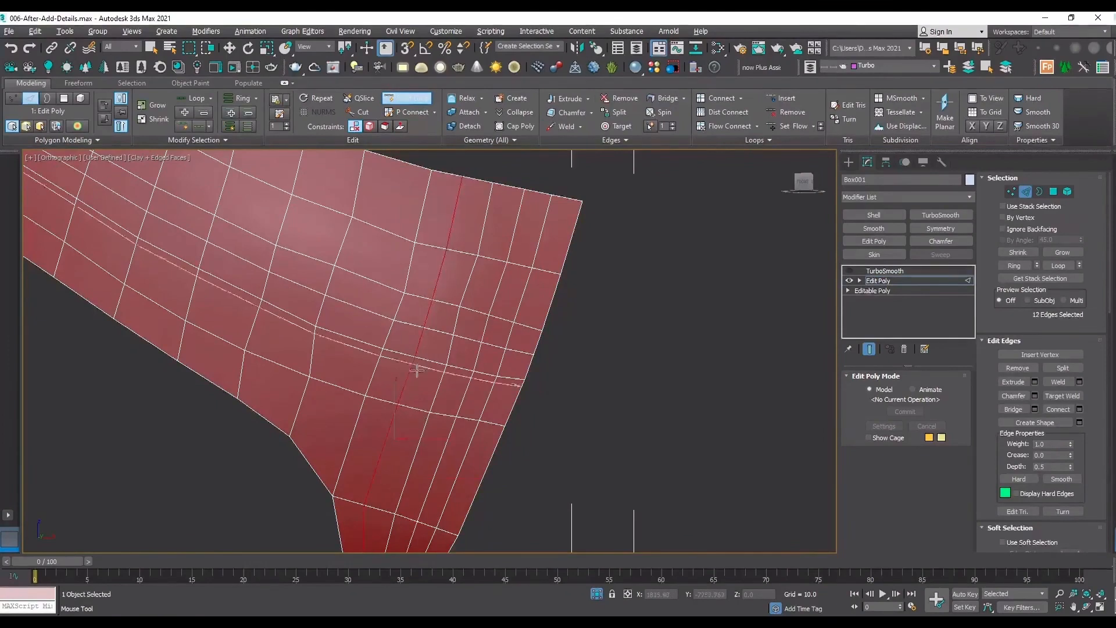
# Insert one more lengthwise Swift Loop through the lower row of the dense grid.
pyautogui.click(408, 378)
pyautogui.press('w')
pyautogui.scroll(2, 482, 430)
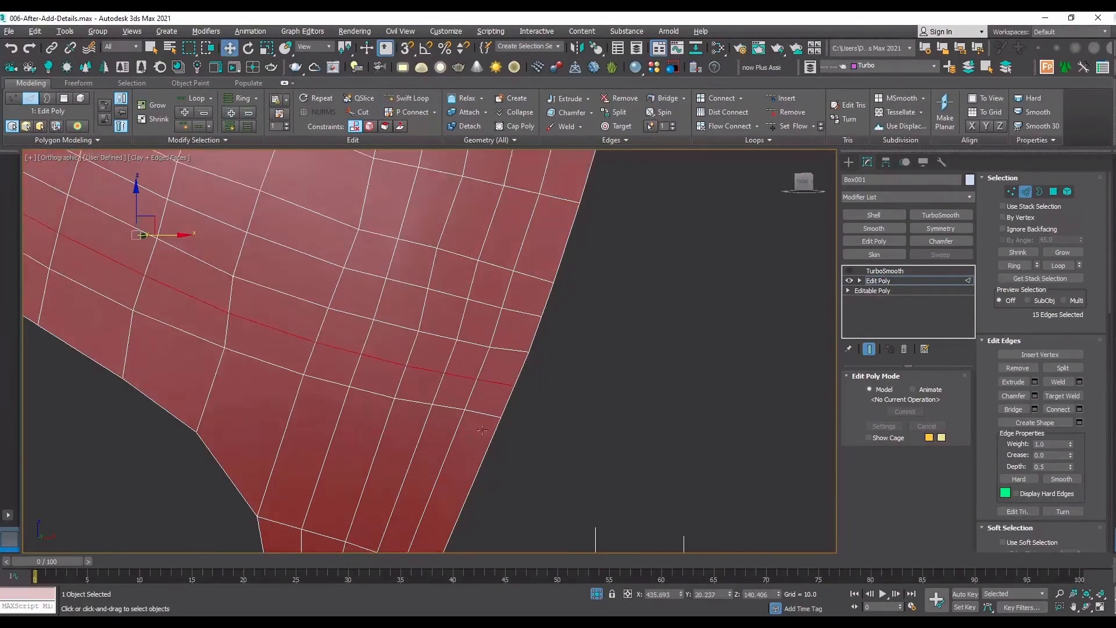
pyautogui.moveTo(347, 350); pyautogui.dragTo(378, 396, button='middle')
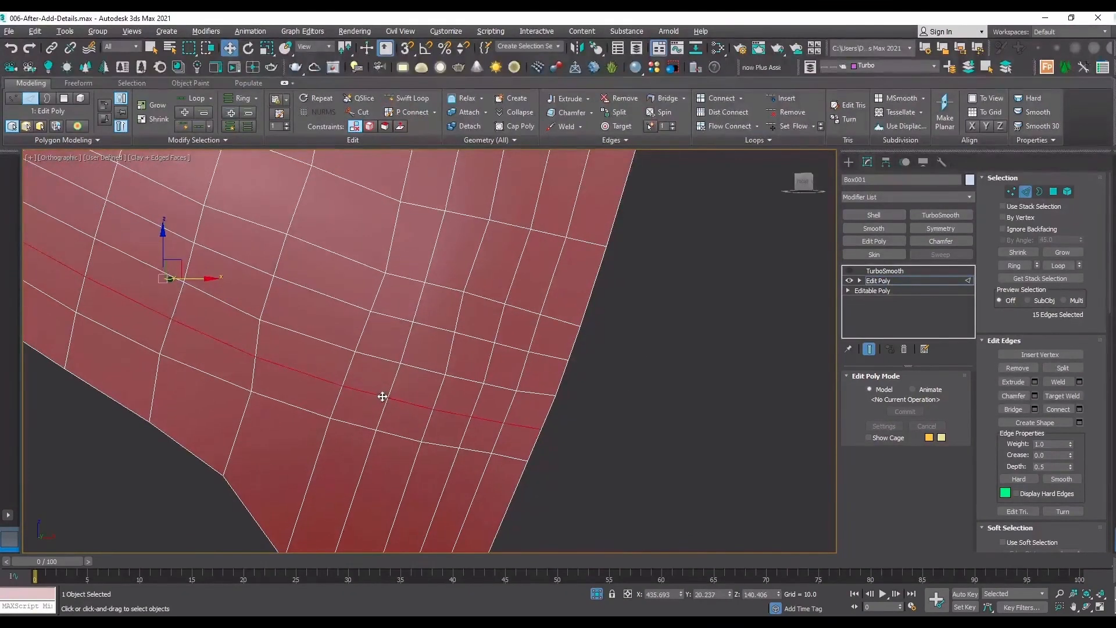
pyautogui.press('1')
pyautogui.click(388, 397)
pyautogui.keyDown('ctrl'); pyautogui.click(446, 375); pyautogui.keyUp('ctrl')
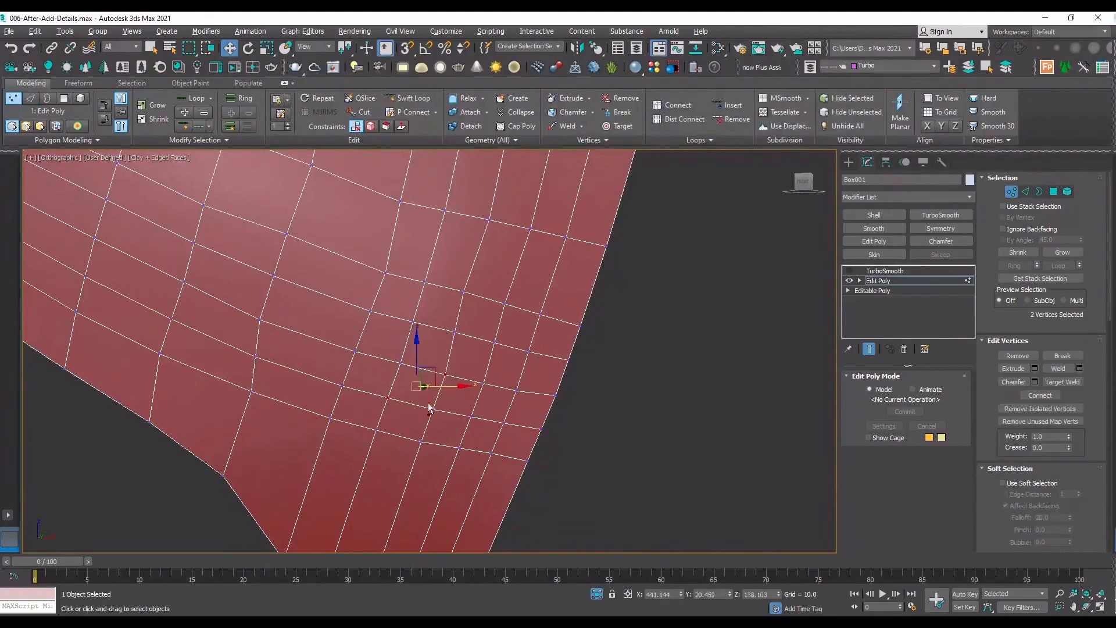
pyautogui.keyDown('ctrl'); pyautogui.click(421, 441); pyautogui.keyUp('ctrl')
pyautogui.keyDown('ctrl'); pyautogui.click(331, 418); pyautogui.keyUp('ctrl')
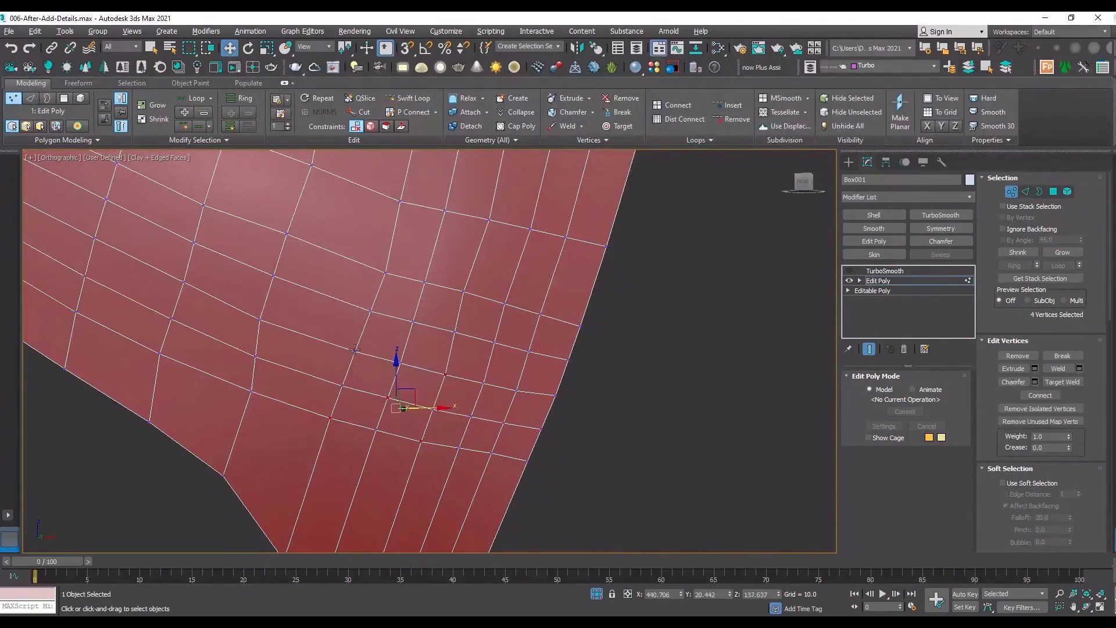
pyautogui.keyDown('ctrl'); pyautogui.click(354, 350); pyautogui.keyUp('ctrl')
pyautogui.keyDown('ctrl'); pyautogui.click(495, 343); pyautogui.keyUp('ctrl')
pyautogui.keyDown('ctrl'); pyautogui.click(540, 313); pyautogui.keyUp('ctrl')
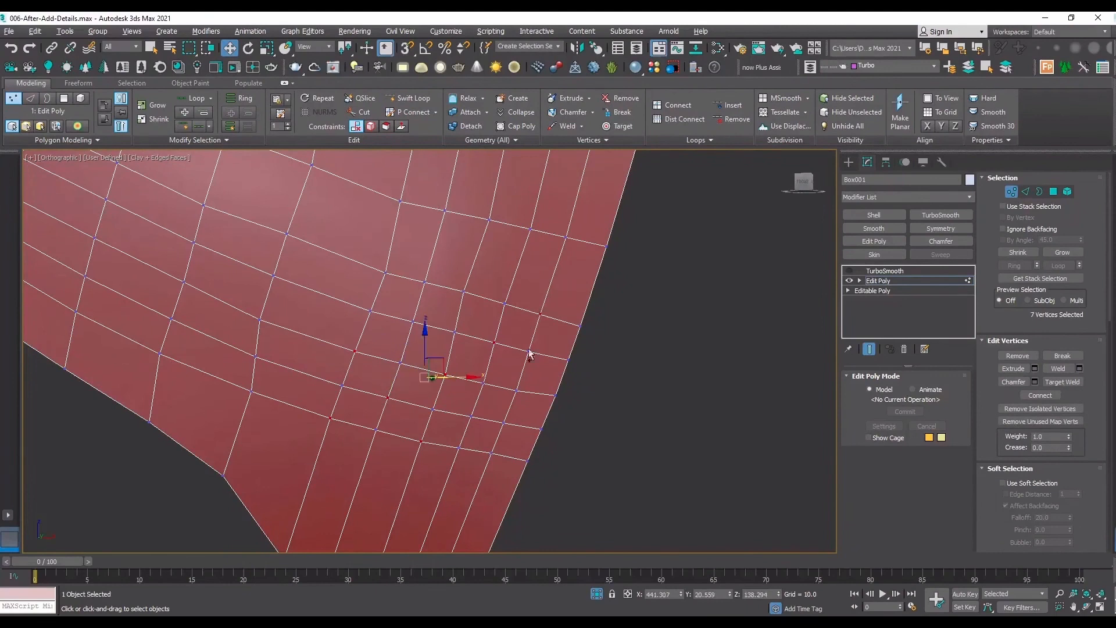
pyautogui.keyDown('ctrl'); pyautogui.click(465, 291); pyautogui.keyUp('ctrl')
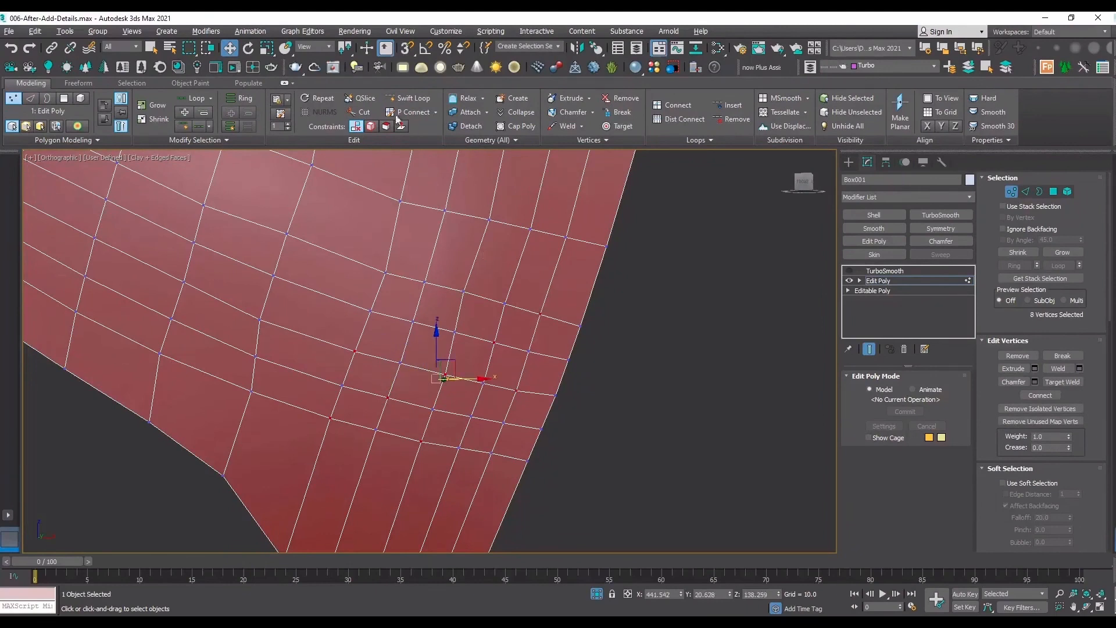
# Insert a lengthwise Swift Loop through the middle of the wide row above the dense grid.
pyautogui.click(408, 98)
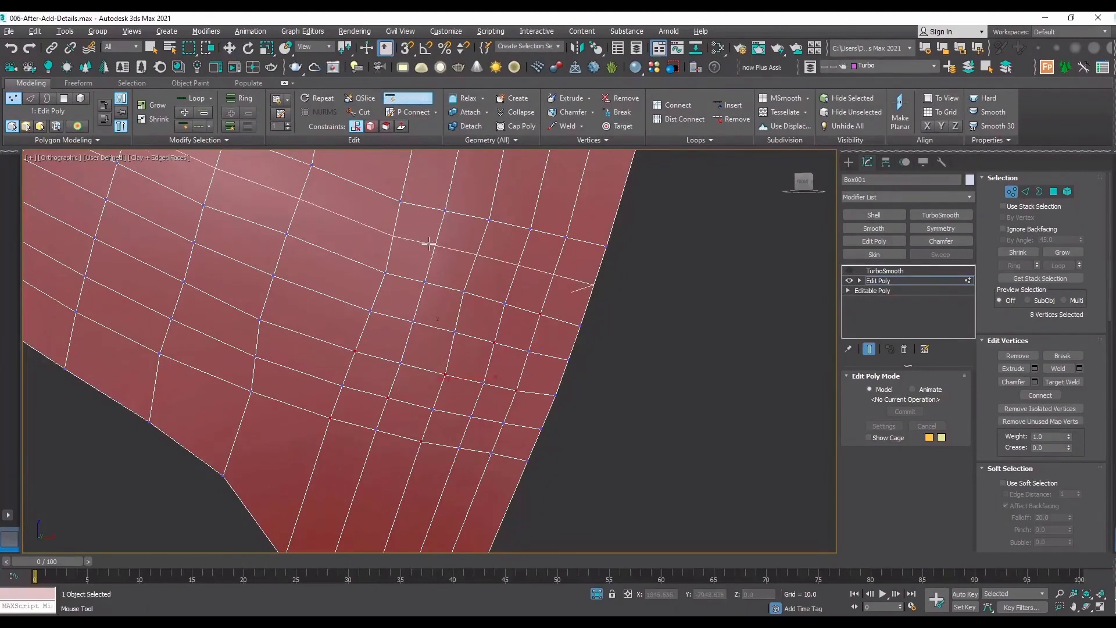
pyautogui.click(511, 268)
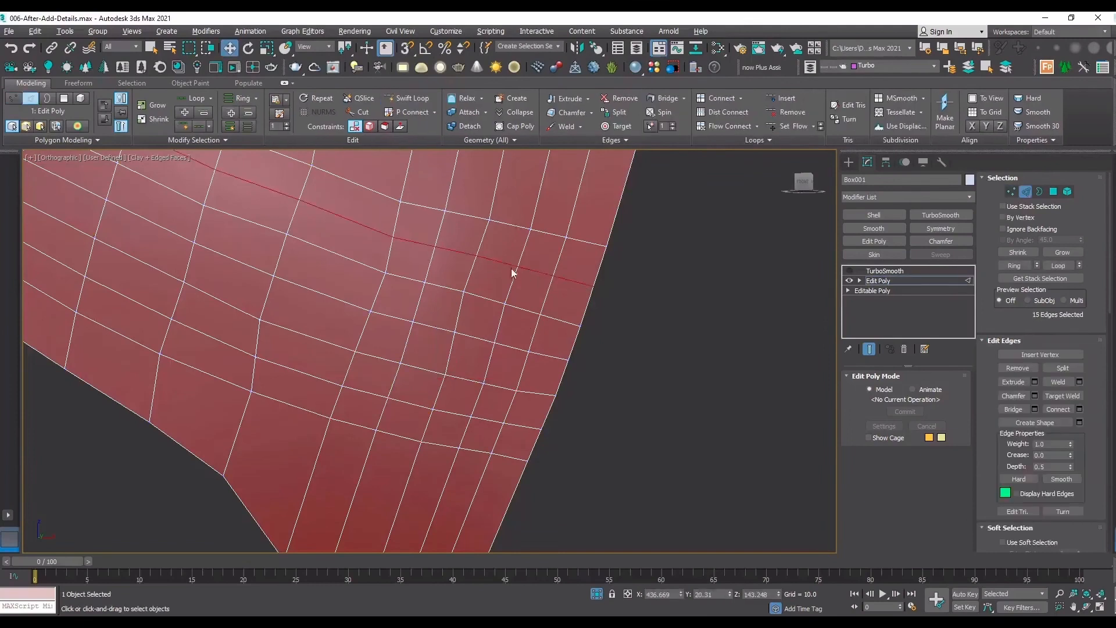
# Connect 13 vertices of the dense grid with diagonal edges, forming three adjoining X-shaped crosses around their centre vertices.
pyautogui.press('1')
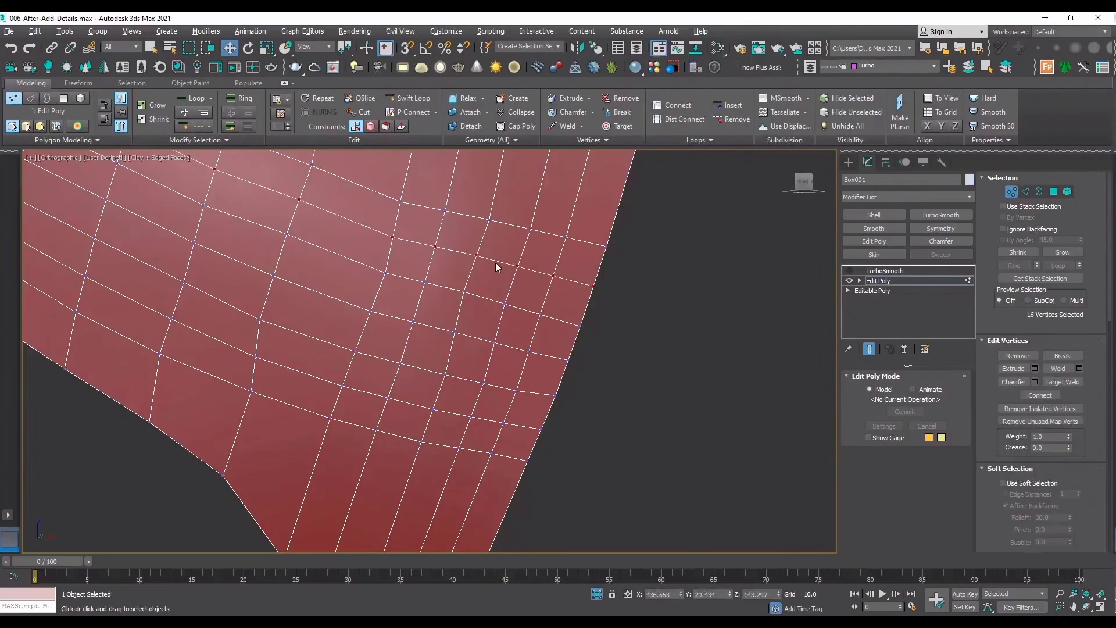
pyautogui.click(489, 221)
pyautogui.keyDown('ctrl'); pyautogui.click(435, 247); pyautogui.keyUp('ctrl')
pyautogui.keyDown('ctrl'); pyautogui.click(400, 202); pyautogui.keyUp('ctrl')
pyautogui.keyDown('ctrl'); pyautogui.click(385, 273); pyautogui.keyUp('ctrl')
pyautogui.keyDown('ctrl'); pyautogui.click(463, 291); pyautogui.keyUp('ctrl')
pyautogui.keyDown('ctrl'); pyautogui.click(494, 342); pyautogui.keyUp('ctrl')
pyautogui.keyDown('ctrl'); pyautogui.click(446, 375); pyautogui.keyUp('ctrl')
pyautogui.keyDown('ctrl'); pyautogui.click(516, 391); pyautogui.keyUp('ctrl')
pyautogui.keyDown('ctrl'); pyautogui.click(390, 398); pyautogui.keyUp('ctrl')
pyautogui.keyDown('ctrl'); pyautogui.click(420, 441); pyautogui.keyUp('ctrl')
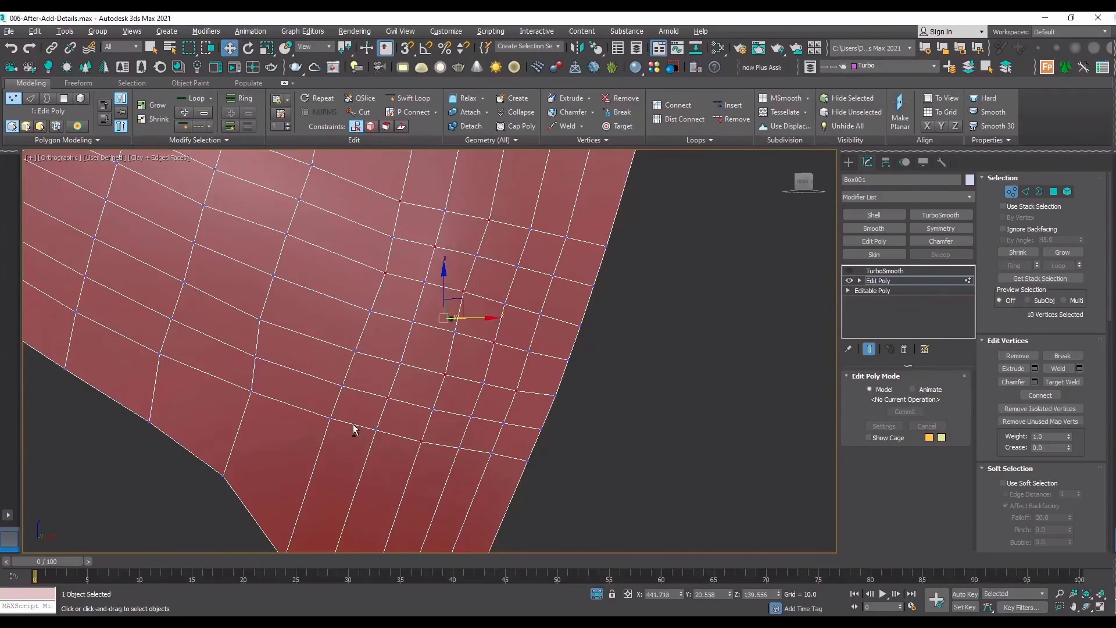
pyautogui.keyDown('ctrl'); pyautogui.click(355, 350); pyautogui.keyUp('ctrl')
pyautogui.keyDown('ctrl'); pyautogui.click(385, 272); pyautogui.keyUp('ctrl')
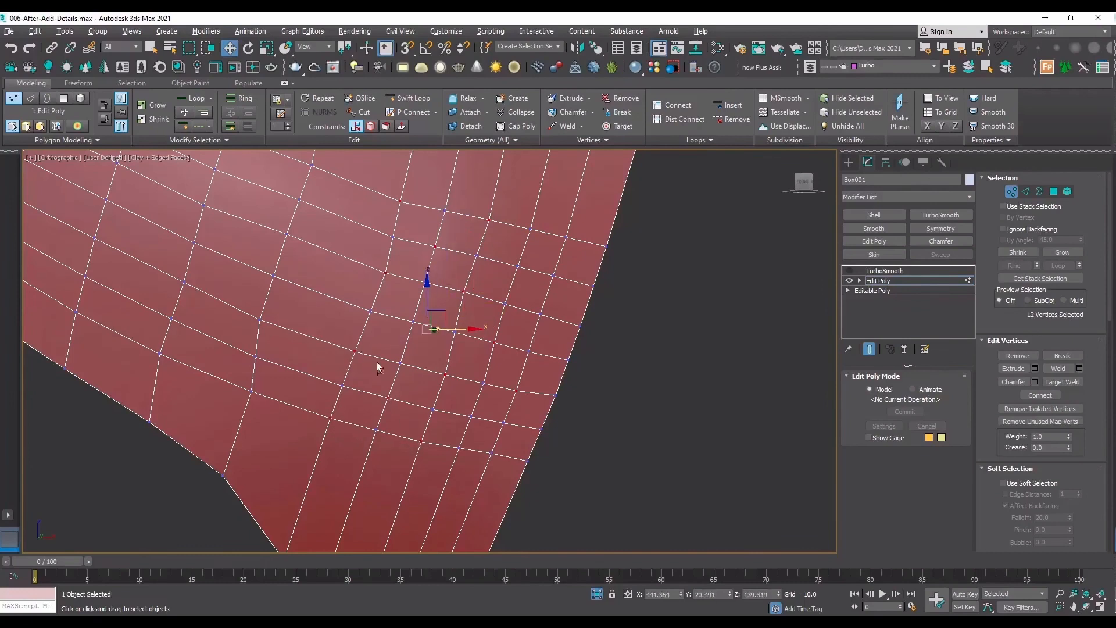
pyautogui.click(1050, 395)
pyautogui.hotkey('ctrl', 'z')
pyautogui.keyDown('ctrl'); pyautogui.click(540, 314); pyautogui.keyUp('ctrl')
pyautogui.click(1047, 396)
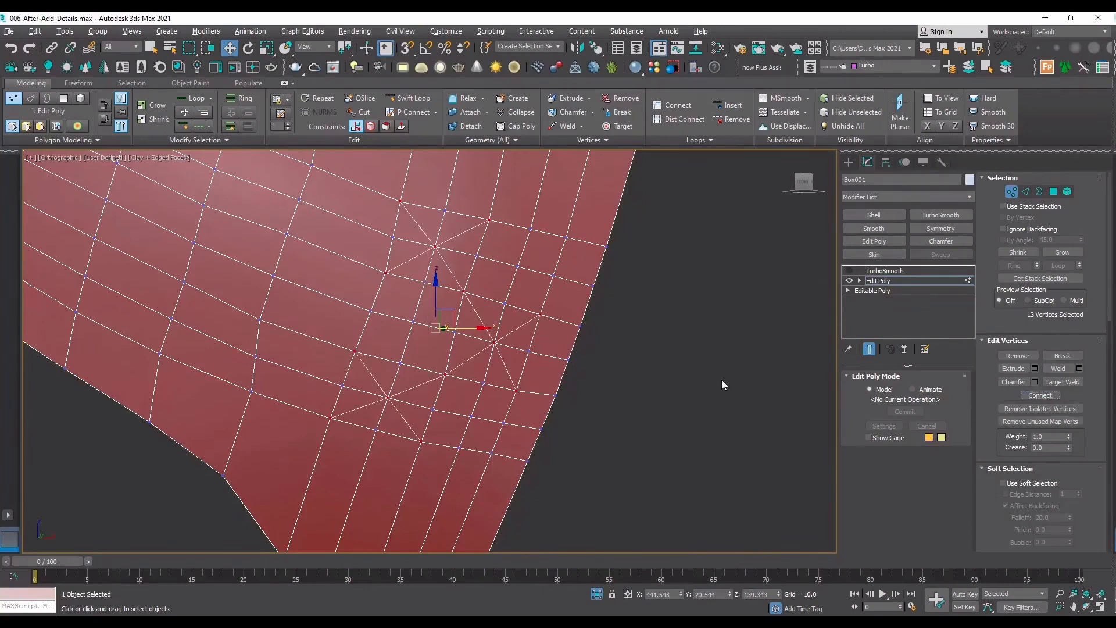
pyautogui.click(680, 418)
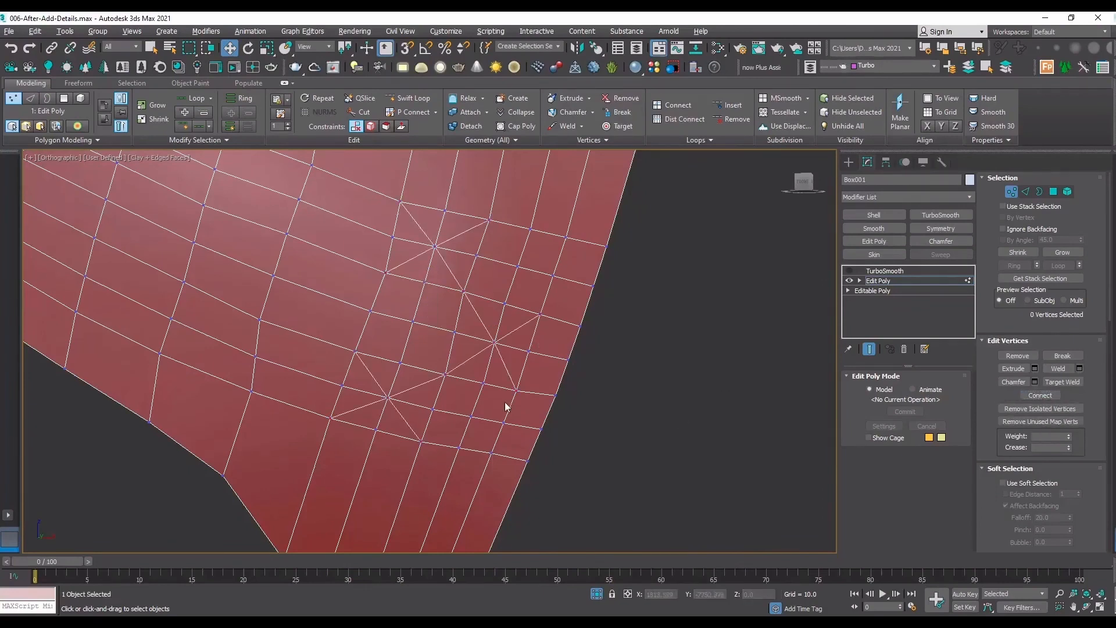
# Select the lengthwise edge loop through the upper cross on both sides, leaving out the edges inside the cross.
pyautogui.press('2')
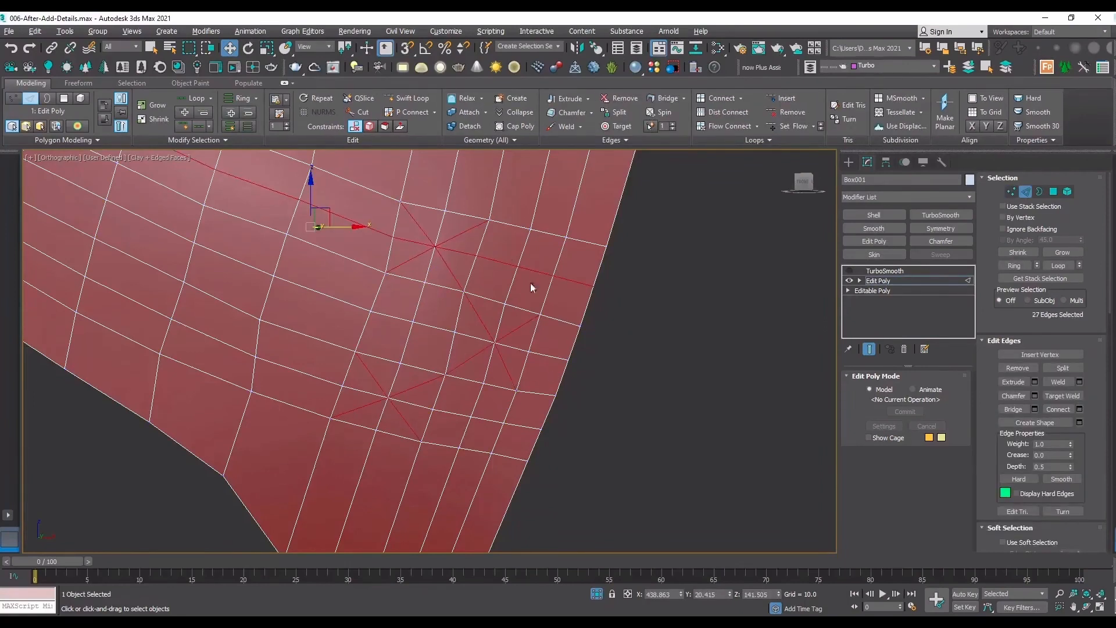
pyautogui.doubleClick(579, 283)
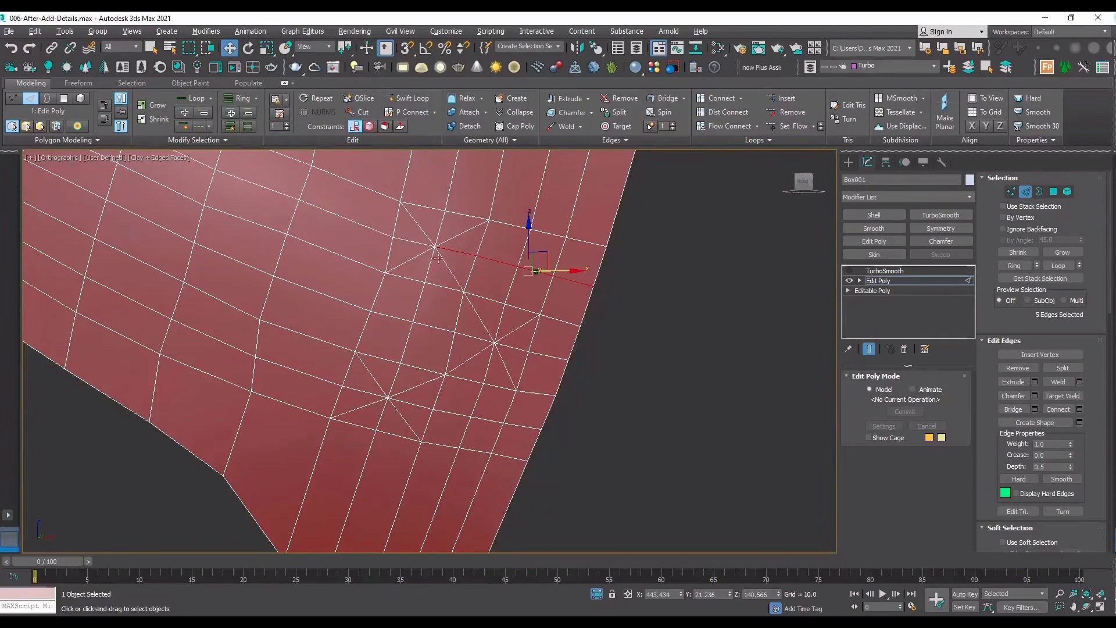
pyautogui.press('1')
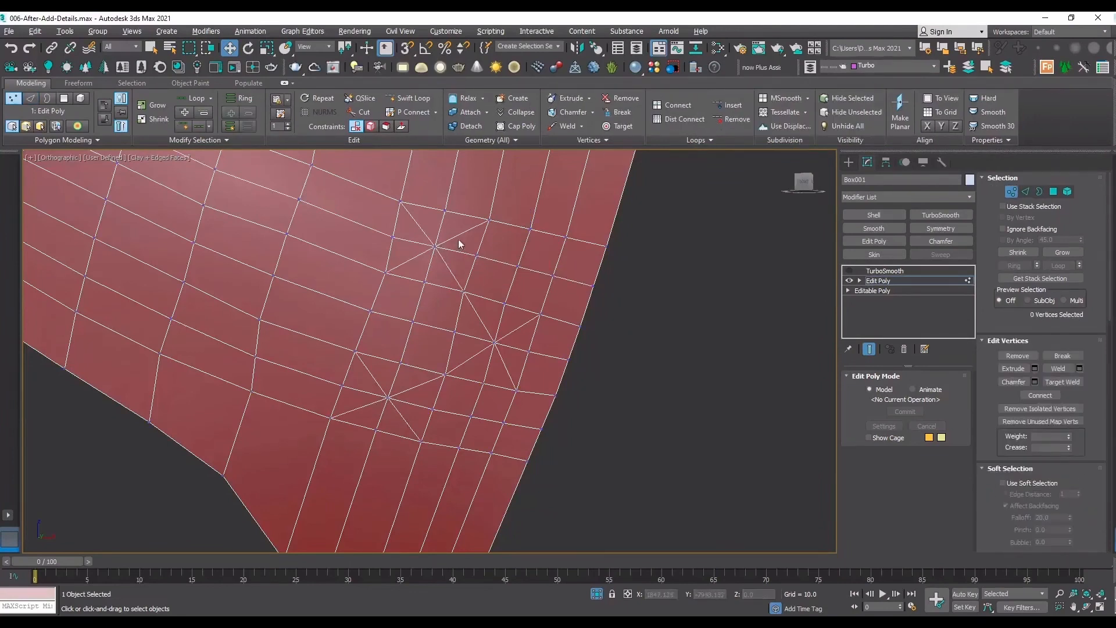
pyautogui.press('2')
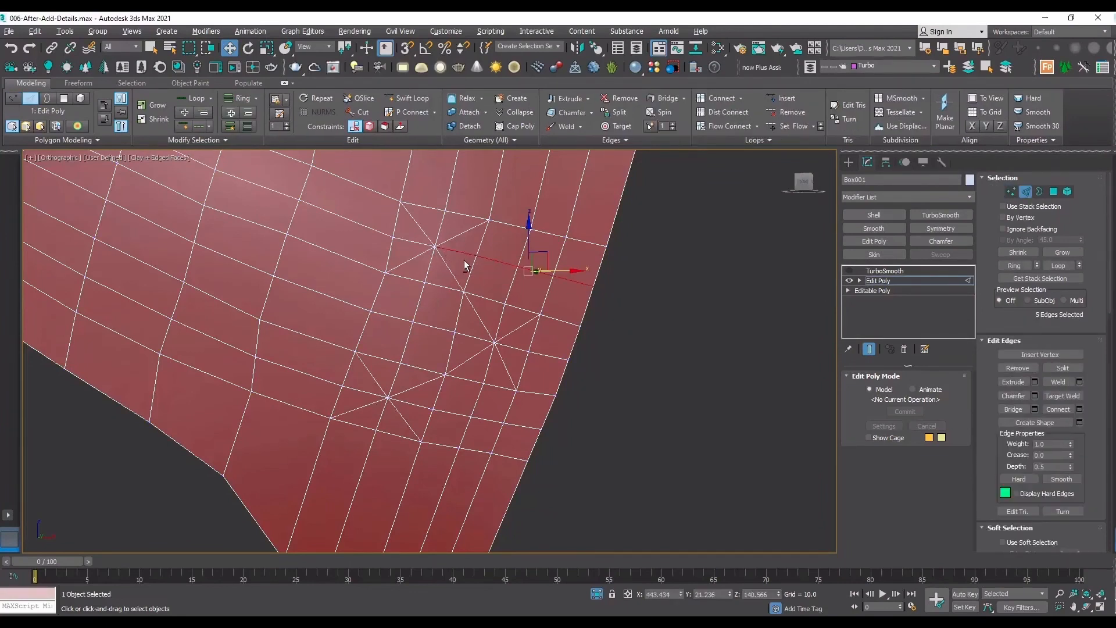
pyautogui.keyDown('alt'); pyautogui.click(437, 244); pyautogui.keyUp('alt')
pyautogui.doubleClick(378, 233)
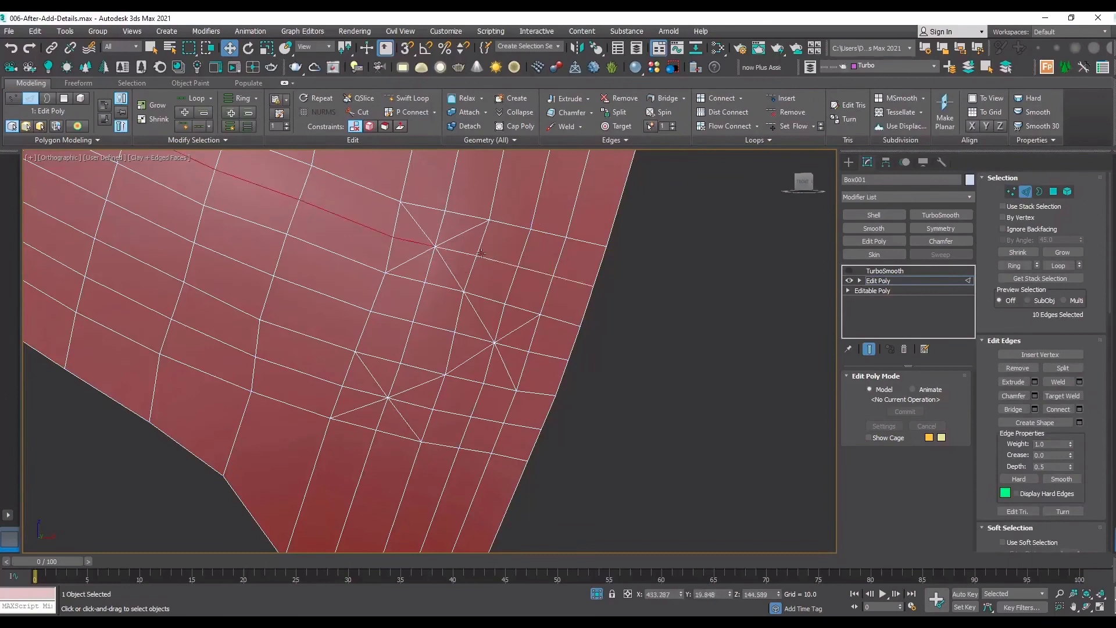
pyautogui.keyDown('ctrl'); pyautogui.doubleClick(498, 261); pyautogui.keyUp('ctrl')
# Add the crosswise edge loop above, between and below the upper and lower crosses to the selection, leaving out the edges inside the crosses.
pyautogui.keyDown('ctrl'); pyautogui.click(451, 186); pyautogui.keyUp('ctrl')
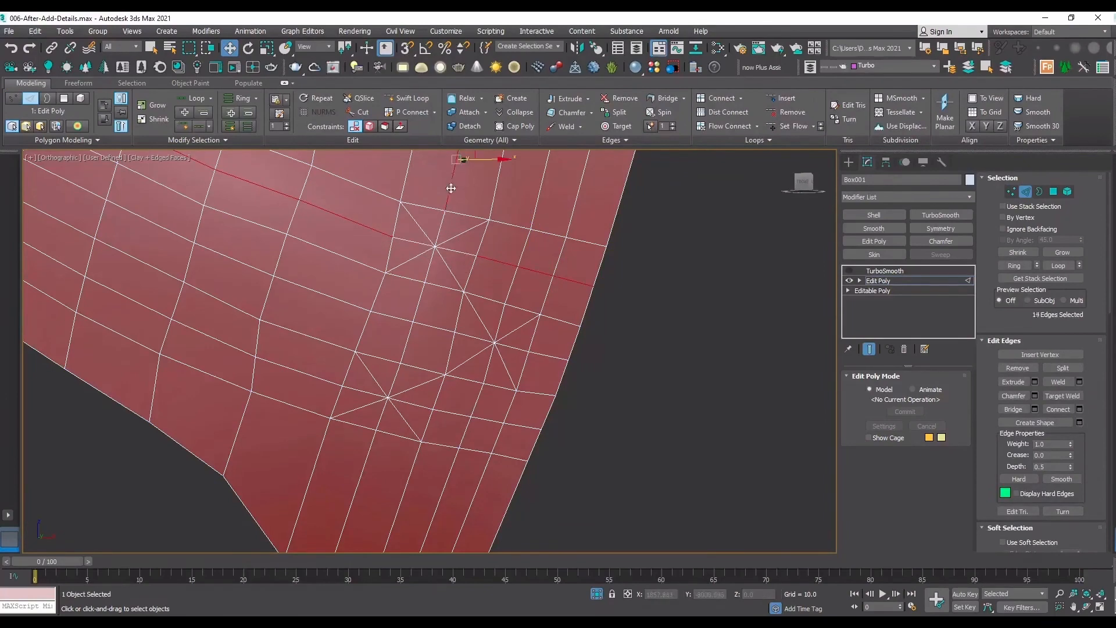
pyautogui.keyDown('ctrl'); pyautogui.click(441, 215); pyautogui.keyUp('ctrl')
pyautogui.keyDown('ctrl'); pyautogui.doubleClick(427, 269); pyautogui.keyUp('ctrl')
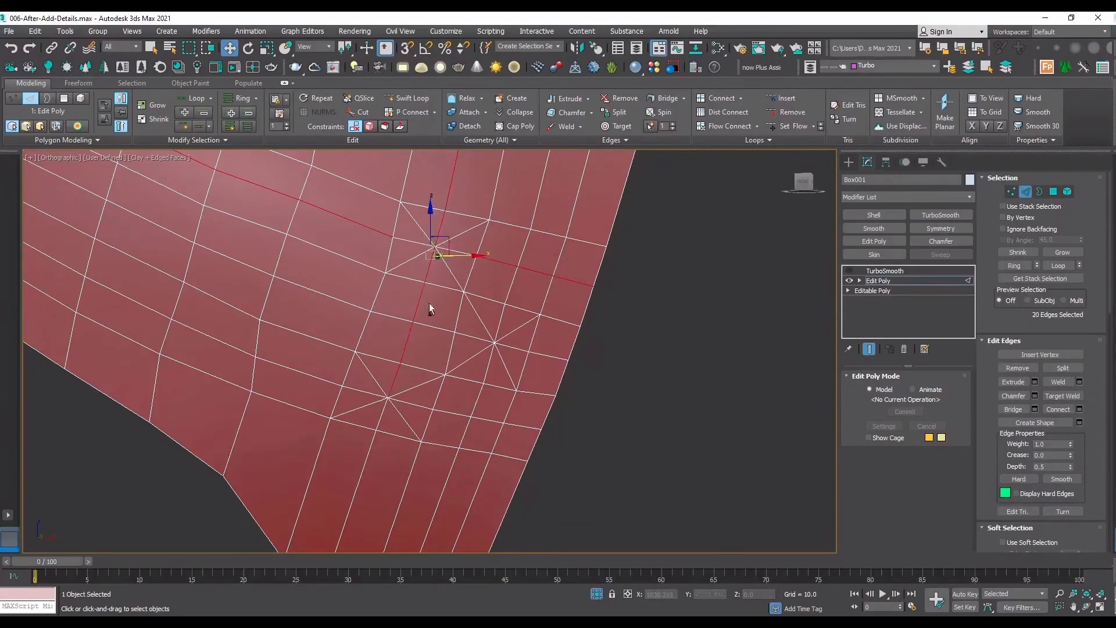
pyautogui.keyDown('alt'); pyautogui.click(441, 228); pyautogui.keyUp('alt')
pyautogui.keyDown('alt'); pyautogui.click(430, 267); pyautogui.keyUp('alt')
pyautogui.keyDown('ctrl'); pyautogui.click(380, 423); pyautogui.keyUp('ctrl')
pyautogui.keyDown('ctrl'); pyautogui.doubleClick(381, 423); pyautogui.keyUp('ctrl')
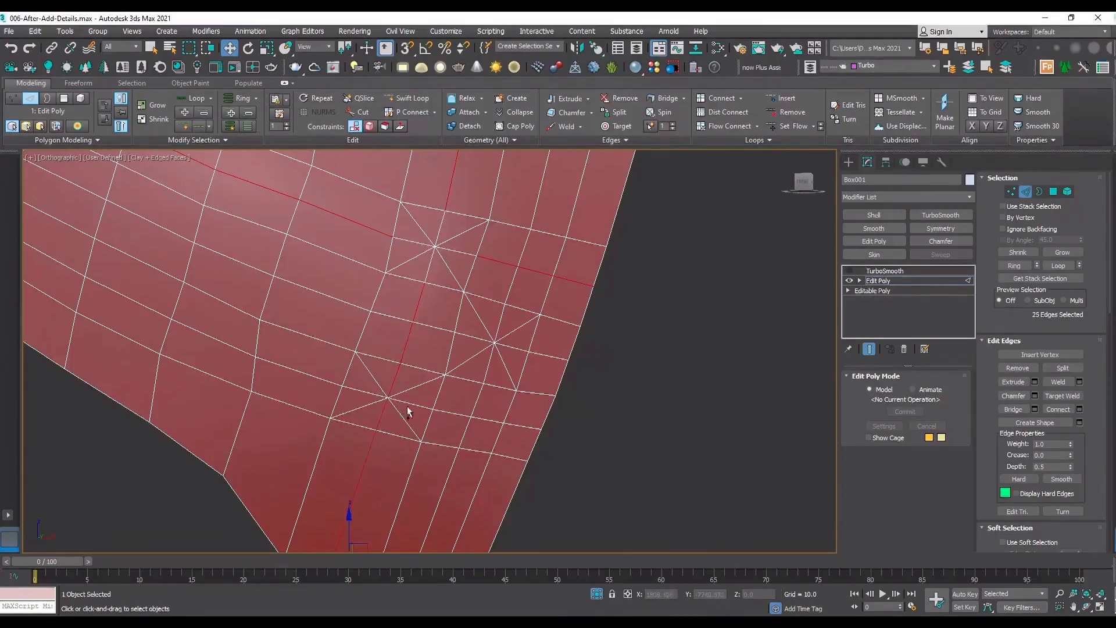
# Add the lengthwise loops through the lower and right-hand crosses, without the edges inside the crosses, and remove all selected edges.
pyautogui.keyDown('ctrl'); pyautogui.doubleClick(407, 406); pyautogui.keyUp('ctrl')
pyautogui.keyDown('ctrl'); pyautogui.doubleClick(368, 396); pyautogui.keyUp('ctrl')
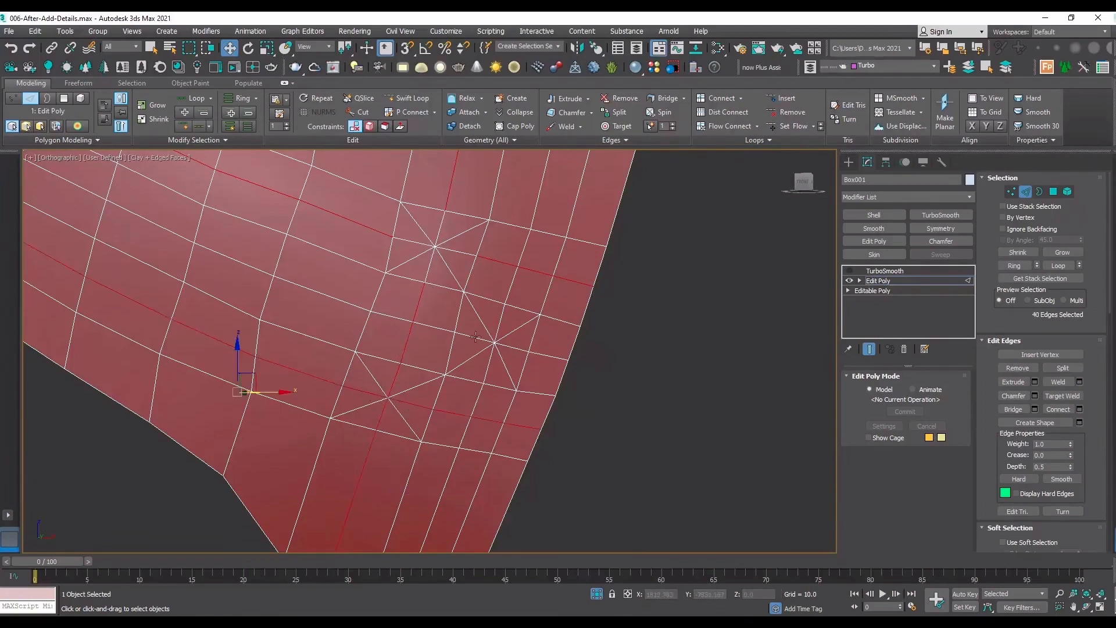
pyautogui.keyDown('ctrl'); pyautogui.doubleClick(480, 336); pyautogui.keyUp('ctrl')
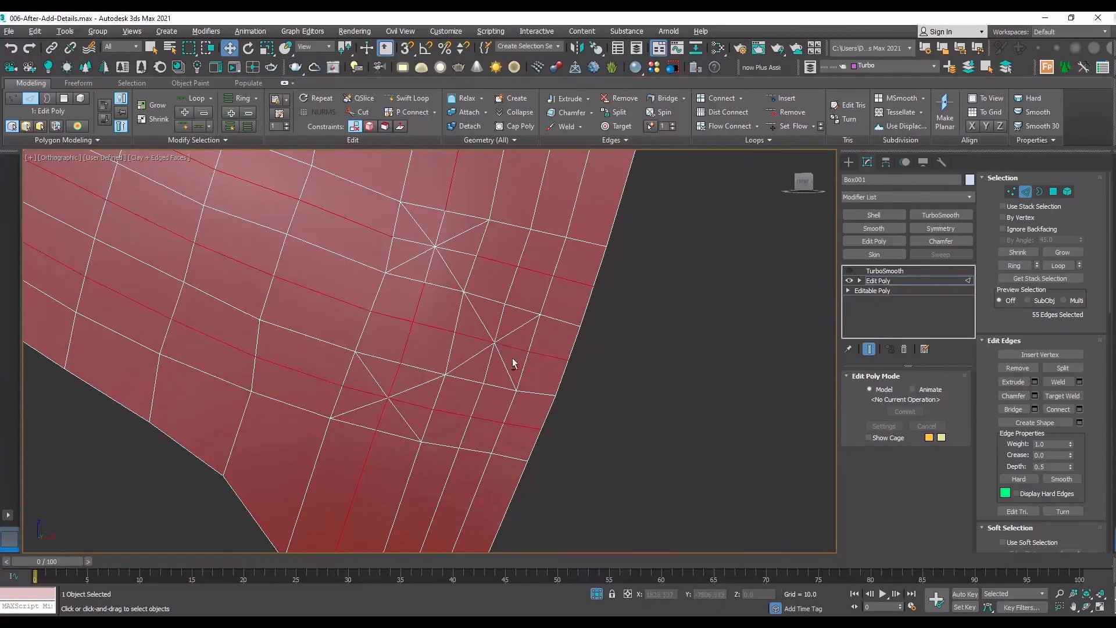
pyautogui.keyDown('alt'); pyautogui.moveTo(512, 358); pyautogui.dragTo(481, 327); pyautogui.keyUp('alt')
pyautogui.keyDown('alt'); pyautogui.moveTo(404, 412); pyautogui.dragTo(367, 376); pyautogui.keyUp('alt')
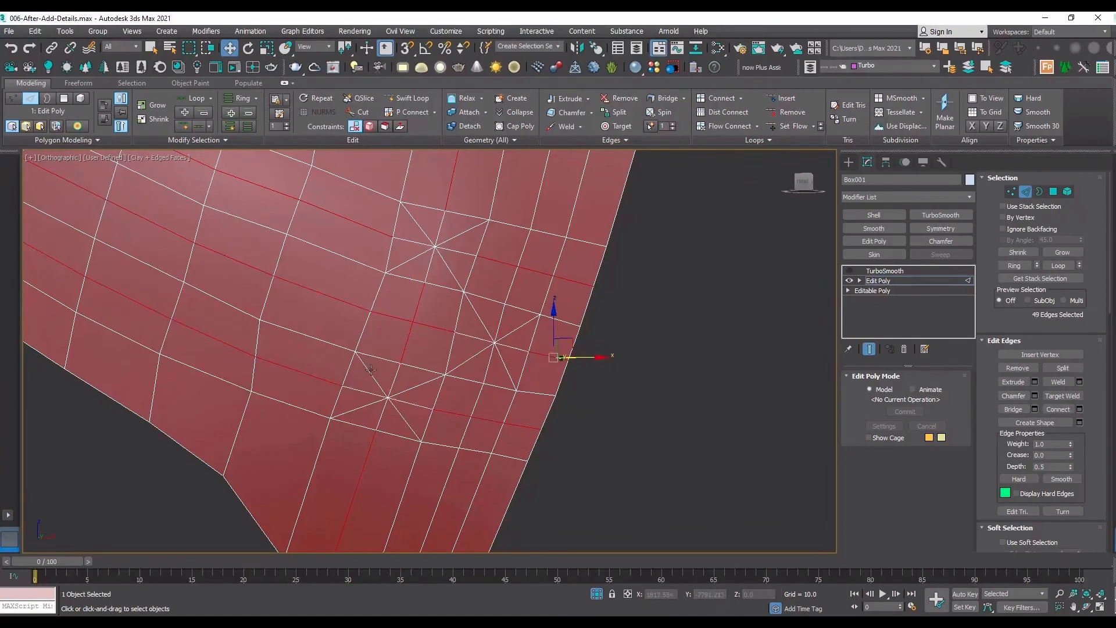
pyautogui.click(1018, 368)
# Select and remove the crosswise edge loop segments above and below the right-hand cross, keeping the edges inside it.
pyautogui.press('2')
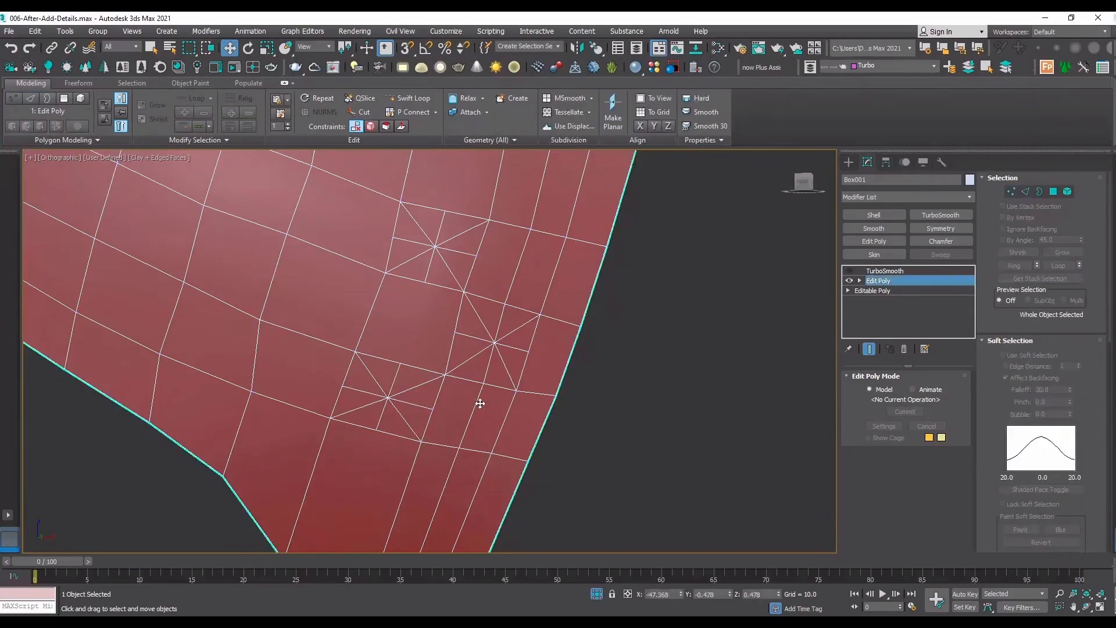
pyautogui.press('2')
pyautogui.doubleClick(479, 403)
pyautogui.keyDown('ctrl'); pyautogui.doubleClick(508, 287); pyautogui.keyUp('ctrl')
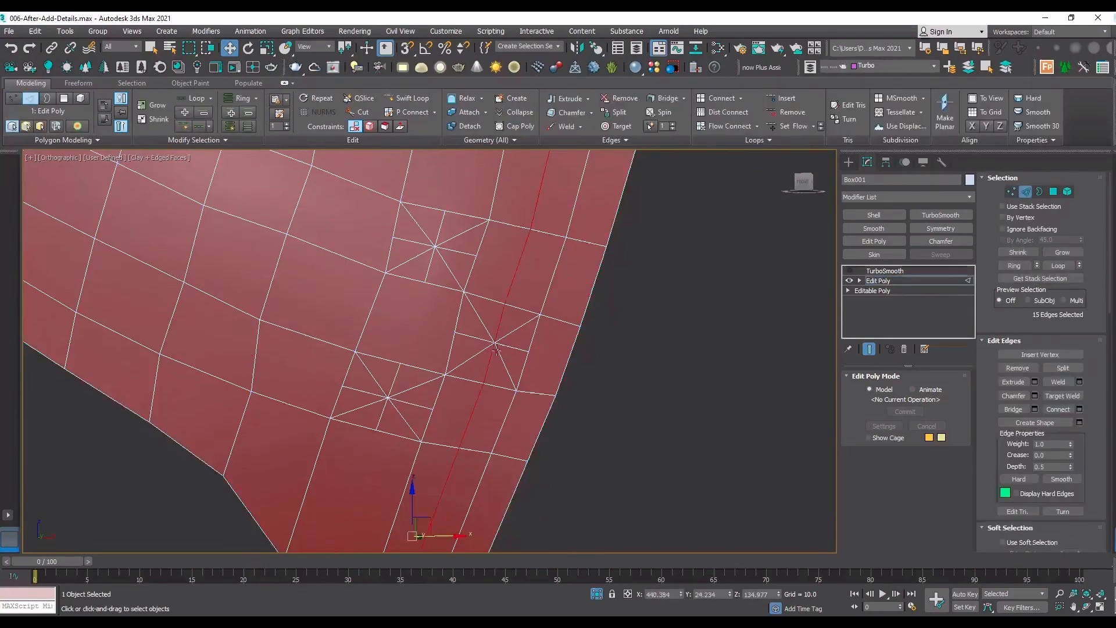
pyautogui.click(1018, 368)
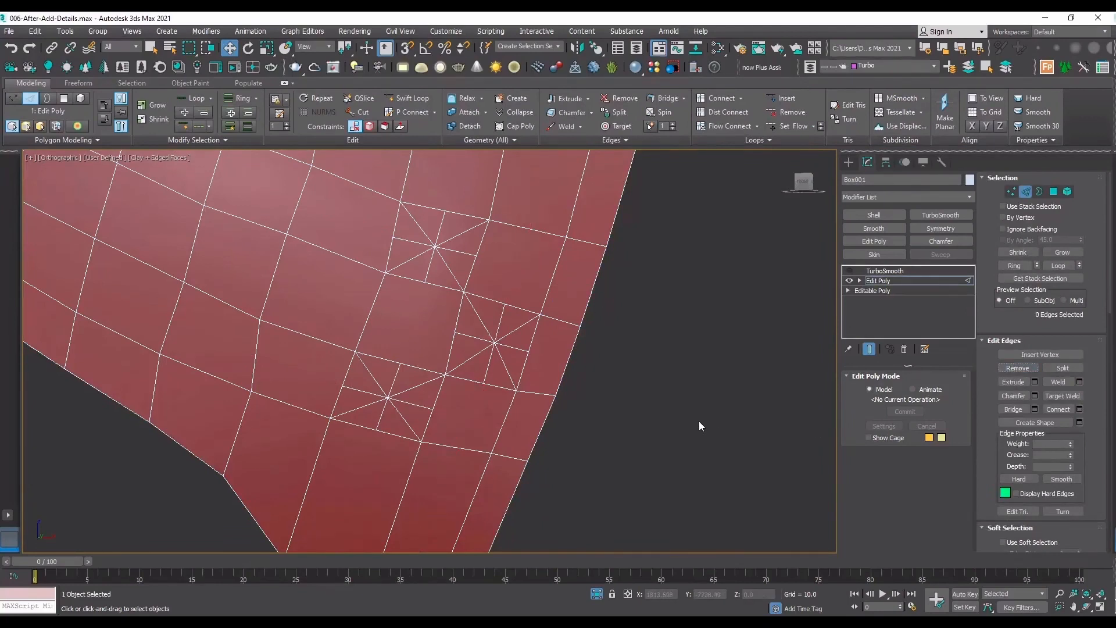
# Chamfer the centre vertices of the three crosses with an amount of 0.632 and 0 segments to form octagons.
pyautogui.press('1')
pyautogui.click(388, 398)
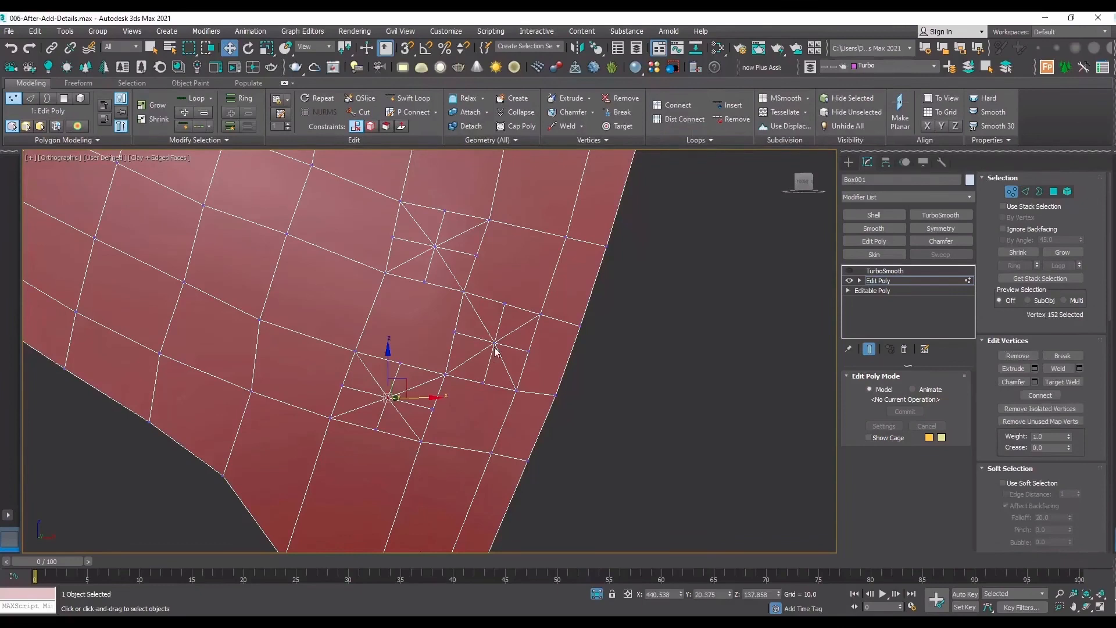
pyautogui.keyDown('ctrl'); pyautogui.click(495, 343); pyautogui.keyUp('ctrl')
pyautogui.keyDown('ctrl'); pyautogui.click(435, 246); pyautogui.keyUp('ctrl')
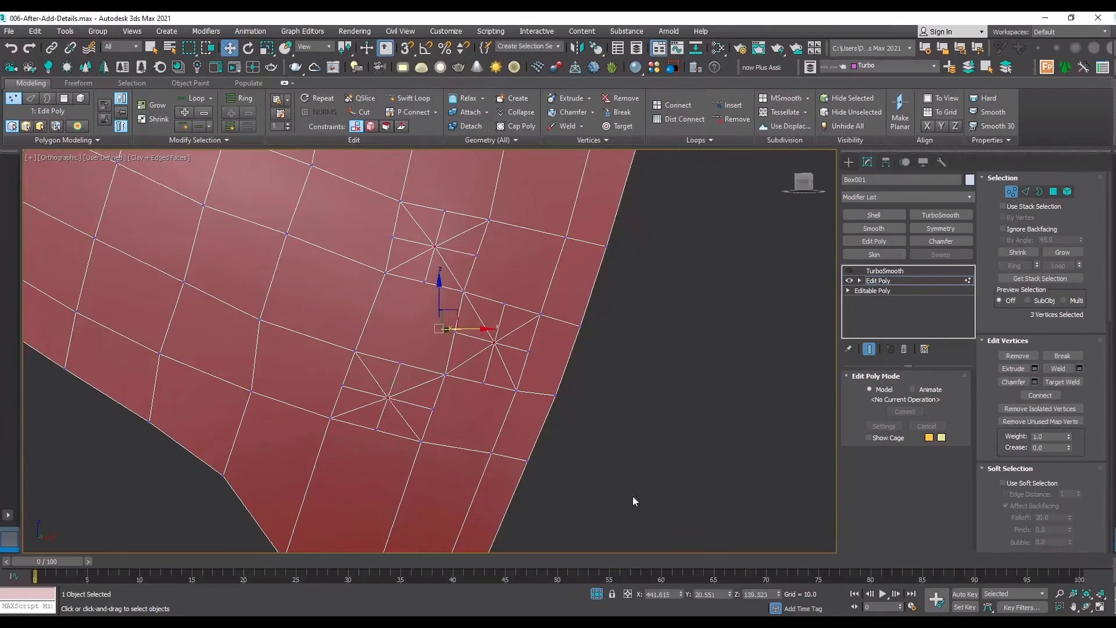
pyautogui.click(1035, 382)
pyautogui.scroll(3, 434, 406)
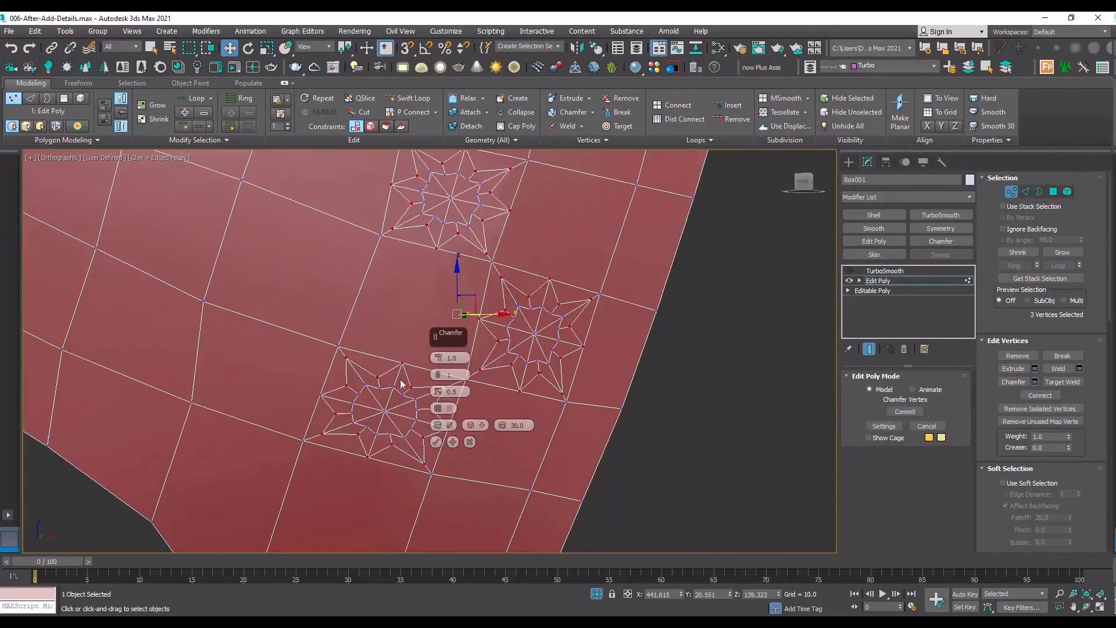
pyautogui.click(439, 379)
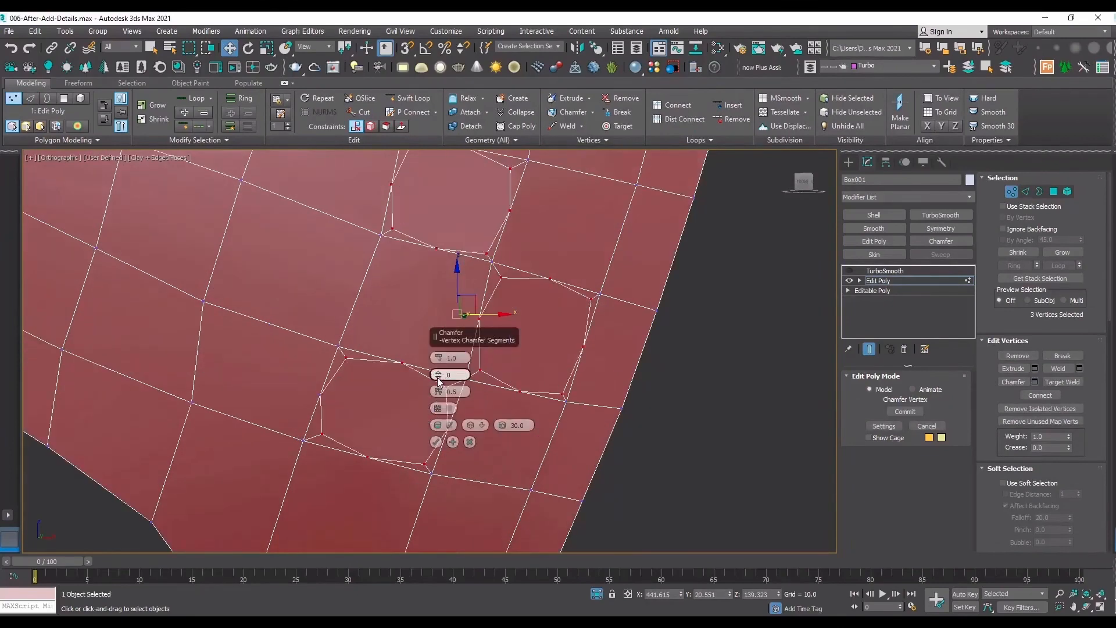
pyautogui.moveTo(442, 362)
pyautogui.mouseDown()
pyautogui.moveTo(440, 392)
pyautogui.moveTo(441, 380)
pyautogui.mouseUp()
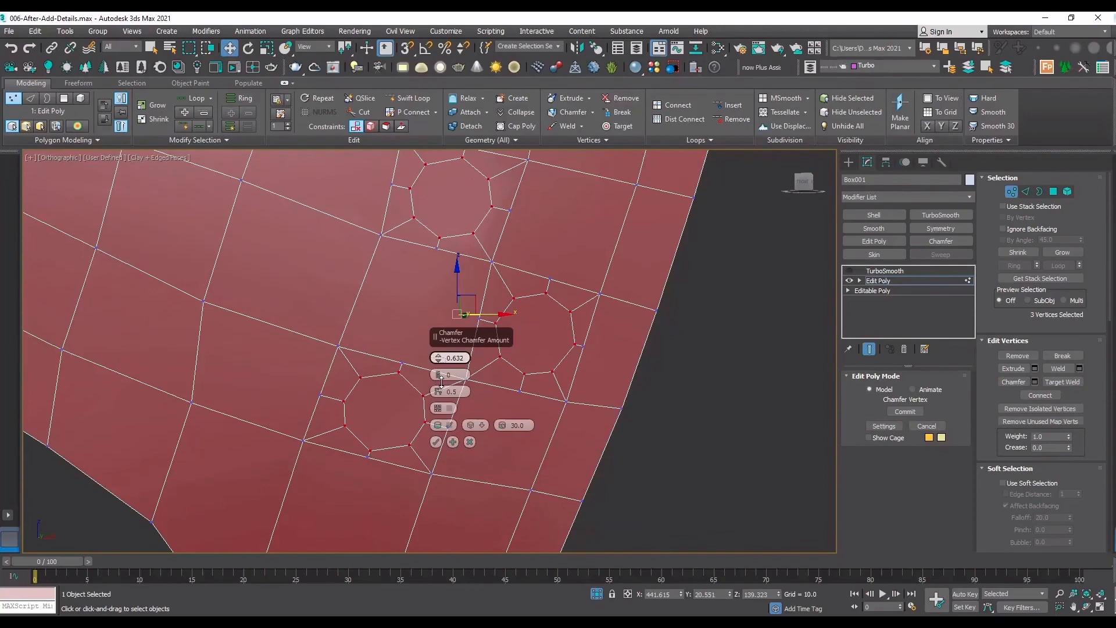
pyautogui.click(435, 442)
# Select the three octagonal polygons and inset them by 0.079.
pyautogui.press('4')
pyautogui.click(386, 406)
pyautogui.keyDown('ctrl'); pyautogui.click(535, 334); pyautogui.keyUp('ctrl')
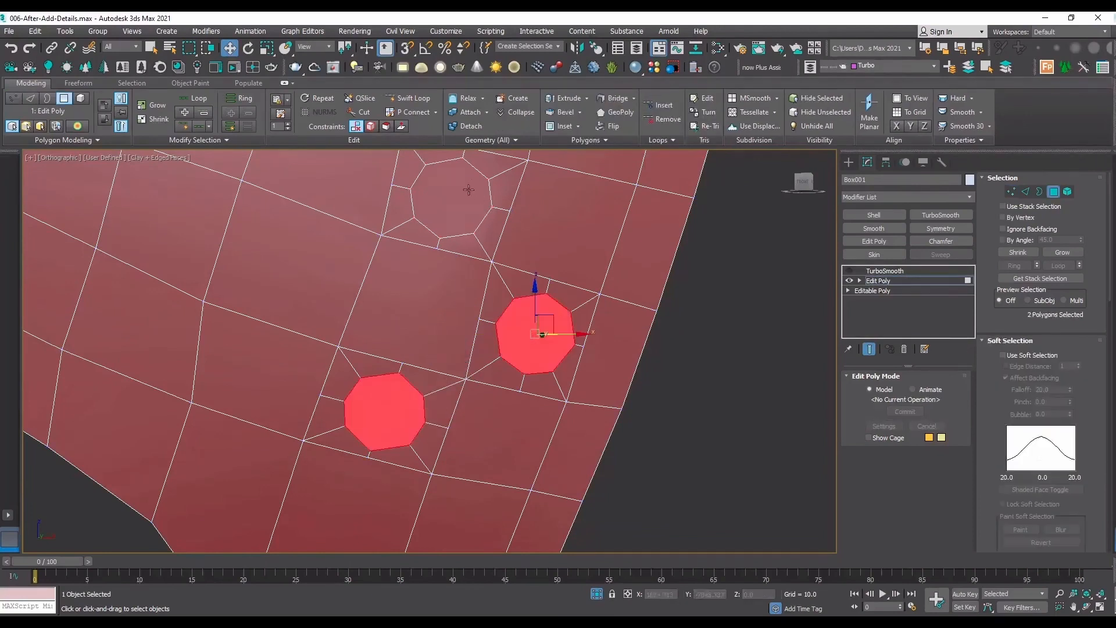
pyautogui.keyDown('ctrl'); pyautogui.click(451, 198); pyautogui.keyUp('ctrl')
pyautogui.scroll(-5, 1023, 410)
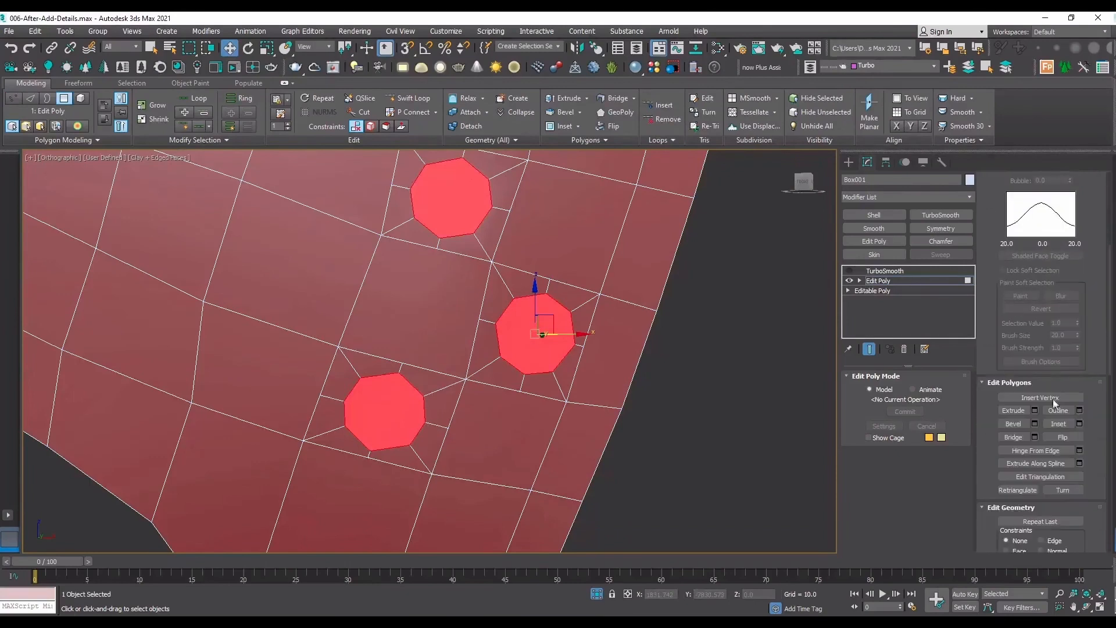
pyautogui.click(1079, 424)
pyautogui.moveTo(438, 374)
pyautogui.mouseDown()
pyautogui.moveTo(440, 365)
pyautogui.moveTo(440, 377)
pyautogui.mouseUp()
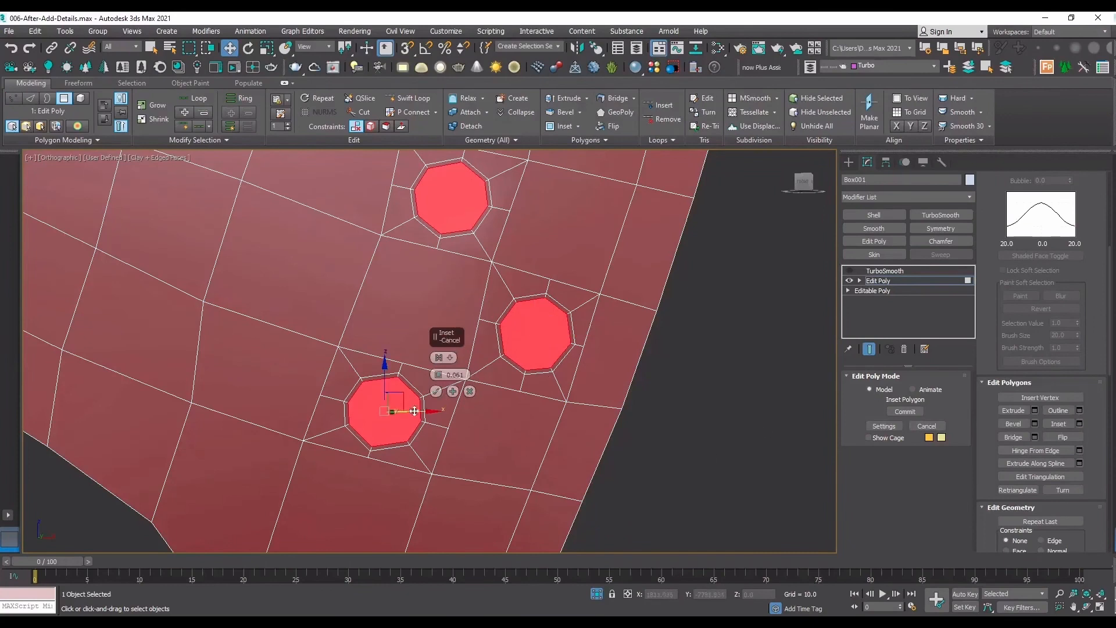
pyautogui.moveTo(440, 377); pyautogui.dragTo(438, 367)
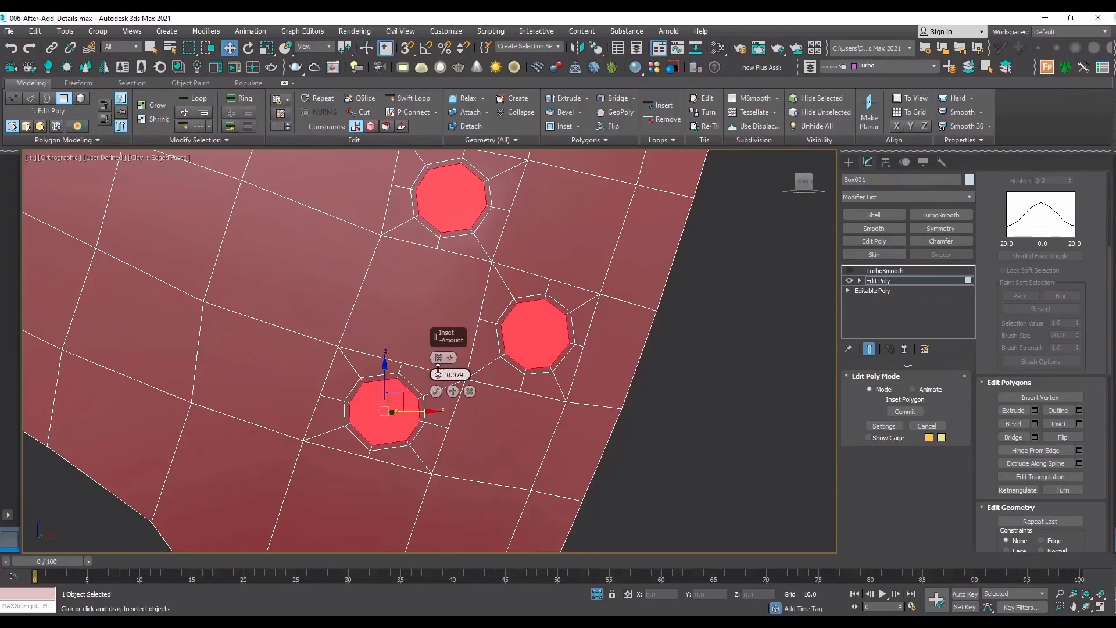
pyautogui.click(436, 392)
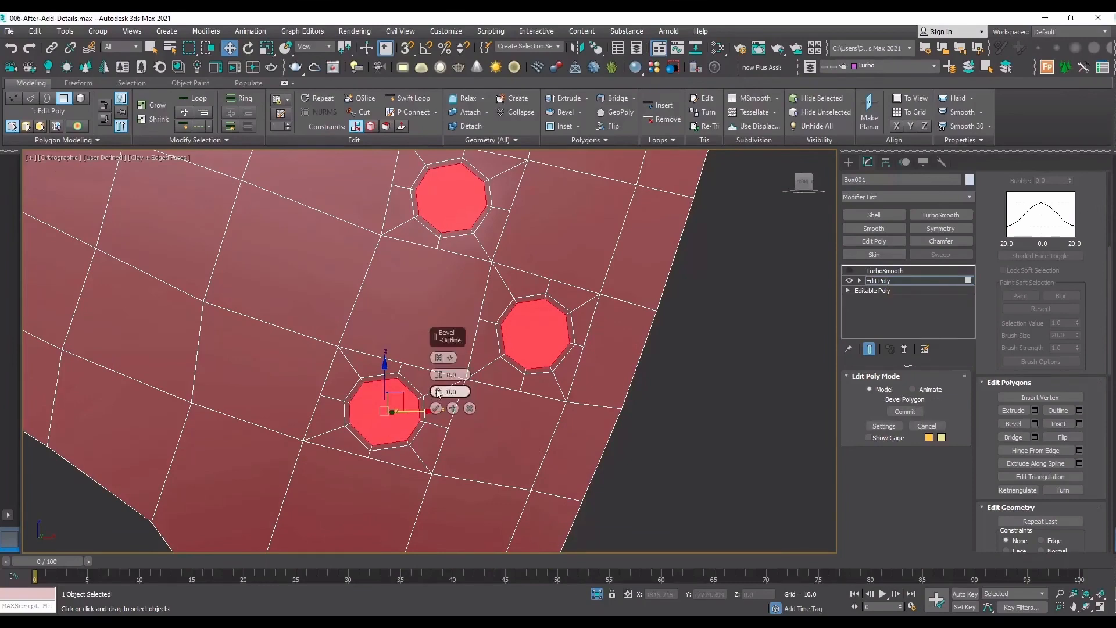
# Bevel the three octagons inward with a height of -0.118 and an outline of -0.079.
pyautogui.moveTo(440, 376); pyautogui.dragTo(457, 439)
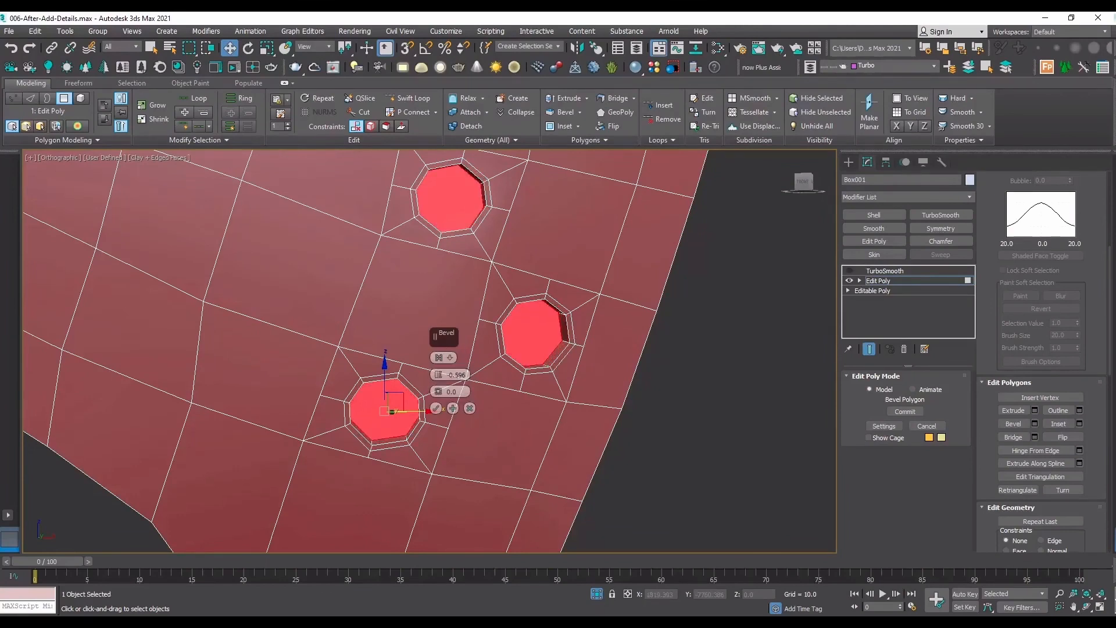
pyautogui.click(1086, 606)
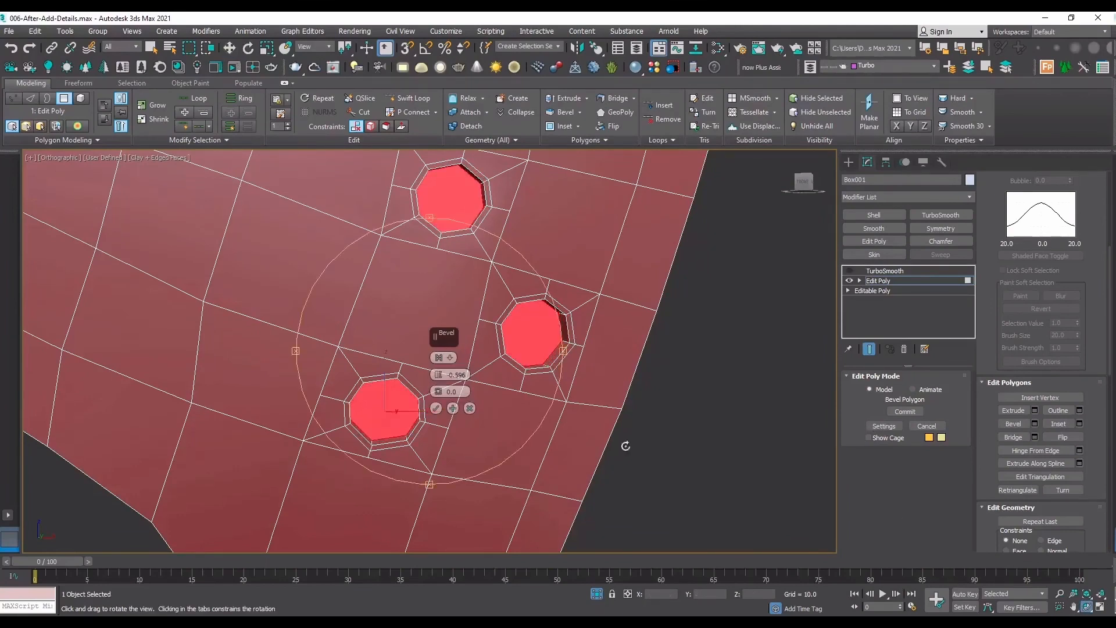
pyautogui.moveTo(623, 449); pyautogui.dragTo(448, 323)
pyautogui.moveTo(439, 392); pyautogui.dragTo(437, 360)
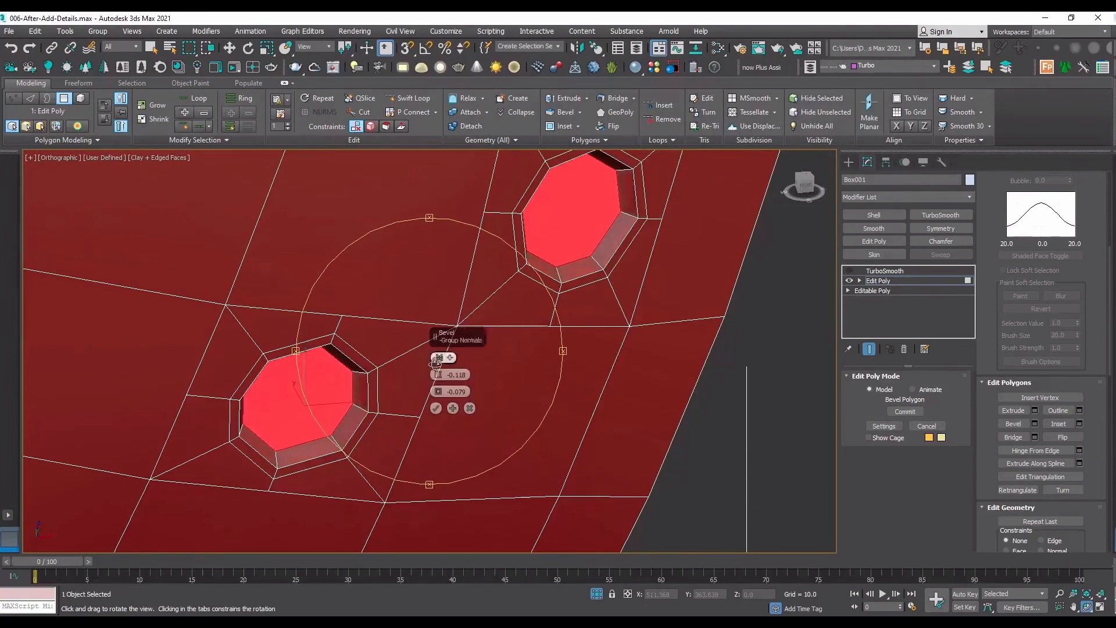
pyautogui.click(453, 408)
pyautogui.moveTo(439, 377); pyautogui.dragTo(440, 362)
pyautogui.click(470, 408)
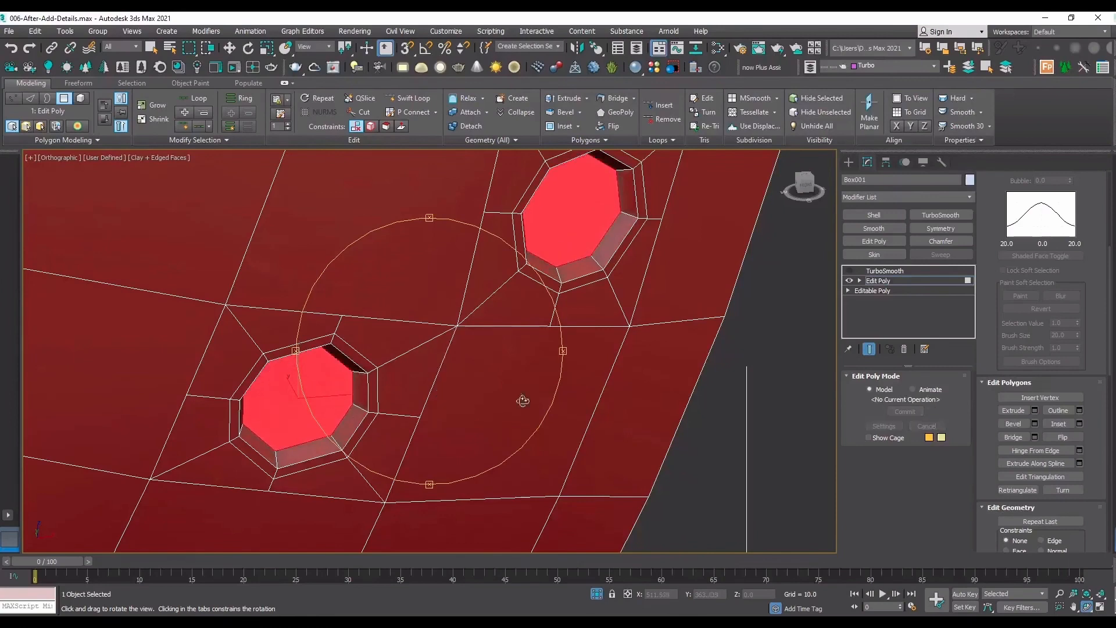
# Inset the three recessed octagons once more and bevel them inward with height -0.066 and outline -0.079.
pyautogui.click(1079, 423)
pyautogui.click(1034, 423)
pyautogui.moveTo(438, 379); pyautogui.dragTo(446, 380)
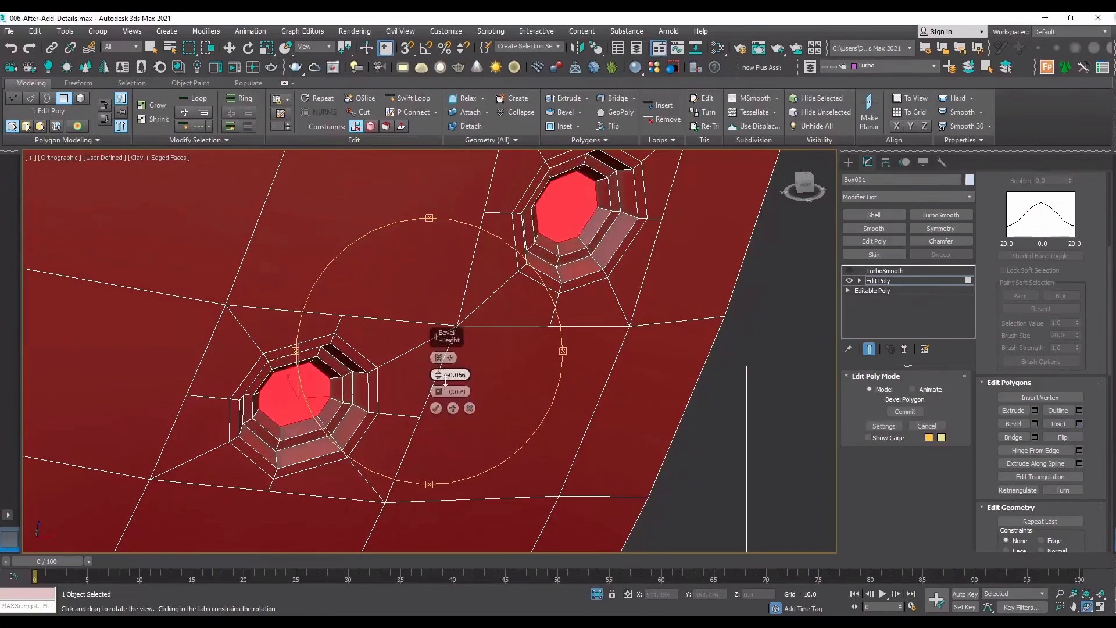
pyautogui.click(436, 408)
# Preview the three dents with TurboSmooth on and edged faces hidden, and return to the unsmoothed edged view.
pyautogui.scroll(-5, 436, 345)
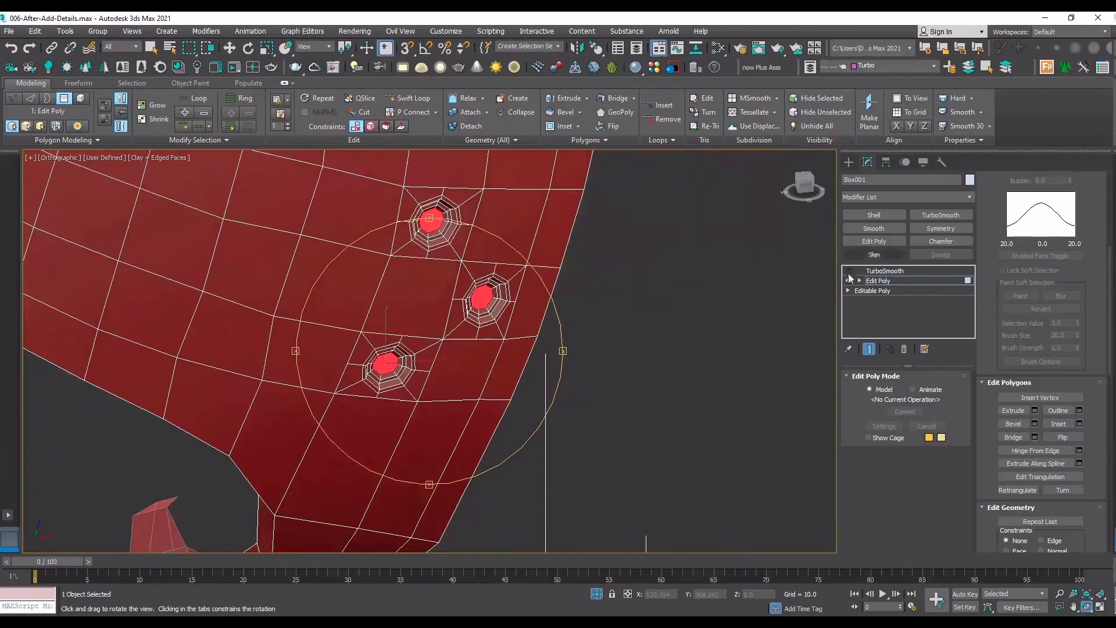
pyautogui.click(874, 270)
pyautogui.click(849, 271)
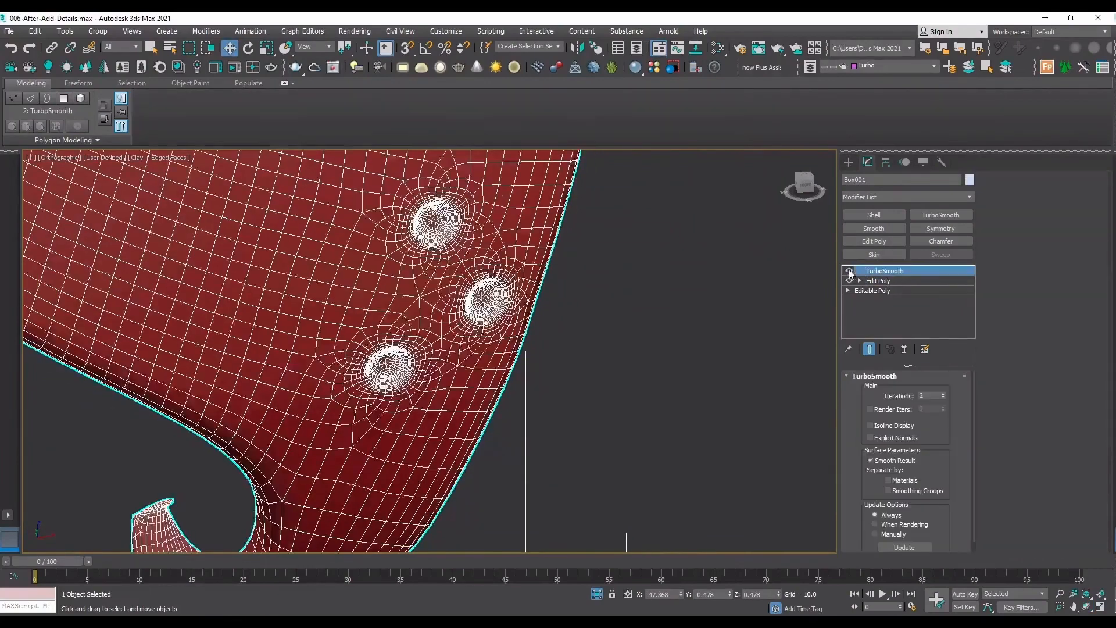
pyautogui.press('F4')
pyautogui.scroll(-3, 617, 343)
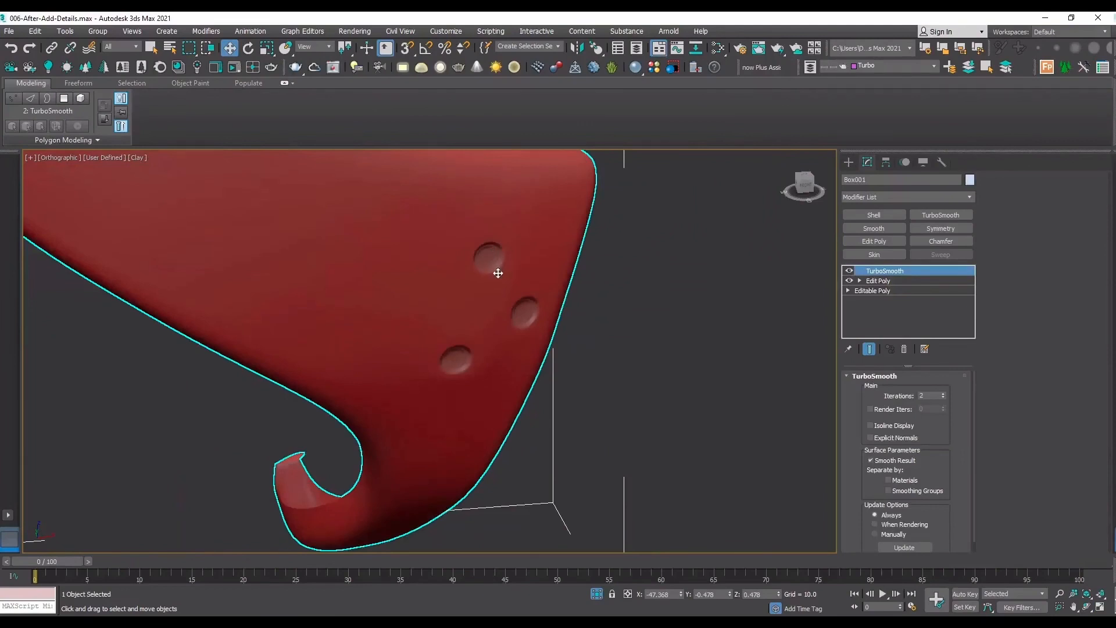
pyautogui.click(849, 270)
pyautogui.press('F4')
pyautogui.scroll(-5, 535, 351)
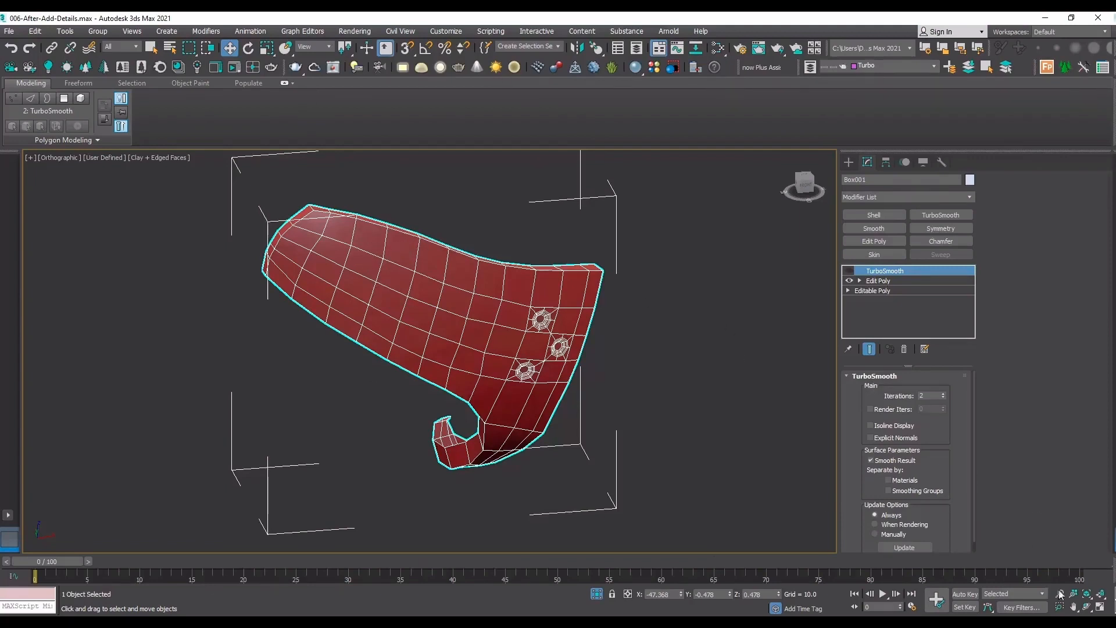
# Add a second Edit Poly modifier between the existing Edit Poly and TurboSmooth, and switch it to vertex level.
pyautogui.click(1087, 606)
pyautogui.moveTo(491, 338); pyautogui.dragTo(405, 229)
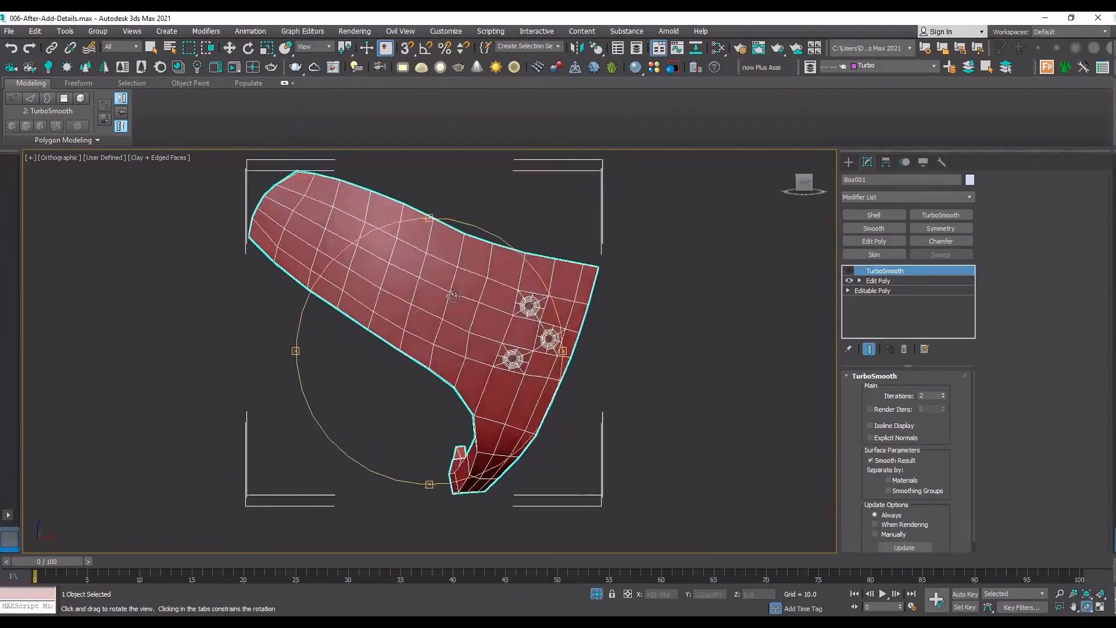
pyautogui.moveTo(407, 229); pyautogui.dragTo(419, 307, button='middle')
pyautogui.scroll(4, 489, 331)
pyautogui.scroll(2, 419, 306)
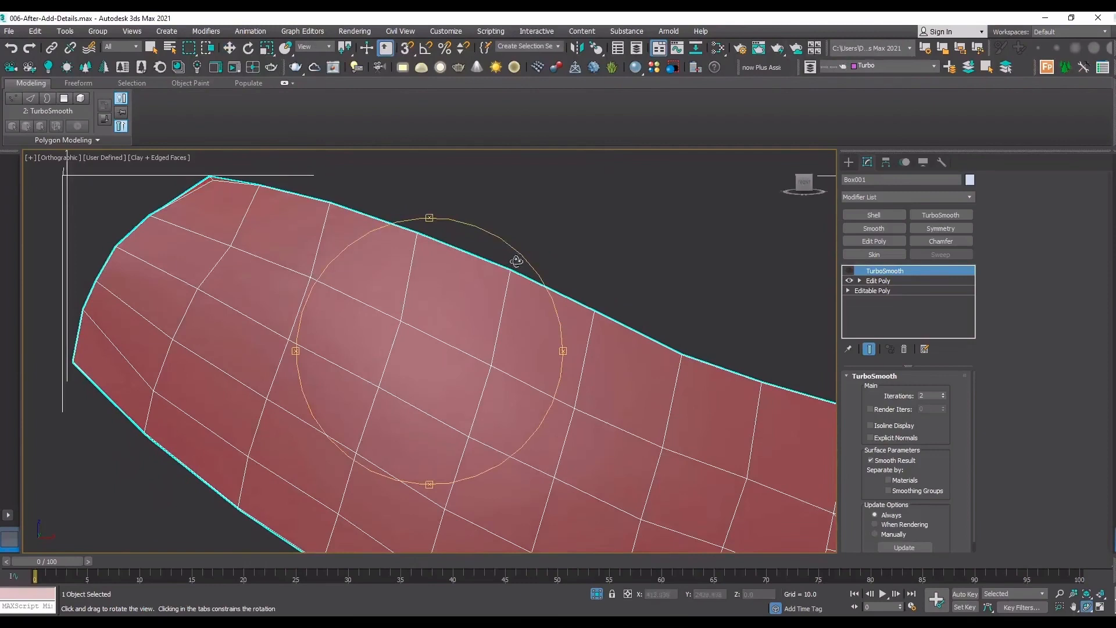
pyautogui.press('w')
pyautogui.press('F3')
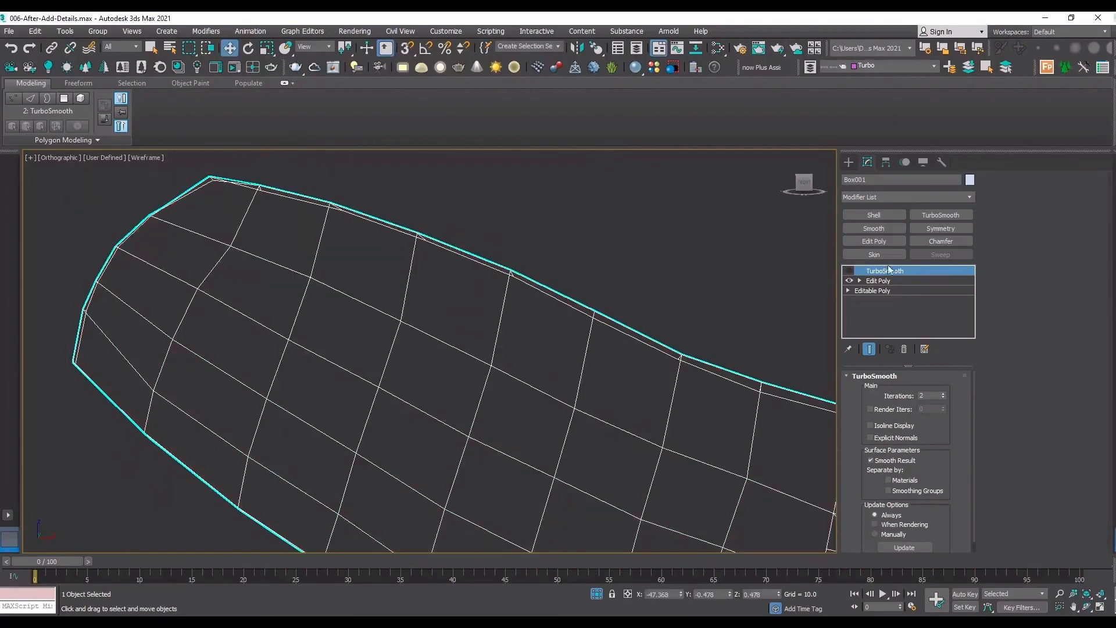
pyautogui.click(879, 281)
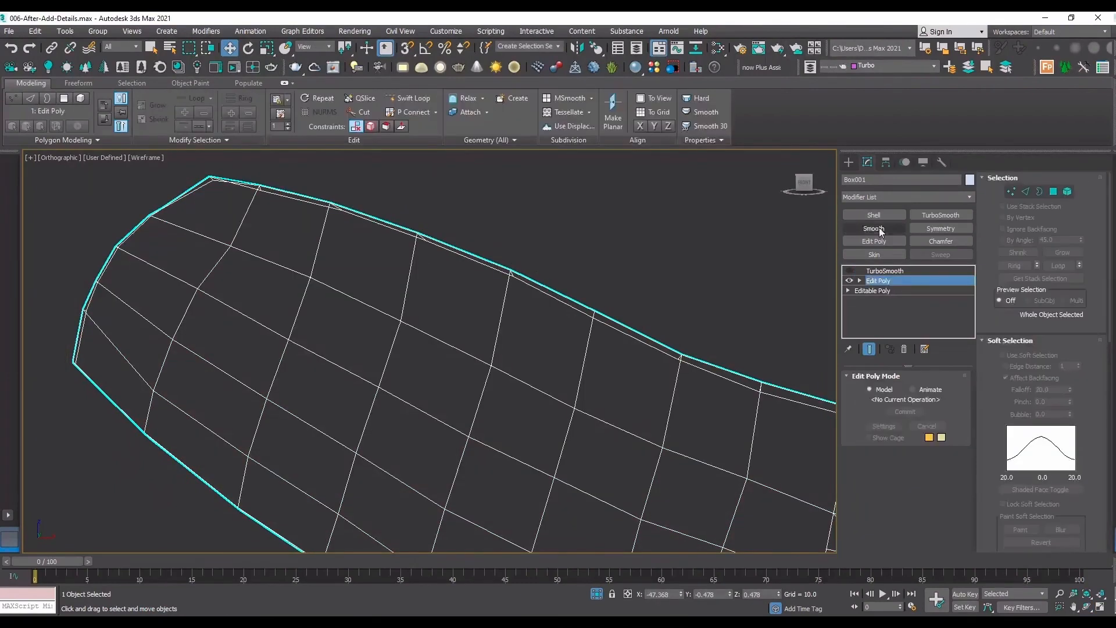
pyautogui.click(880, 243)
pyautogui.press('1')
pyautogui.press('F3')
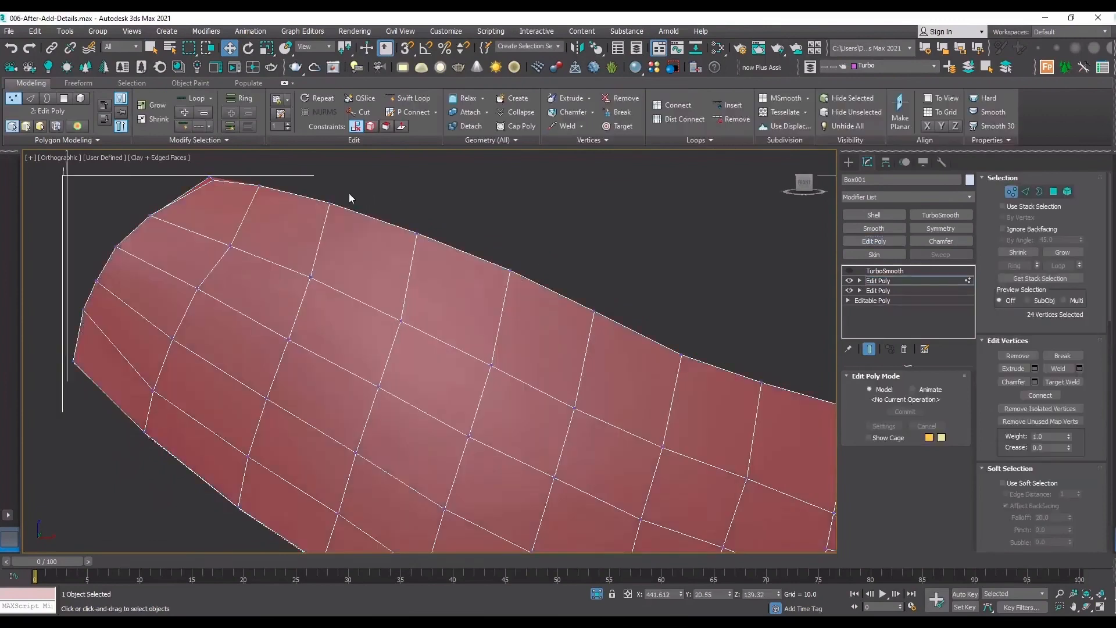
# Shift two separate vertex pairs on the panel's upper edge slightly along that edge toward the dented end to even the spacing.
pyautogui.moveTo(326, 194); pyautogui.dragTo(369, 200)
pyautogui.moveTo(612, 301)
pyautogui.mouseDown()
pyautogui.moveTo(582, 326)
pyautogui.moveTo(615, 310)
pyautogui.mouseUp()
pyautogui.press('F3')
pyautogui.press('F3')
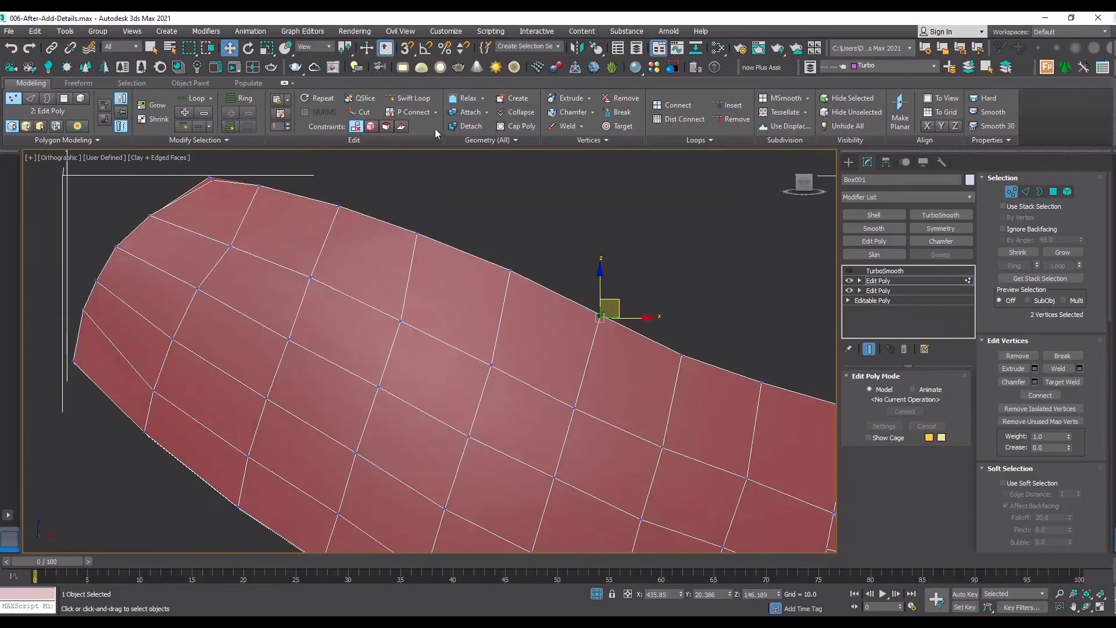
# Nudge two neighbouring vertex pairs along the panel's upper edge, away from its rounded tip, to even the spacing.
pyautogui.click(408, 98)
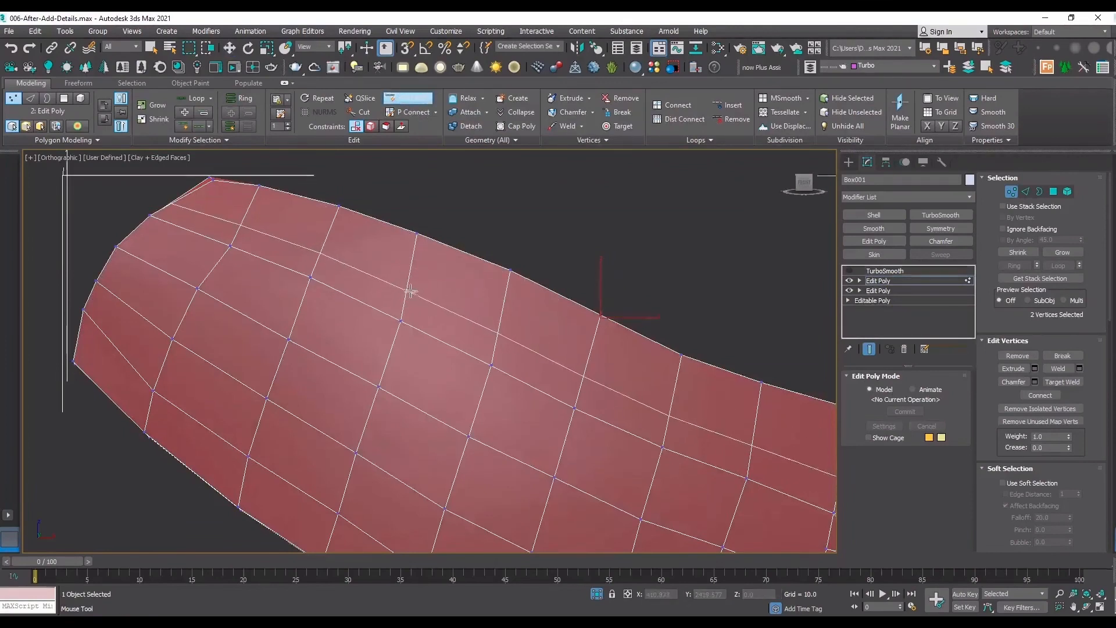
pyautogui.rightClick(426, 257)
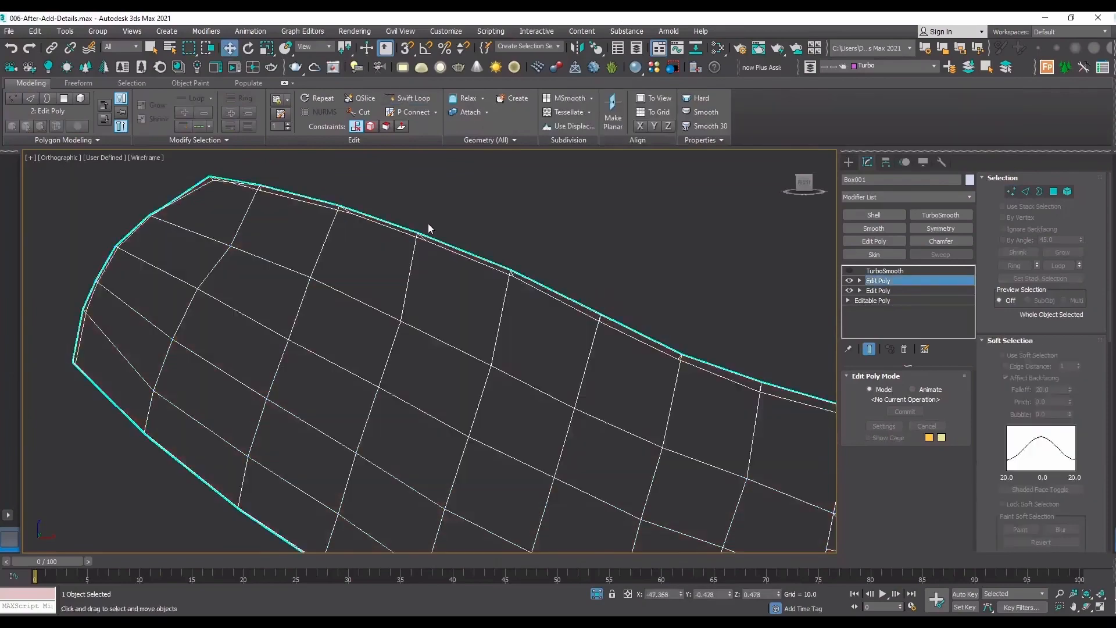
pyautogui.moveTo(439, 219)
pyautogui.mouseDown()
pyautogui.moveTo(383, 256)
pyautogui.moveTo(447, 238)
pyautogui.mouseUp()
pyautogui.click(1088, 608)
pyautogui.rightClick(430, 241)
pyautogui.moveTo(535, 262); pyautogui.dragTo(499, 284)
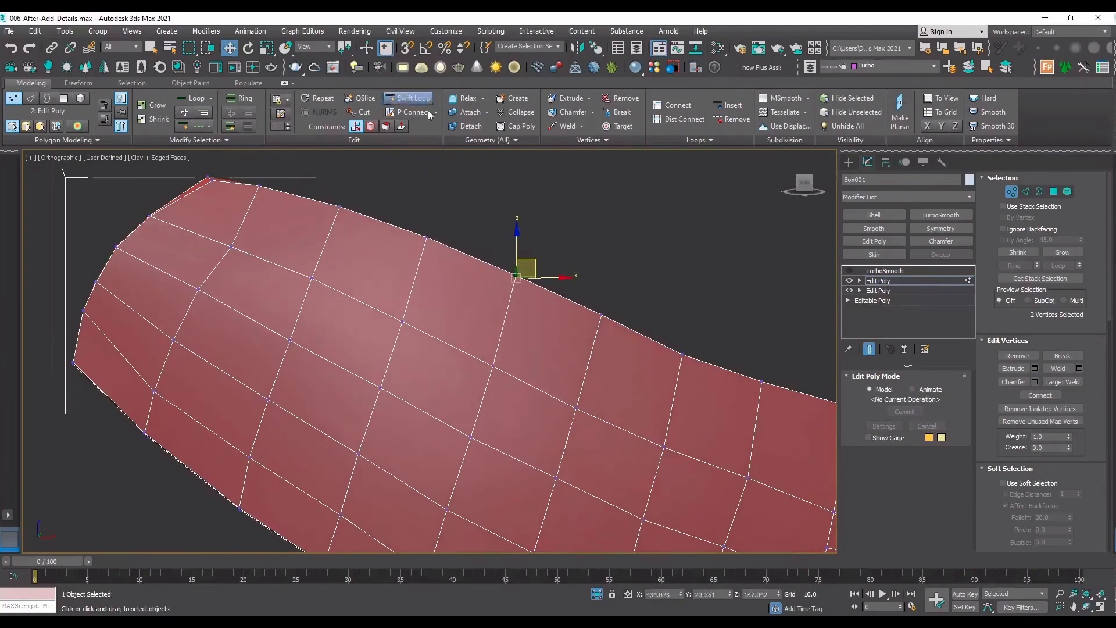
# Insert one lengthwise edge loop just below the panel's upper edge and two crosswise loops framing the middle stretch with SwiftLoop.
pyautogui.click(413, 98)
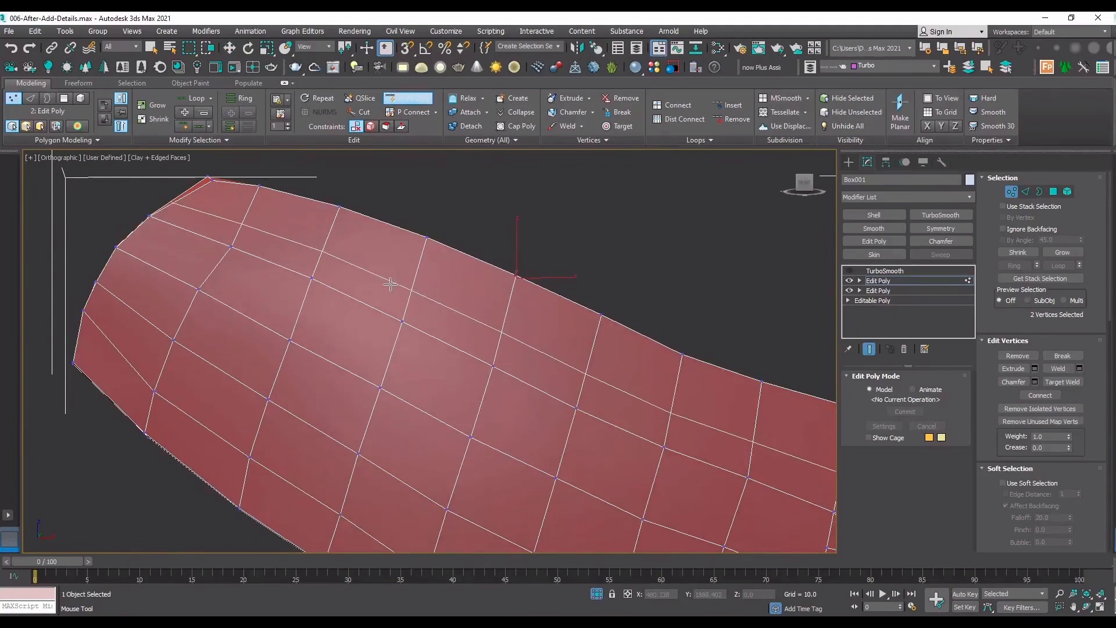
pyautogui.click(365, 280)
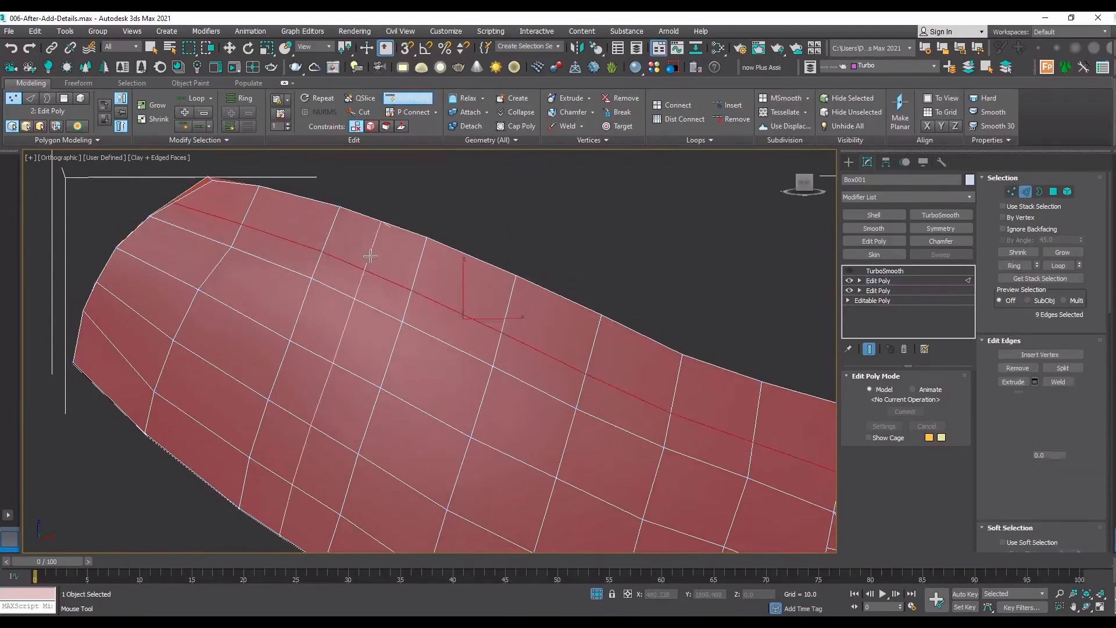
pyautogui.click(557, 339)
pyautogui.press('w')
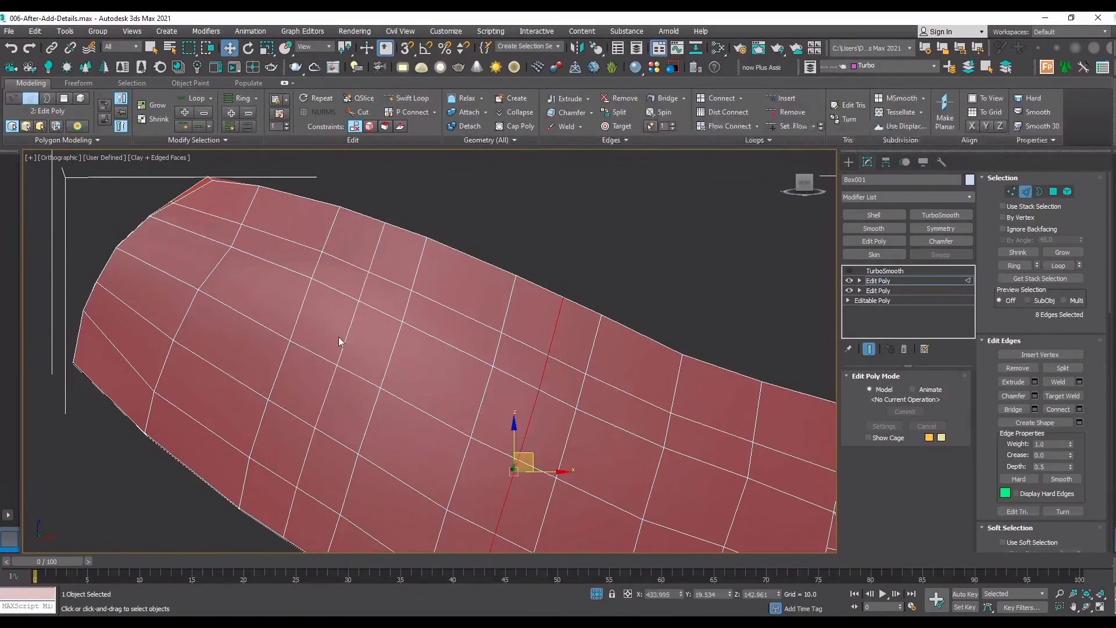
# Select the six polygons between the new crosswise loops, three on the panel's face and three on its upper rim.
pyautogui.press('4')
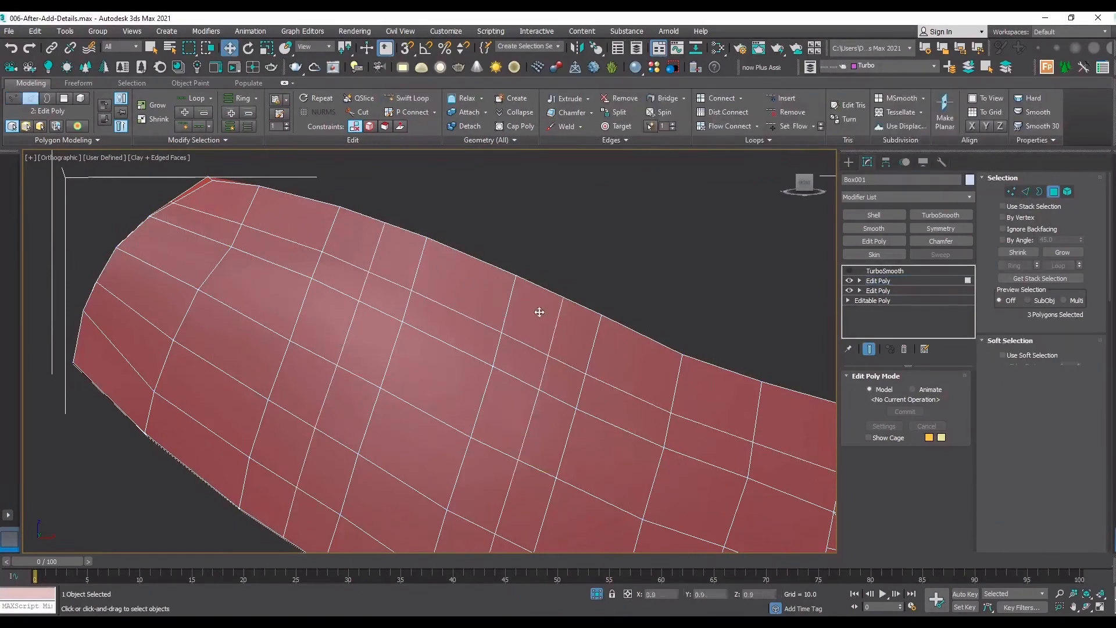
pyautogui.click(532, 313)
pyautogui.keyDown('ctrl'); pyautogui.click(465, 279); pyautogui.keyUp('ctrl')
pyautogui.keyDown('ctrl'); pyautogui.click(380, 251); pyautogui.keyUp('ctrl')
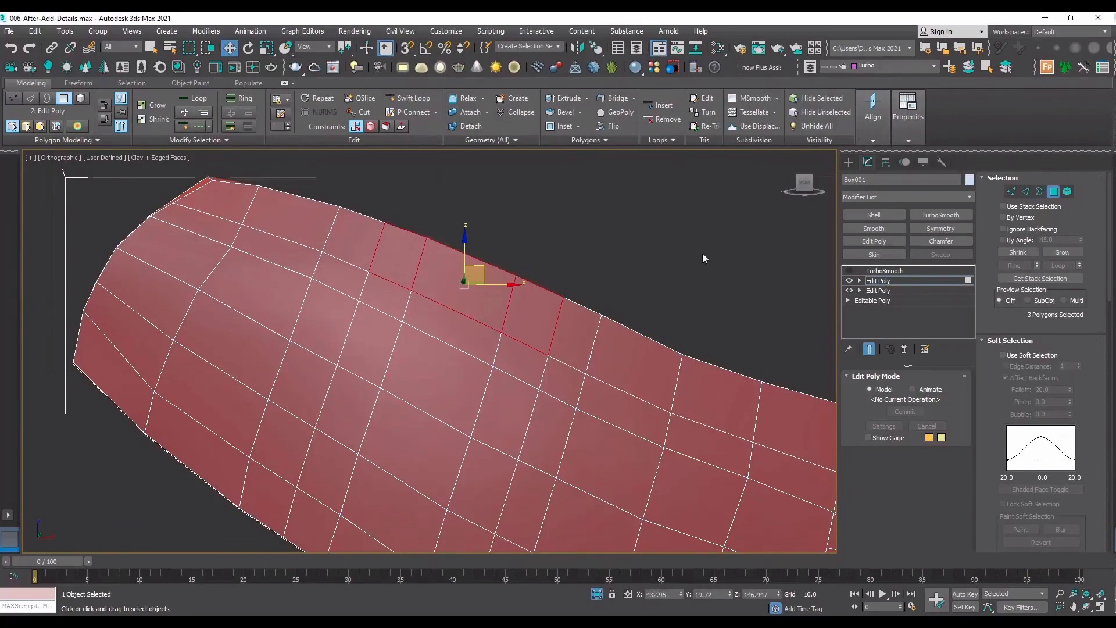
pyautogui.click(1086, 607)
pyautogui.moveTo(421, 270); pyautogui.dragTo(517, 267)
pyautogui.press('w')
pyautogui.hotkey('ctrl', 'z')
pyautogui.click(1086, 607)
pyautogui.press('w')
pyautogui.moveTo(539, 215); pyautogui.dragTo(406, 278)
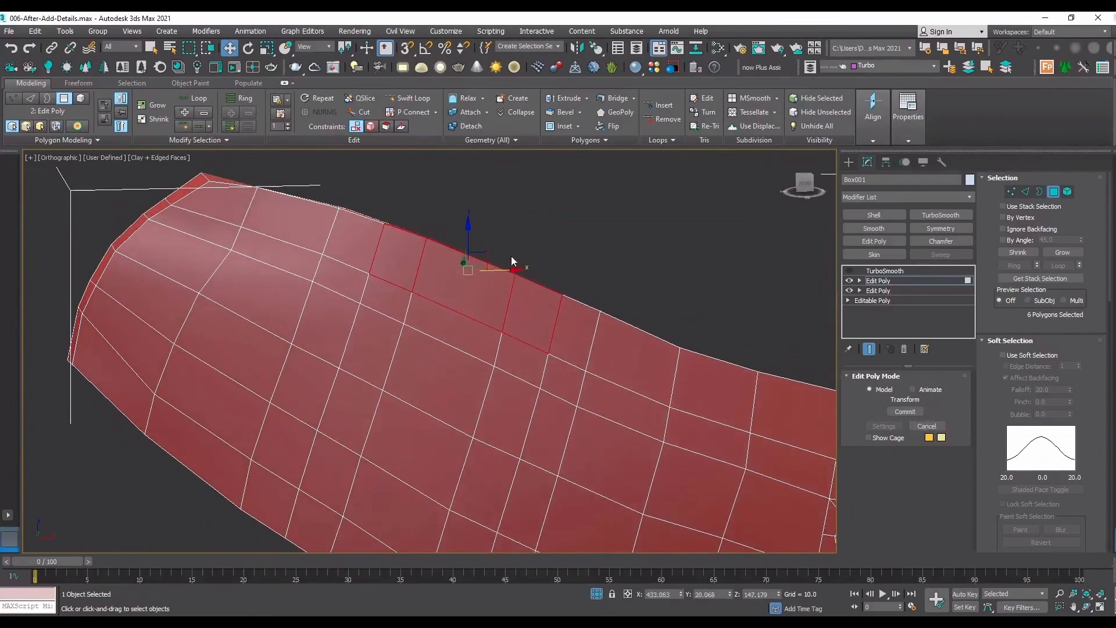
# Detach the six selected polygons as a clone, and undo the detachment.
pyautogui.scroll(-5, 990, 432)
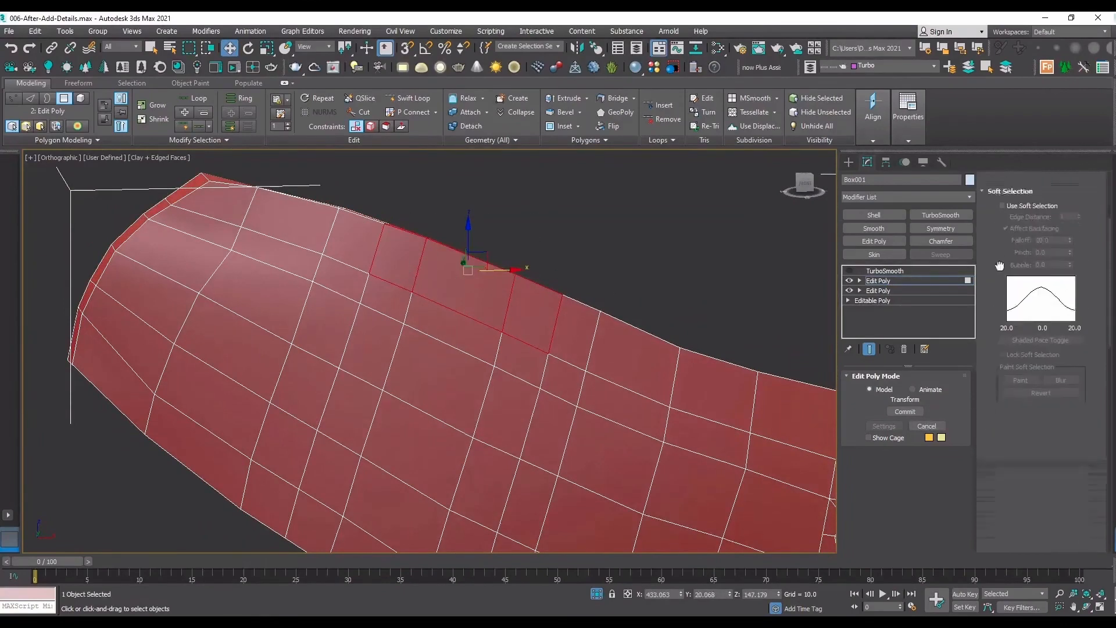
pyautogui.scroll(-1, 1002, 372)
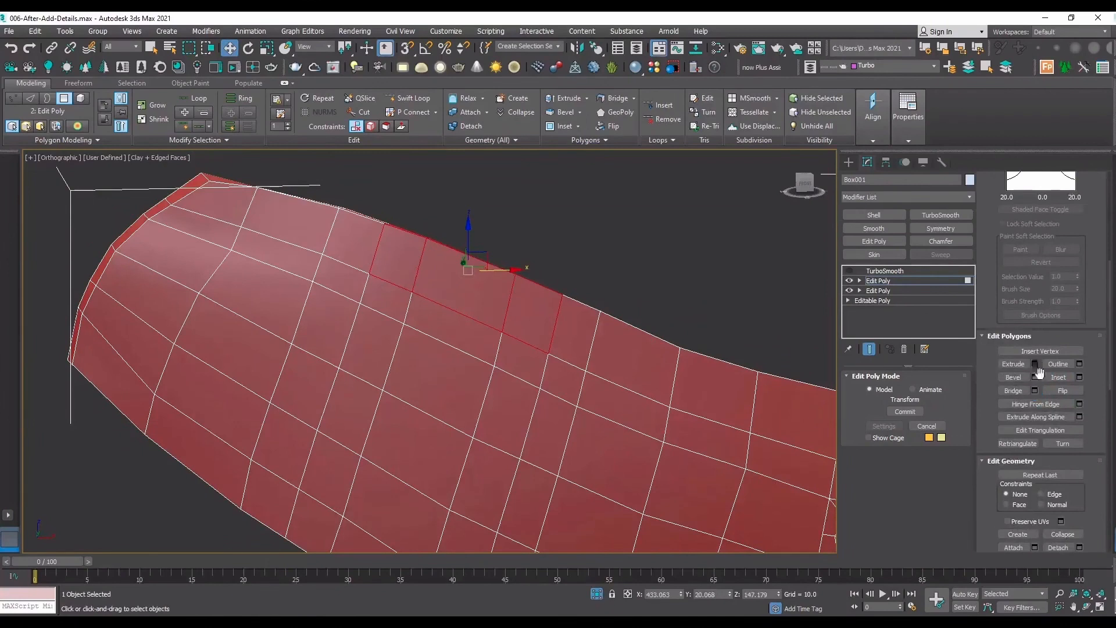
pyautogui.scroll(-3, 1028, 419)
pyautogui.click(1079, 461)
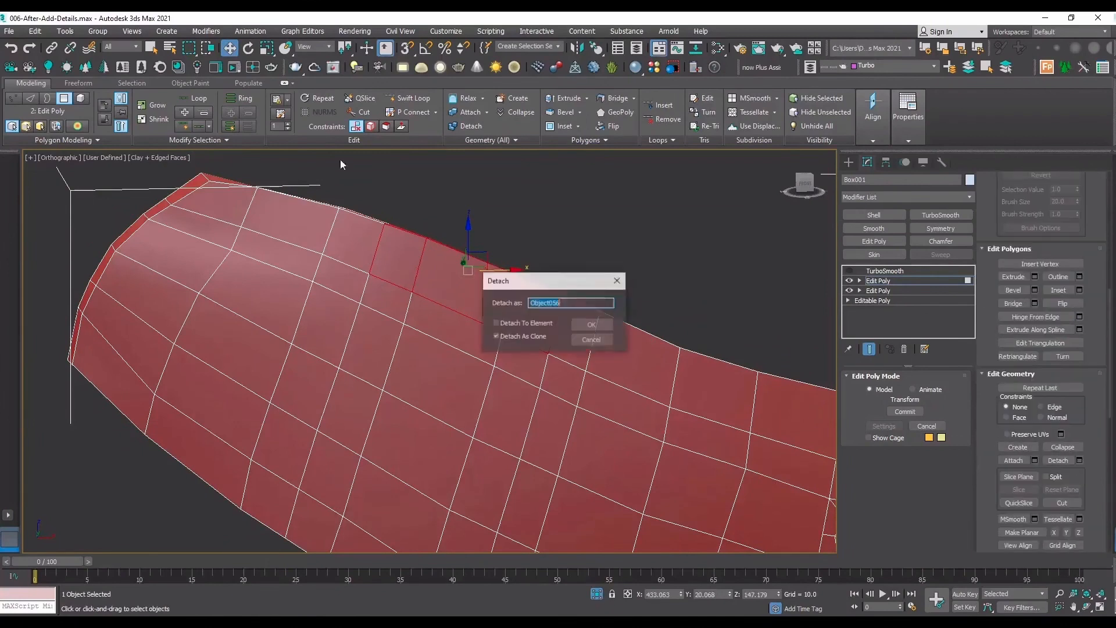
pyautogui.click(594, 324)
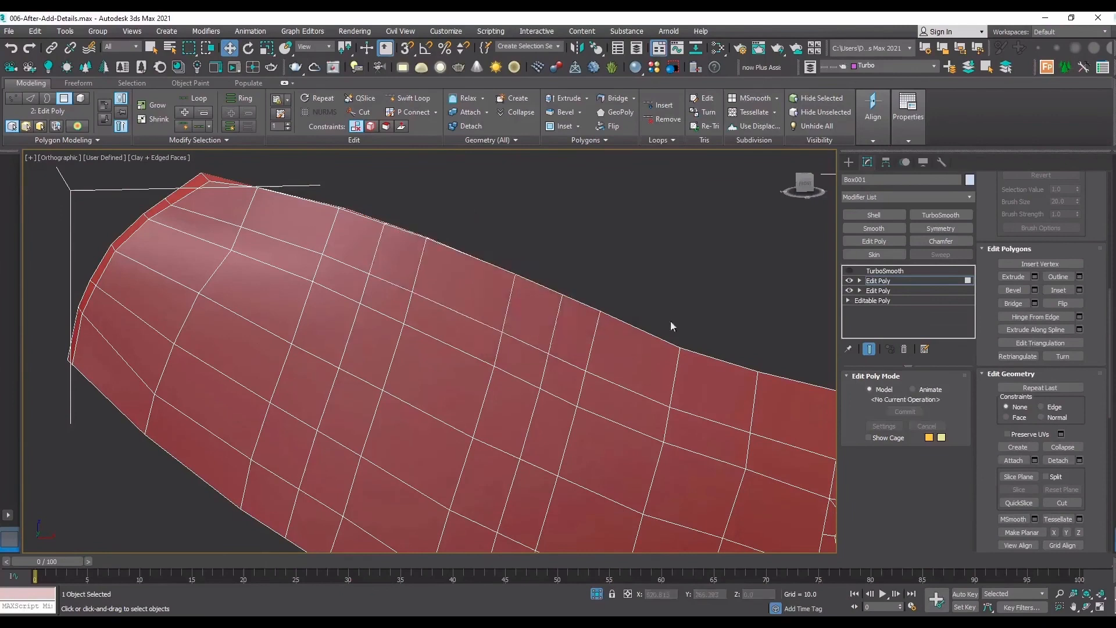
pyautogui.hotkey('ctrl', 'z')
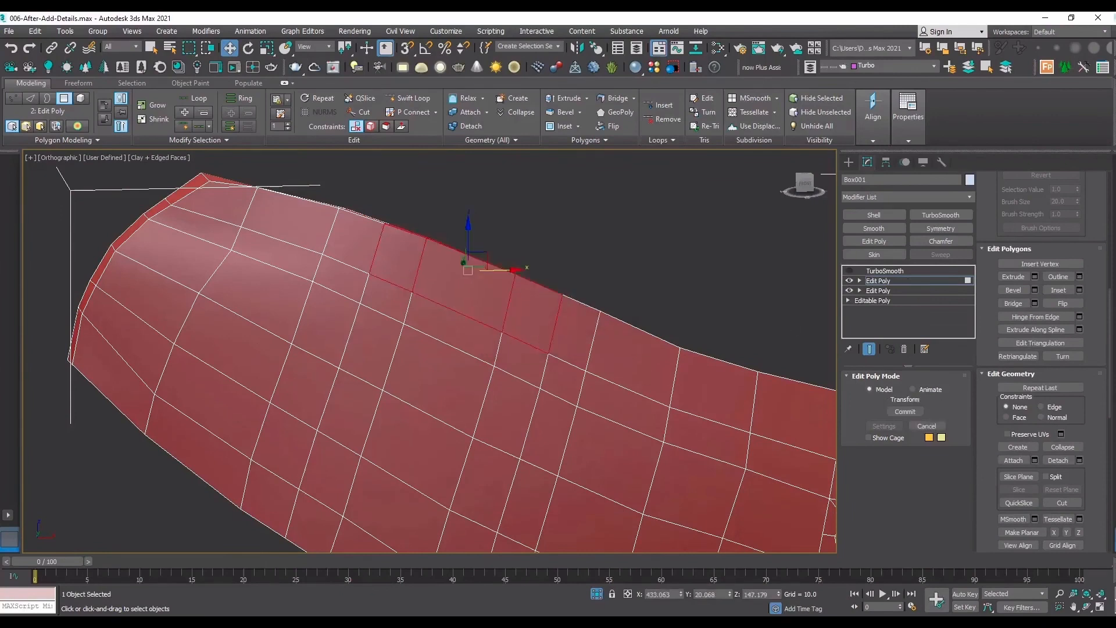
# Detach the six polygons as a separate object with Detach As Clone off, and move the piece away from the panel.
pyautogui.click(1079, 460)
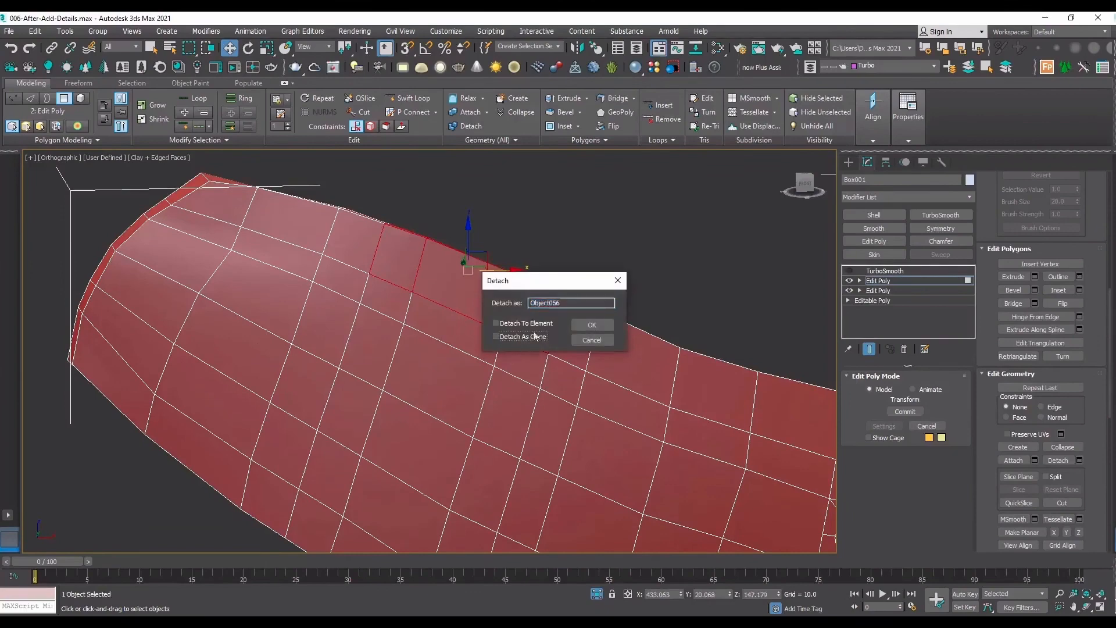
pyautogui.click(592, 325)
pyautogui.click(494, 275)
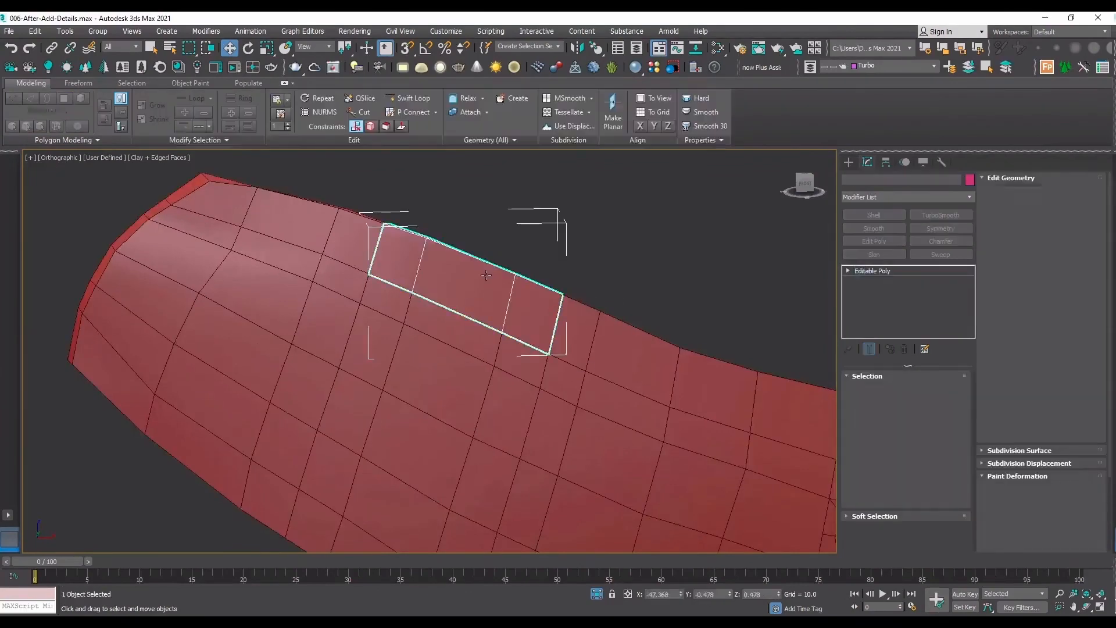
pyautogui.moveTo(494, 275); pyautogui.dragTo(692, 178)
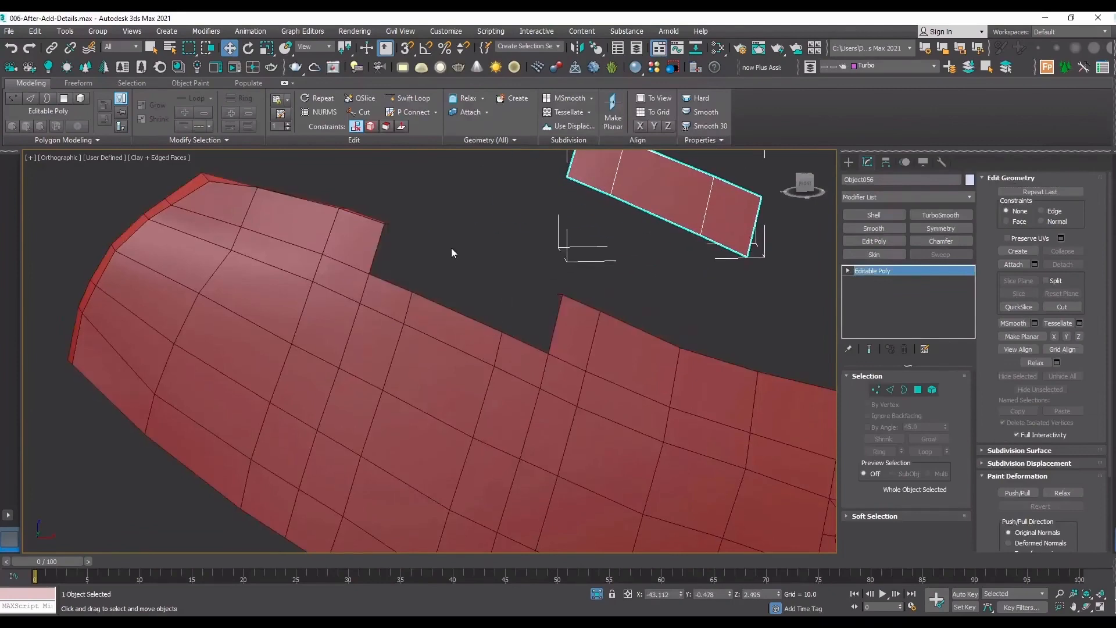
# Select the main panel and enter edge level in its upper Edit Poly modifier, with the notch seen from inside.
pyautogui.click(426, 300)
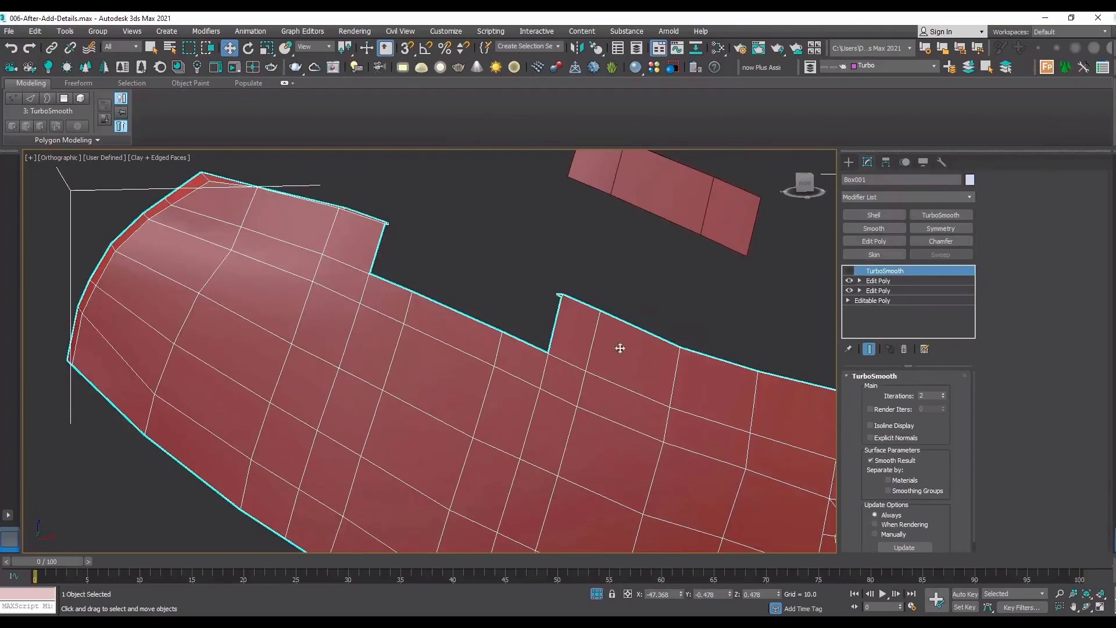
pyautogui.click(1086, 607)
pyautogui.moveTo(774, 465); pyautogui.dragTo(516, 435)
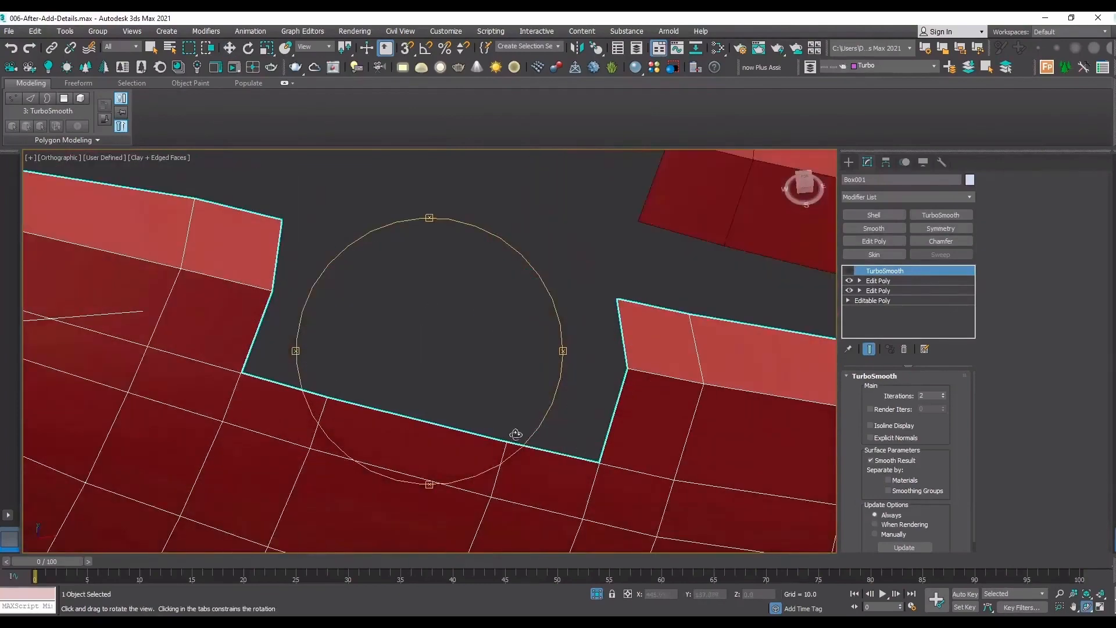
pyautogui.click(880, 281)
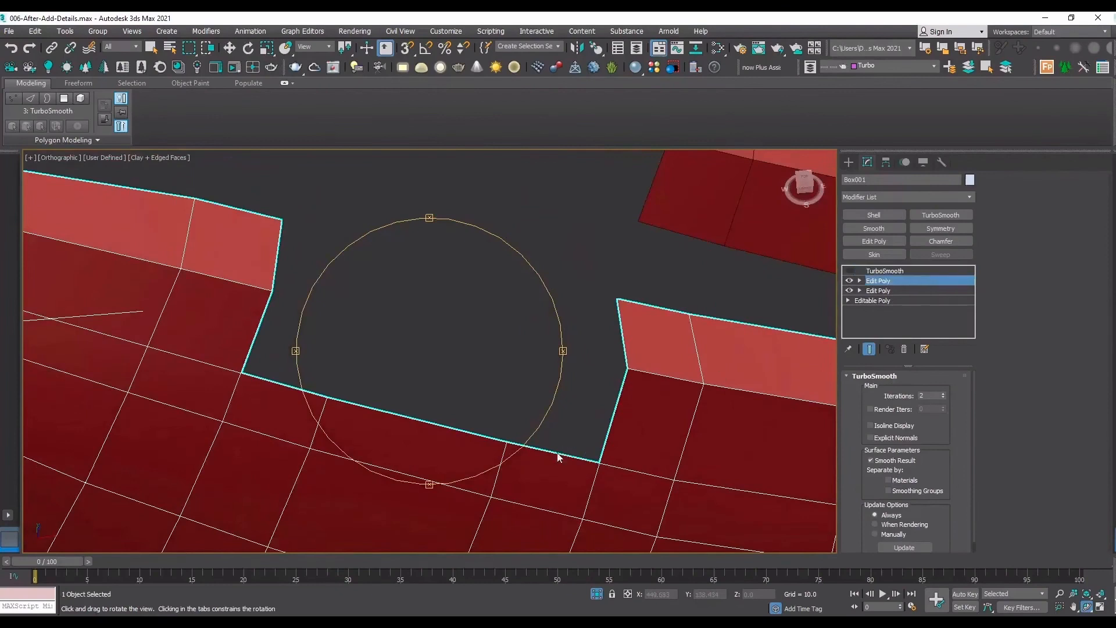
pyautogui.press('2')
pyautogui.press('w')
# Select the seven open edges outlining the notch: three along its bottom and two on each side.
pyautogui.doubleClick(513, 443)
pyautogui.click(378, 424)
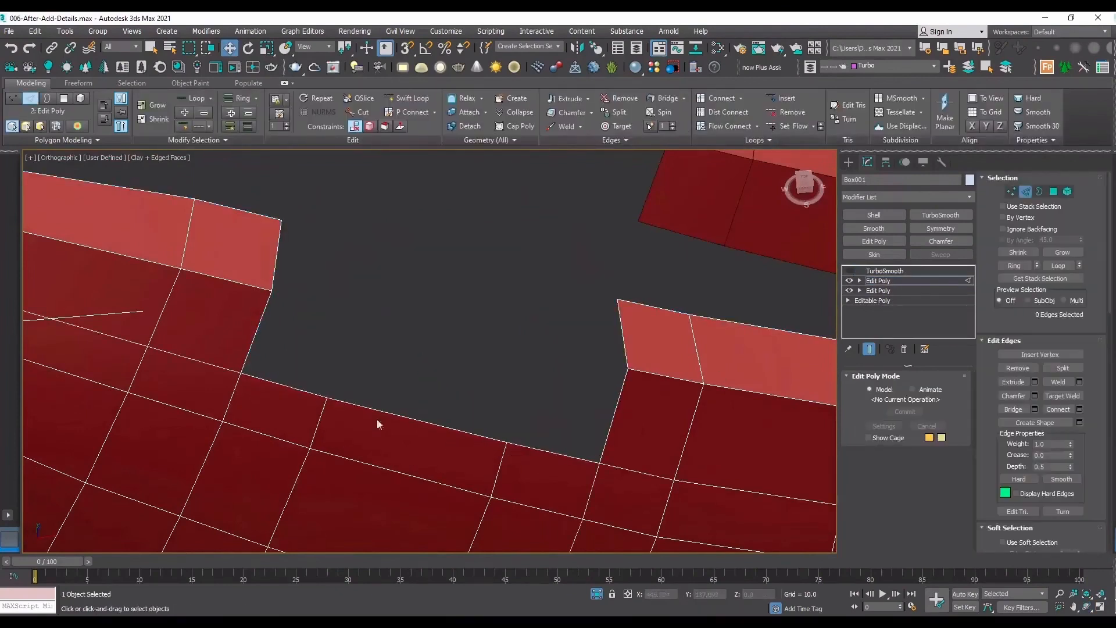
pyautogui.click(306, 397)
pyautogui.keyDown('ctrl'); pyautogui.click(337, 401); pyautogui.keyUp('ctrl')
pyautogui.click(631, 468)
pyautogui.keyDown('alt'); pyautogui.moveTo(637, 488); pyautogui.dragTo(580, 442, button='middle'); pyautogui.keyUp('alt')
pyautogui.click(532, 399)
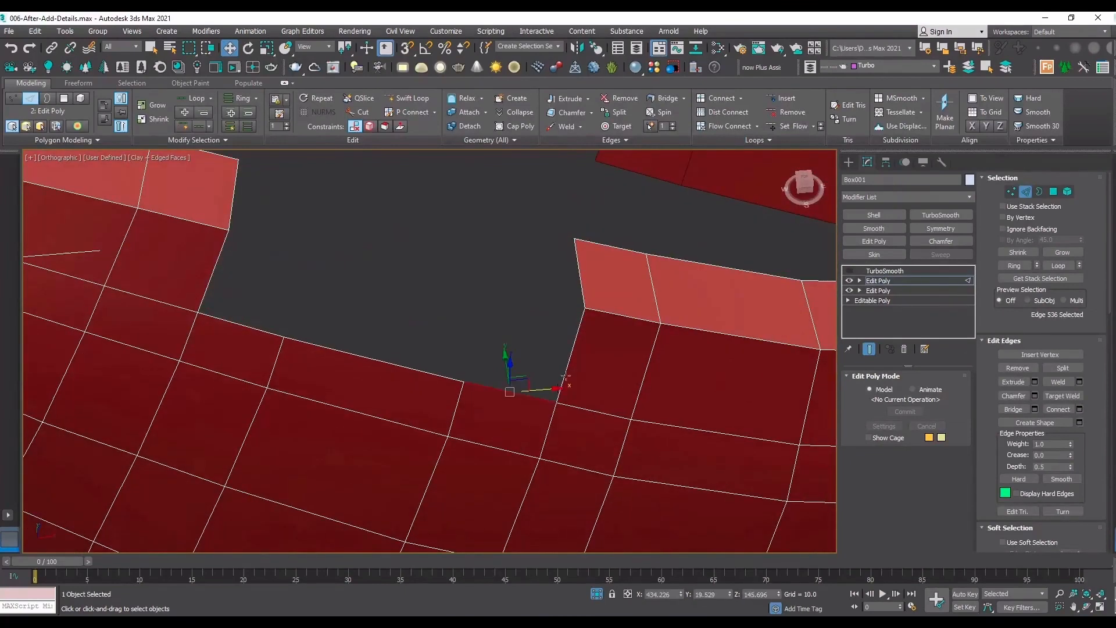
pyautogui.keyDown('ctrl'); pyautogui.click(565, 377); pyautogui.keyUp('ctrl')
pyautogui.keyDown('ctrl'); pyautogui.click(582, 285); pyautogui.keyUp('ctrl')
pyautogui.keyDown('ctrl'); pyautogui.click(352, 355); pyautogui.keyUp('ctrl')
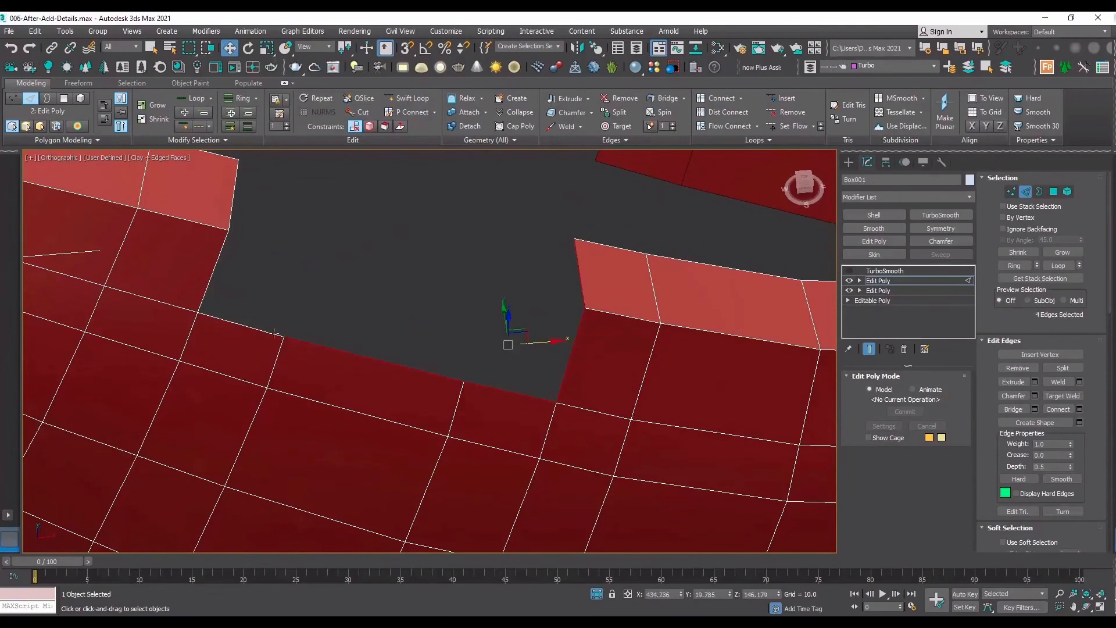
pyautogui.keyDown('ctrl'); pyautogui.click(273, 334); pyautogui.keyUp('ctrl')
pyautogui.keyDown('ctrl'); pyautogui.click(210, 279); pyautogui.keyUp('ctrl')
pyautogui.keyDown('ctrl'); pyautogui.click(234, 210); pyautogui.keyUp('ctrl')
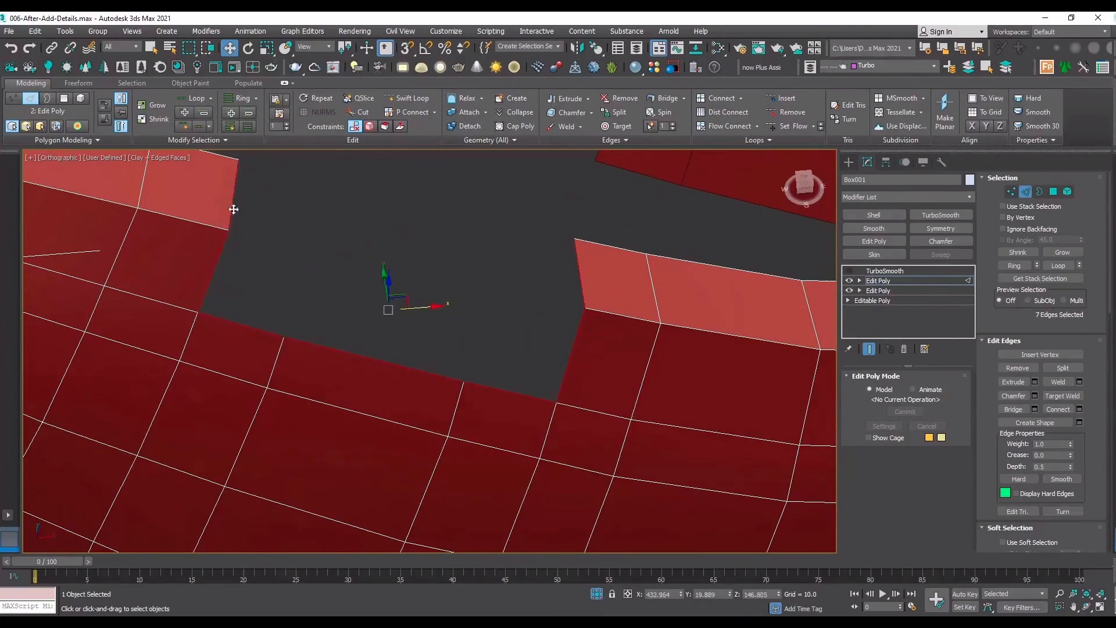
pyautogui.click(1035, 381)
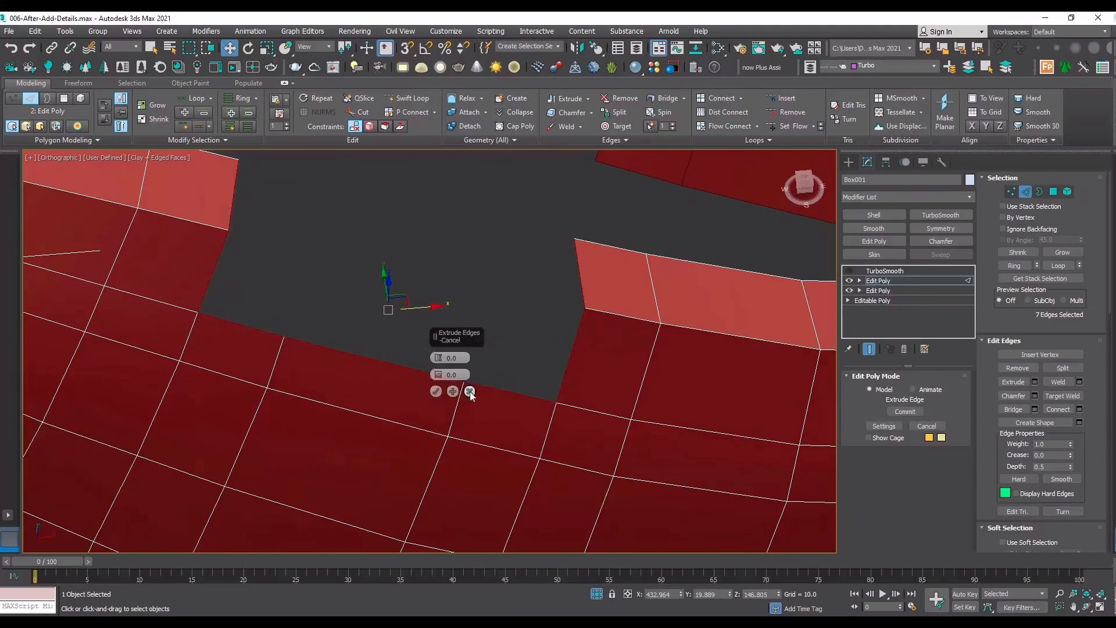
pyautogui.click(469, 391)
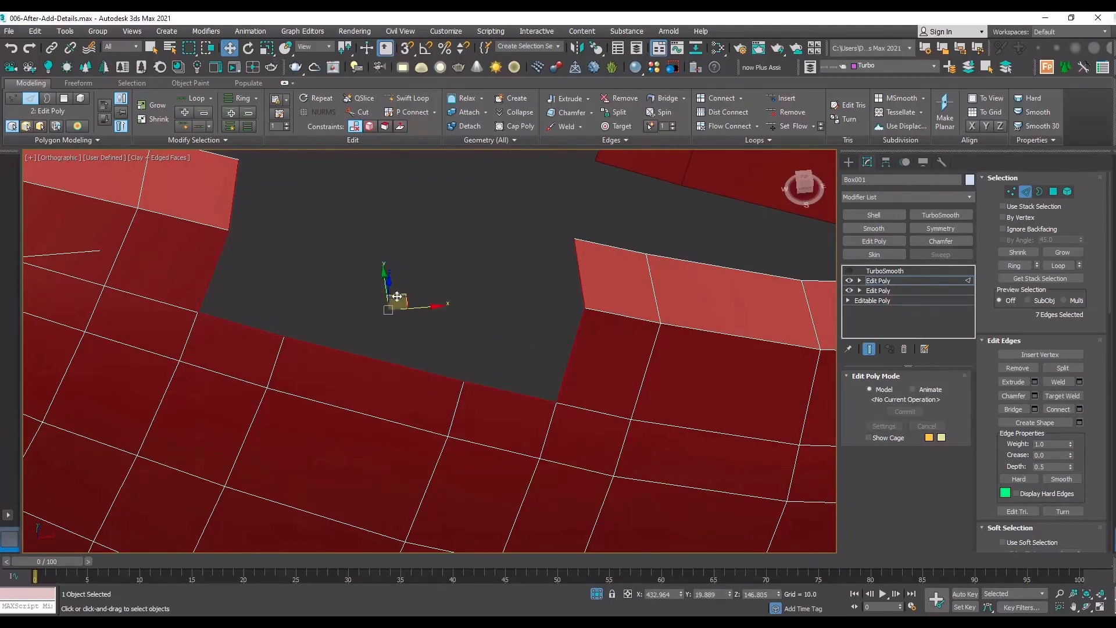
pyautogui.moveTo(399, 299); pyautogui.dragTo(421, 264)
pyautogui.rightClick(421, 264)
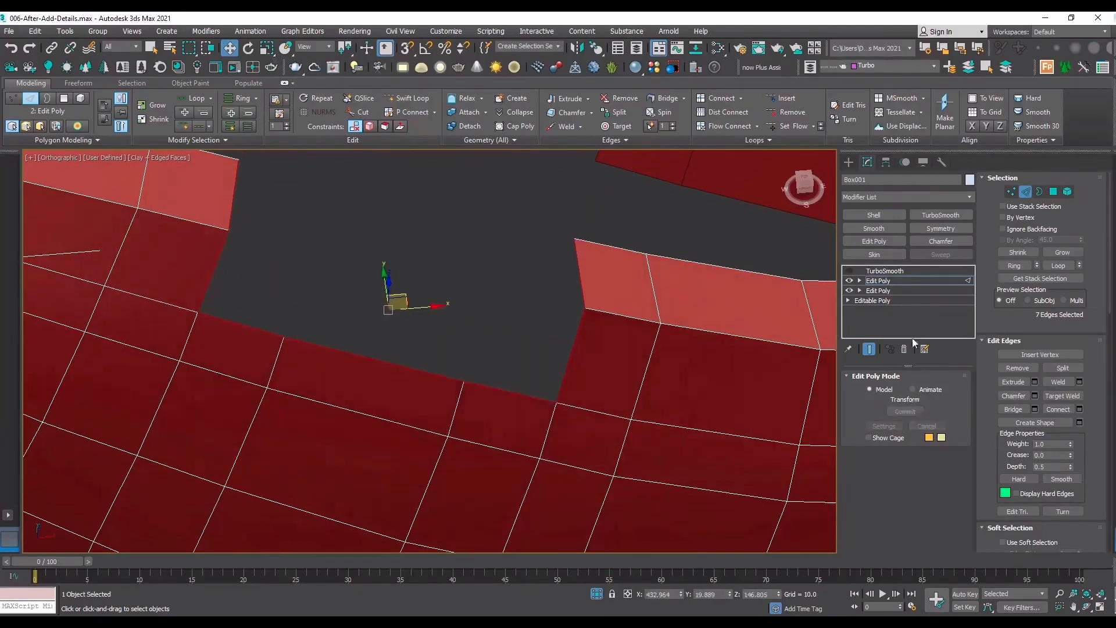
# Extrude the seven notch edges with height -1.016 and width 0.0.
pyautogui.click(1086, 607)
pyautogui.moveTo(463, 337); pyautogui.dragTo(477, 313)
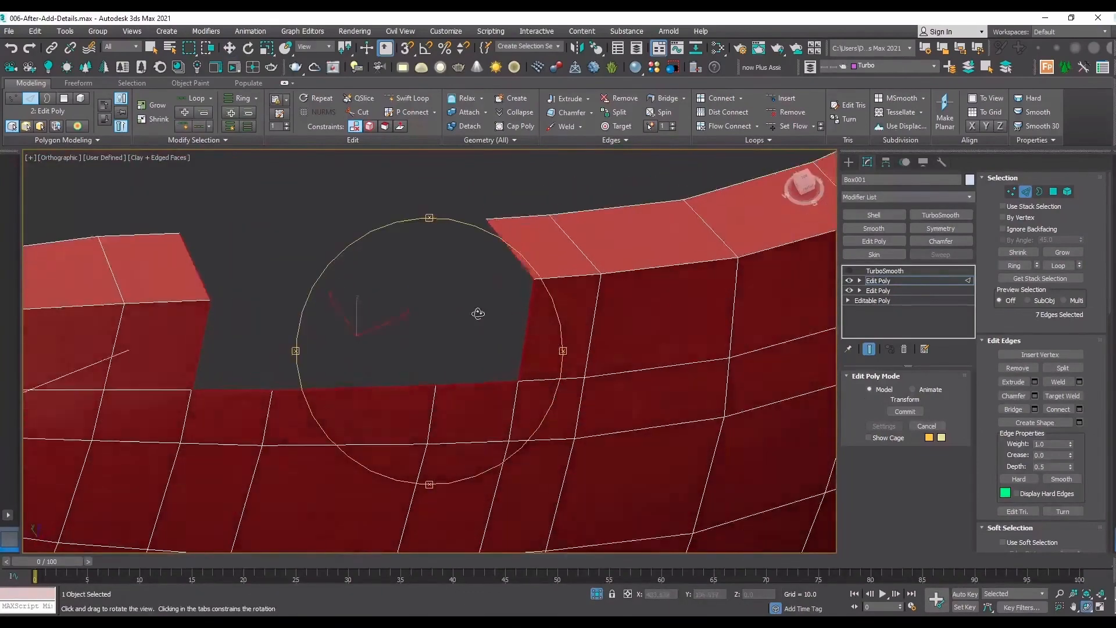
pyautogui.click(1035, 382)
pyautogui.moveTo(439, 357); pyautogui.dragTo(464, 456)
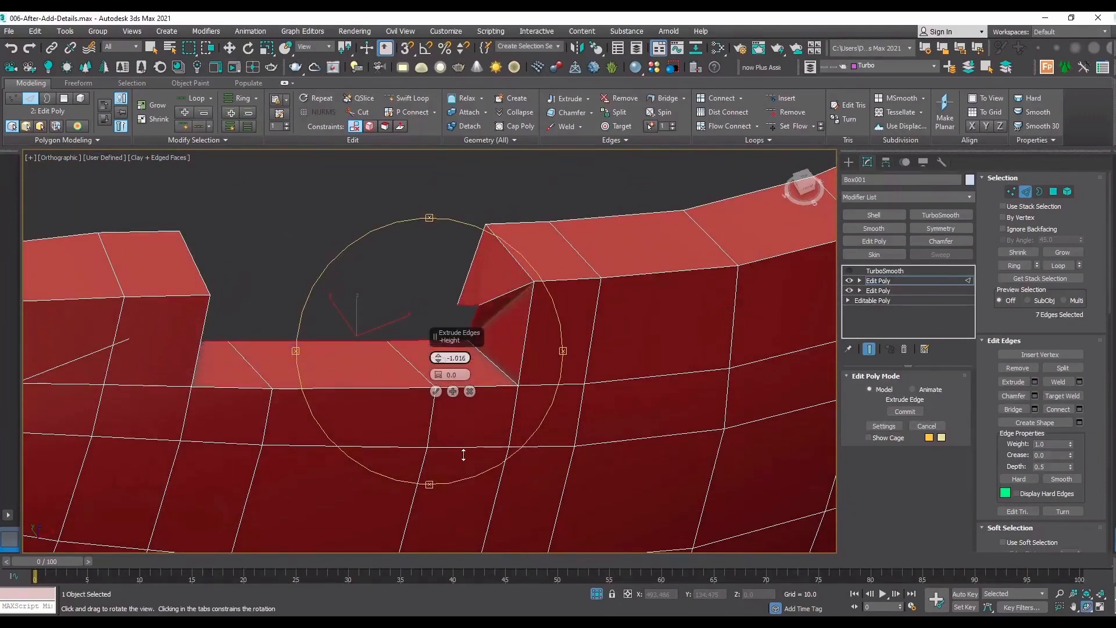
pyautogui.click(436, 391)
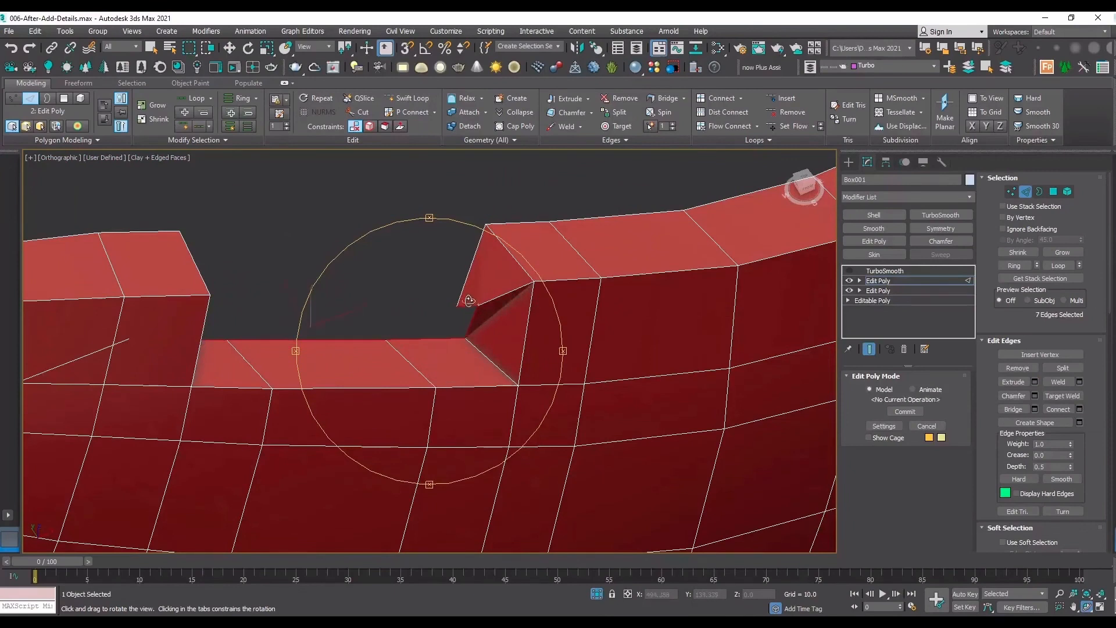
# Target-weld the loose extruded vertex at one side of the notch to the neighbouring extruded vertex.
pyautogui.scroll(5, 470, 300)
pyautogui.press('1')
pyautogui.moveTo(454, 298); pyautogui.dragTo(441, 379, button='middle')
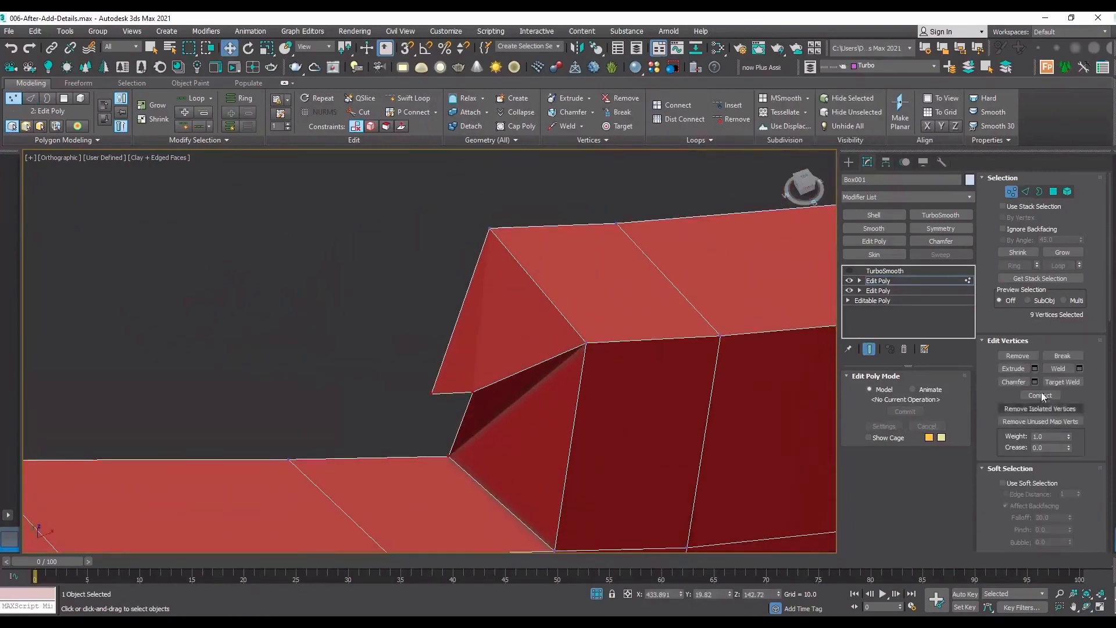
pyautogui.click(1062, 381)
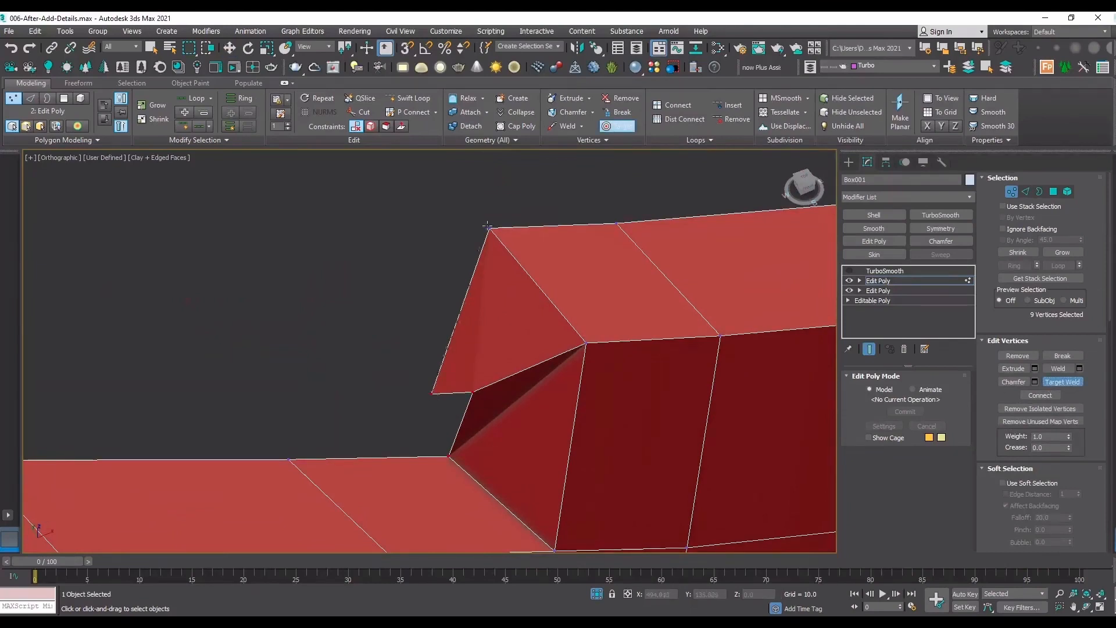
pyautogui.click(432, 393)
pyautogui.click(472, 391)
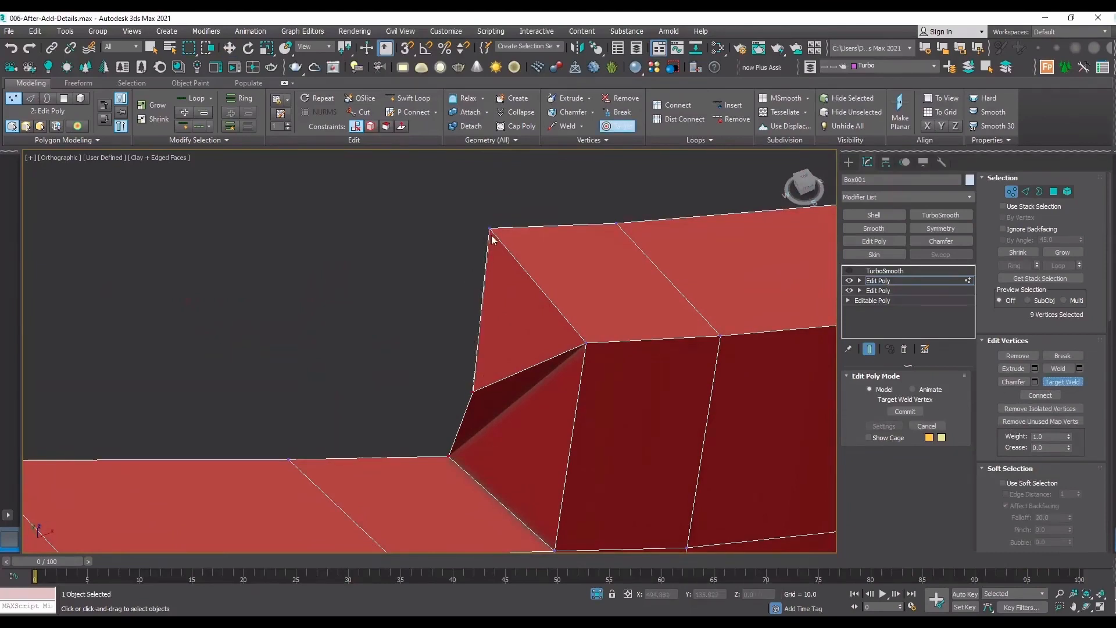
# Target-weld the loose extruded vertex at the notch's opposite side to the neighbouring extruded vertex.
pyautogui.scroll(-5, 471, 262)
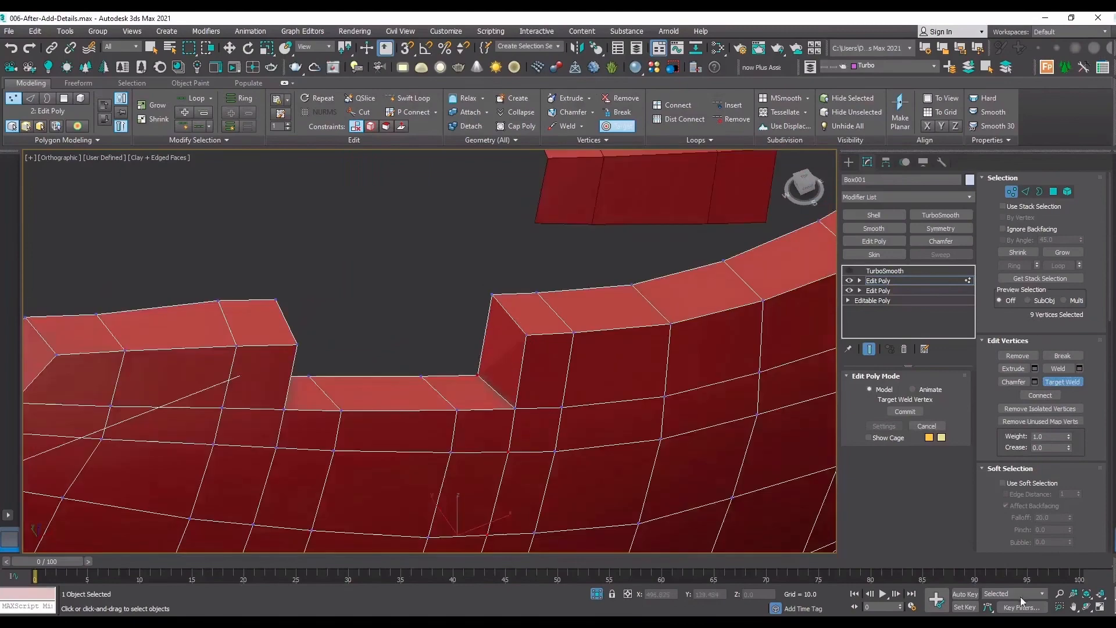
pyautogui.hotkey('ctrl', 'r')
pyautogui.moveTo(254, 269); pyautogui.dragTo(390, 382)
pyautogui.hotkey('ctrl', 'w')
pyautogui.scroll(3, 395, 401)
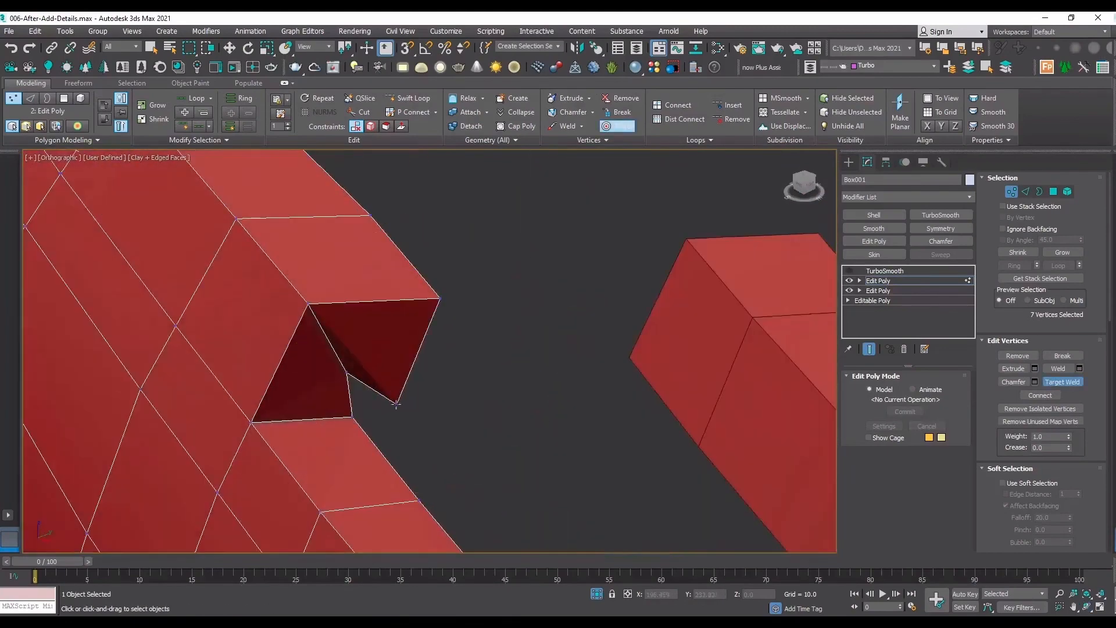
pyautogui.click(440, 299)
pyautogui.scroll(-5, 275, 300)
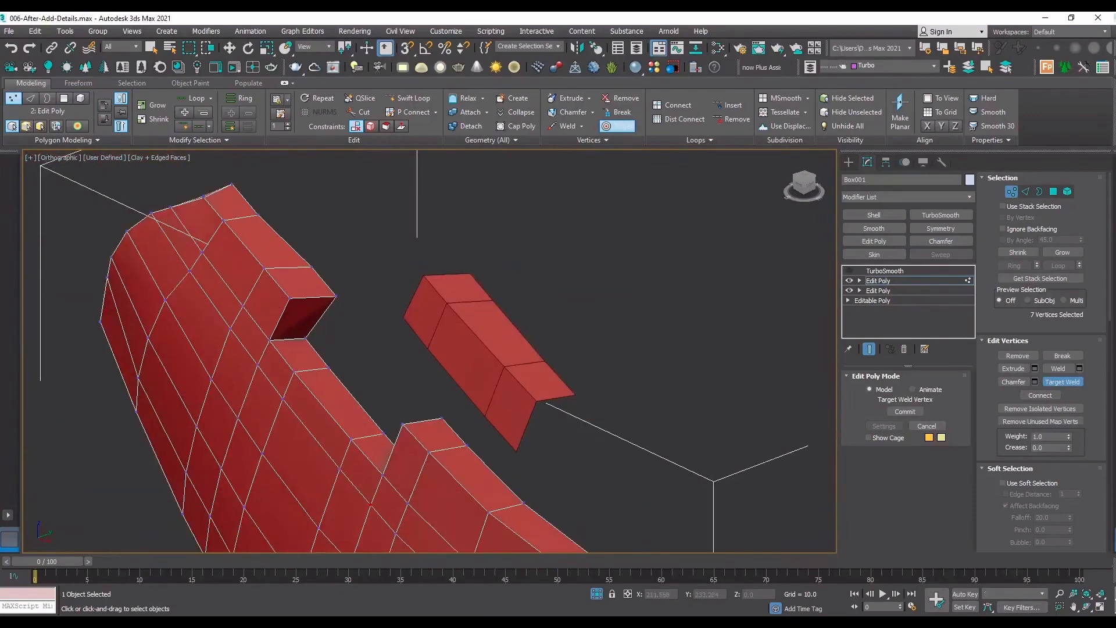
pyautogui.hotkey('ctrl', 'r')
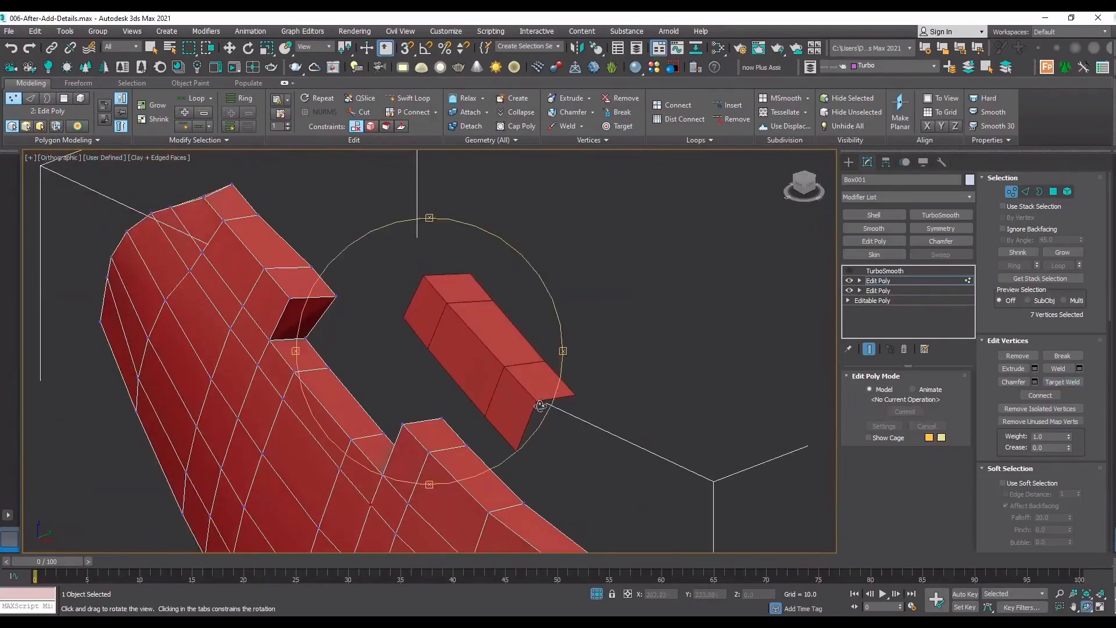
pyautogui.moveTo(424, 348); pyautogui.dragTo(539, 355)
pyautogui.rightClick(404, 229)
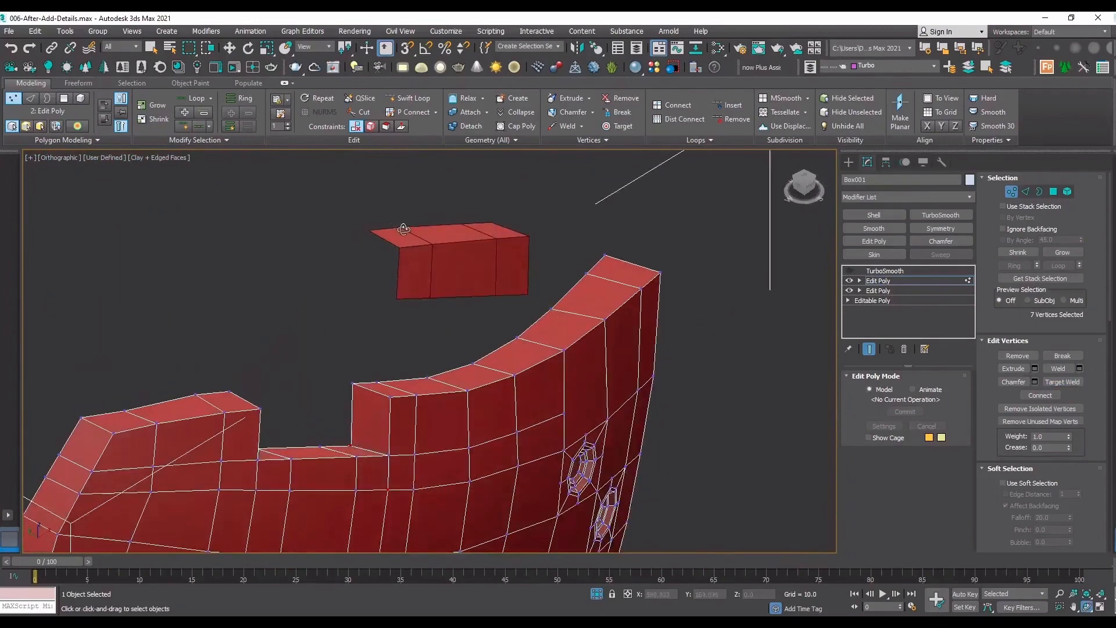
# Select the detached piece and its seven open edges: two at each end and three along its bottom.
pyautogui.click(933, 285)
pyautogui.click(437, 220)
pyautogui.scroll(4, 437, 219)
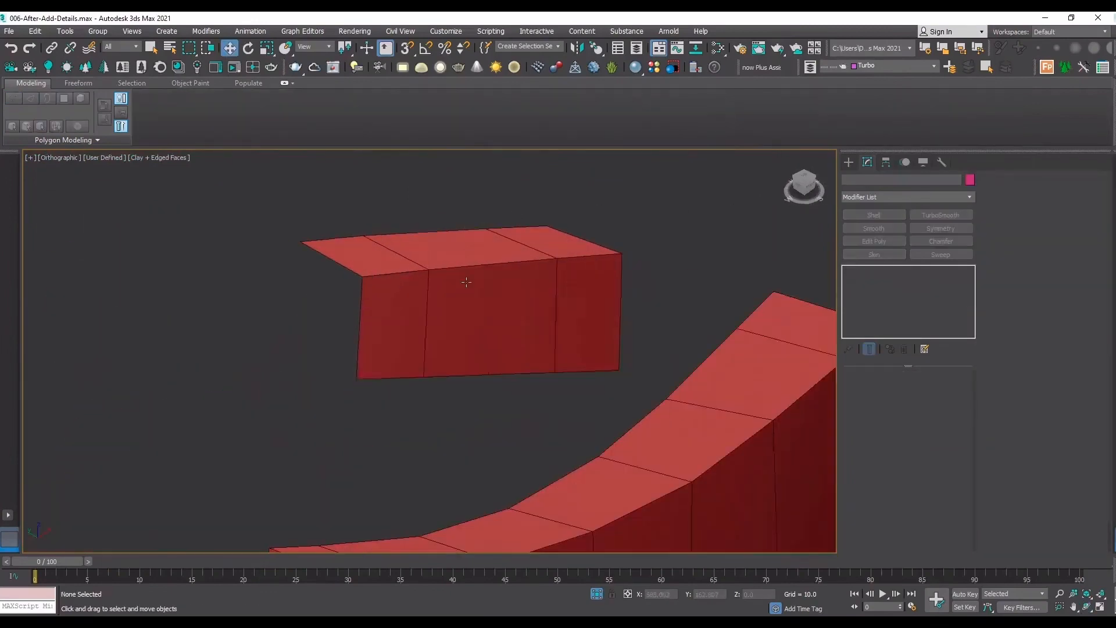
pyautogui.click(466, 282)
pyautogui.scroll(-2, 500, 271)
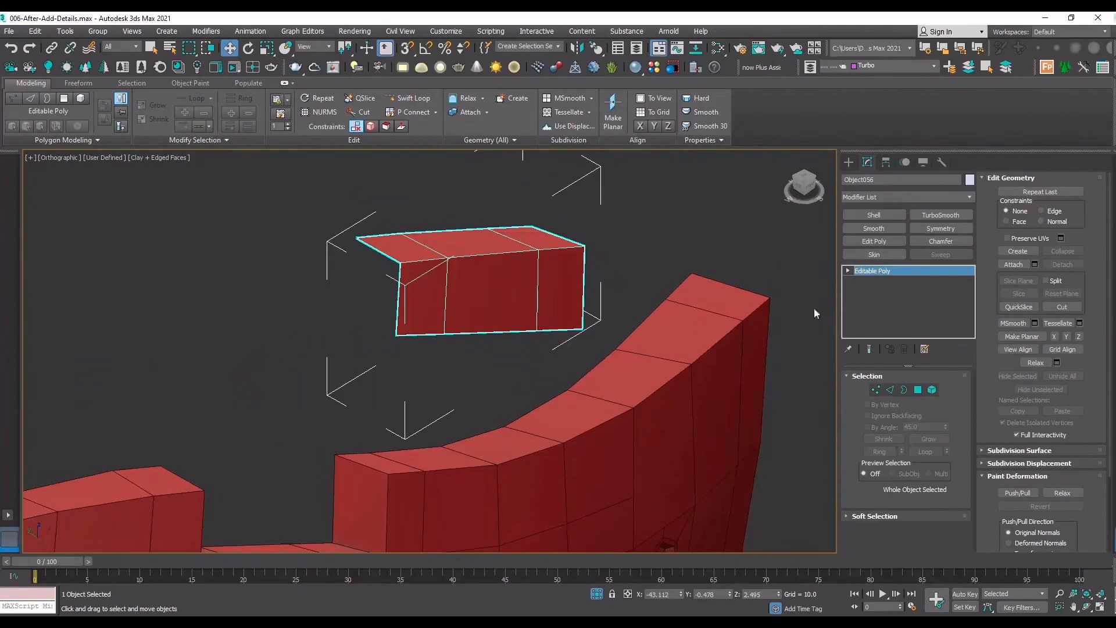
pyautogui.press('2')
pyautogui.click(400, 301)
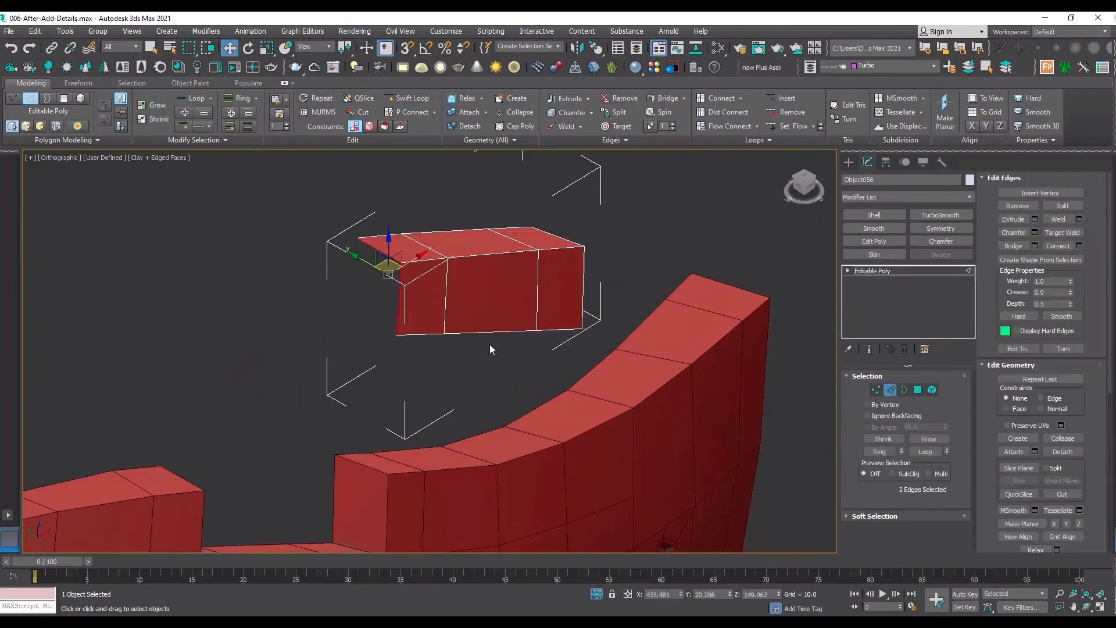
pyautogui.press('F3')
pyautogui.keyDown('ctrl'); pyautogui.doubleClick(534, 328); pyautogui.keyUp('ctrl')
pyautogui.keyDown('ctrl'); pyautogui.doubleClick(583, 301); pyautogui.keyUp('ctrl')
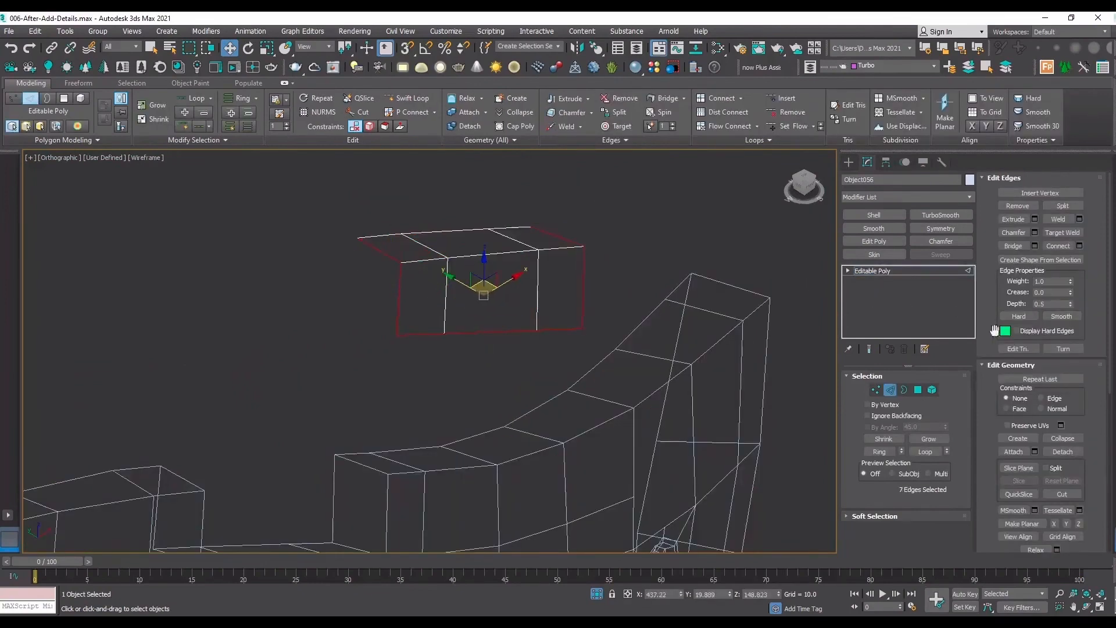
# Extrude the detached piece's seven edges with height -1.098 and width 0.0.
pyautogui.click(1035, 219)
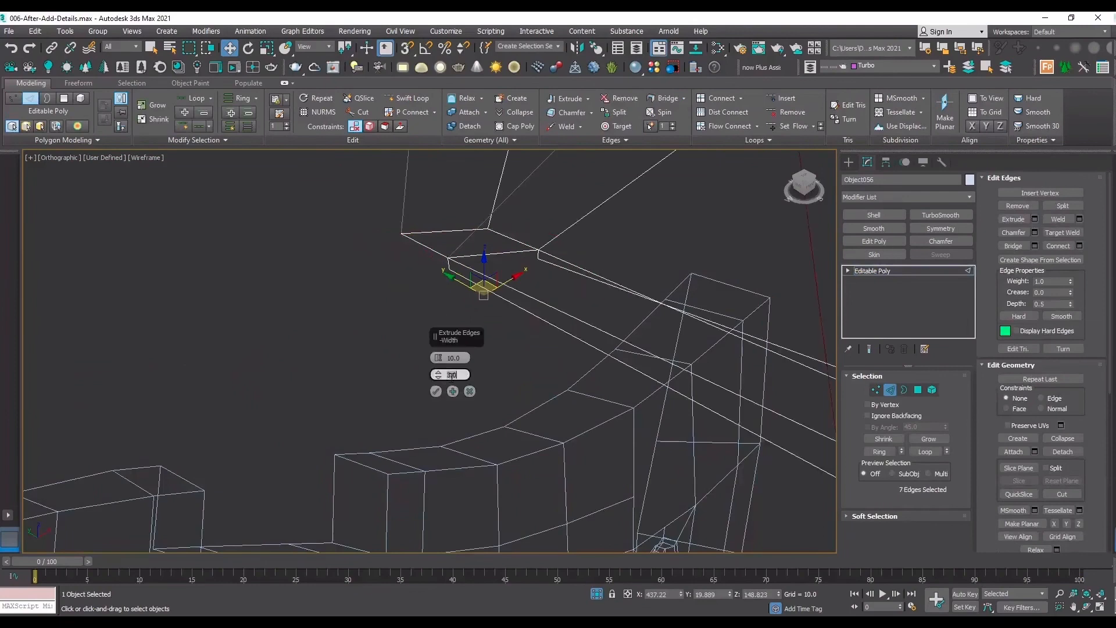
pyautogui.write('0')
pyautogui.press('Return')
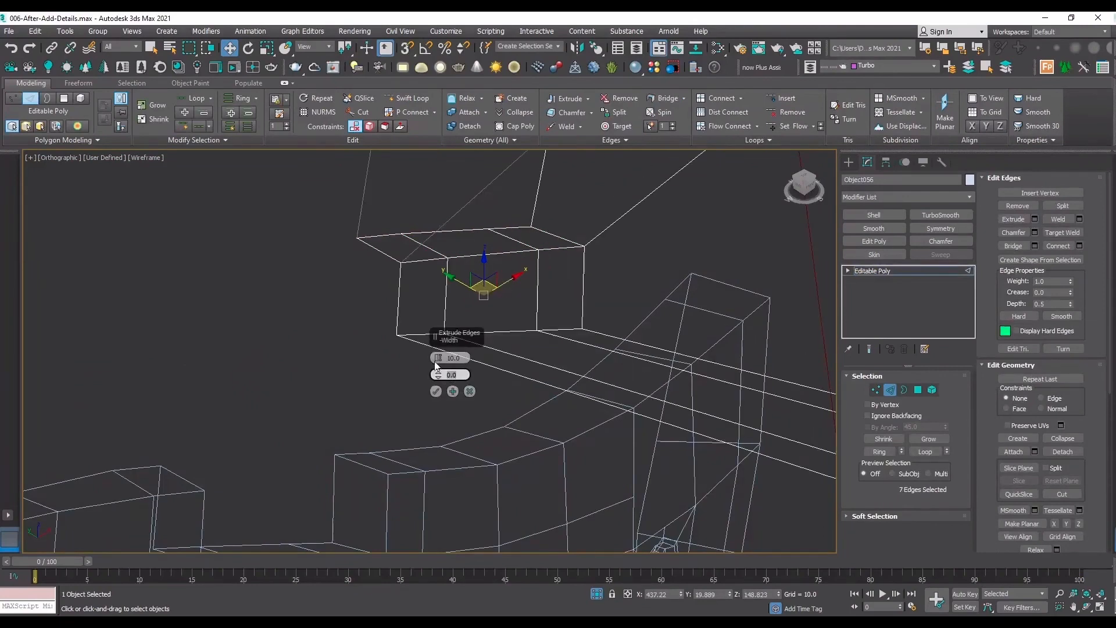
pyautogui.moveTo(436, 361); pyautogui.dragTo(350, 481)
pyautogui.press('F3')
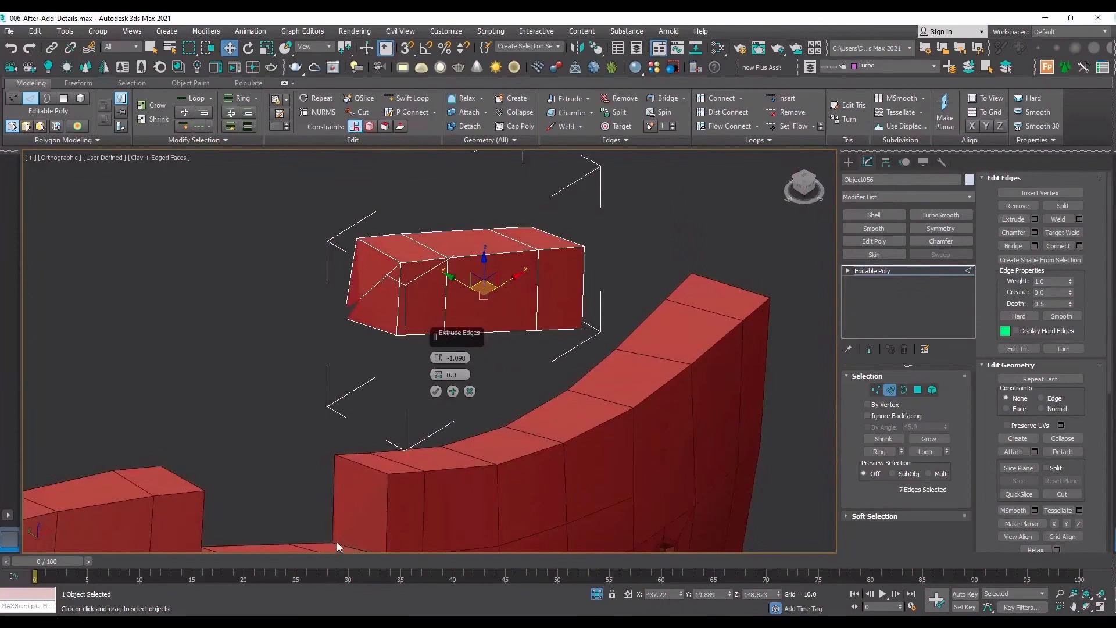
pyautogui.click(435, 391)
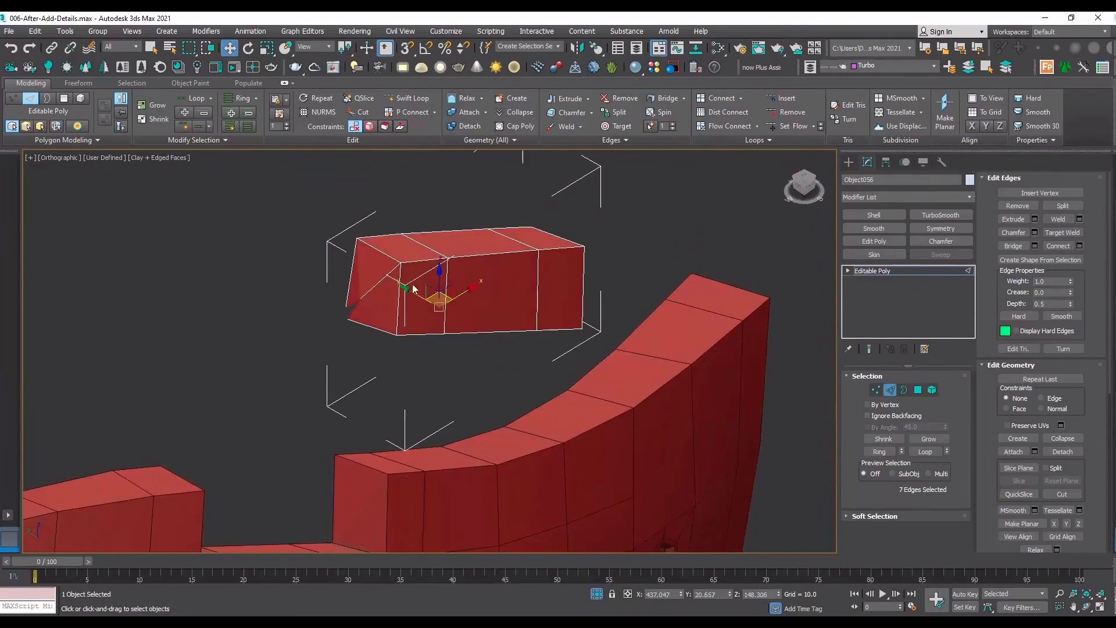
# Target-weld the loose extruded vertex at each end of the detached piece to its neighbouring corner vertex.
pyautogui.scroll(4, 417, 280)
pyautogui.press('1')
pyautogui.click(1077, 221)
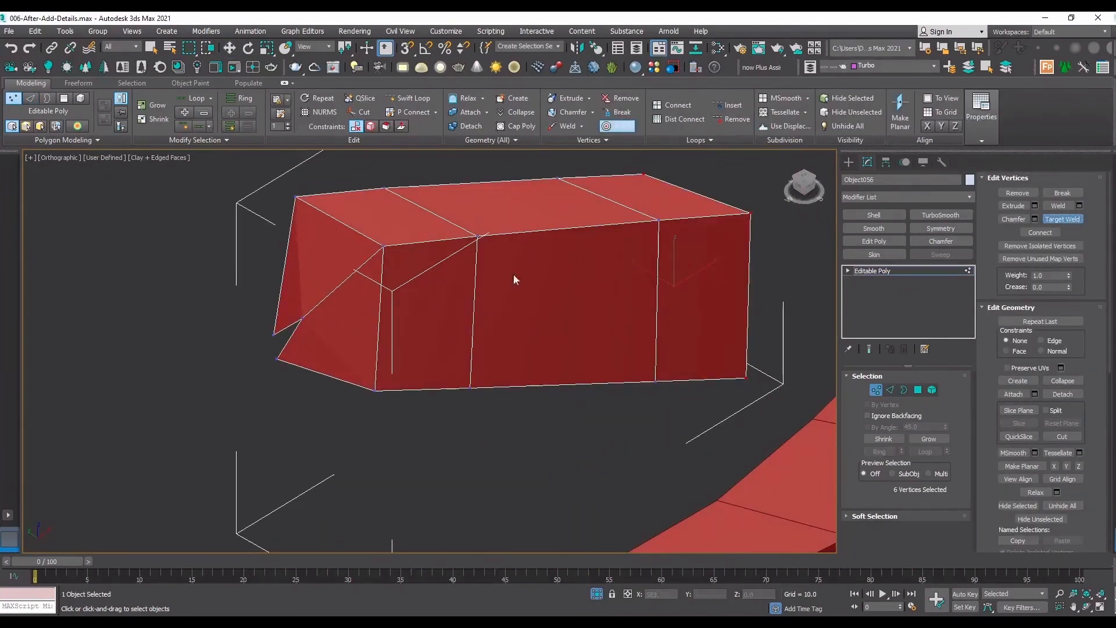
pyautogui.click(273, 336)
pyautogui.click(278, 357)
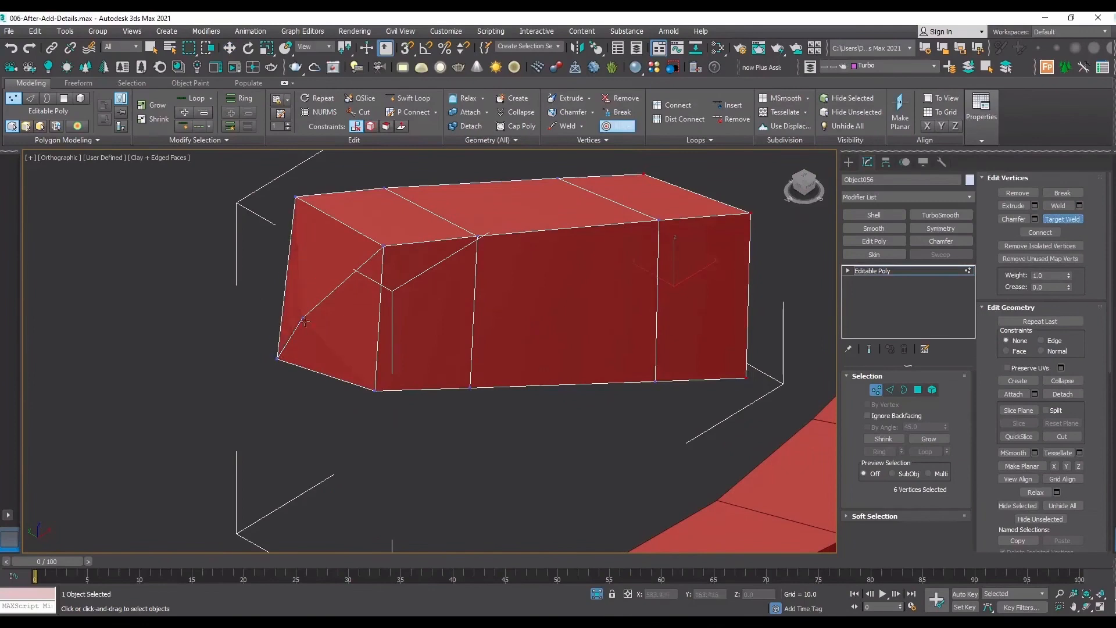
pyautogui.press('F3')
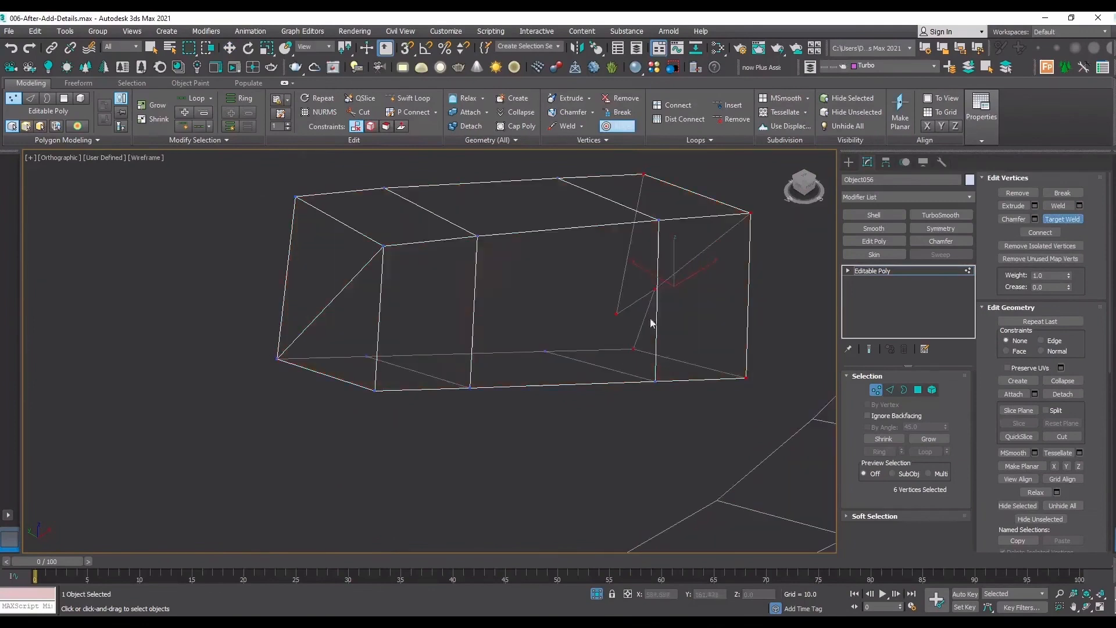
pyautogui.click(653, 288)
pyautogui.click(632, 350)
pyautogui.press('w')
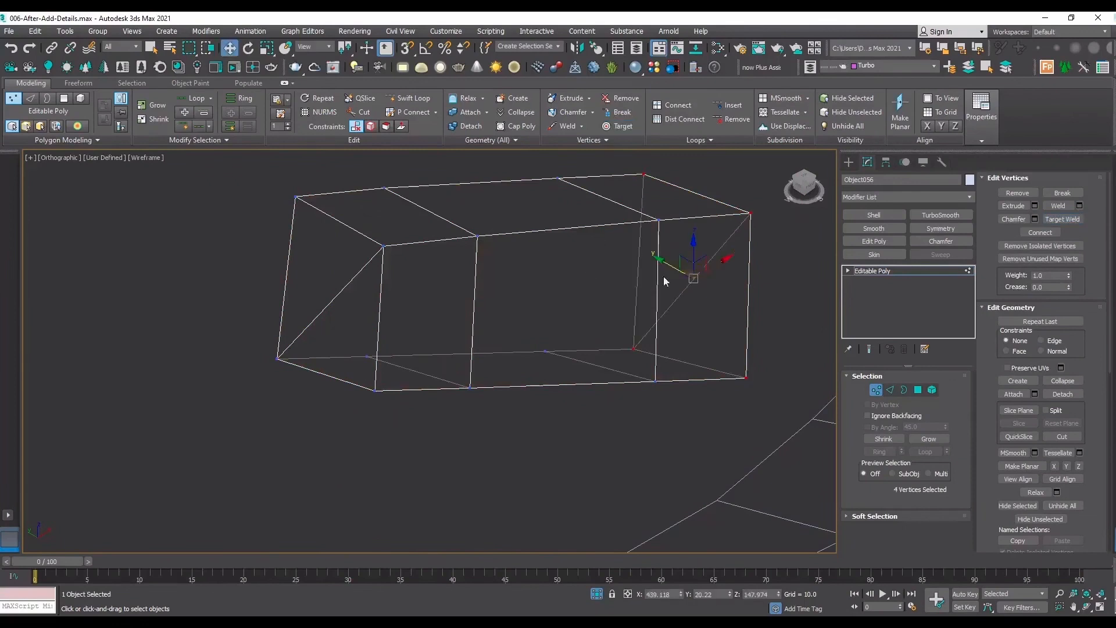
# Remove the diagonal edges from both end faces of the detached piece.
pyautogui.press('F3')
pyautogui.press('2')
pyautogui.click(349, 285)
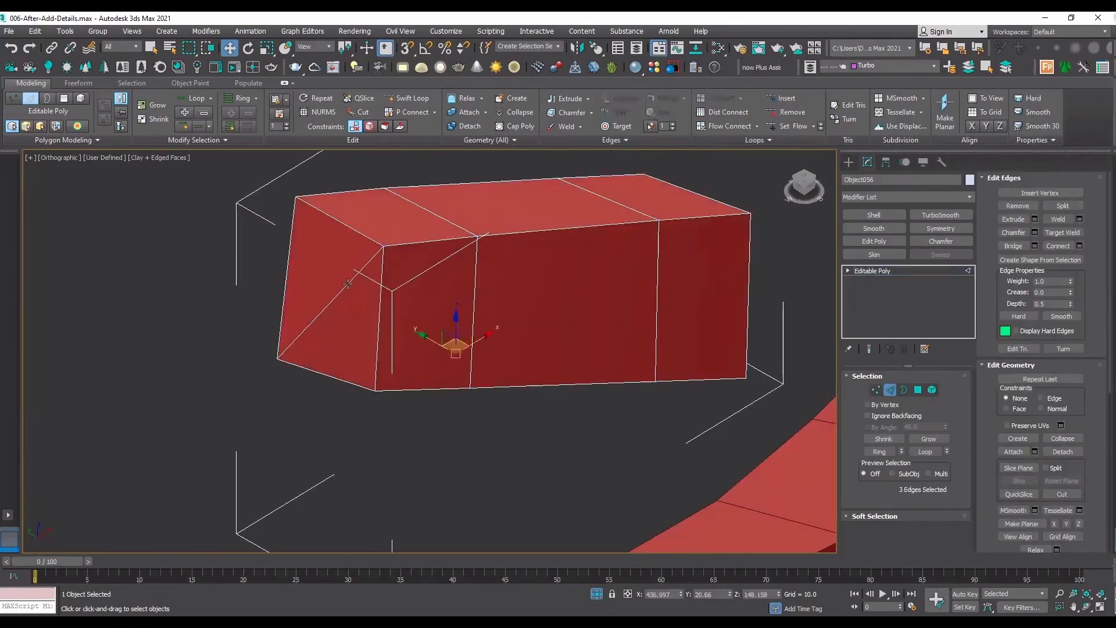
pyautogui.press('F3')
pyautogui.keyDown('ctrl'); pyautogui.click(707, 272); pyautogui.keyUp('ctrl')
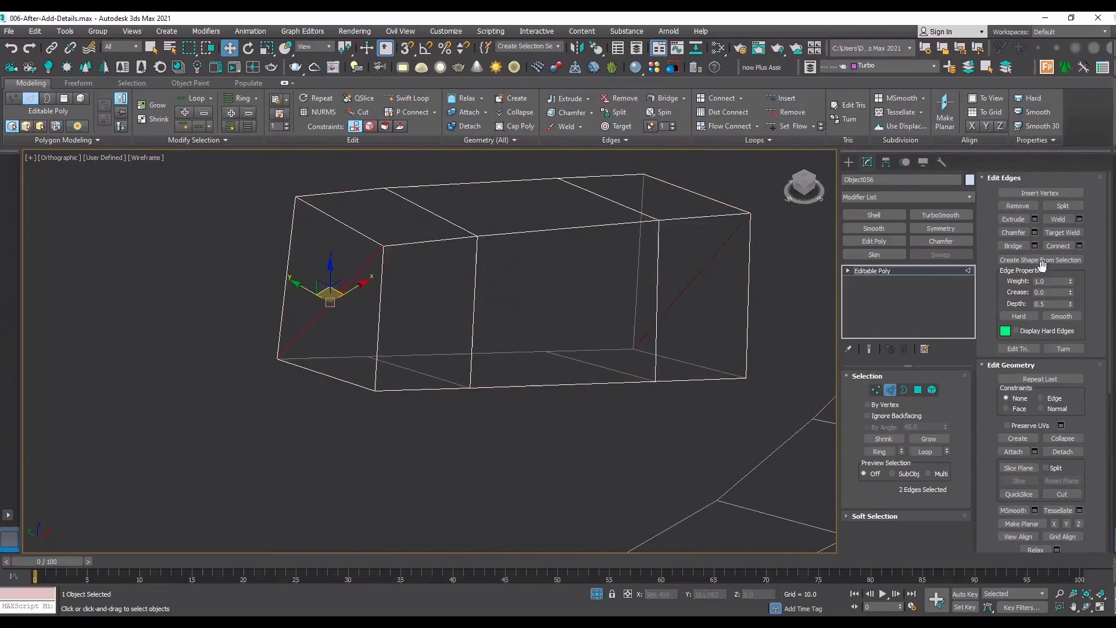
pyautogui.click(1027, 205)
pyautogui.press('F3')
# Move the detached piece back into the main panel's notch, snapping its corner to the notch's matching corner.
pyautogui.click(1089, 608)
pyautogui.moveTo(407, 348); pyautogui.dragTo(589, 283)
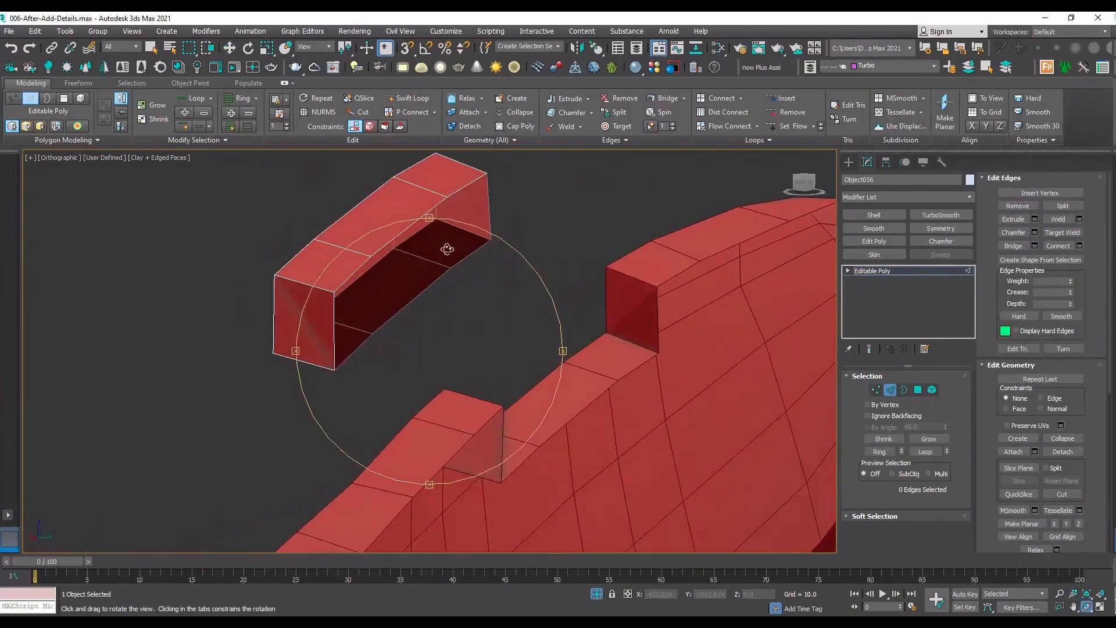
pyautogui.rightClick(445, 280)
pyautogui.click(928, 272)
pyautogui.click(517, 278)
pyautogui.moveTo(411, 266); pyautogui.dragTo(396, 257)
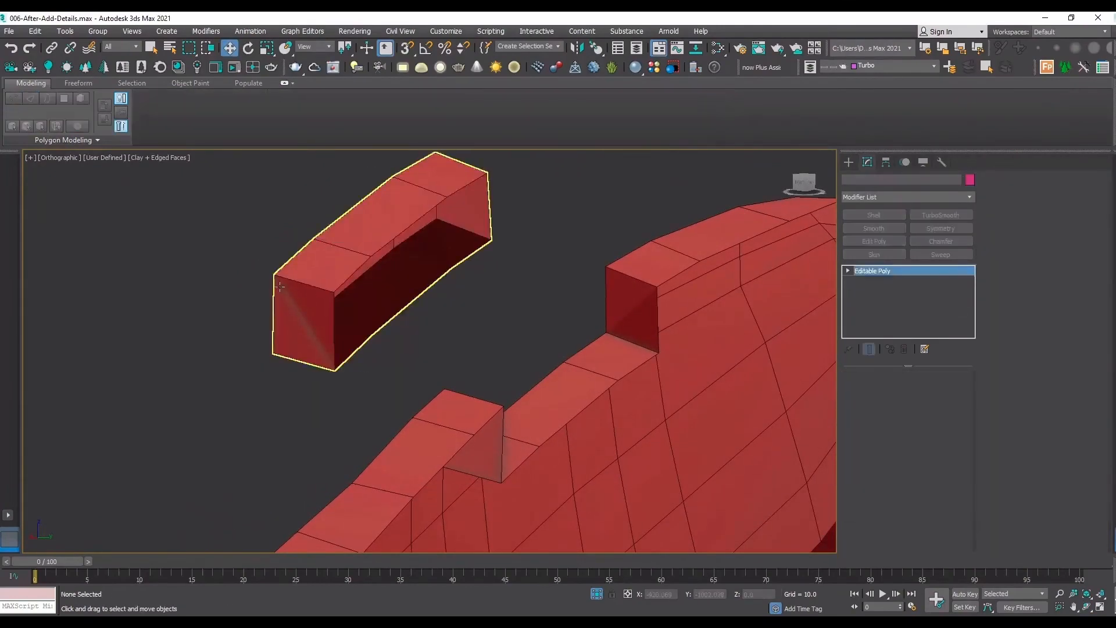
pyautogui.press('s')
pyautogui.moveTo(276, 270); pyautogui.dragTo(444, 388)
# View the fitted piece from inside in wireframe and snap its first inner bottom corner vertex to the panel's matching vertex.
pyautogui.click(1086, 607)
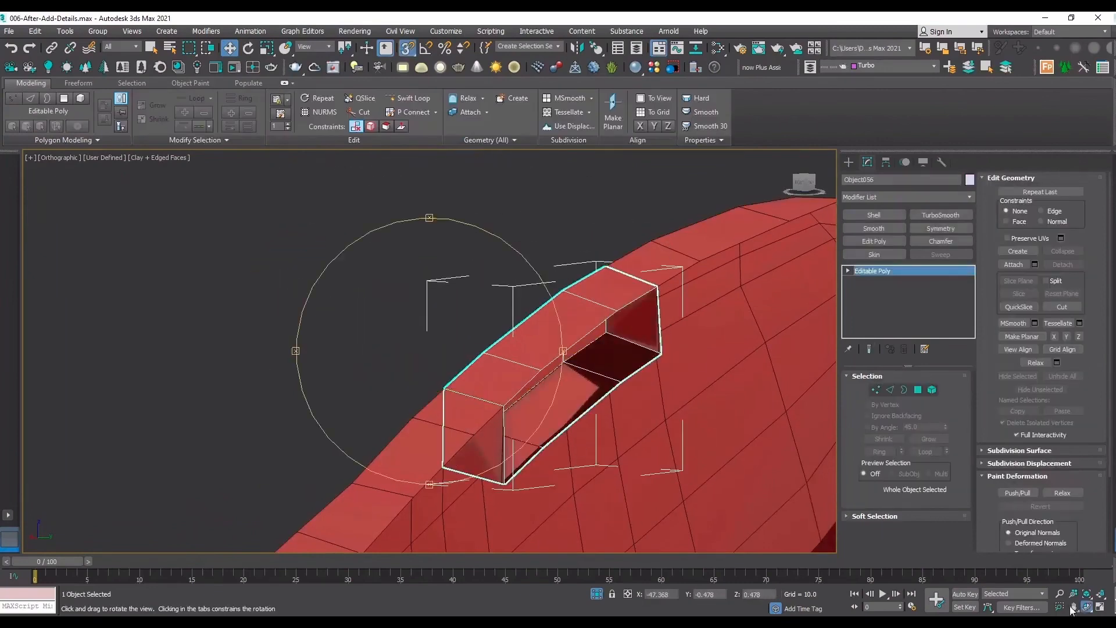
pyautogui.moveTo(582, 383); pyautogui.dragTo(675, 352)
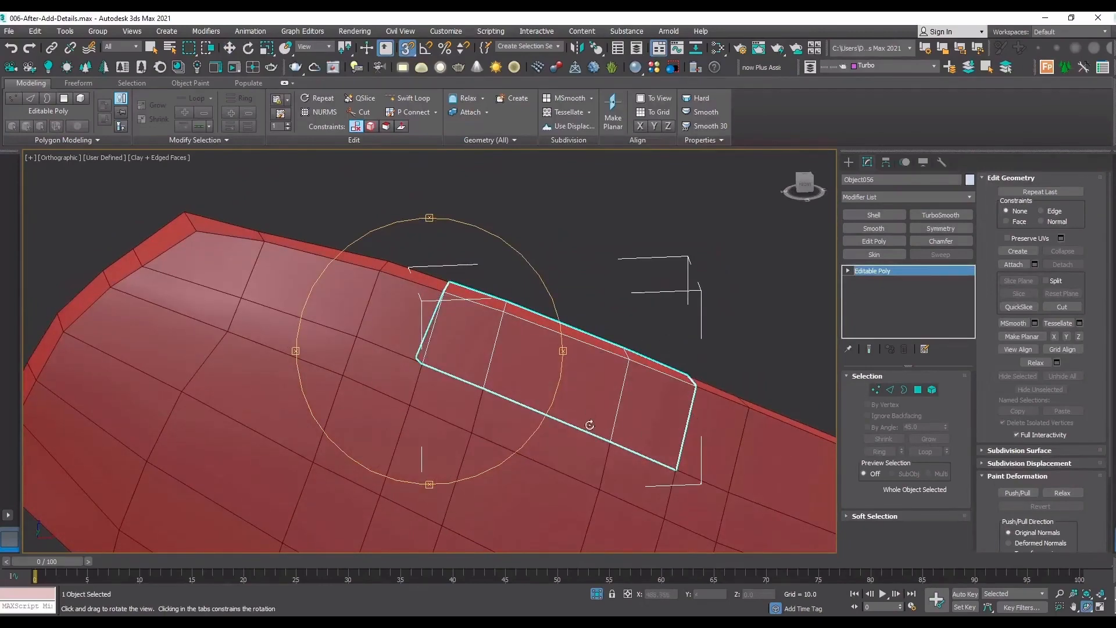
pyautogui.moveTo(416, 344); pyautogui.dragTo(224, 348)
pyautogui.press('F3')
pyautogui.scroll(3, 777, 397)
pyautogui.moveTo(777, 397); pyautogui.dragTo(448, 469)
pyautogui.press('w')
pyautogui.press('1')
pyautogui.click(428, 479)
# Snap the middle inner bottom vertices of the piece onto the panel's matching vertices.
pyautogui.scroll(-5, 615, 358)
pyautogui.scroll(5, 615, 358)
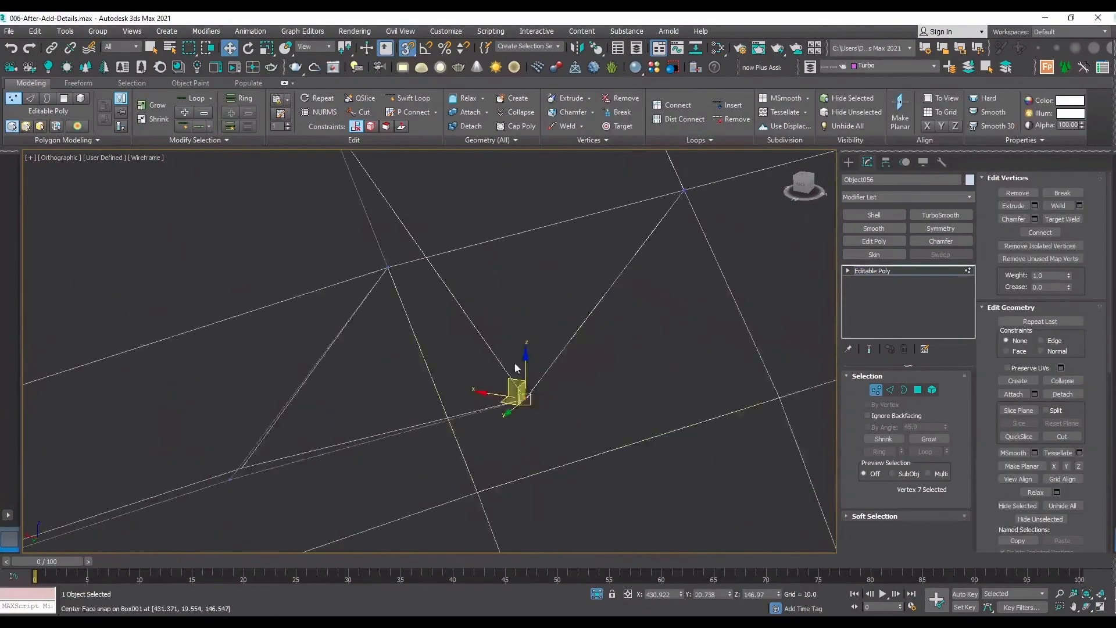
pyautogui.scroll(3, 319, 444)
pyautogui.click(227, 479)
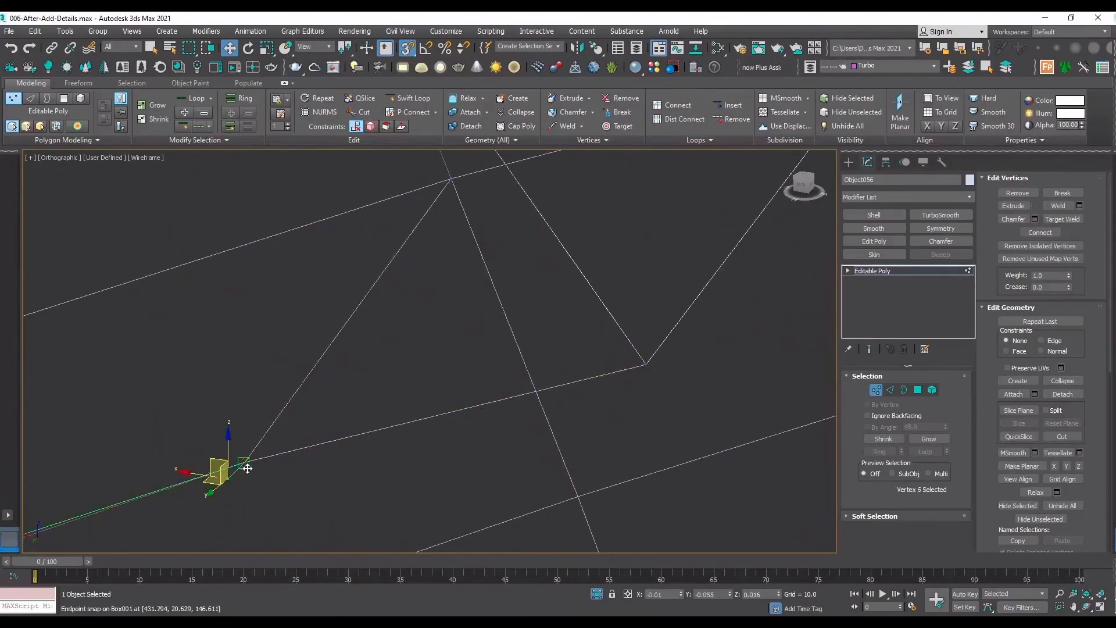
pyautogui.scroll(-3, 521, 357)
pyautogui.scroll(6, 254, 431)
pyautogui.moveTo(204, 447); pyautogui.dragTo(209, 438)
# Snap the piece's last inner bottom corner vertex to the panel, check the fit from outside, and leave vertex level.
pyautogui.scroll(-5, 533, 417)
pyautogui.scroll(5, 299, 463)
pyautogui.click(265, 505)
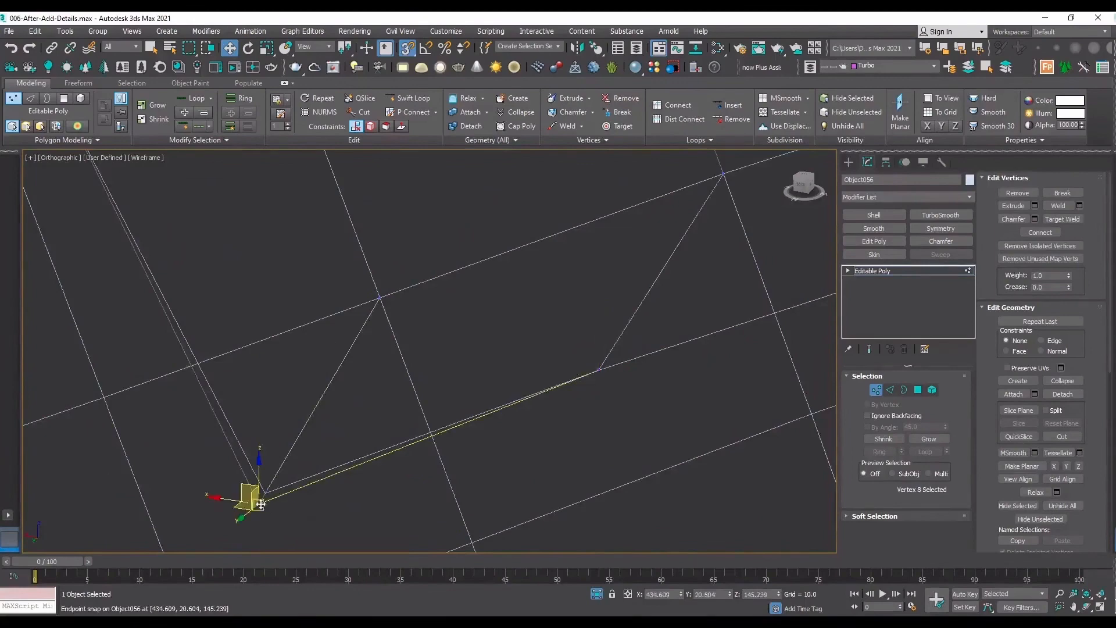
pyautogui.scroll(-3, 471, 464)
pyautogui.scroll(4, 609, 237)
pyautogui.scroll(-3, 560, 242)
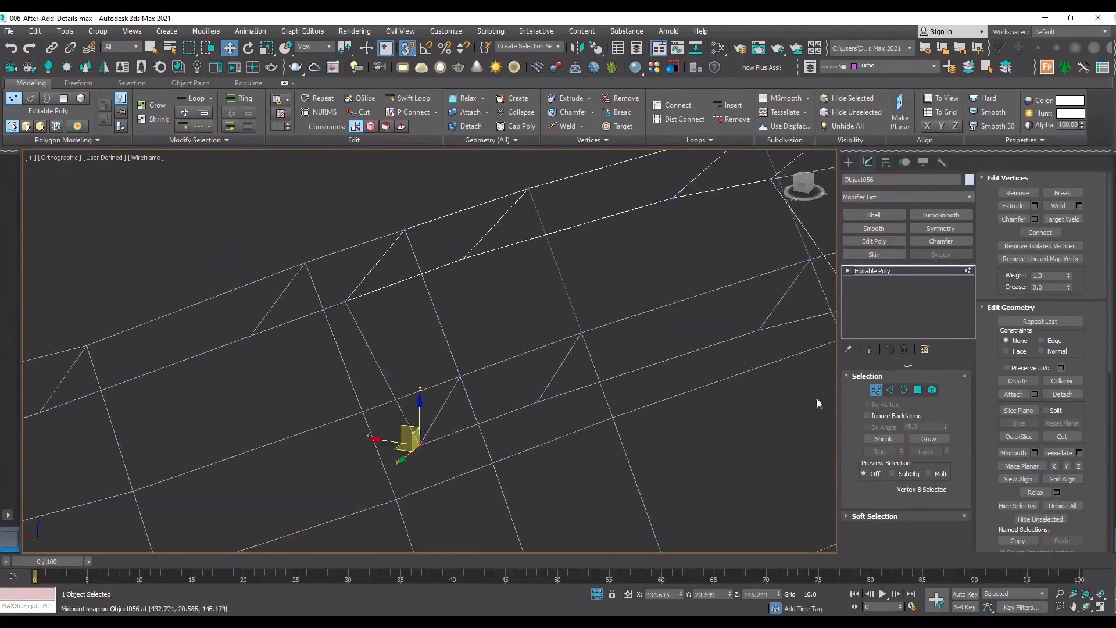
pyautogui.press('F3')
pyautogui.scroll(-3, 464, 303)
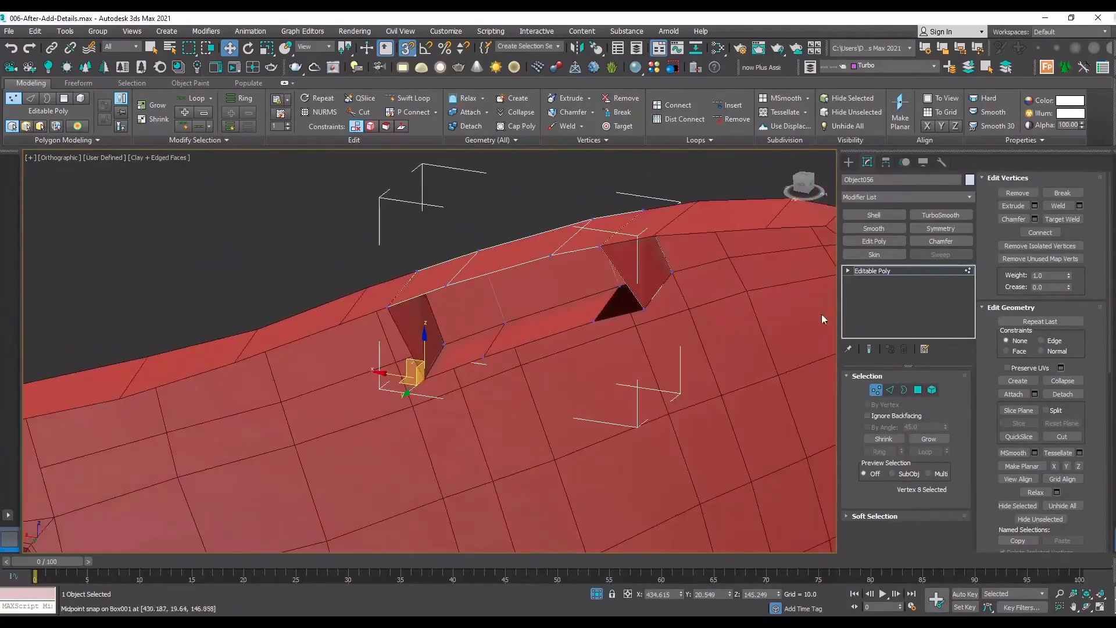
pyautogui.click(1085, 607)
pyautogui.moveTo(465, 327); pyautogui.dragTo(529, 320)
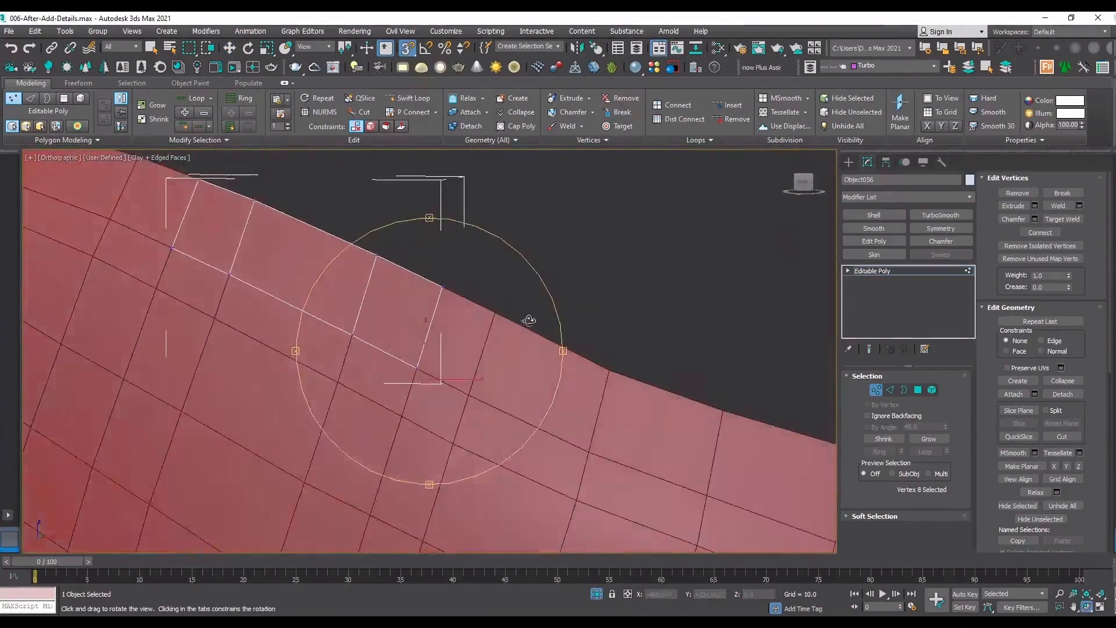
pyautogui.scroll(-4, 519, 325)
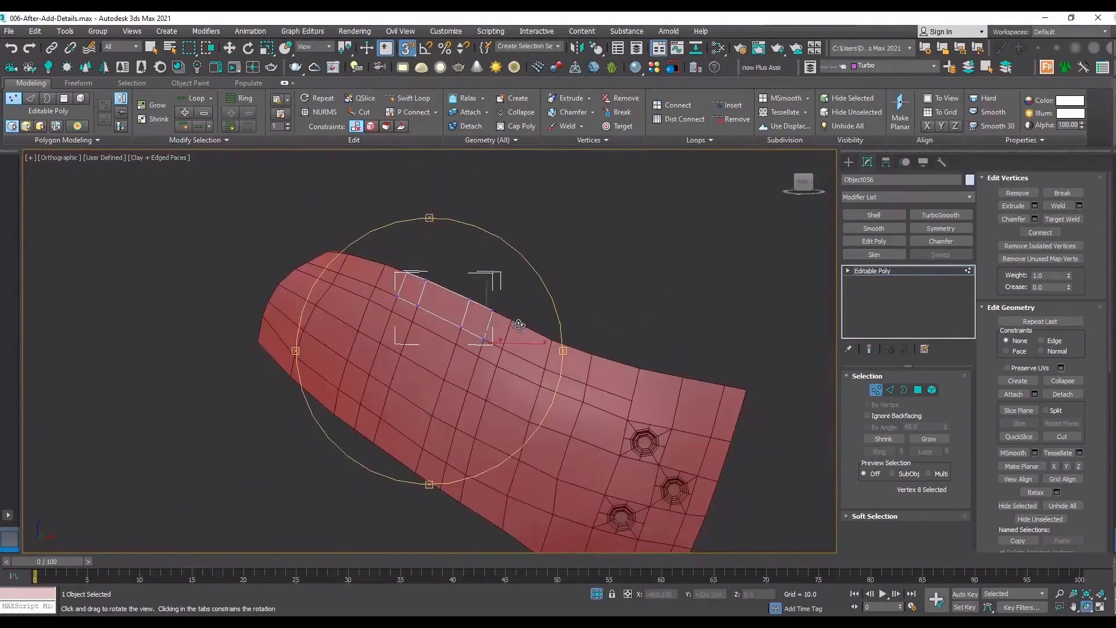
pyautogui.rightClick(659, 296)
pyautogui.scroll(4, 546, 371)
pyautogui.click(894, 272)
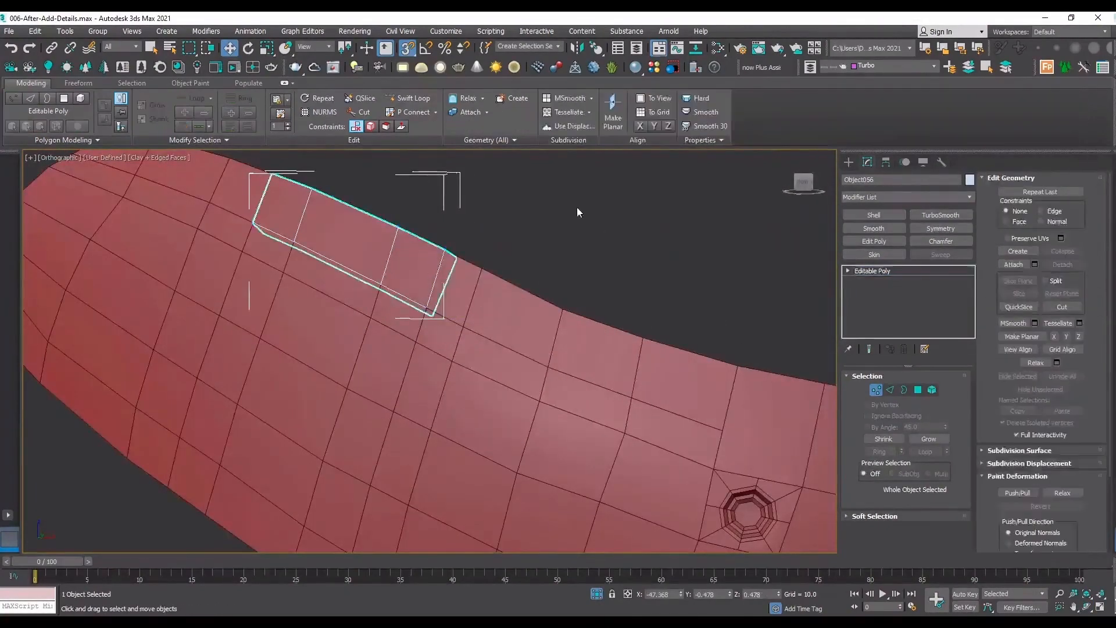
# In the main panel's upper Edit Poly, select the lengthwise edge loop along the notch's bottom, excluding the three notch edges.
pyautogui.click(463, 326)
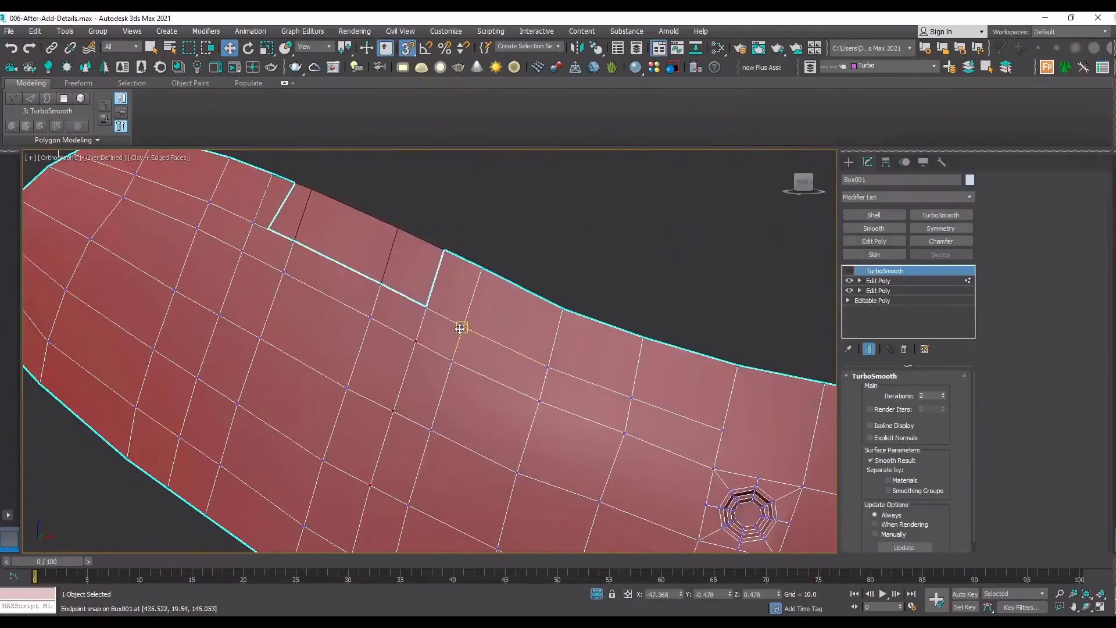
pyautogui.click(886, 281)
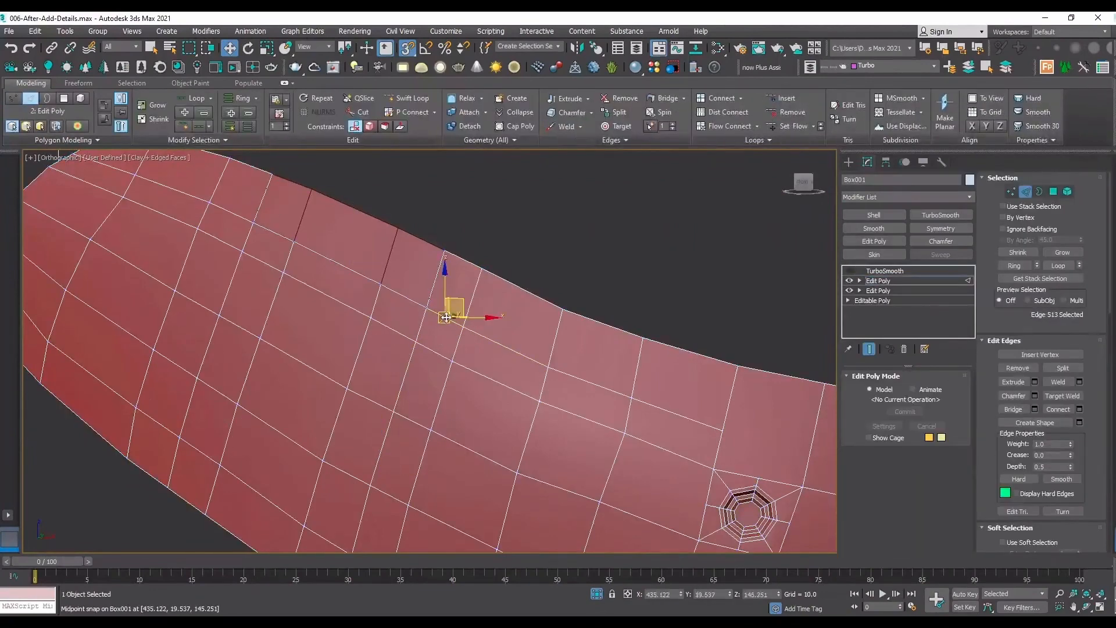
pyautogui.doubleClick(444, 316)
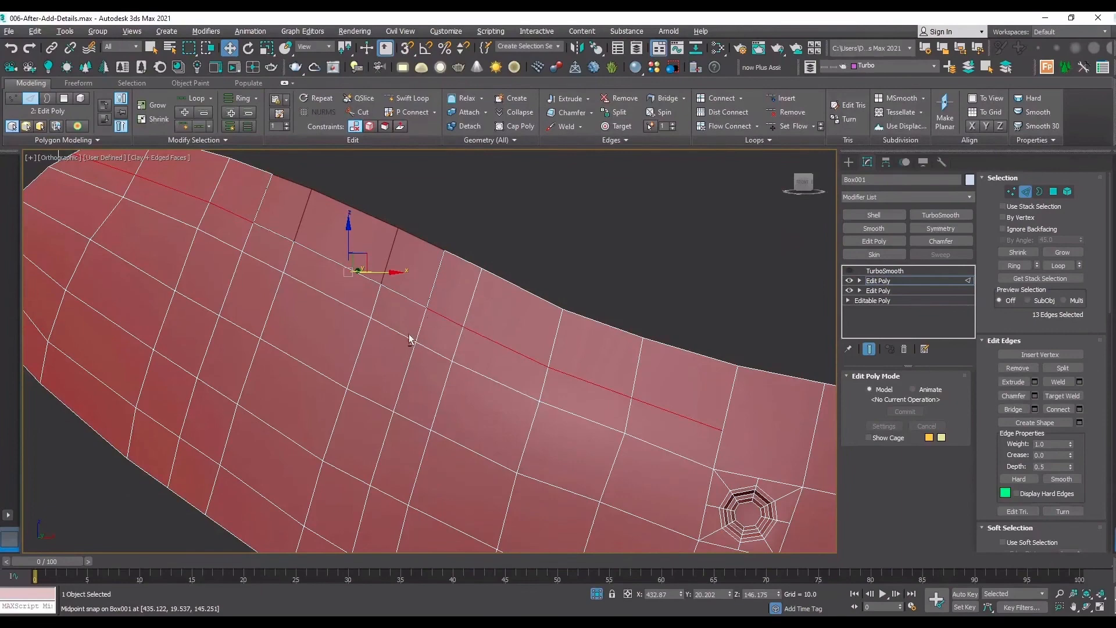
pyautogui.keyDown('alt'); pyautogui.moveTo(407, 333); pyautogui.dragTo(279, 147); pyautogui.keyUp('alt')
pyautogui.press('s')
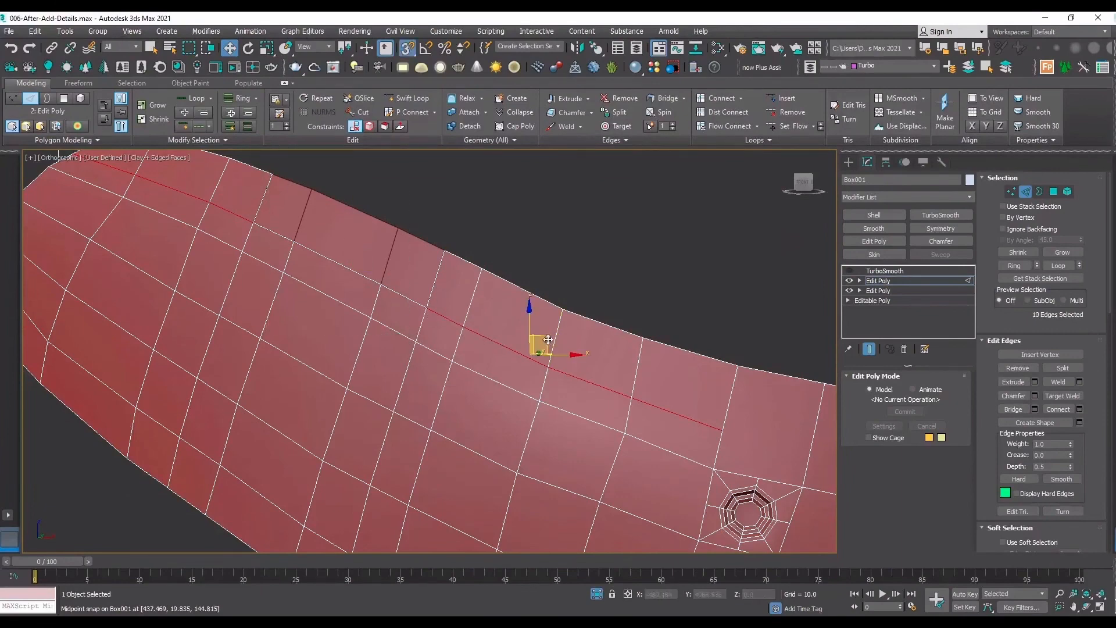
pyautogui.moveTo(548, 339)
pyautogui.mouseDown()
pyautogui.moveTo(557, 343)
pyautogui.moveTo(549, 340)
pyautogui.mouseUp()
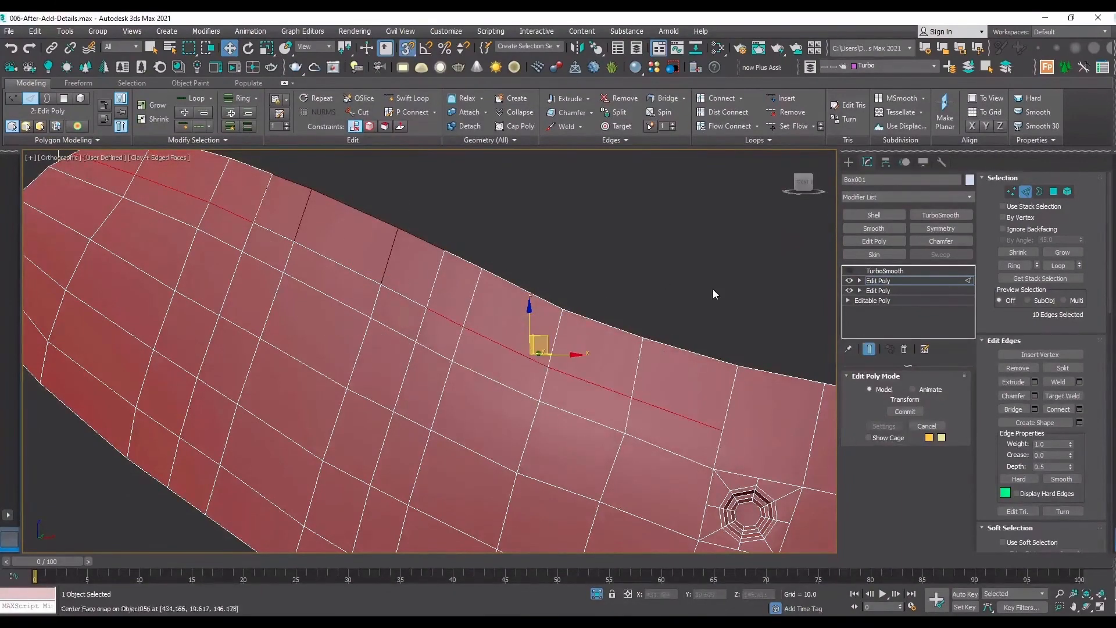
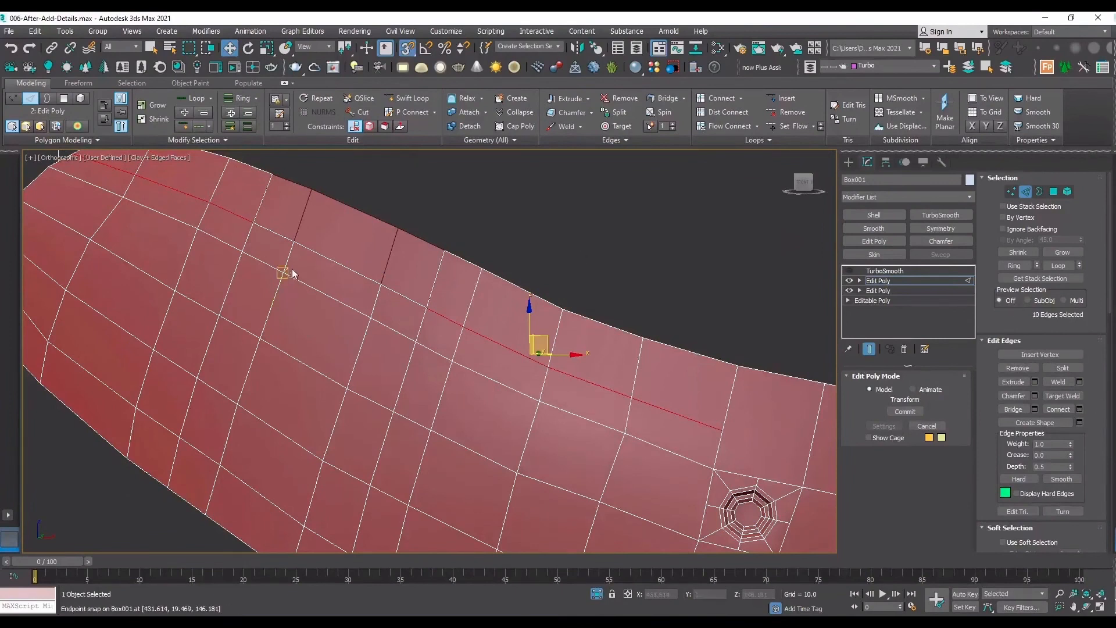
# Connect each lower notch corner vertex of the panel diagonally to the nearby grid vertex, adding one diagonal edge per corner.
pyautogui.press('1')
pyautogui.click(428, 312)
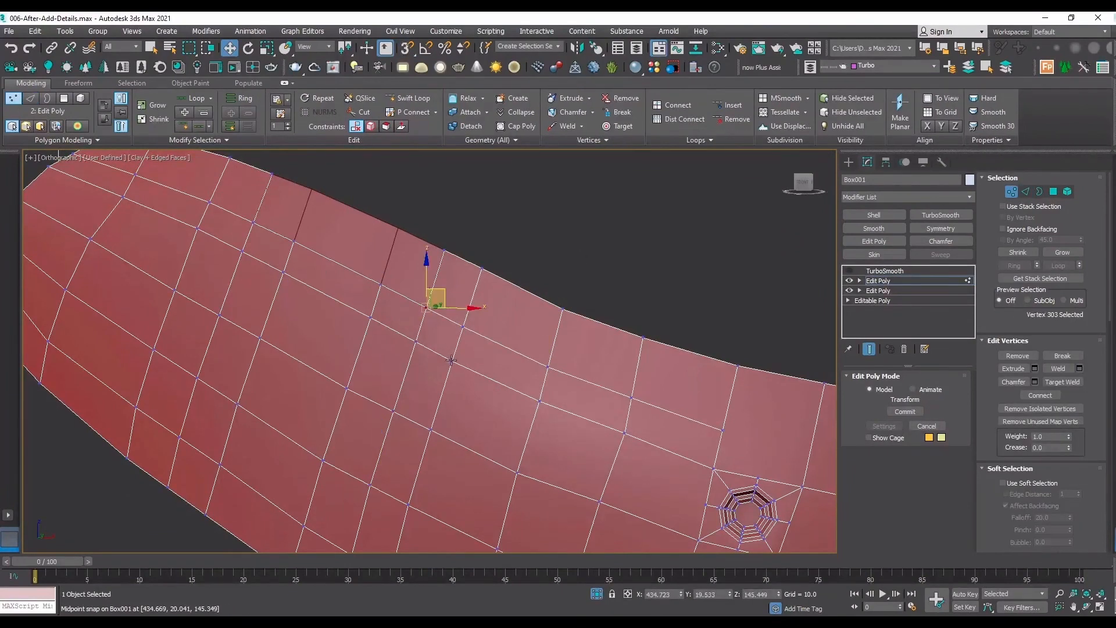
pyautogui.keyDown('ctrl'); pyautogui.click(452, 361); pyautogui.keyUp('ctrl')
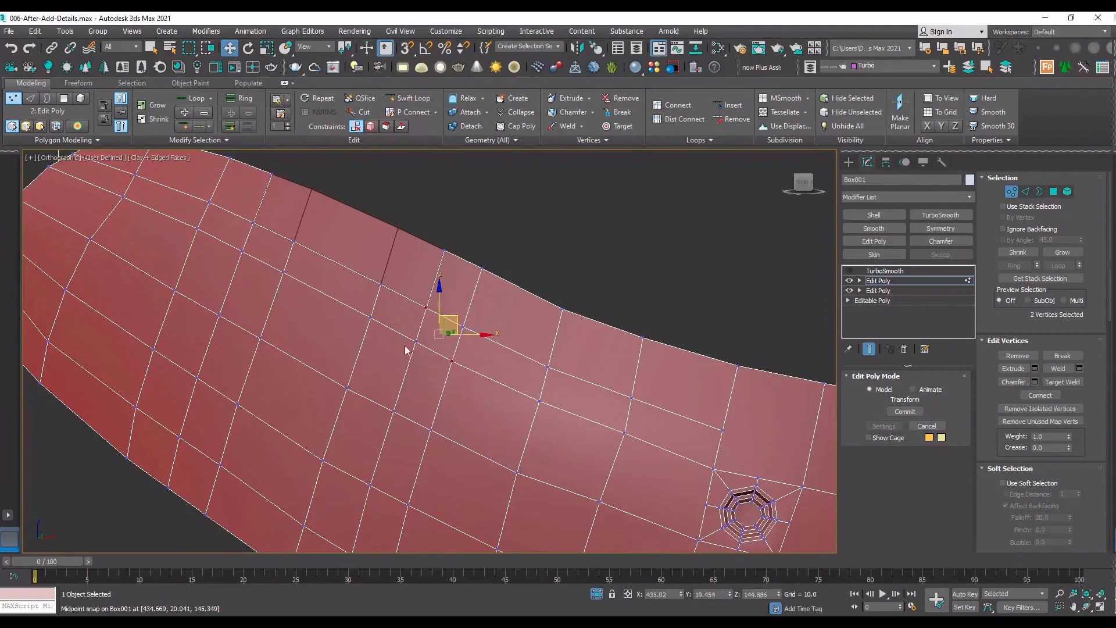
pyautogui.keyDown('ctrl'); pyautogui.click(254, 222); pyautogui.keyUp('ctrl')
pyautogui.keyDown('ctrl'); pyautogui.click(198, 228); pyautogui.keyUp('ctrl')
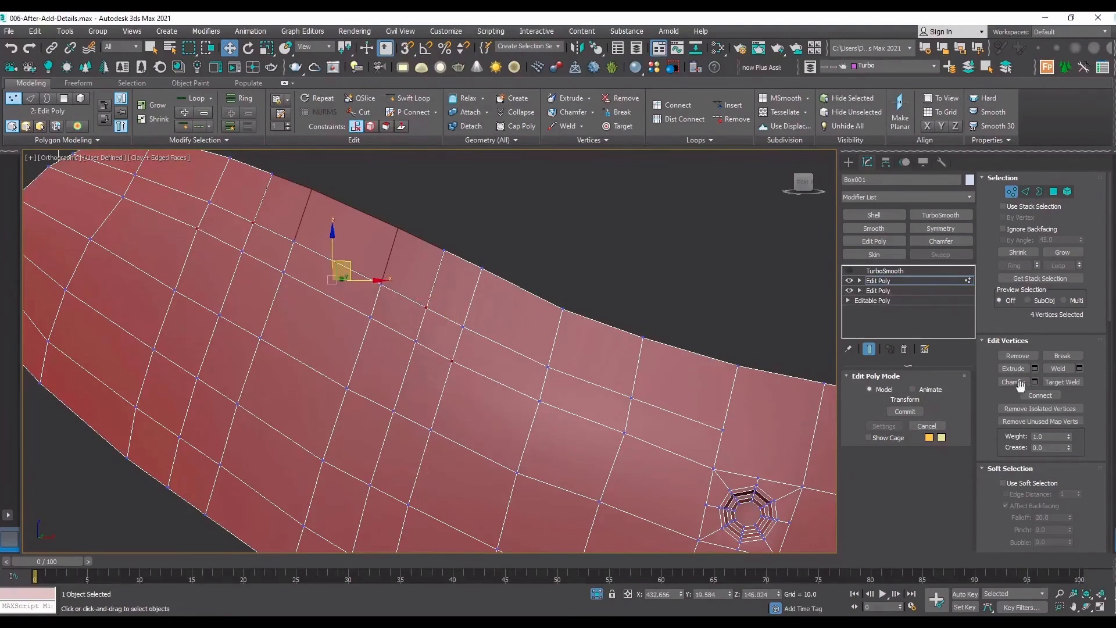
pyautogui.click(1040, 395)
# Select the lengthwise edge loop beside the notch, leaving out the notch's own bottom edges, and remove it.
pyautogui.press('2')
pyautogui.doubleClick(493, 342)
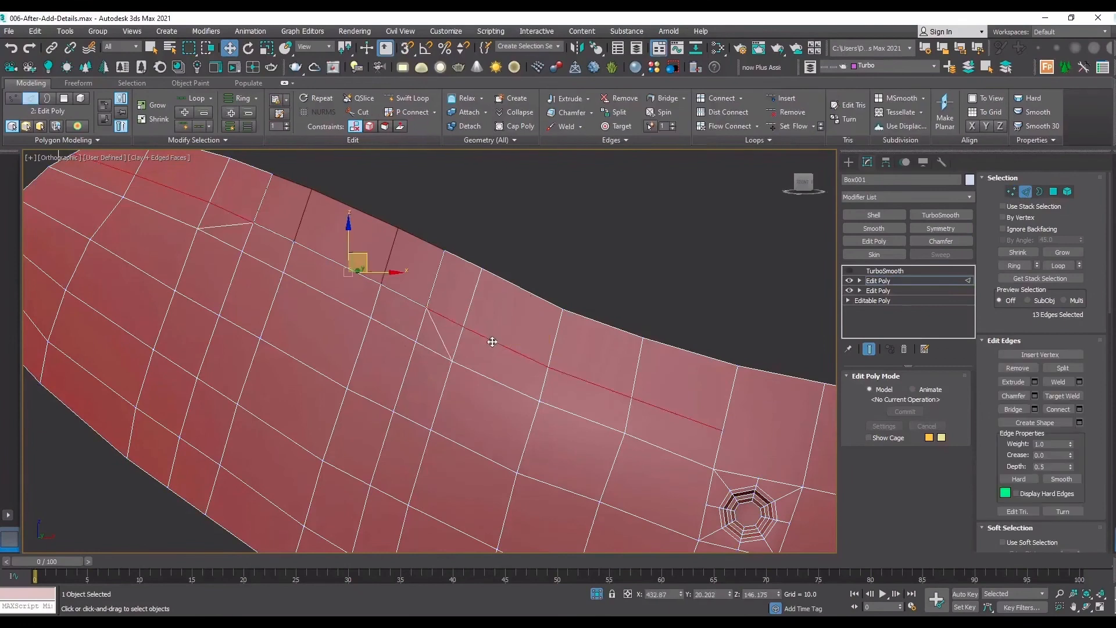
pyautogui.keyDown('alt'); pyautogui.moveTo(267, 189); pyautogui.dragTo(271, 193); pyautogui.keyUp('alt')
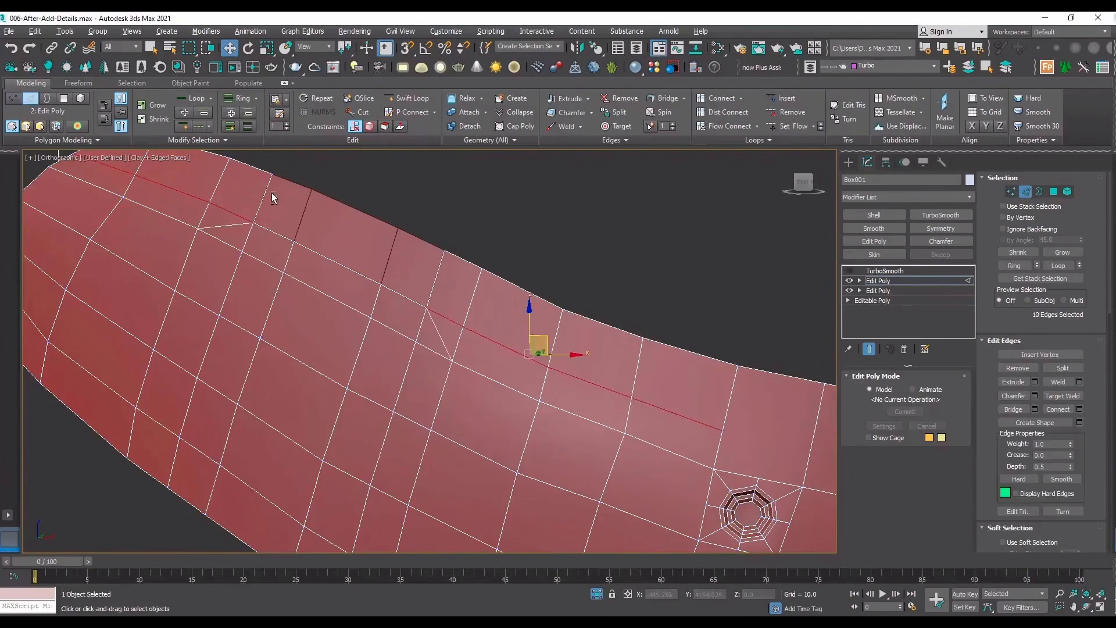
pyautogui.click(1005, 366)
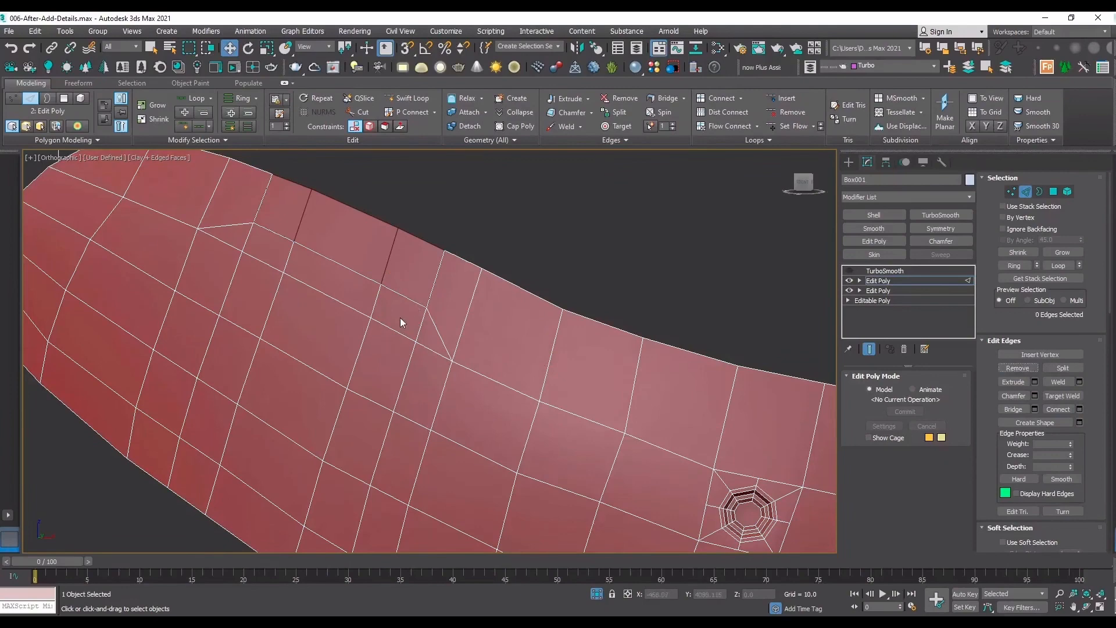
# Select the two crosswise edge loops running down the panel from the notch's lower corners and remove them.
pyautogui.moveTo(476, 382); pyautogui.dragTo(488, 294, button='middle')
pyautogui.doubleClick(429, 241)
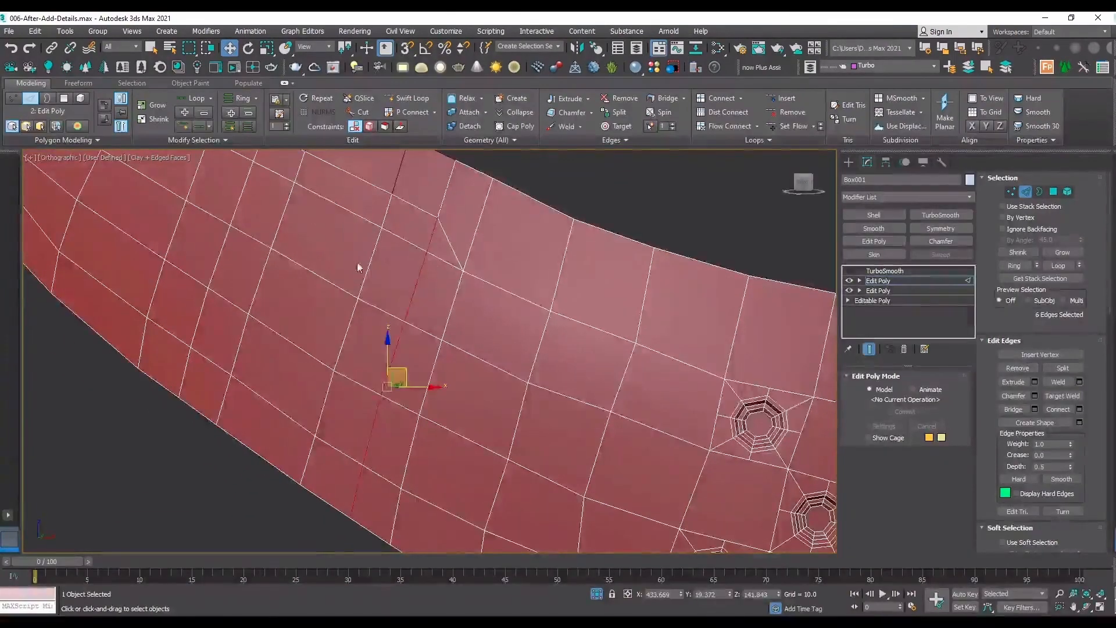
pyautogui.moveTo(288, 190); pyautogui.dragTo(354, 270, button='middle')
pyautogui.keyDown('ctrl'); pyautogui.doubleClick(321, 233); pyautogui.keyUp('ctrl')
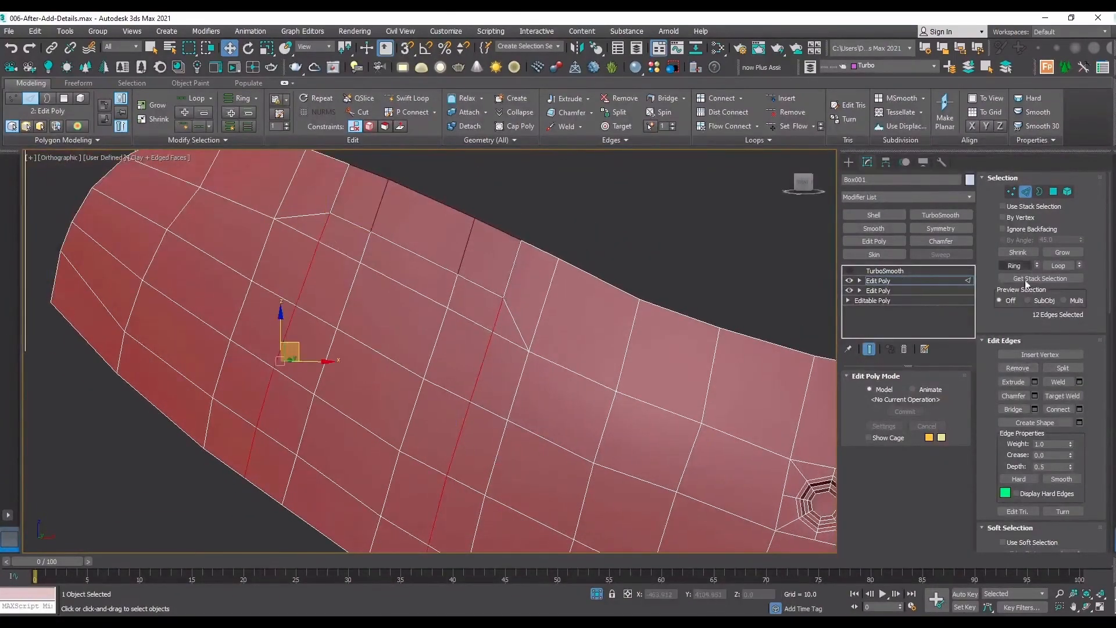
pyautogui.click(1017, 368)
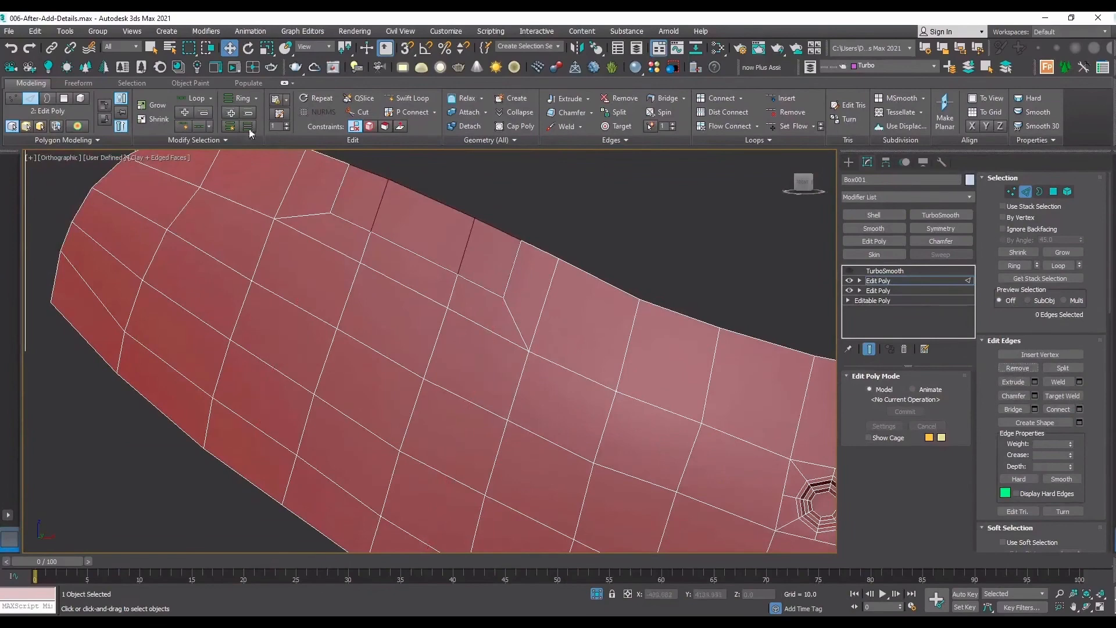
# Preview the panel's smoothed notch corners by toggling its TurboSmooth modifier on and off.
pyautogui.click(414, 99)
pyautogui.scroll(4, 494, 295)
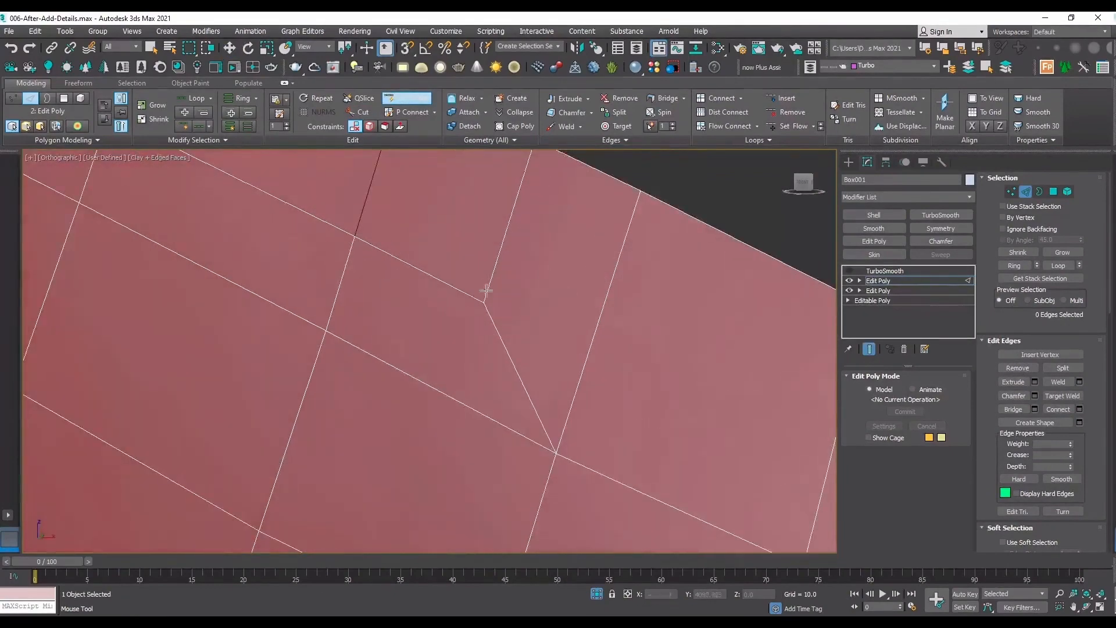
pyautogui.click(878, 280)
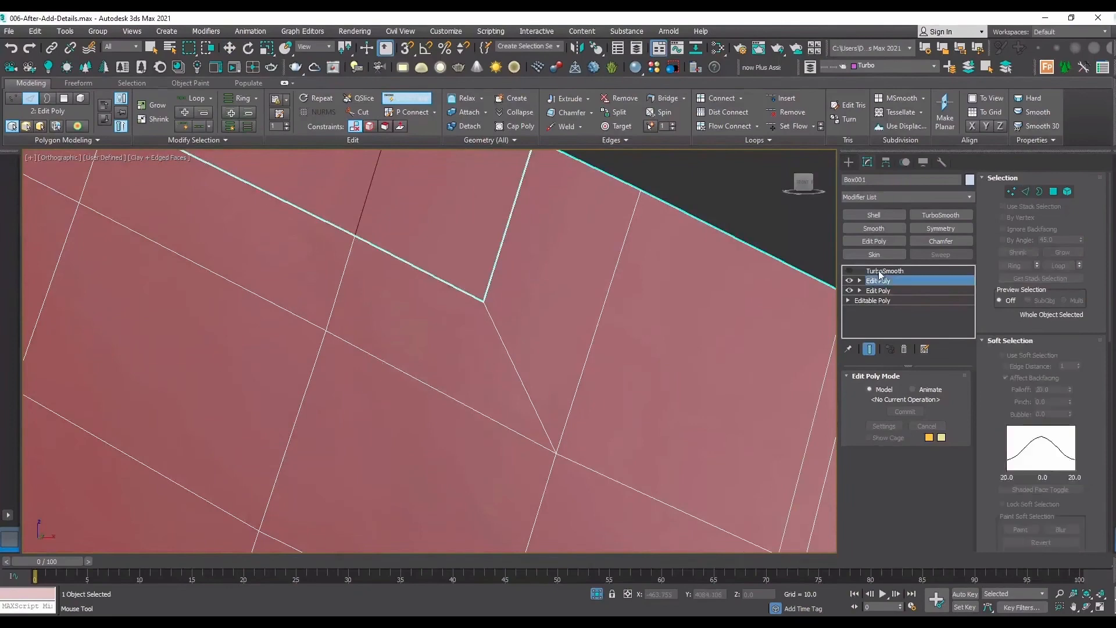
pyautogui.click(877, 272)
pyautogui.click(849, 272)
pyautogui.scroll(-4, 522, 370)
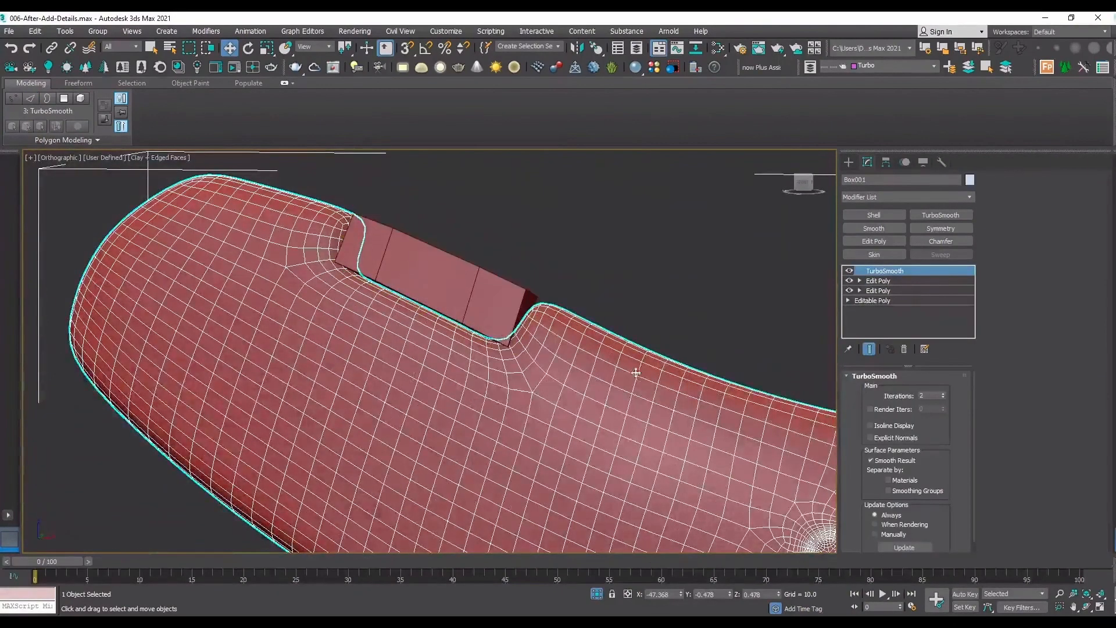
pyautogui.click(849, 272)
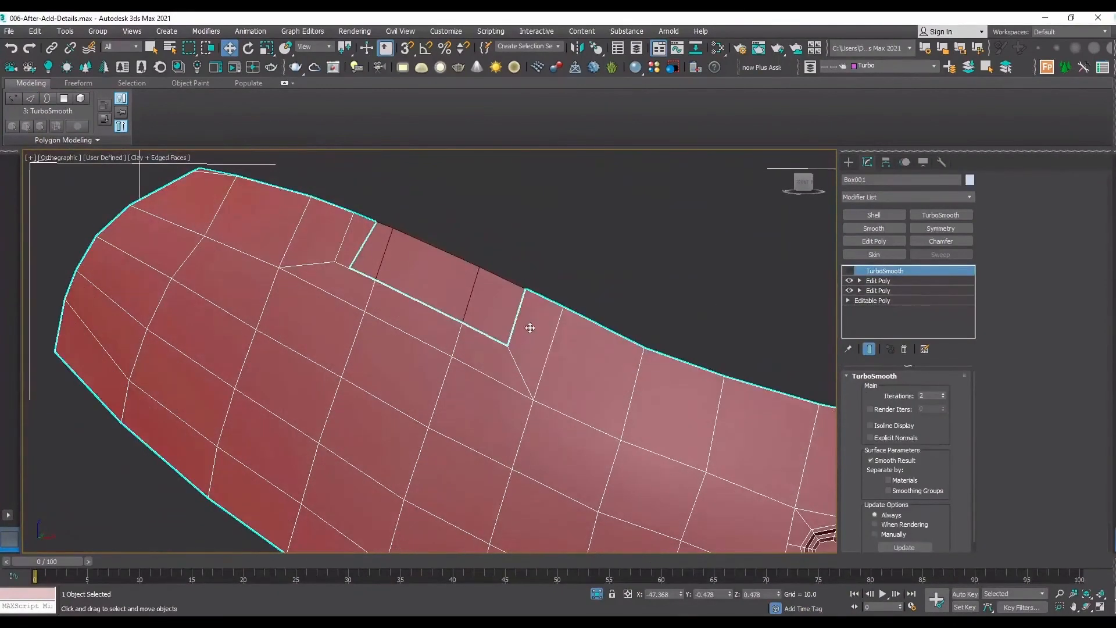
# In the panel's upper Edit Poly, insert SwiftLoop support loops along both sides of the diagonal edges at the notch corners.
pyautogui.click(895, 280)
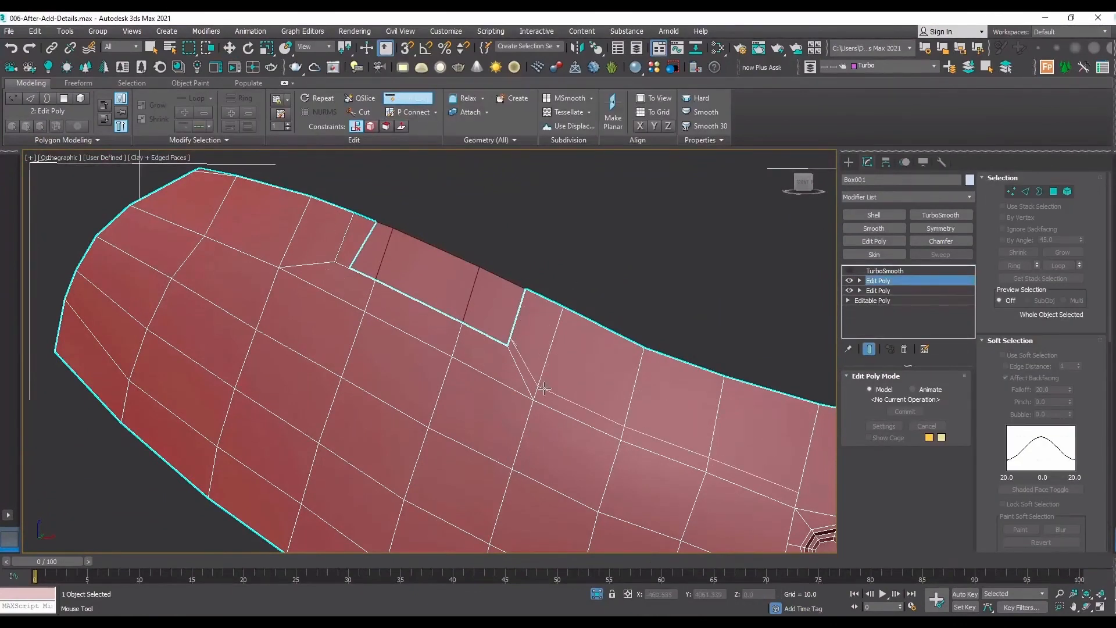
pyautogui.press('2')
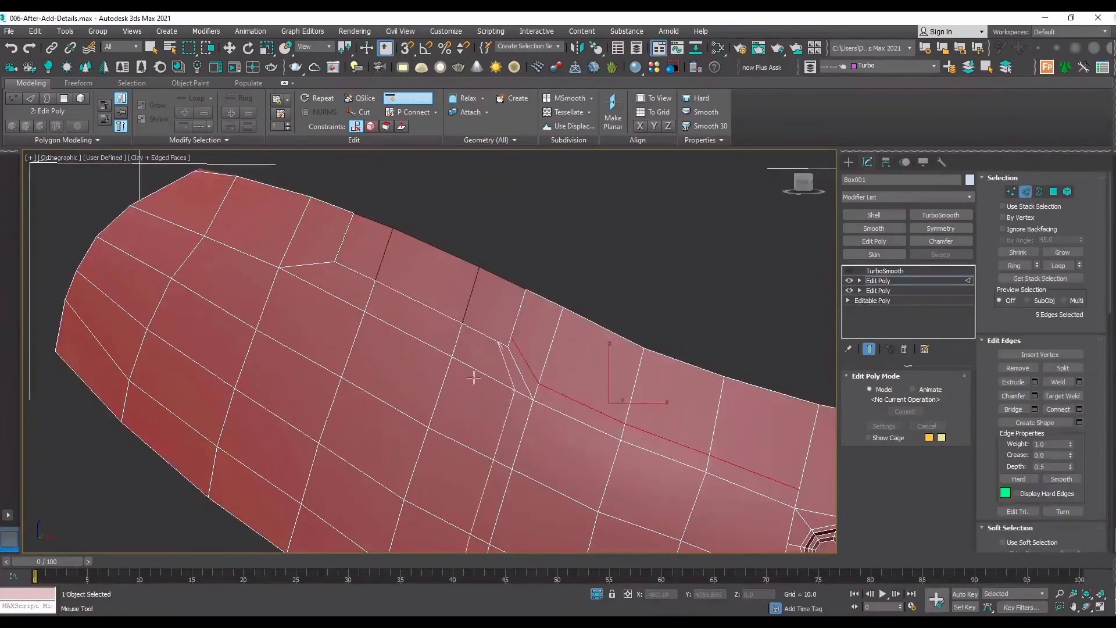
pyautogui.click(513, 391)
pyautogui.click(298, 278)
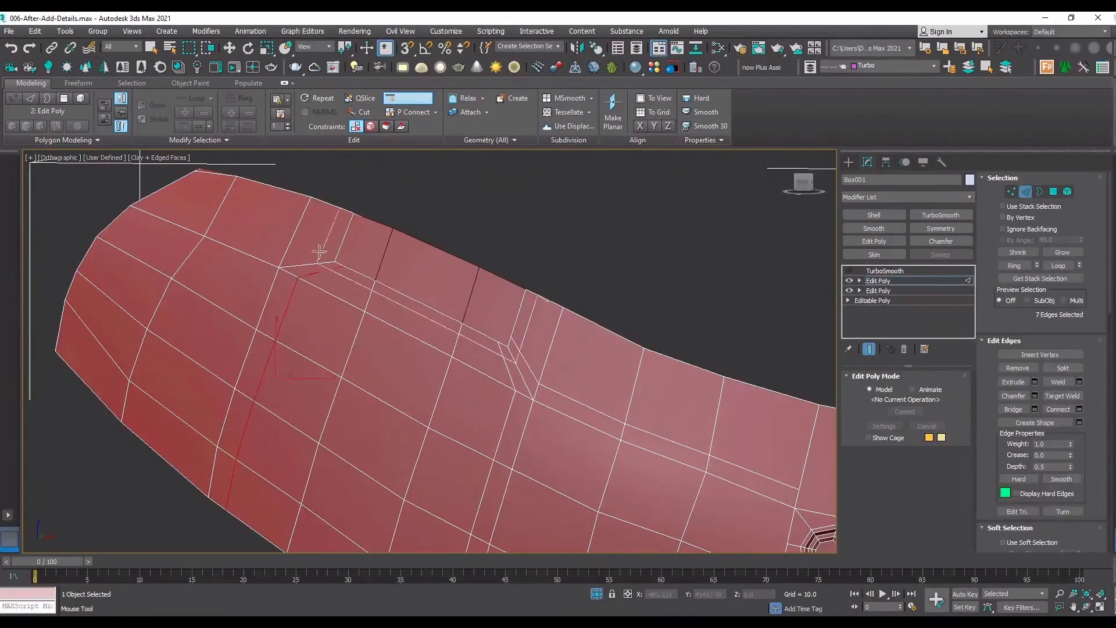
pyautogui.click(319, 252)
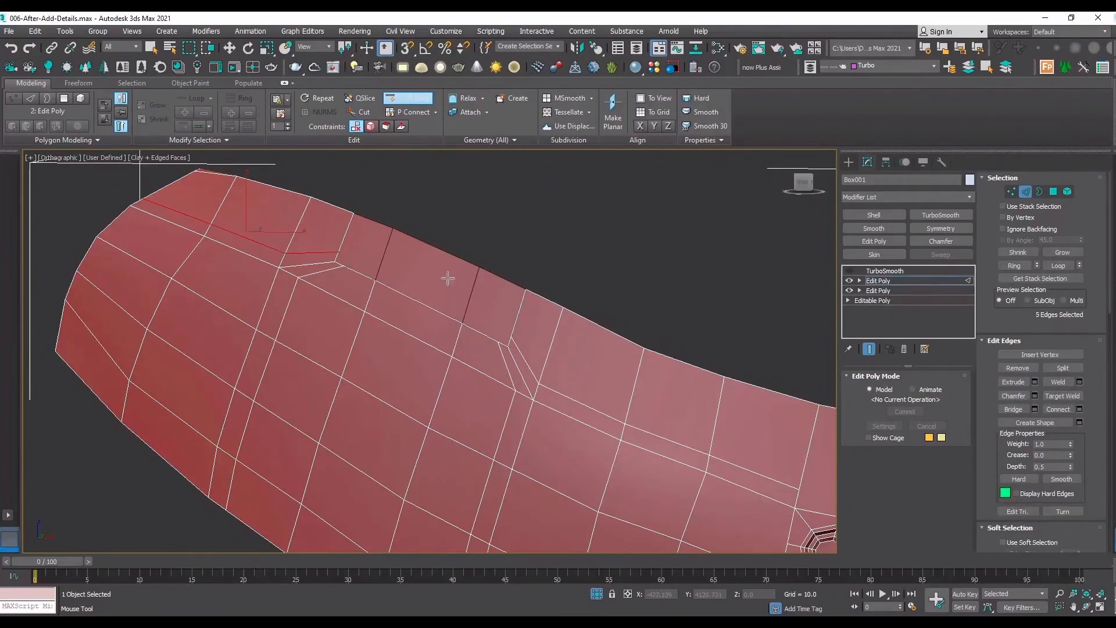
# Select the redundant lengthwise edges between the notch's diagonal corner edge and the panel's rounded end, and remove them.
pyautogui.press('w')
pyautogui.press('2')
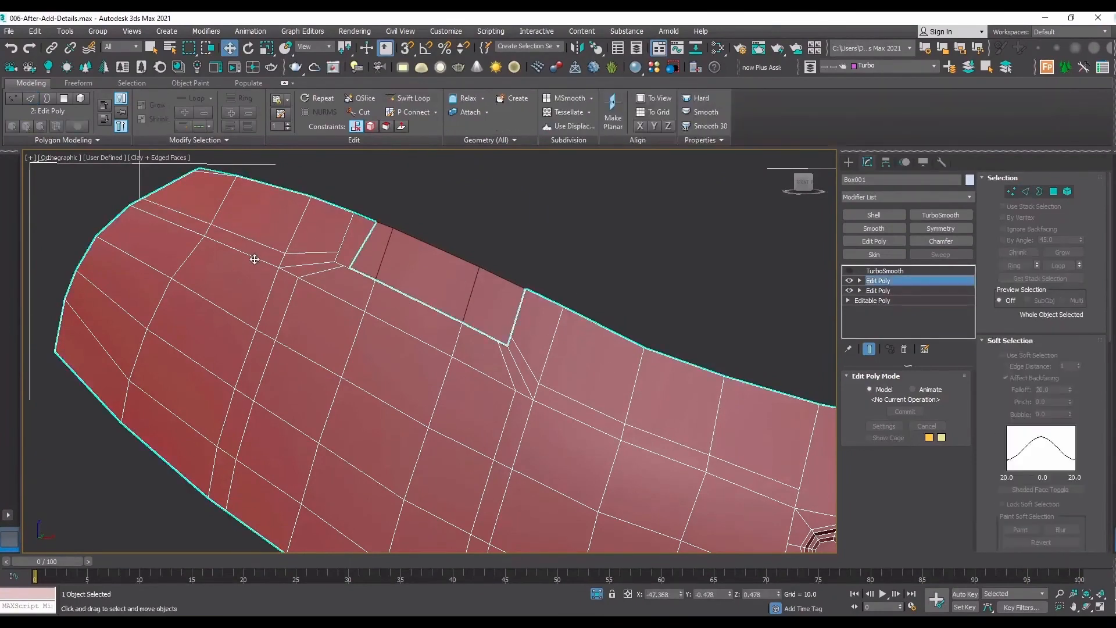
pyautogui.press('2')
pyautogui.doubleClick(252, 256)
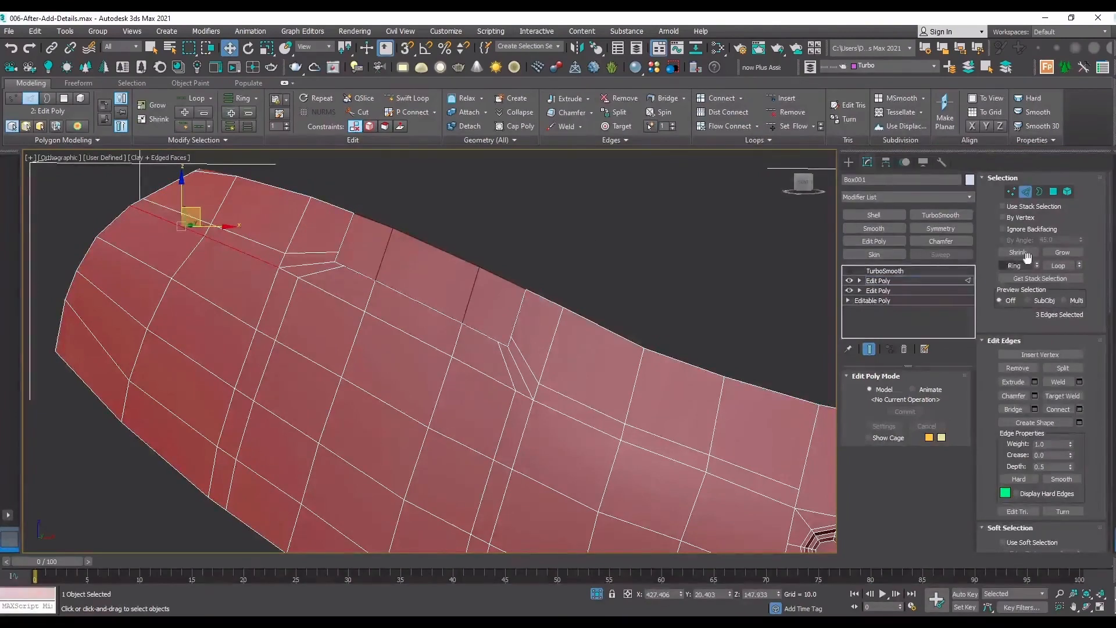
pyautogui.click(1026, 369)
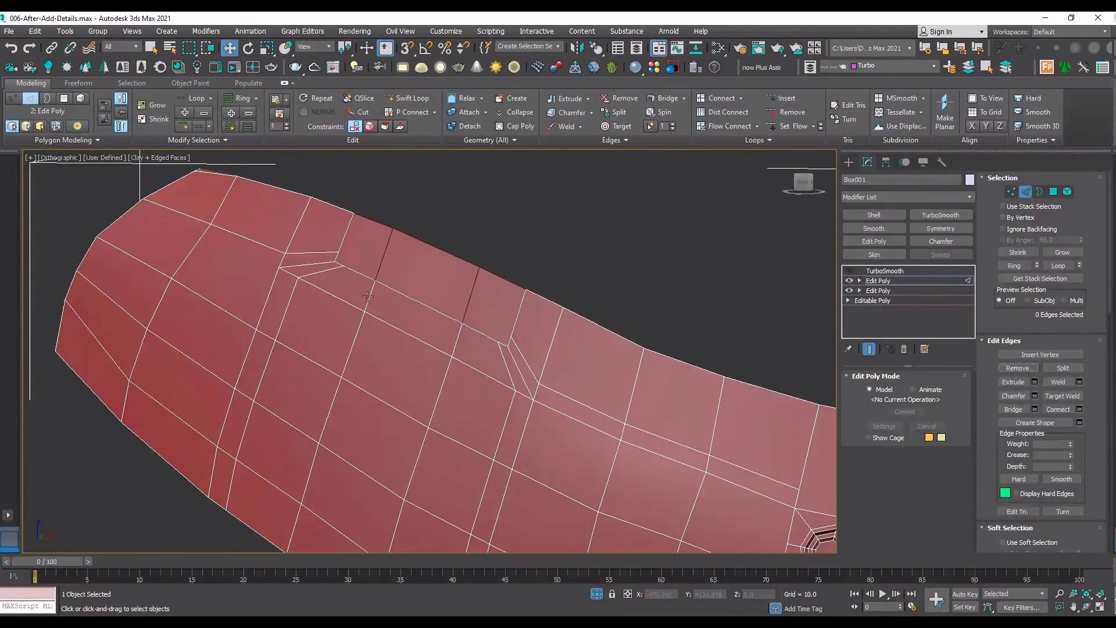
# Compare the panel with and without TurboSmooth and examine the smoothed notch from an angled close-up view.
pyautogui.click(849, 271)
pyautogui.click(853, 271)
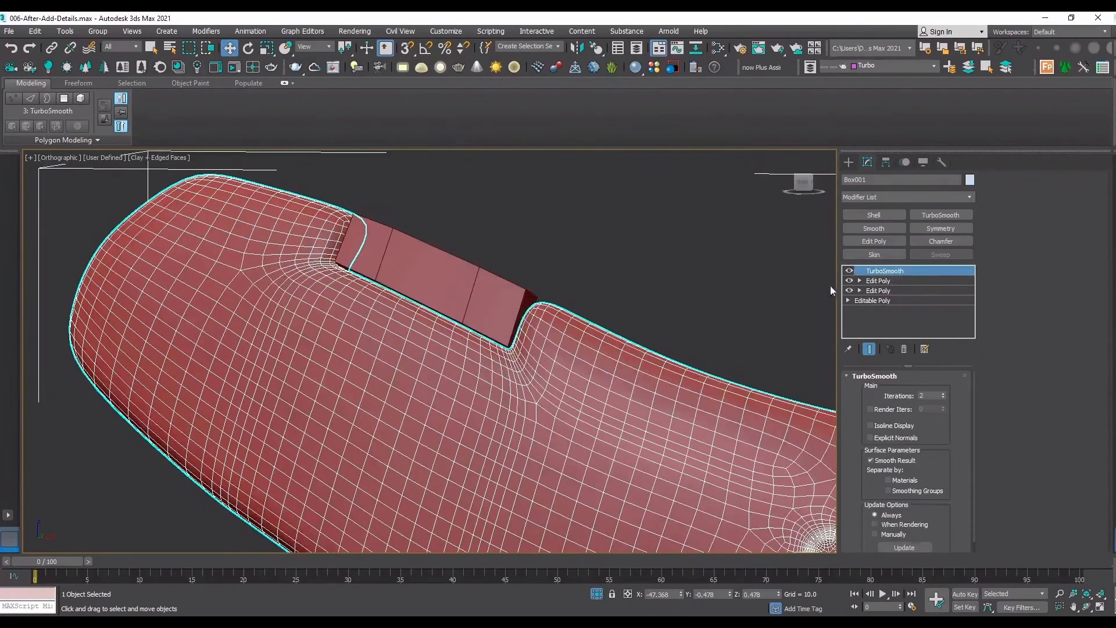
pyautogui.click(849, 271)
pyautogui.click(849, 271)
pyautogui.click(1086, 610)
pyautogui.scroll(-5, 581, 360)
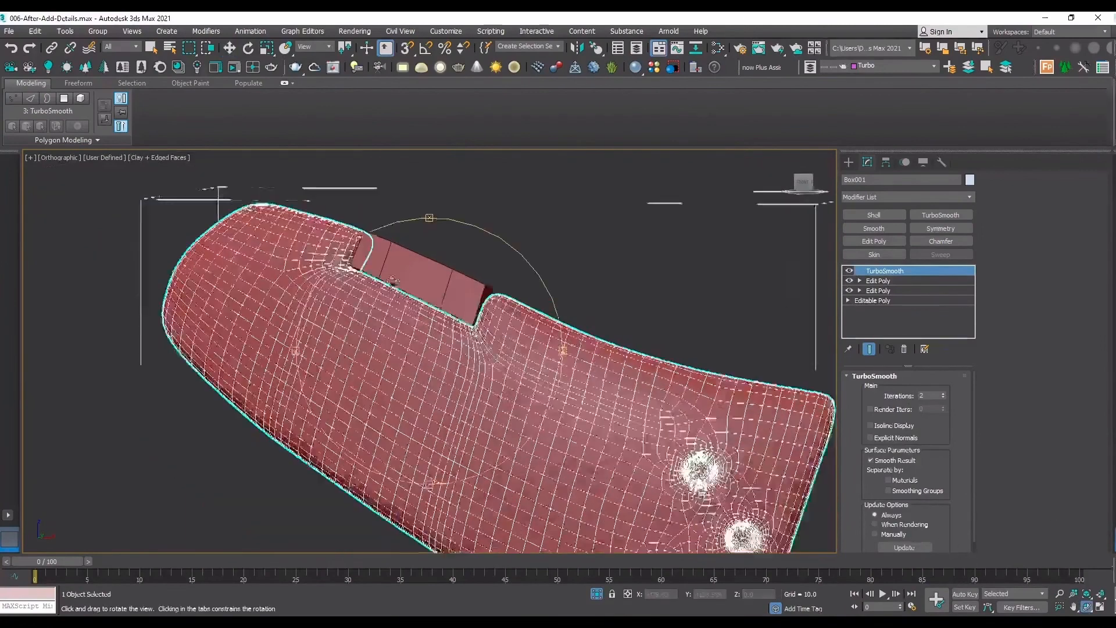
pyautogui.moveTo(500, 325); pyautogui.dragTo(769, 267)
pyautogui.scroll(7, 769, 267)
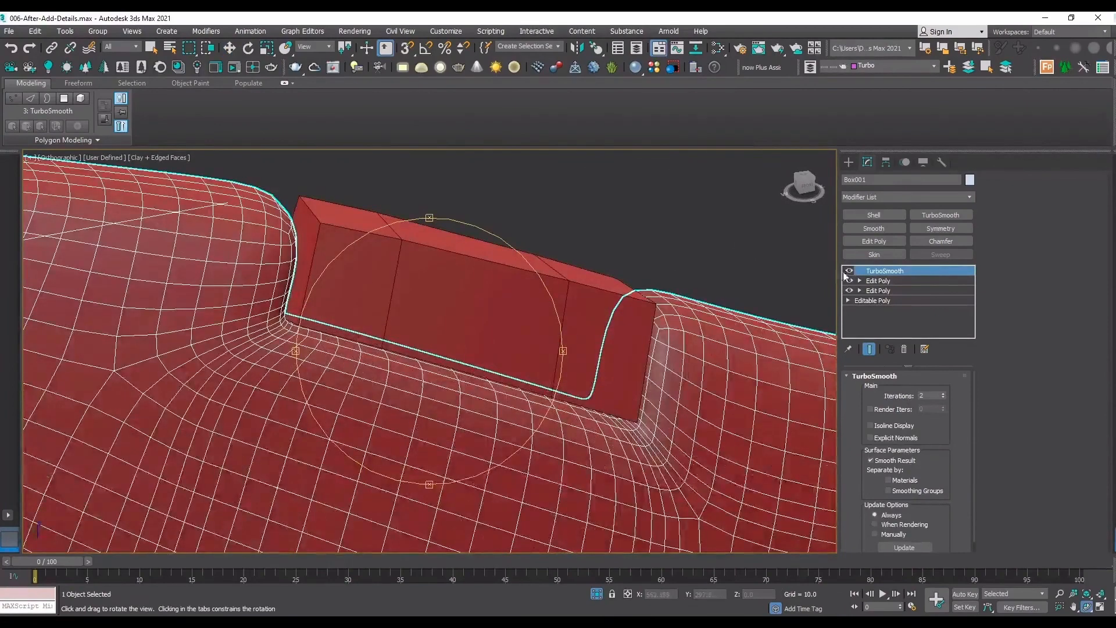
# Insert a SwiftLoop support loop close around the notch's border in the upper Edit Poly and check it with TurboSmooth enabled.
pyautogui.click(849, 271)
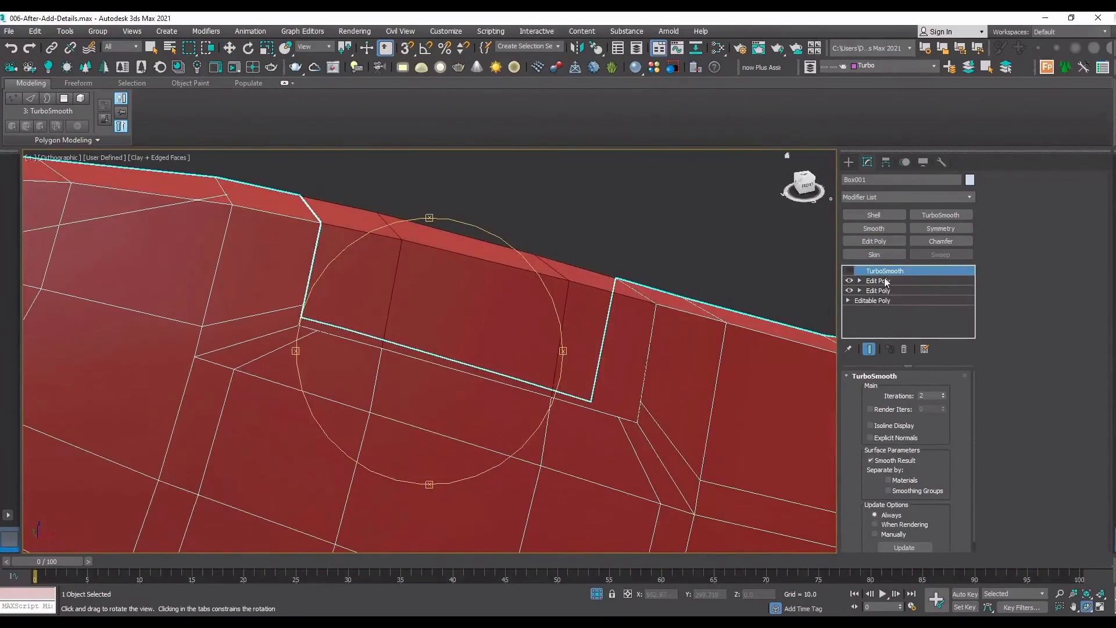
pyautogui.click(878, 281)
pyautogui.click(407, 100)
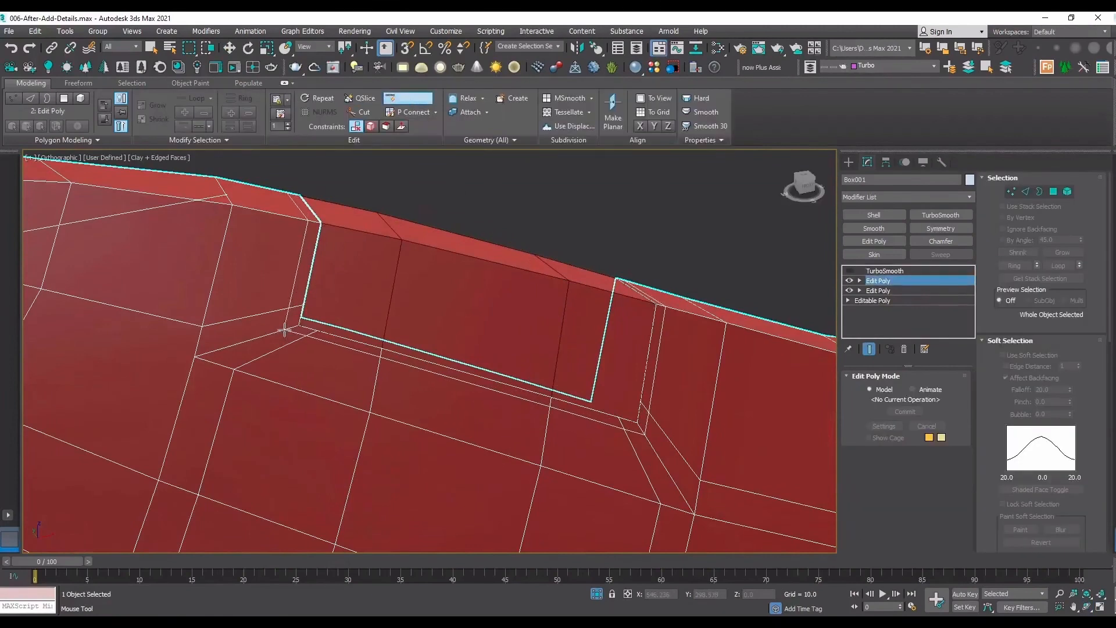
pyautogui.click(284, 330)
pyautogui.click(884, 271)
pyautogui.click(849, 271)
pyautogui.press('w')
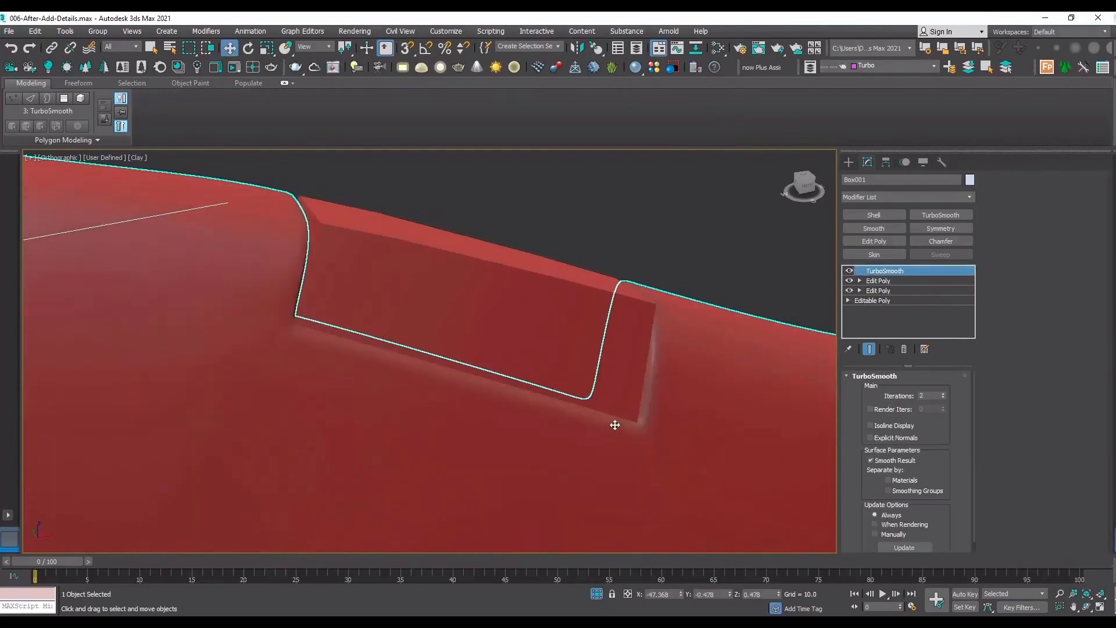
# Turn off the panel's TurboSmooth and insert lengthwise SwiftLoop support loops near the detached piece's upper and lower edges.
pyautogui.click(849, 271)
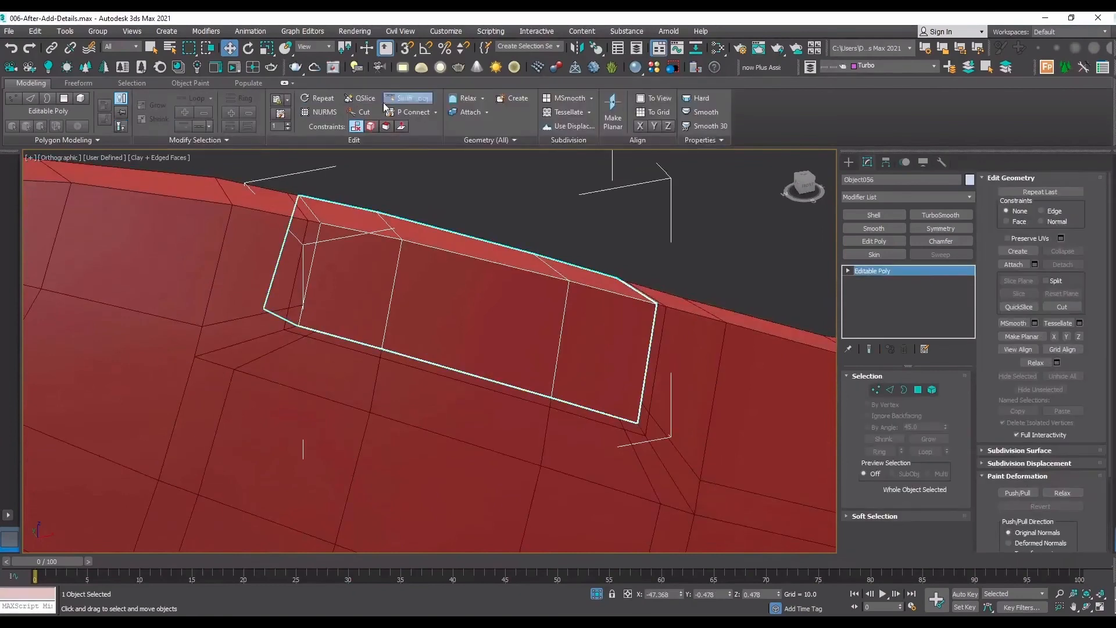
pyautogui.click(397, 104)
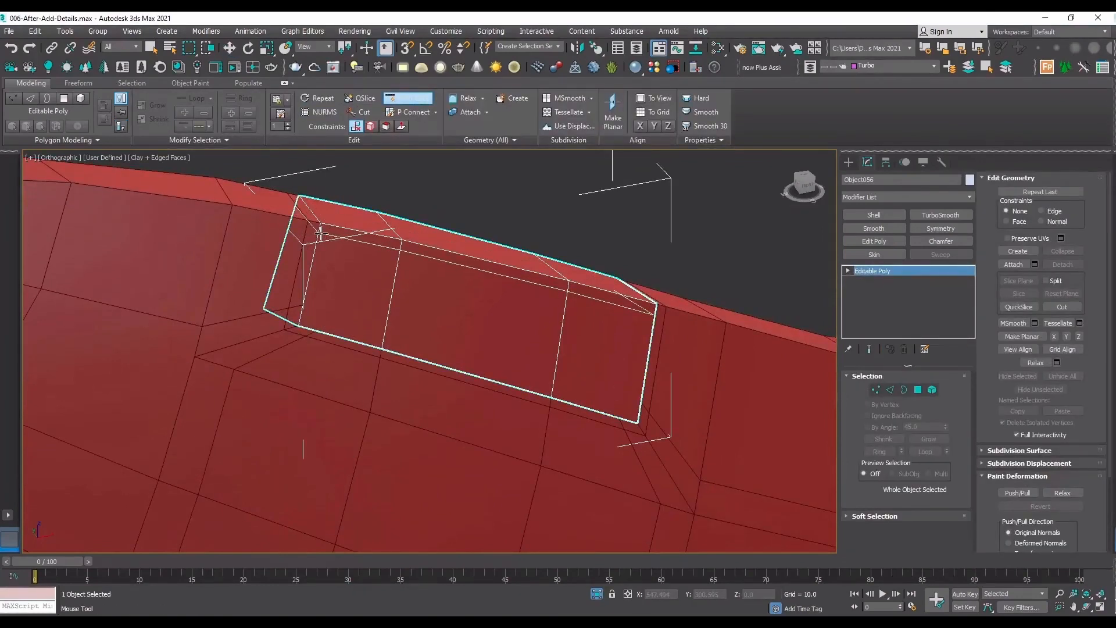
pyautogui.scroll(4, 315, 306)
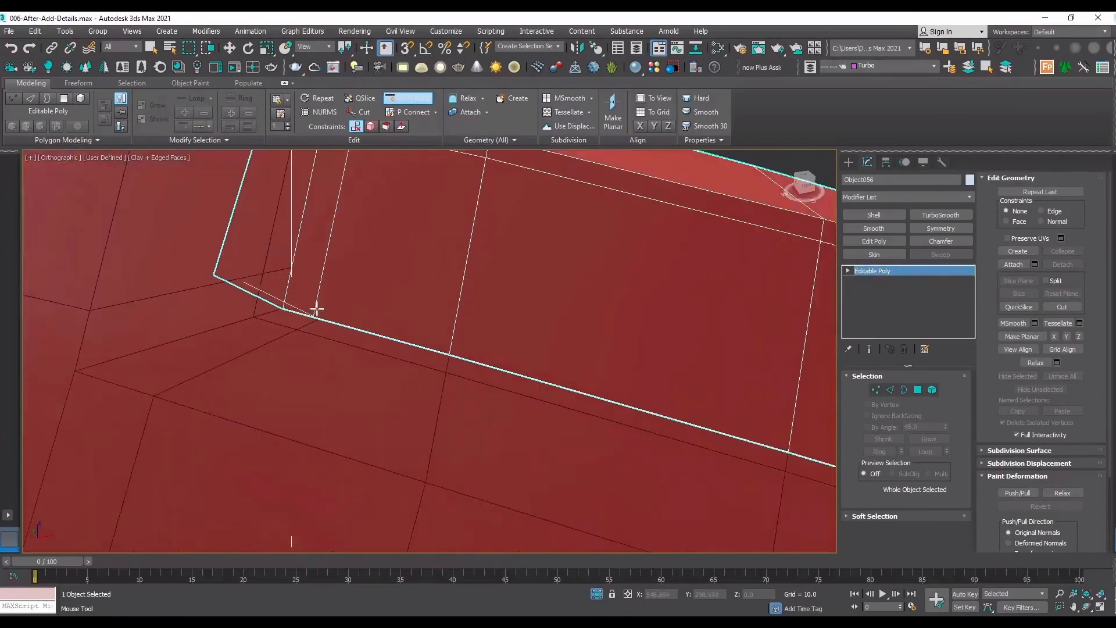
pyautogui.scroll(4, 314, 306)
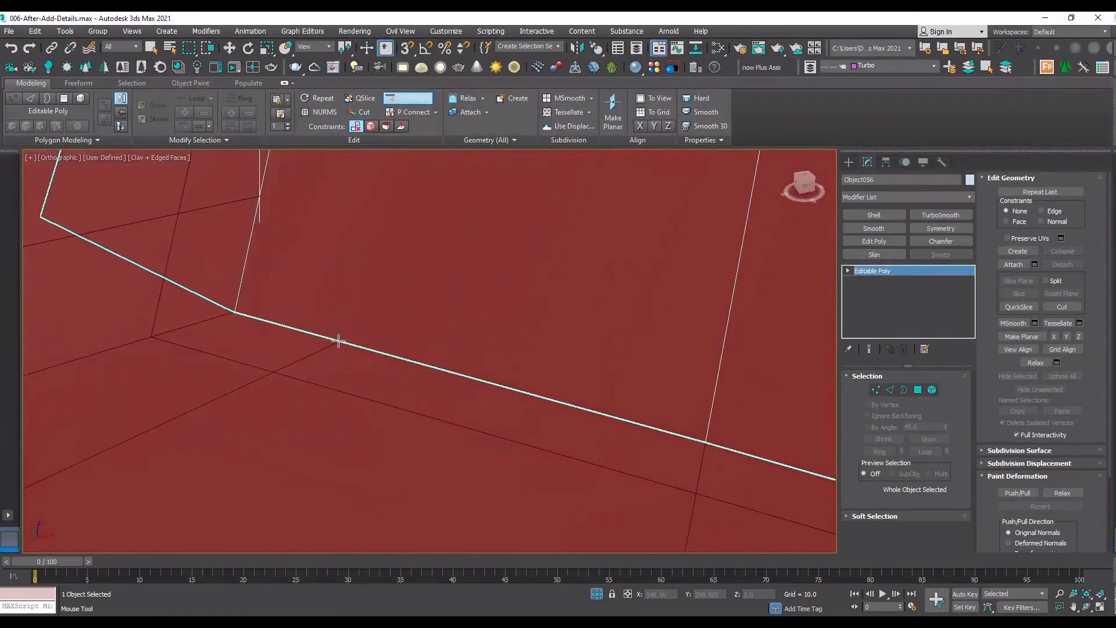
pyautogui.click(343, 336)
# Insert SwiftLoop support loops near both ends of the detached piece and along its outer top edge, then leave SwiftLoop.
pyautogui.scroll(-3, 254, 330)
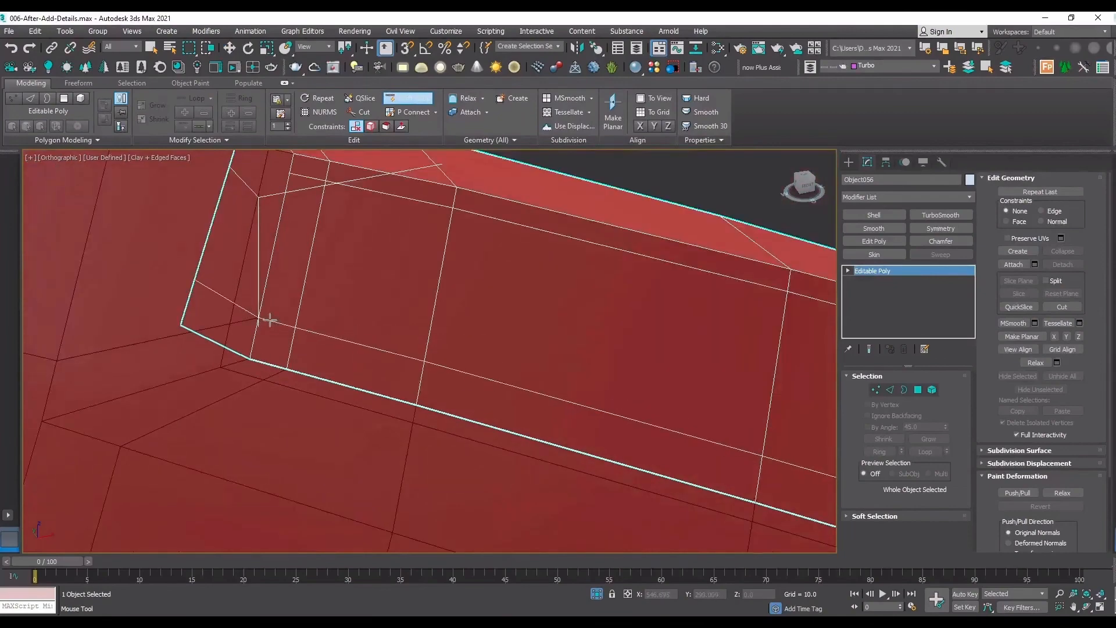
pyautogui.scroll(-3, 271, 319)
pyautogui.scroll(4, 273, 317)
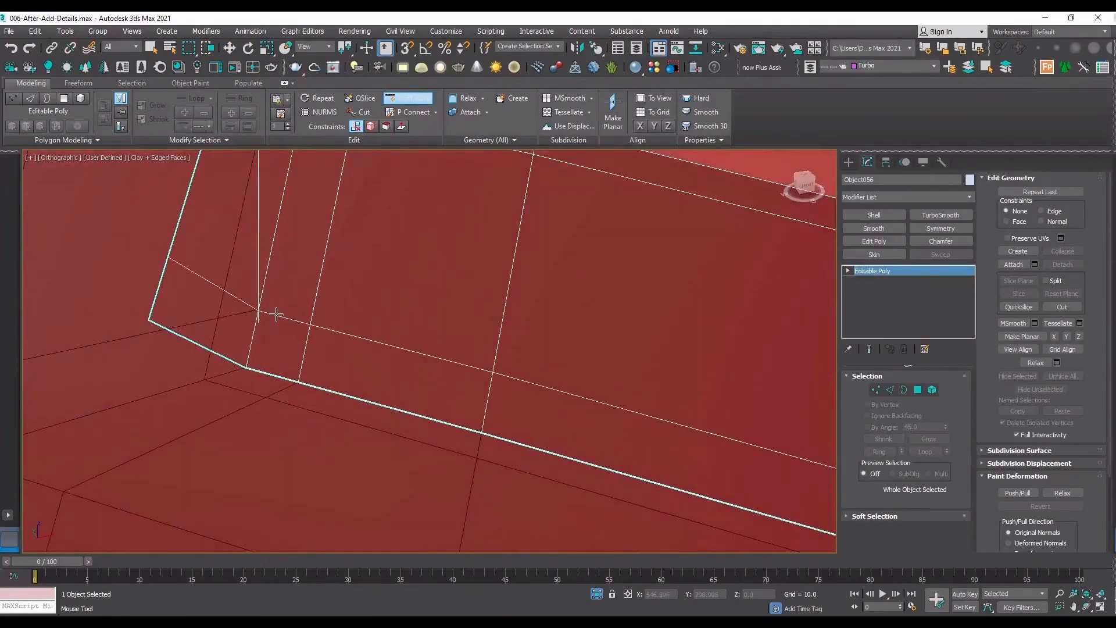
pyautogui.scroll(-3, 270, 317)
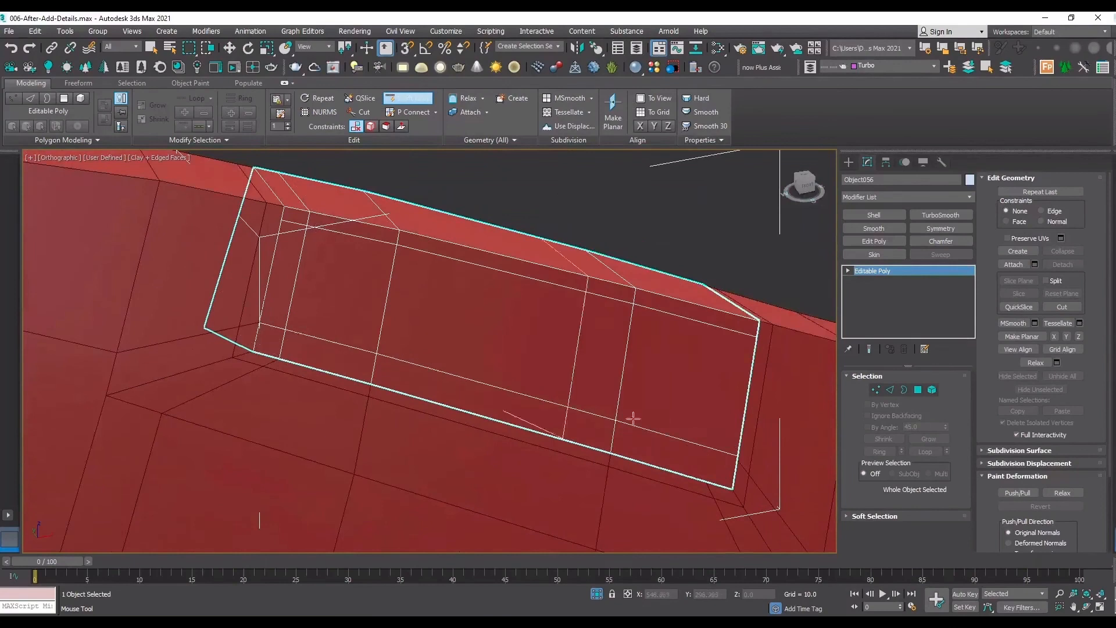
pyautogui.click(301, 215)
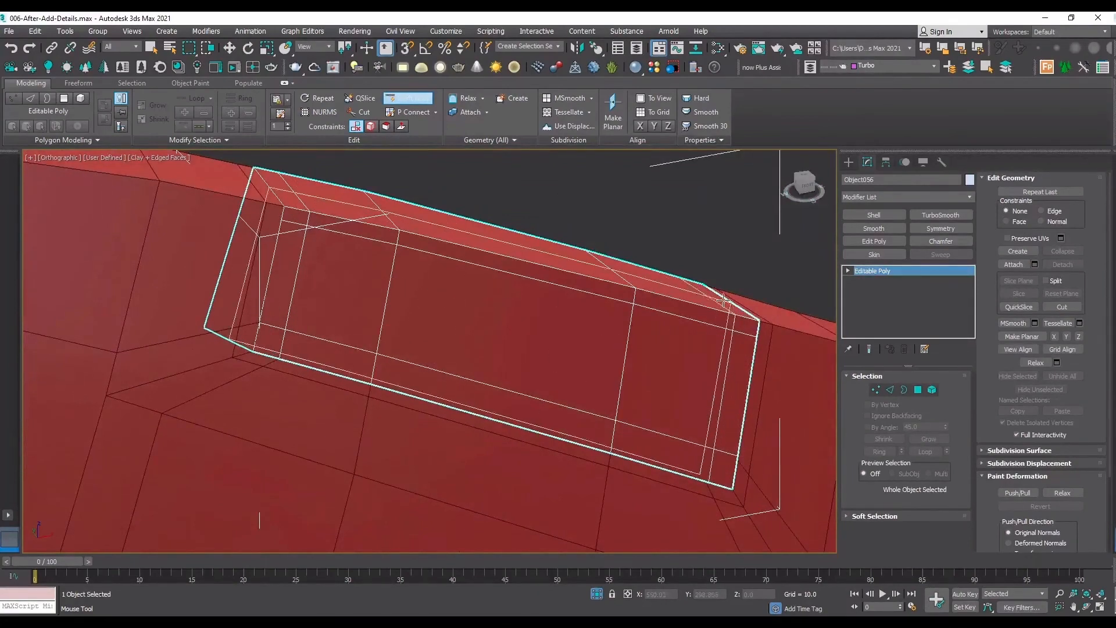
pyautogui.scroll(4, 282, 186)
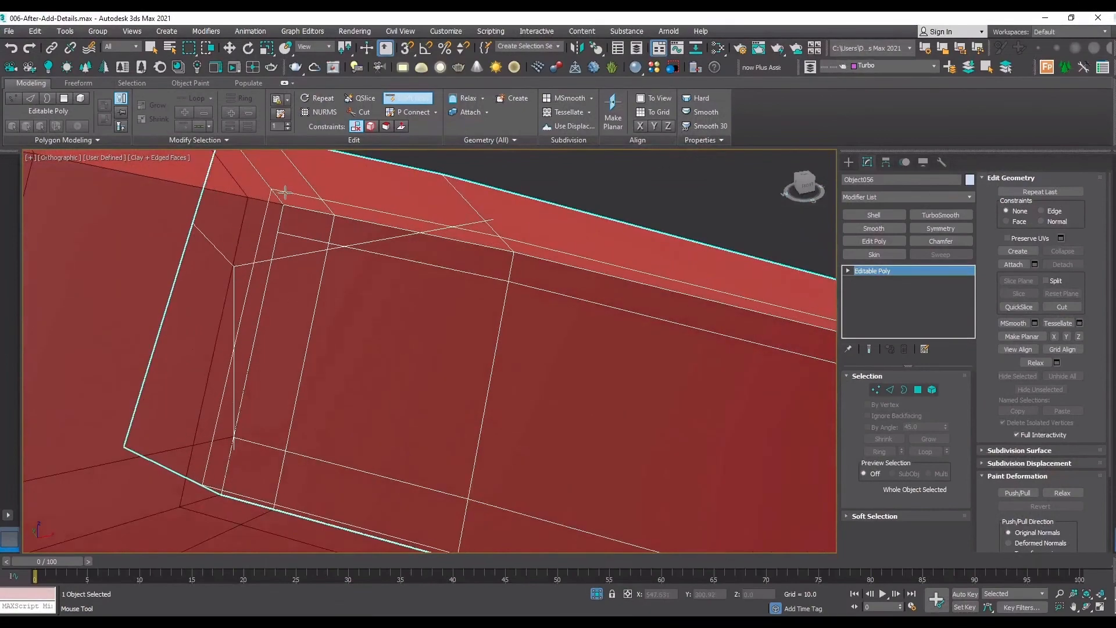
pyautogui.rightClick(453, 242)
pyautogui.scroll(-5, 551, 199)
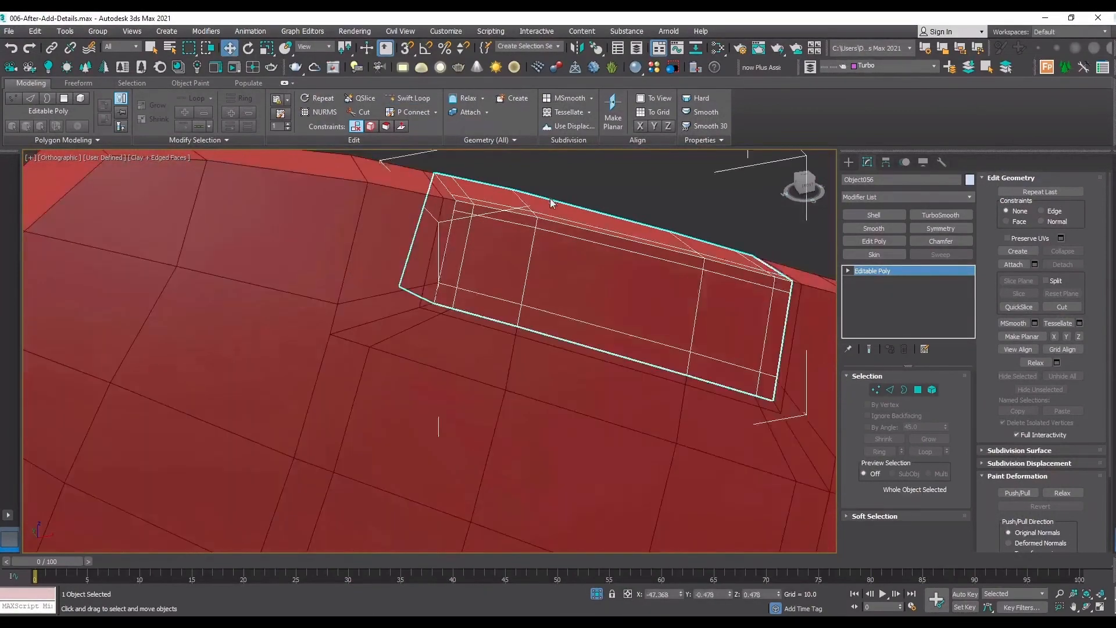
# Apply TurboSmooth to the detached piece, re-enable it on the panel, and inspect both with edged faces off and on.
pyautogui.click(602, 213)
pyautogui.click(608, 252)
pyautogui.click(942, 216)
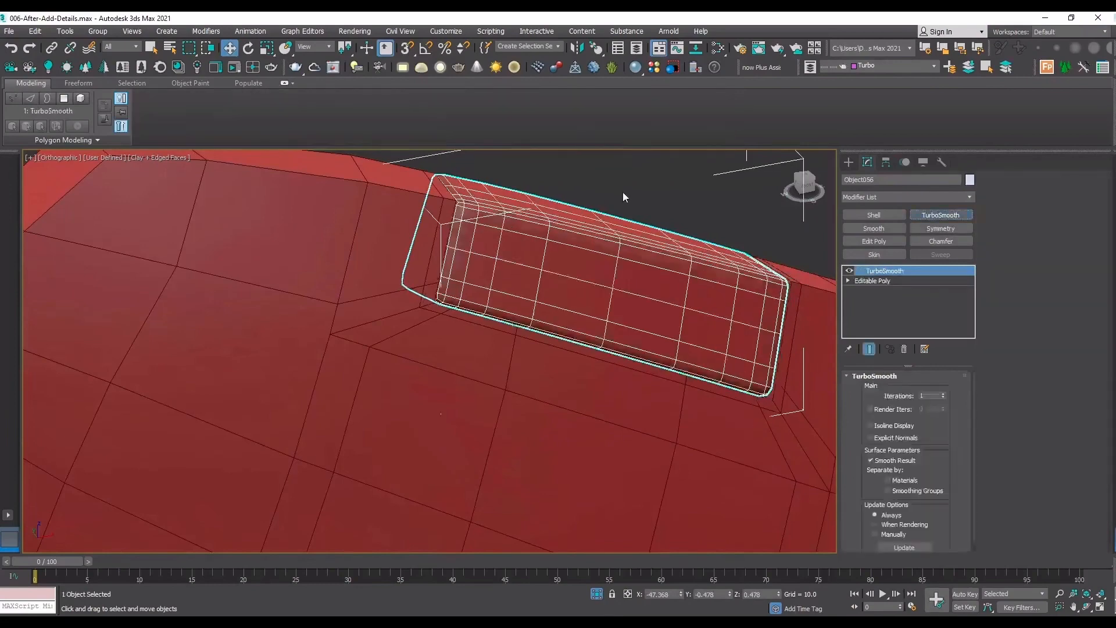
pyautogui.click(622, 192)
pyautogui.press('F4')
pyautogui.click(596, 251)
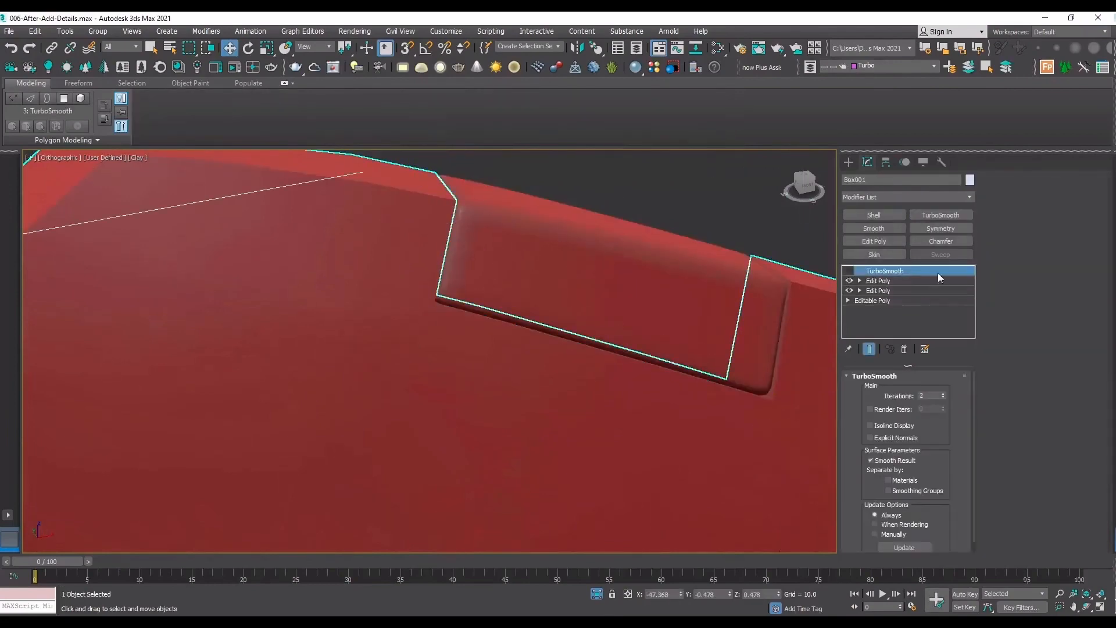
pyautogui.click(581, 194)
pyautogui.scroll(-5, 572, 383)
pyautogui.press('F4')
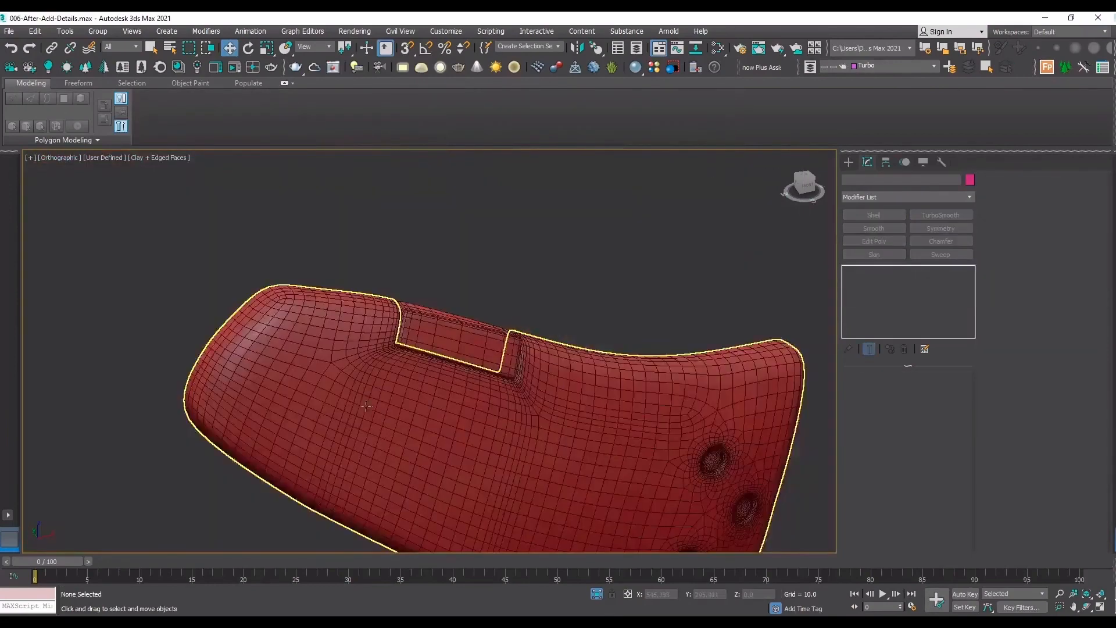
# Turn off TurboSmooth on the detached piece and on the panel, keeping edged faces displayed.
pyautogui.click(459, 343)
pyautogui.scroll(3, 457, 317)
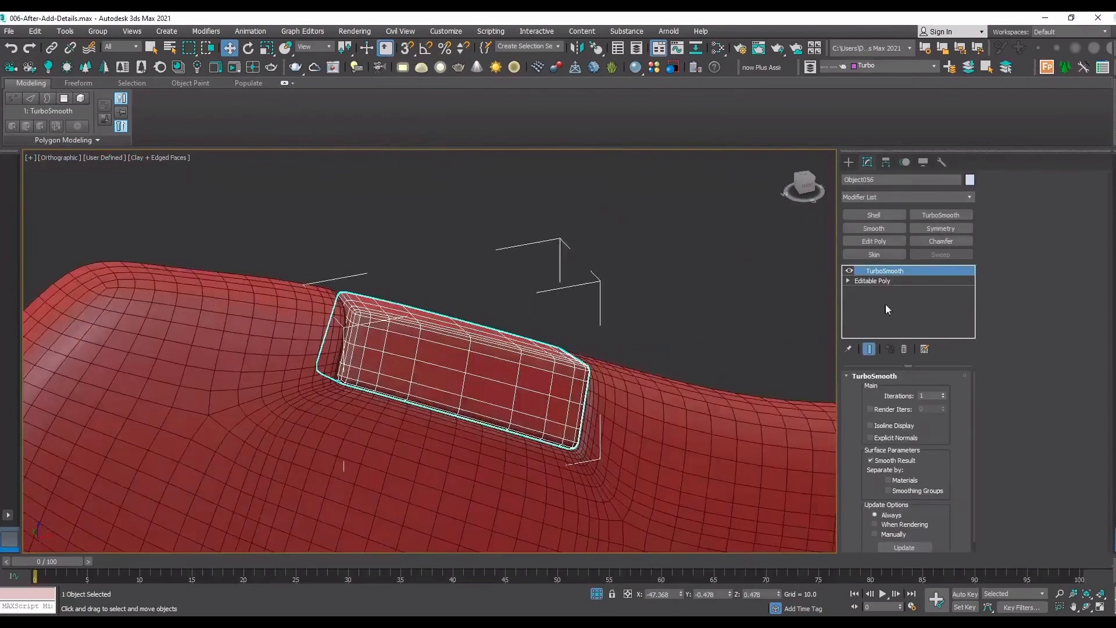
pyautogui.click(849, 271)
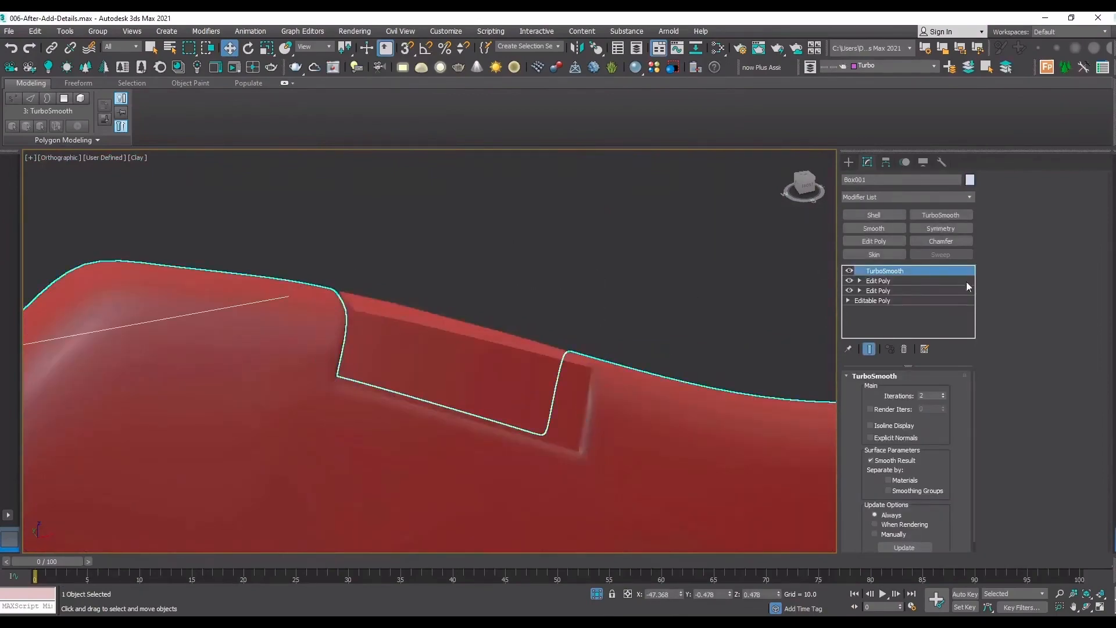
pyautogui.click(850, 271)
pyautogui.press('F4')
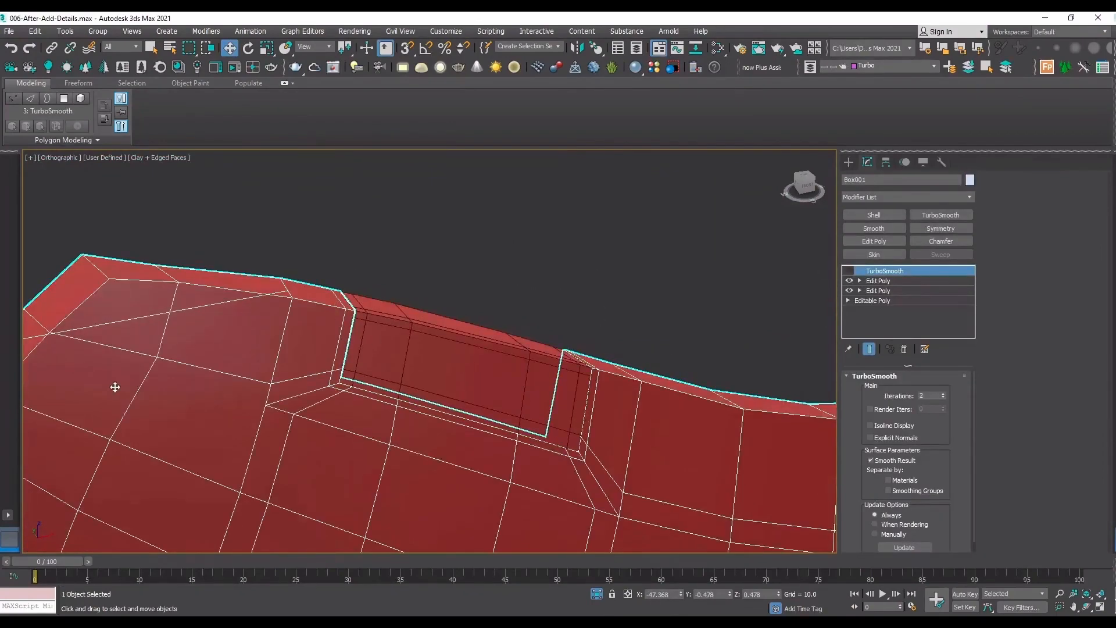
# Insert SwiftLoop support loops in the panel's upper Edit Poly along the top edge beside the notch and along the rounded end.
pyautogui.click(878, 281)
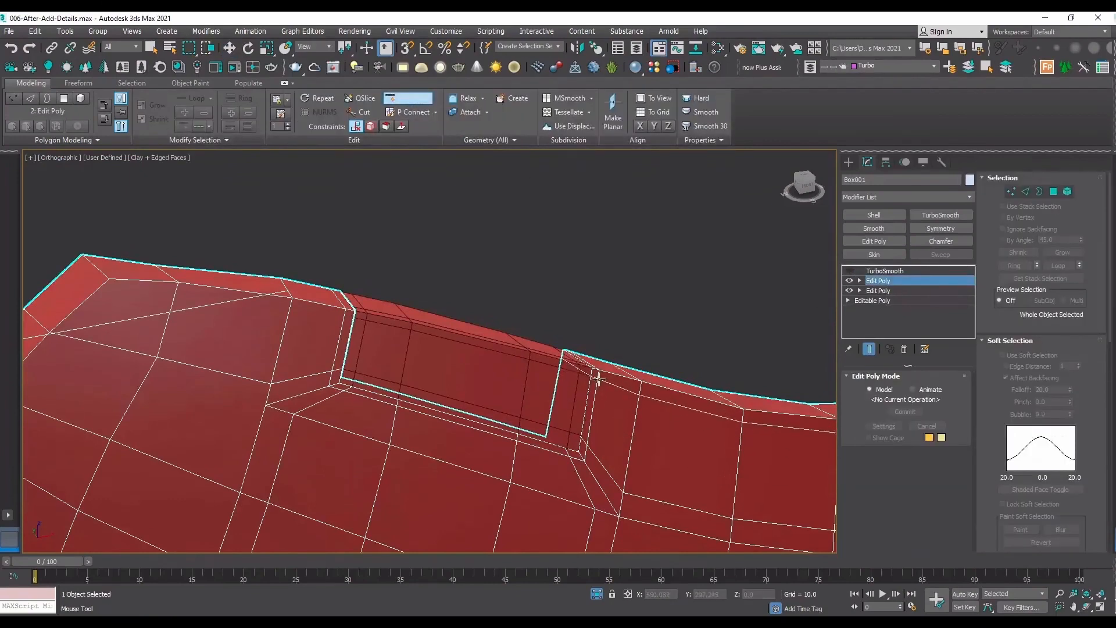
pyautogui.press('2')
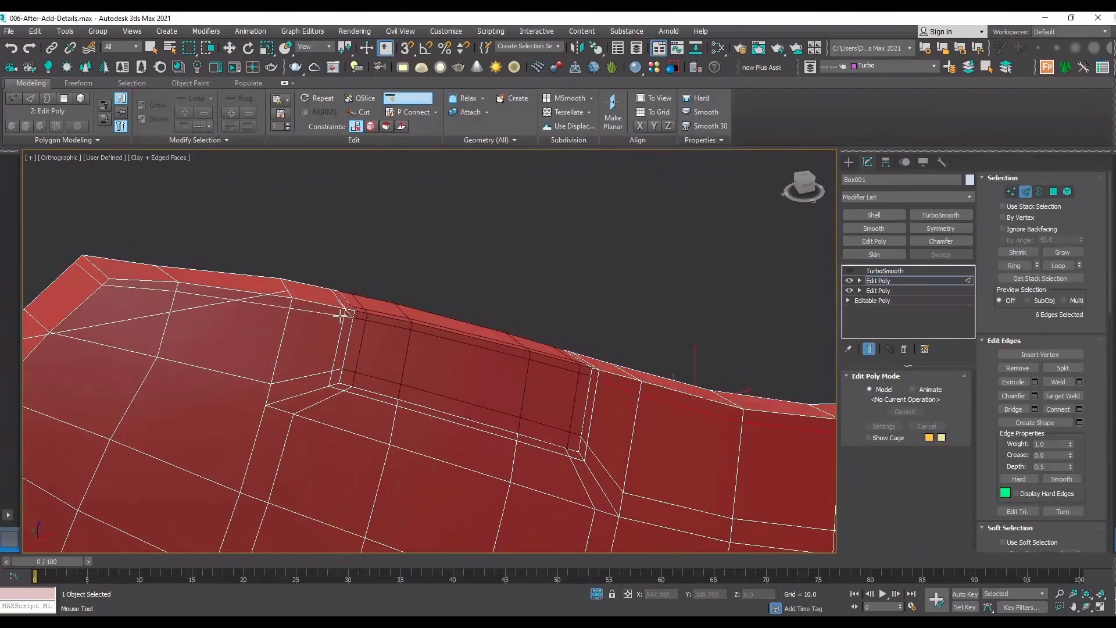
pyautogui.click(336, 315)
pyautogui.click(115, 287)
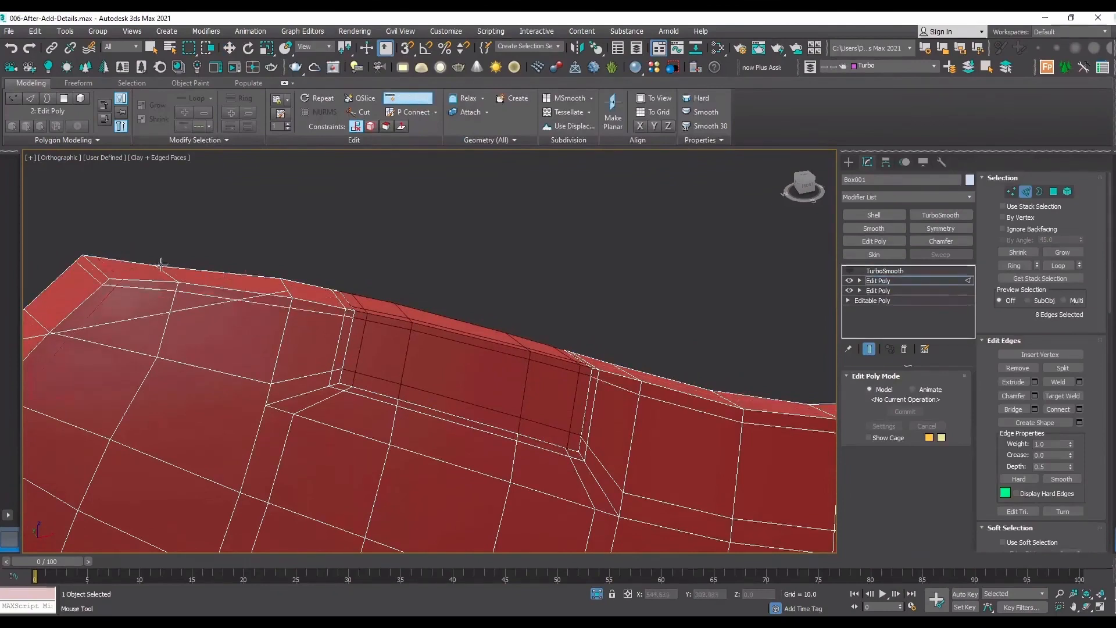
# Connect the two vertices diagonally across the panel's upper corner, and remove the four redundant support edges around it.
pyautogui.scroll(6, 91, 268)
pyautogui.press('w')
pyautogui.press('1')
pyautogui.click(192, 335)
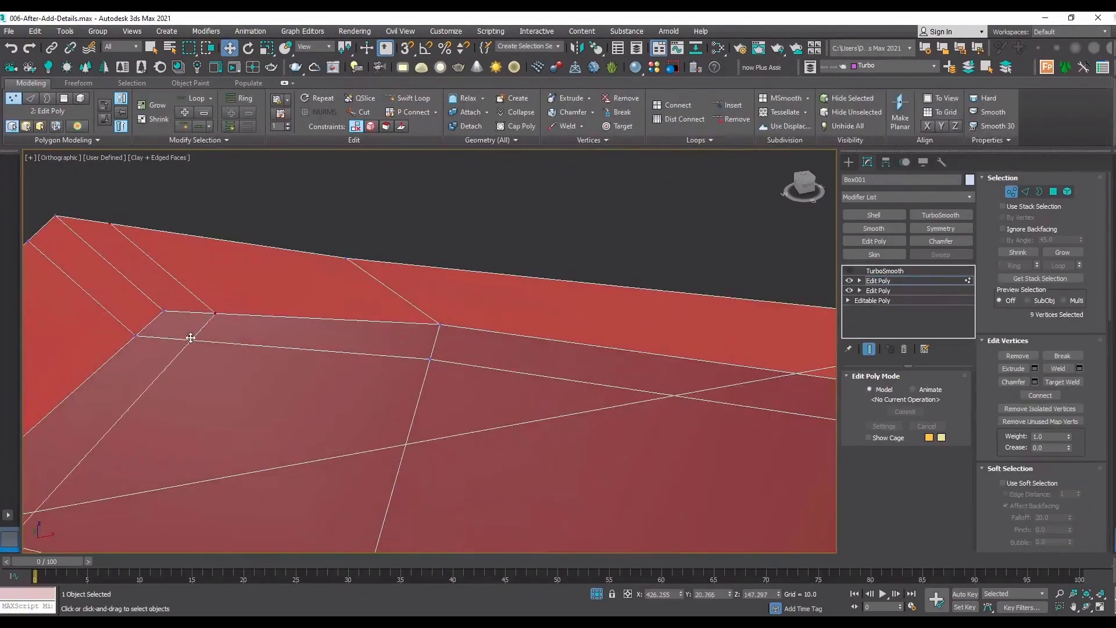
pyautogui.keyDown('ctrl'); pyautogui.click(162, 311); pyautogui.keyUp('ctrl')
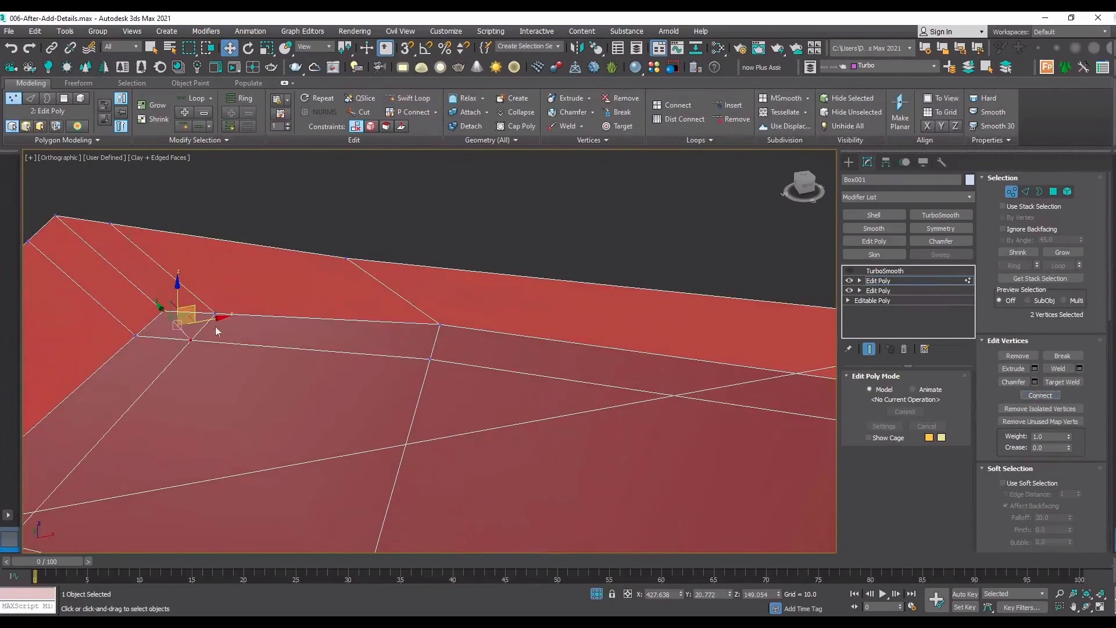
pyautogui.press('2')
pyautogui.click(199, 302)
pyautogui.keyDown('ctrl'); pyautogui.click(203, 325); pyautogui.keyUp('ctrl')
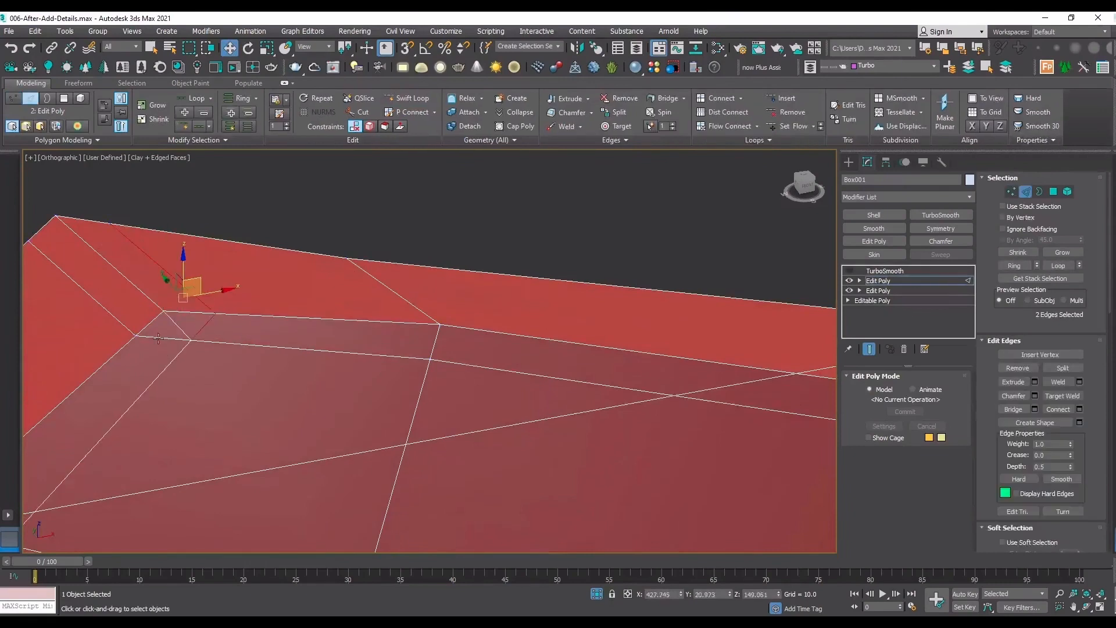
pyautogui.keyDown('ctrl'); pyautogui.click(158, 338); pyautogui.keyUp('ctrl')
pyautogui.keyDown('ctrl'); pyautogui.click(81, 289); pyautogui.keyUp('ctrl')
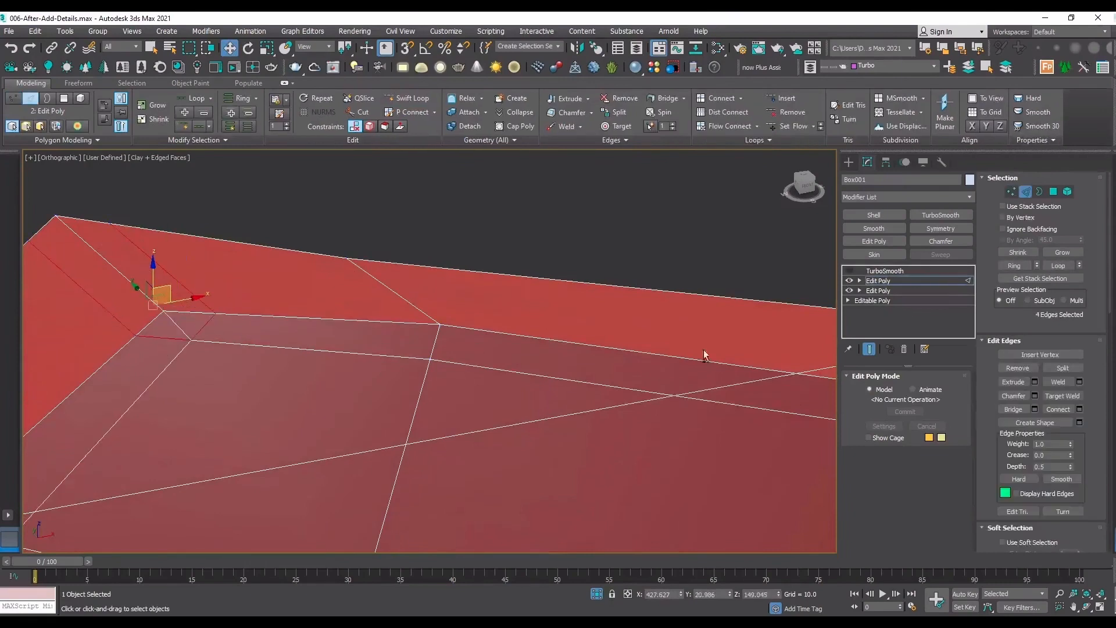
pyautogui.click(1008, 372)
# Select the five support-loop edges along the panel's rounded end and slide them closer to the border using the Edge constraint.
pyautogui.scroll(-7, 368, 256)
pyautogui.scroll(3, 262, 349)
pyautogui.moveTo(258, 346); pyautogui.dragTo(295, 222, button='middle')
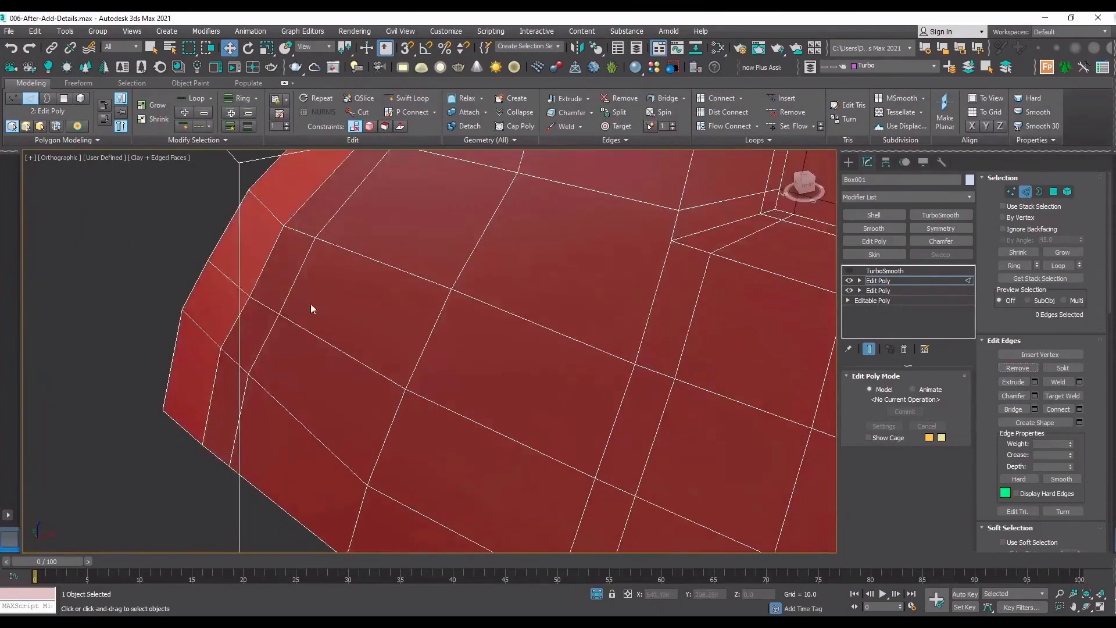
pyautogui.scroll(-5, 348, 229)
pyautogui.scroll(5, 413, 196)
pyautogui.press('2')
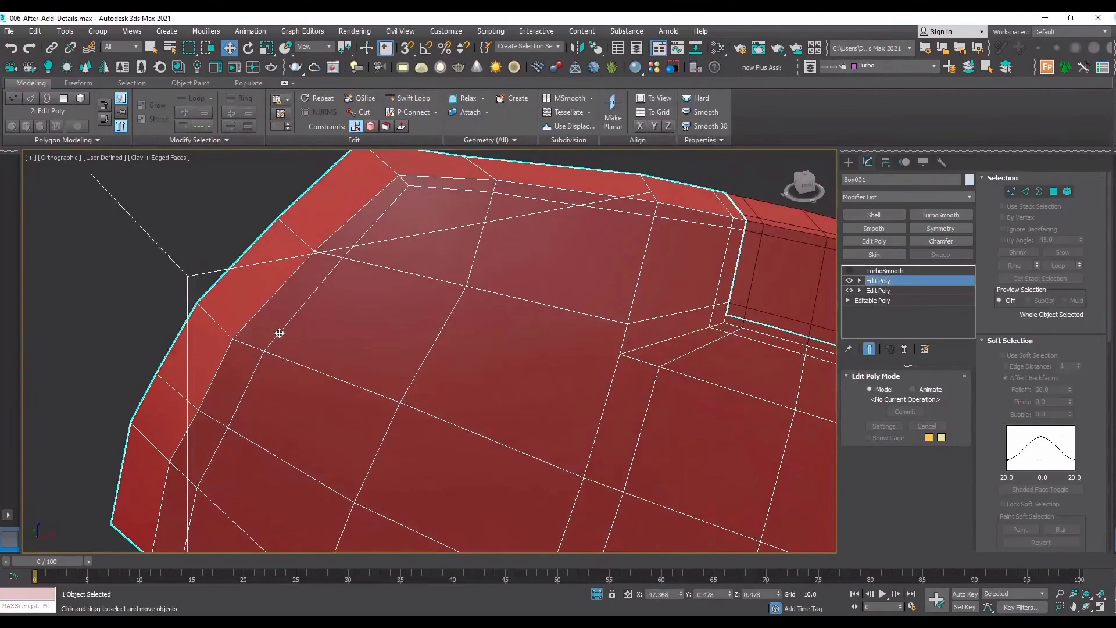
pyautogui.press('2')
pyautogui.click(279, 333)
pyautogui.keyDown('ctrl'); pyautogui.click(239, 403); pyautogui.keyUp('ctrl')
pyautogui.keyDown('ctrl'); pyautogui.click(209, 460); pyautogui.keyUp('ctrl')
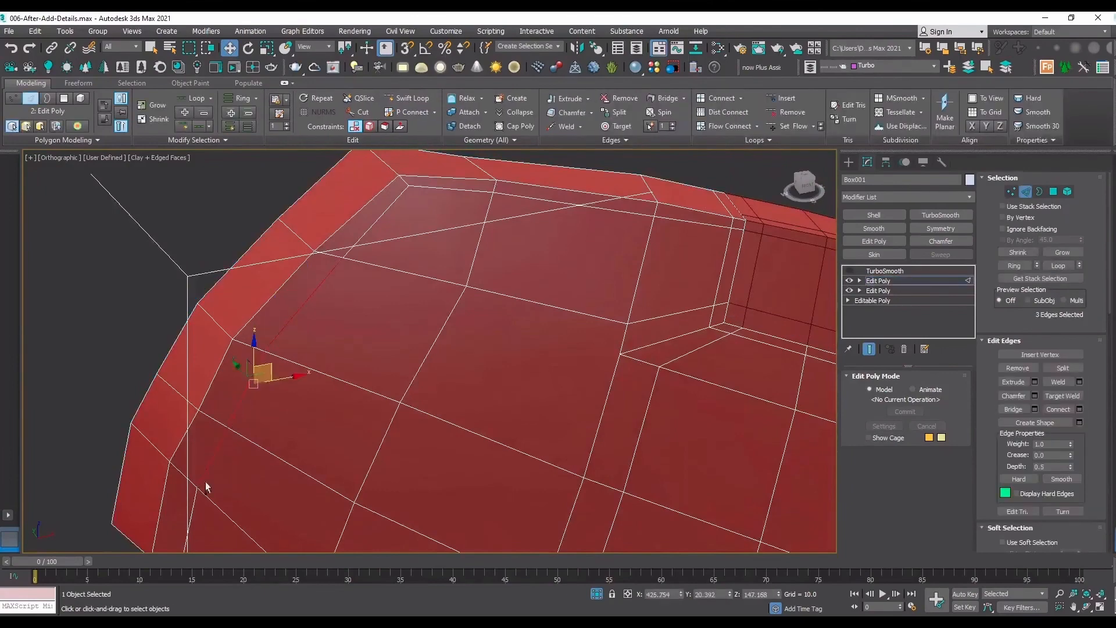
pyautogui.keyDown('ctrl'); pyautogui.click(208, 483); pyautogui.keyUp('ctrl')
pyautogui.press('F3')
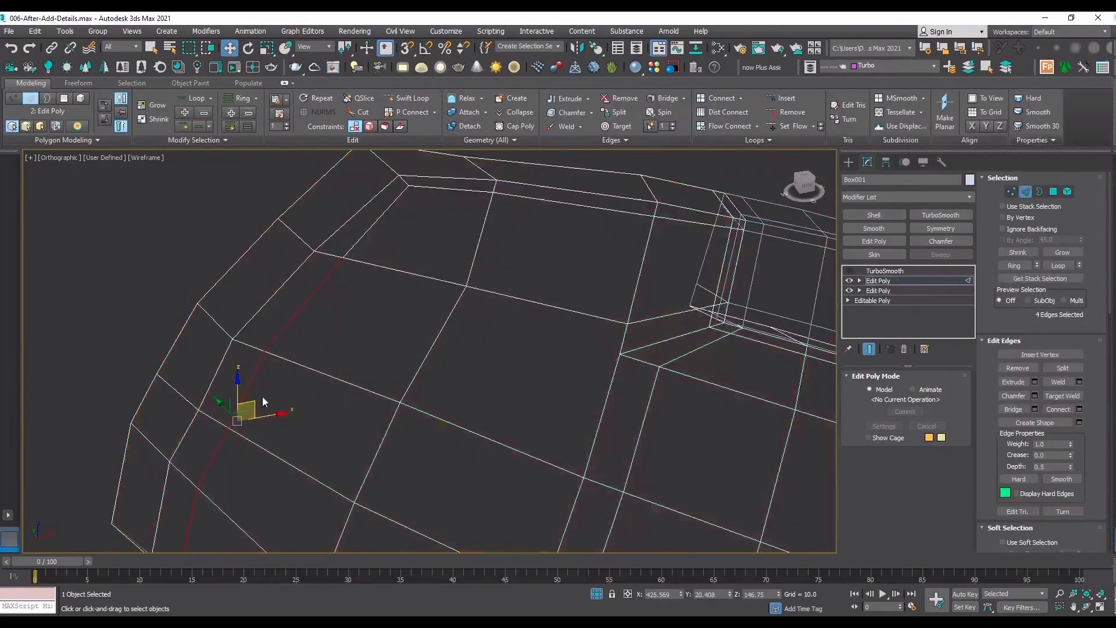
pyautogui.scroll(3, 211, 468)
pyautogui.scroll(3, 265, 425)
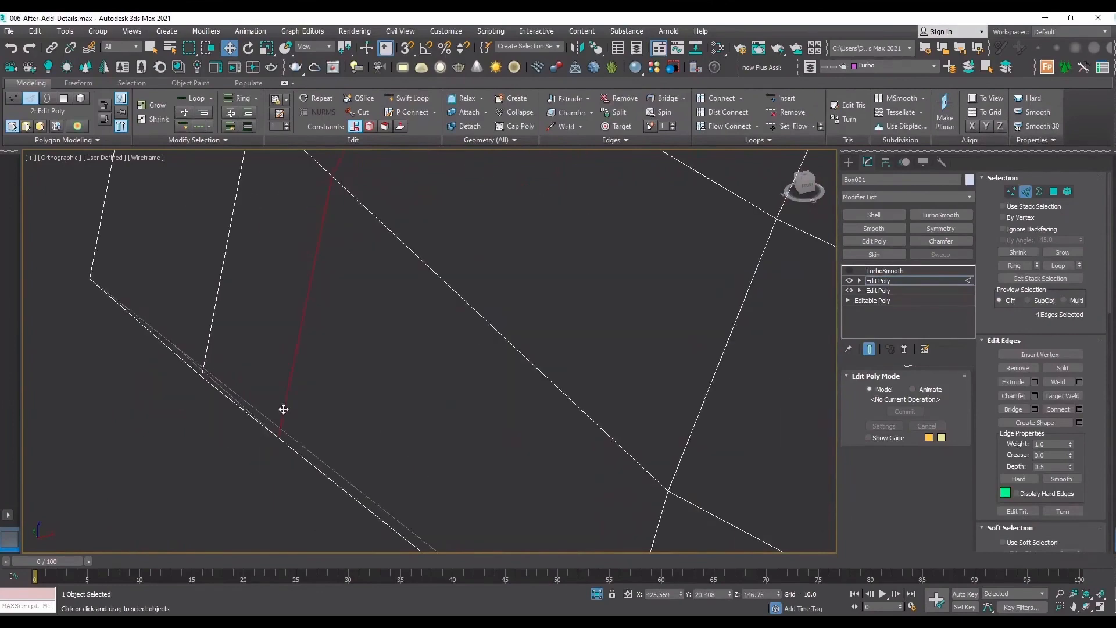
pyautogui.keyDown('ctrl'); pyautogui.click(283, 410); pyautogui.keyUp('ctrl')
pyautogui.scroll(-4, 274, 470)
pyautogui.keyDown('alt'); pyautogui.moveTo(387, 251); pyautogui.dragTo(387, 253); pyautogui.keyUp('alt')
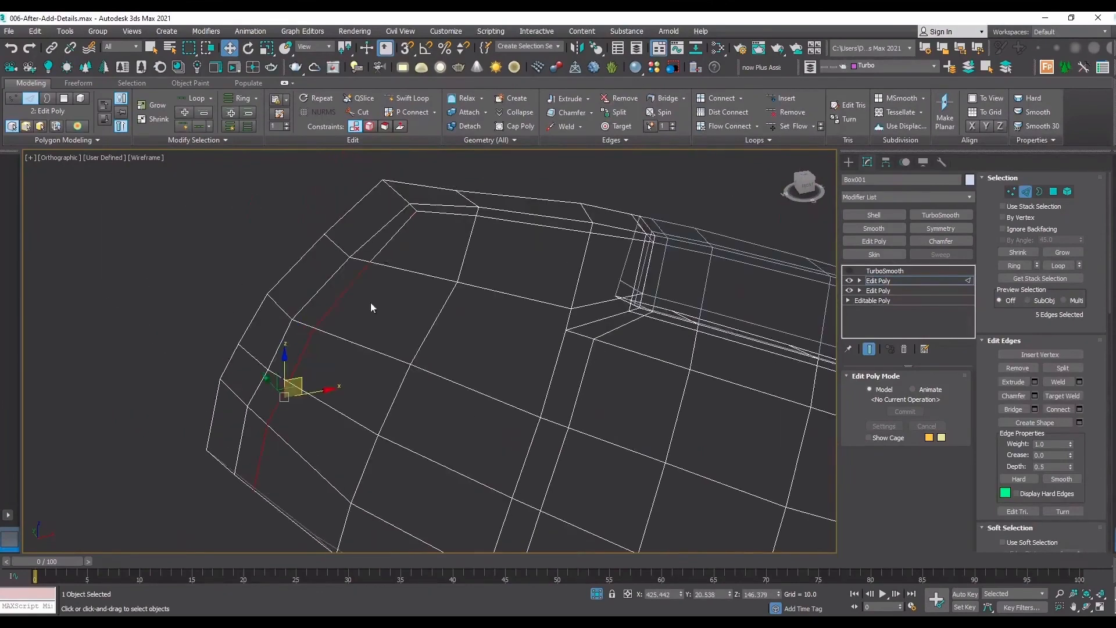
pyautogui.press('F3')
pyautogui.scroll(-10, 1095, 443)
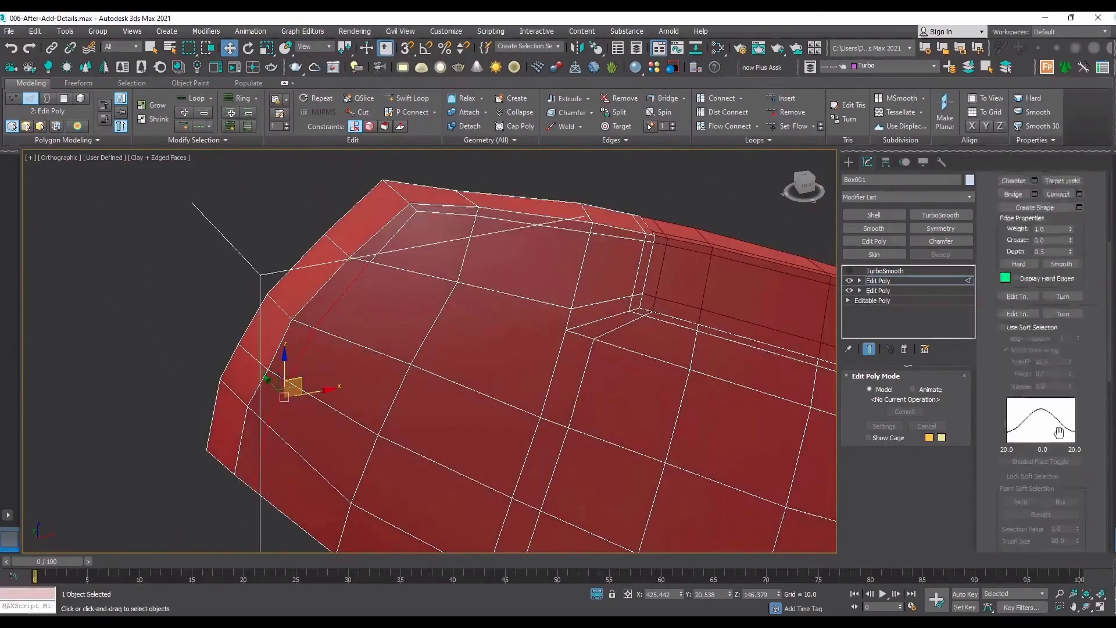
pyautogui.scroll(4, 268, 343)
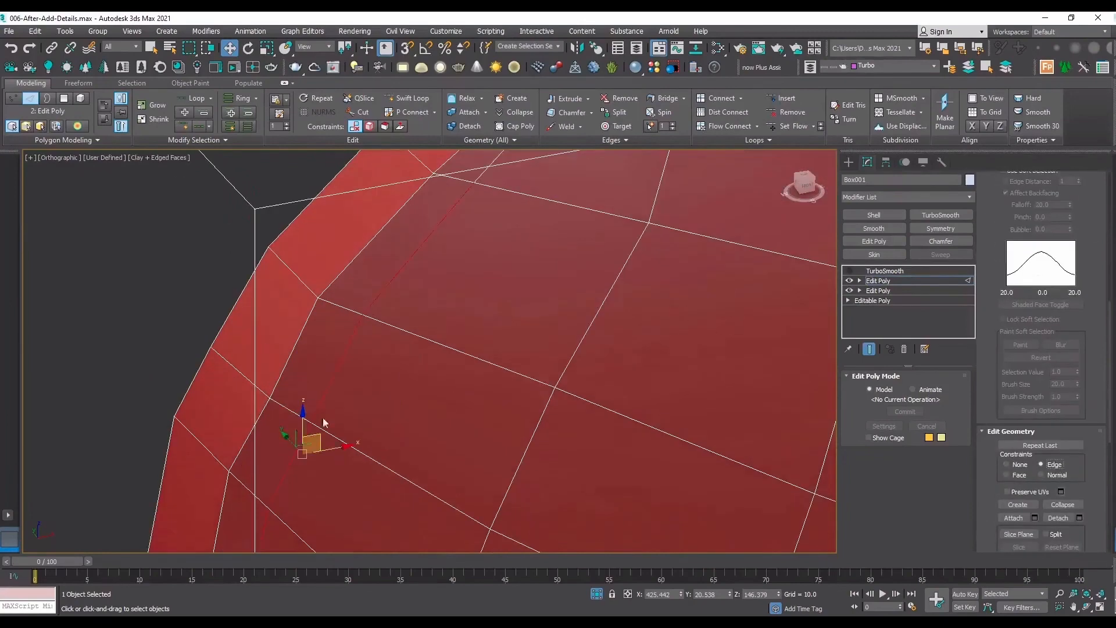
pyautogui.moveTo(333, 451); pyautogui.dragTo(308, 440)
pyautogui.scroll(-2, 309, 440)
pyautogui.moveTo(308, 439); pyautogui.dragTo(327, 291, button='middle')
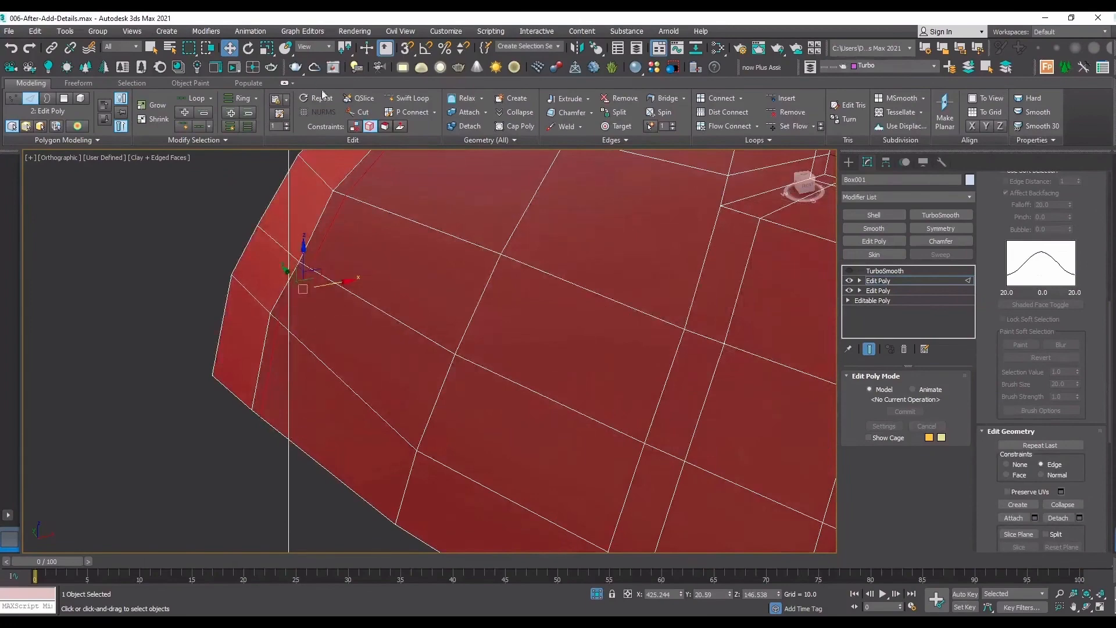
# Insert a SwiftLoop support loop close to the panel's lower border, starting from the rounded end.
pyautogui.click(405, 100)
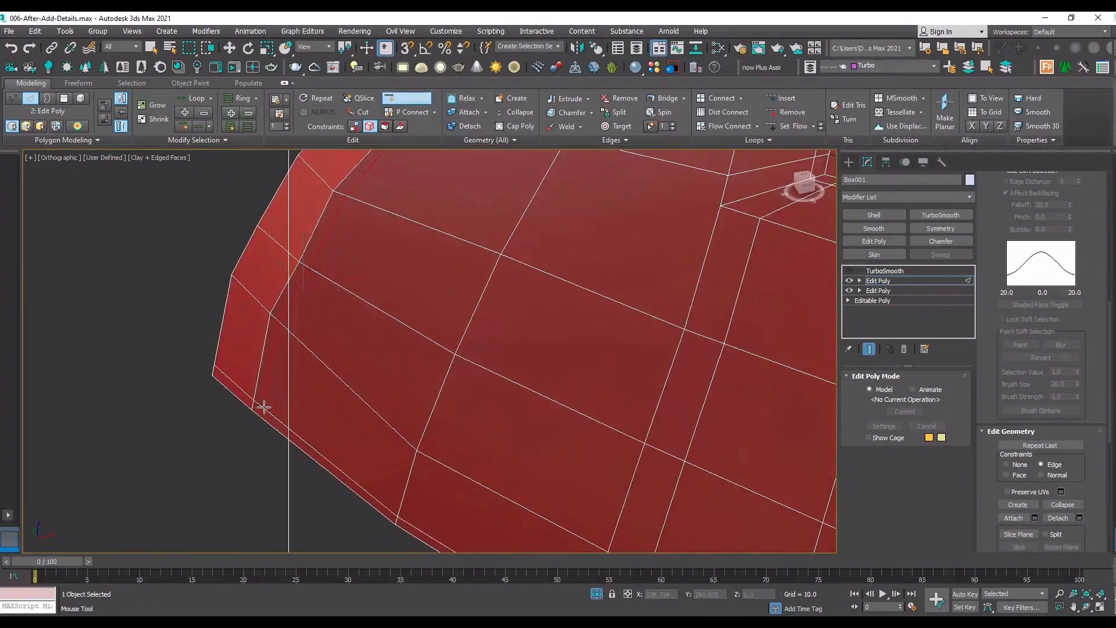
pyautogui.click(264, 406)
pyautogui.scroll(-6, 230, 465)
pyautogui.scroll(5, 279, 401)
pyautogui.scroll(-5, 205, 491)
pyautogui.moveTo(235, 506); pyautogui.dragTo(228, 364, button='middle')
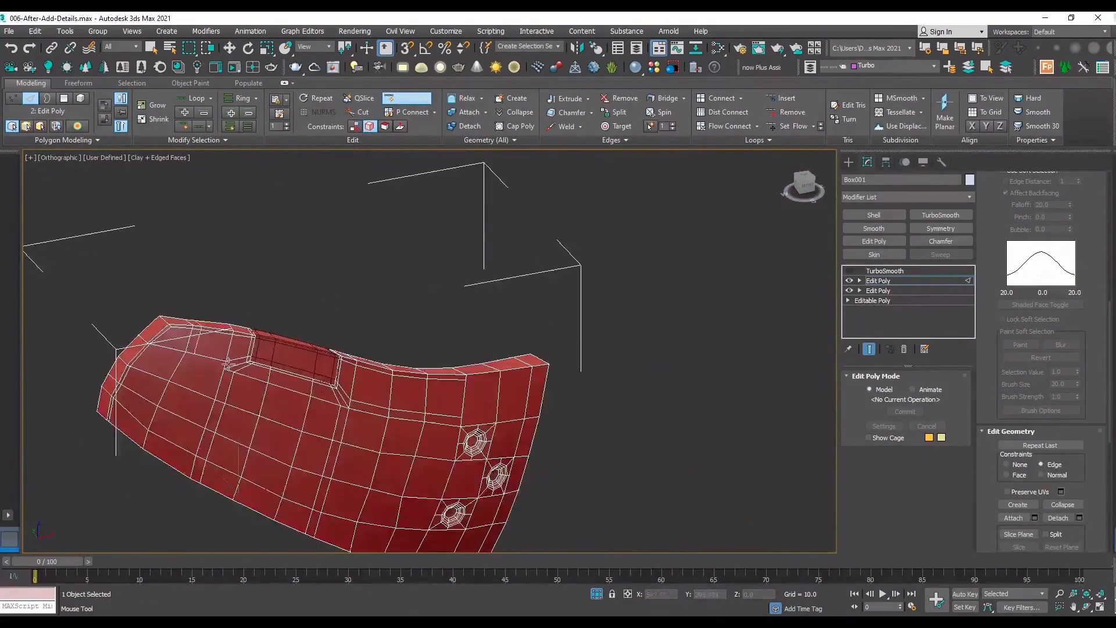
# Cut a vertex-snapped edge between the ends of the two support loops at the panel's far lower corner.
pyautogui.moveTo(361, 426); pyautogui.dragTo(238, 260, button='middle')
pyautogui.scroll(4, 263, 414)
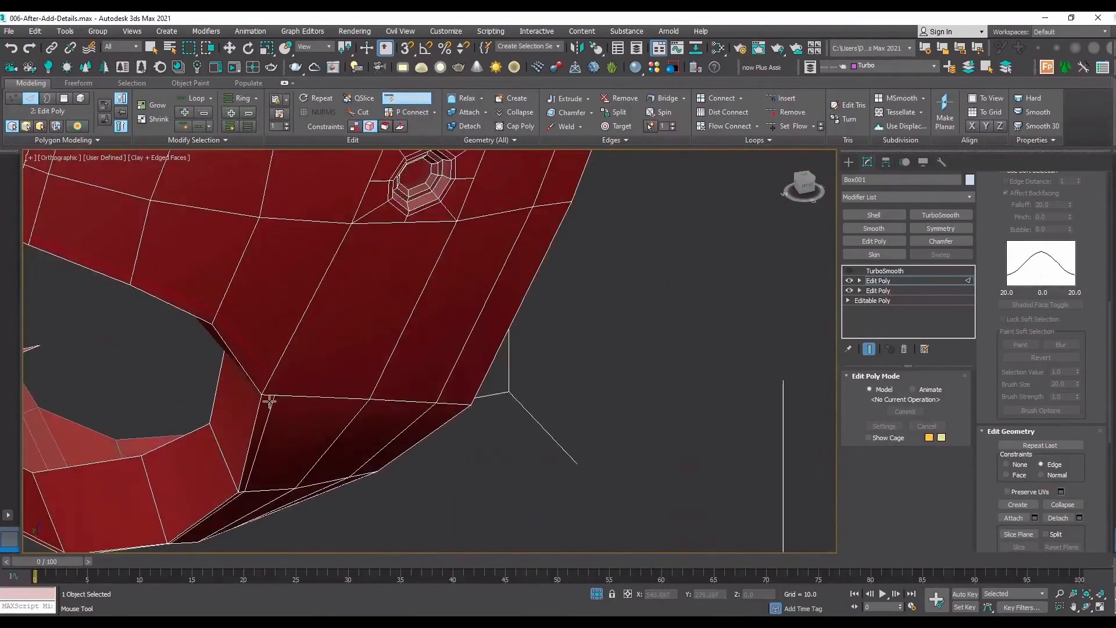
pyautogui.scroll(5, 273, 395)
pyautogui.press('1')
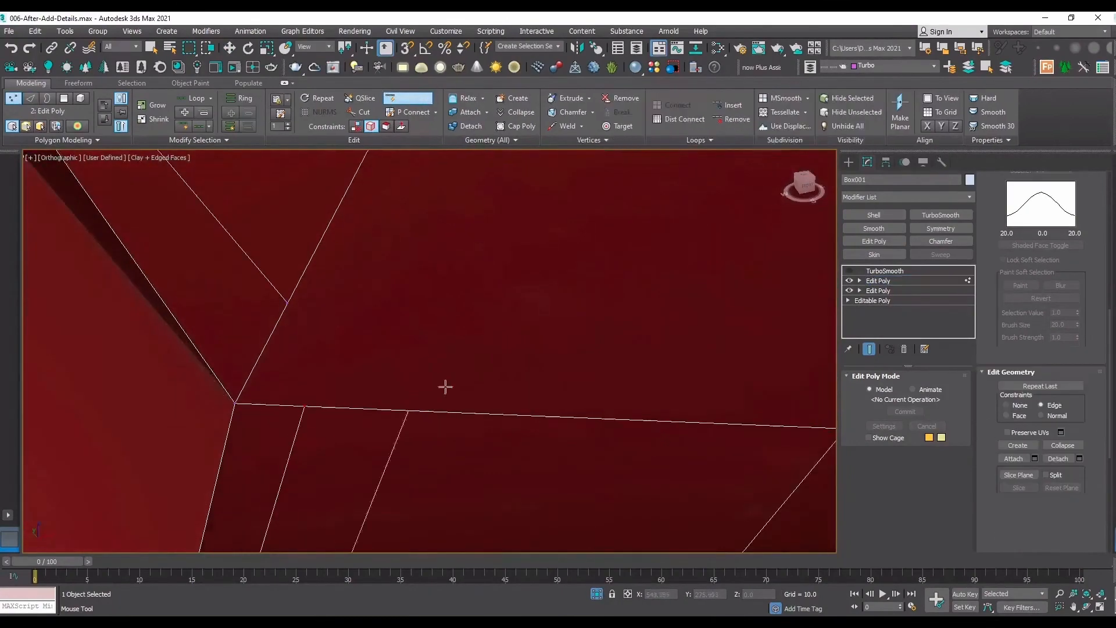
pyautogui.press('w')
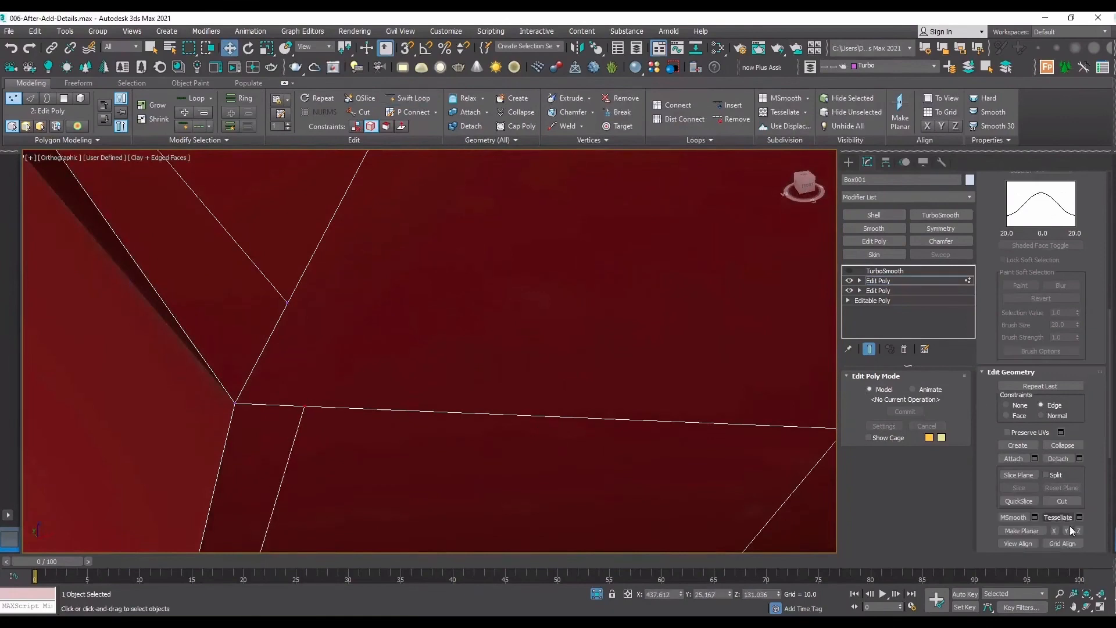
pyautogui.hotkey('alt', 'c')
pyautogui.press('s')
pyautogui.click(304, 406)
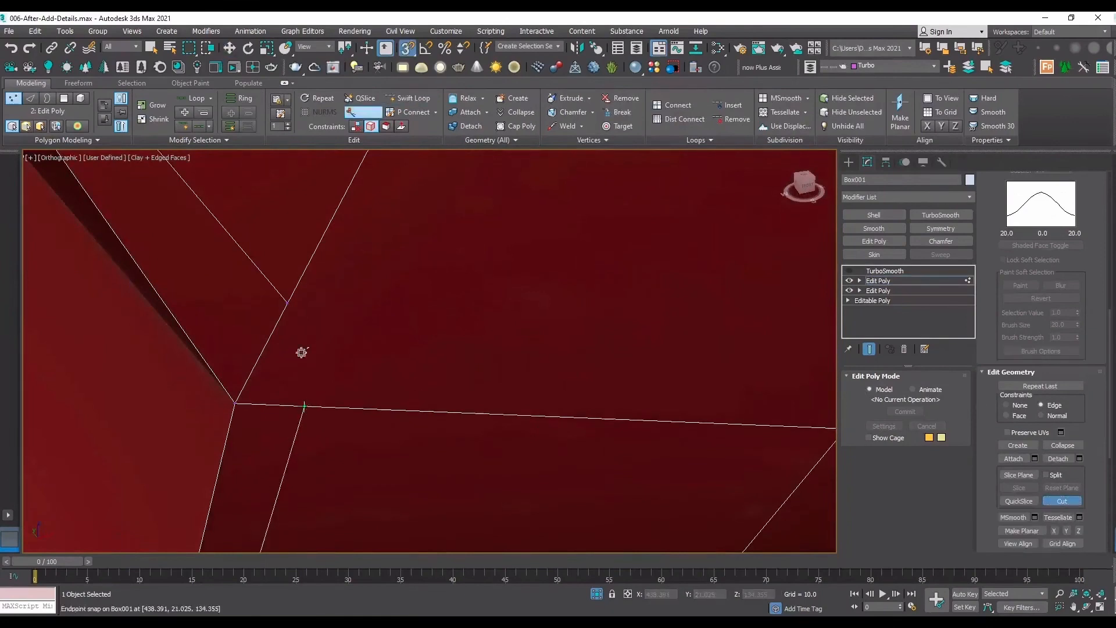
pyautogui.click(287, 302)
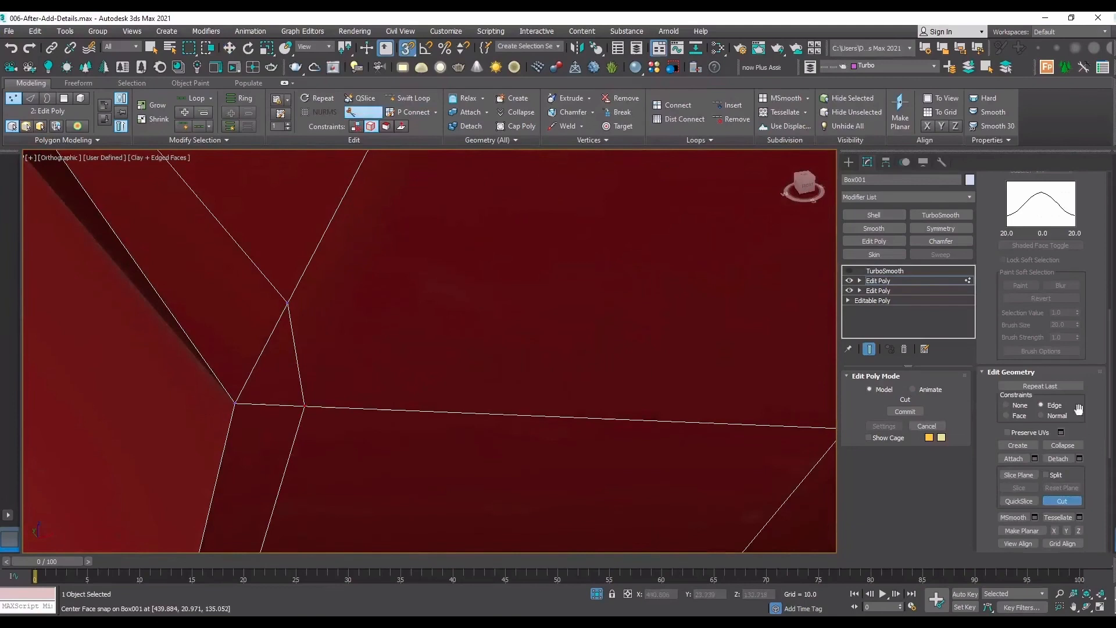
# Try to target-weld the support-loop vertices at the panel's far lower corner.
pyautogui.scroll(10, 1087, 347)
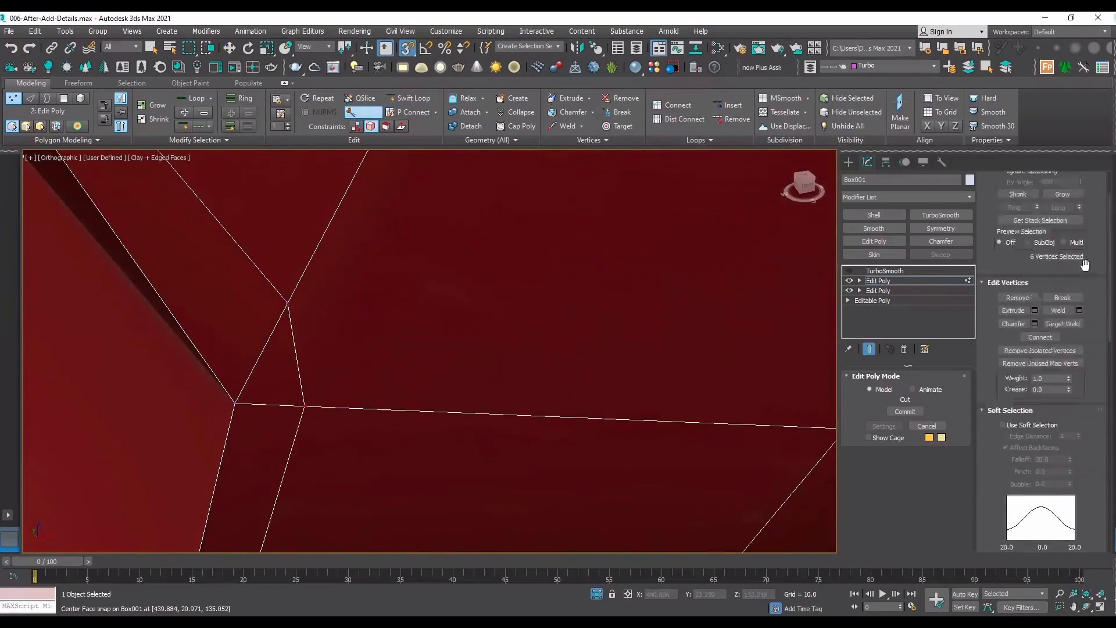
pyautogui.click(1059, 342)
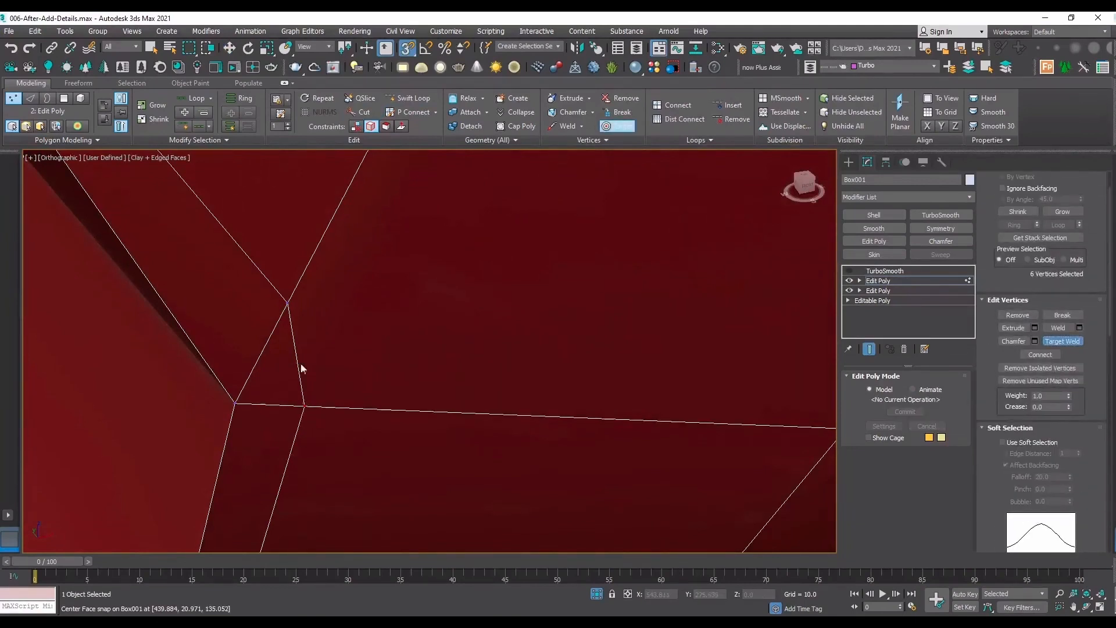
pyautogui.click(287, 301)
pyautogui.press('w')
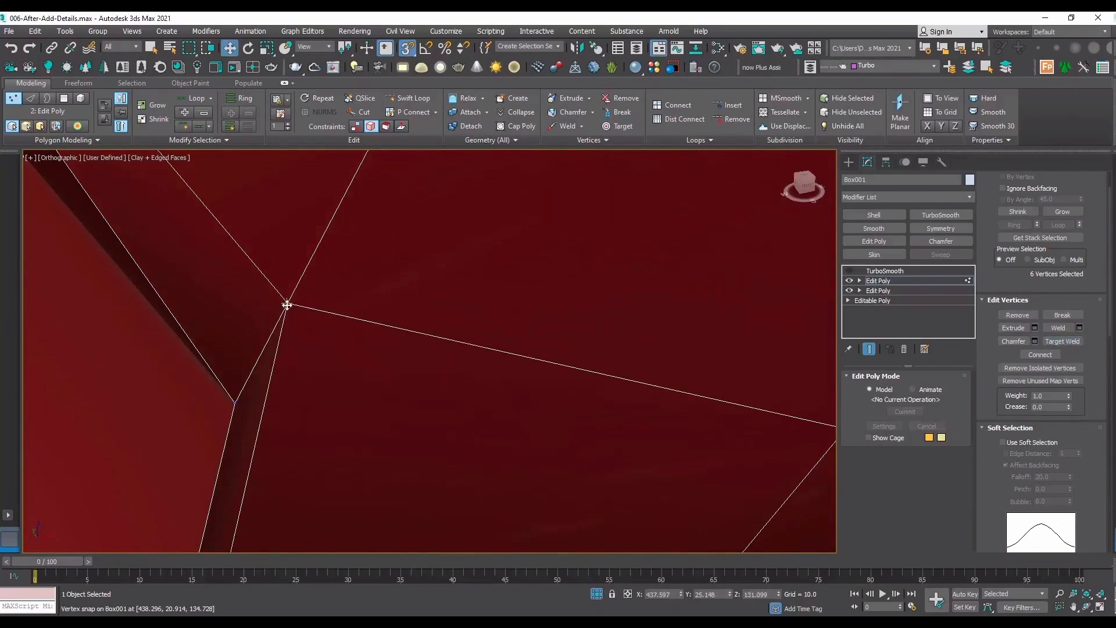
pyautogui.hotkey('ctrl', 'z')
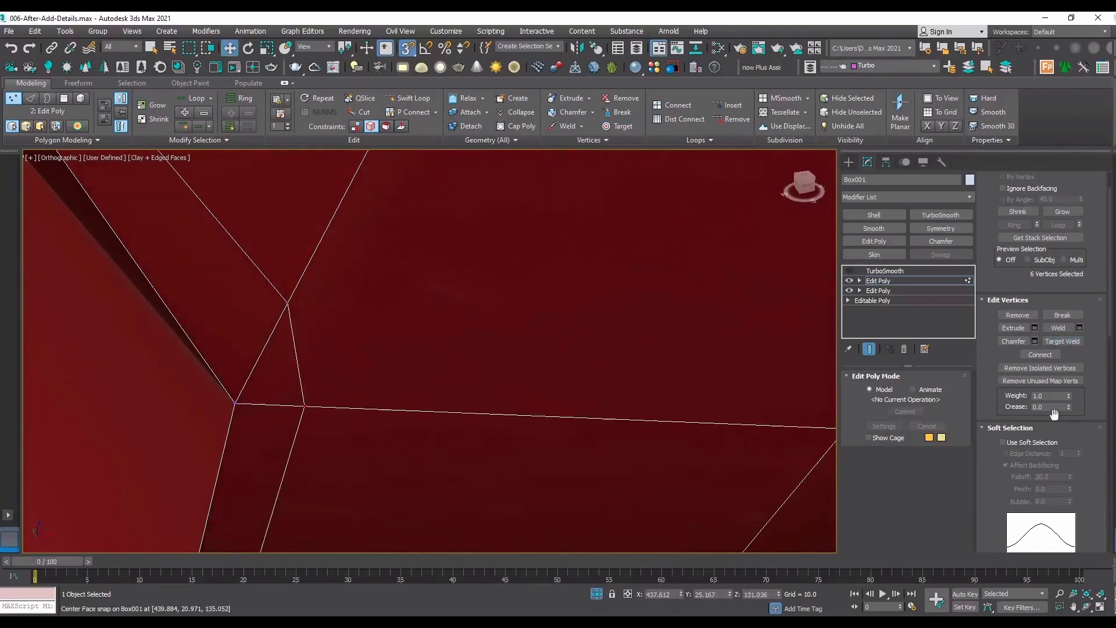
pyautogui.scroll(-10, 1047, 465)
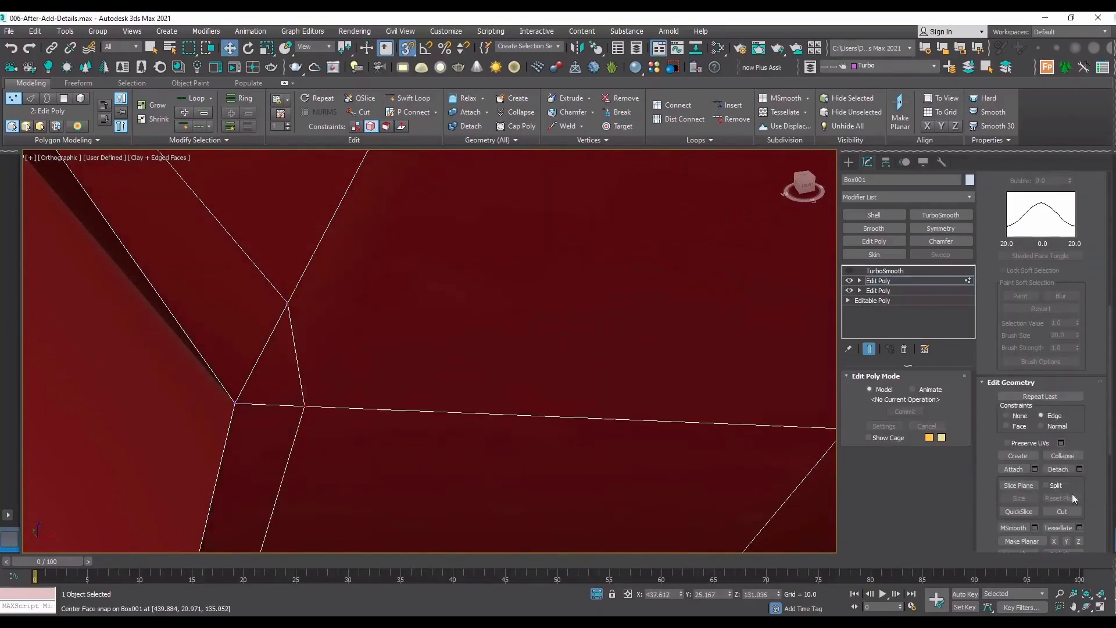
pyautogui.click(1064, 511)
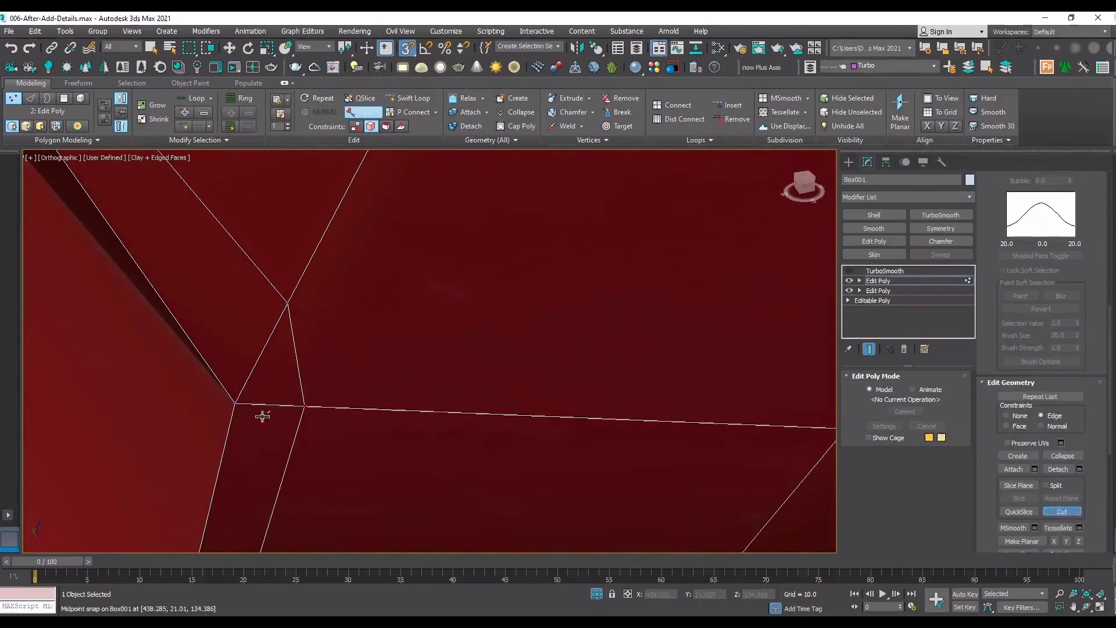
pyautogui.click(235, 402)
pyautogui.rightClick(304, 386)
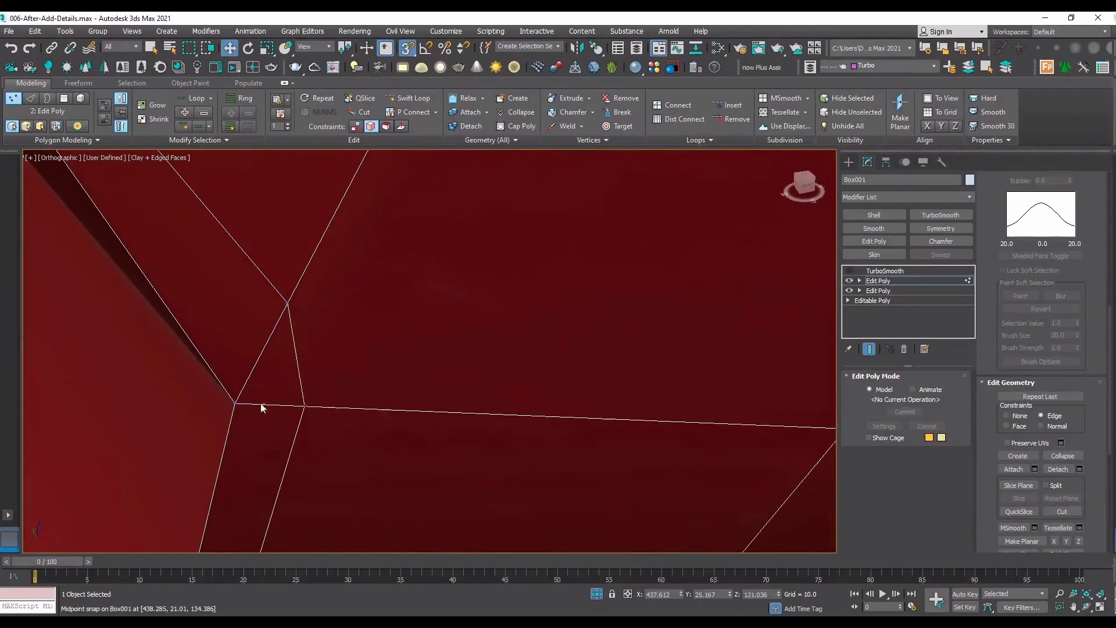
# Cut an edge from the panel's corner vertex to about the middle of the short edge joining the two support-loop ends.
pyautogui.scroll(3, 262, 399)
pyautogui.click(1061, 511)
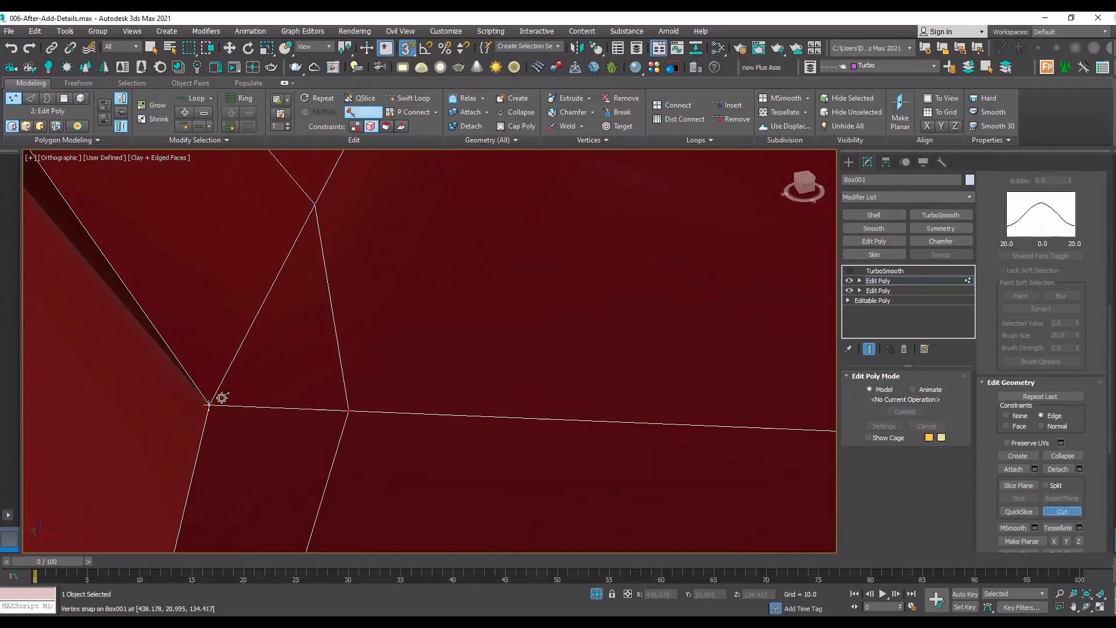
pyautogui.click(209, 403)
pyautogui.click(332, 304)
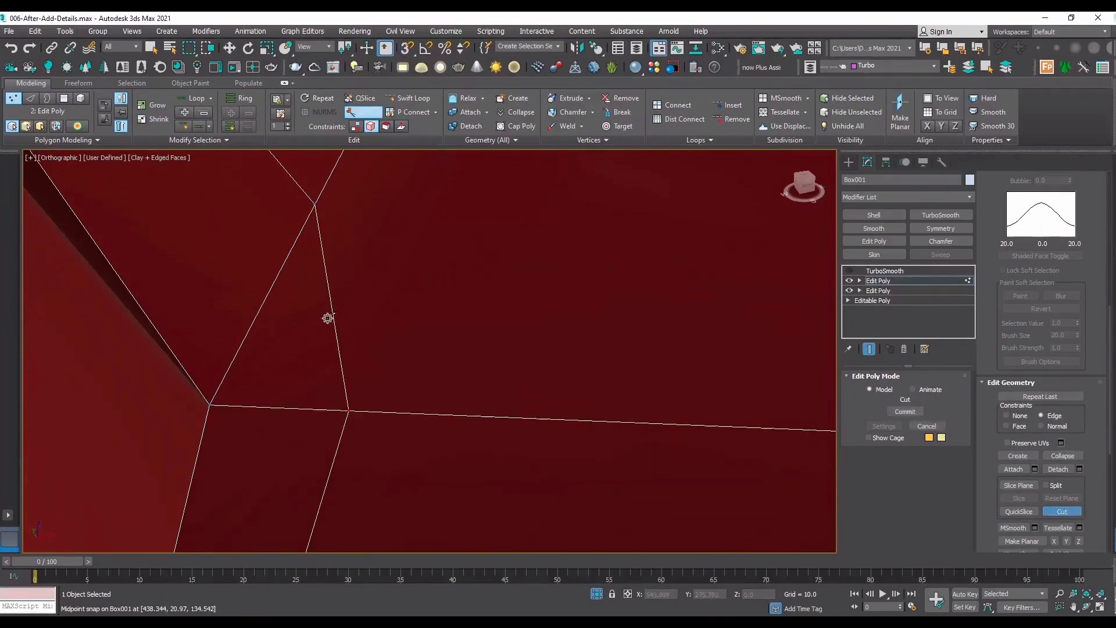
pyautogui.click(209, 406)
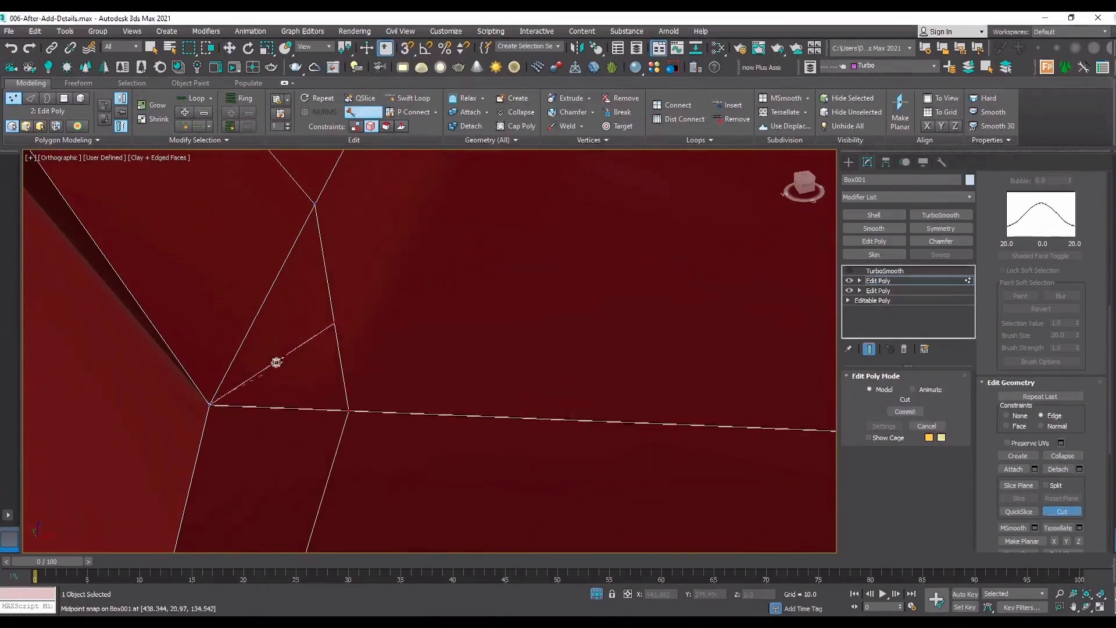
pyautogui.rightClick(374, 411)
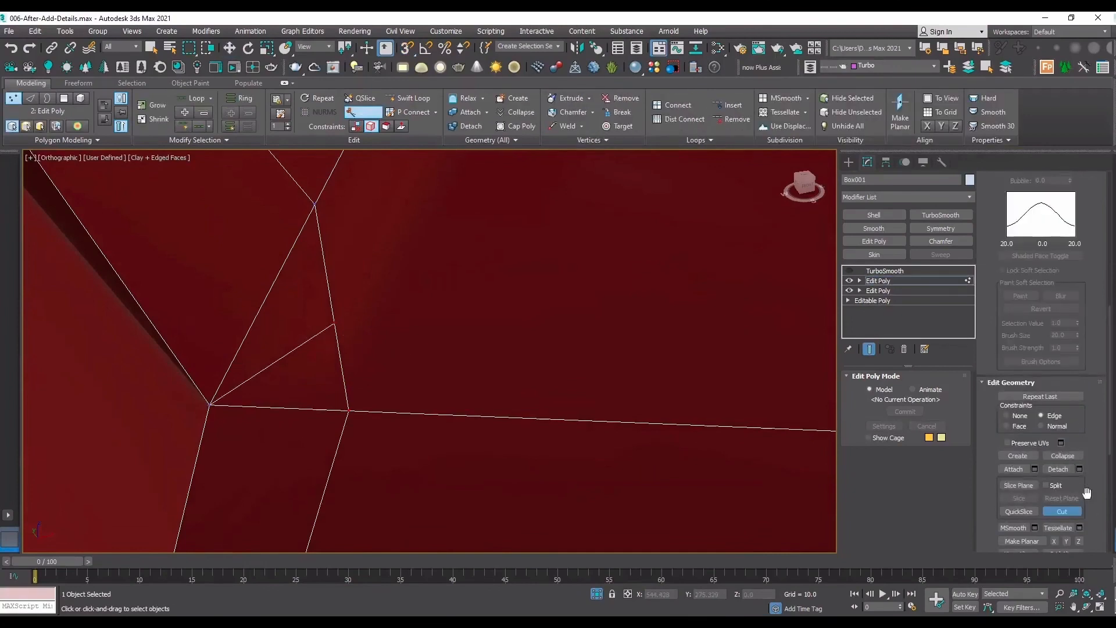
# Target-weld the support-loop end vertices at the far lower corner onto the newly cut vertex.
pyautogui.scroll(5, 1092, 494)
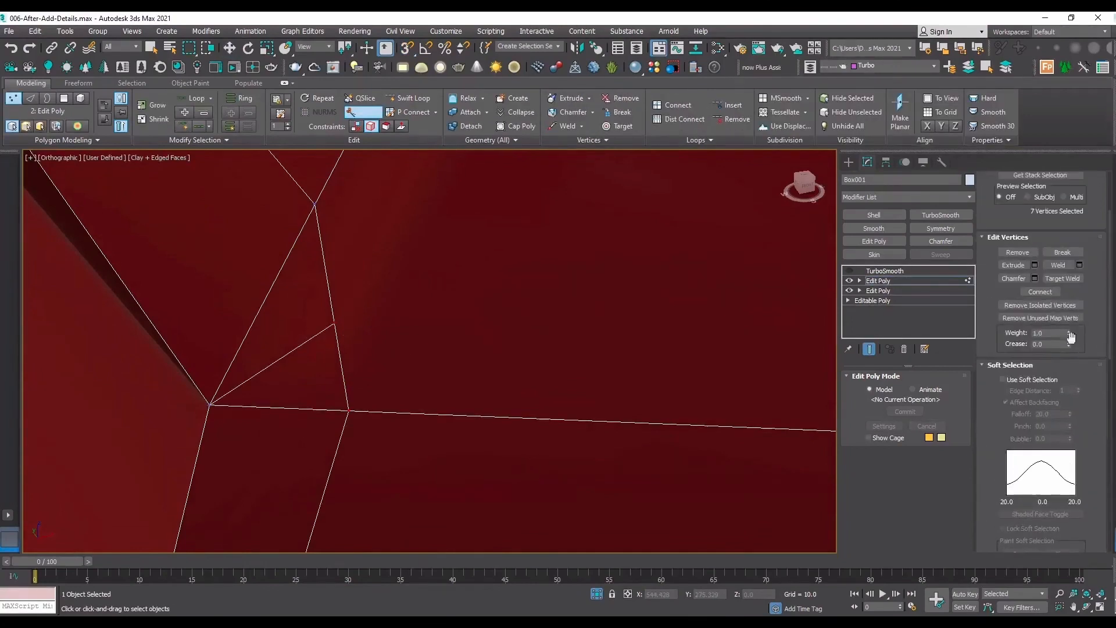
pyautogui.click(1063, 278)
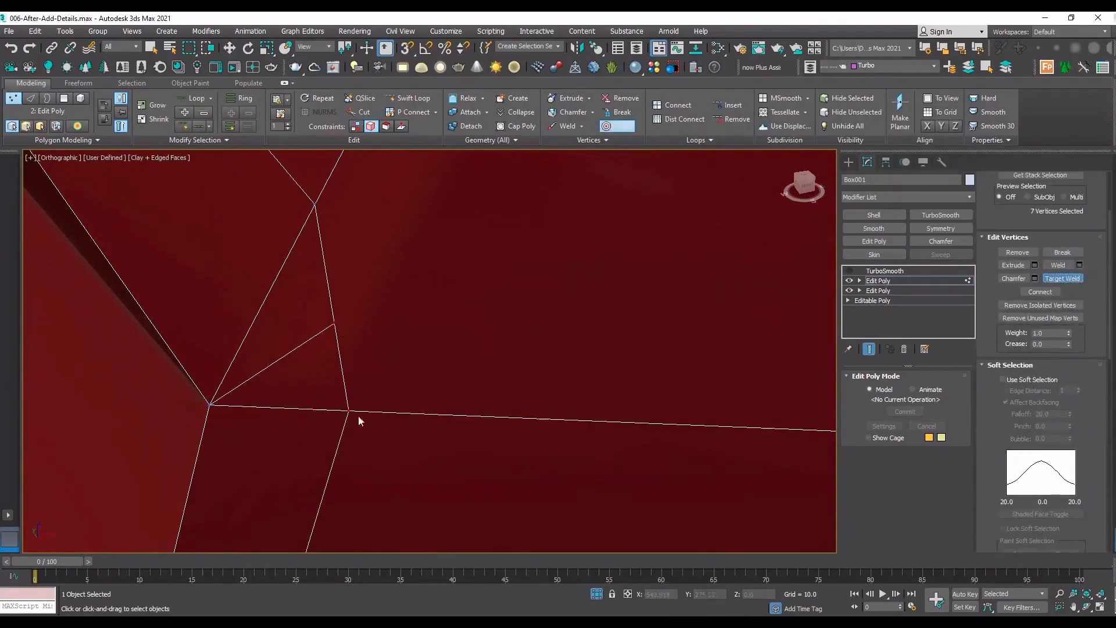
pyautogui.click(335, 323)
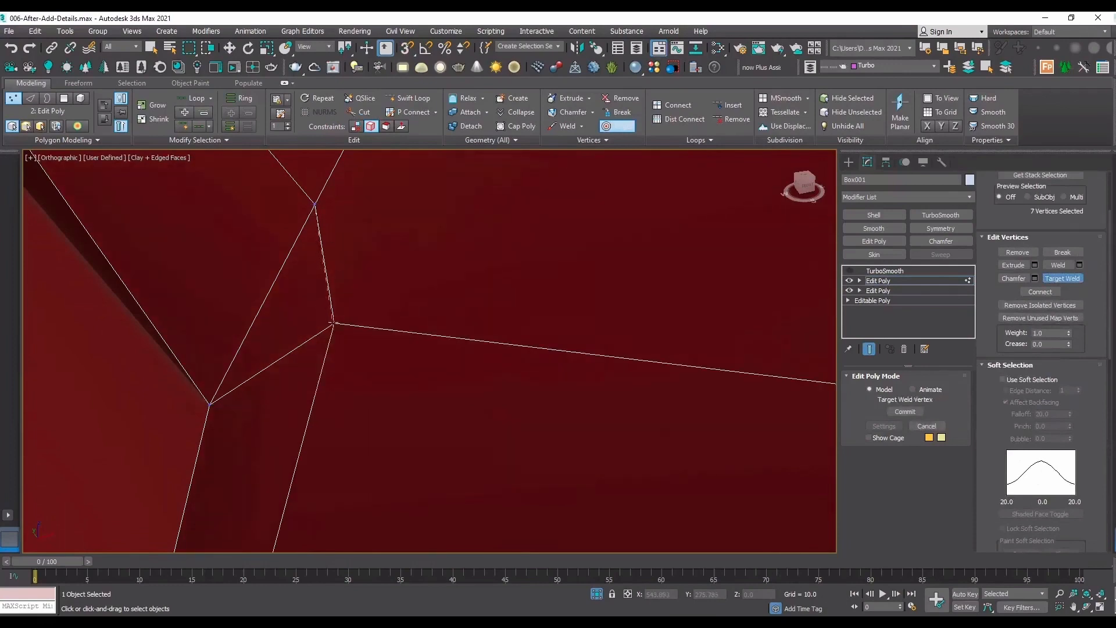
# Insert a SwiftLoop support loop close to the panel's outer border beside the three holes, starting from its lower end.
pyautogui.scroll(-6, 334, 323)
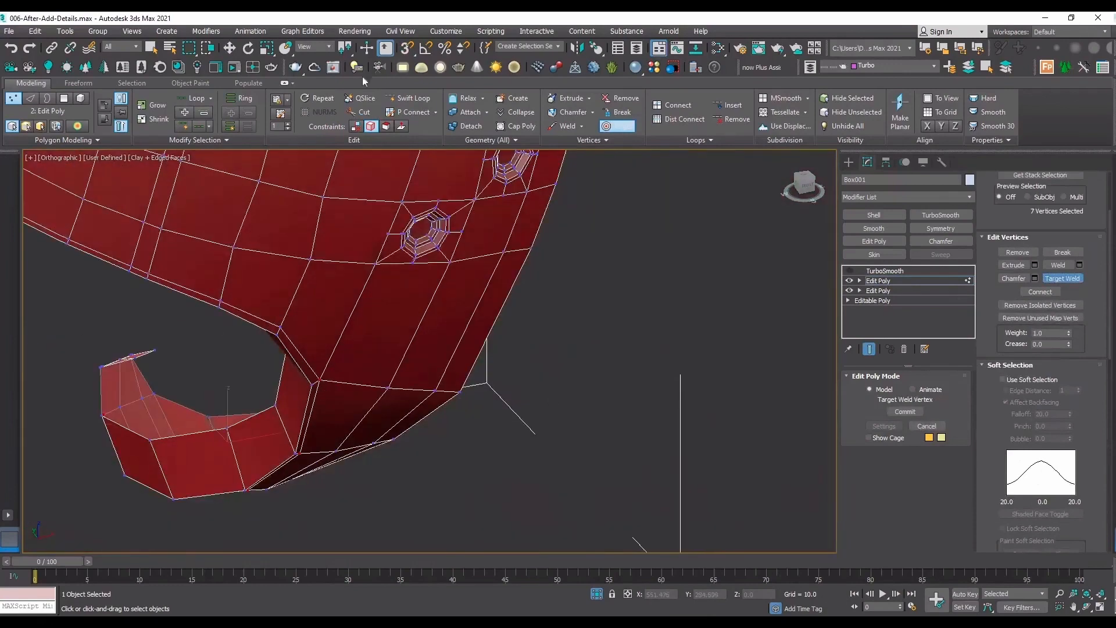
pyautogui.click(406, 97)
pyautogui.scroll(5, 465, 366)
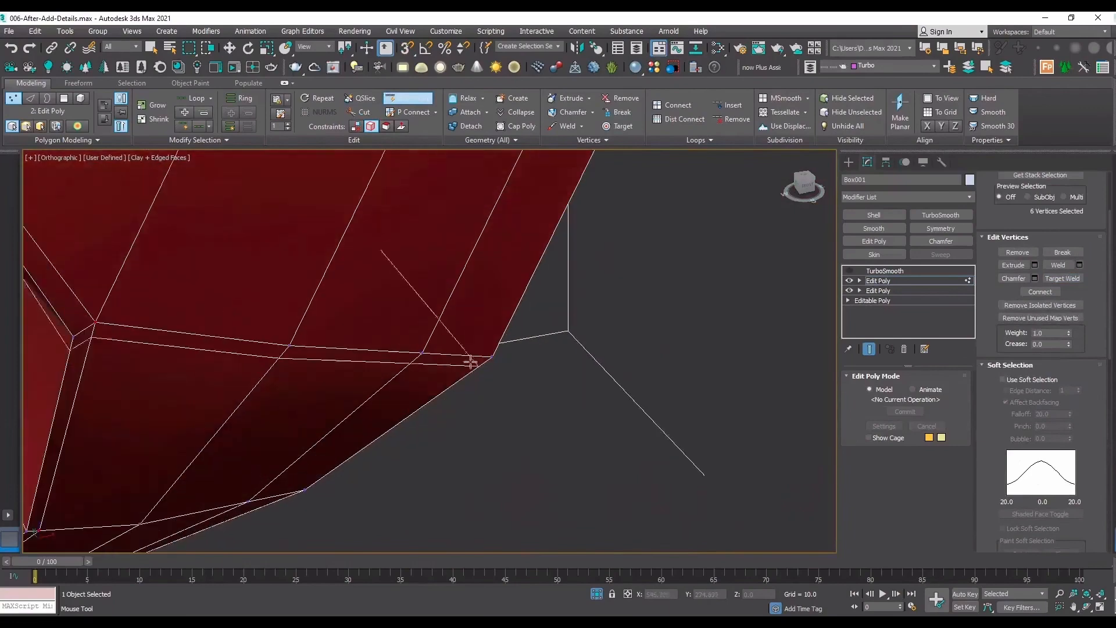
pyautogui.click(484, 355)
pyautogui.press('2')
pyautogui.scroll(-5, 445, 384)
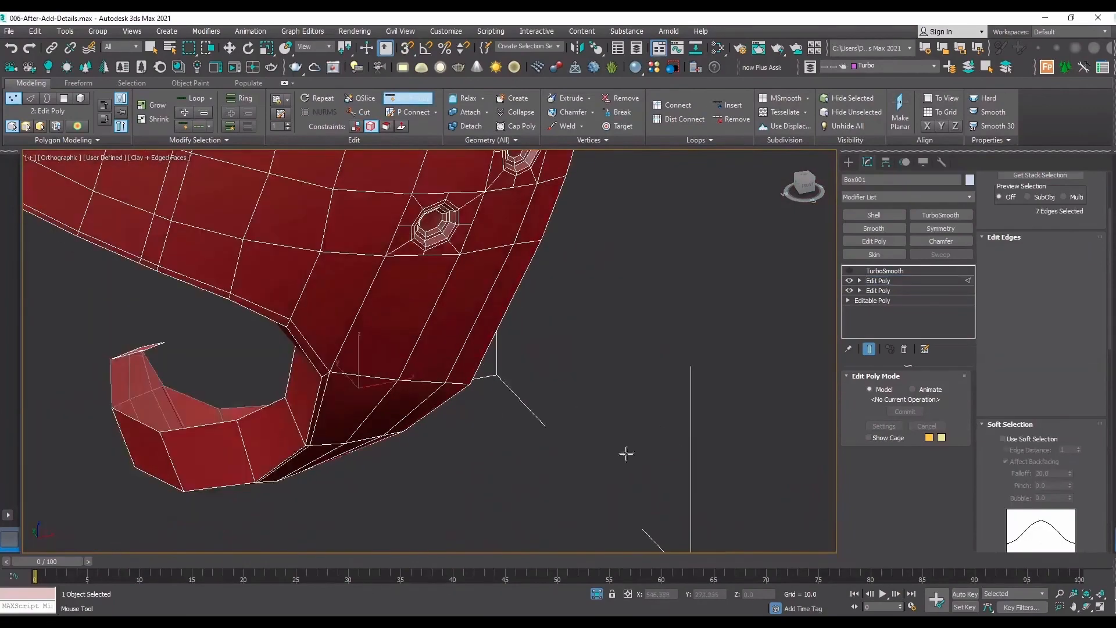
# Insert SwiftLoop support segments close to the outer border's upper section and along the upper border near the same corner.
pyautogui.moveTo(541, 314); pyautogui.dragTo(404, 546, button='middle')
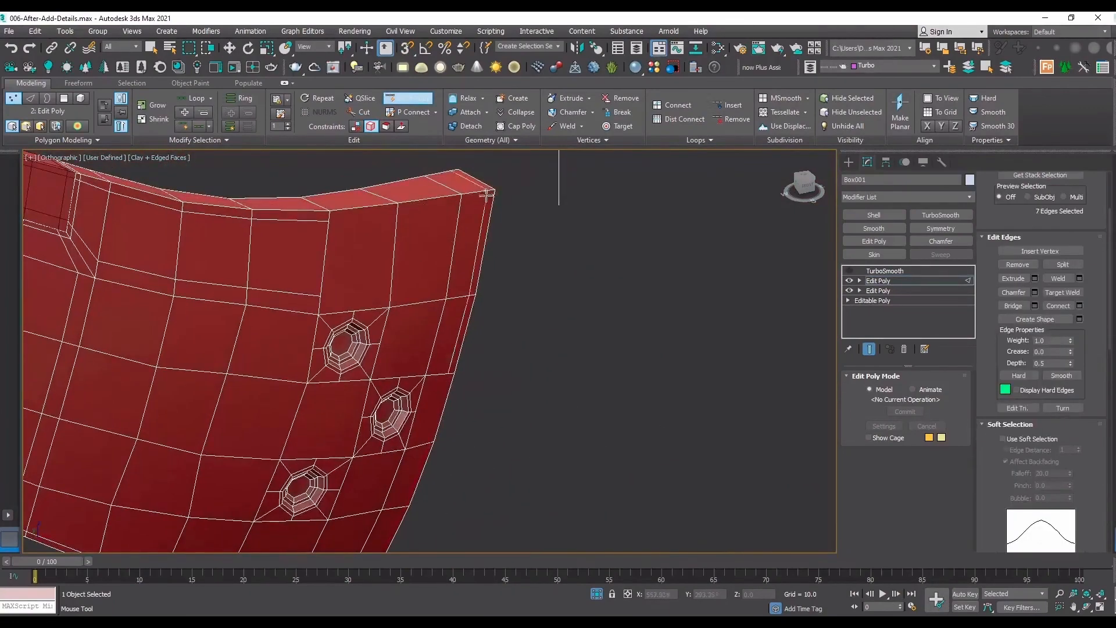
pyautogui.click(491, 190)
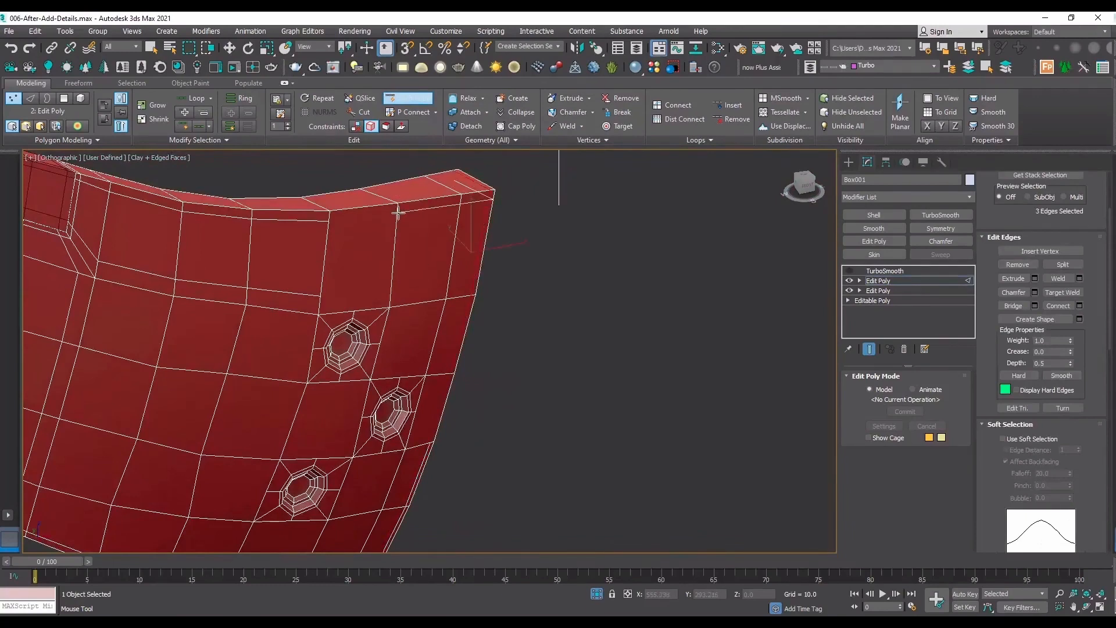
pyautogui.click(398, 213)
pyautogui.press('w')
# Connect the two facing end vertices of the upper border's support loop to close its gap.
pyautogui.press('1')
pyautogui.click(397, 213)
pyautogui.keyDown('ctrl'); pyautogui.click(328, 221); pyautogui.keyUp('ctrl')
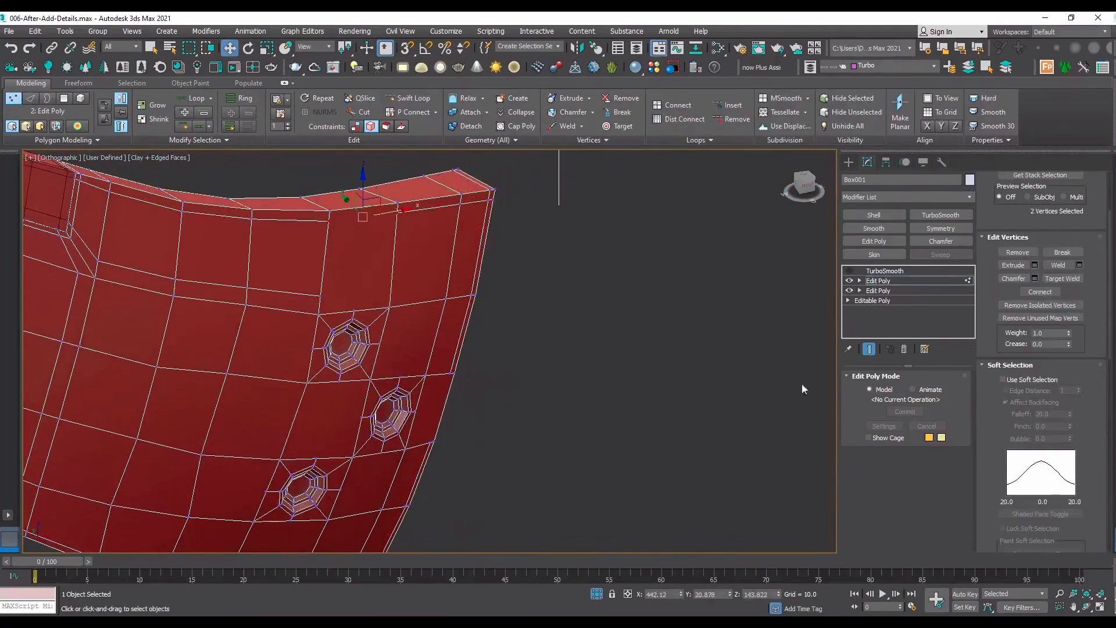
# Connect the two end vertices of the outer border's support loop beside the middle hole to close its gap.
pyautogui.click(430, 443)
pyautogui.keyDown('ctrl'); pyautogui.click(449, 373); pyautogui.keyUp('ctrl')
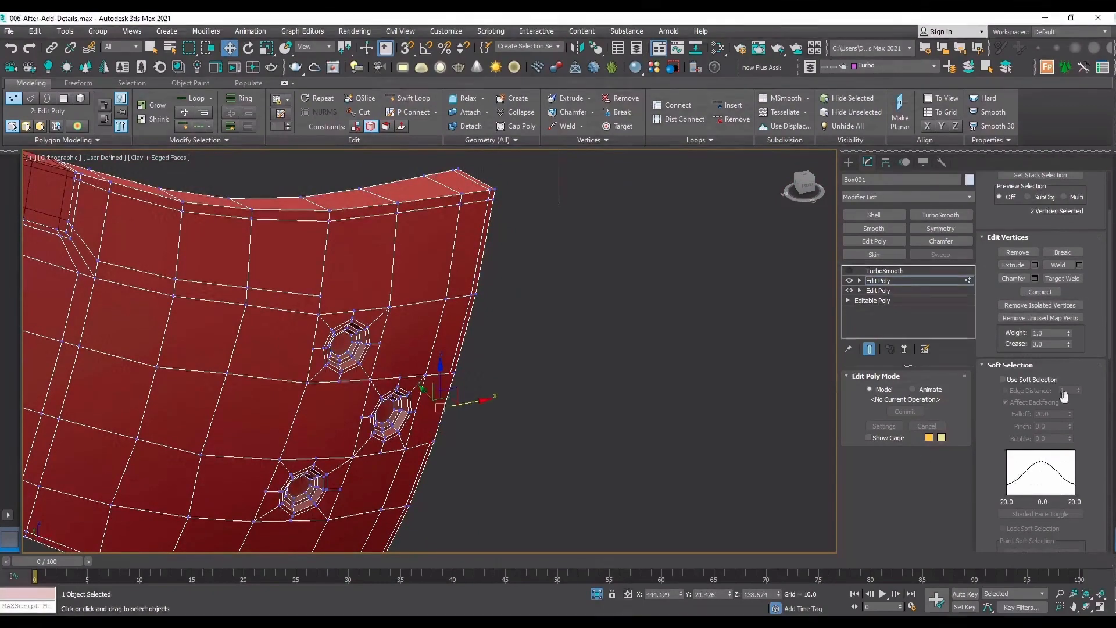
pyautogui.click(1041, 292)
# Insert a SwiftLoop support loop along the curved hook's side face, close to its lower border.
pyautogui.scroll(-2, 459, 357)
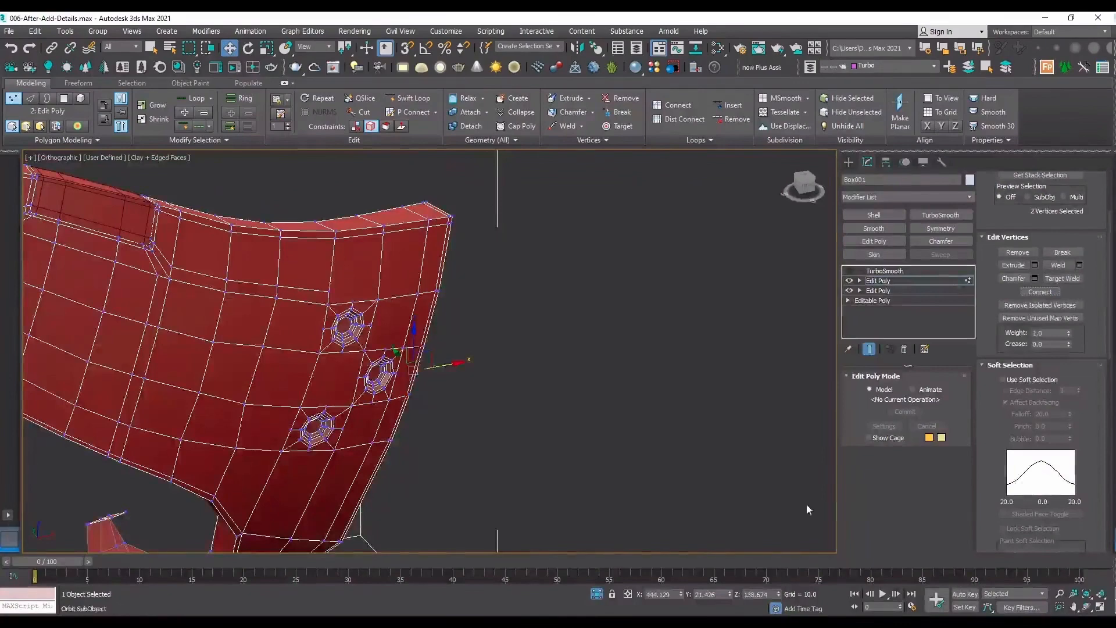
pyautogui.click(1086, 606)
pyautogui.moveTo(462, 356); pyautogui.dragTo(399, 308)
pyautogui.moveTo(446, 535); pyautogui.dragTo(416, 320, button='middle')
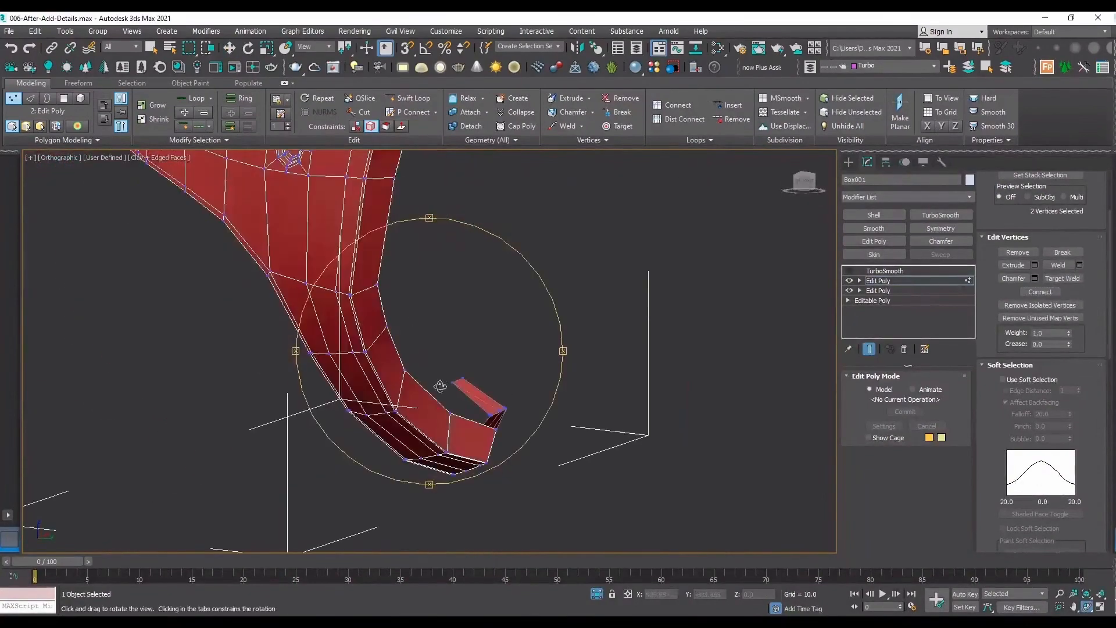
pyautogui.moveTo(440, 386); pyautogui.dragTo(539, 351)
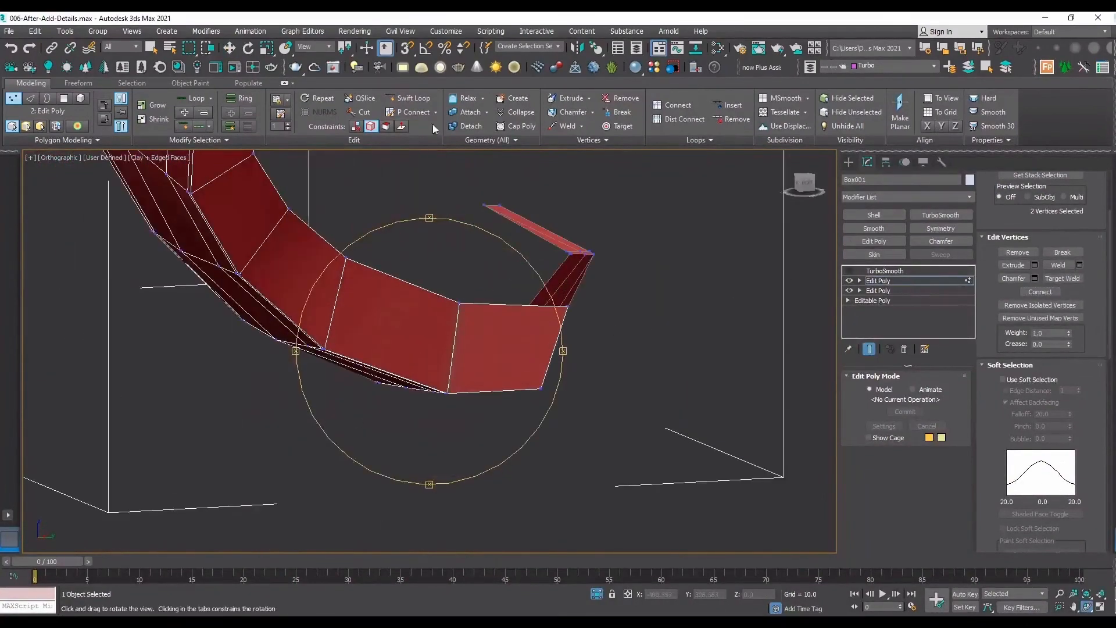
pyautogui.click(408, 98)
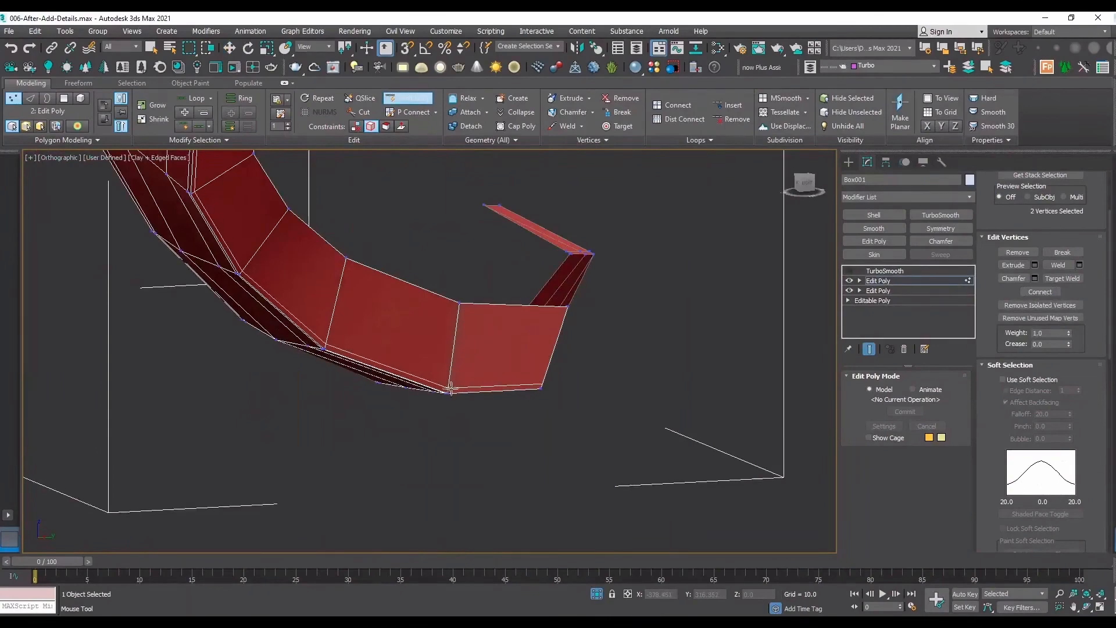
# Turn on the panel's TurboSmooth, hide the edged faces, and inspect the smoothed panel together with its detached piece.
pyautogui.click(885, 271)
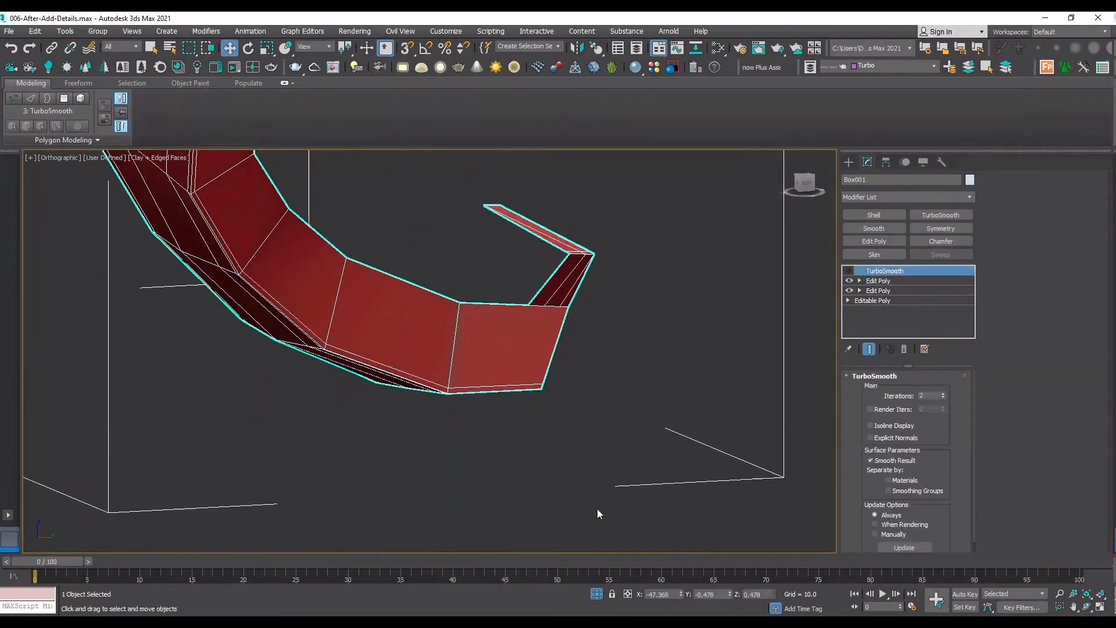
pyautogui.keyDown('alt'); pyautogui.moveTo(598, 511); pyautogui.dragTo(731, 440, button='middle'); pyautogui.keyUp('alt')
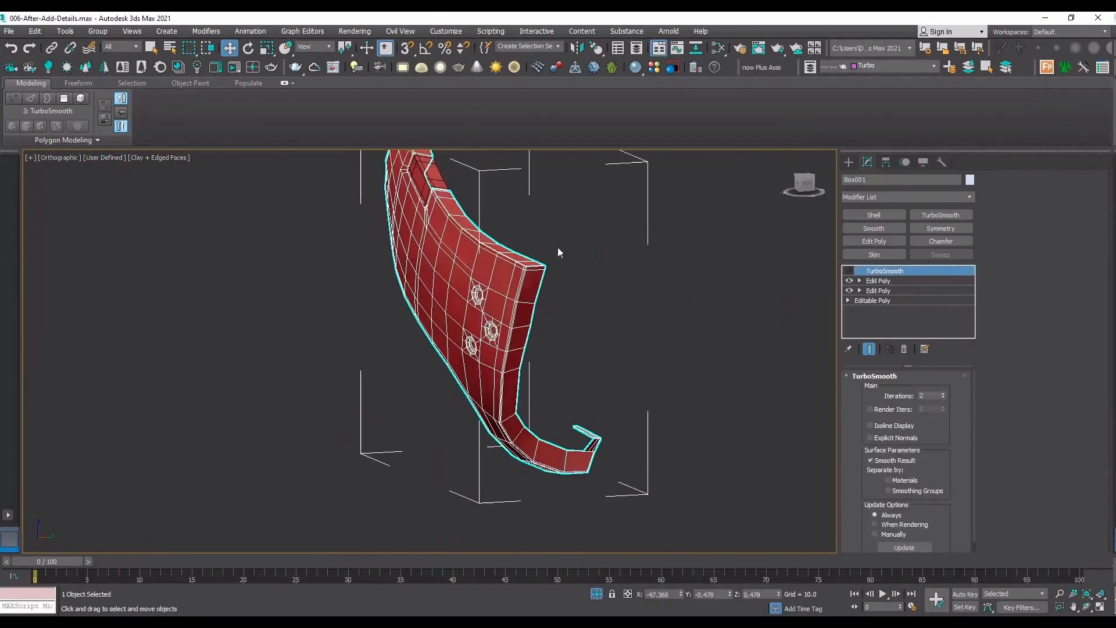
pyautogui.click(1087, 606)
pyautogui.moveTo(480, 341); pyautogui.dragTo(508, 208)
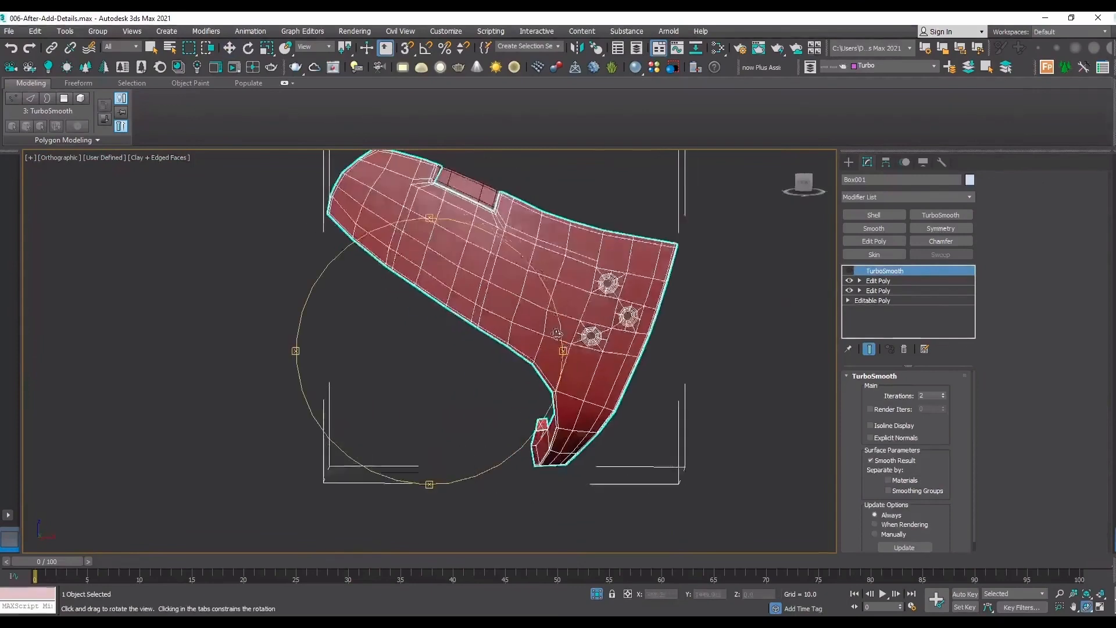
pyautogui.click(849, 271)
pyautogui.press('F4')
pyautogui.moveTo(373, 331); pyautogui.dragTo(407, 341)
pyautogui.press('w')
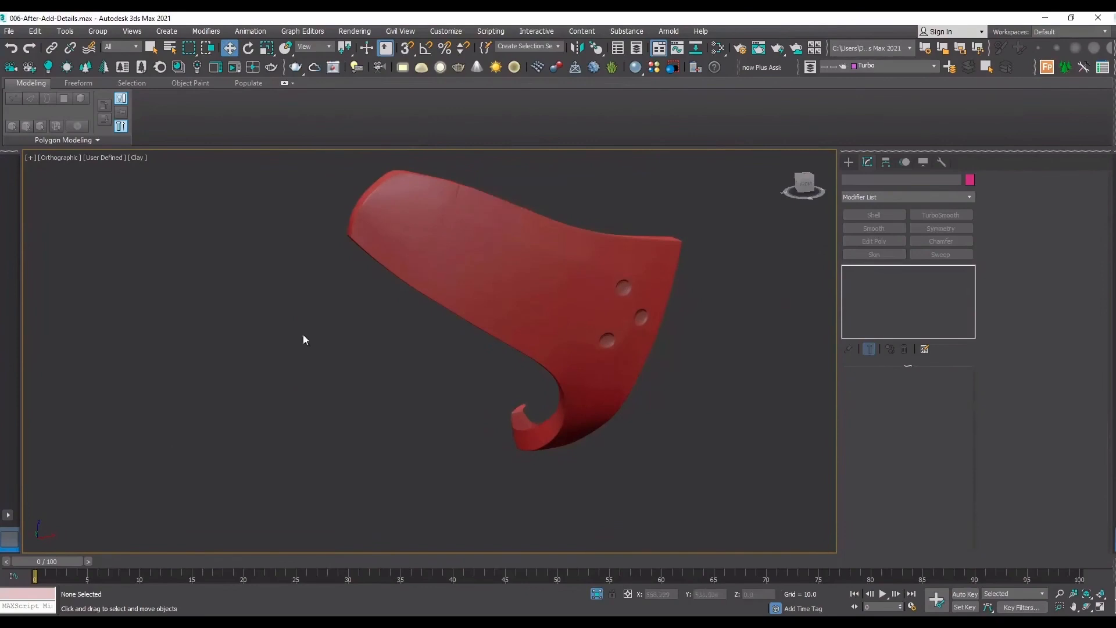
pyautogui.click(454, 192)
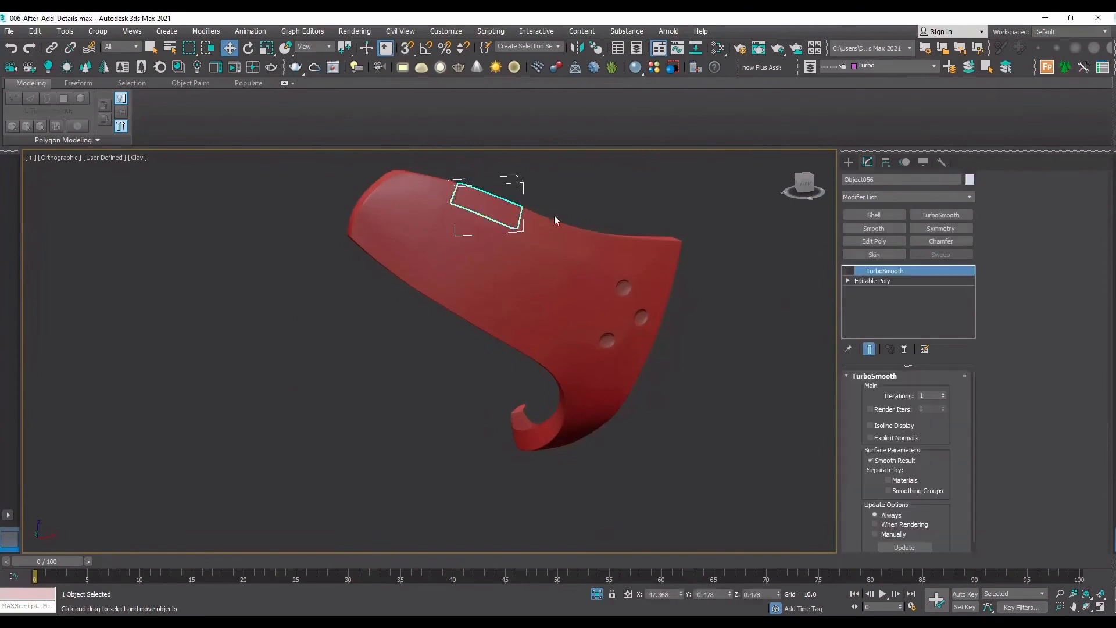
pyautogui.click(734, 232)
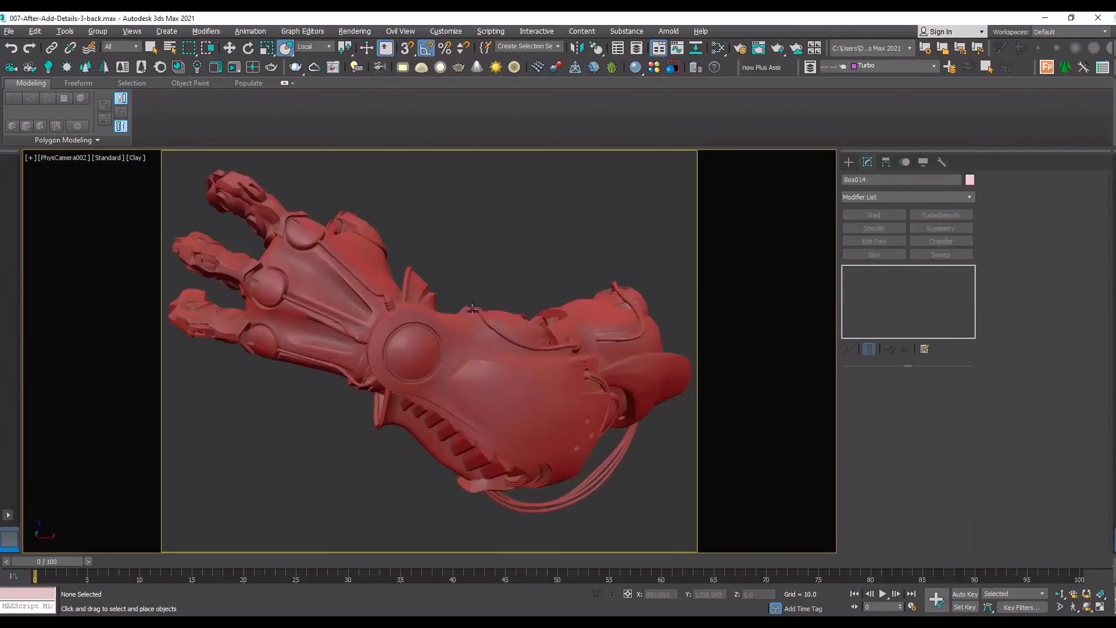
# Frame Box014 on its own, show its edged faces, and examine the smoothed mesh flow around its raised tubular connector.
pyautogui.press('t')
pyautogui.press('z')
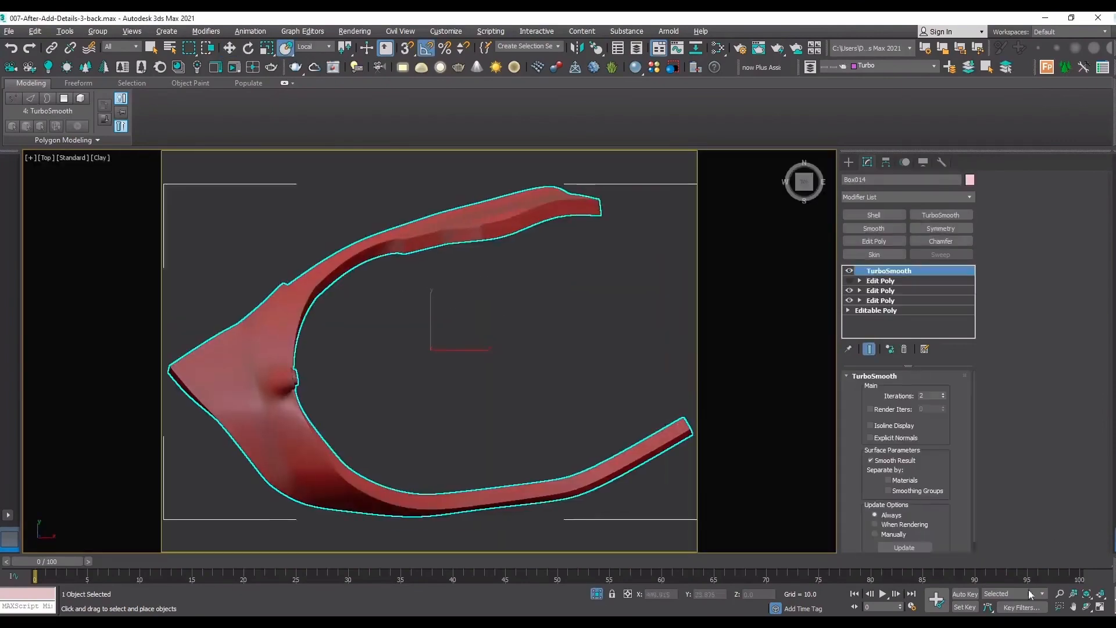
pyautogui.click(1085, 610)
pyautogui.hotkey('shift', 'f')
pyautogui.moveTo(463, 369); pyautogui.dragTo(401, 308)
pyautogui.moveTo(494, 401); pyautogui.dragTo(605, 500, button='middle')
pyautogui.scroll(5, 384, 291)
pyautogui.press('F4')
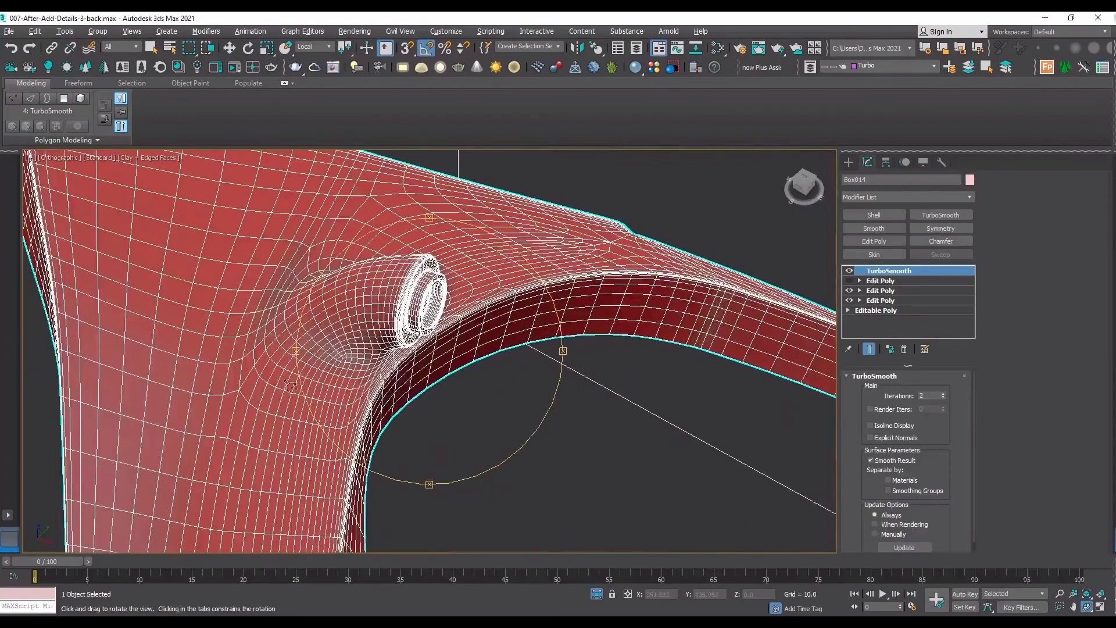
pyautogui.moveTo(395, 347); pyautogui.dragTo(386, 308)
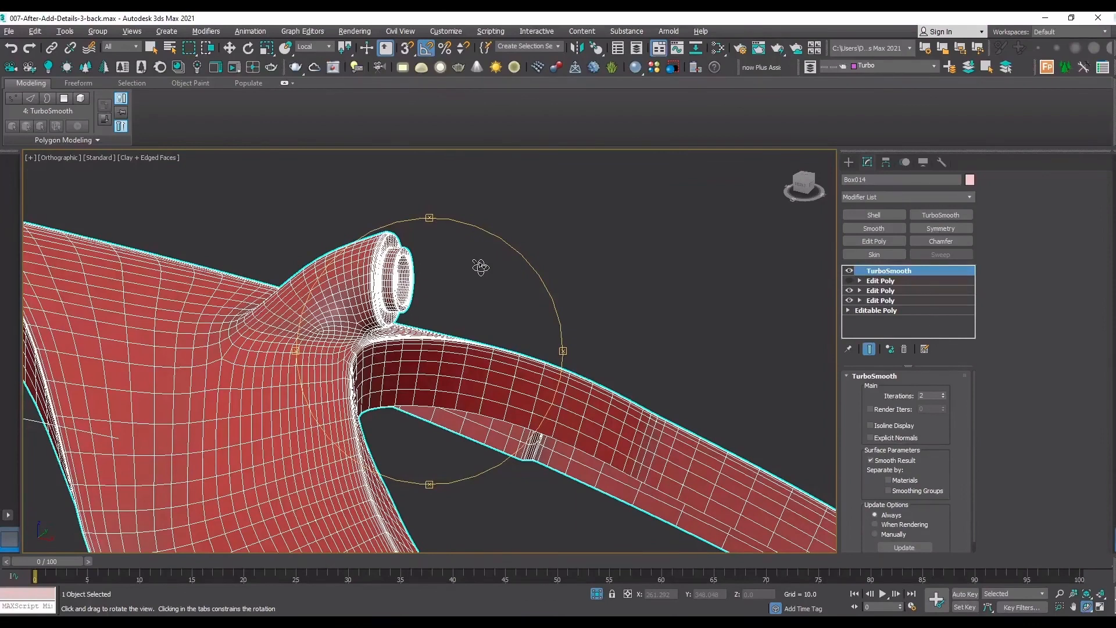
pyautogui.moveTo(494, 301); pyautogui.dragTo(421, 294)
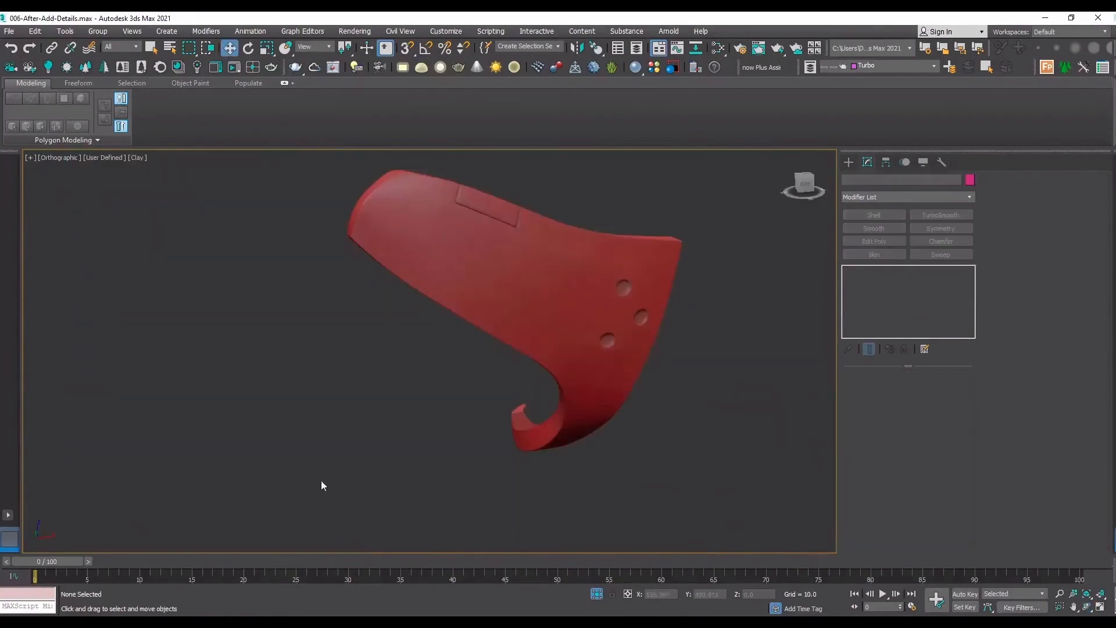
# End the current isolation, isolate Box014 on its own, and show its edged faces.
pyautogui.click(598, 594)
pyautogui.moveTo(460, 236); pyautogui.dragTo(469, 444, button='middle')
pyautogui.click(424, 298)
pyautogui.hotkey('alt', 'q')
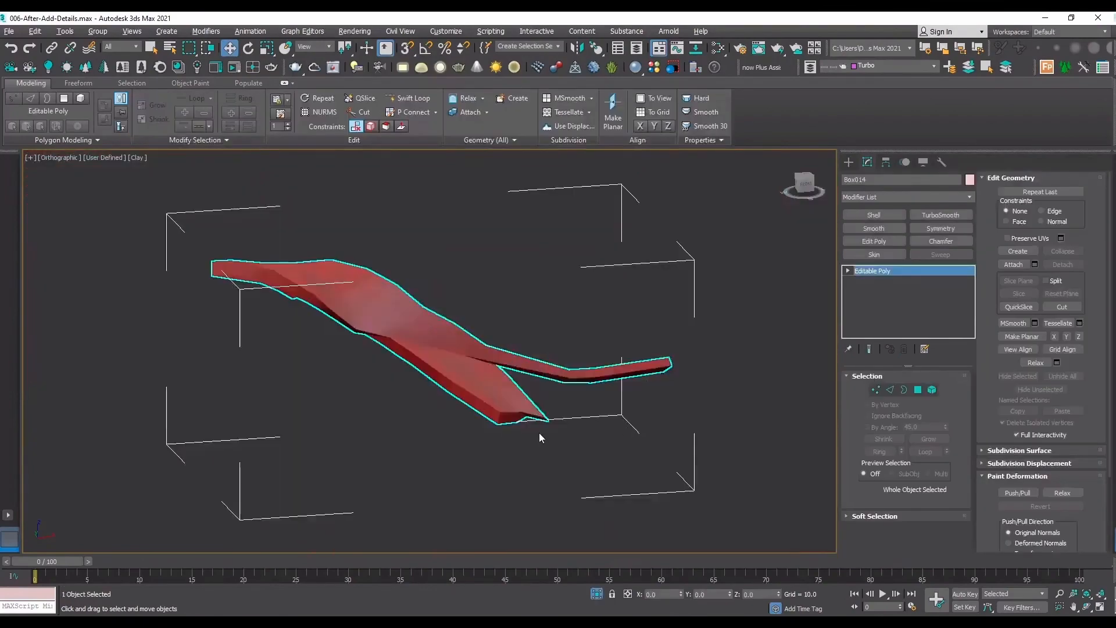
pyautogui.press('F4')
# Examine Box014's low-poly mesh along its curved inner edge and the faces around its thin hooked arm.
pyautogui.click(1087, 607)
pyautogui.scroll(-3, 358, 294)
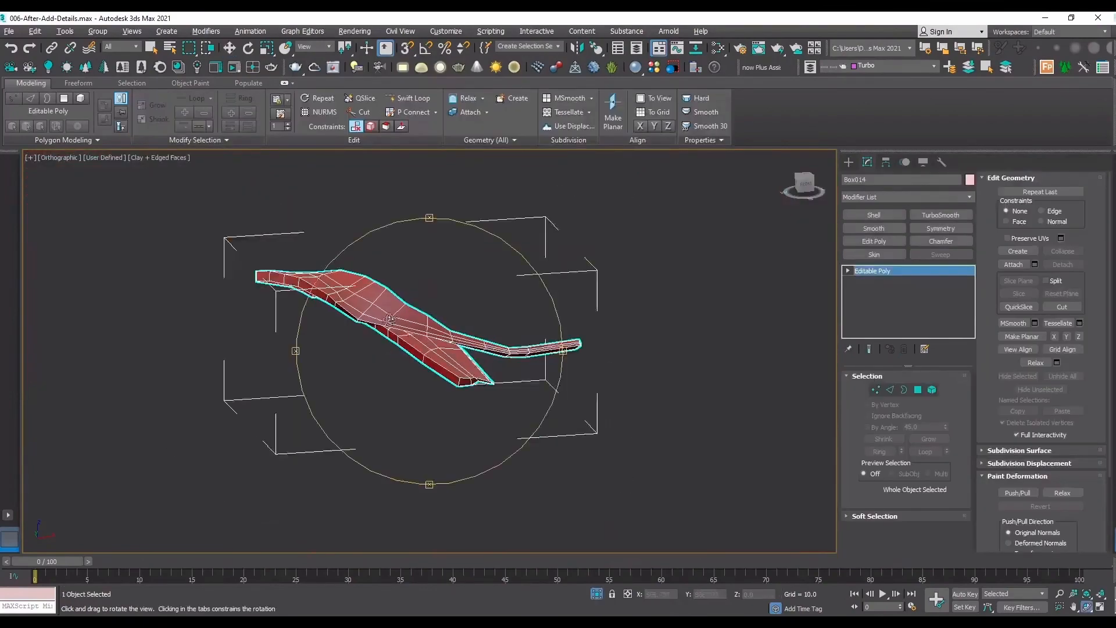
pyautogui.moveTo(358, 294); pyautogui.dragTo(354, 370)
pyautogui.scroll(7, 270, 360)
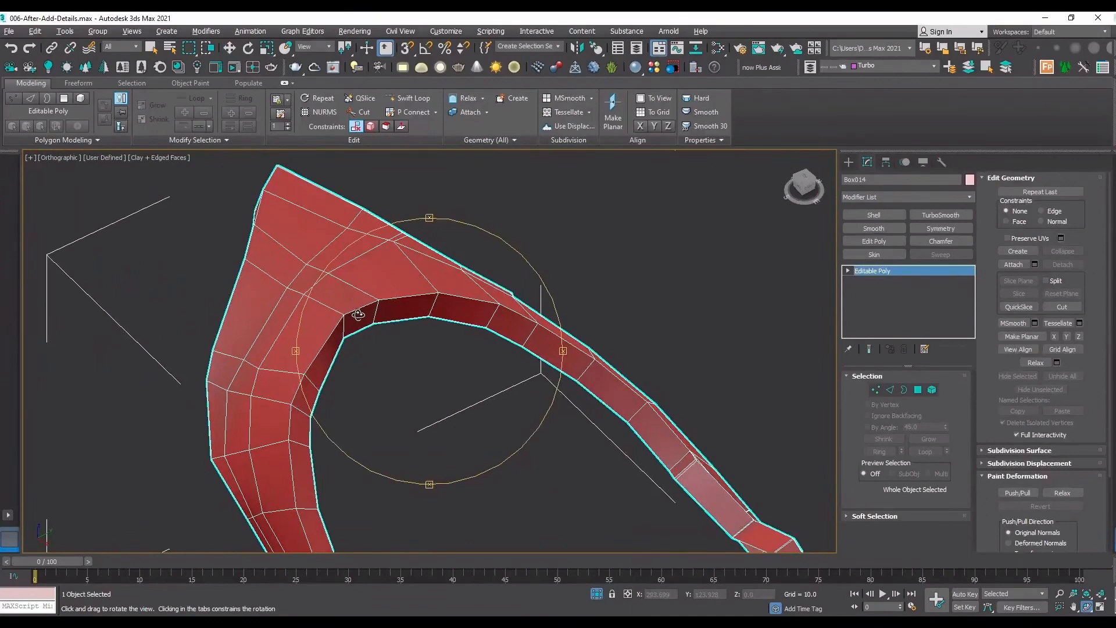
pyautogui.scroll(-5, 478, 293)
pyautogui.scroll(5, 506, 296)
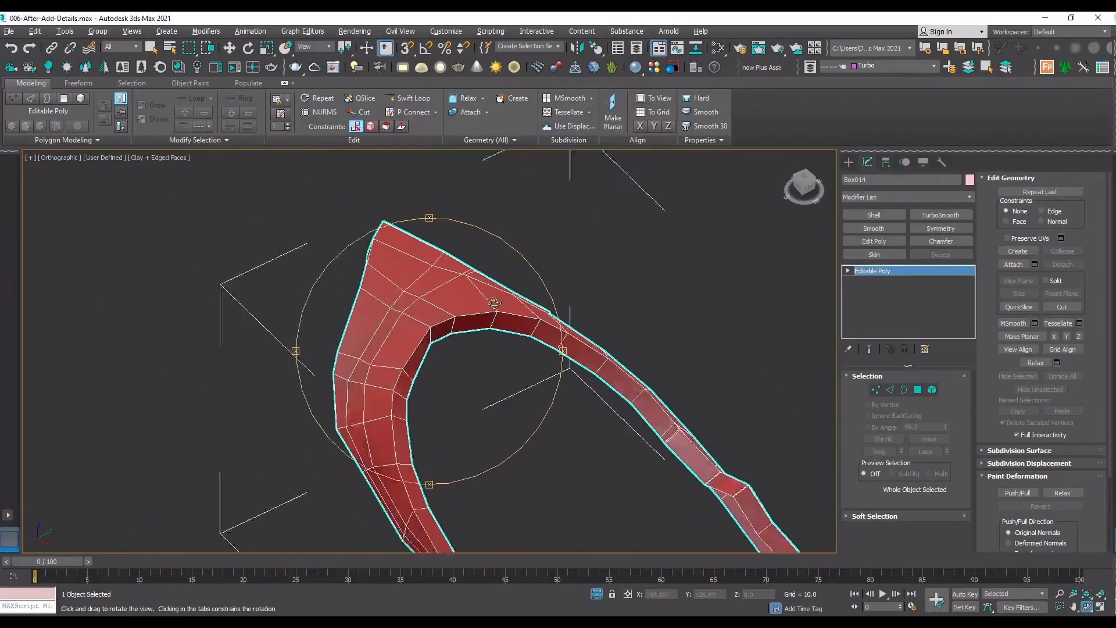
pyautogui.rightClick(705, 277)
pyautogui.click(704, 274)
# Display Box014 in the front view and center its pivot to the object.
pyautogui.click(465, 317)
pyautogui.press('f')
pyautogui.press('z')
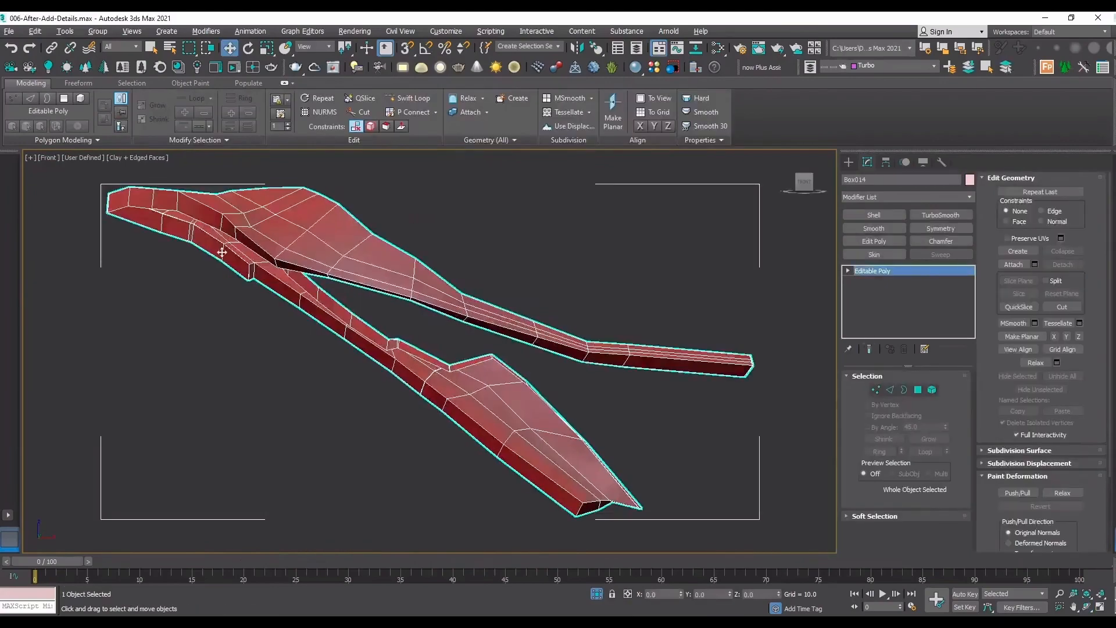
pyautogui.scroll(-5, 226, 300)
pyautogui.scroll(-3, 246, 323)
pyautogui.click(313, 304)
pyautogui.click(259, 295)
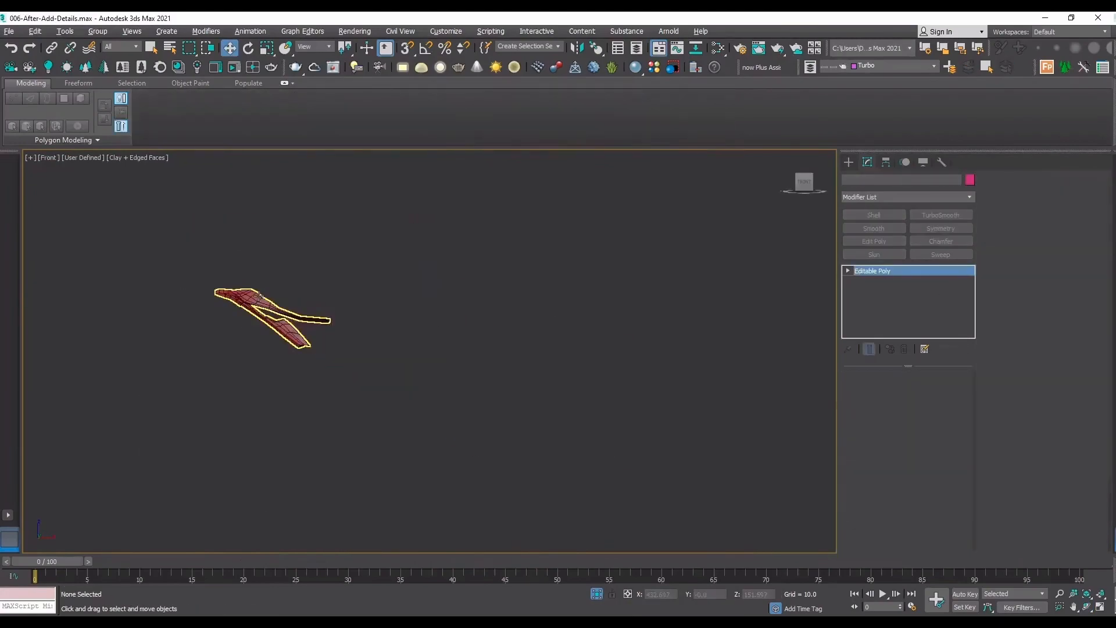
pyautogui.click(886, 162)
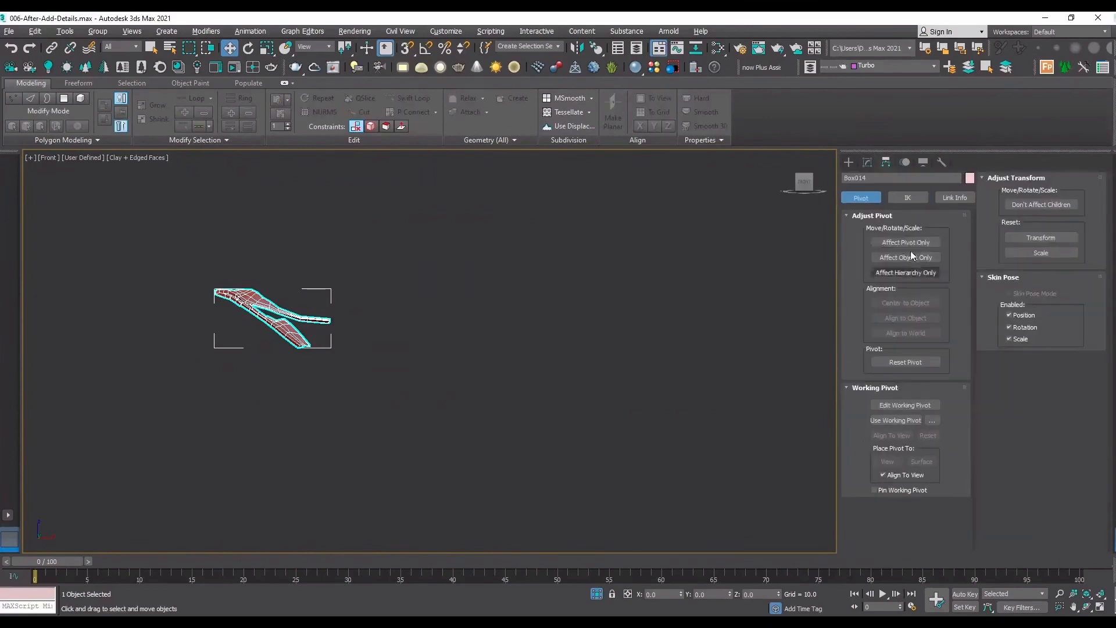
pyautogui.click(905, 243)
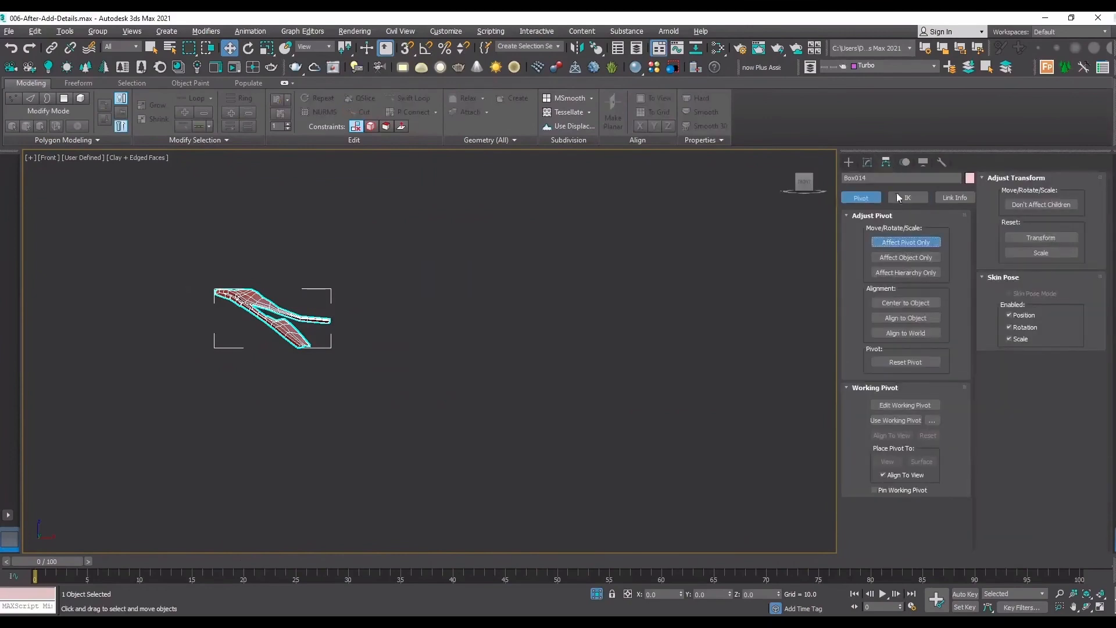
pyautogui.click(896, 303)
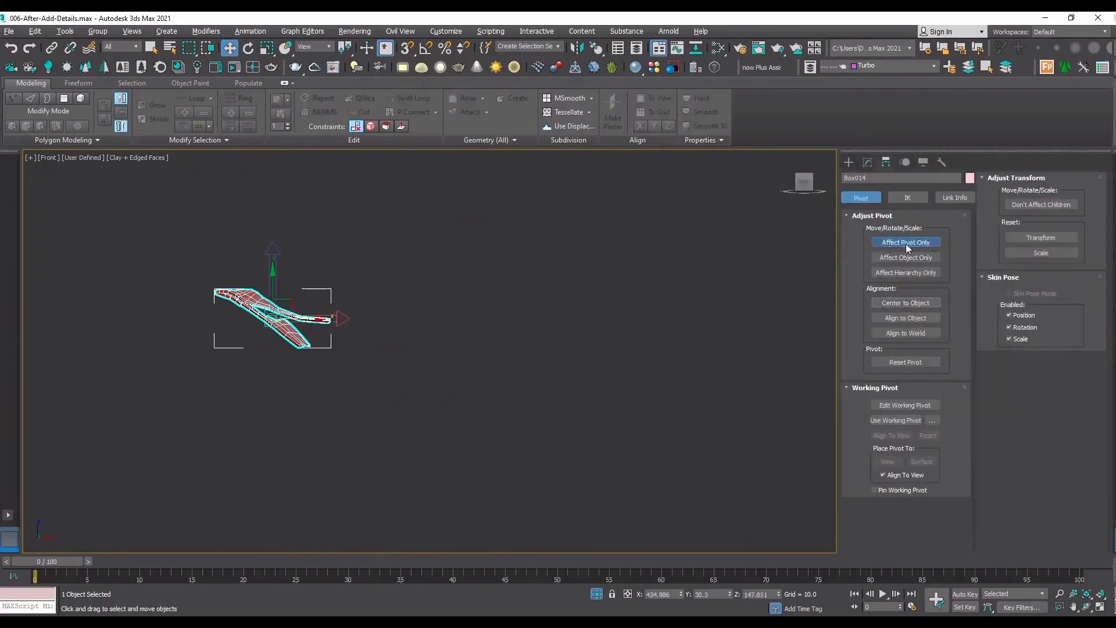
pyautogui.click(906, 243)
# Clone Box014 once as a Copy, placing it along the X axis at about X 610.
pyautogui.moveTo(311, 318)
pyautogui.mouseDown()
pyautogui.moveTo(216, 317)
pyautogui.moveTo(731, 319)
pyautogui.mouseUp()
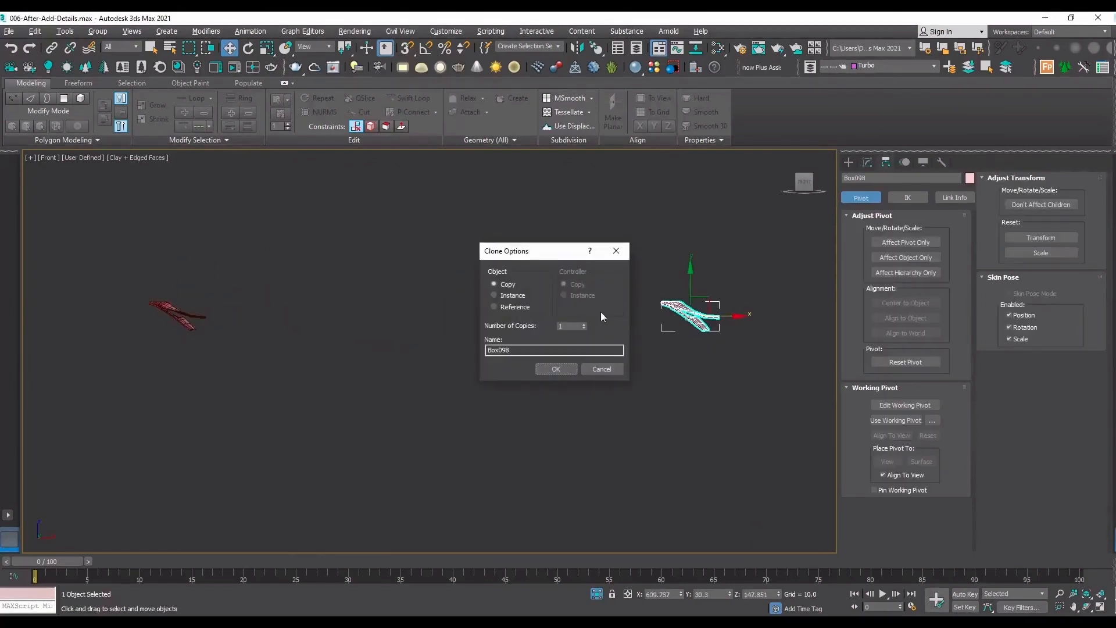
pyautogui.click(555, 369)
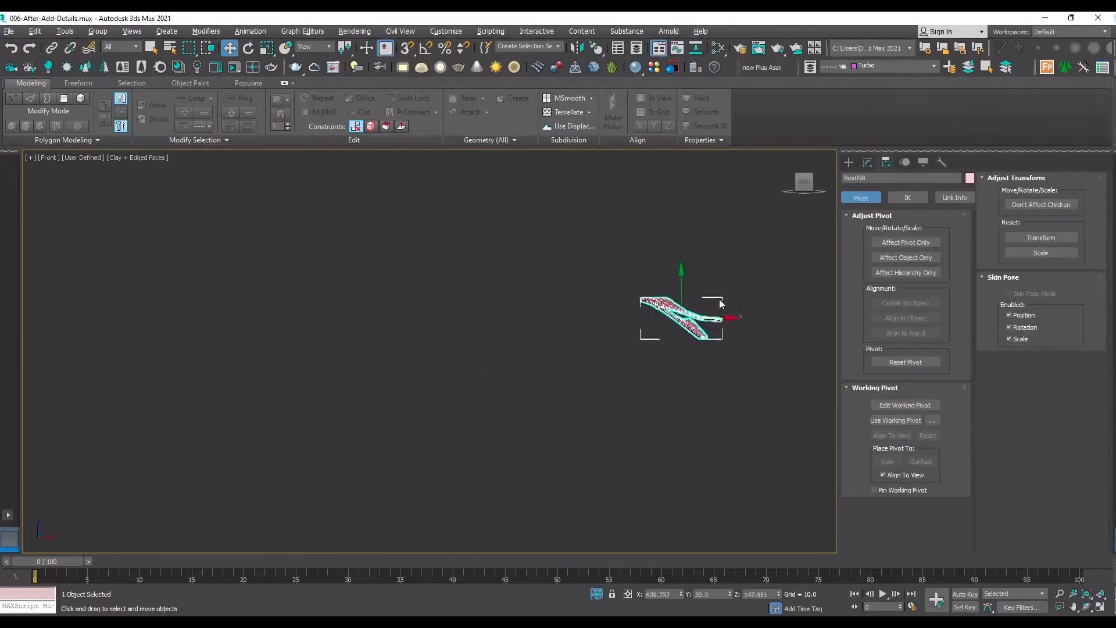
pyautogui.press('z')
# Rotate the copy freely until it forms an upright arch with its opening facing down in the front view.
pyautogui.press('e')
pyautogui.moveTo(576, 343); pyautogui.dragTo(467, 375)
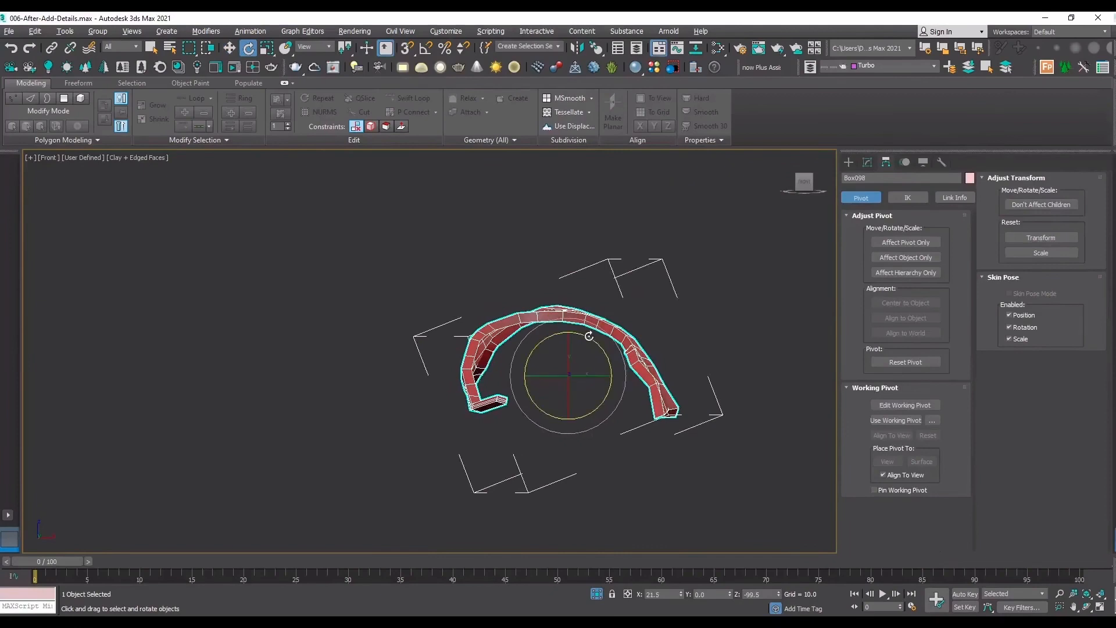
pyautogui.moveTo(588, 336); pyautogui.dragTo(591, 337)
pyautogui.scroll(5, 568, 332)
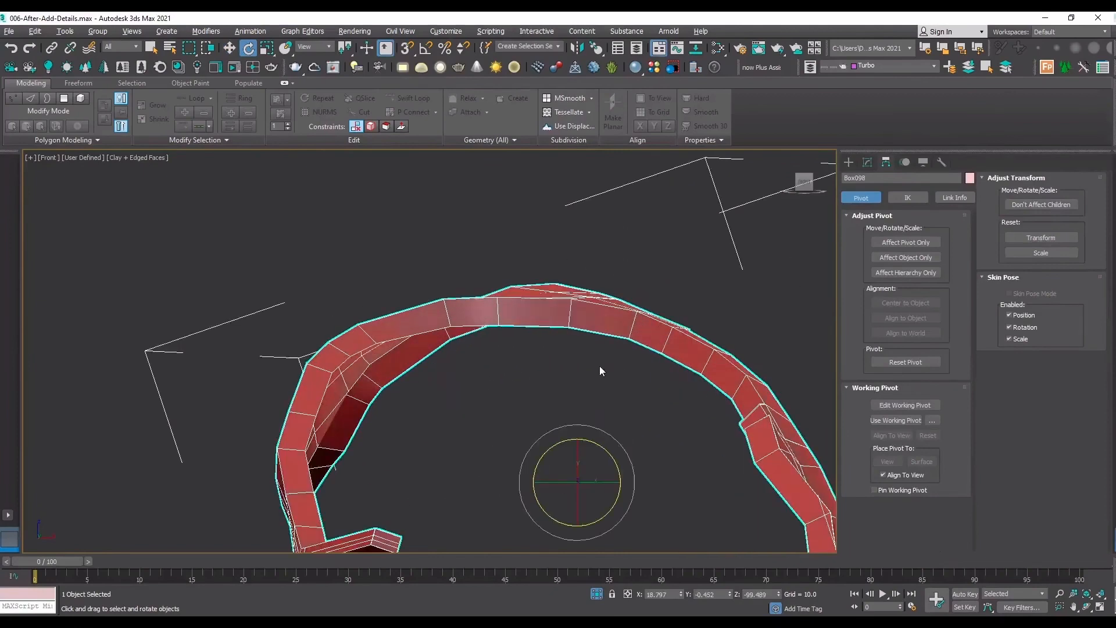
pyautogui.scroll(-5, 593, 361)
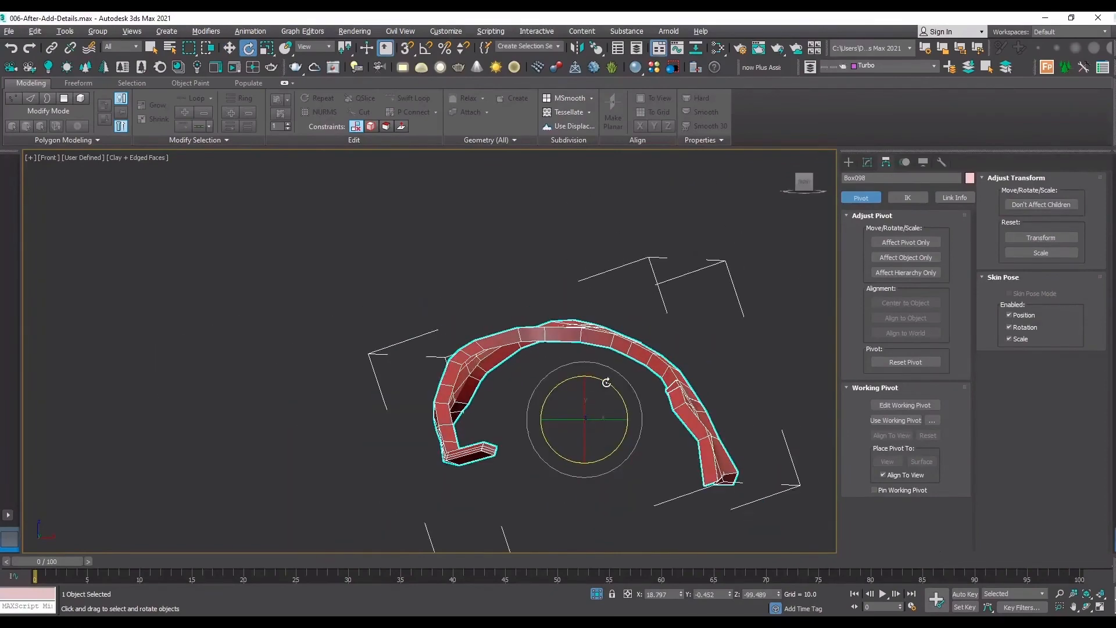
pyautogui.moveTo(605, 380); pyautogui.dragTo(596, 373)
pyautogui.press('w')
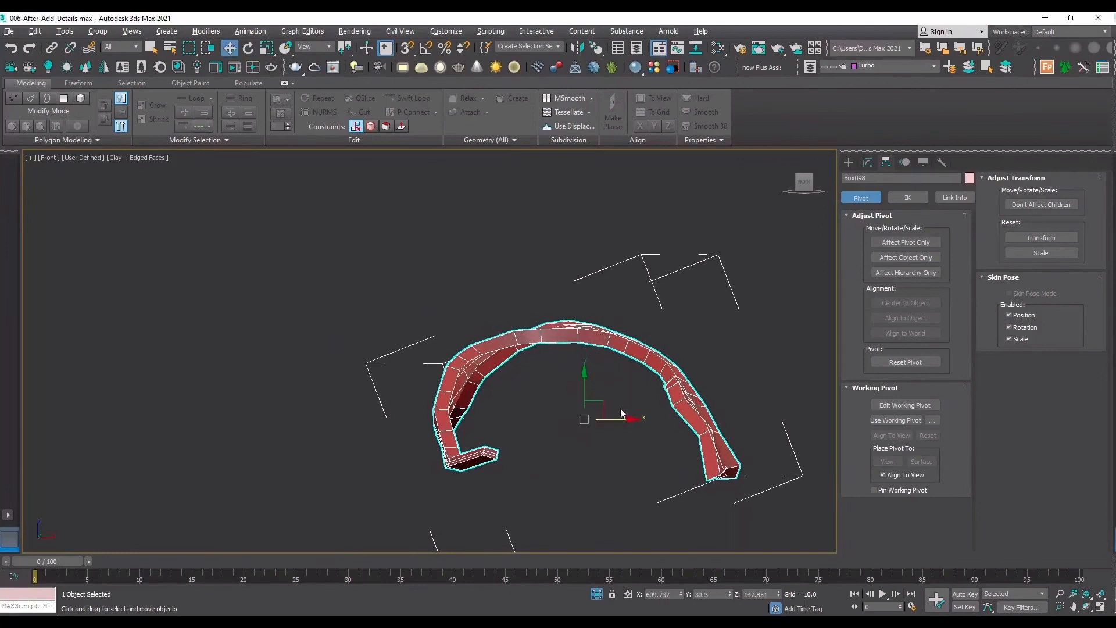
pyautogui.keyDown('shift'); pyautogui.moveTo(621, 414); pyautogui.dragTo(534, 402); pyautogui.keyUp('shift')
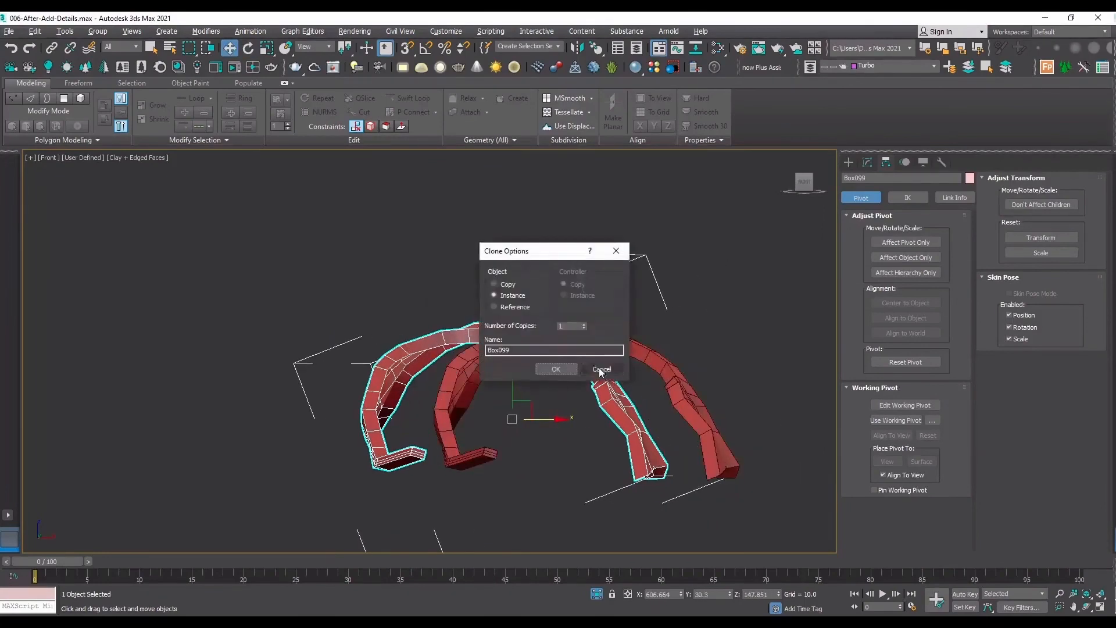
pyautogui.click(598, 367)
# Add an Edit Poly modifier to the rotated copy.
pyautogui.click(872, 164)
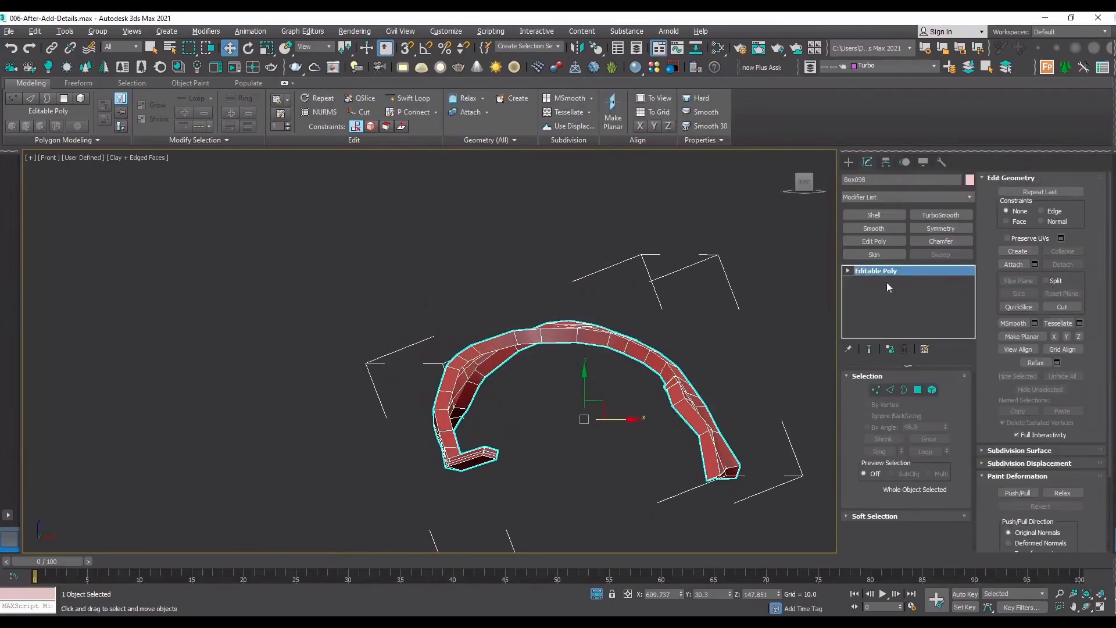
pyautogui.click(875, 241)
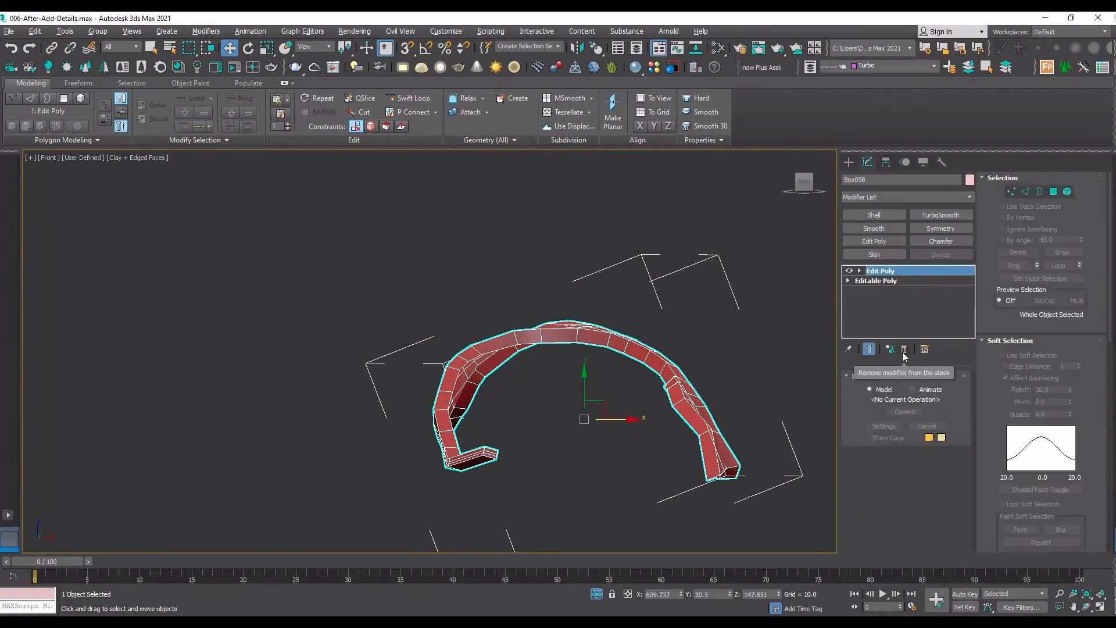
pyautogui.scroll(-8, 583, 366)
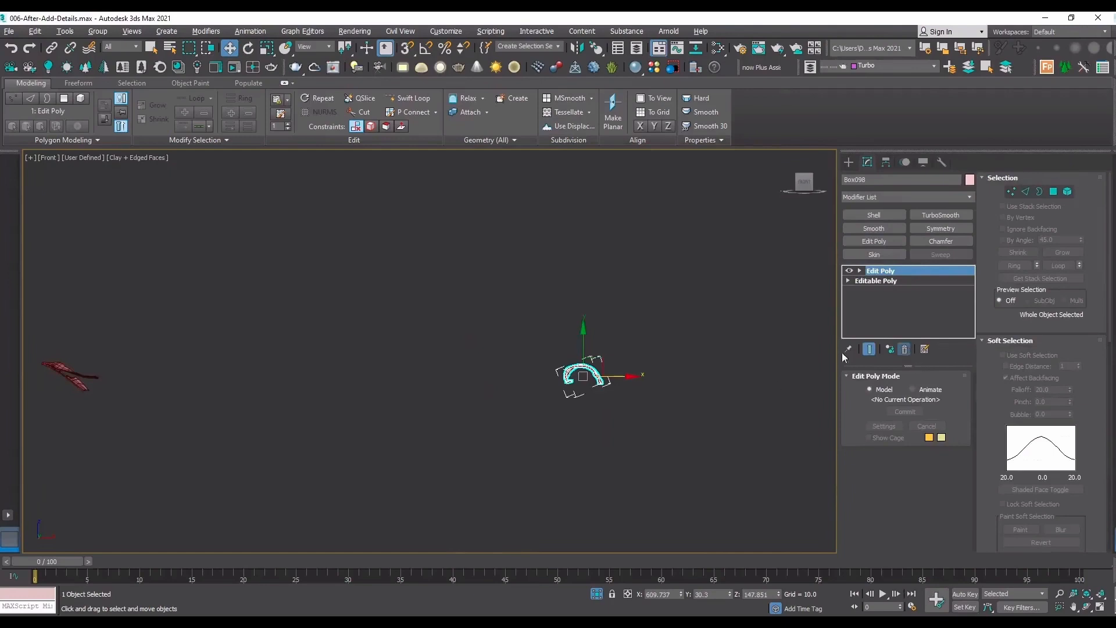
pyautogui.click(610, 354)
# Draw an NGon spline about 0.53 in radius over the crest of the rotated copy and set its sides to 8.
pyautogui.scroll(7, 592, 366)
pyautogui.scroll(4, 483, 404)
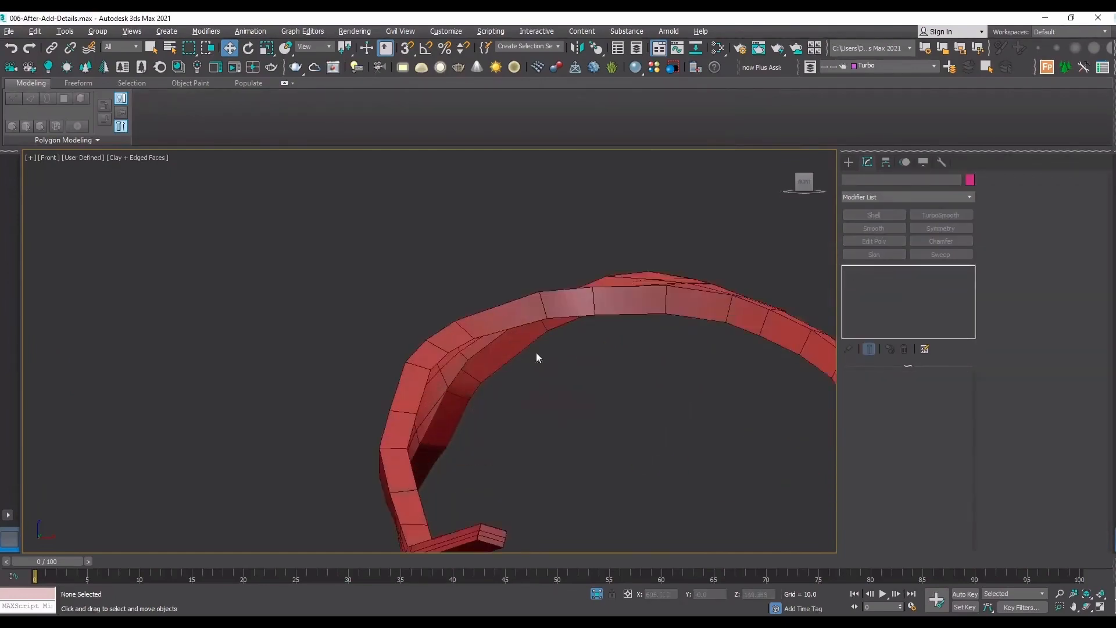
pyautogui.click(595, 293)
pyautogui.click(849, 162)
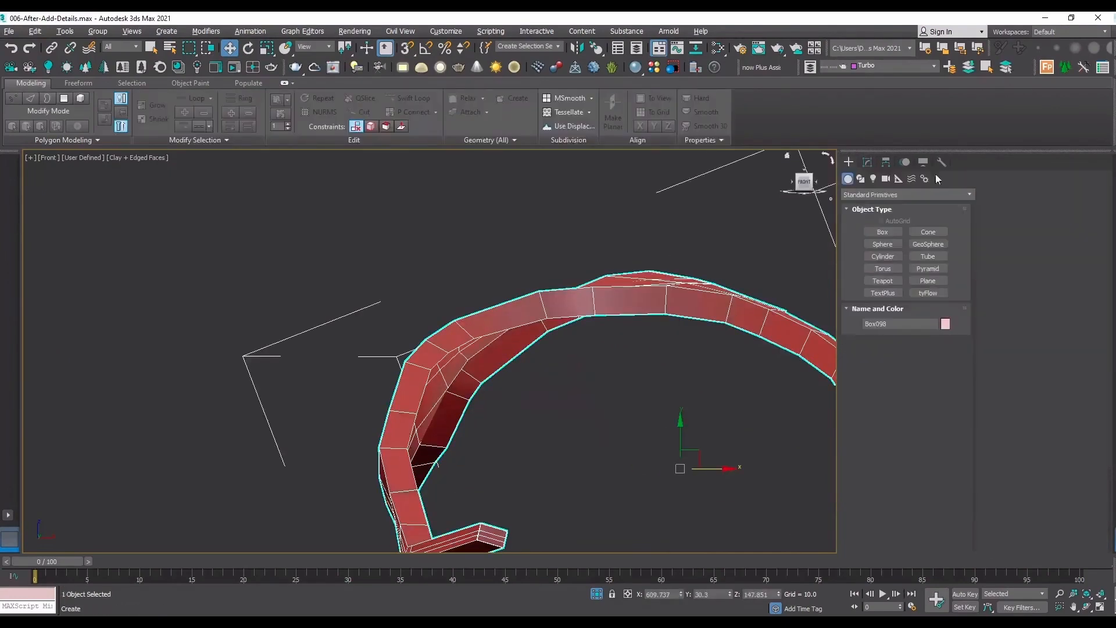
pyautogui.click(861, 179)
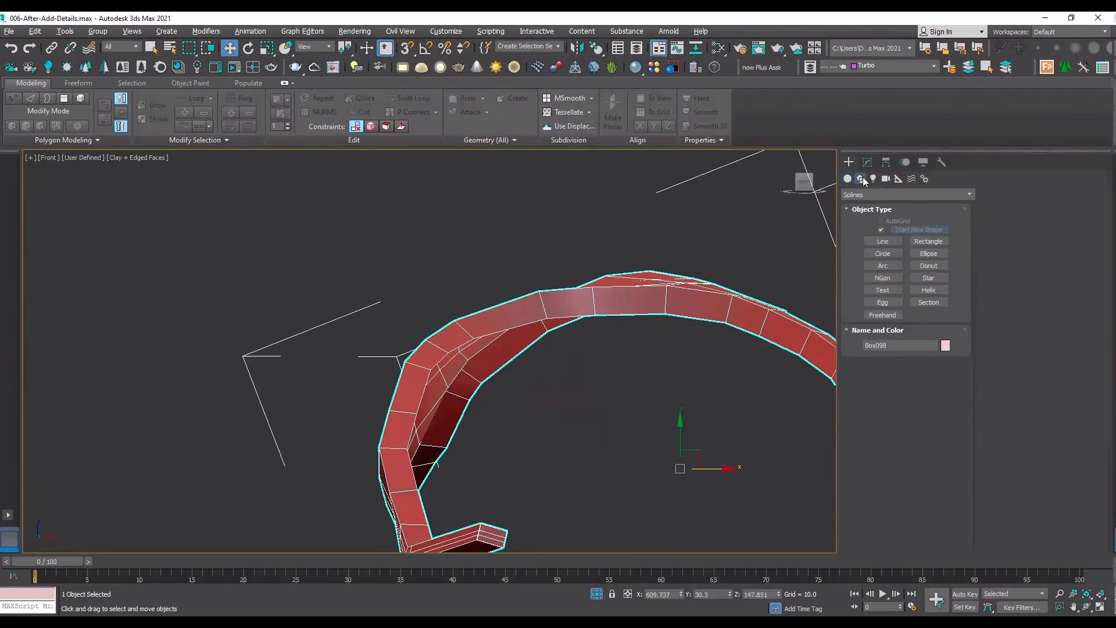
pyautogui.click(882, 278)
pyautogui.moveTo(660, 262); pyautogui.dragTo(684, 273)
pyautogui.doubleClick(919, 472)
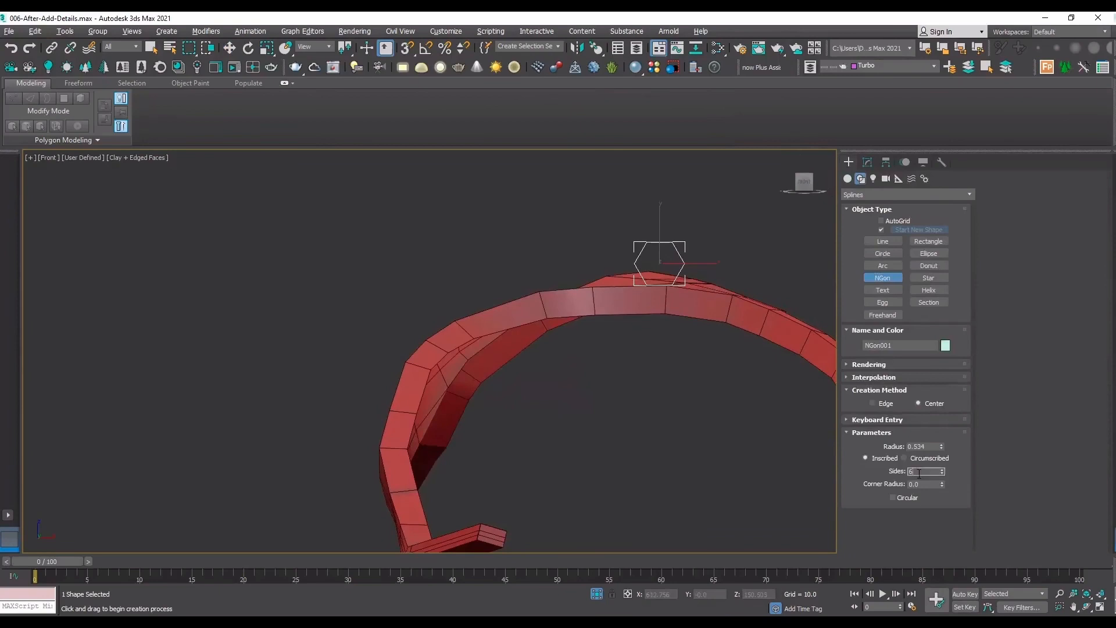
pyautogui.write('8')
pyautogui.press('Return')
# Move the octagon spline up and slightly sideways so it sits centered over the arch's crest.
pyautogui.scroll(5, 748, 237)
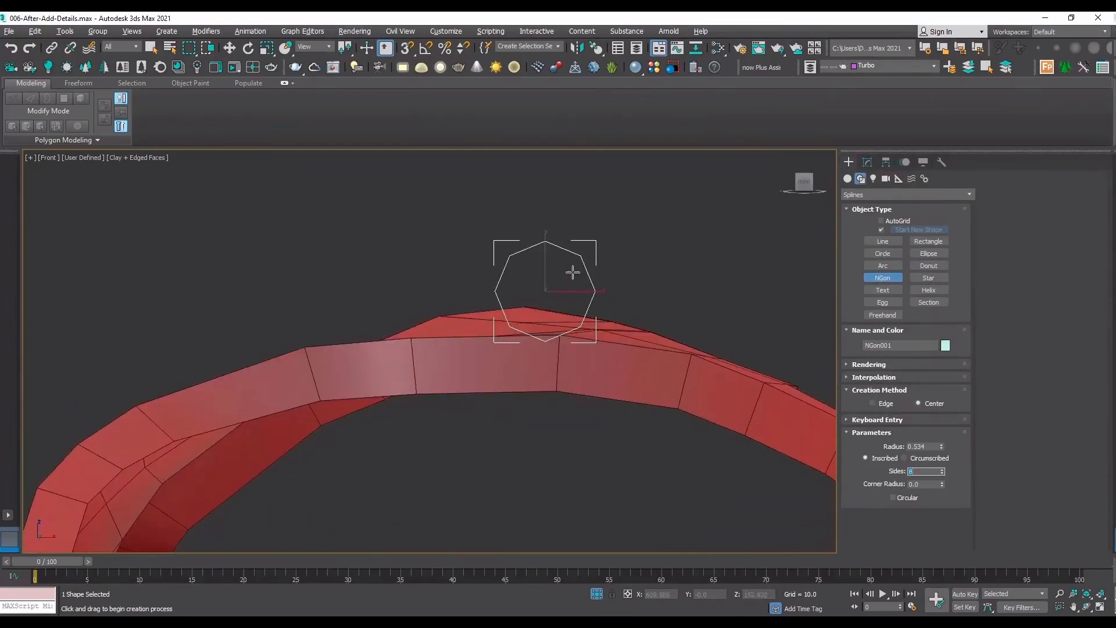
pyautogui.press('w')
pyautogui.moveTo(567, 278); pyautogui.dragTo(543, 262)
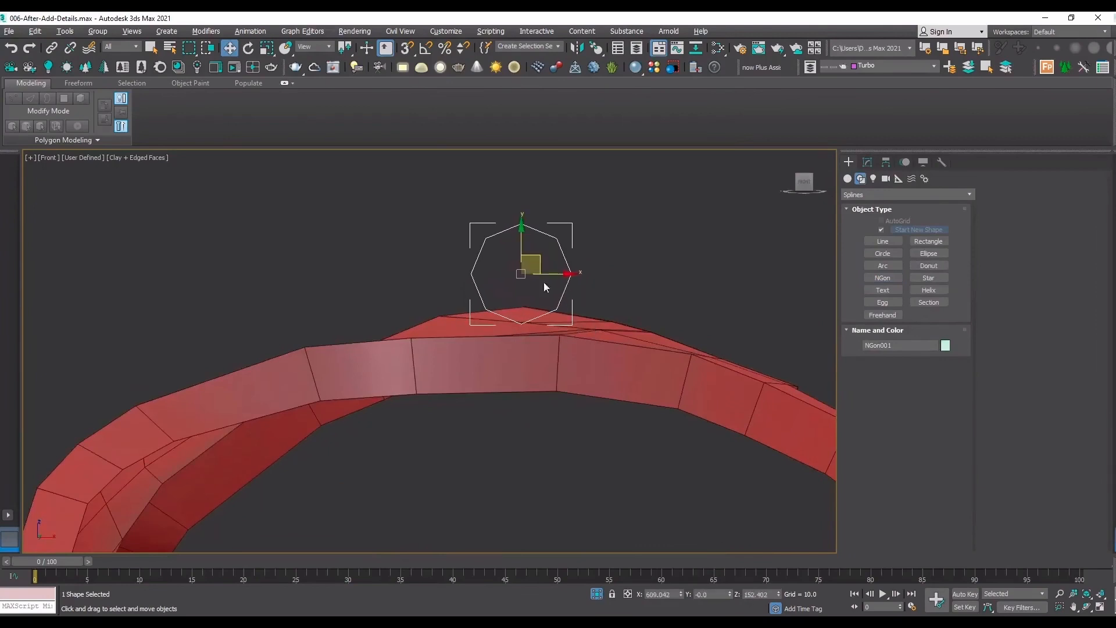
# Use snapping to move the octagon in depth, aligning it with the rotated copy's mesh at about Y 35.5.
pyautogui.click(1086, 606)
pyautogui.moveTo(591, 359); pyautogui.dragTo(395, 343)
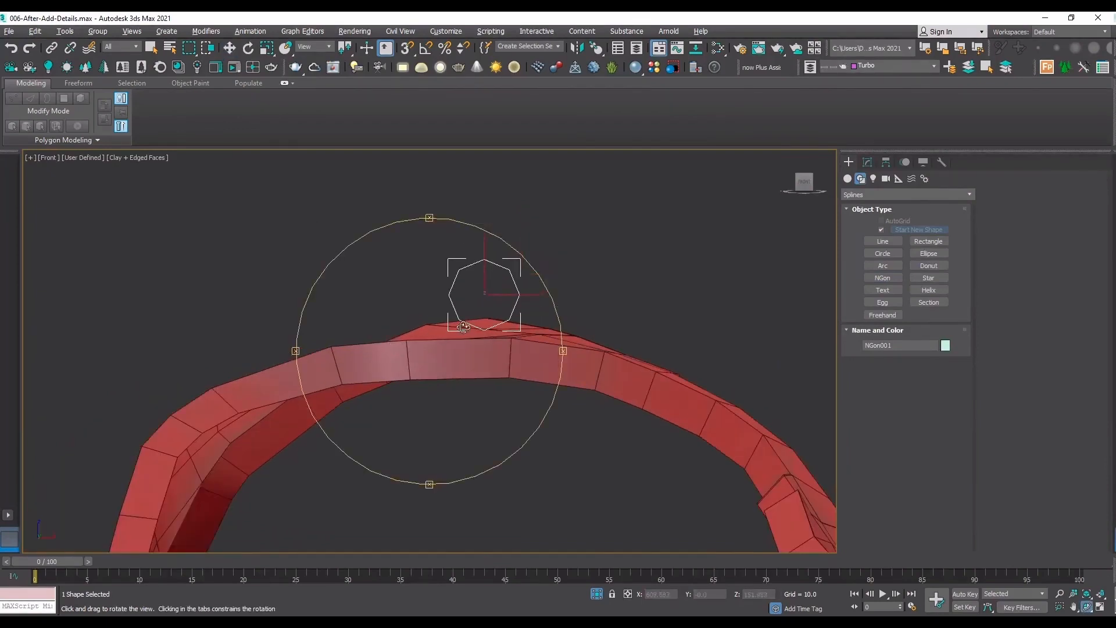
pyautogui.press('w')
pyautogui.press('s')
pyautogui.moveTo(485, 330); pyautogui.dragTo(466, 277)
pyautogui.scroll(4, 499, 282)
pyautogui.press('s')
# In the shaded left view, move the rotated copy and the octagon together along Y, clear of the original part.
pyautogui.press('l')
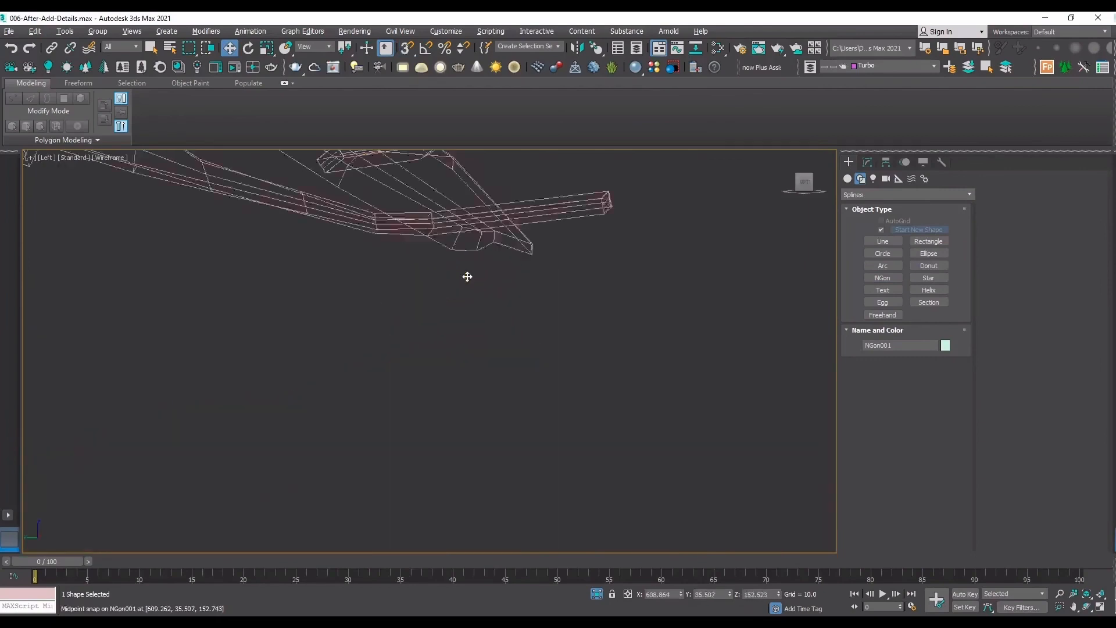
pyautogui.press('z')
pyautogui.scroll(-5, 508, 279)
pyautogui.press('F3')
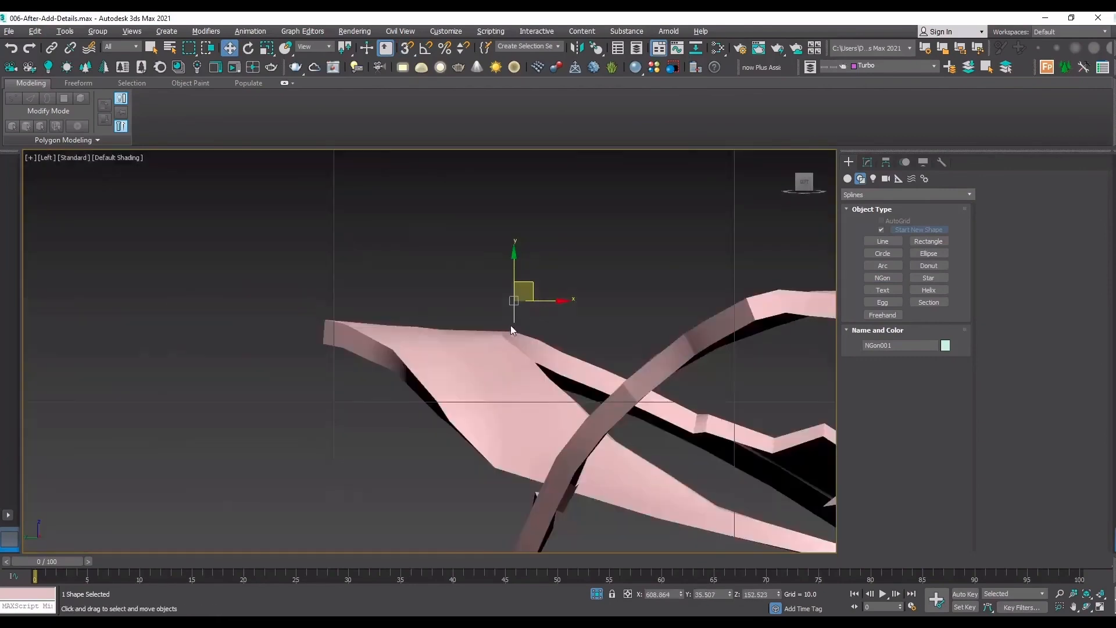
pyautogui.scroll(-5, 511, 326)
pyautogui.keyDown('ctrl'); pyautogui.click(491, 344); pyautogui.keyUp('ctrl')
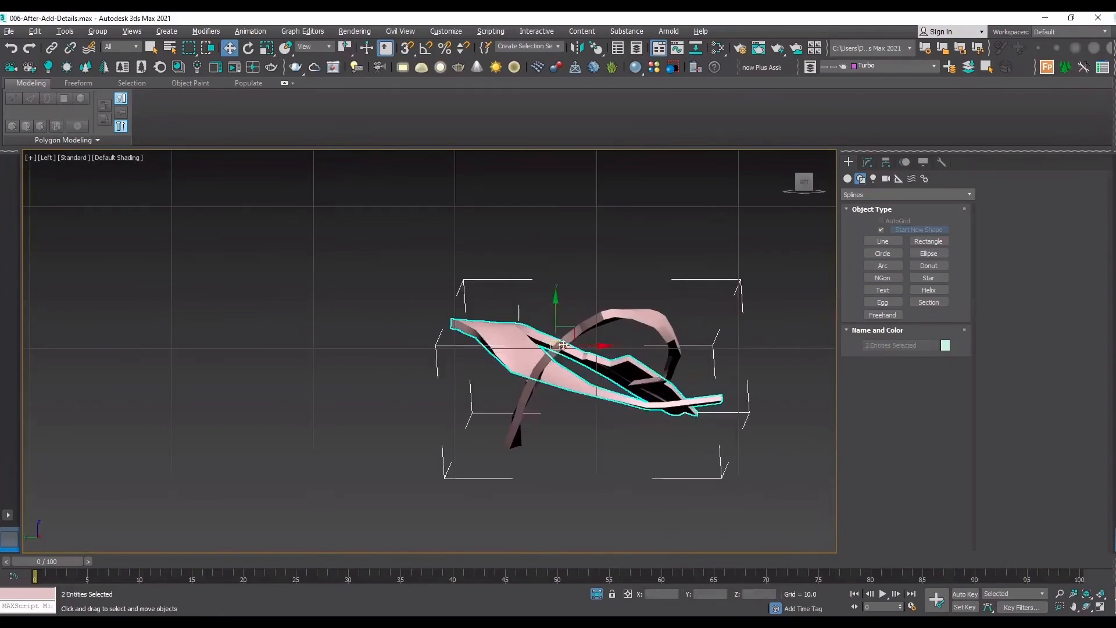
pyautogui.moveTo(491, 344); pyautogui.dragTo(72, 343)
# Set the left view's shading to Clay with edged faces.
pyautogui.click(123, 158)
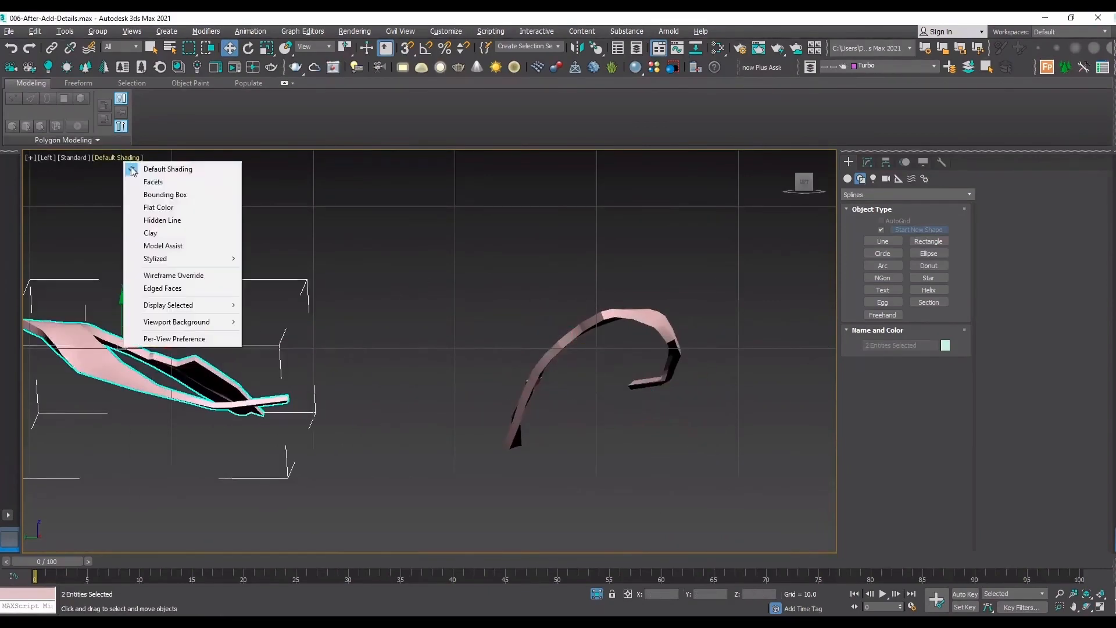
pyautogui.click(161, 235)
pyautogui.scroll(5, 186, 323)
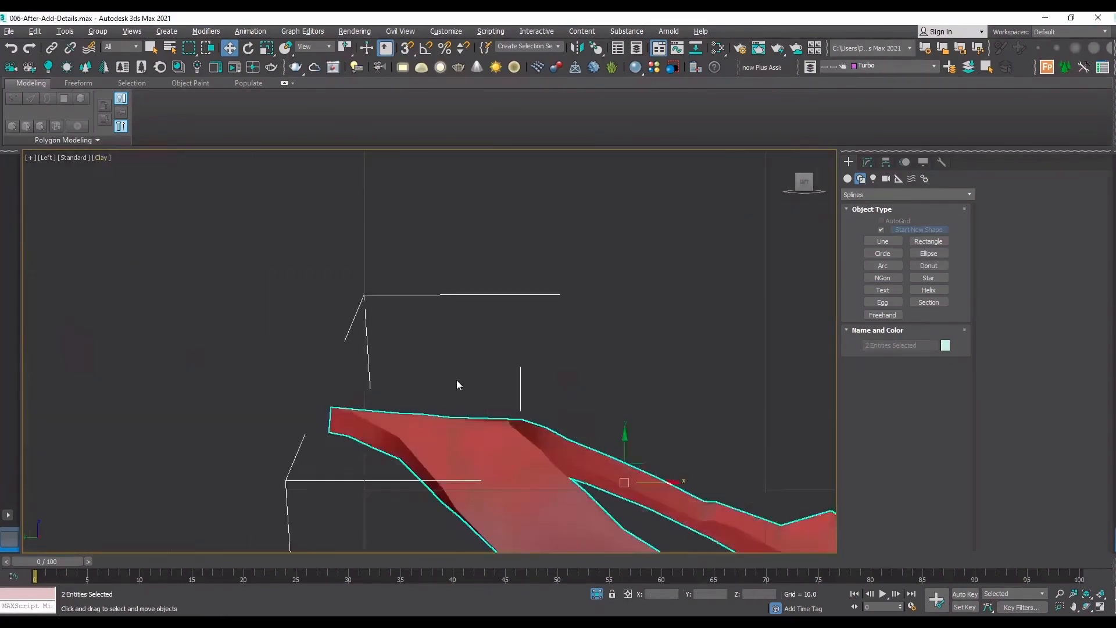
pyautogui.click(455, 384)
# Select the octagon spline and examine its position against the arch in the top and front views, shaded and in wireframe.
pyautogui.click(579, 361)
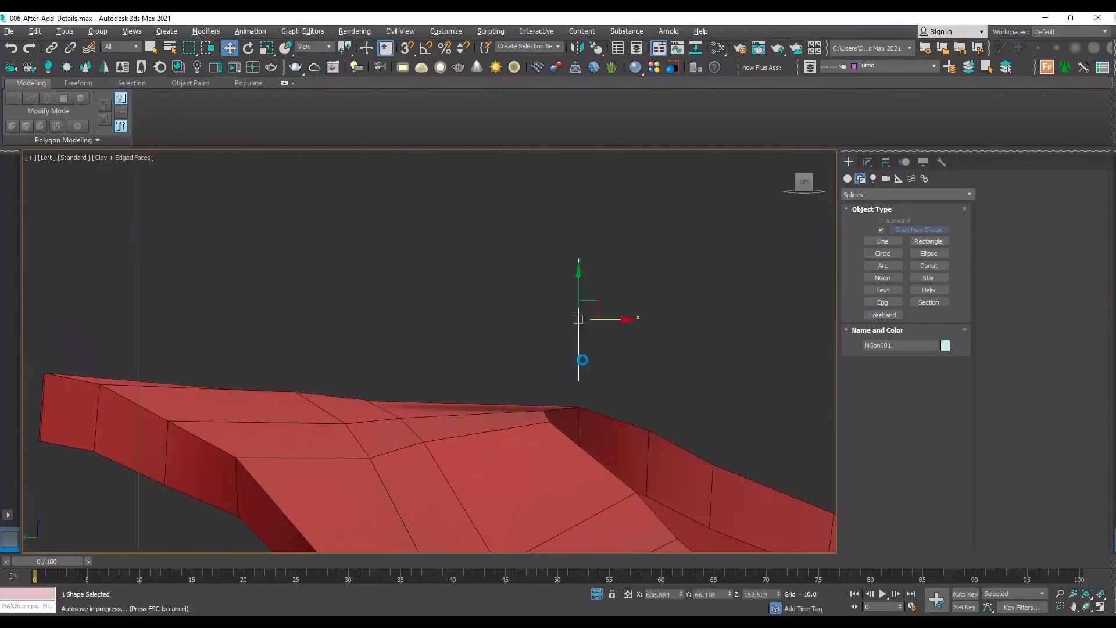
pyautogui.press('t')
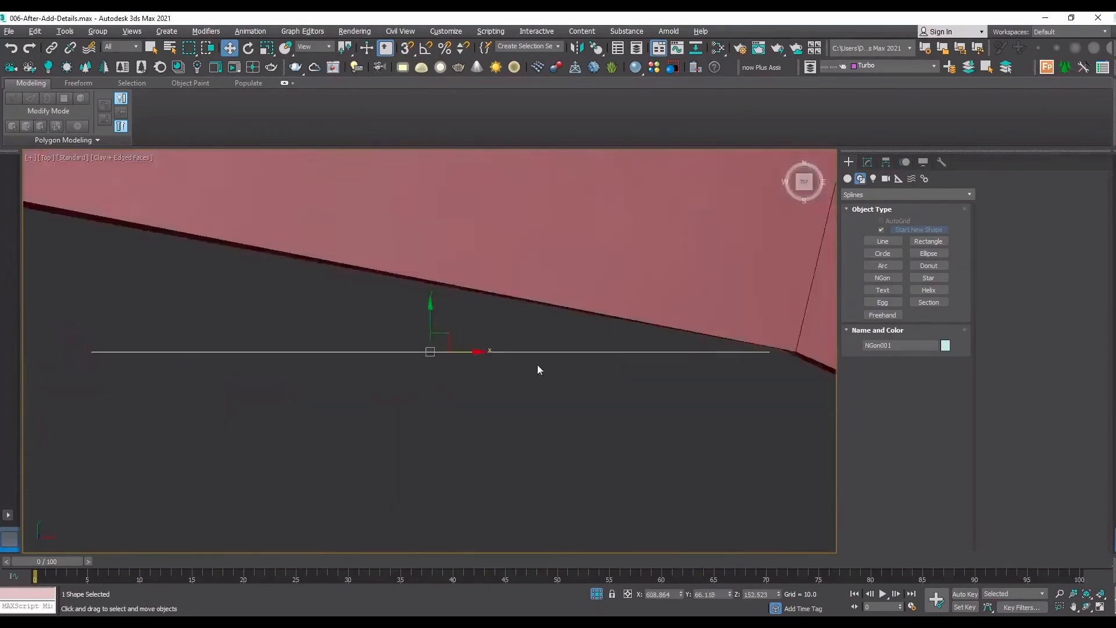
pyautogui.press('F3')
pyautogui.scroll(-2, 491, 388)
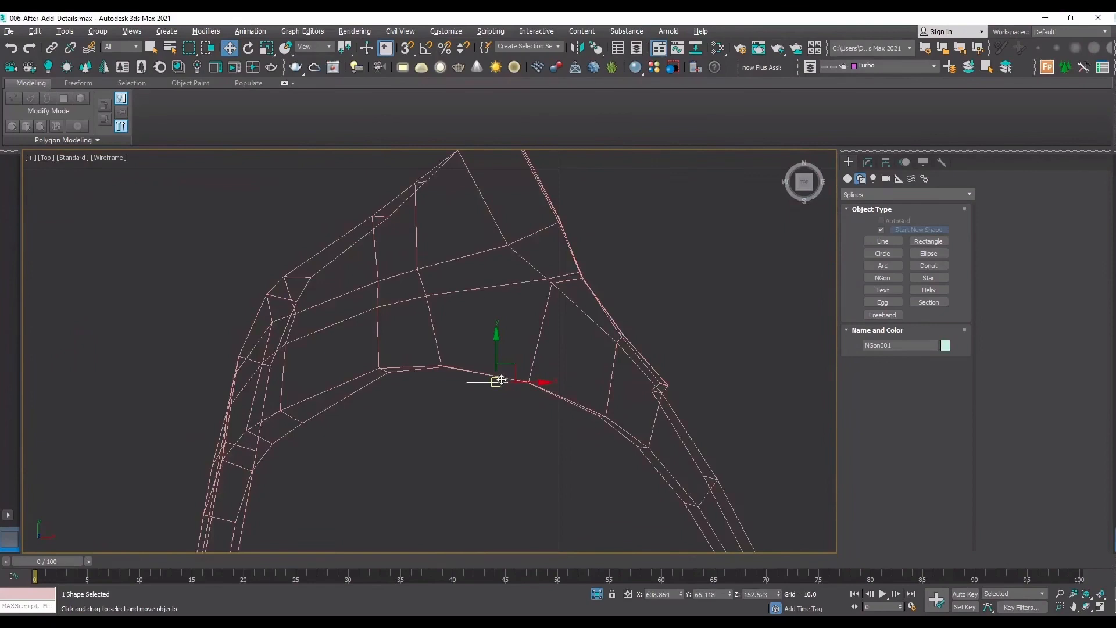
pyautogui.scroll(-2, 501, 380)
pyautogui.press('F3')
pyautogui.scroll(-5, 526, 338)
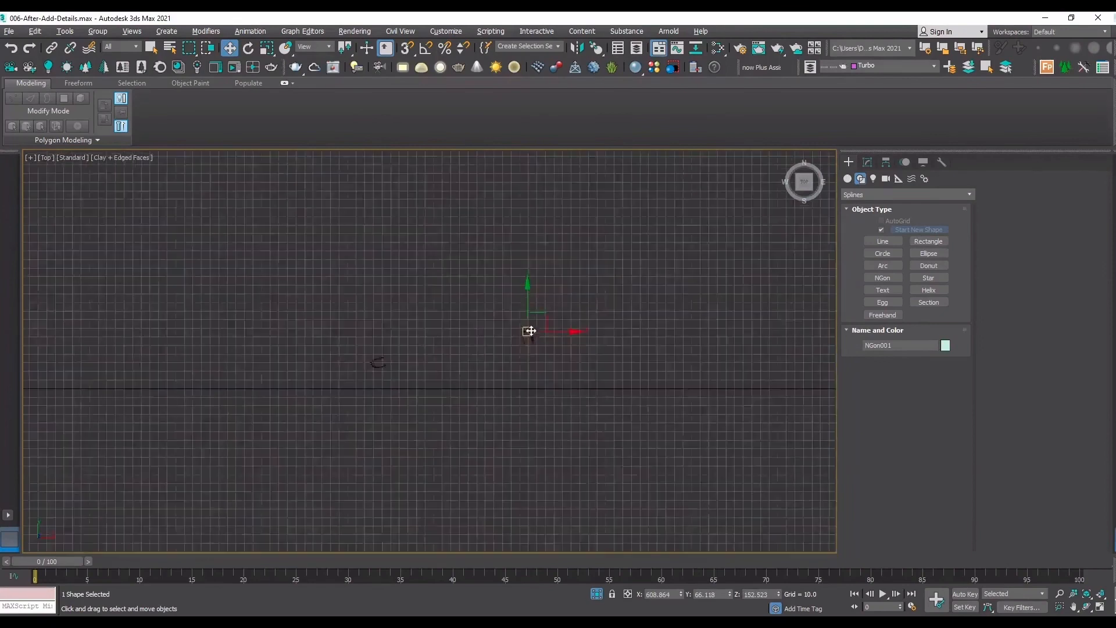
pyautogui.press('f')
pyautogui.press('z')
pyautogui.scroll(-8, 532, 325)
# Select the arch mesh and rotate it slightly in the top view so its crest squares up with the octagon.
pyautogui.click(573, 371)
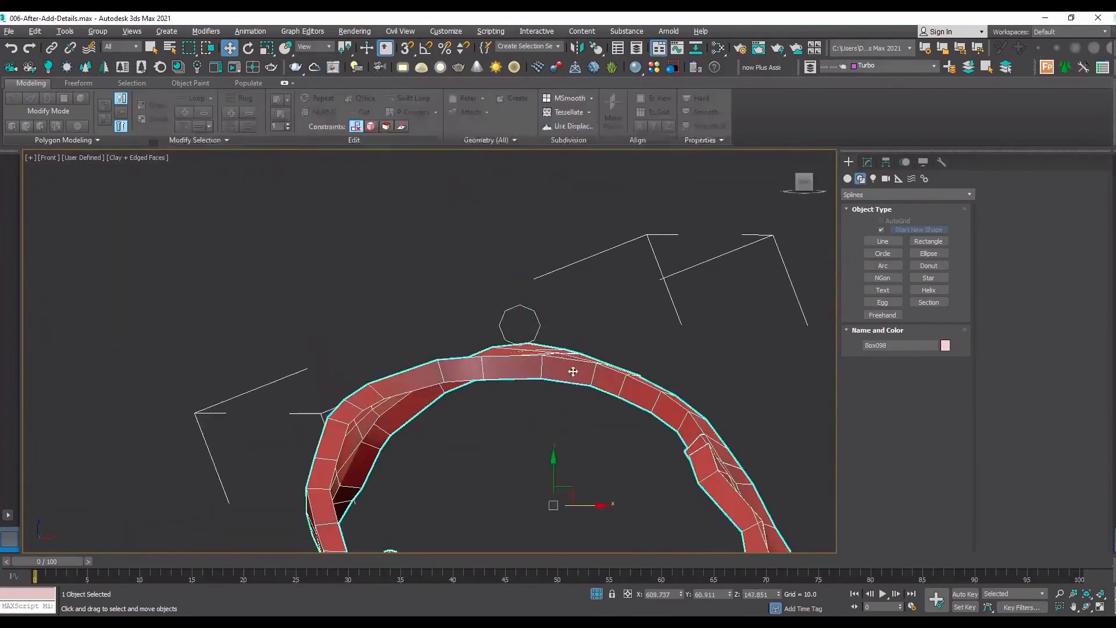
pyautogui.click(1087, 607)
pyautogui.scroll(-2, 512, 354)
pyautogui.moveTo(511, 354); pyautogui.dragTo(580, 403)
pyautogui.press('t')
pyautogui.press('e')
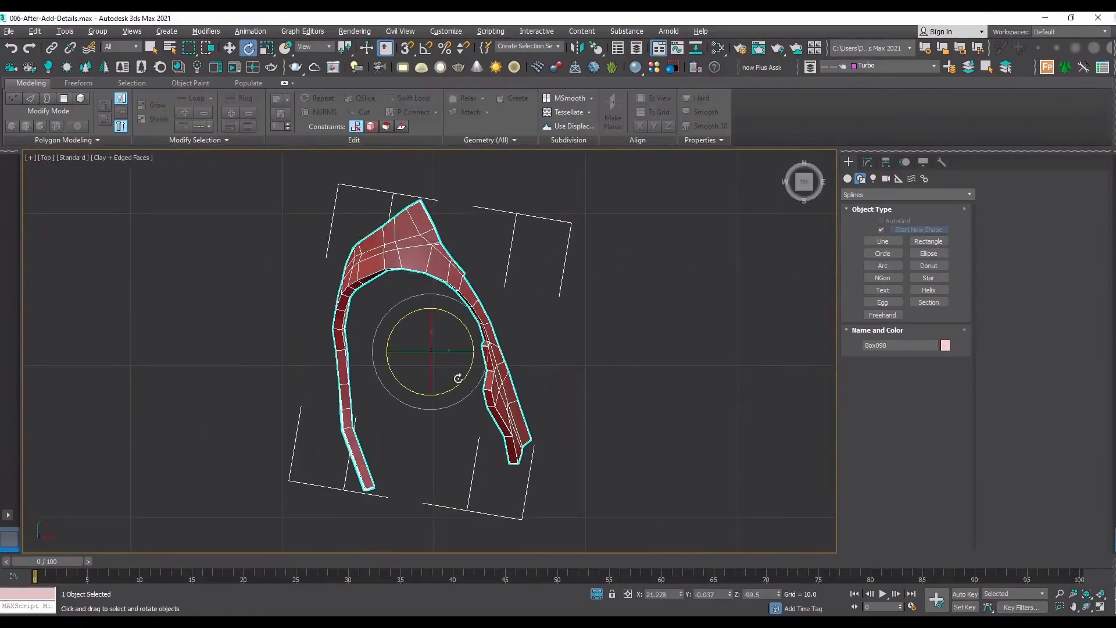
pyautogui.moveTo(461, 351); pyautogui.dragTo(482, 309)
pyautogui.press('f')
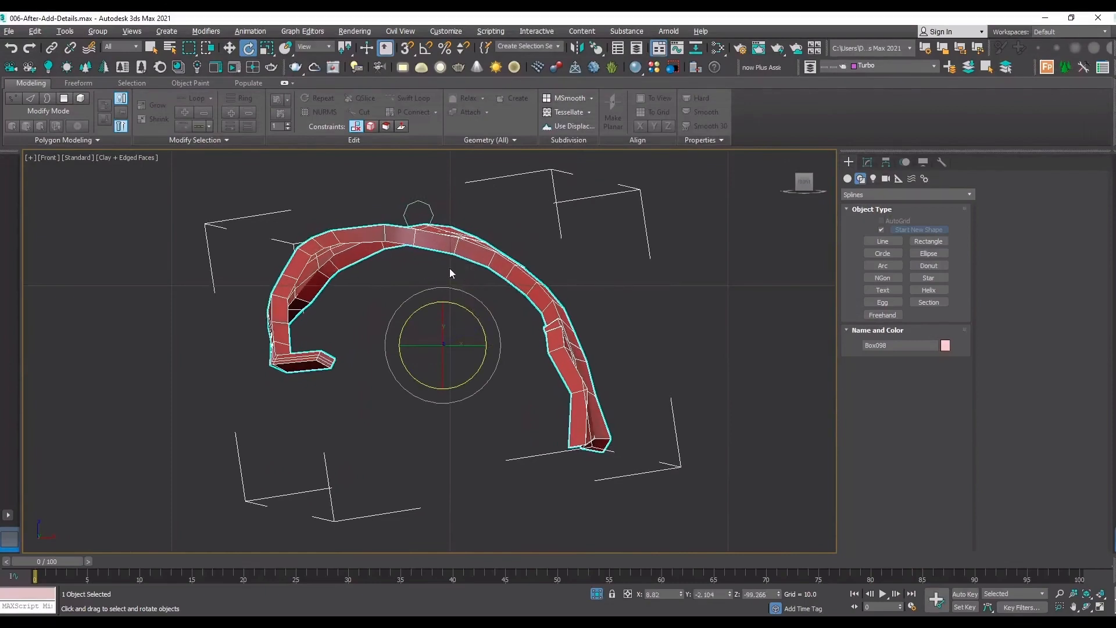
# Select the octagon spline and move it in the top view toward the arch's inner edge, to about Y 66.745.
pyautogui.click(419, 187)
pyautogui.scroll(5, 418, 187)
pyautogui.click(473, 297)
pyautogui.press('t')
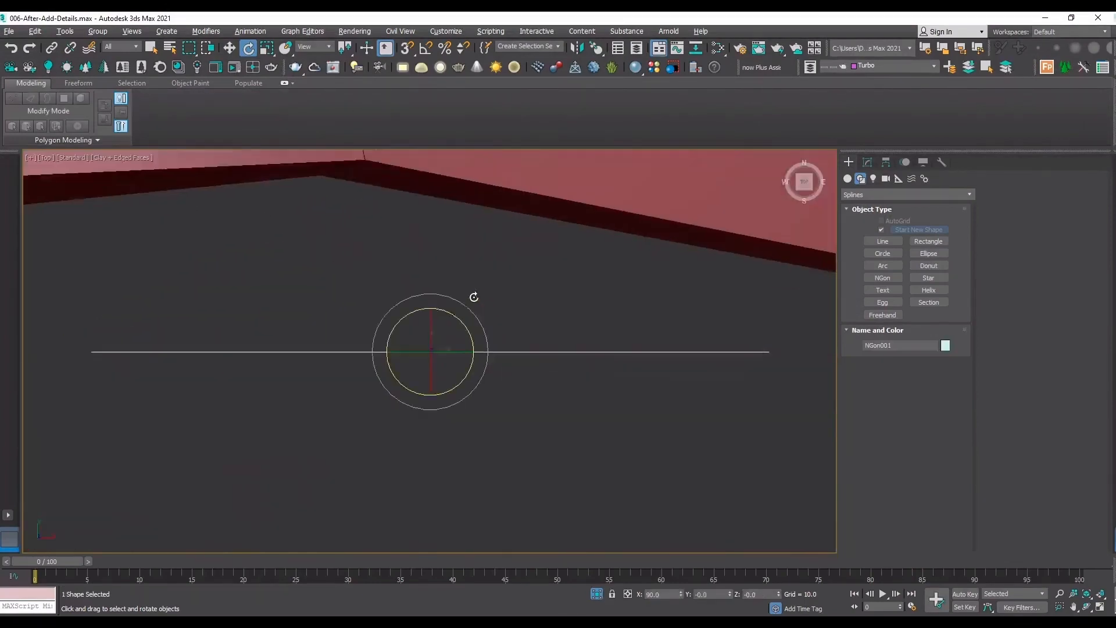
pyautogui.press('w')
pyautogui.moveTo(483, 315); pyautogui.dragTo(473, 291)
# In an orthographic view, slide the octagon along X to about 607.6, over an edge at the arch's crest.
pyautogui.click(1086, 610)
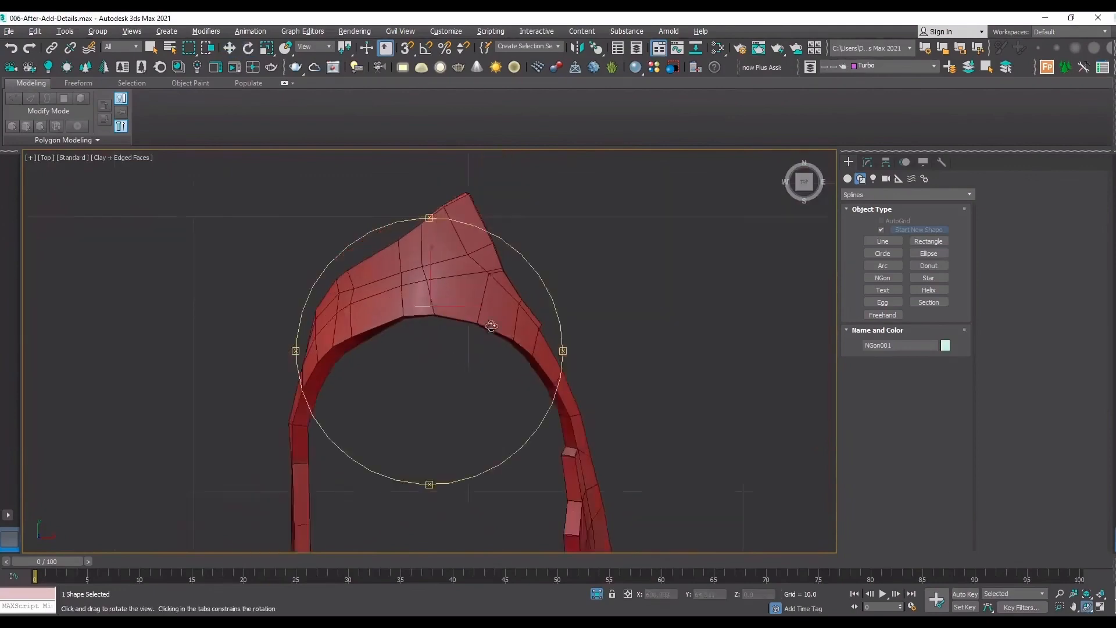
pyautogui.moveTo(570, 360); pyautogui.dragTo(580, 305)
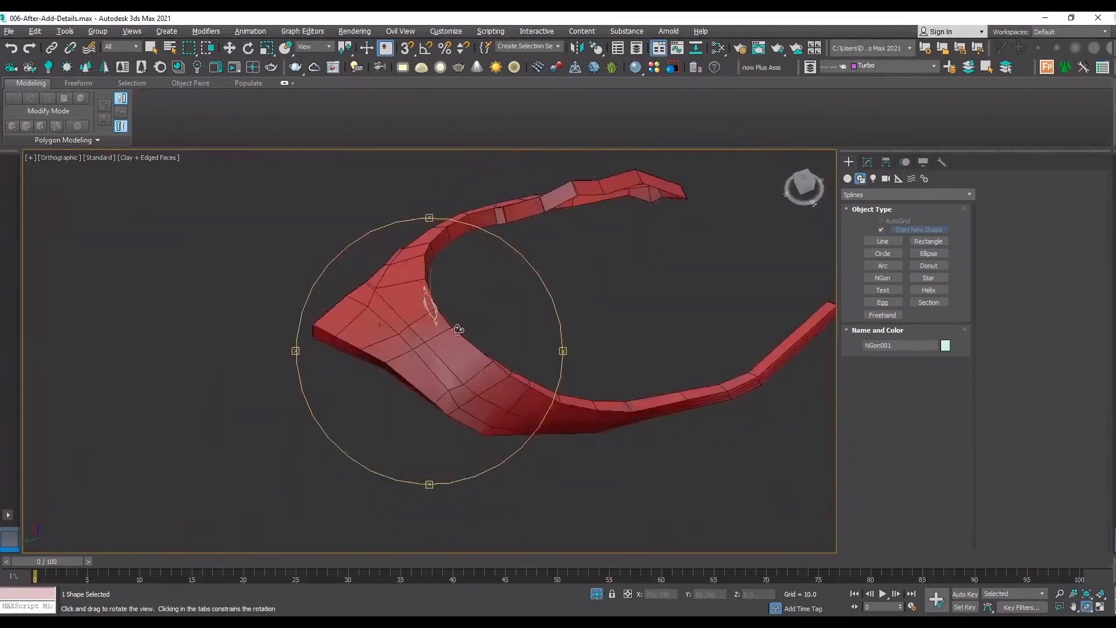
pyautogui.scroll(5, 433, 312)
pyautogui.moveTo(449, 315); pyautogui.dragTo(500, 356)
pyautogui.rightClick(499, 360)
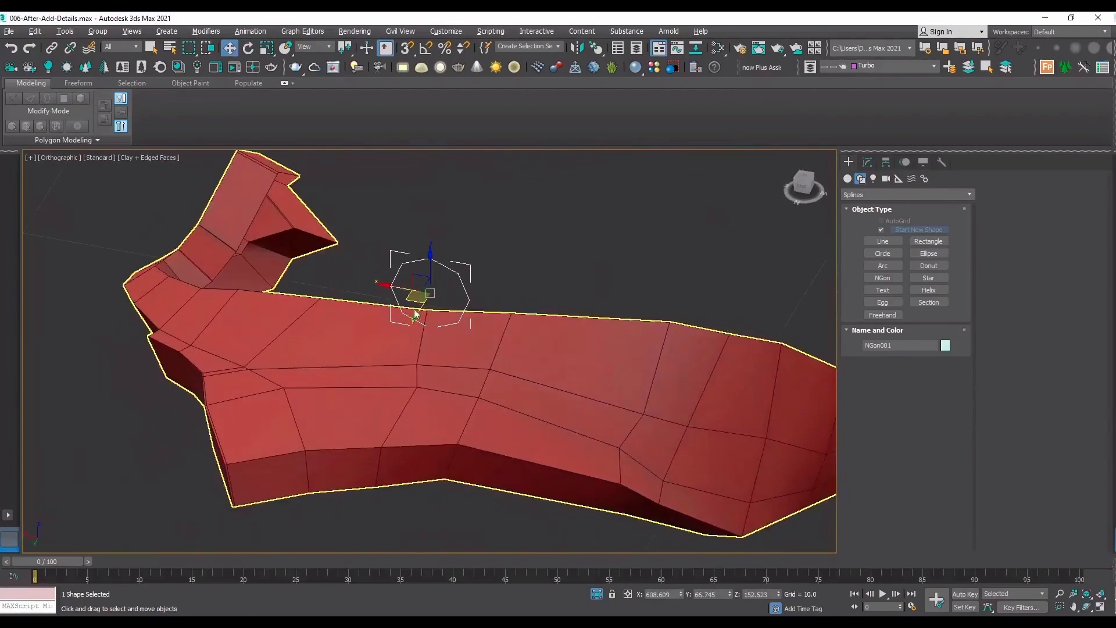
pyautogui.moveTo(405, 289); pyautogui.dragTo(464, 300)
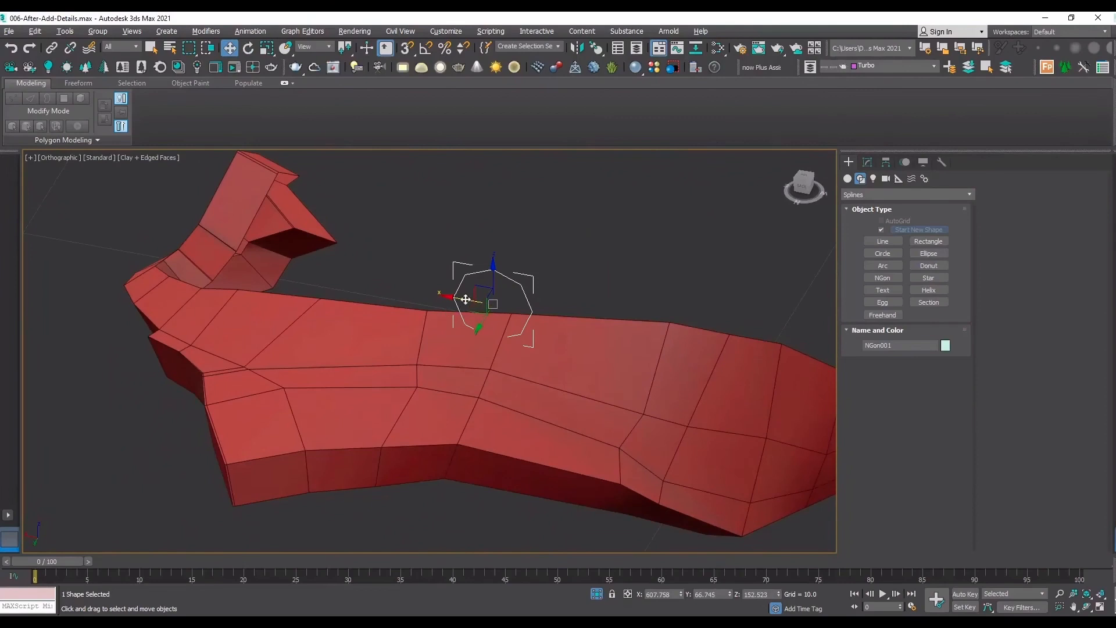
pyautogui.moveTo(465, 300); pyautogui.dragTo(475, 301)
# Using snapping in wireframe, move the octagon so its lowest vertex sits on the nearest crest vertex of the arch mesh.
pyautogui.press('F3')
pyautogui.scroll(2, 490, 327)
pyautogui.scroll(2, 491, 332)
pyautogui.press('s')
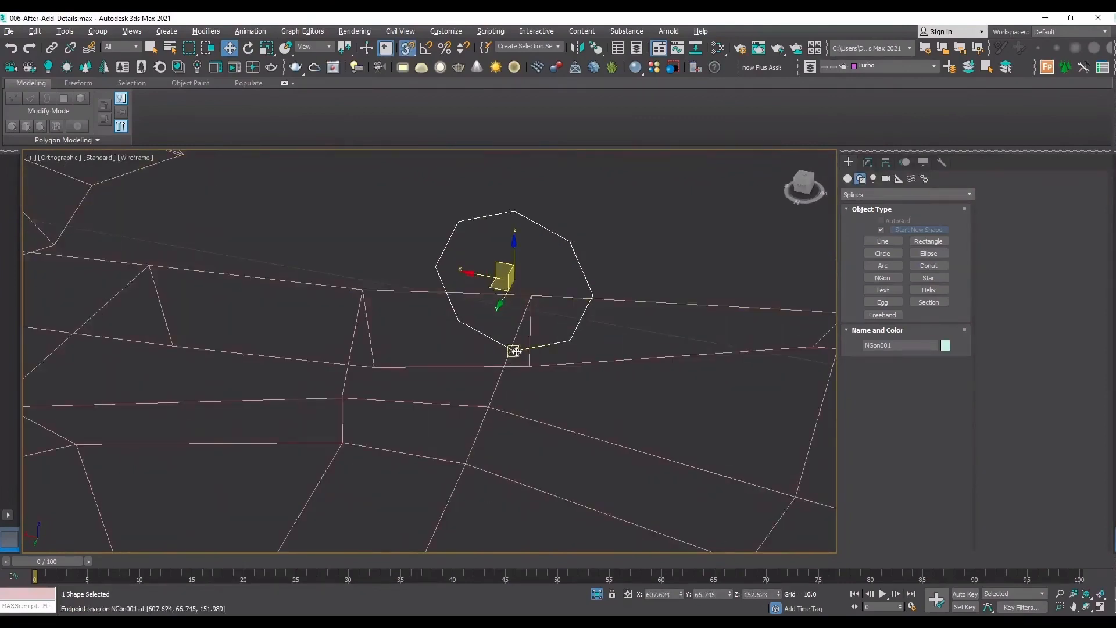
pyautogui.moveTo(515, 350); pyautogui.dragTo(531, 293)
pyautogui.press('s')
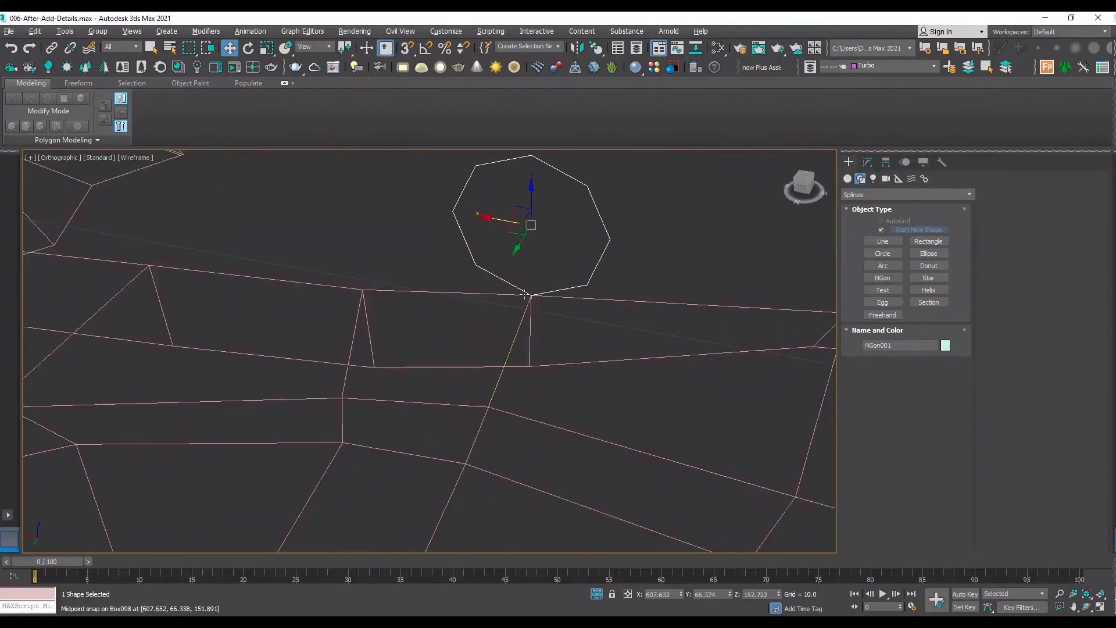
# Snap the octagon's lowest vertex onto the adjacent upper-edge vertex of the arch, moving the octagon to about X 608.759.
pyautogui.press('F3')
pyautogui.scroll(-4, 540, 301)
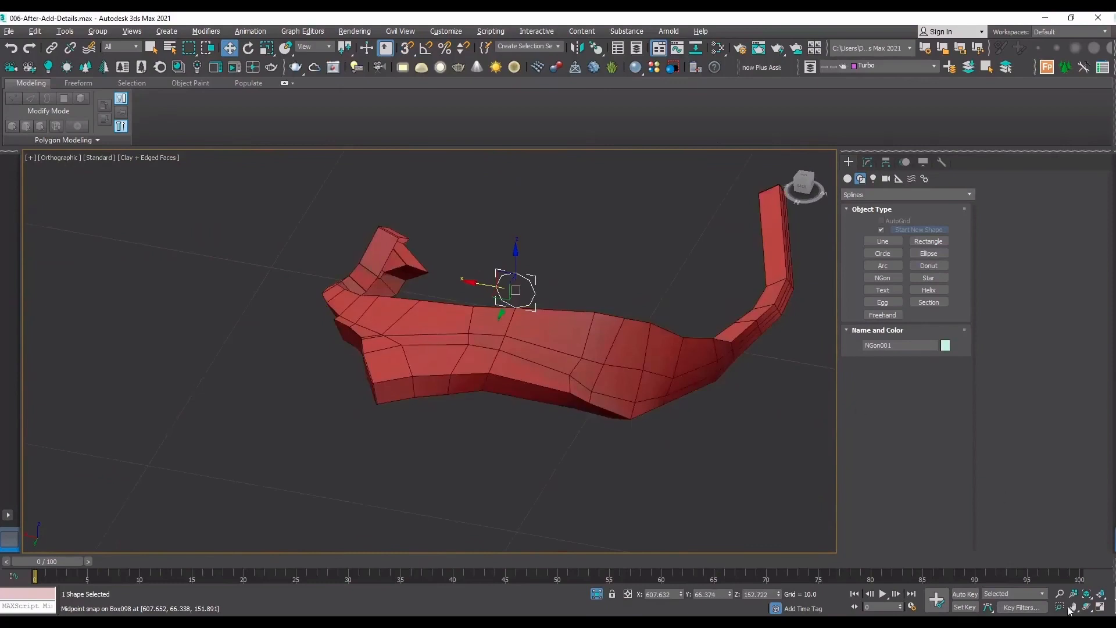
pyautogui.click(1087, 607)
pyautogui.moveTo(418, 360); pyautogui.dragTo(372, 306)
pyautogui.moveTo(329, 288); pyautogui.dragTo(351, 310)
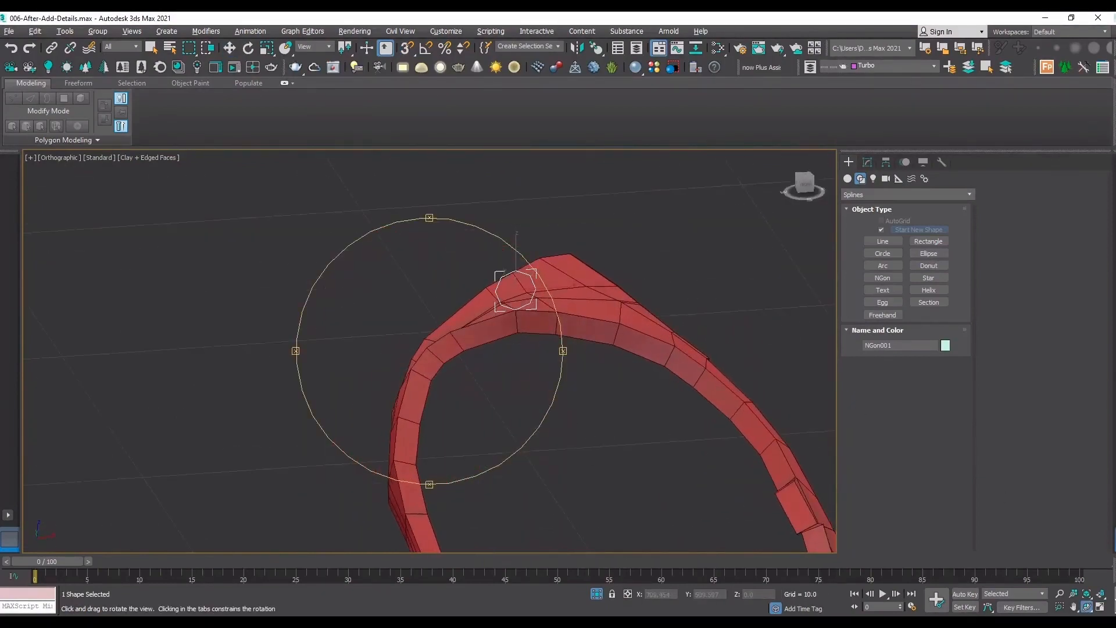
pyautogui.press('z')
pyautogui.press('w')
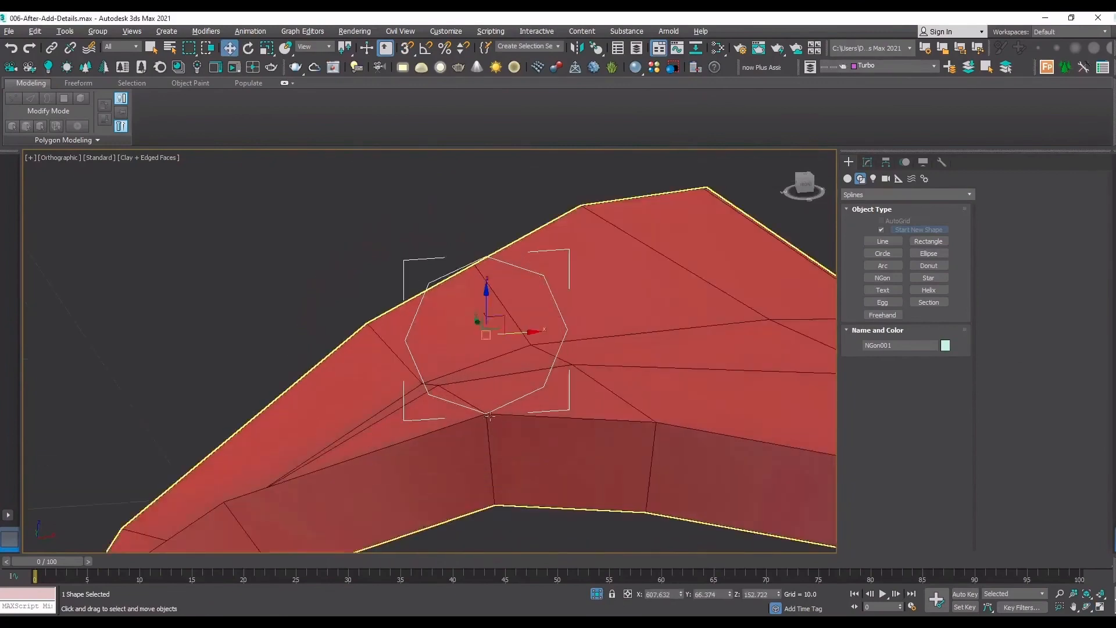
pyautogui.press('s')
pyautogui.moveTo(490, 416); pyautogui.dragTo(656, 422)
# Turn snapping off and raise the octagon slightly along Z to about 152.666, just clear of the arch's surface.
pyautogui.scroll(-2, 572, 299)
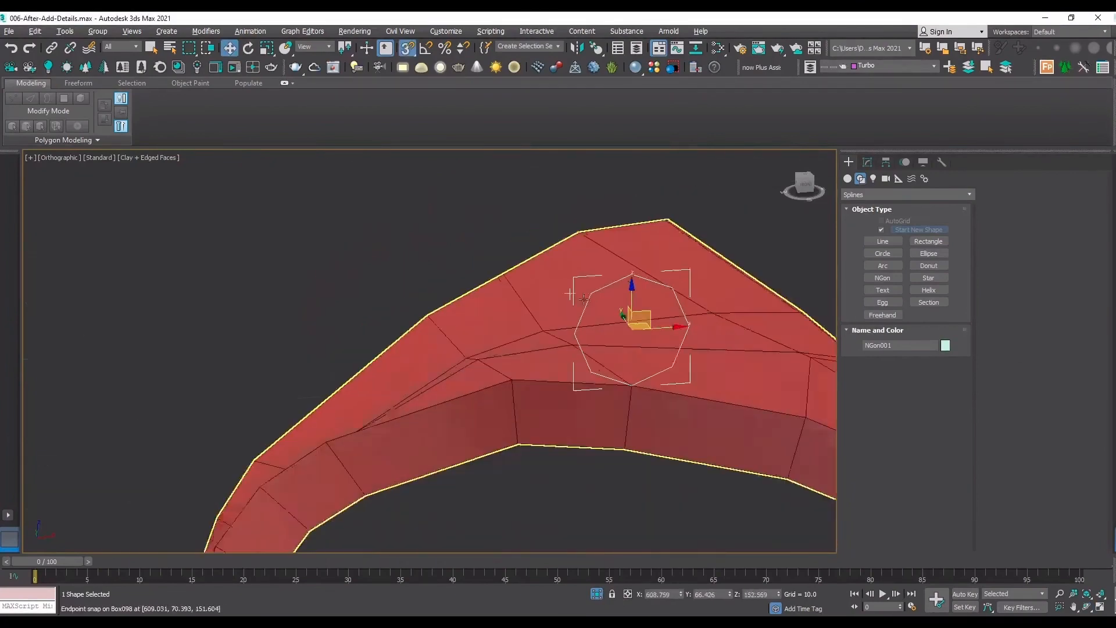
pyautogui.scroll(-2, 583, 299)
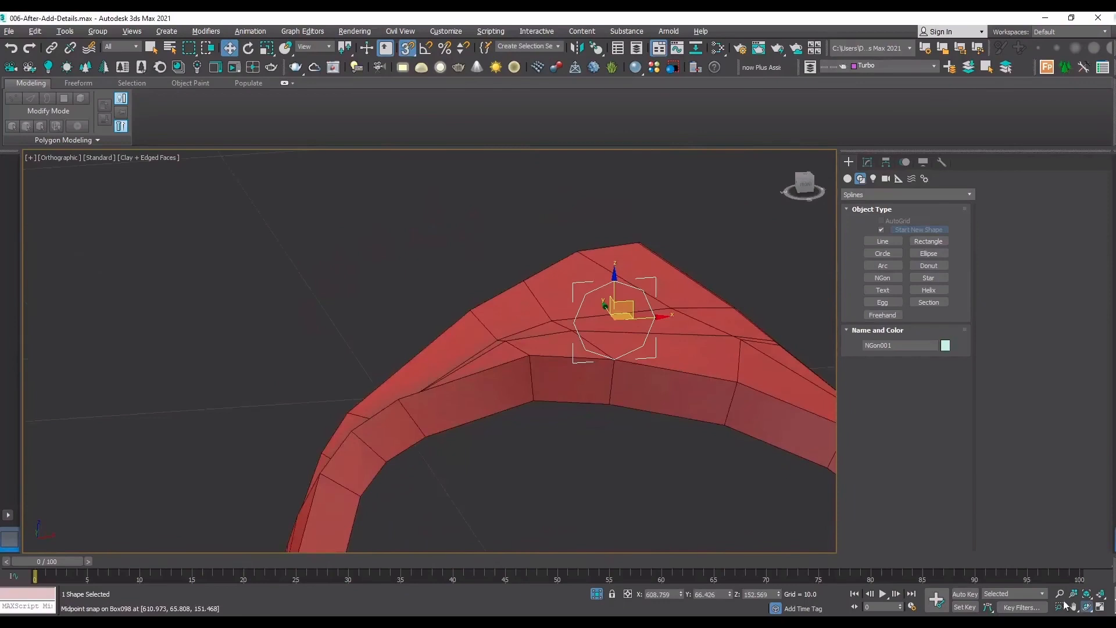
pyautogui.moveTo(634, 346); pyautogui.dragTo(614, 283)
pyautogui.press('w')
pyautogui.hotkey('ctrl', 'z')
pyautogui.press('s')
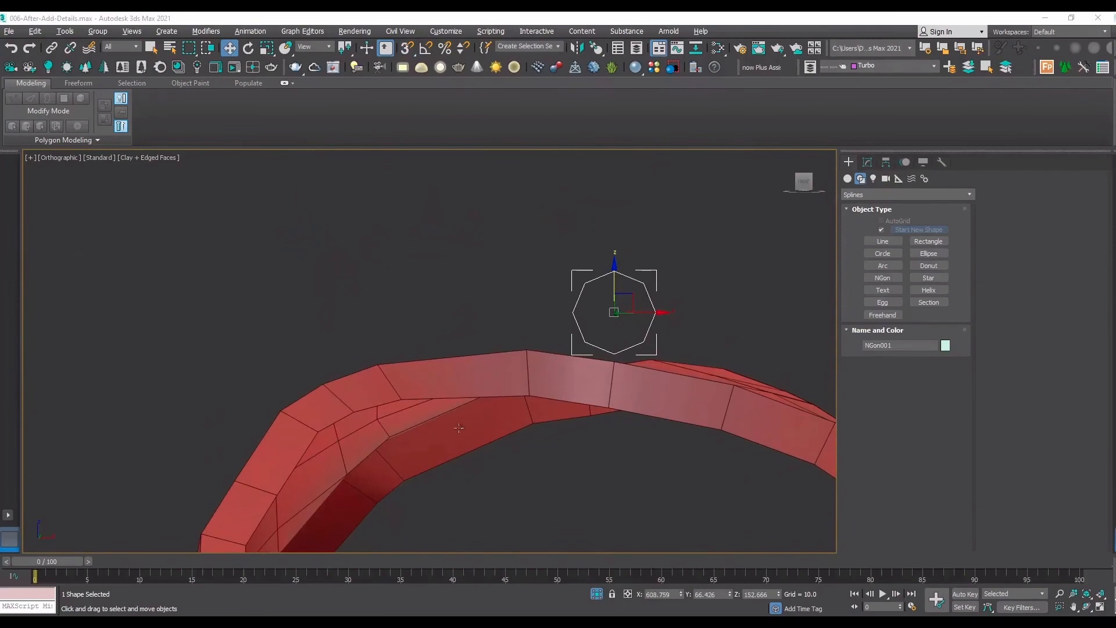
# Add a Shell modifier to the octagon with Outer Amount 0.0 and Inner Amount 0.95.
pyautogui.click(1086, 609)
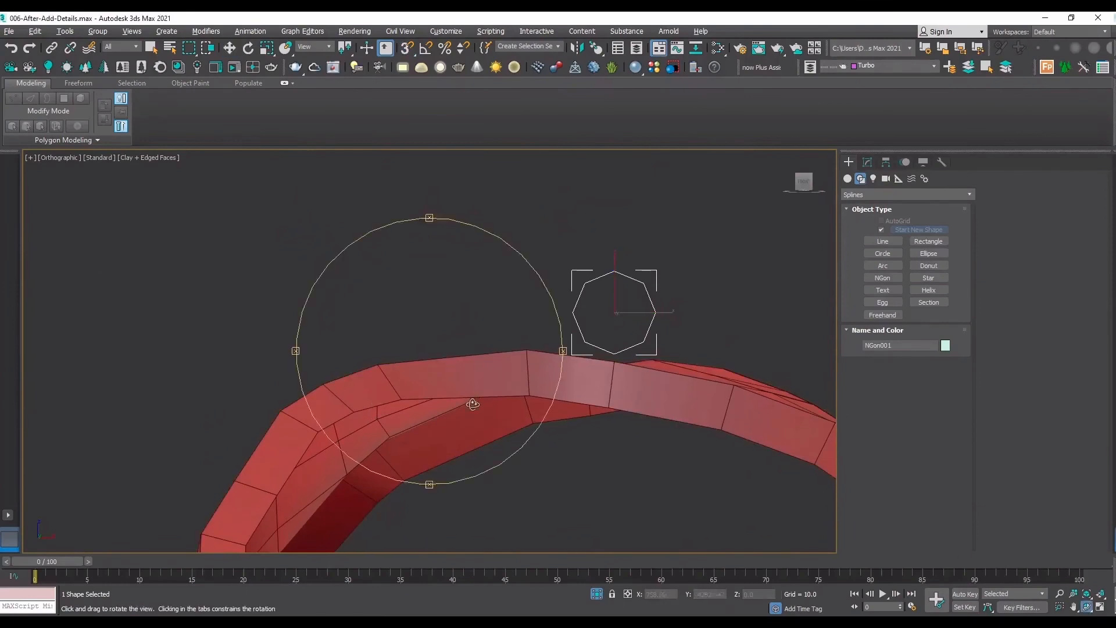
pyautogui.moveTo(581, 384); pyautogui.dragTo(563, 433)
pyautogui.click(867, 162)
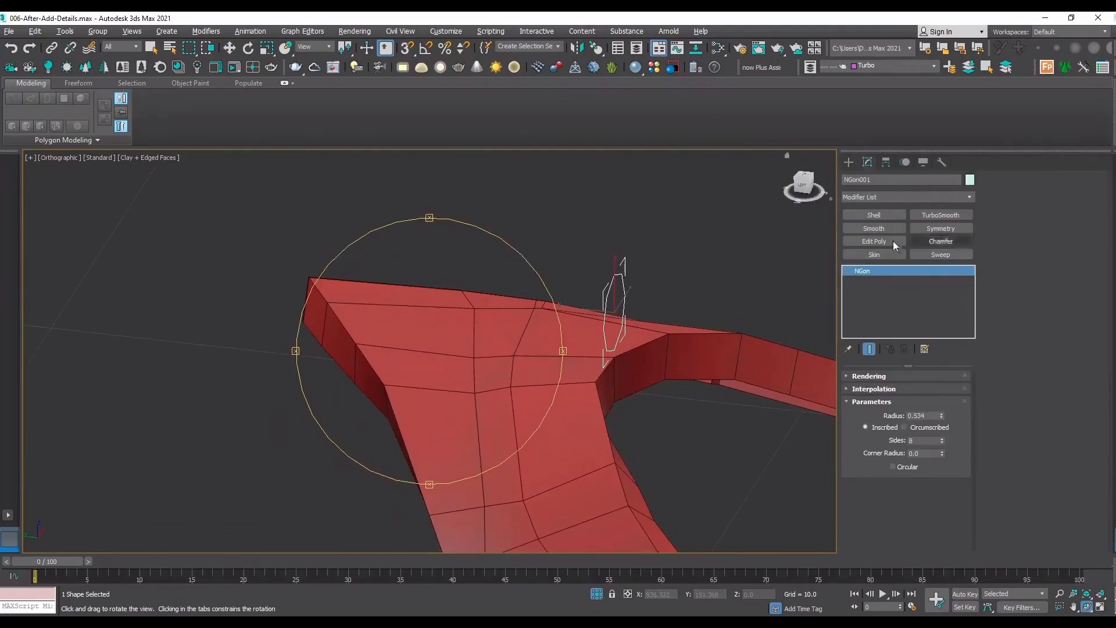
pyautogui.click(872, 215)
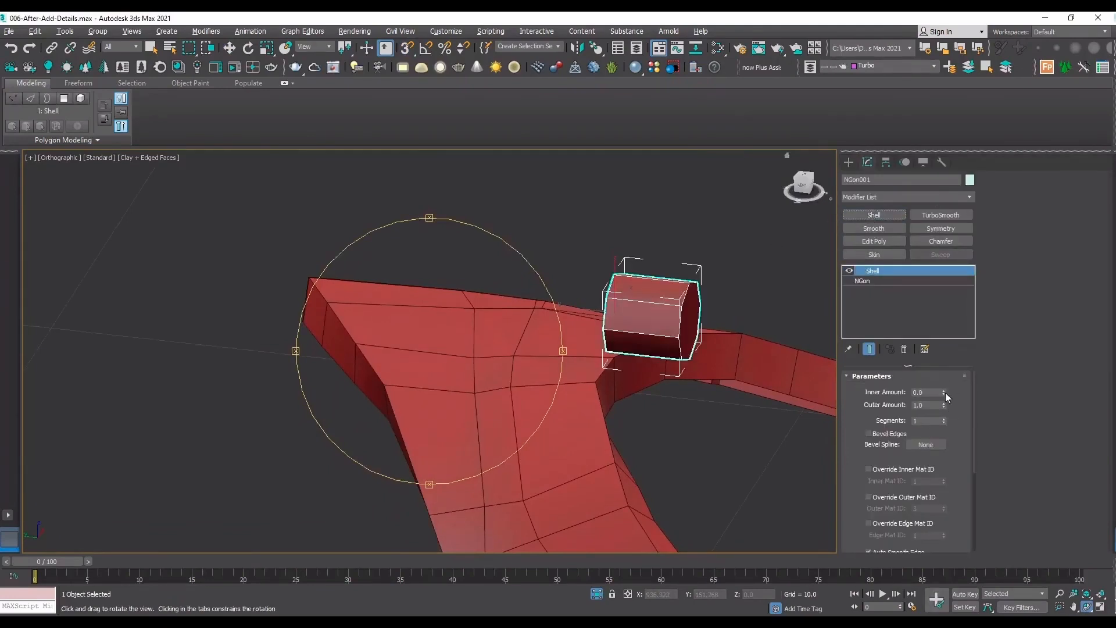
pyautogui.moveTo(943, 407); pyautogui.dragTo(945, 493)
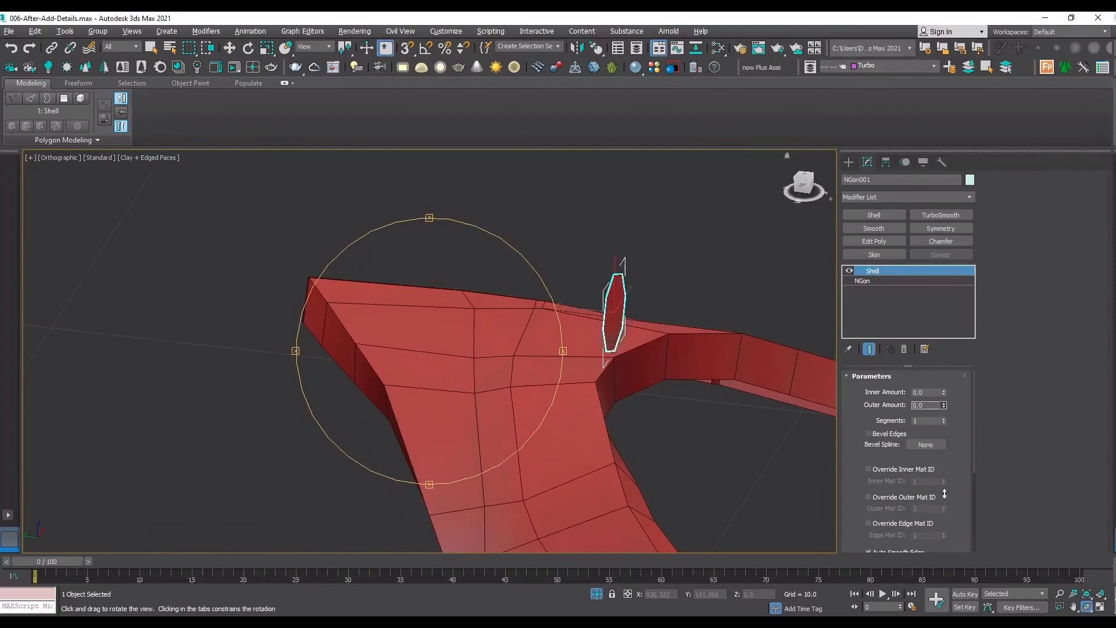
pyautogui.moveTo(946, 394); pyautogui.dragTo(947, 296)
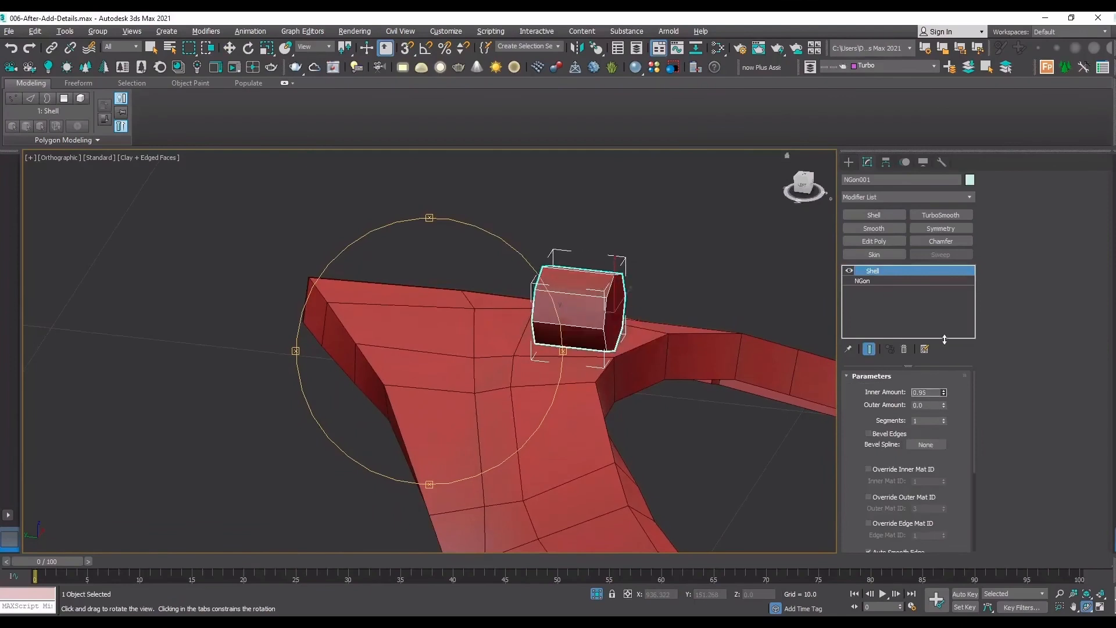
pyautogui.moveTo(490, 286); pyautogui.dragTo(452, 282)
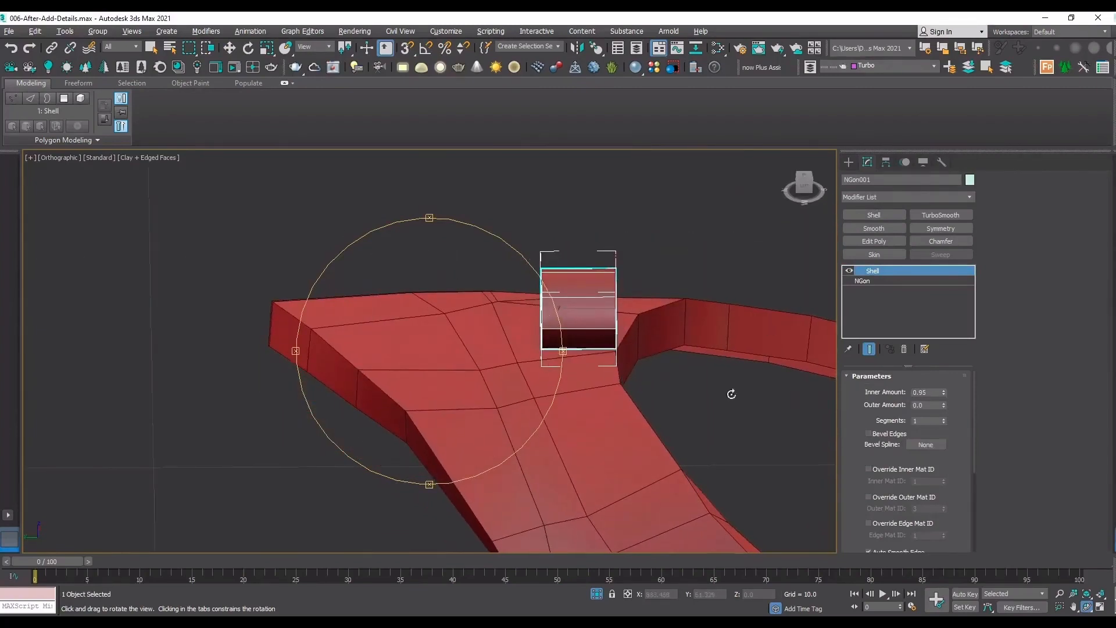
# Add an Edit Poly modifier and move the cylinder's end polygon along Y to about 66.675, leaving a thin octagonal disc.
pyautogui.click(874, 241)
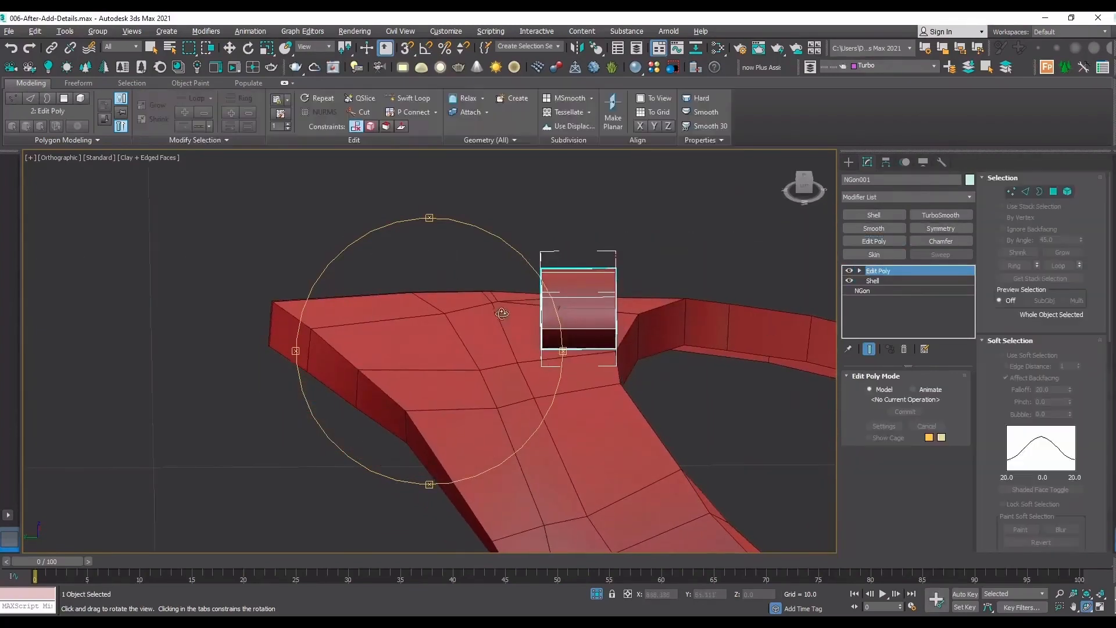
pyautogui.moveTo(509, 314); pyautogui.dragTo(536, 319)
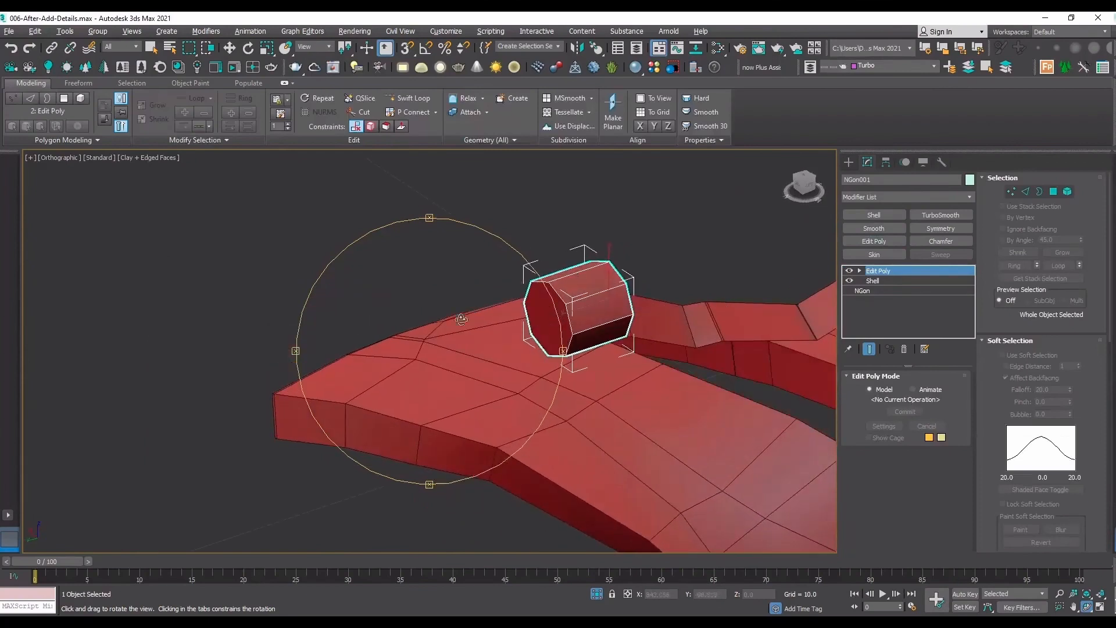
pyautogui.press('r')
pyautogui.press('4')
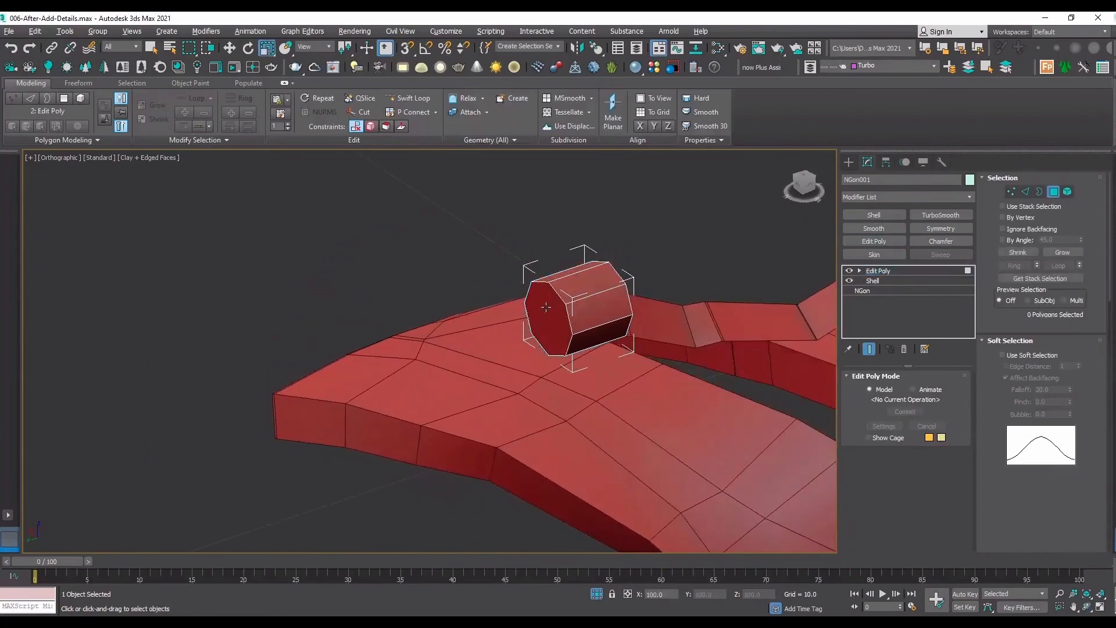
pyautogui.click(546, 308)
pyautogui.keyDown('alt'); pyautogui.moveTo(546, 308); pyautogui.dragTo(647, 377, button='middle'); pyautogui.keyUp('alt')
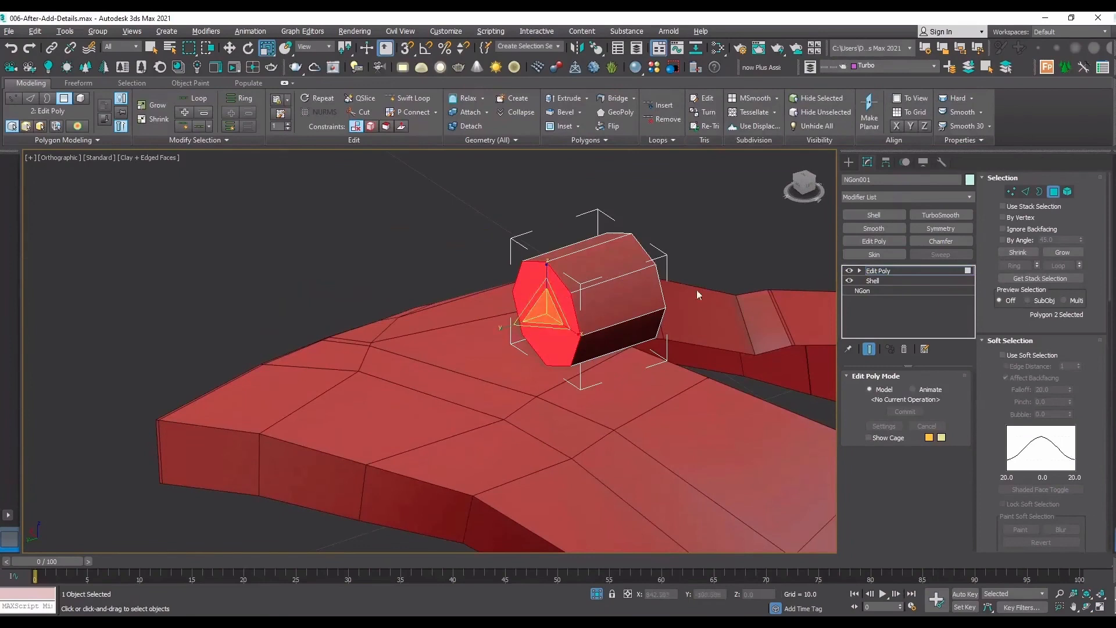
pyautogui.press('w')
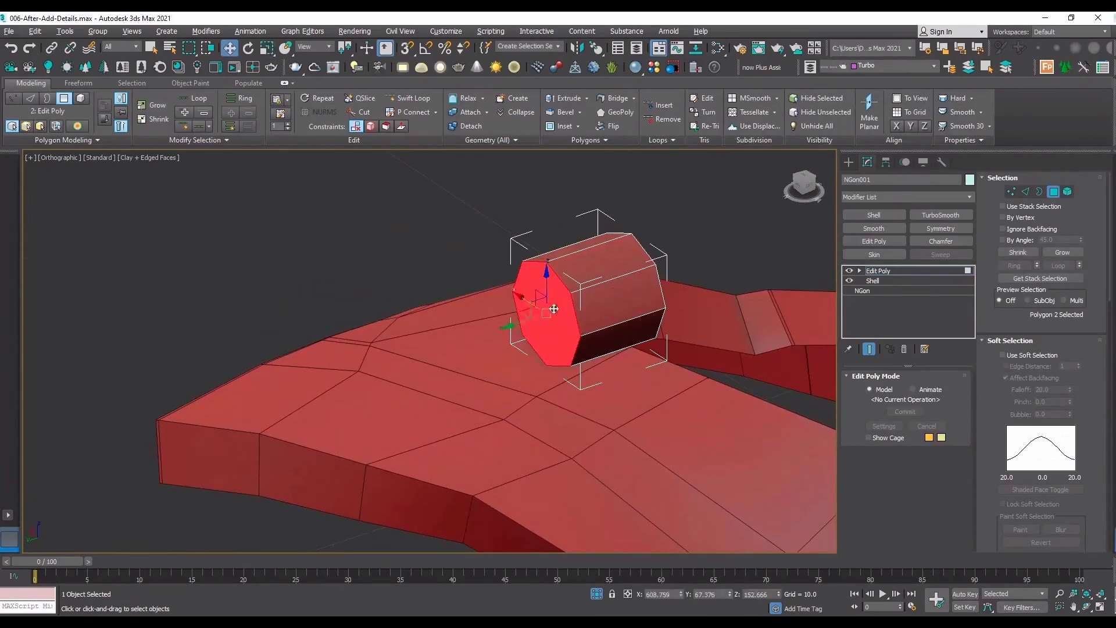
pyautogui.moveTo(516, 325); pyautogui.dragTo(576, 305)
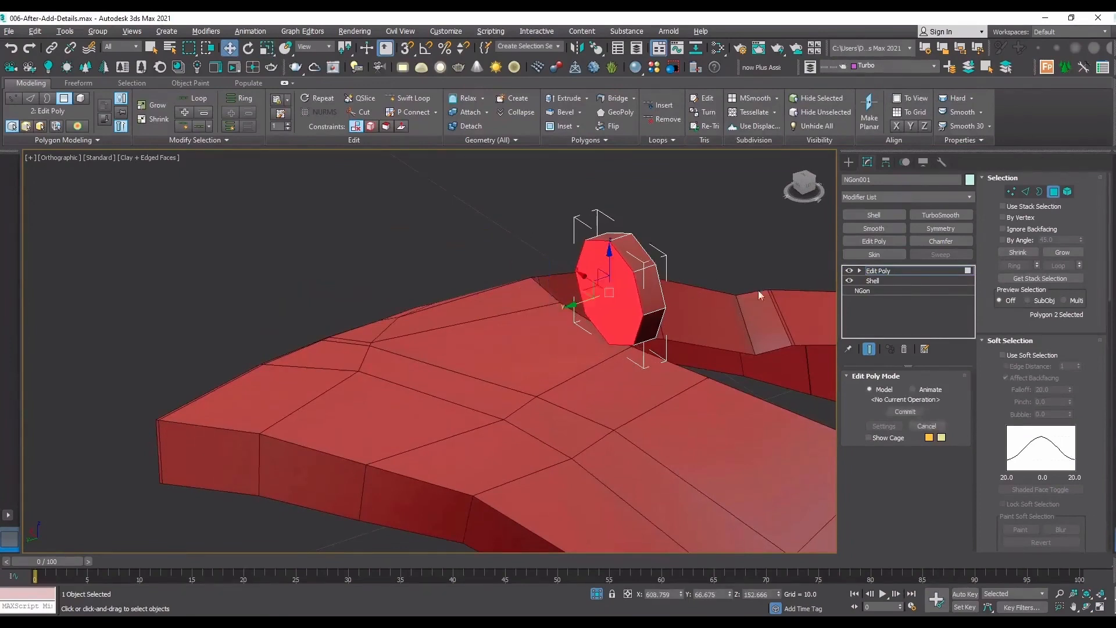
# Leave polygon editing and clone the octagonal disc once as an instance along Y, to about Y 67.46.
pyautogui.click(899, 272)
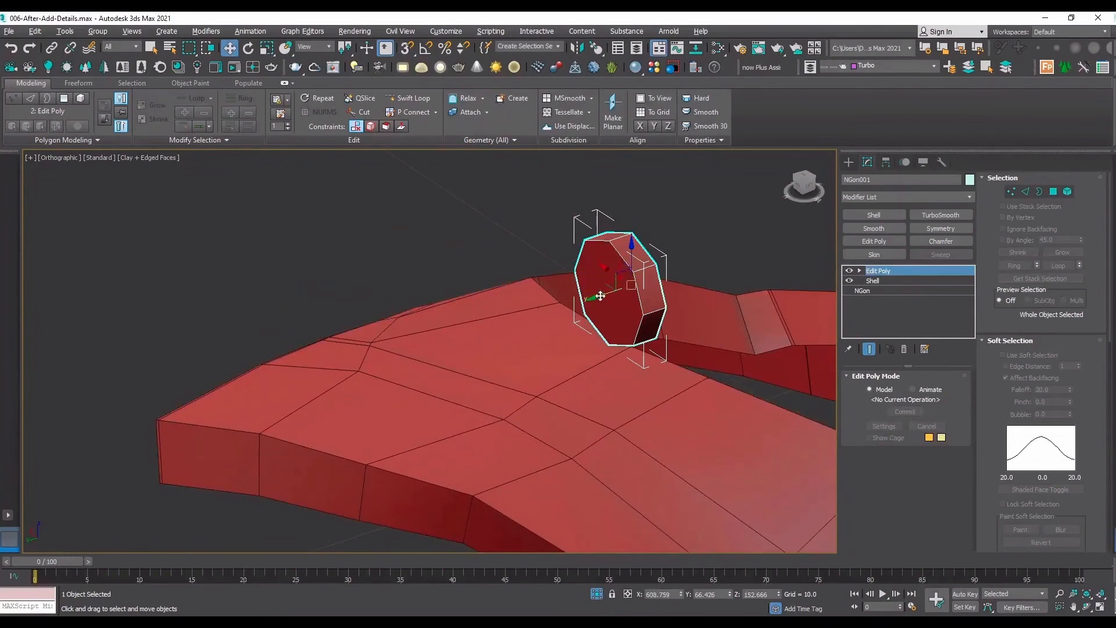
pyautogui.keyDown('shift'); pyautogui.moveTo(600, 296); pyautogui.dragTo(511, 321); pyautogui.keyUp('shift')
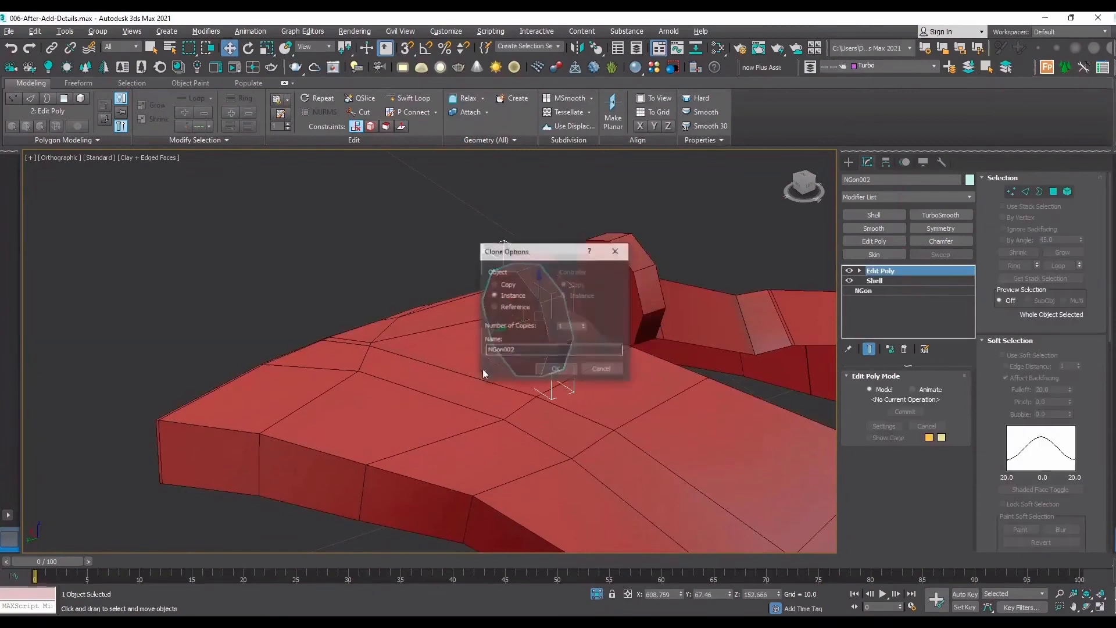
pyautogui.click(555, 369)
pyautogui.press('e')
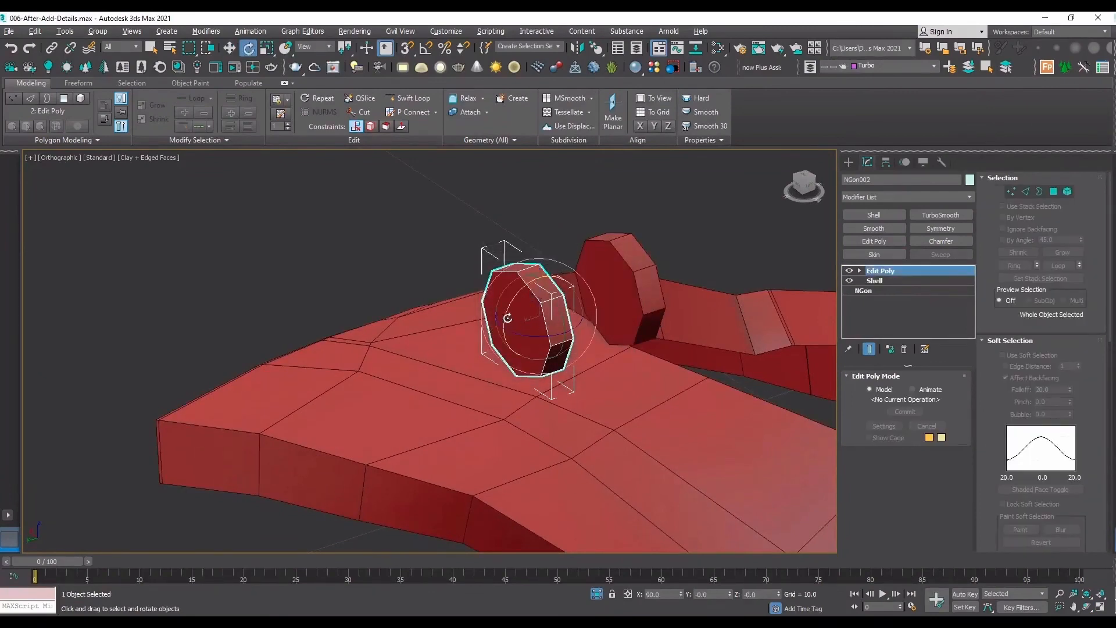
# Enable angle snapping and rotate the cloned disc so that it lies flat, perpendicular to the upright disc.
pyautogui.moveTo(505, 317); pyautogui.dragTo(619, 228)
pyautogui.hotkey('ctrl', 'z')
pyautogui.press('a')
pyautogui.moveTo(507, 312); pyautogui.dragTo(542, 357)
pyautogui.press('w')
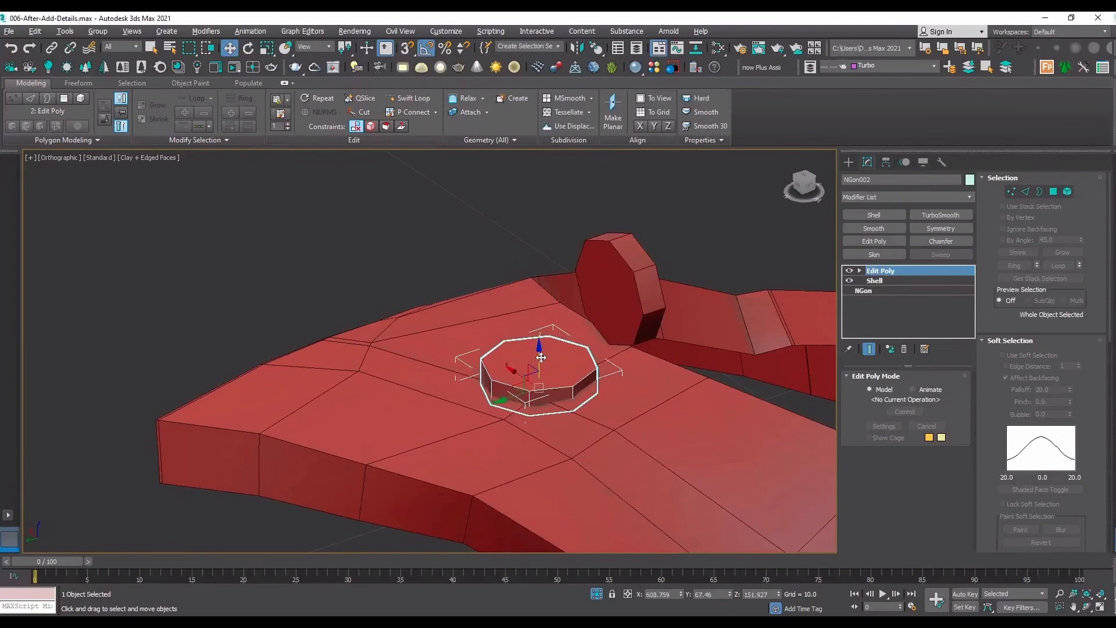
pyautogui.click(675, 225)
pyautogui.click(617, 279)
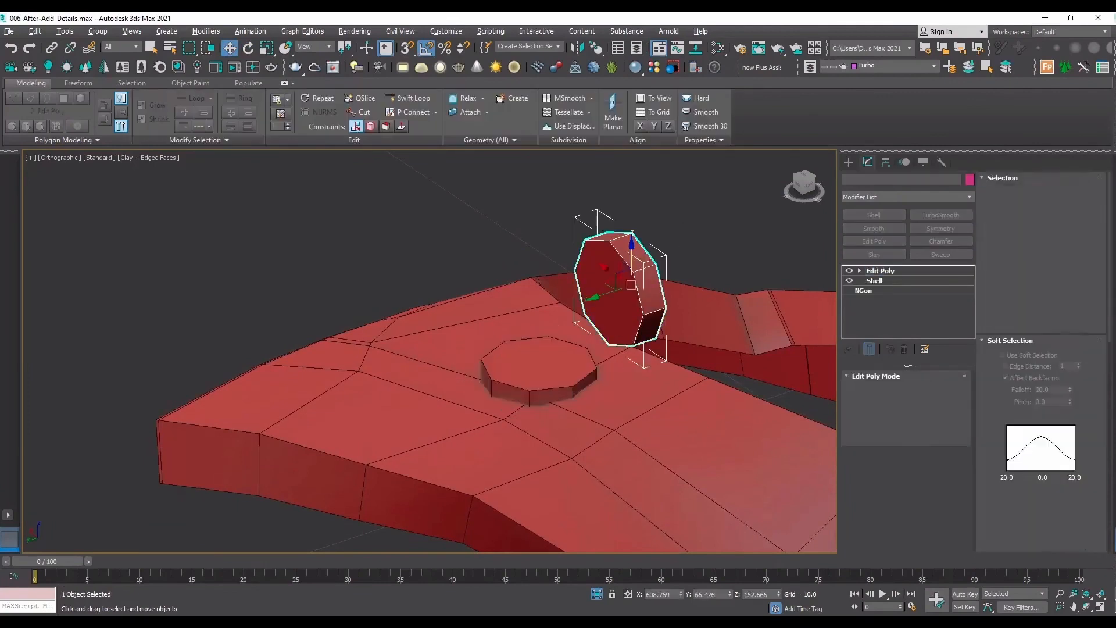
pyautogui.moveTo(1003, 398); pyautogui.dragTo(1004, 205)
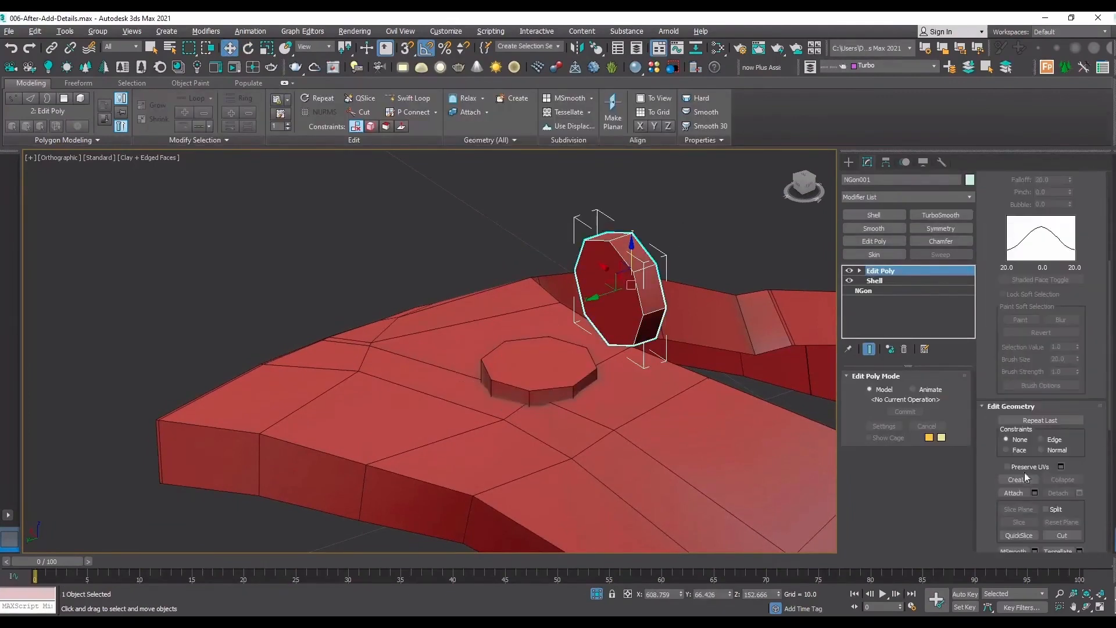
pyautogui.click(1013, 492)
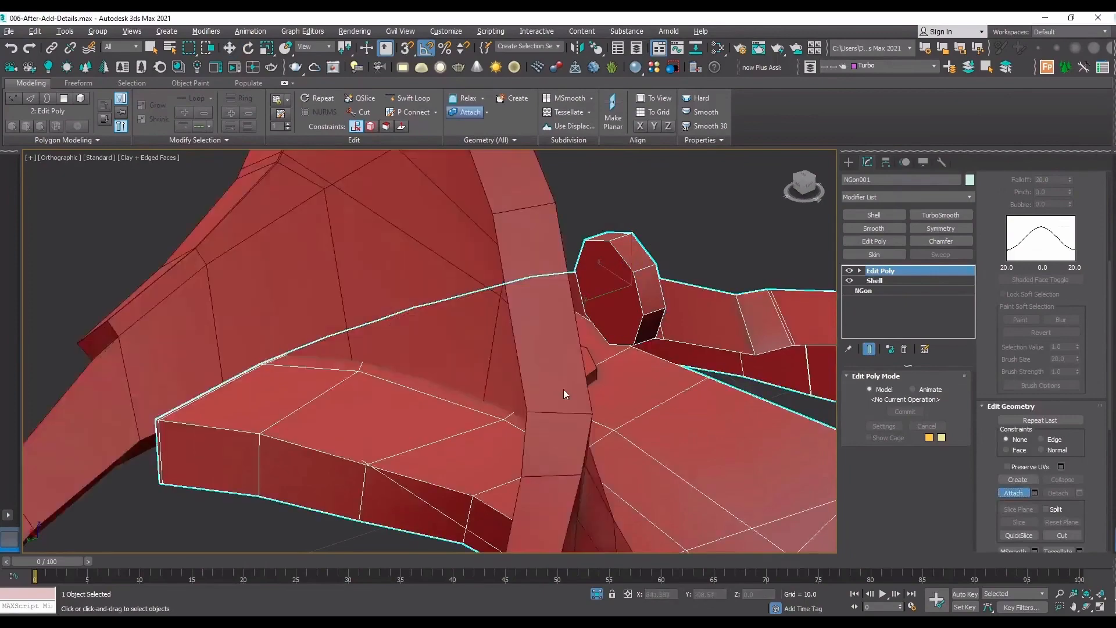
pyautogui.hotkey('ctrl', 'z')
pyautogui.press('w')
# Make the flat disc's modifiers unique and attach the upright disc to it.
pyautogui.click(554, 355)
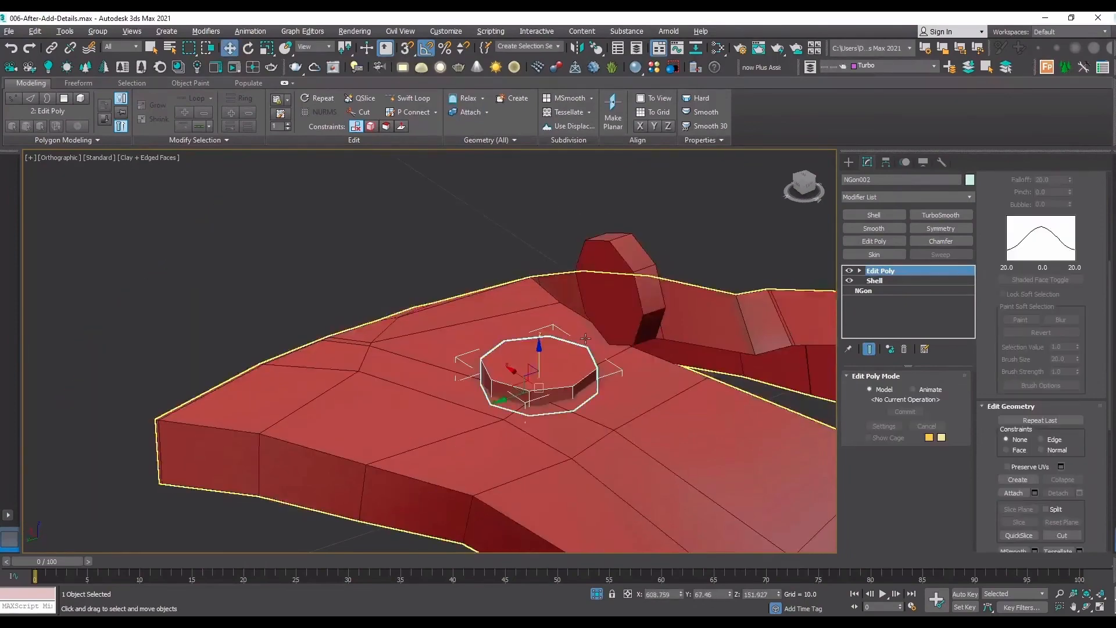
pyautogui.click(1013, 493)
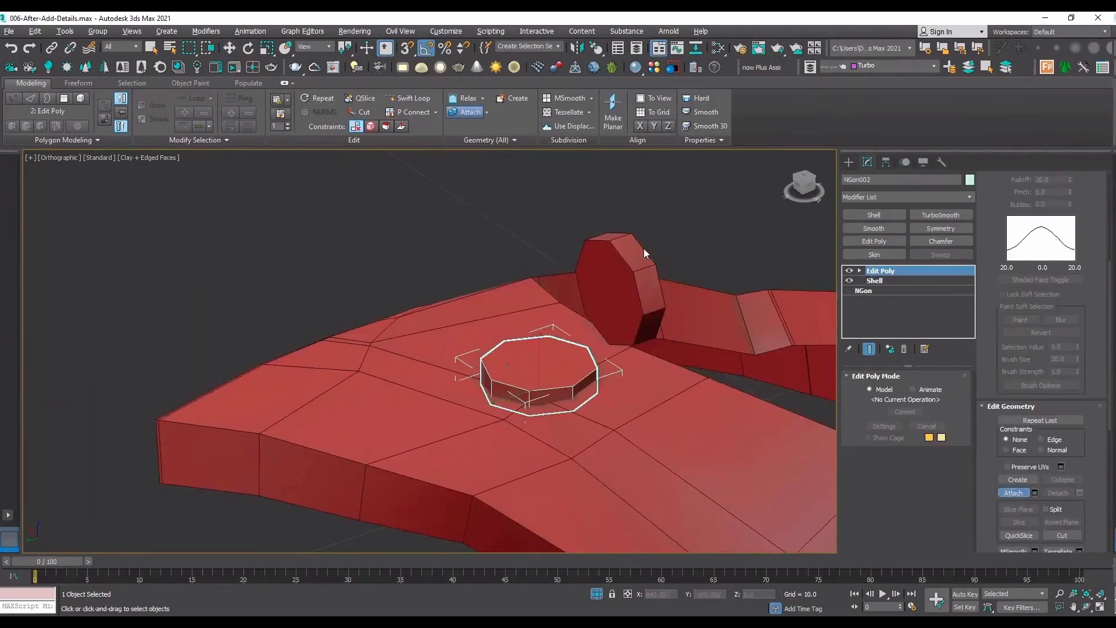
pyautogui.press('w')
pyautogui.click(889, 349)
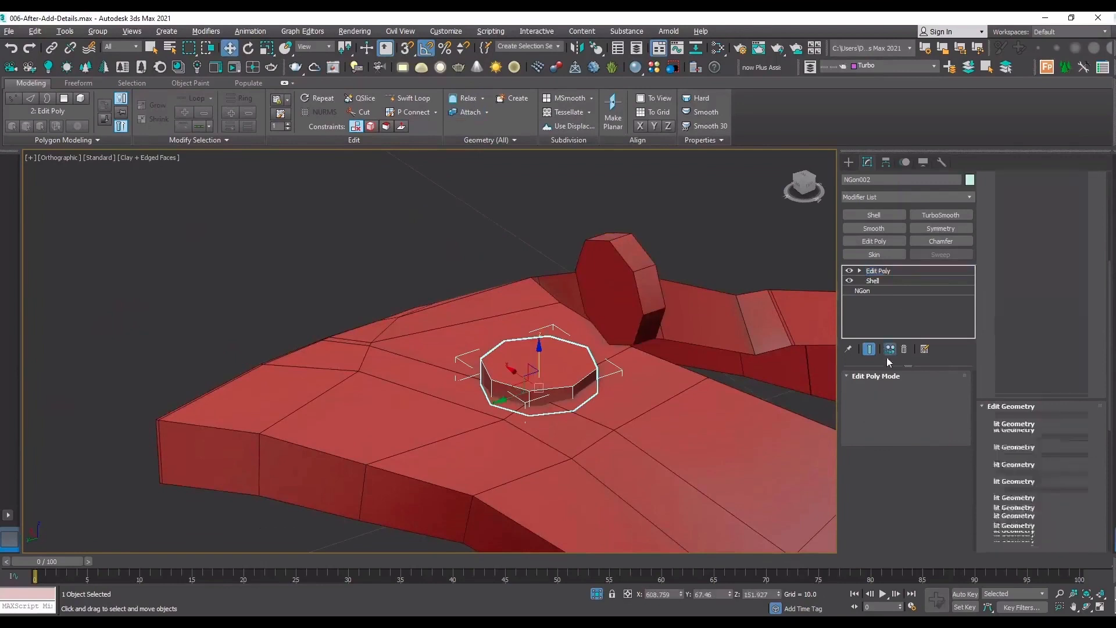
pyautogui.click(1016, 492)
pyautogui.click(633, 295)
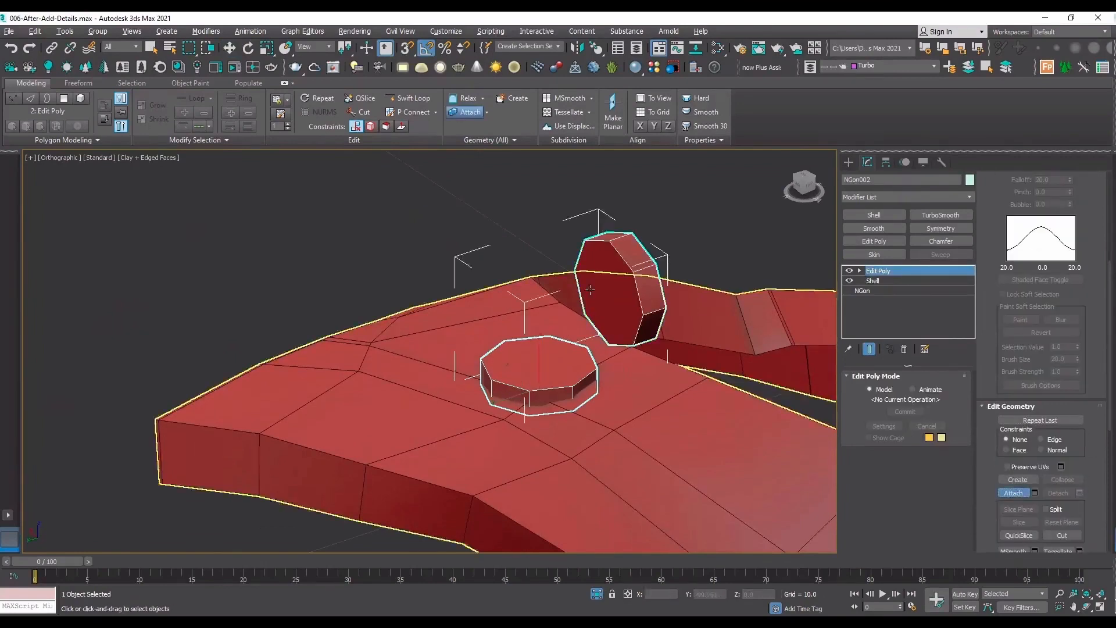
# Move the flat disc's whole element slightly closer to the upright disc, to about X 608.772, Y 67.388.
pyautogui.scroll(4, 584, 291)
pyautogui.press('4')
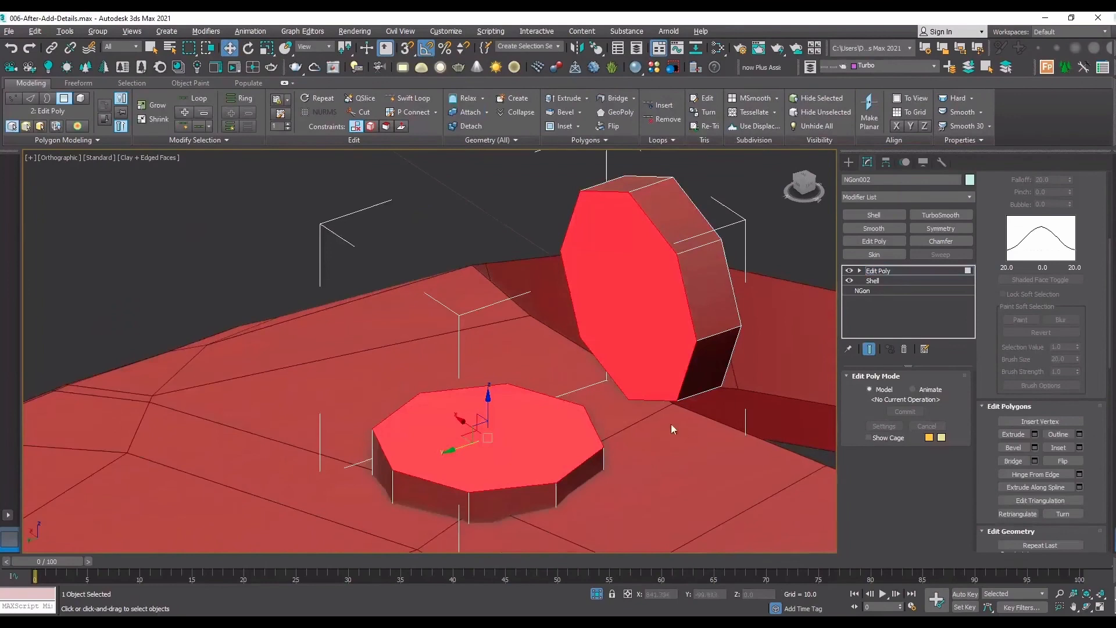
pyautogui.press('t')
pyautogui.press('F3')
pyautogui.moveTo(448, 309); pyautogui.dragTo(455, 331)
pyautogui.rightClick(454, 330)
pyautogui.click(888, 271)
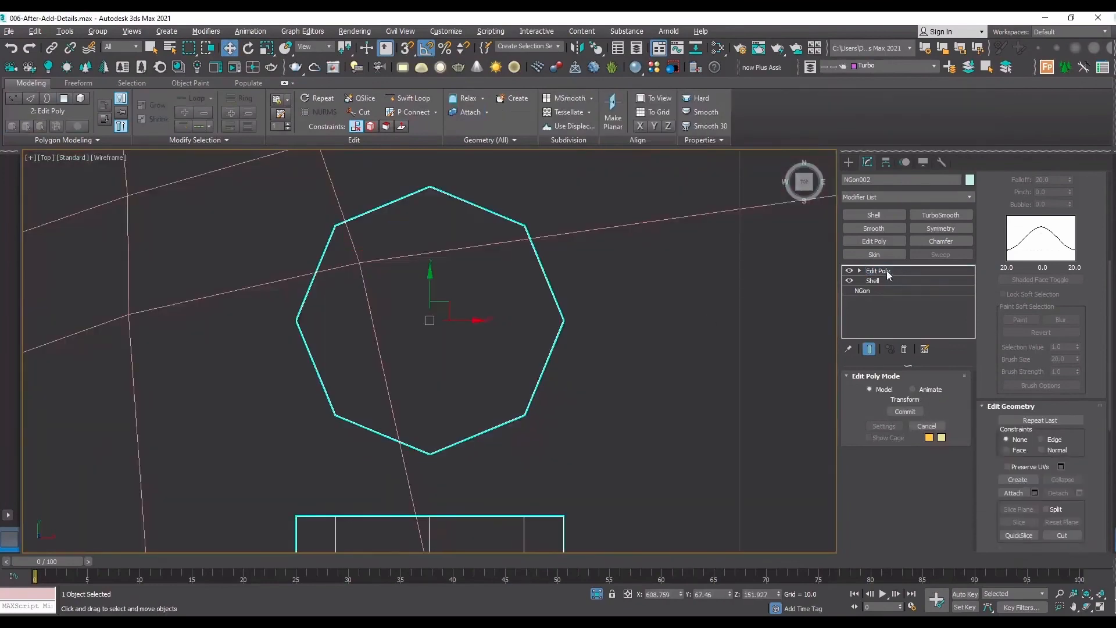
pyautogui.press('4')
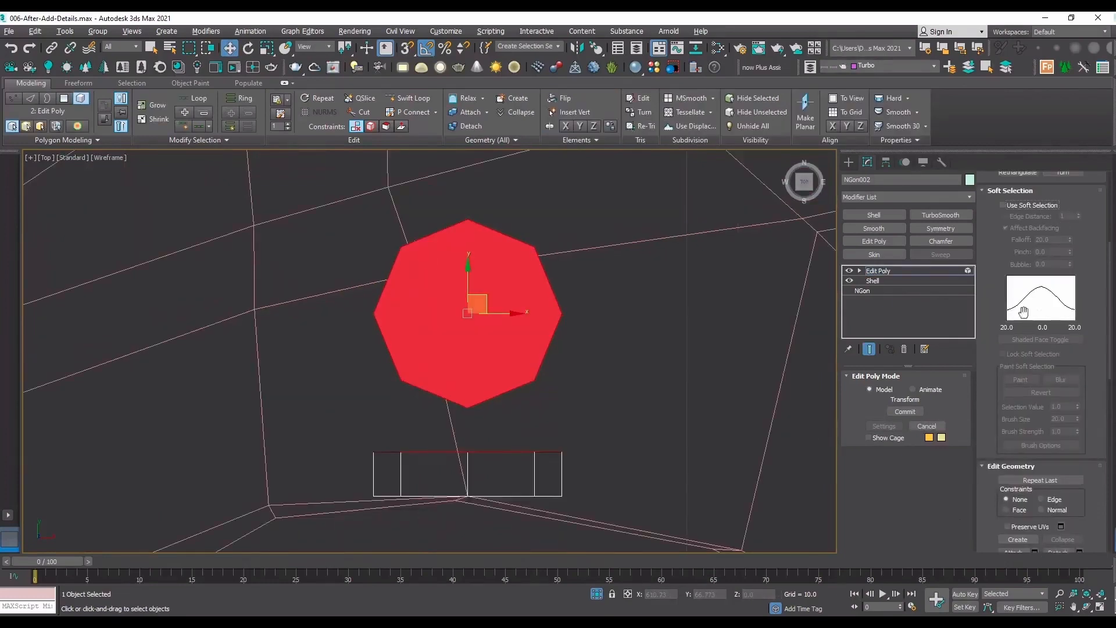
pyautogui.scroll(5, 1021, 251)
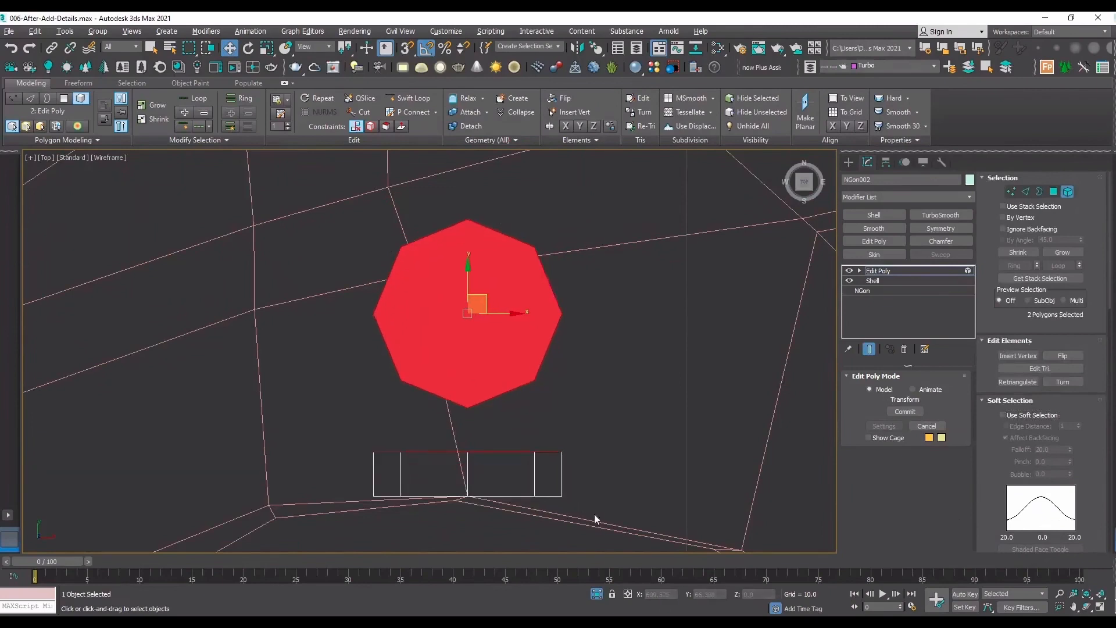
pyautogui.moveTo(291, 419); pyautogui.dragTo(237, 420)
pyautogui.moveTo(600, 401); pyautogui.dragTo(313, 211)
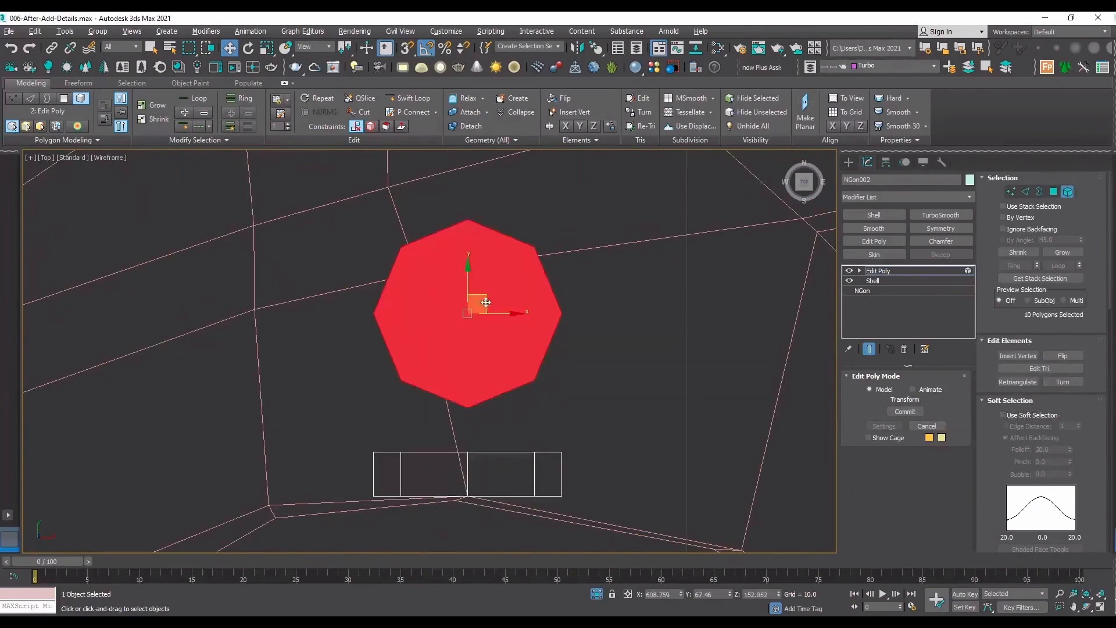
pyautogui.moveTo(486, 302); pyautogui.dragTo(488, 328)
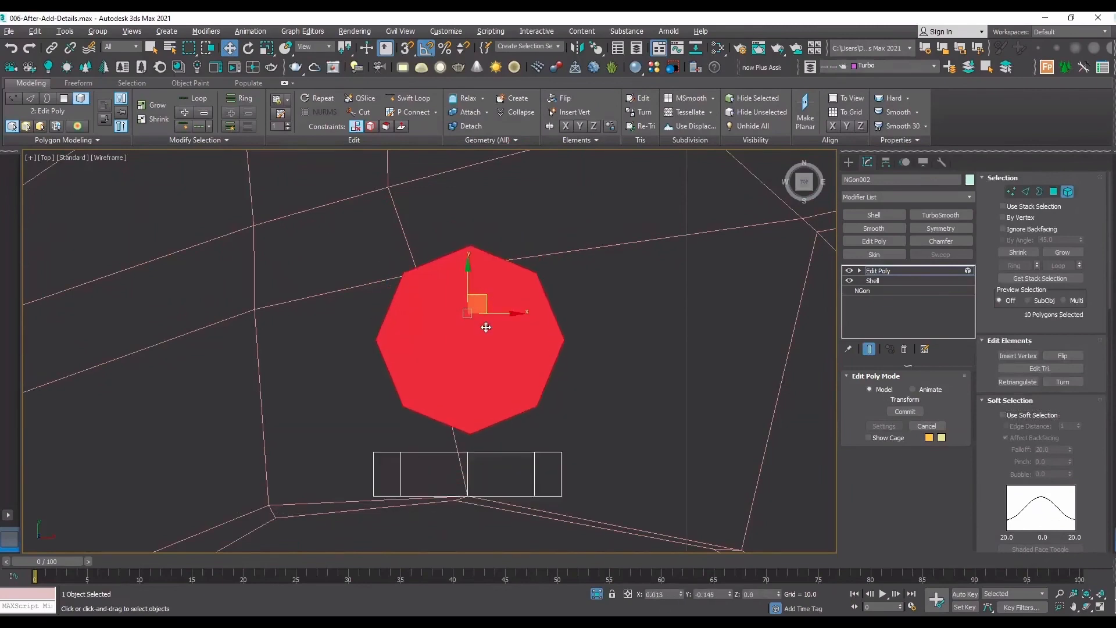
# Bridge the facing octagonal polygons of the two discs with Twist 1 set to -1.
pyautogui.click(1087, 607)
pyautogui.moveTo(630, 391); pyautogui.dragTo(539, 329)
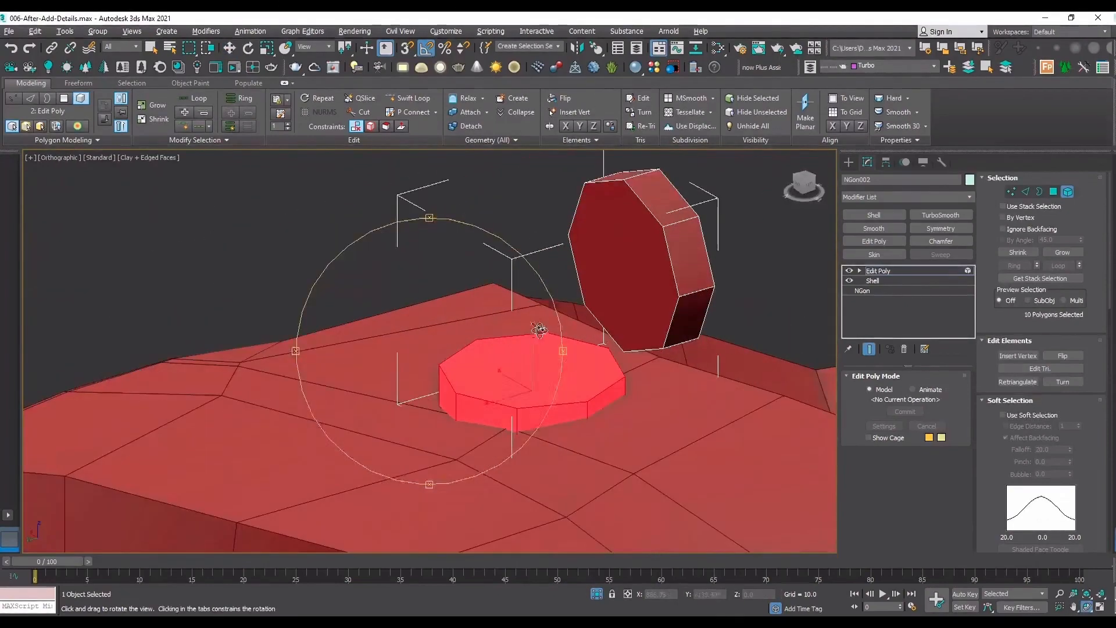
pyautogui.press('w')
pyautogui.press('4')
pyautogui.click(644, 292)
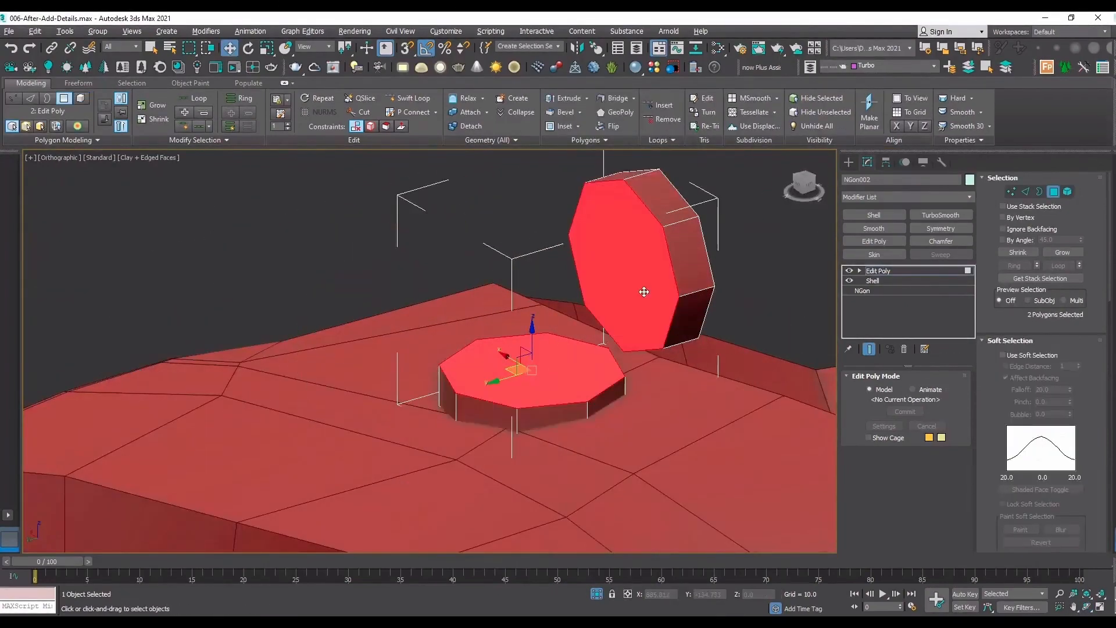
pyautogui.scroll(-5, 1067, 500)
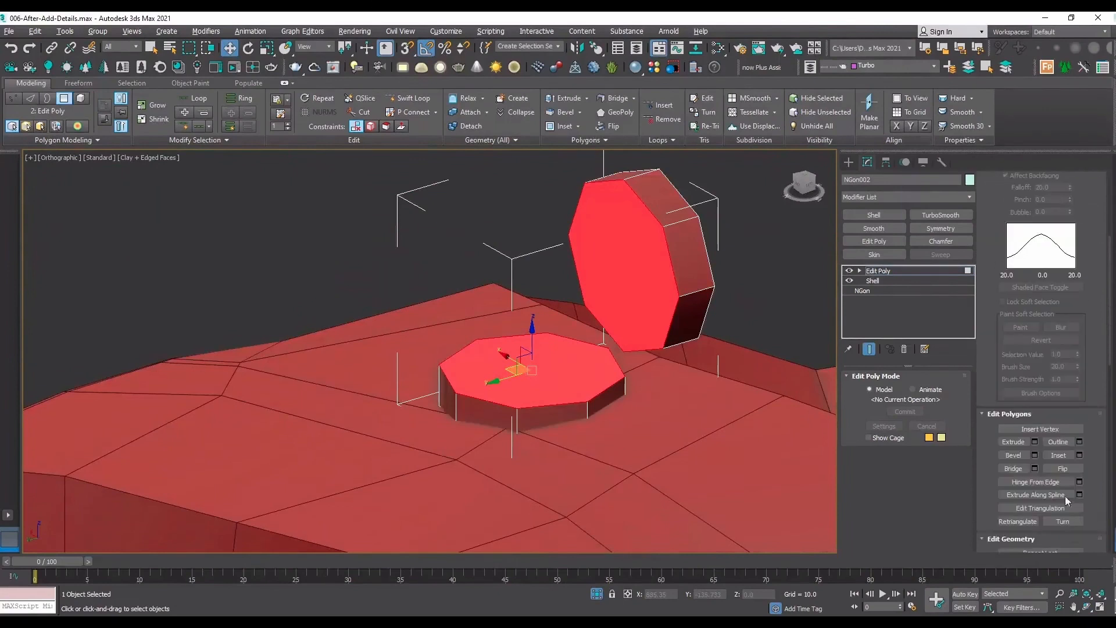
pyautogui.click(1034, 469)
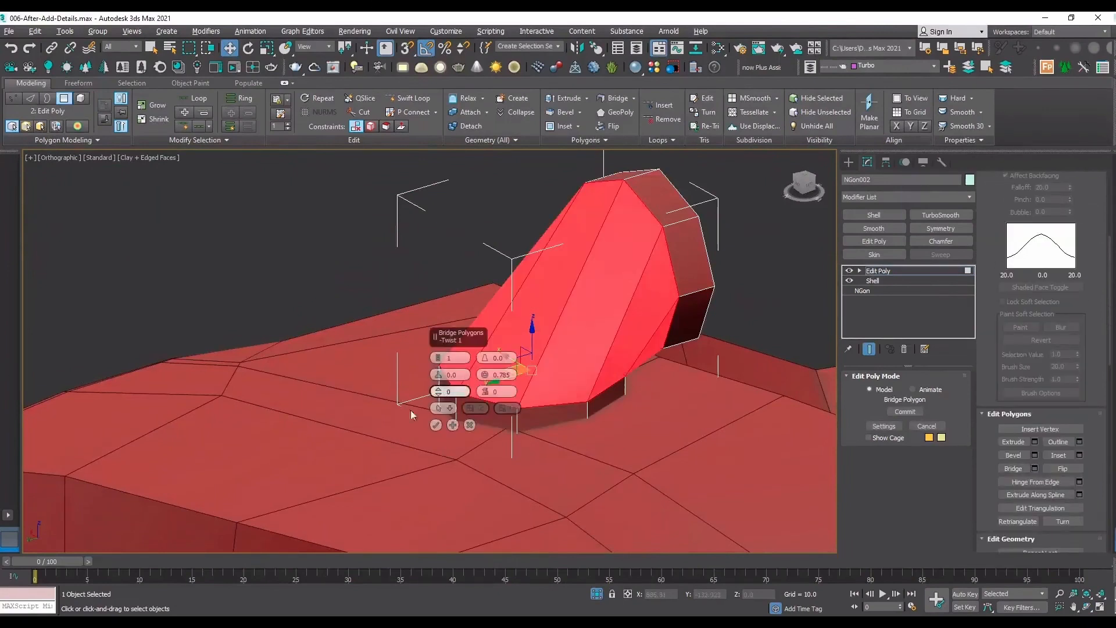
pyautogui.moveTo(439, 391); pyautogui.dragTo(441, 386)
pyautogui.click(435, 425)
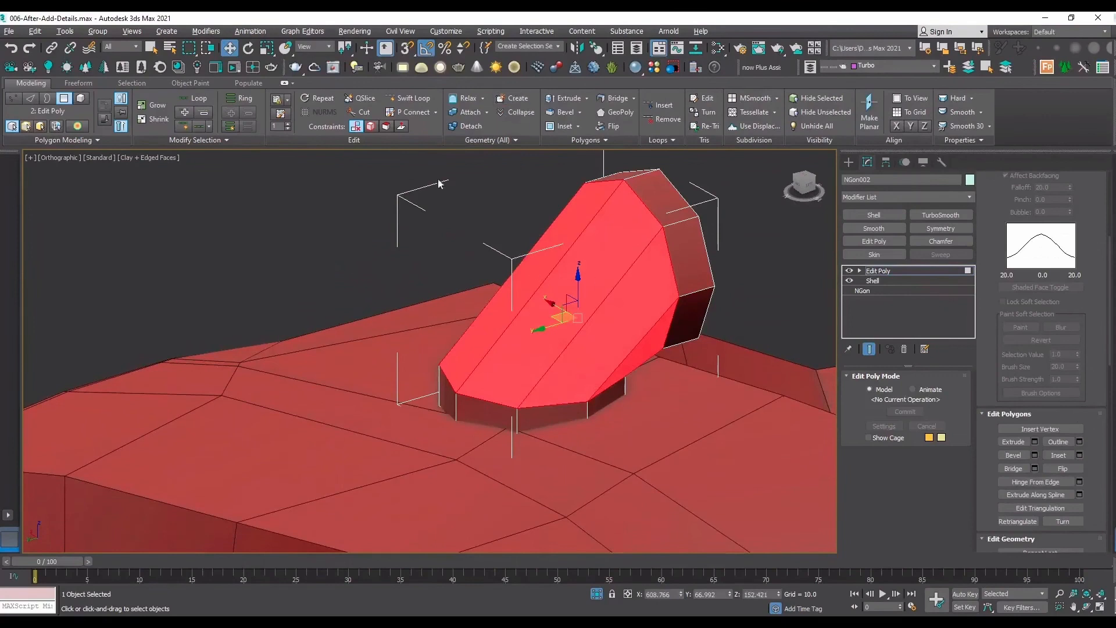
# Insert two edge loops around the bridged section with Swift Loop.
pyautogui.click(408, 98)
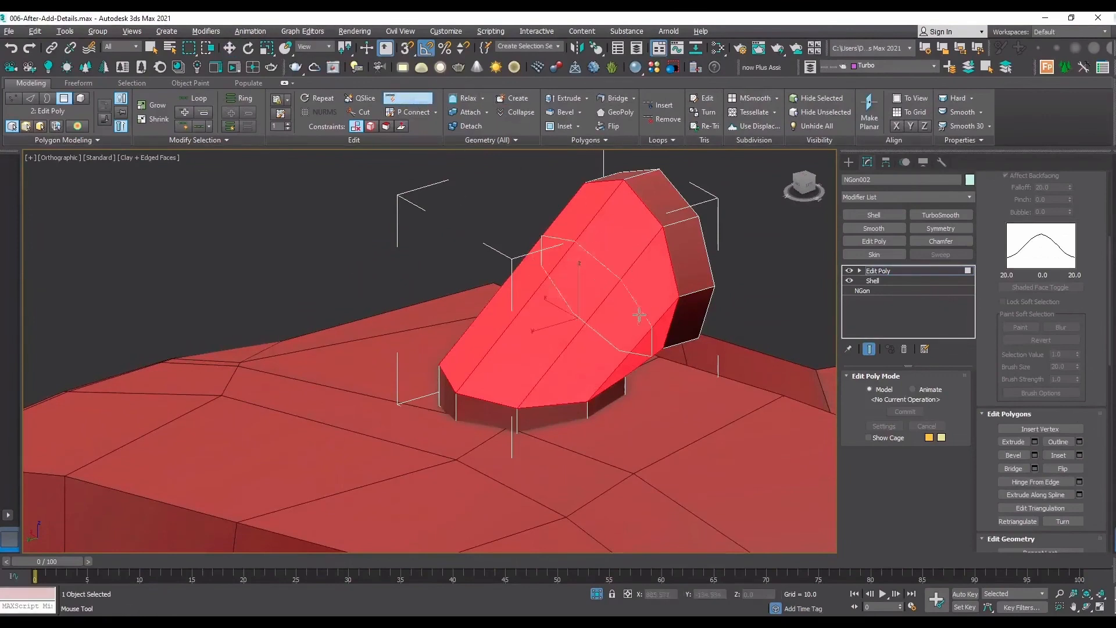
pyautogui.click(623, 325)
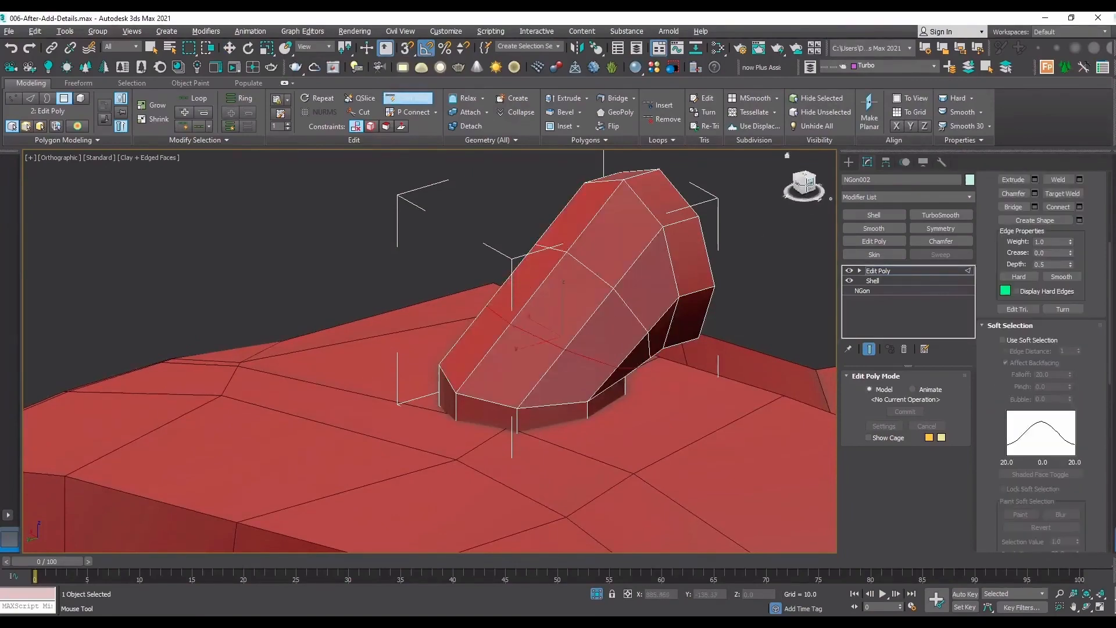
pyautogui.press('l')
pyautogui.press('z')
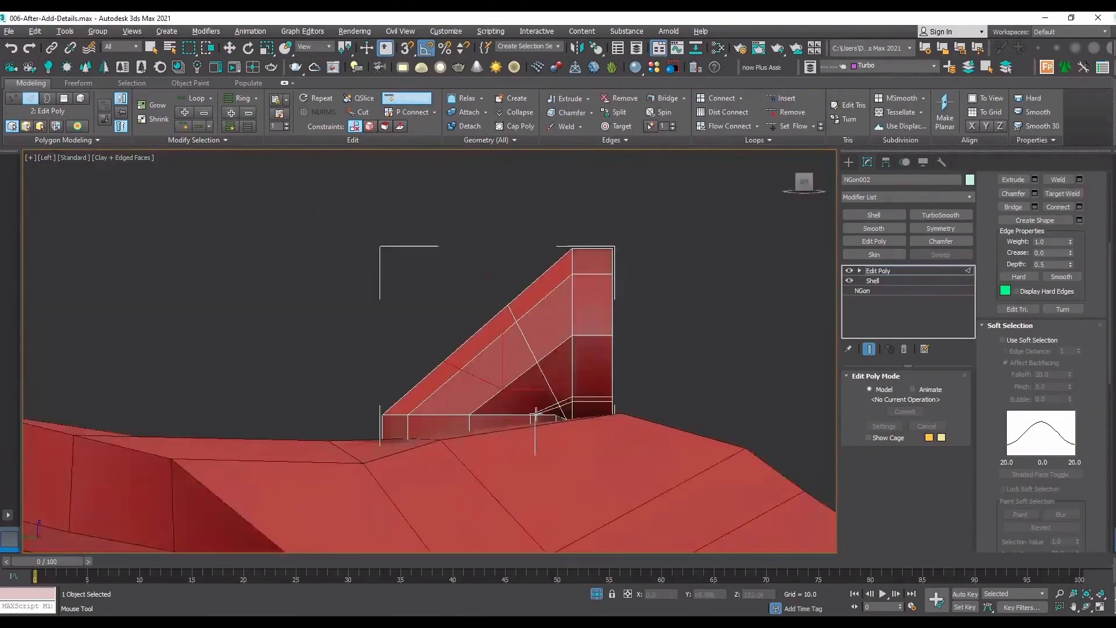
pyautogui.press('w')
pyautogui.press('2')
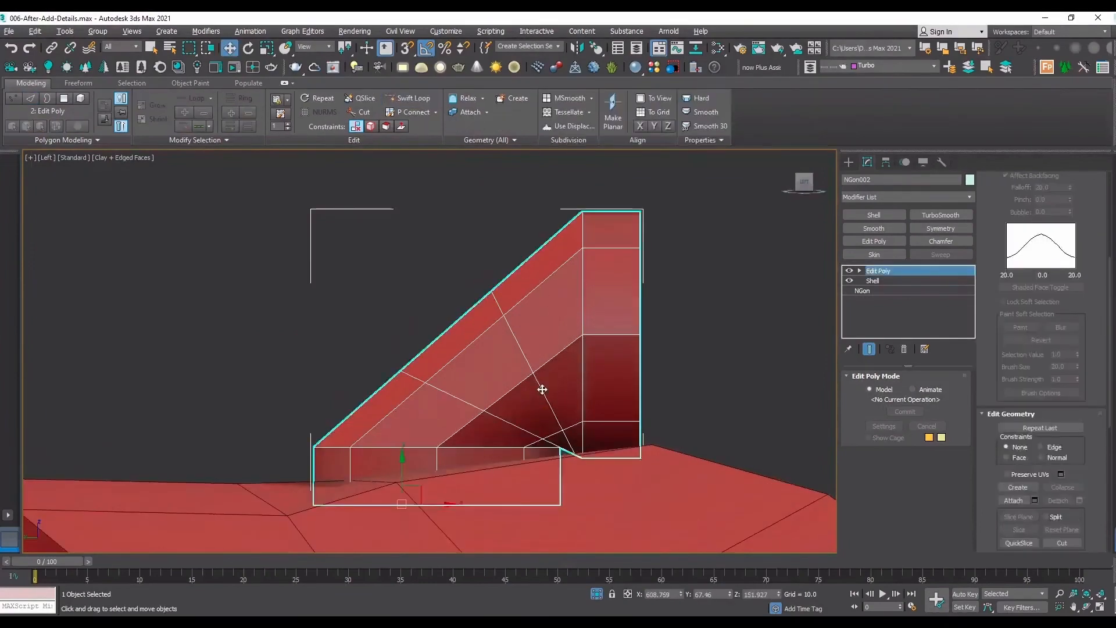
# Move the two new edge loops and their outer vertices outward to round the connector's bend.
pyautogui.press('2')
pyautogui.doubleClick(542, 388)
pyautogui.moveTo(550, 362); pyautogui.dragTo(536, 341)
pyautogui.press('1')
pyautogui.moveTo(444, 218); pyautogui.dragTo(496, 268)
pyautogui.press('F3')
pyautogui.moveTo(388, 391); pyautogui.dragTo(391, 341)
pyautogui.scroll(4, 548, 442)
pyautogui.scroll(4, 569, 455)
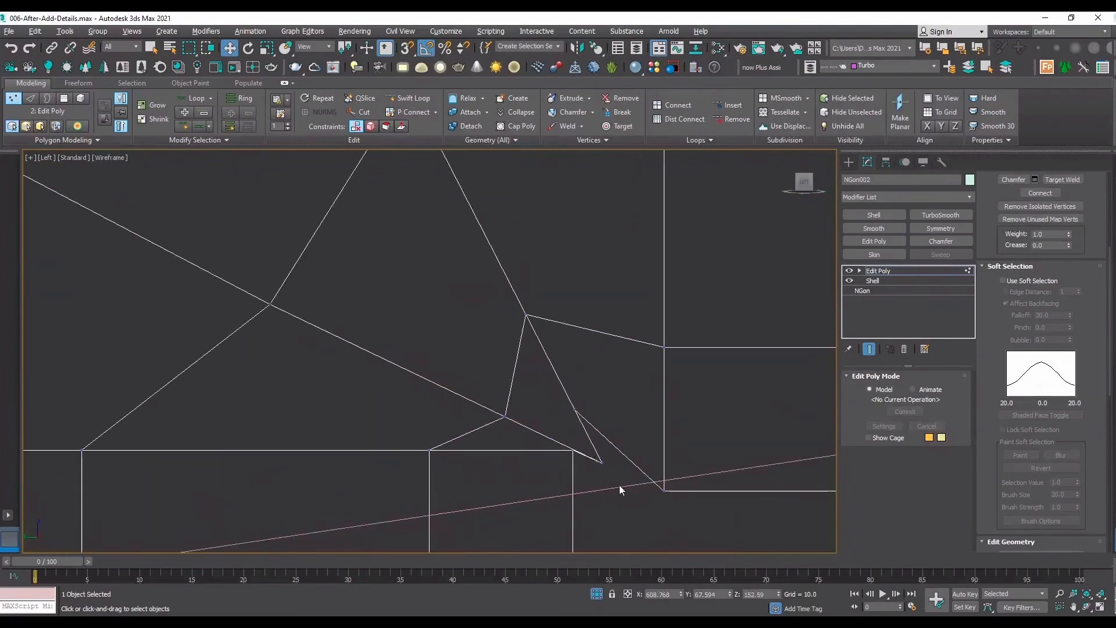
# Pull the loops' vertices at the bend's inner corner up and outward, to about Y 66.852, Z 152.233.
pyautogui.moveTo(619, 487); pyautogui.dragTo(490, 401)
pyautogui.moveTo(556, 415); pyautogui.dragTo(519, 382)
pyautogui.scroll(-6, 590, 401)
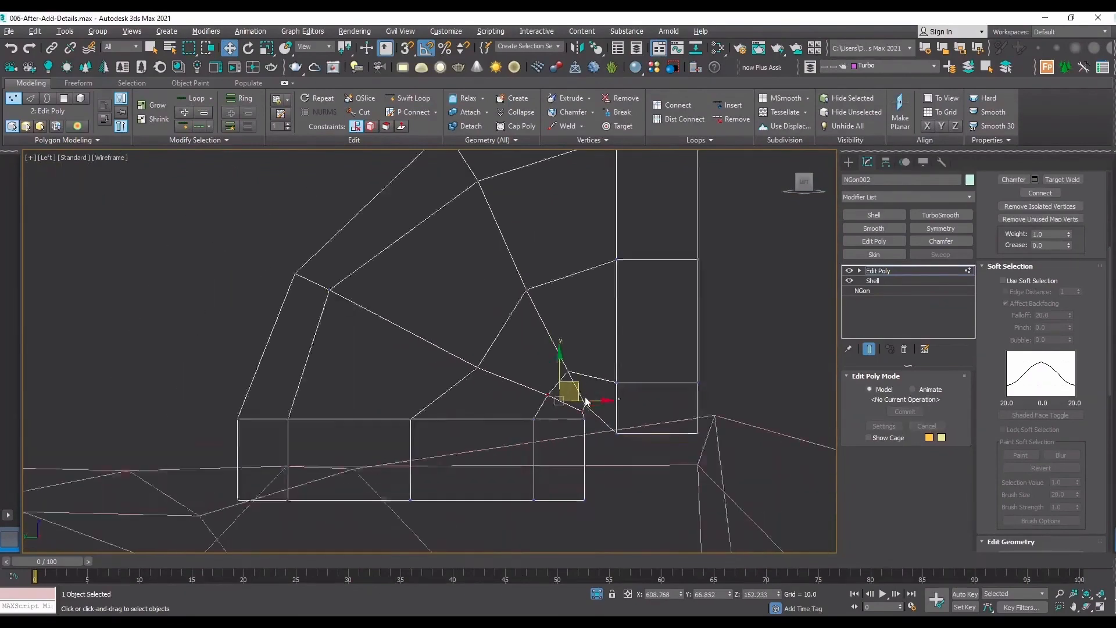
pyautogui.scroll(-2, 587, 401)
# Raise all vertices of the upright disc end along Z to about 152.759.
pyautogui.press('1')
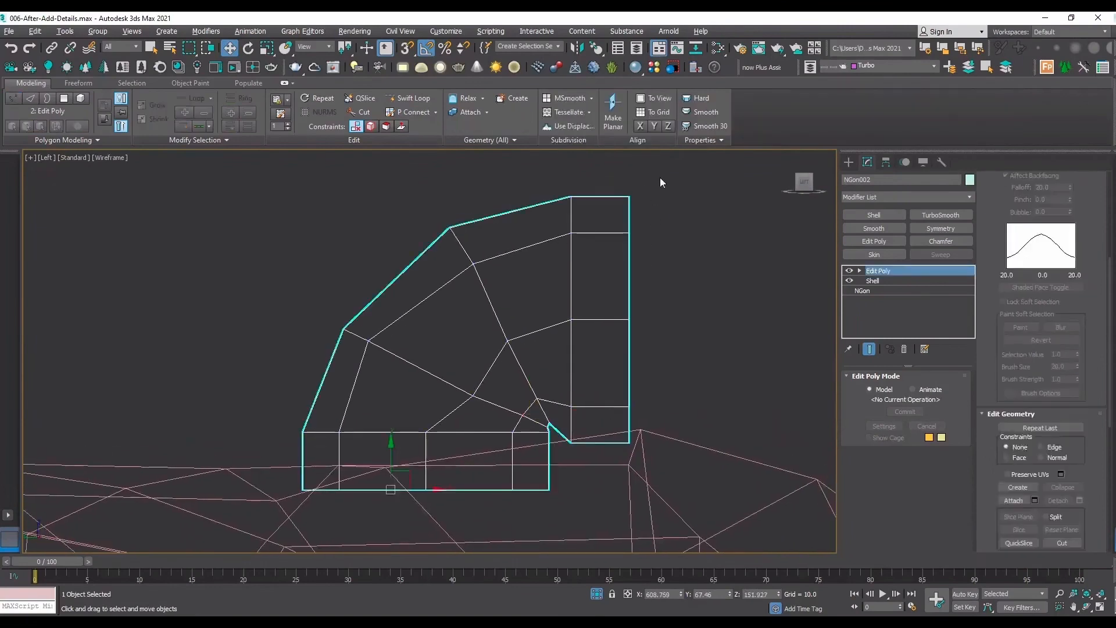
pyautogui.press('1')
pyautogui.moveTo(659, 173); pyautogui.dragTo(572, 458)
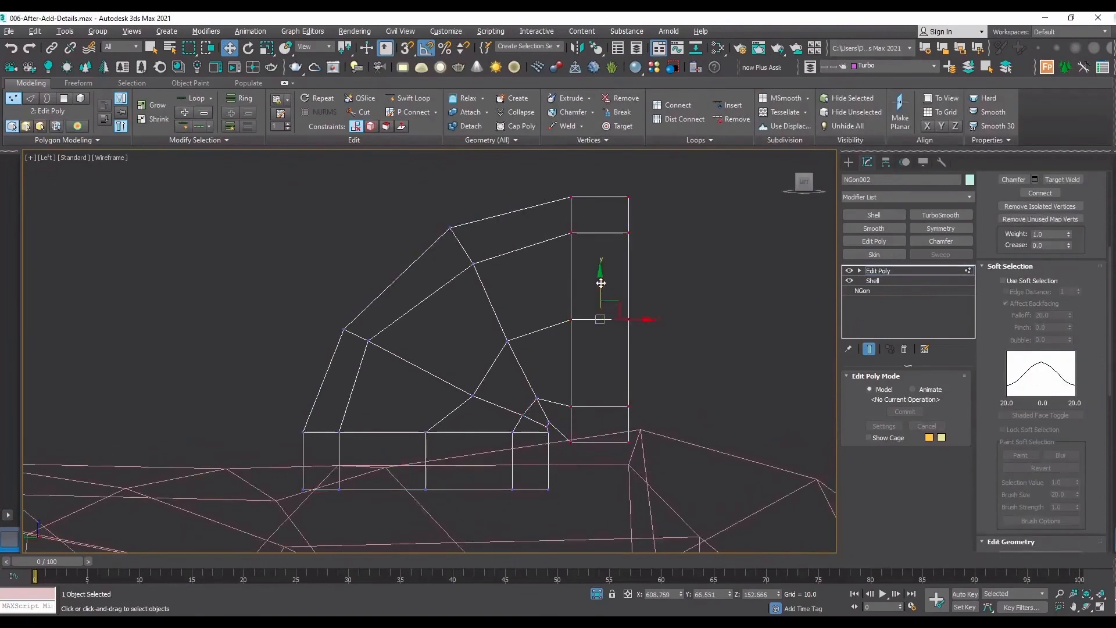
pyautogui.moveTo(601, 283); pyautogui.dragTo(604, 263)
pyautogui.scroll(8, 557, 417)
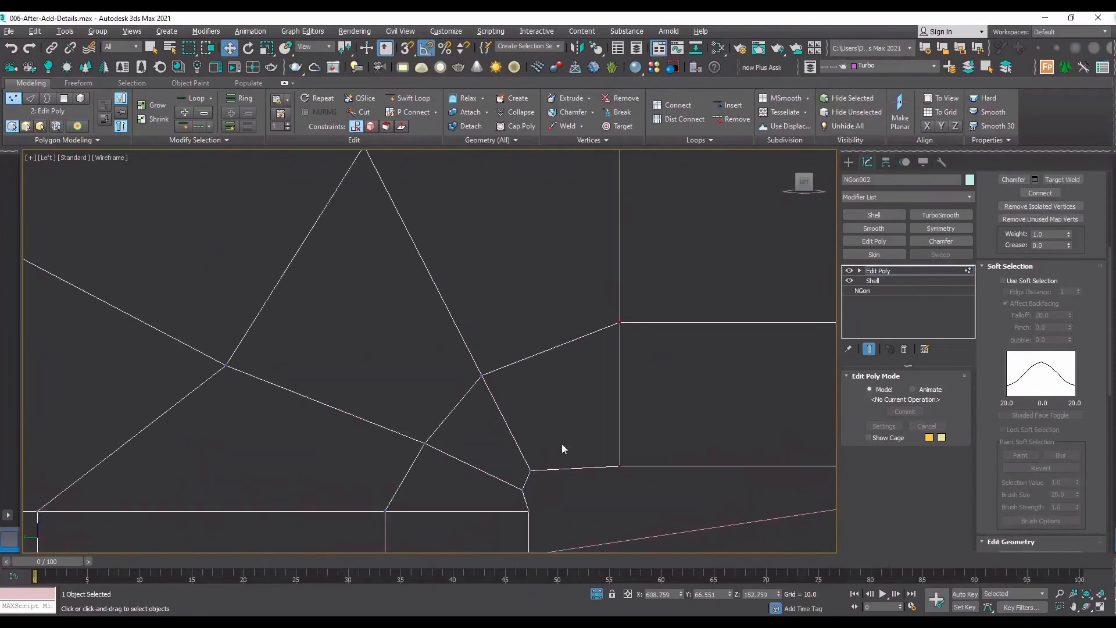
# Reposition the upper loop's vertices near the inner corner, placing the one above the corner at about Y 66.903, Z 152.337.
pyautogui.click(531, 470)
pyautogui.moveTo(553, 456); pyautogui.dragTo(520, 344)
pyautogui.scroll(-3, 517, 365)
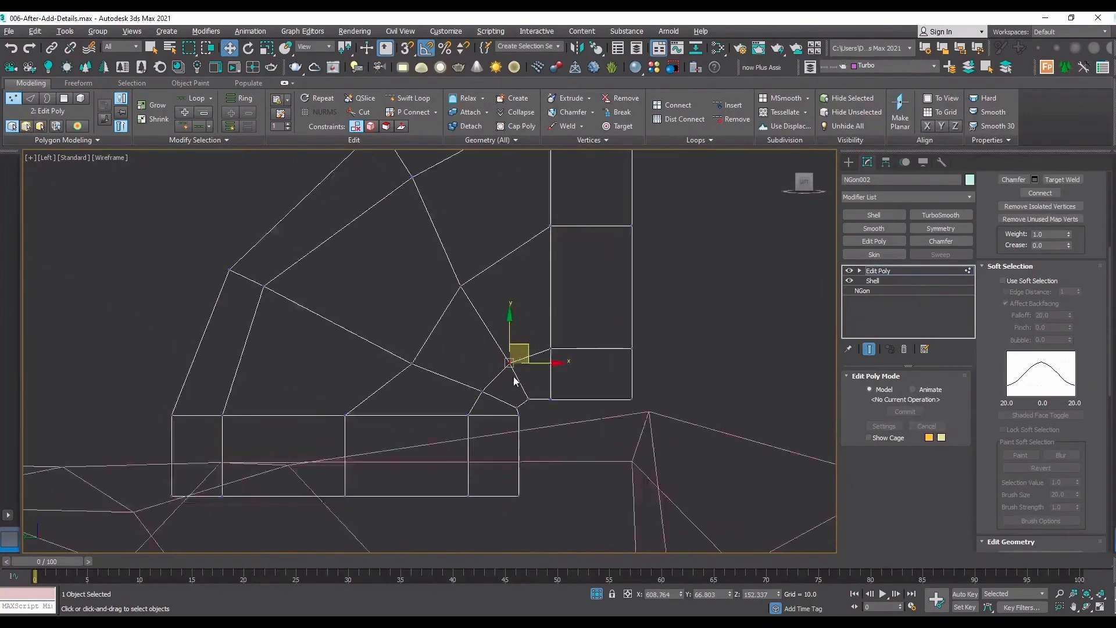
pyautogui.scroll(2, 484, 297)
pyautogui.scroll(-3, 472, 300)
pyautogui.scroll(1, 452, 394)
pyautogui.scroll(3, 553, 399)
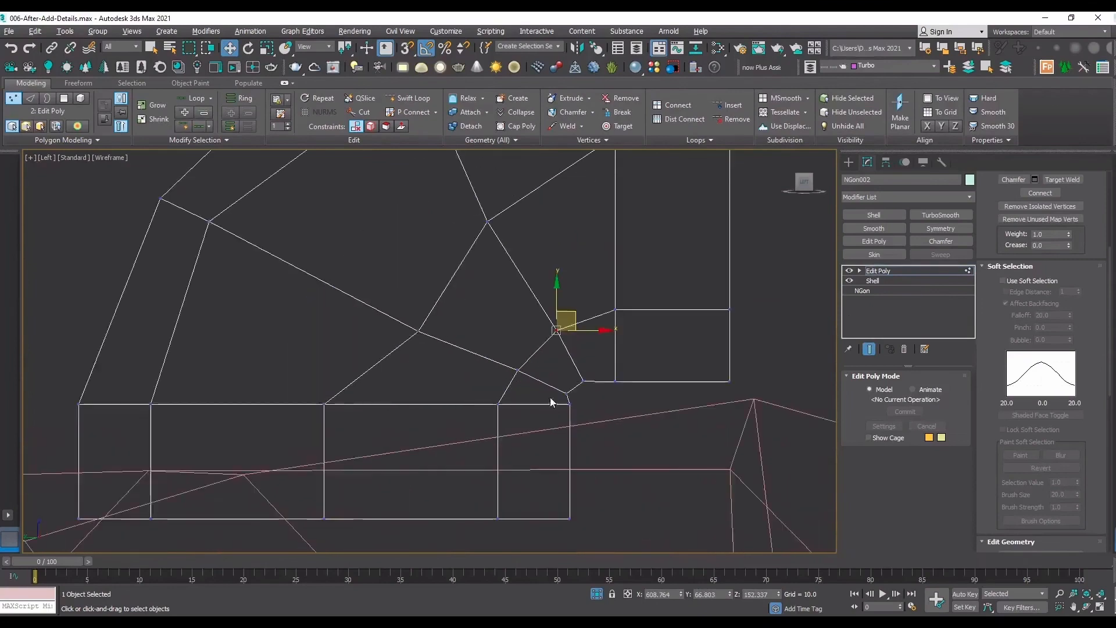
# Adjust the lower loop's inner-corner vertex and move its middle vertices to about Y 67.211, Z 152.376.
pyautogui.scroll(2, 574, 401)
pyautogui.click(555, 388)
pyautogui.moveTo(572, 378); pyautogui.dragTo(588, 380)
pyautogui.scroll(-3, 583, 379)
pyautogui.press('F3')
pyautogui.moveTo(441, 292)
pyautogui.mouseDown()
pyautogui.moveTo(461, 304)
pyautogui.moveTo(451, 304)
pyautogui.mouseUp()
pyautogui.press('F3')
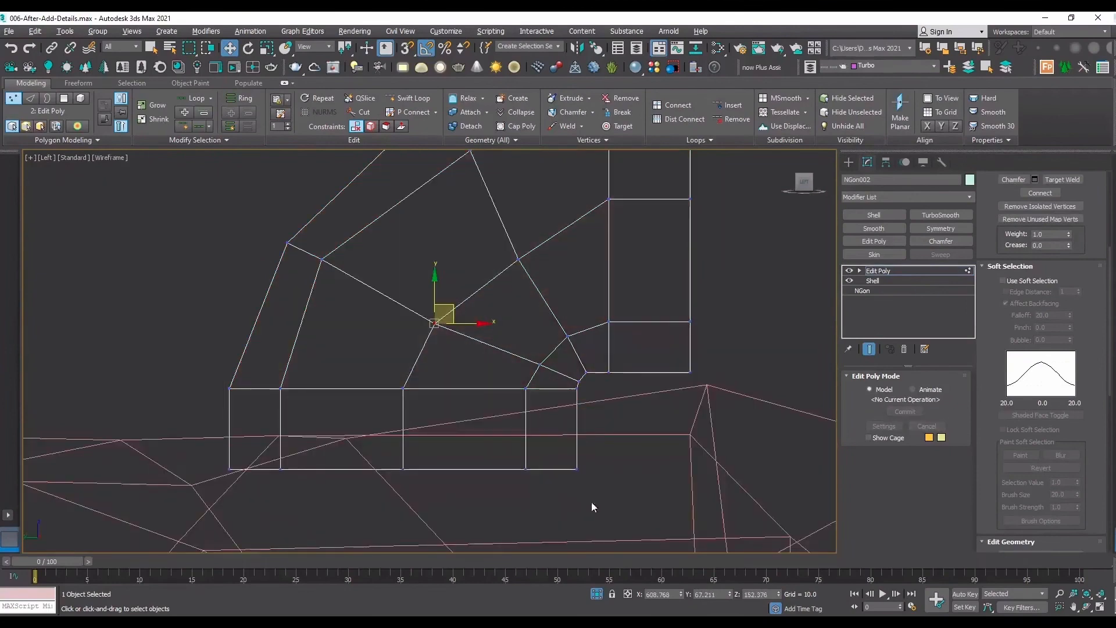
# Move all vertices of the flat disc end down and slightly outward, to about Y 67.322, Z 152.024.
pyautogui.moveTo(173, 386); pyautogui.dragTo(174, 384)
pyautogui.moveTo(403, 395); pyautogui.dragTo(402, 416)
pyautogui.moveTo(444, 451)
pyautogui.mouseDown()
pyautogui.moveTo(454, 441)
pyautogui.moveTo(443, 436)
pyautogui.mouseUp()
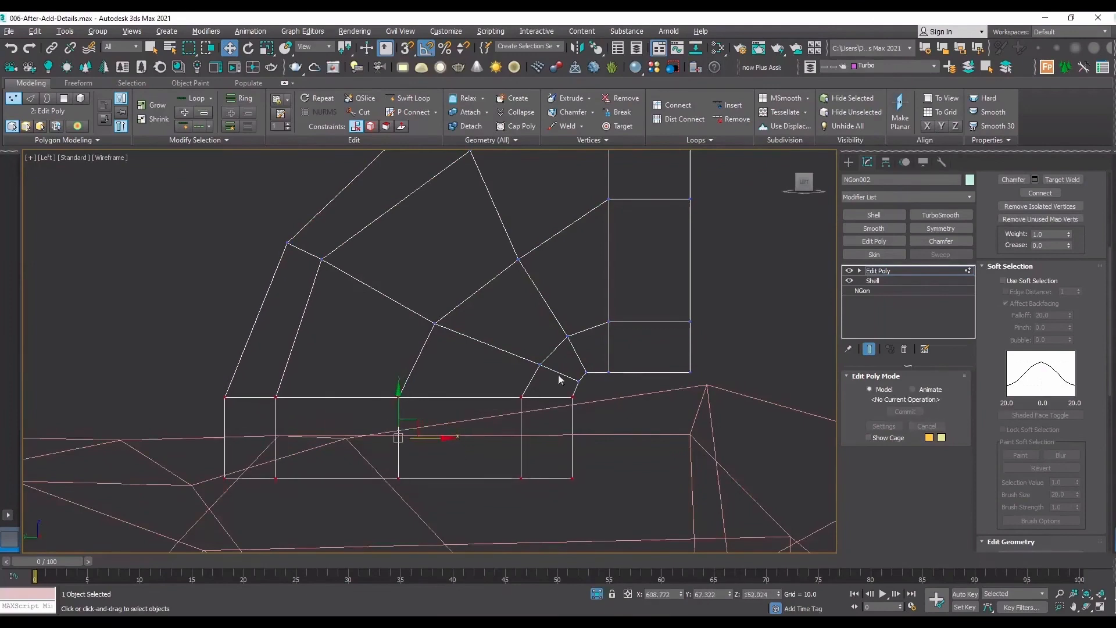
# Shift the lower edge loop of the bend slightly outward and move its outer-corner vertex to about Y 67.732, Z 152.656.
pyautogui.press('2')
pyautogui.doubleClick(469, 335)
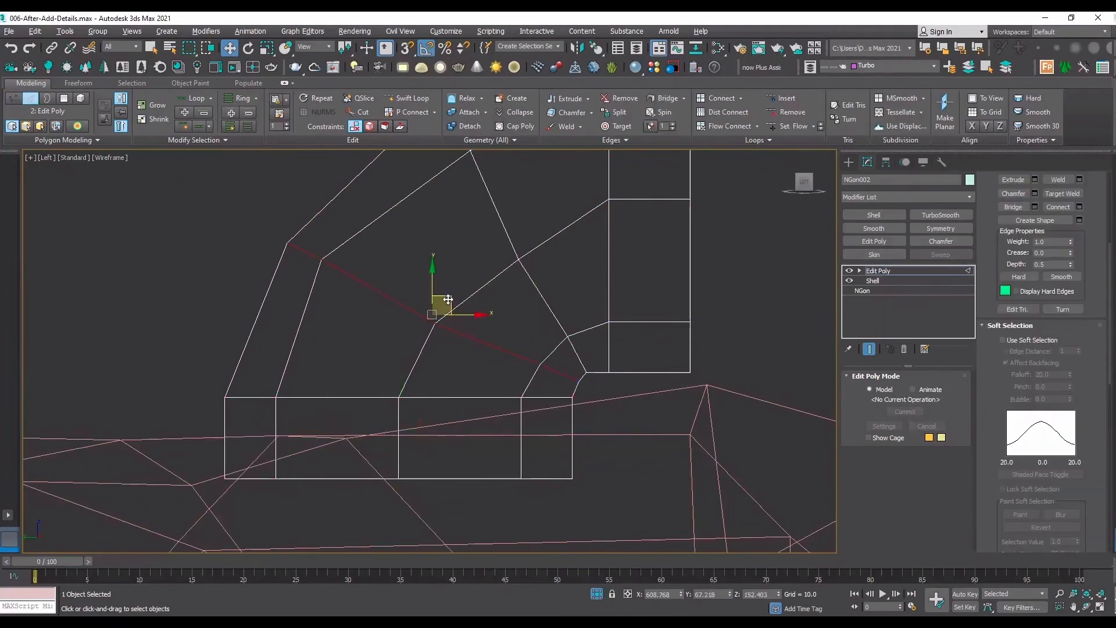
pyautogui.moveTo(447, 300); pyautogui.dragTo(438, 299)
pyautogui.press('1')
pyautogui.moveTo(303, 253); pyautogui.dragTo(336, 370, button='middle')
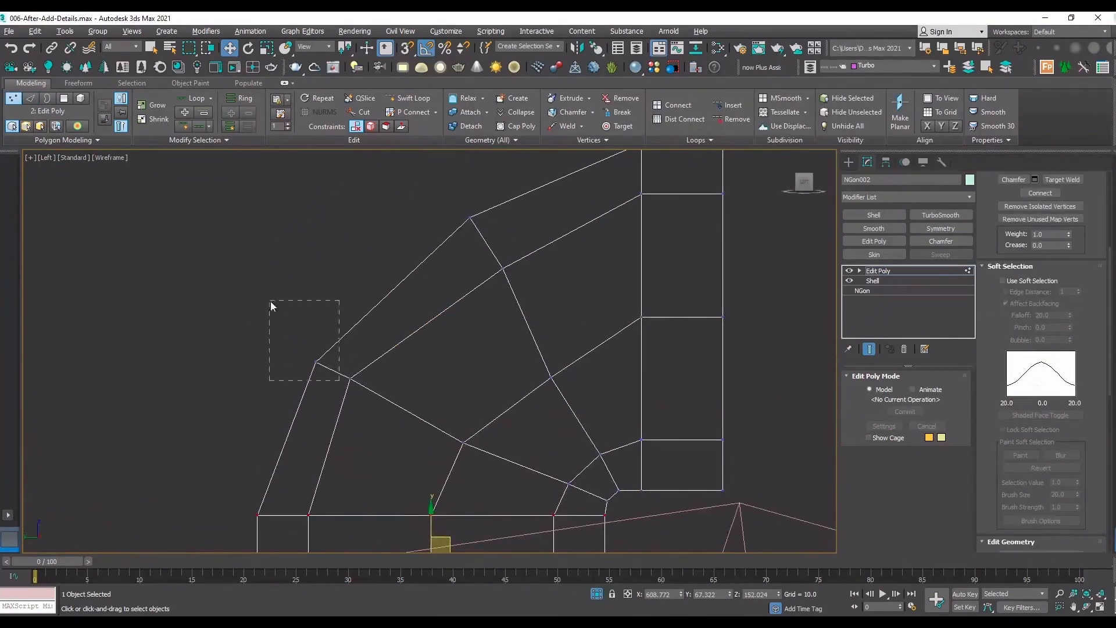
pyautogui.moveTo(271, 301); pyautogui.dragTo(269, 300)
pyautogui.moveTo(333, 347); pyautogui.dragTo(315, 336)
pyautogui.scroll(-4, 447, 331)
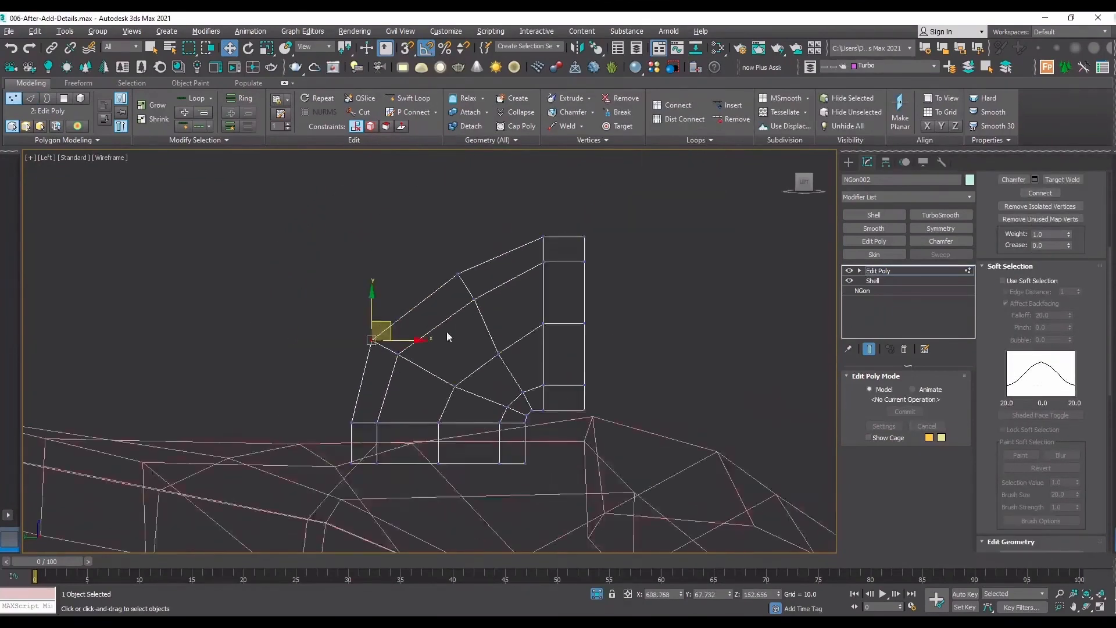
# Raise the outer vertices of the bend's upper loop and move its middle vertices to about Y 66.937, Z 152.6.
pyautogui.scroll(4, 447, 331)
pyautogui.moveTo(368, 251); pyautogui.dragTo(369, 251)
pyautogui.moveTo(435, 272); pyautogui.dragTo(445, 242)
pyautogui.moveTo(501, 337); pyautogui.dragTo(475, 278, button='middle')
pyautogui.moveTo(459, 314); pyautogui.dragTo(448, 255)
pyautogui.moveTo(489, 390); pyautogui.dragTo(498, 367)
# Move the upright end's inner edge loop along Y toward the end face, to about Y 66.6.
pyautogui.press('2')
pyautogui.click(569, 381)
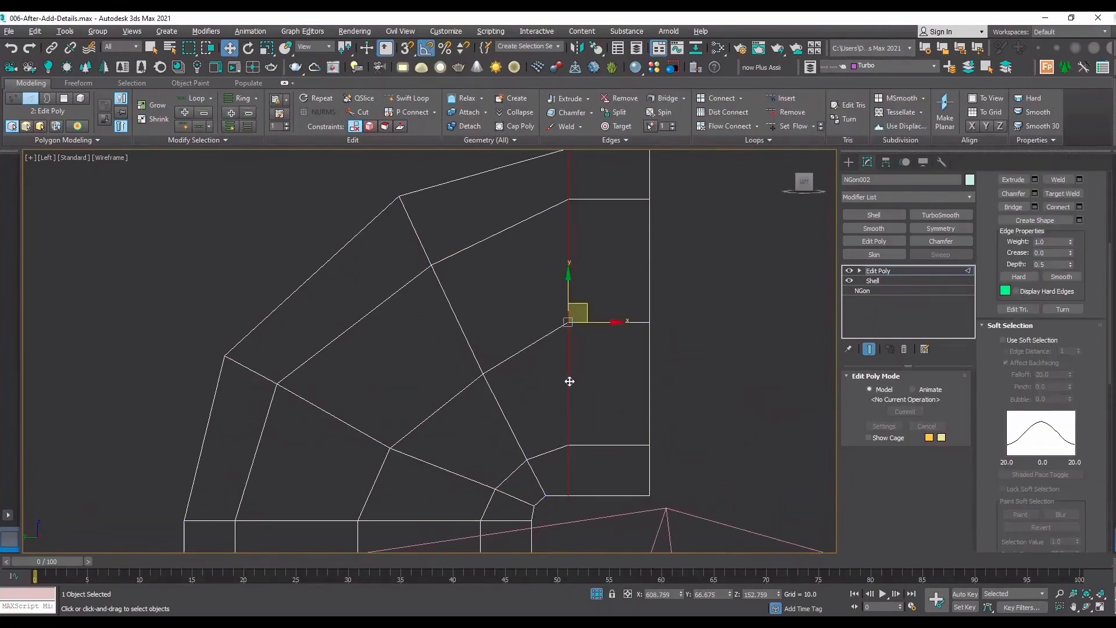
pyautogui.moveTo(609, 326); pyautogui.dragTo(634, 326)
pyautogui.moveTo(599, 282); pyautogui.dragTo(611, 317, button='middle')
# Push the upper loop's outermost vertex outward and move the vertices beneath it to about Y 67.082, Z 152.944.
pyautogui.press('1')
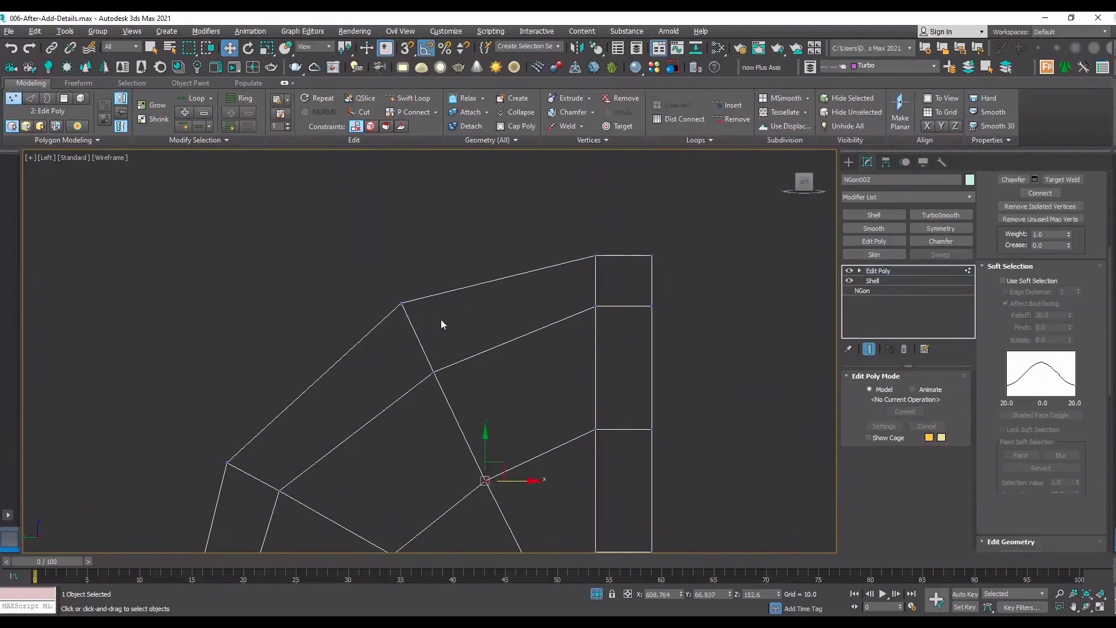
pyautogui.click(402, 302)
pyautogui.moveTo(430, 287); pyautogui.dragTo(438, 279)
pyautogui.click(433, 372)
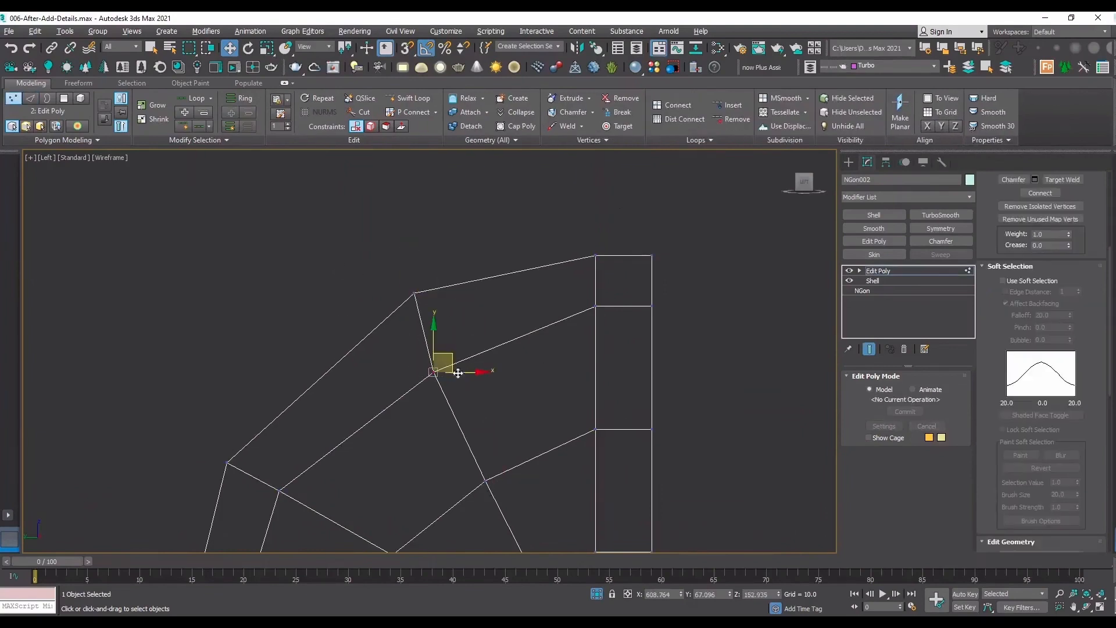
pyautogui.moveTo(447, 353); pyautogui.dragTo(452, 349)
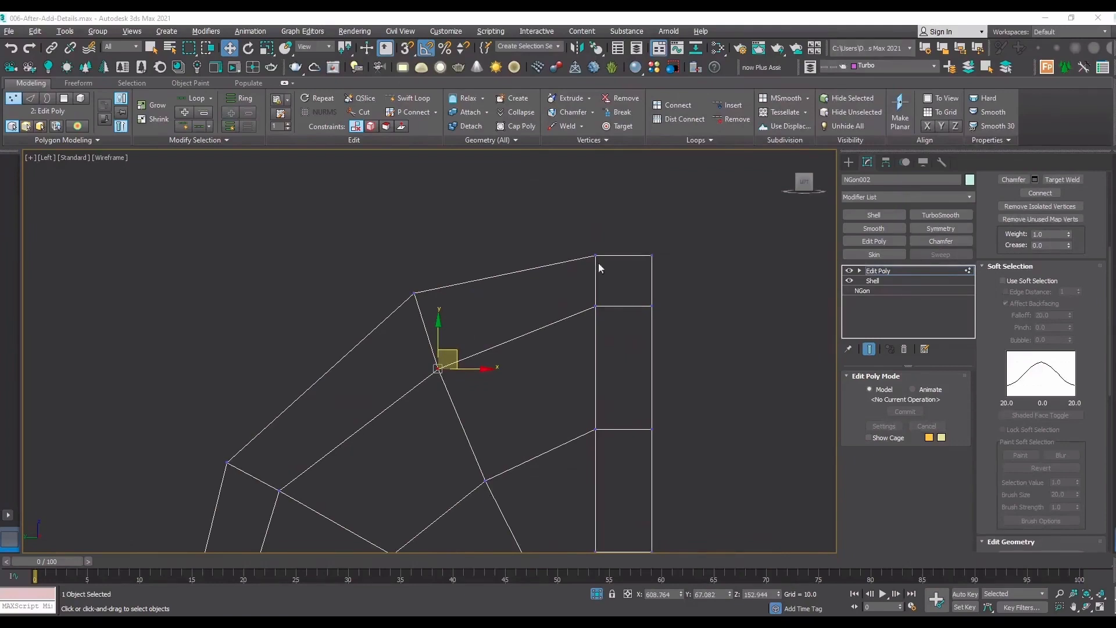
# Try to raise the topmost vertex of the upright end's inner loop, then undo the move.
pyautogui.scroll(-4, 620, 266)
pyautogui.scroll(2, 621, 257)
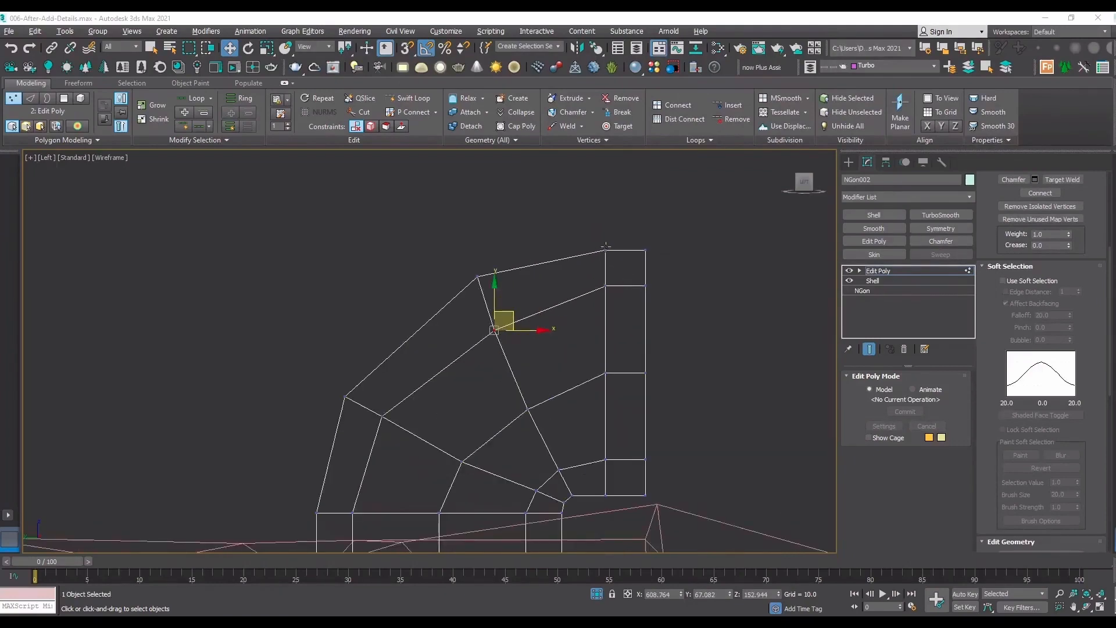
pyautogui.click(609, 253)
pyautogui.scroll(2, 617, 254)
pyautogui.moveTo(620, 239); pyautogui.dragTo(617, 230)
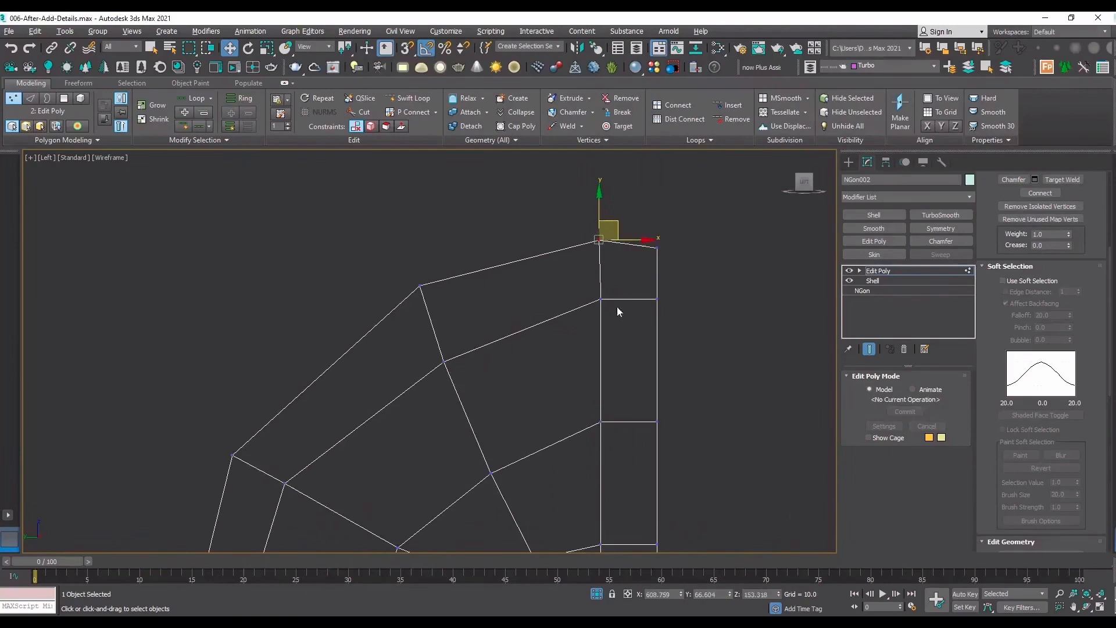
pyautogui.click(602, 300)
pyautogui.hotkey('ctrl', 'z')
pyautogui.hotkey('ctrl', 'z')
# Delete the outermost ring of vertices at the upright end and shift the remaining end loop inward to about Y 66.619.
pyautogui.scroll(-5, 660, 263)
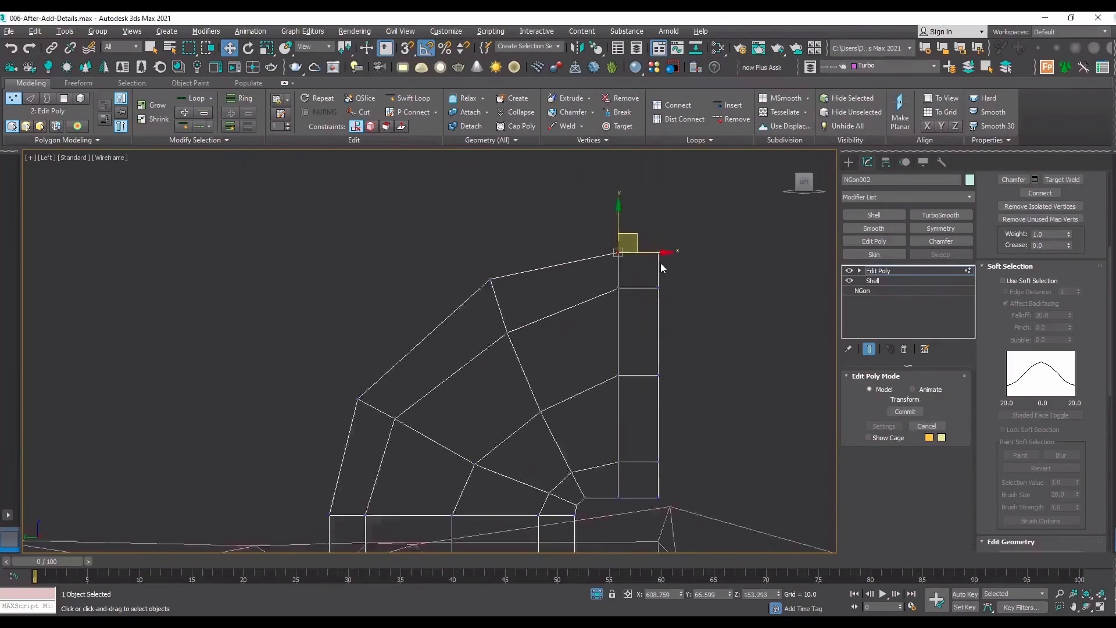
pyautogui.scroll(2, 674, 361)
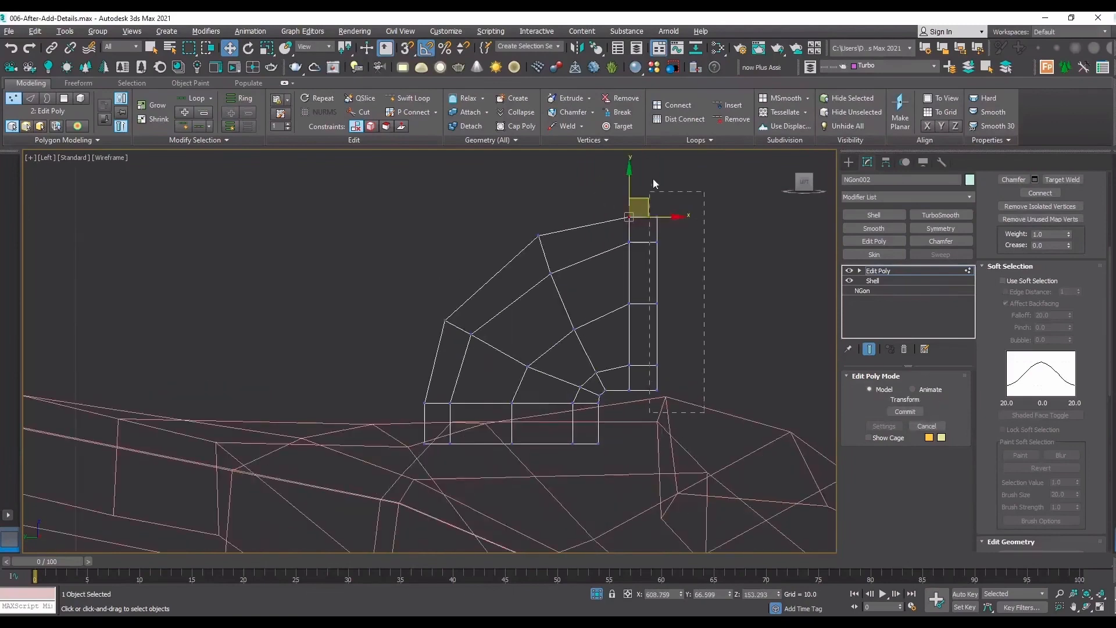
pyautogui.click(652, 159)
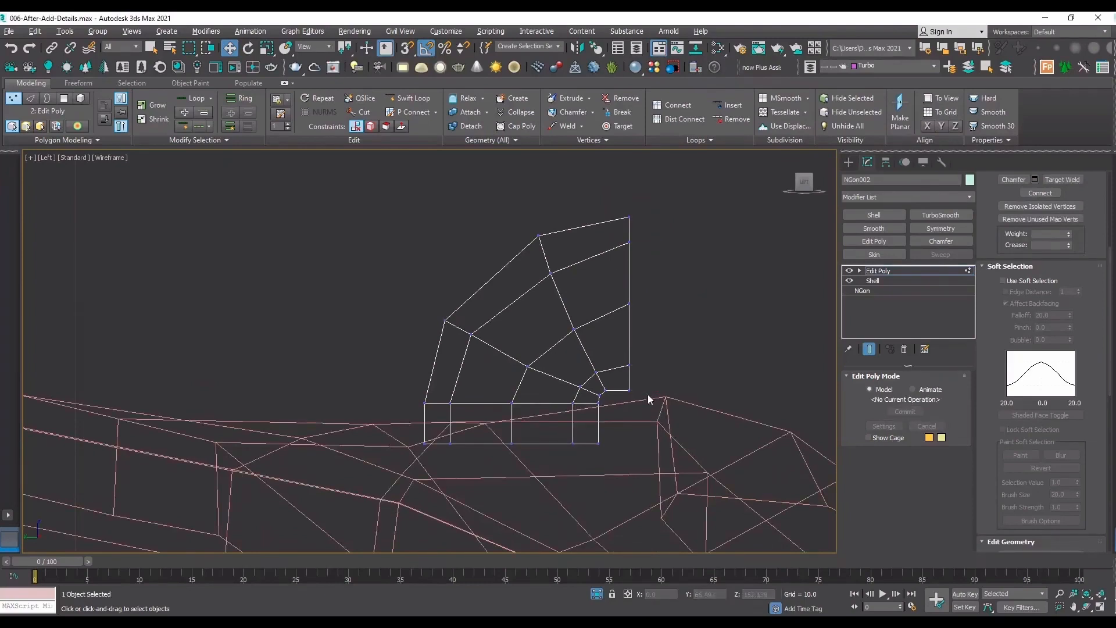
pyautogui.moveTo(615, 185); pyautogui.dragTo(616, 184)
pyautogui.scroll(2, 666, 312)
pyautogui.moveTo(660, 318); pyautogui.dragTo(656, 318)
# Redistribute the open end's vertices: lower the second row to about Z 153.078, lower the middle row and raise the bottom vertex to about Z 152.236.
pyautogui.press('1')
pyautogui.moveTo(644, 256); pyautogui.dragTo(603, 207)
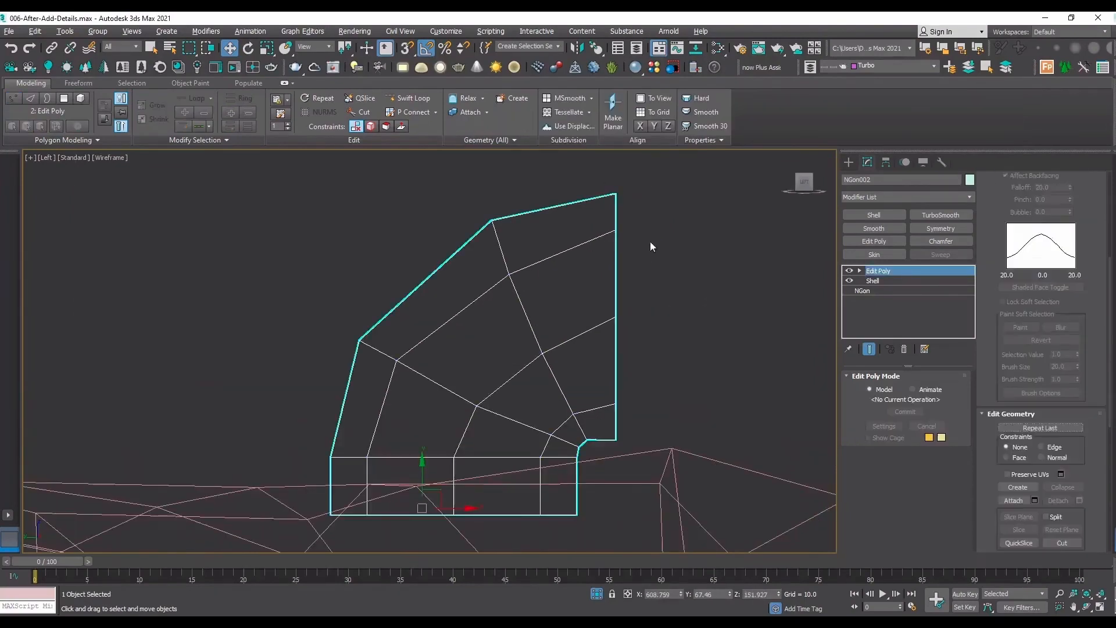
pyautogui.press('1')
pyautogui.moveTo(640, 259); pyautogui.dragTo(620, 226)
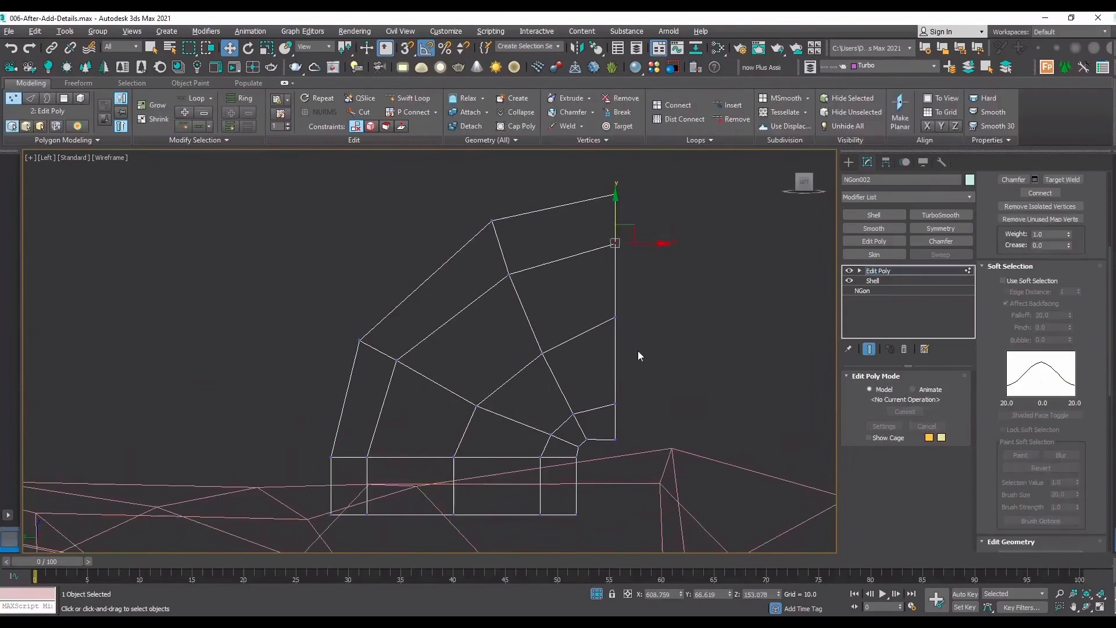
pyautogui.moveTo(636, 343); pyautogui.dragTo(616, 290)
pyautogui.click(616, 437)
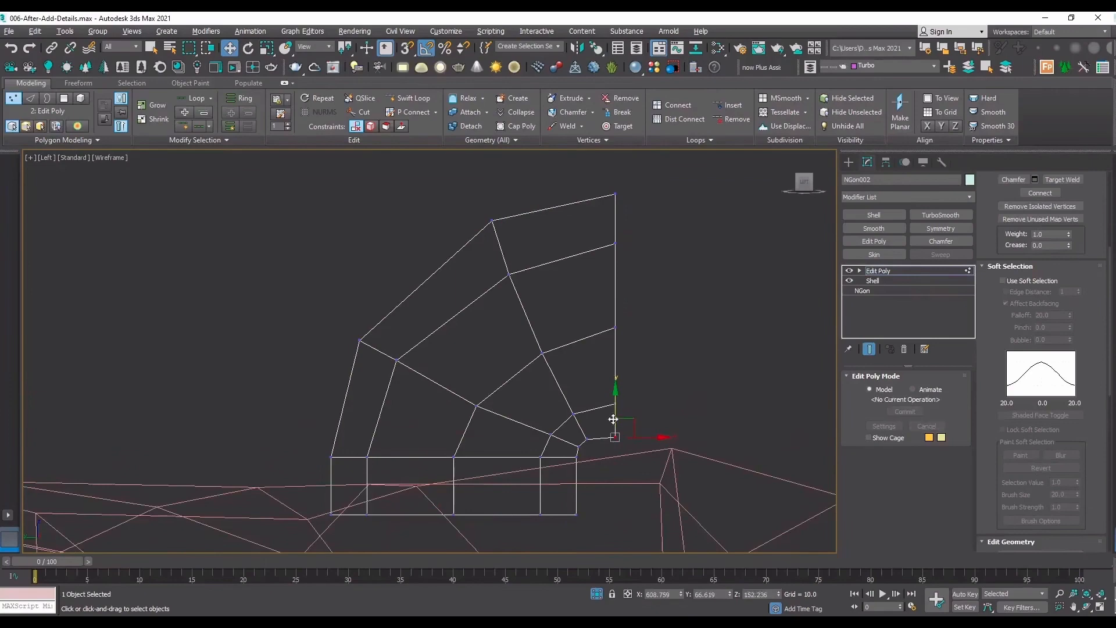
# Lower the top vertex of the connector's upright open end slightly along Z in a shaded view.
pyautogui.press('F3')
pyautogui.click(1086, 607)
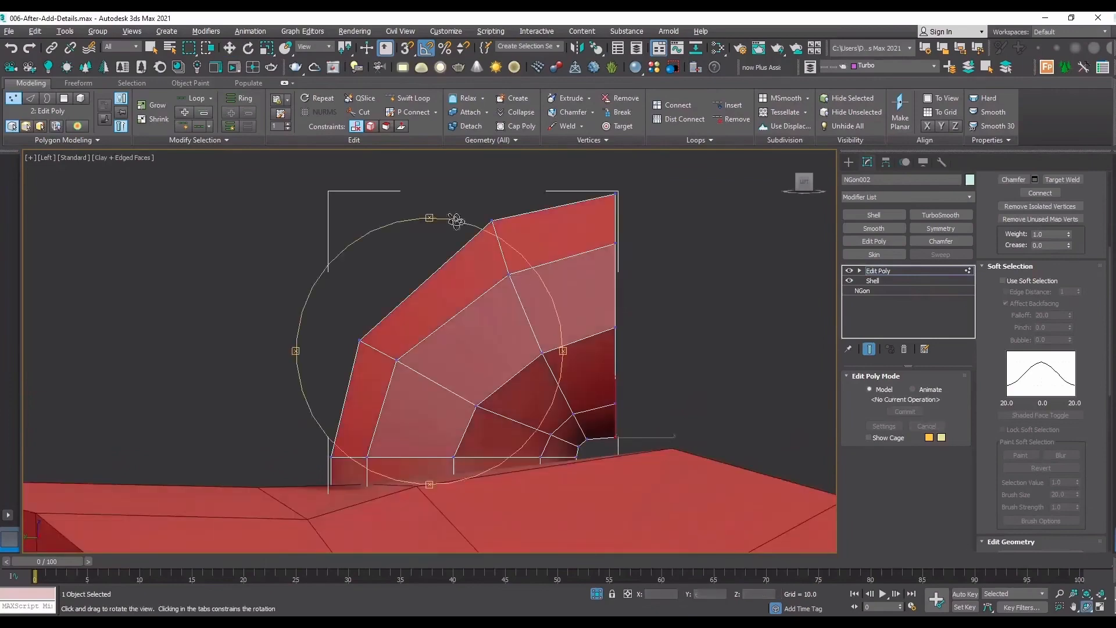
pyautogui.moveTo(439, 314)
pyautogui.mouseDown()
pyautogui.moveTo(369, 323)
pyautogui.moveTo(409, 323)
pyautogui.moveTo(361, 314)
pyautogui.moveTo(476, 319)
pyautogui.moveTo(459, 318)
pyautogui.mouseUp()
pyautogui.rightClick(459, 319)
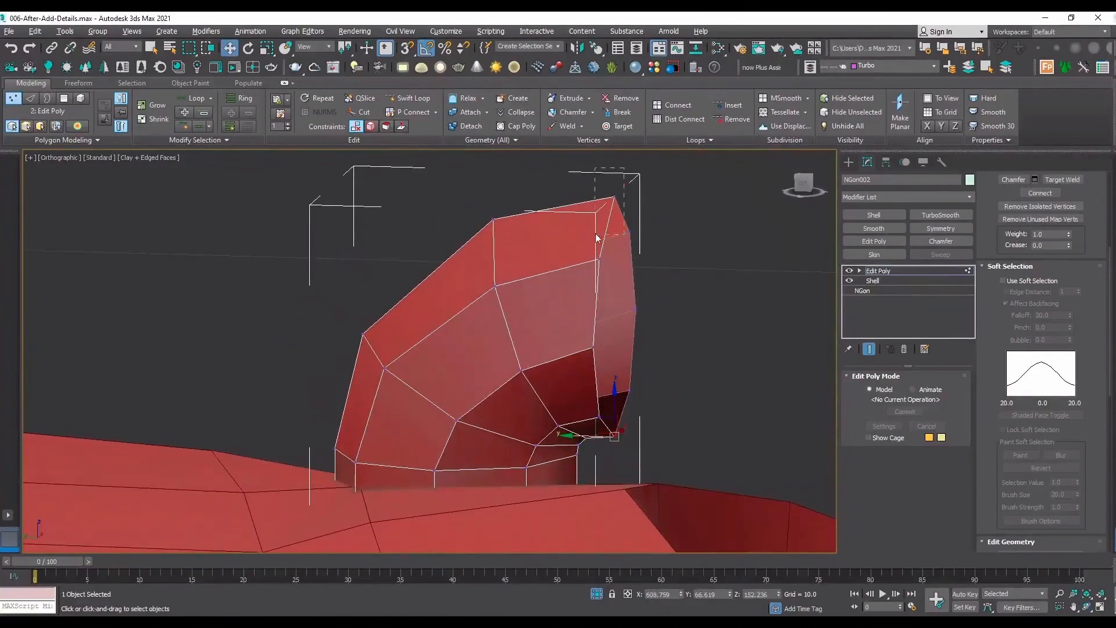
pyautogui.click(614, 197)
pyautogui.moveTo(617, 162); pyautogui.dragTo(617, 182)
# From the front, lower the column of centre vertices beneath the inner bend slightly along Z.
pyautogui.click(1086, 607)
pyautogui.scroll(-5, 551, 341)
pyautogui.moveTo(549, 343); pyautogui.dragTo(623, 383)
pyautogui.scroll(5, 624, 382)
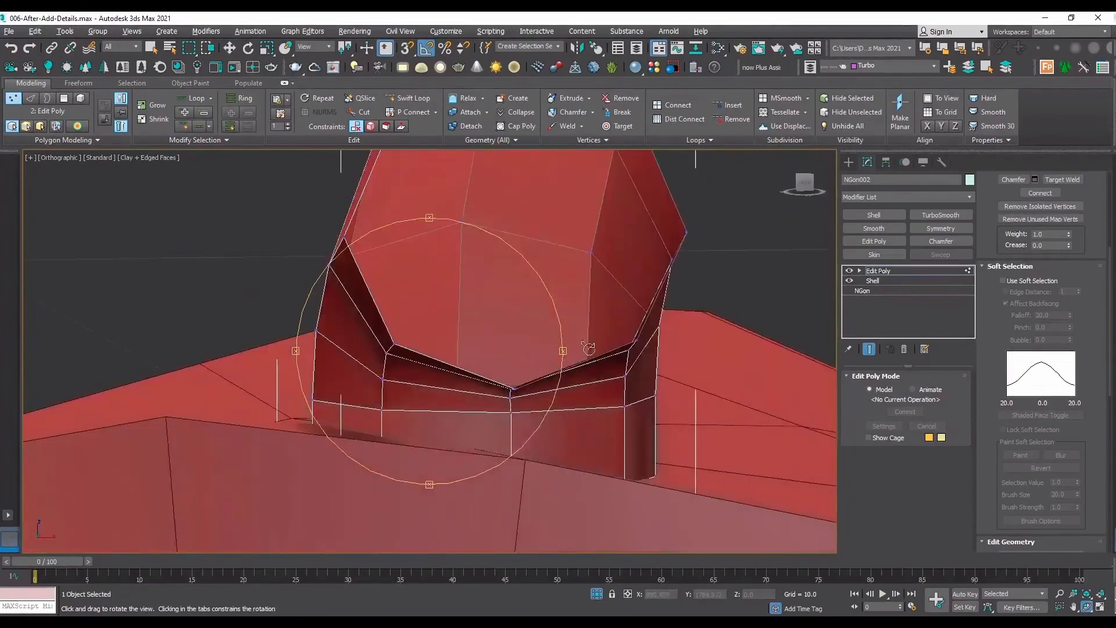
pyautogui.click(805, 184)
pyautogui.press('z')
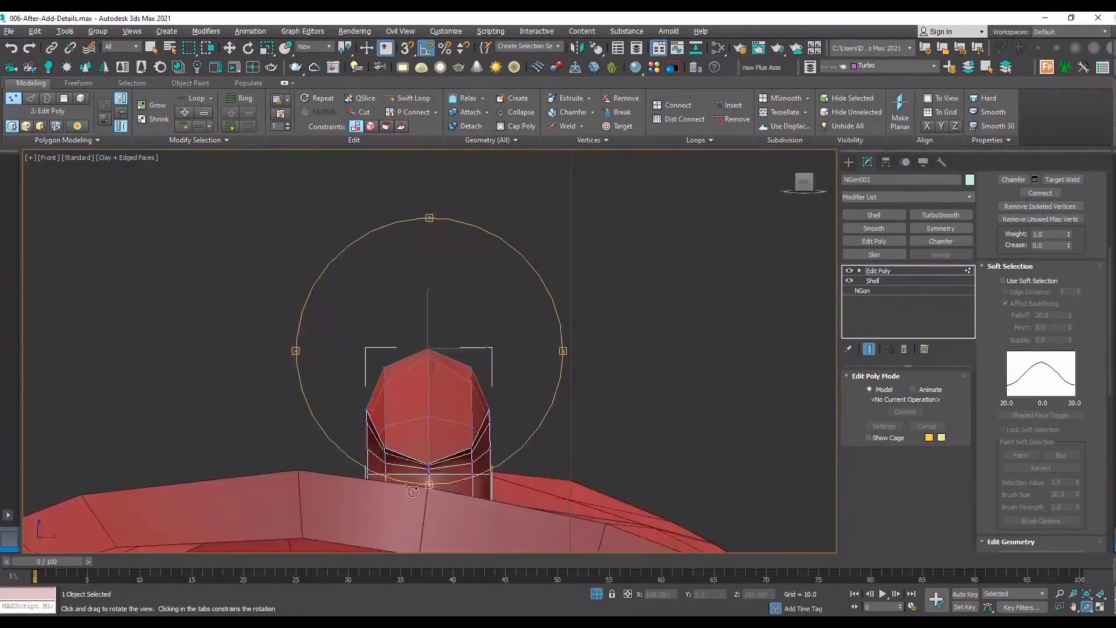
pyautogui.scroll(5, 413, 491)
pyautogui.press('w')
pyautogui.press('F3')
pyautogui.moveTo(430, 545); pyautogui.dragTo(431, 545)
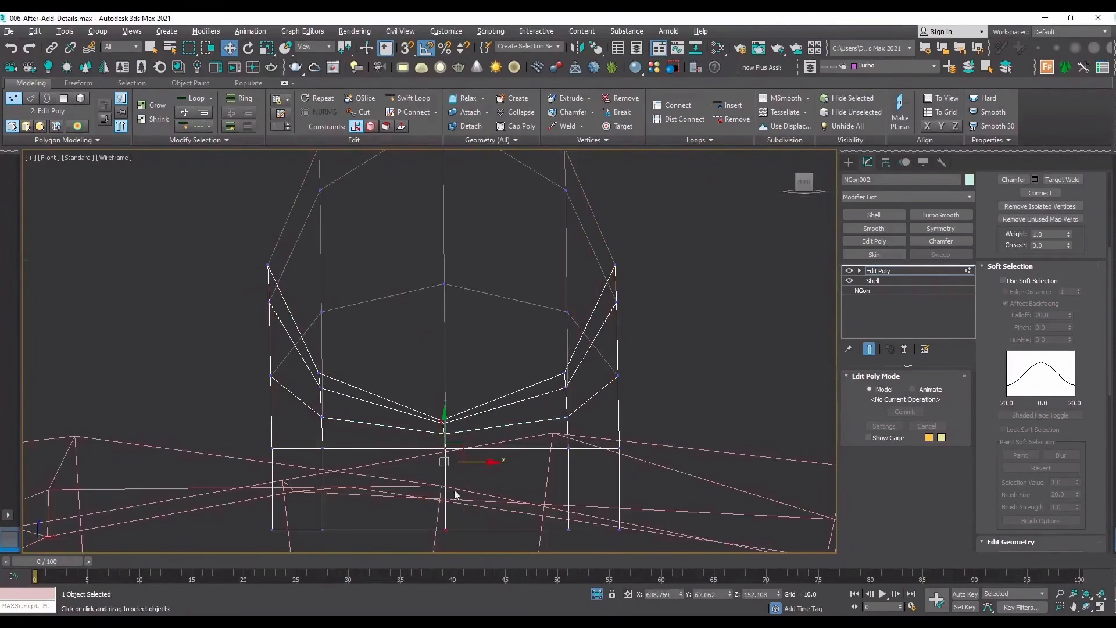
pyautogui.moveTo(447, 397); pyautogui.dragTo(449, 408)
# Finish vertex editing on the connector and shift the whole object slightly along Y on the arch.
pyautogui.press('F3')
pyautogui.moveTo(515, 396); pyautogui.dragTo(479, 503, button='middle')
pyautogui.moveTo(440, 468); pyautogui.dragTo(485, 346, button='middle')
pyautogui.moveTo(457, 397); pyautogui.dragTo(460, 407)
pyautogui.moveTo(635, 240); pyautogui.dragTo(698, 333, button='middle')
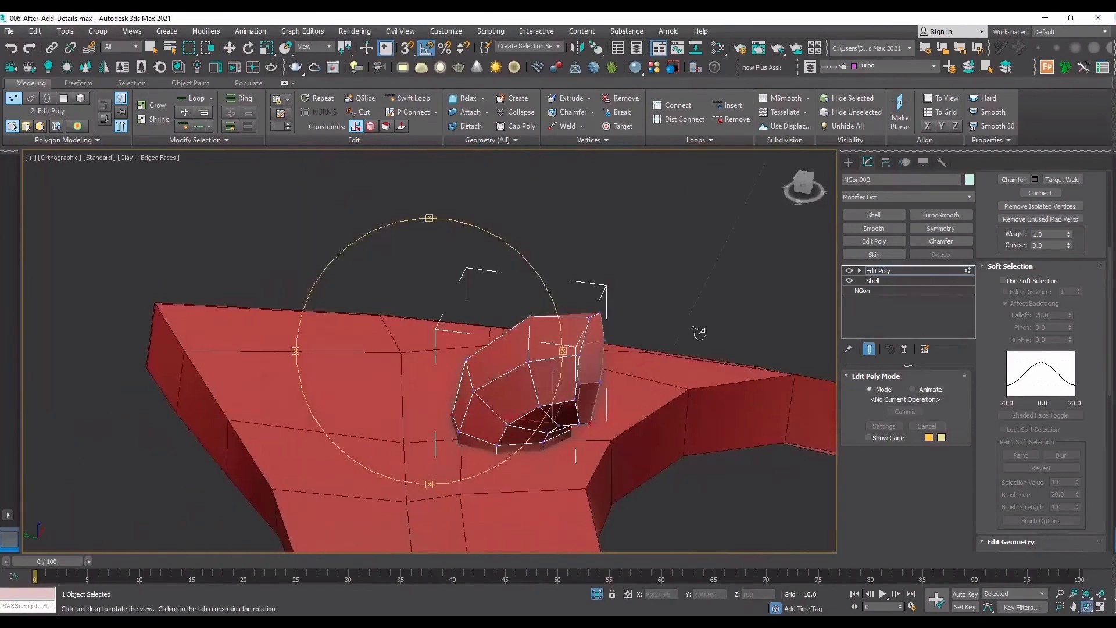
pyautogui.press('w')
pyautogui.click(946, 273)
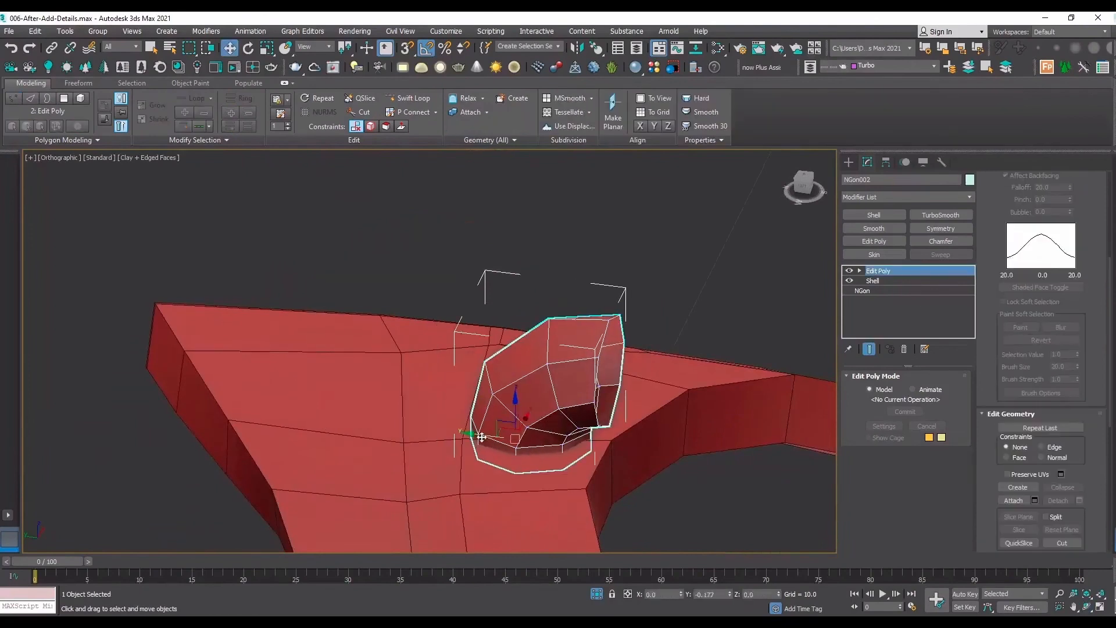
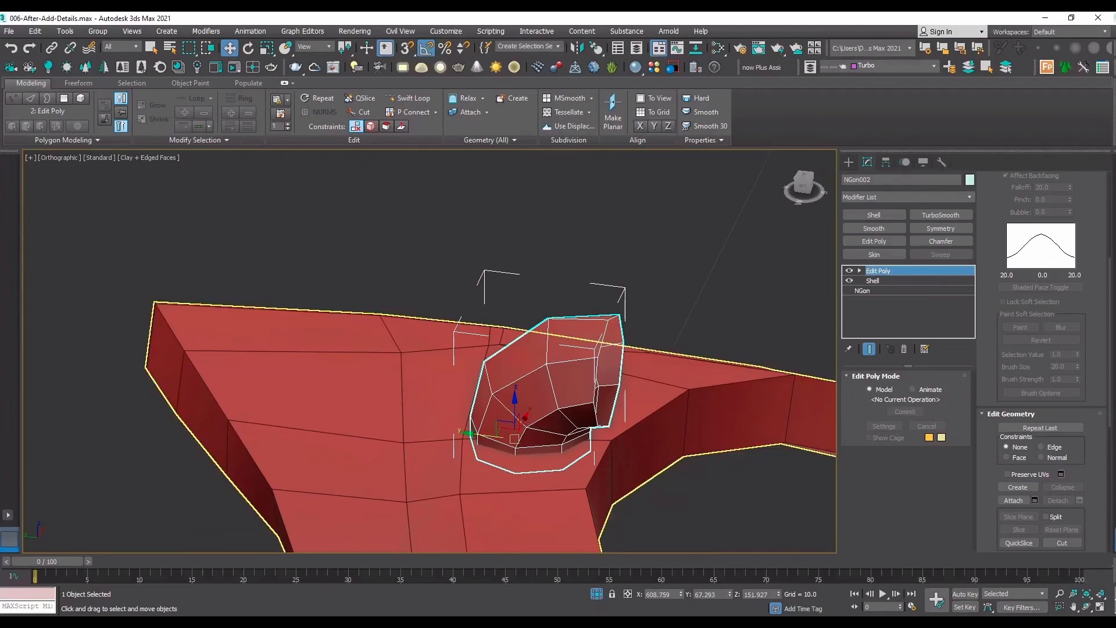
# From the left view, pull the connector's rear base vertices outward to lengthen its footprint on the arch.
pyautogui.scroll(2, 467, 454)
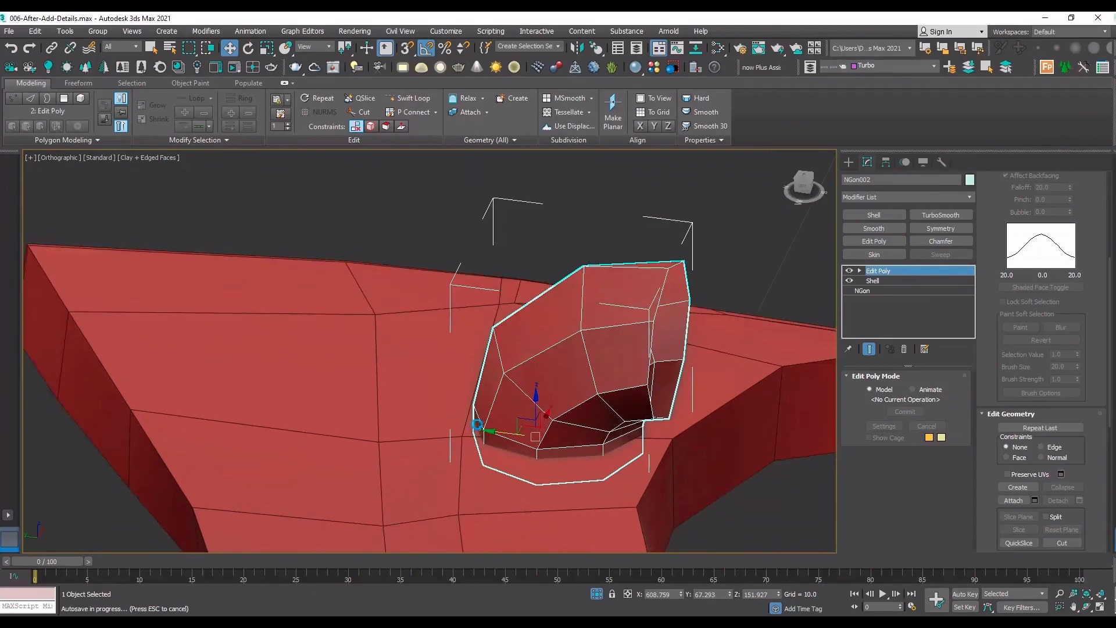
pyautogui.press('f')
pyautogui.press('z')
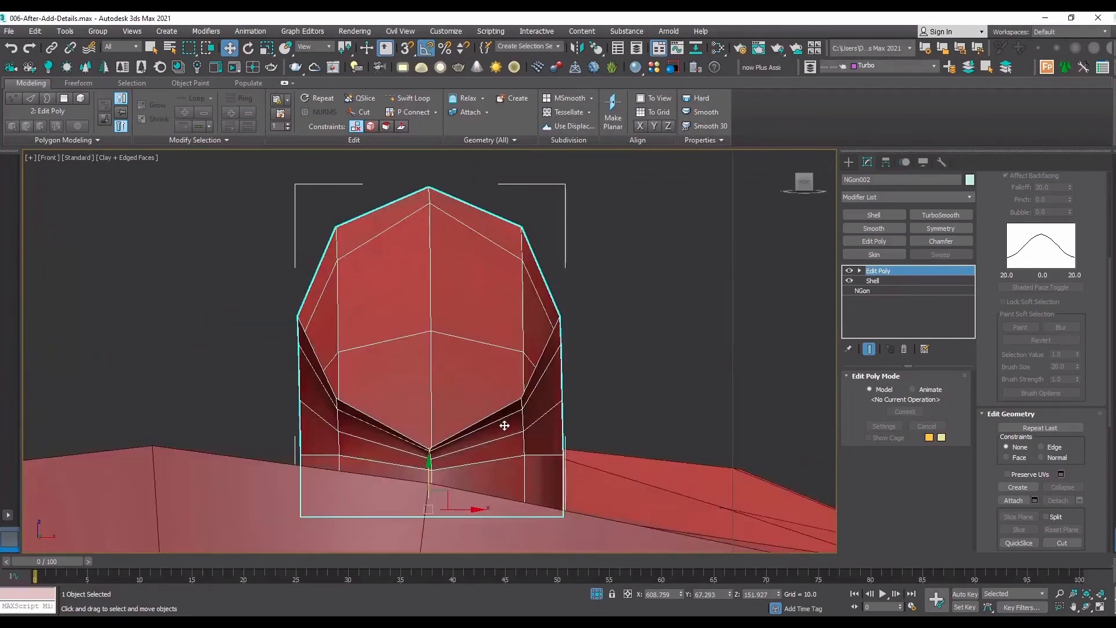
pyautogui.press('l')
pyautogui.press('1')
pyautogui.press('F3')
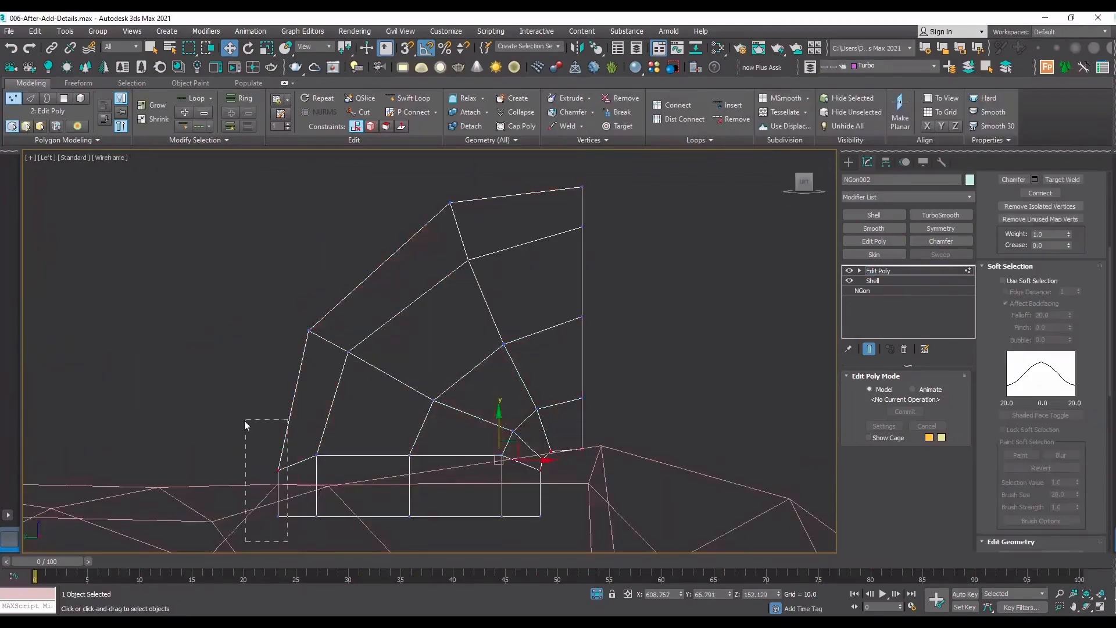
pyautogui.click(278, 493)
pyautogui.moveTo(306, 492); pyautogui.dragTo(227, 494)
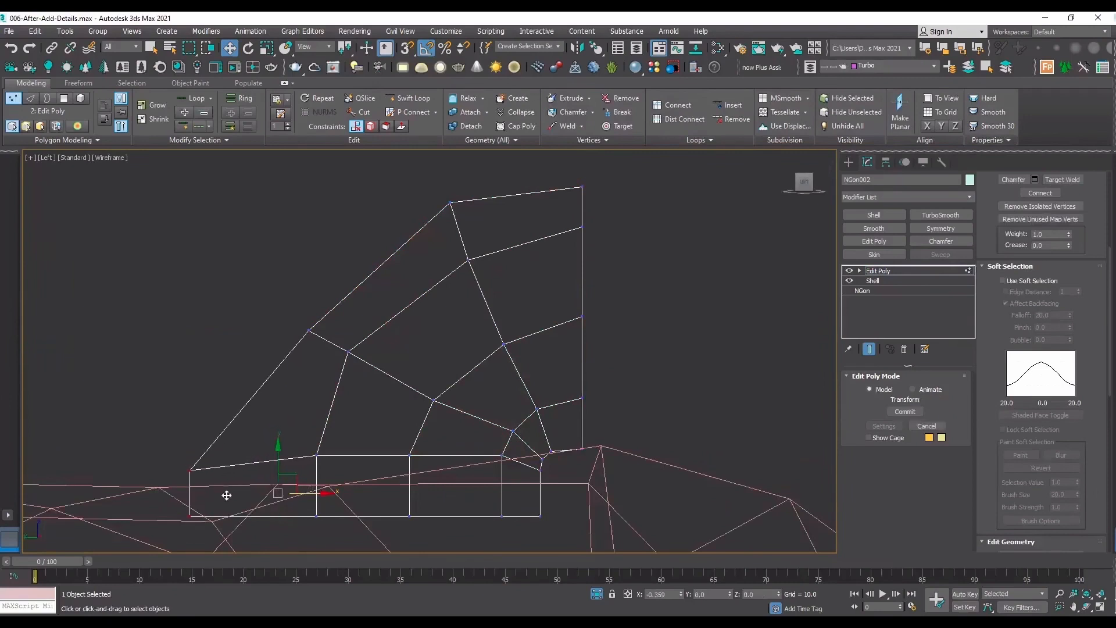
# Move the connector's outer bend vertex up and outward to about Y 67.636, Z 152.713.
pyautogui.click(308, 329)
pyautogui.moveTo(323, 314); pyautogui.dragTo(306, 299)
pyautogui.scroll(-3, 342, 360)
pyautogui.scroll(3, 372, 395)
pyautogui.scroll(-3, 390, 389)
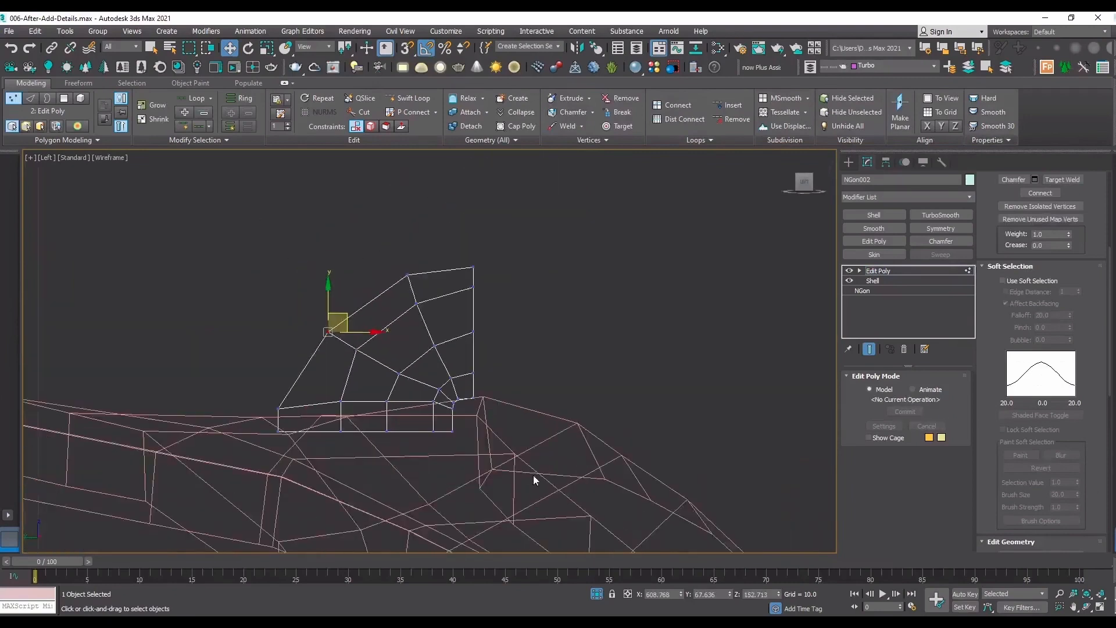
# From above, scale the pair of base vertices nearest the connector's rear tip apart along X.
pyautogui.press('t')
pyautogui.press('F3')
pyautogui.scroll(3, 494, 401)
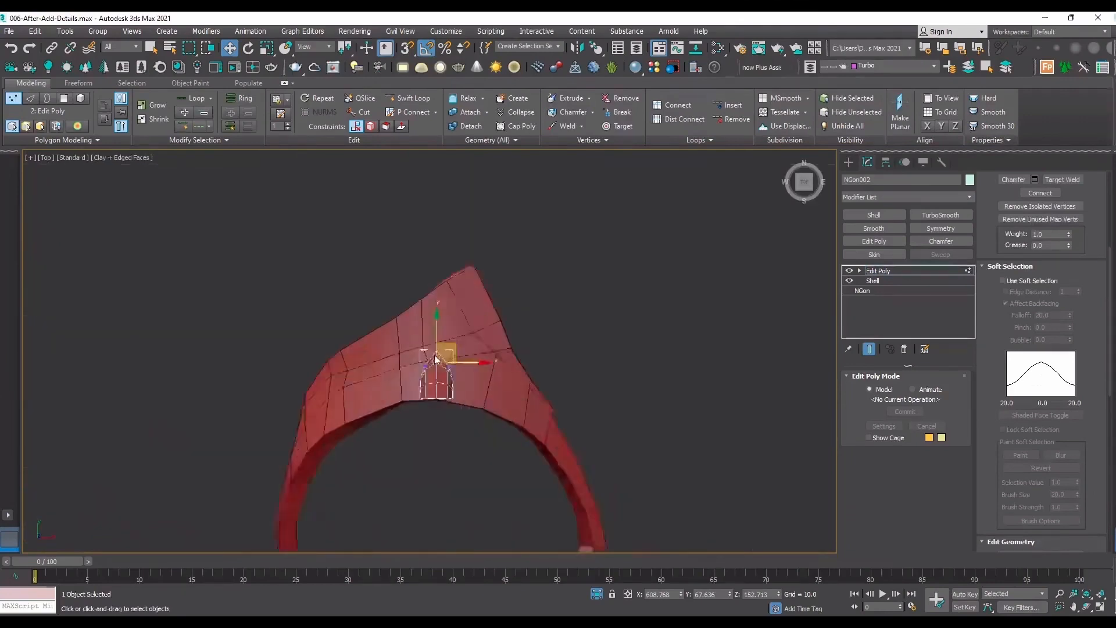
pyautogui.click(480, 345)
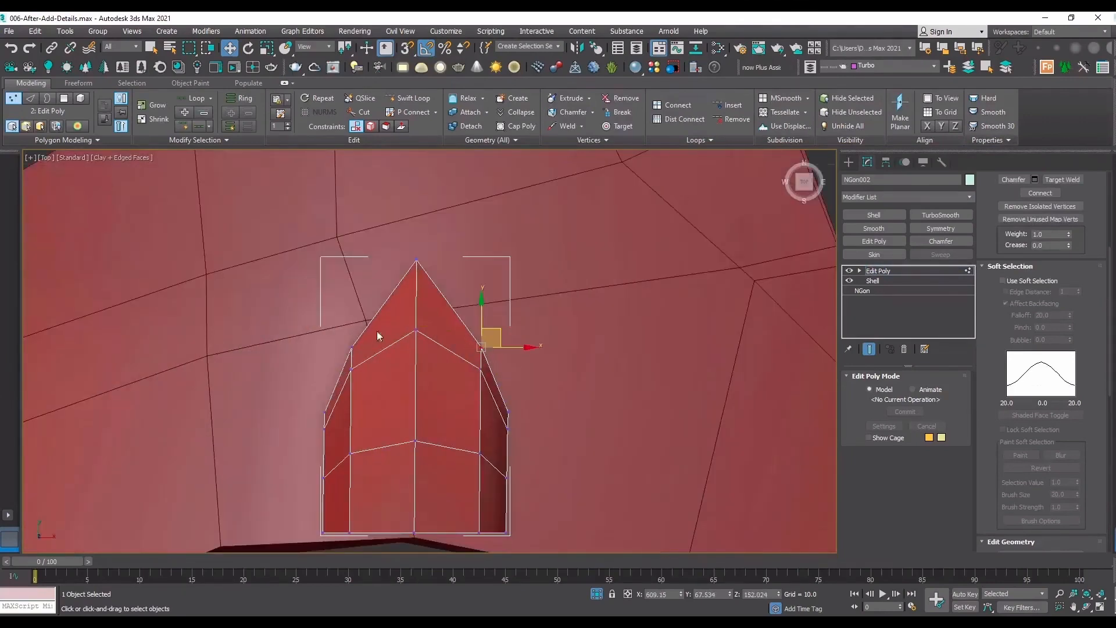
pyautogui.keyDown('ctrl'); pyautogui.moveTo(371, 353); pyautogui.dragTo(339, 341); pyautogui.keyUp('ctrl')
pyautogui.press('r')
pyautogui.moveTo(467, 347); pyautogui.dragTo(485, 350)
# Scale the connector's middle pair of base side vertices apart along X so the base flares outward.
pyautogui.press('F3')
pyautogui.scroll(3, 528, 388)
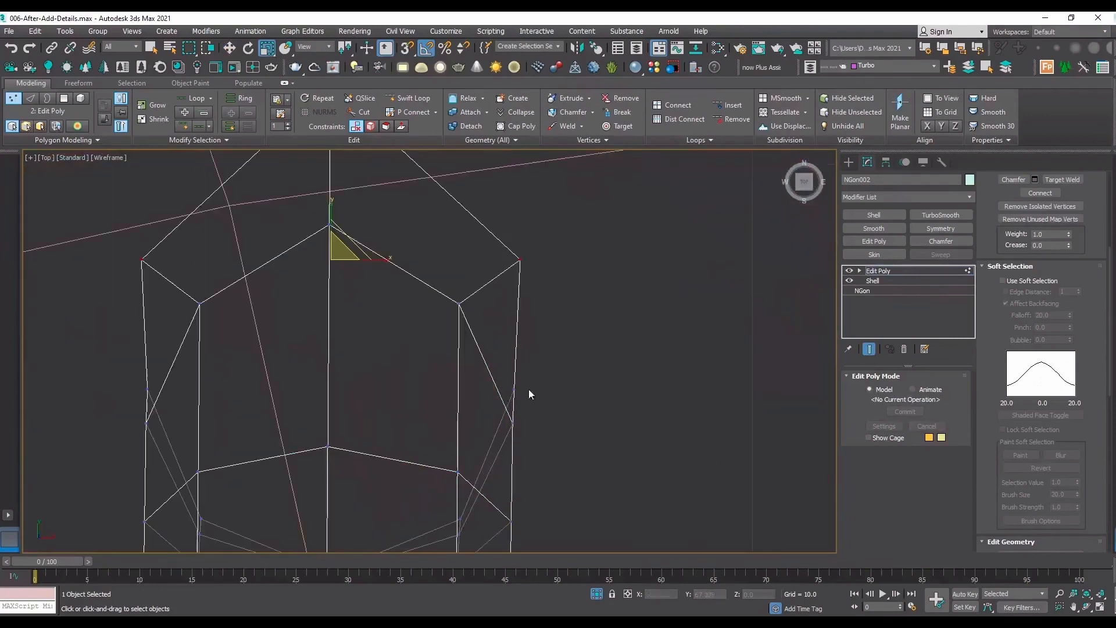
pyautogui.moveTo(507, 399); pyautogui.dragTo(506, 400)
pyautogui.keyDown('ctrl'); pyautogui.moveTo(40, 362); pyautogui.dragTo(158, 406); pyautogui.keyUp('ctrl')
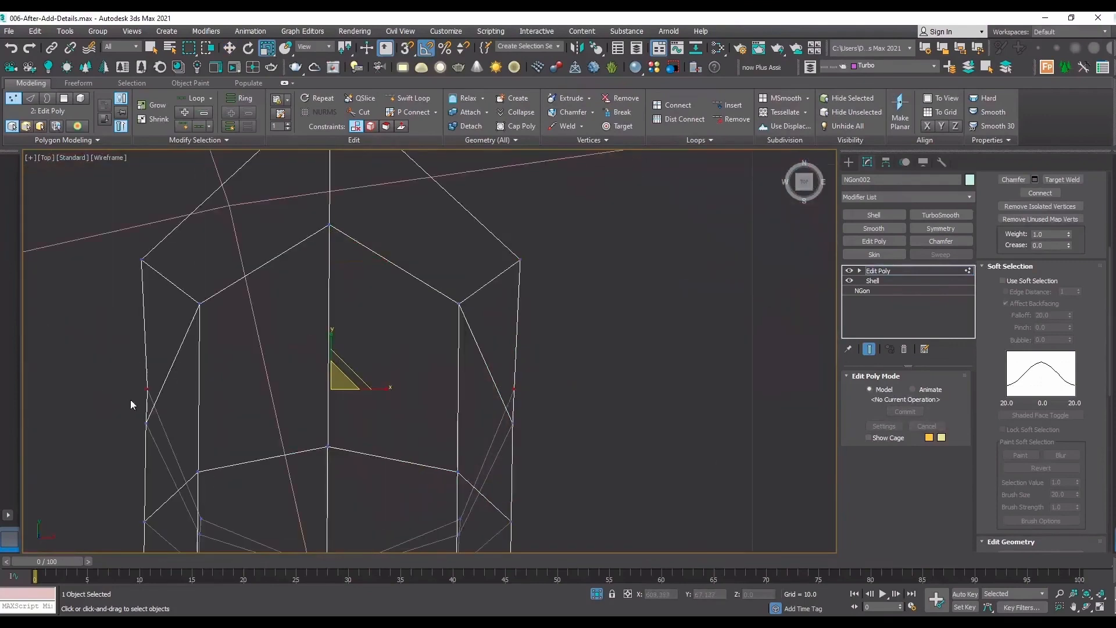
pyautogui.press('r')
pyautogui.moveTo(357, 384); pyautogui.dragTo(391, 400)
pyautogui.moveTo(402, 322); pyautogui.dragTo(415, 489, button='middle')
pyautogui.moveTo(393, 322); pyautogui.dragTo(283, 184)
pyautogui.press('w')
pyautogui.press('F3')
pyautogui.scroll(-5, 350, 232)
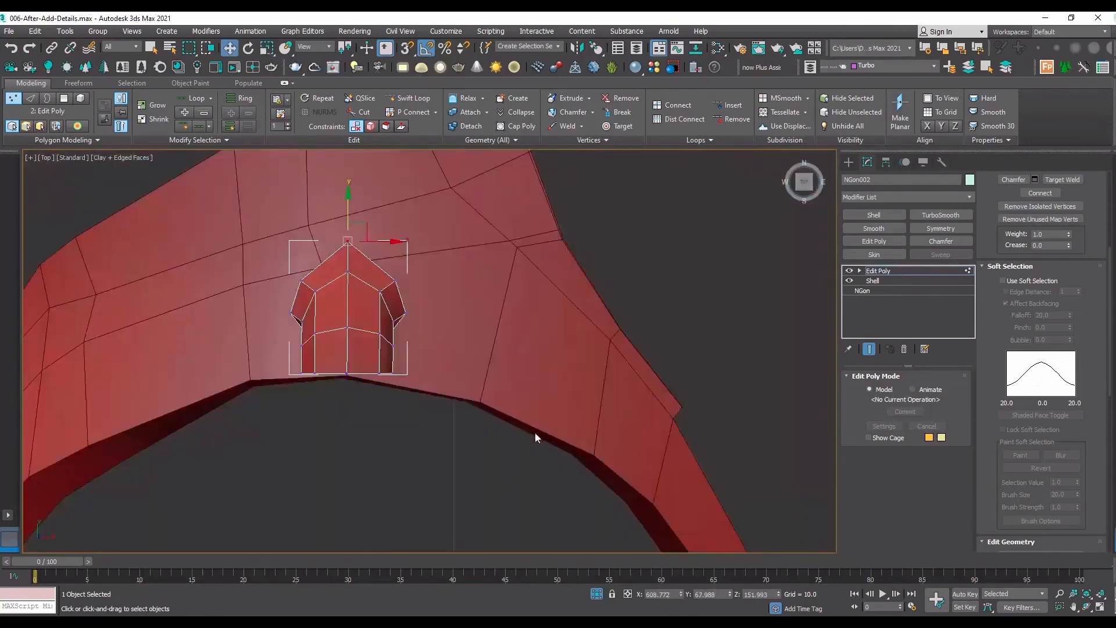
# Select only the base vertices flanking the inner bend on both sides and scale them apart along X.
pyautogui.scroll(5, 330, 338)
pyautogui.press('F3')
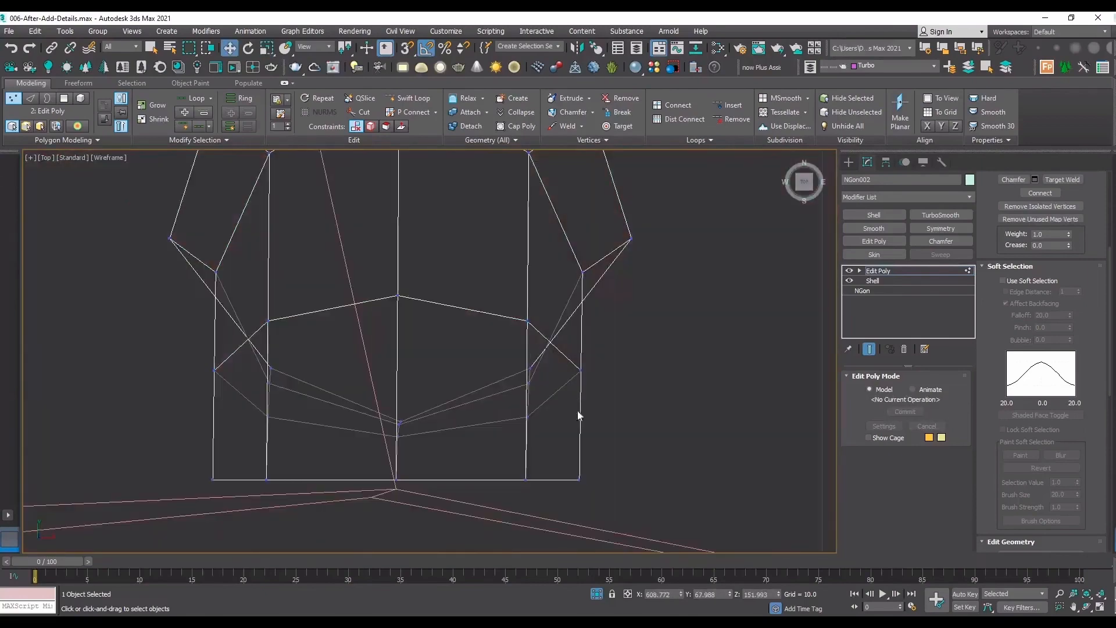
pyautogui.click(1087, 607)
pyautogui.moveTo(468, 302); pyautogui.dragTo(649, 285)
pyautogui.rightClick(649, 285)
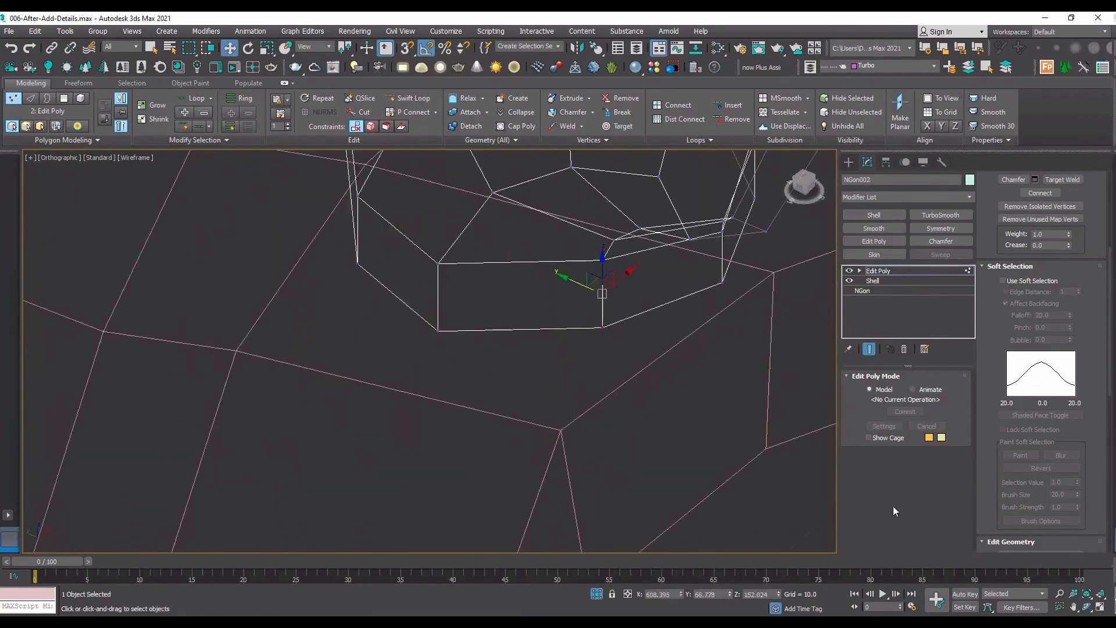
pyautogui.click(1087, 606)
pyautogui.moveTo(386, 339); pyautogui.dragTo(613, 373)
pyautogui.rightClick(614, 374)
pyautogui.press('t')
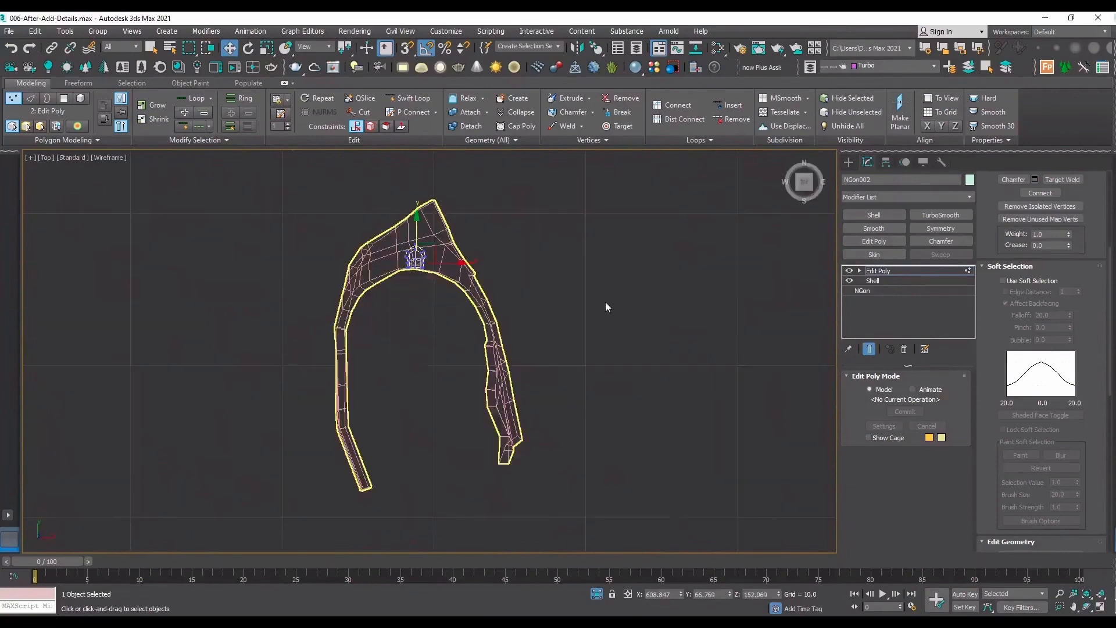
pyautogui.press('f')
pyautogui.press('z')
pyautogui.scroll(-3, 542, 369)
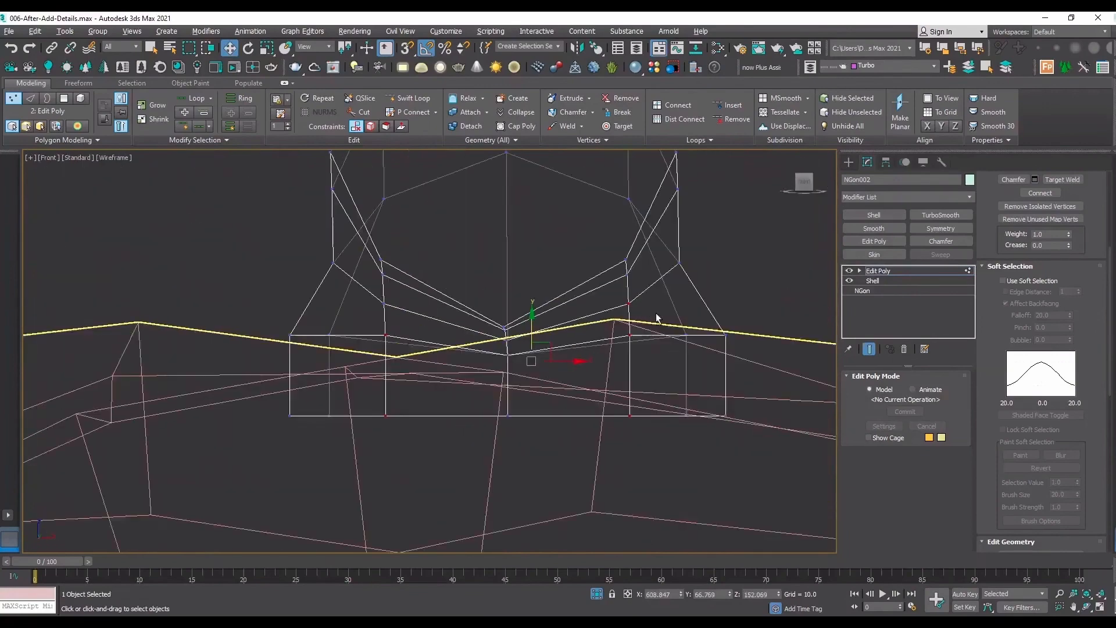
pyautogui.keyDown('alt'); pyautogui.moveTo(656, 313); pyautogui.dragTo(610, 286); pyautogui.keyUp('alt')
pyautogui.press('t')
pyautogui.scroll(5, 510, 229)
pyautogui.press('r')
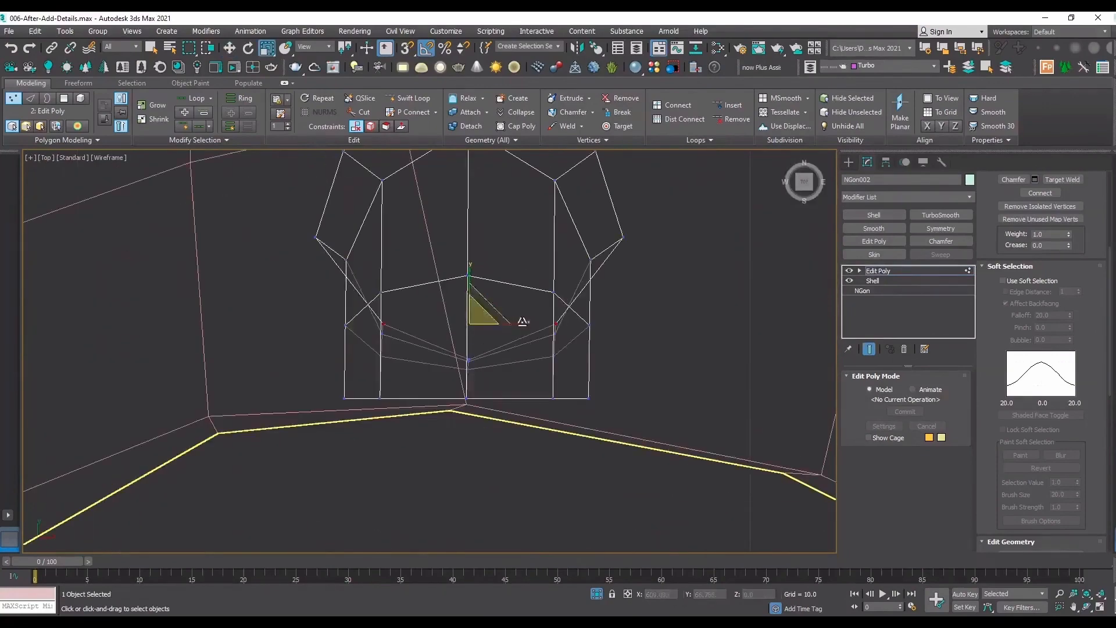
pyautogui.moveTo(526, 322)
pyautogui.mouseDown()
pyautogui.moveTo(543, 327)
pyautogui.moveTo(531, 282)
pyautogui.moveTo(543, 257)
pyautogui.moveTo(546, 294)
pyautogui.mouseUp()
# Move the rear tip vertices of the connector's base slightly inward along Y to about 67.965.
pyautogui.click(1089, 607)
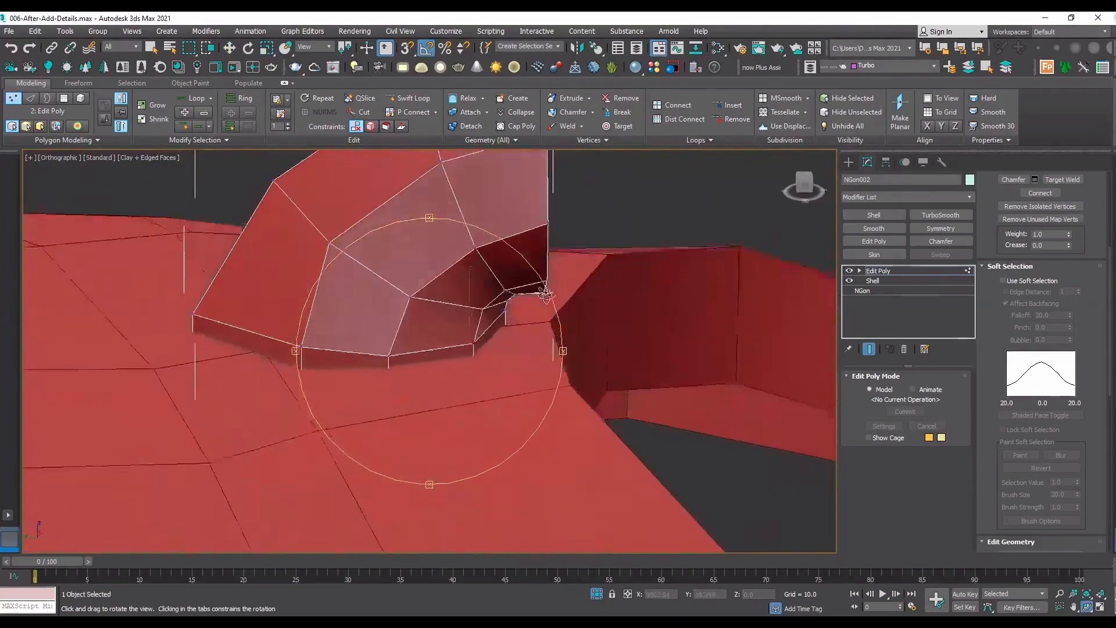
pyautogui.scroll(-2, 372, 339)
pyautogui.moveTo(402, 360); pyautogui.dragTo(334, 346)
pyautogui.rightClick(332, 348)
pyautogui.moveTo(234, 390); pyautogui.dragTo(281, 271)
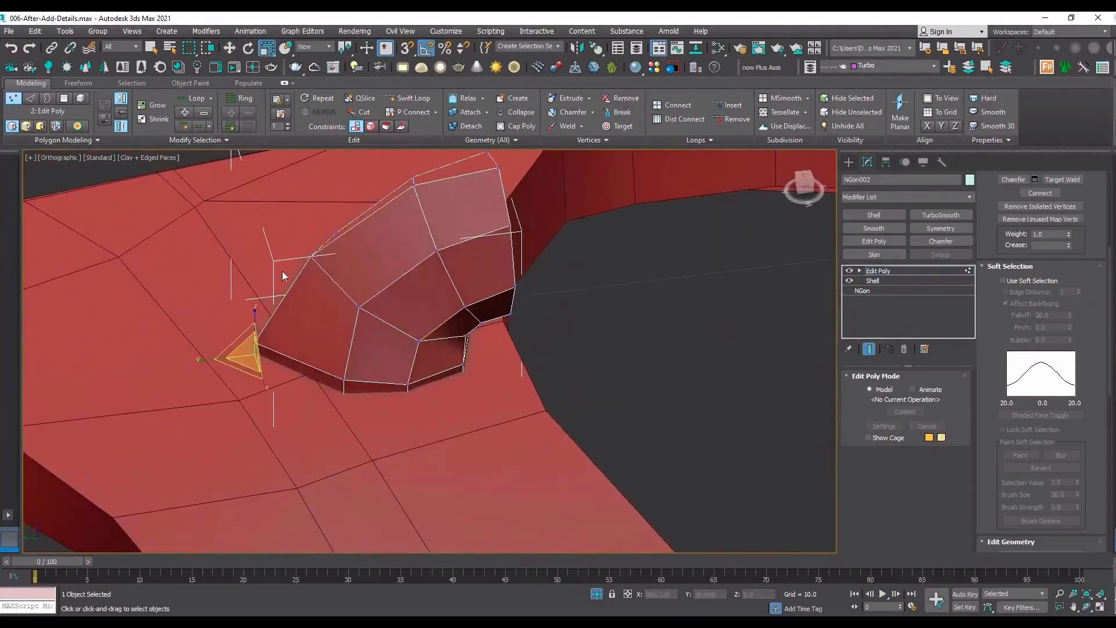
pyautogui.press('w')
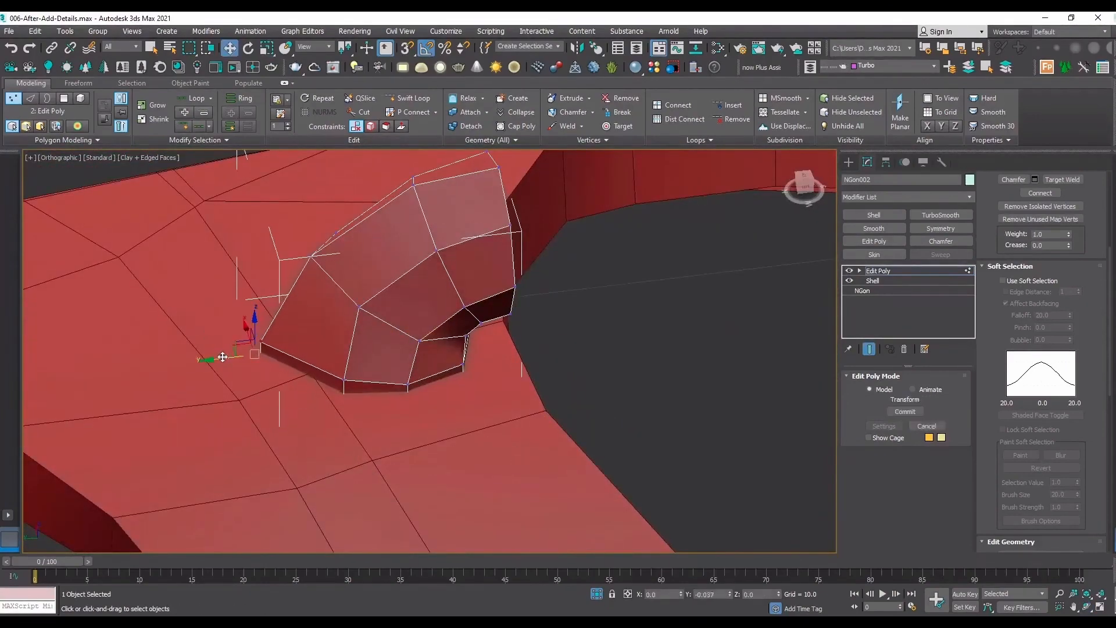
# Shift the two base side vertices toward the rear tip along Y and scale them slightly together along X.
pyautogui.press('t')
pyautogui.scroll(5, 416, 384)
pyautogui.scroll(5, 448, 381)
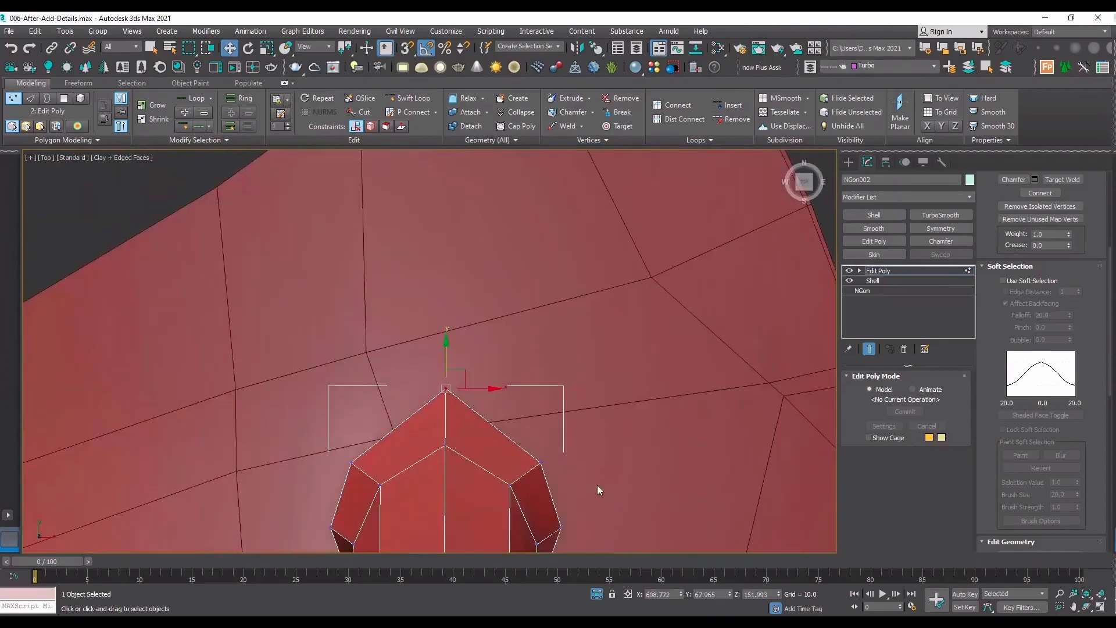
pyautogui.moveTo(520, 476); pyautogui.dragTo(519, 477)
pyautogui.keyDown('ctrl'); pyautogui.click(351, 462); pyautogui.keyUp('ctrl')
pyautogui.moveTo(463, 444)
pyautogui.mouseDown()
pyautogui.moveTo(462, 422)
pyautogui.moveTo(478, 440)
pyautogui.mouseUp()
pyautogui.press('r')
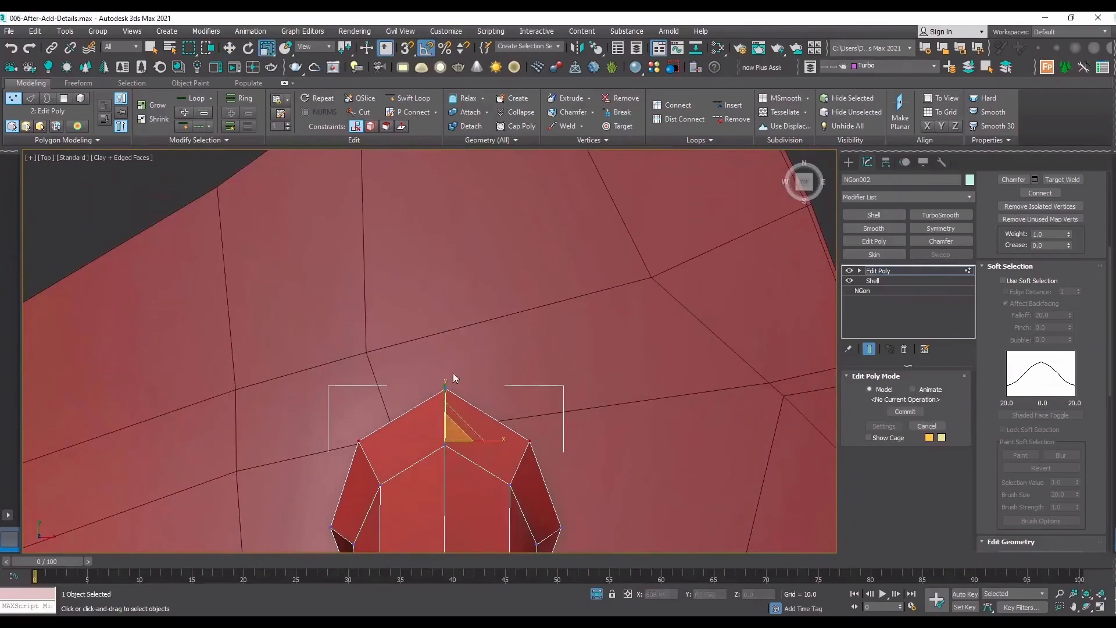
pyautogui.click(445, 387)
pyautogui.press('w')
pyautogui.scroll(-3, 474, 364)
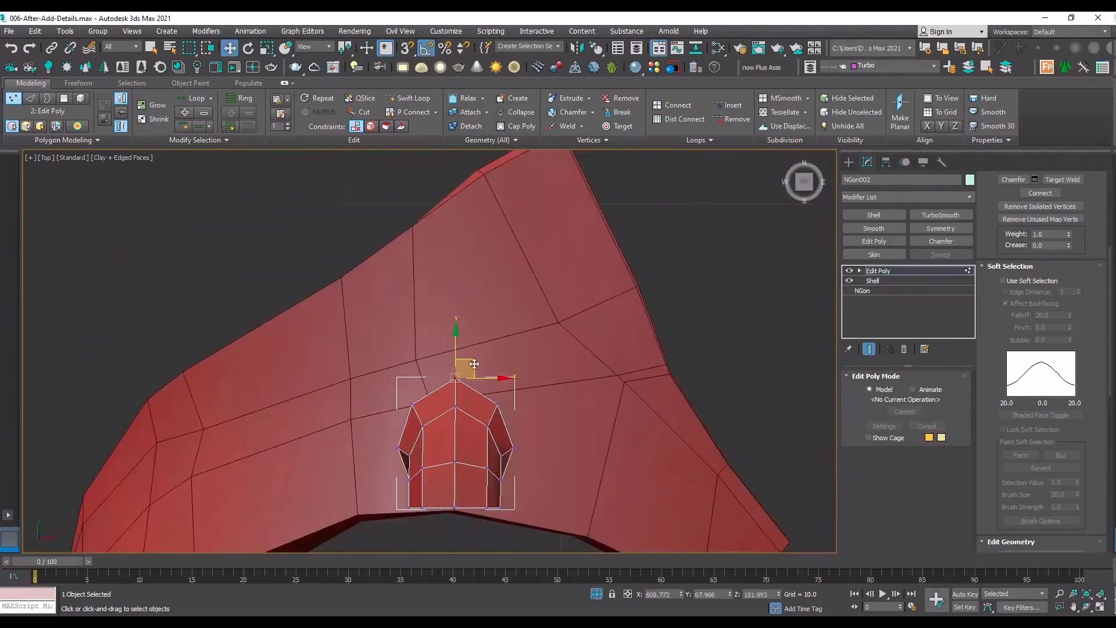
# Examine the reshaped connector on the arch and finish its vertex editing.
pyautogui.click(1086, 608)
pyautogui.moveTo(490, 398); pyautogui.dragTo(606, 344)
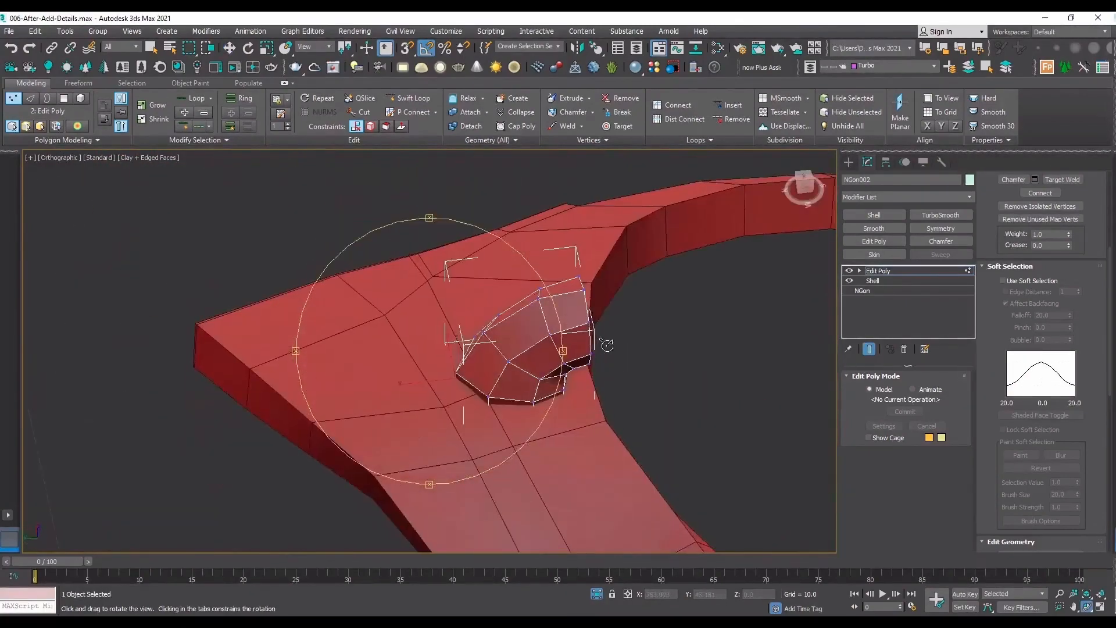
pyautogui.scroll(-2, 607, 344)
pyautogui.moveTo(534, 401); pyautogui.dragTo(527, 346, button='middle')
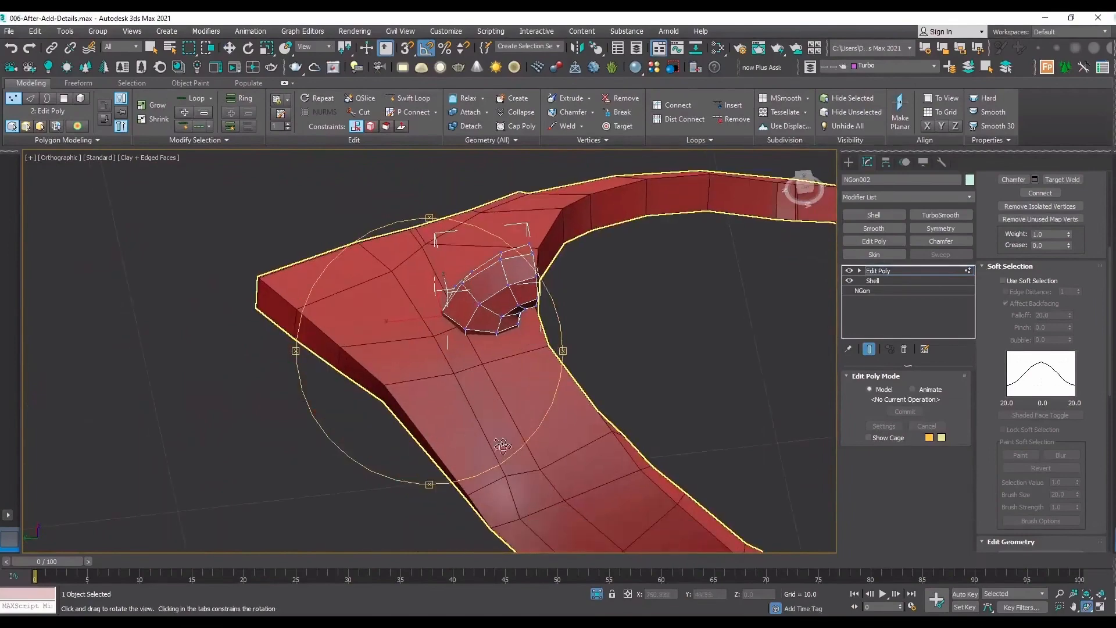
pyautogui.click(881, 273)
# On the arch, slide the two lengthwise edges behind the connector outward to about Y 68.819 using the Edge constraint.
pyautogui.press('w')
pyautogui.click(472, 360)
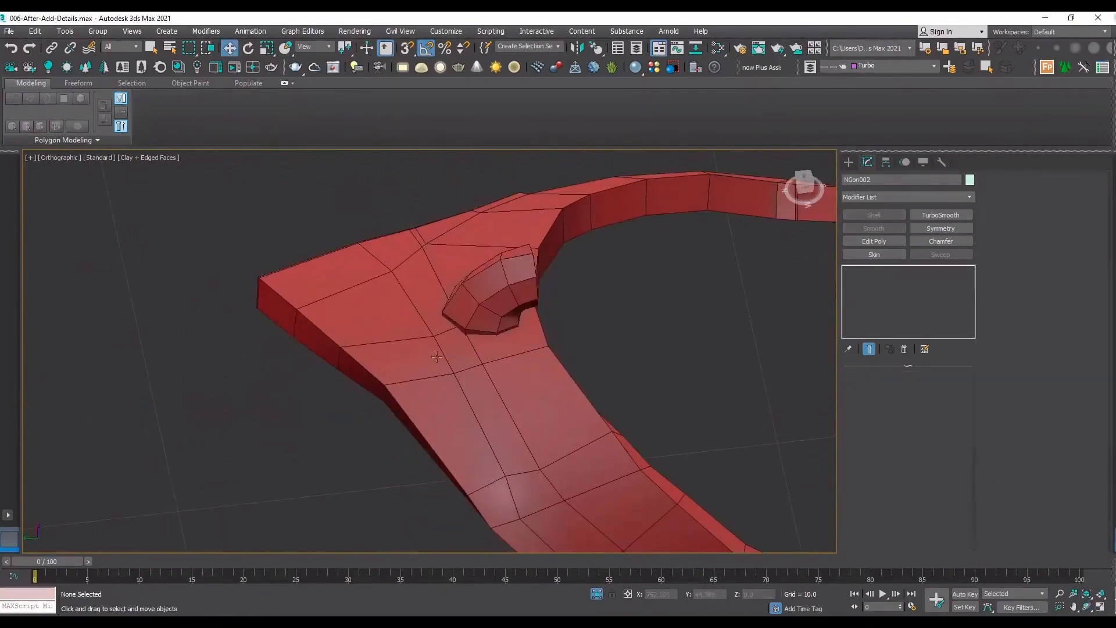
pyautogui.press('2')
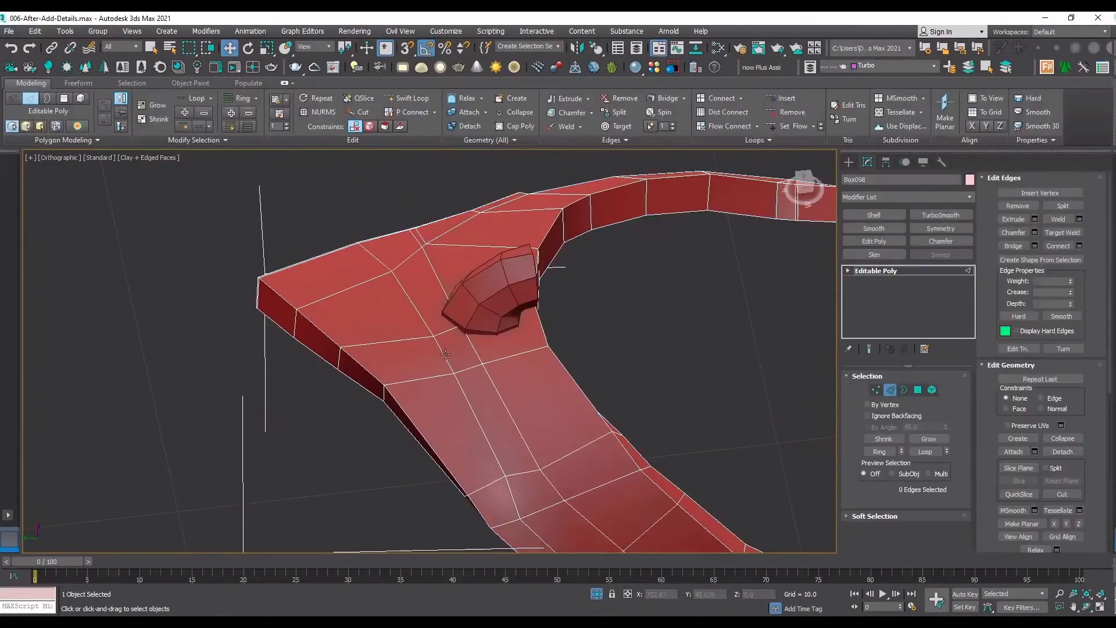
pyautogui.doubleClick(444, 354)
pyautogui.scroll(-5, 431, 343)
pyautogui.moveTo(801, 503); pyautogui.dragTo(580, 372)
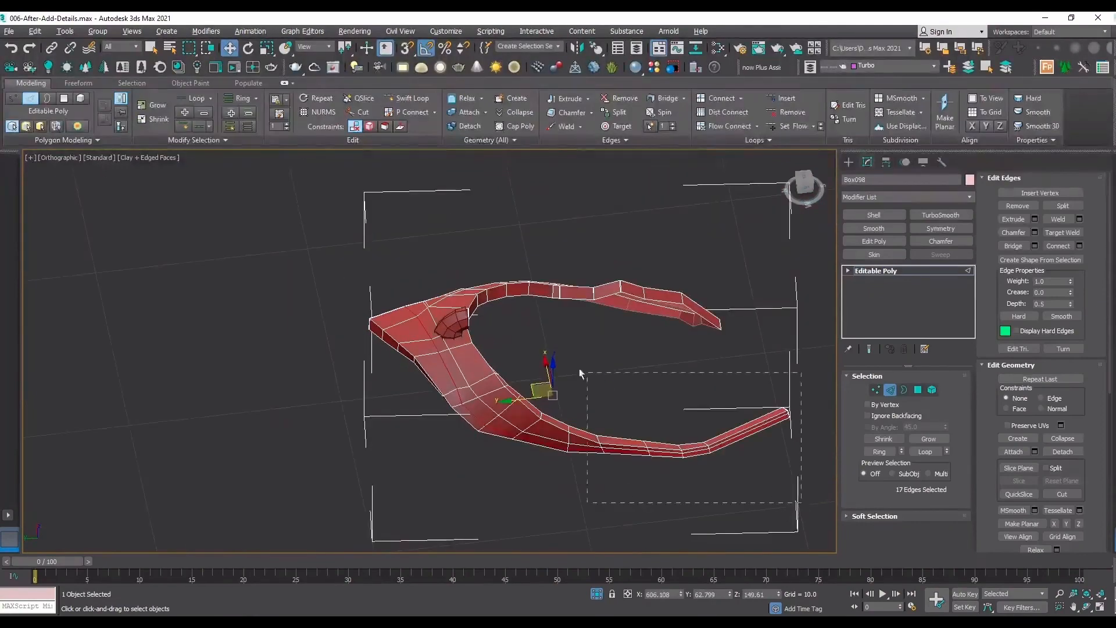
pyautogui.keyDown('alt'); pyautogui.moveTo(465, 347); pyautogui.dragTo(459, 353); pyautogui.keyUp('alt')
pyautogui.scroll(5, 390, 319)
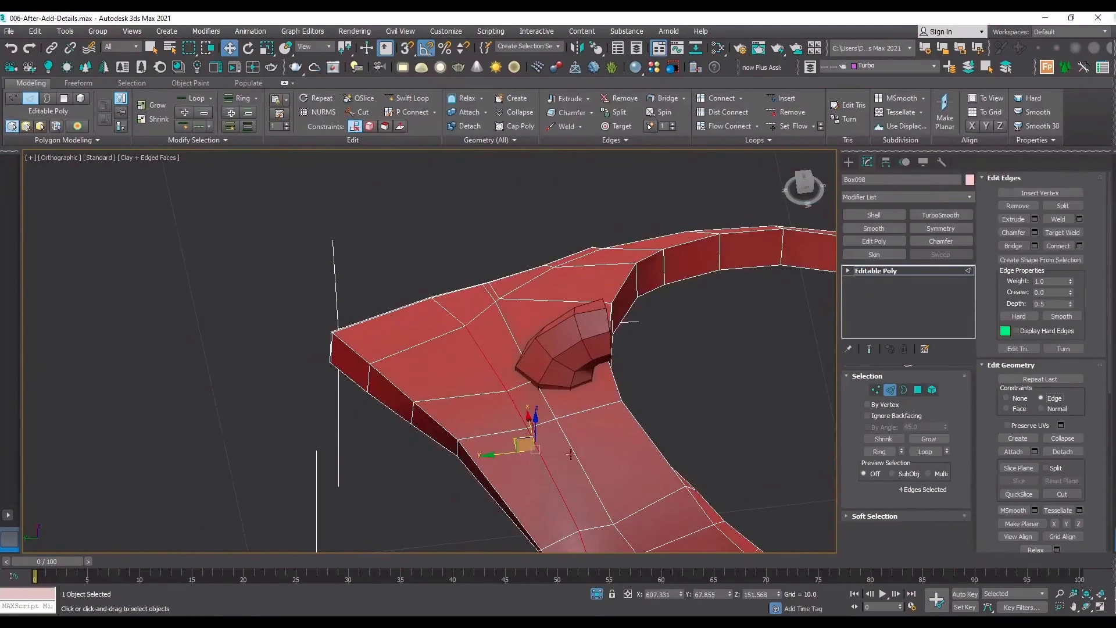
pyautogui.moveTo(503, 454)
pyautogui.mouseDown()
pyautogui.moveTo(472, 463)
pyautogui.moveTo(485, 460)
pyautogui.mouseUp()
pyautogui.rightClick(485, 460)
pyautogui.moveTo(524, 446); pyautogui.dragTo(502, 360, button='middle')
pyautogui.keyDown('alt'); pyautogui.moveTo(627, 507); pyautogui.dragTo(503, 433); pyautogui.keyUp('alt')
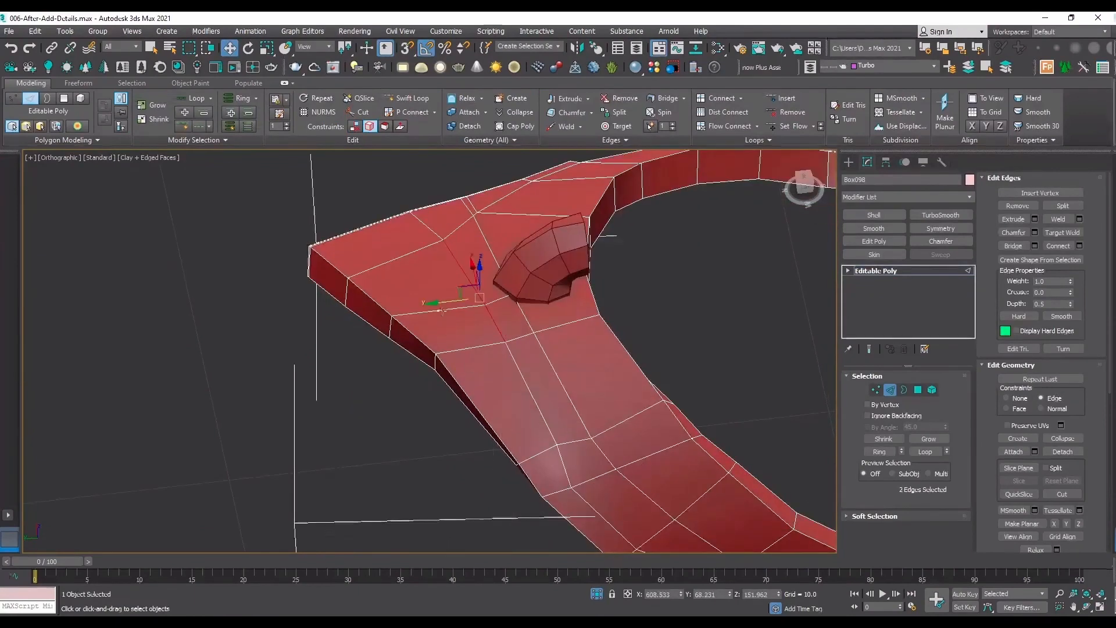
pyautogui.moveTo(431, 304); pyautogui.dragTo(410, 316)
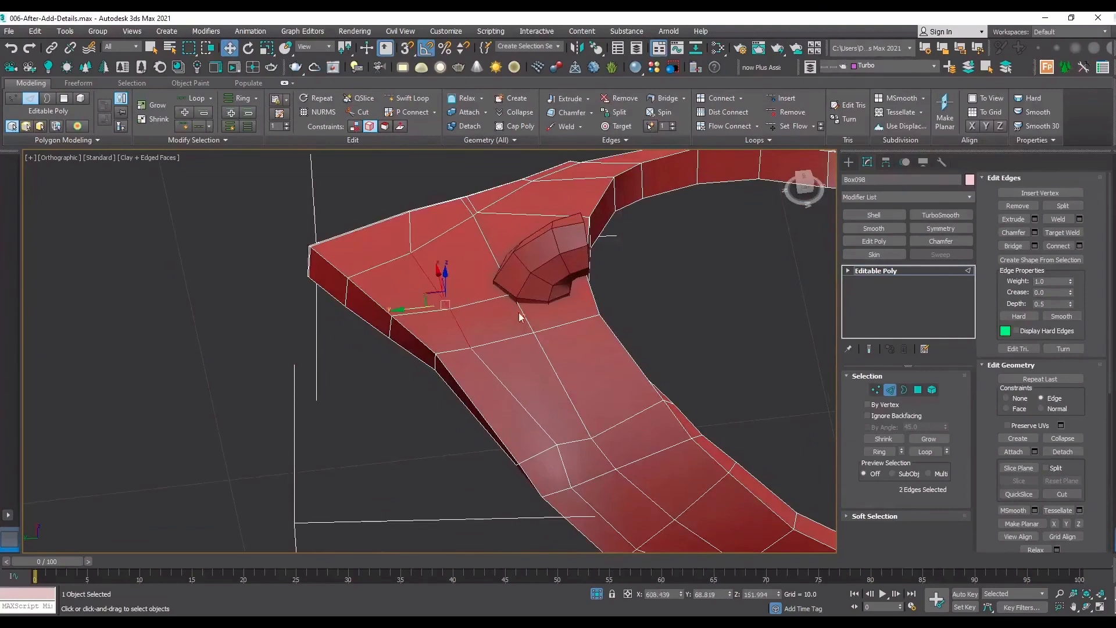
# Slide the two arch edges nearest the connector outward, and the vertices beside its rear tip farther along their cross edge.
pyautogui.click(522, 312)
pyautogui.keyDown('ctrl'); pyautogui.click(493, 254); pyautogui.keyUp('ctrl')
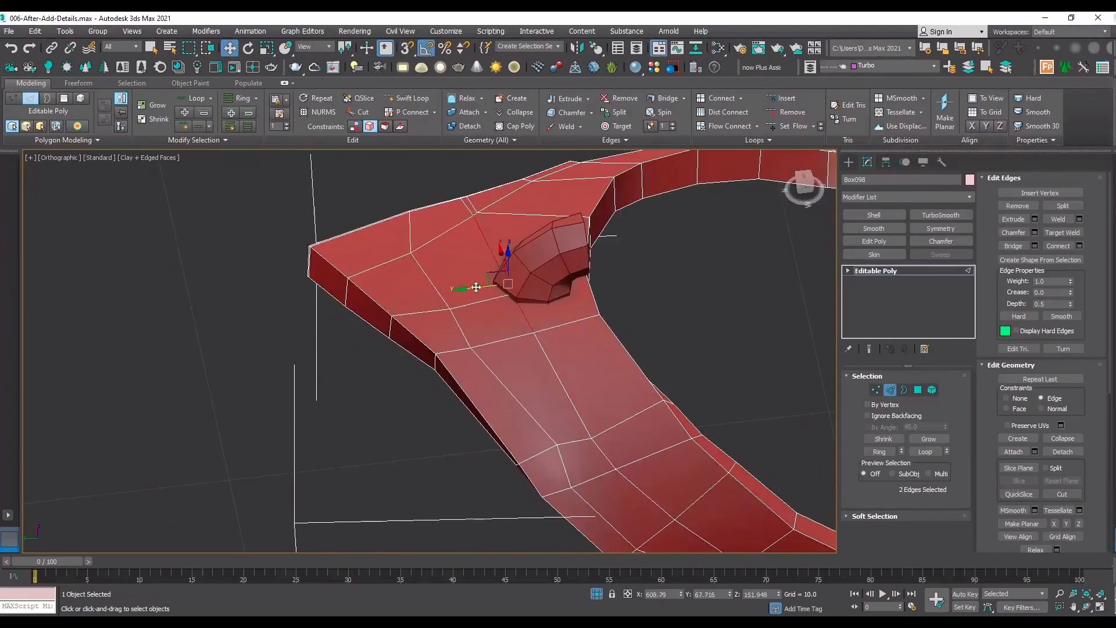
pyautogui.press('1')
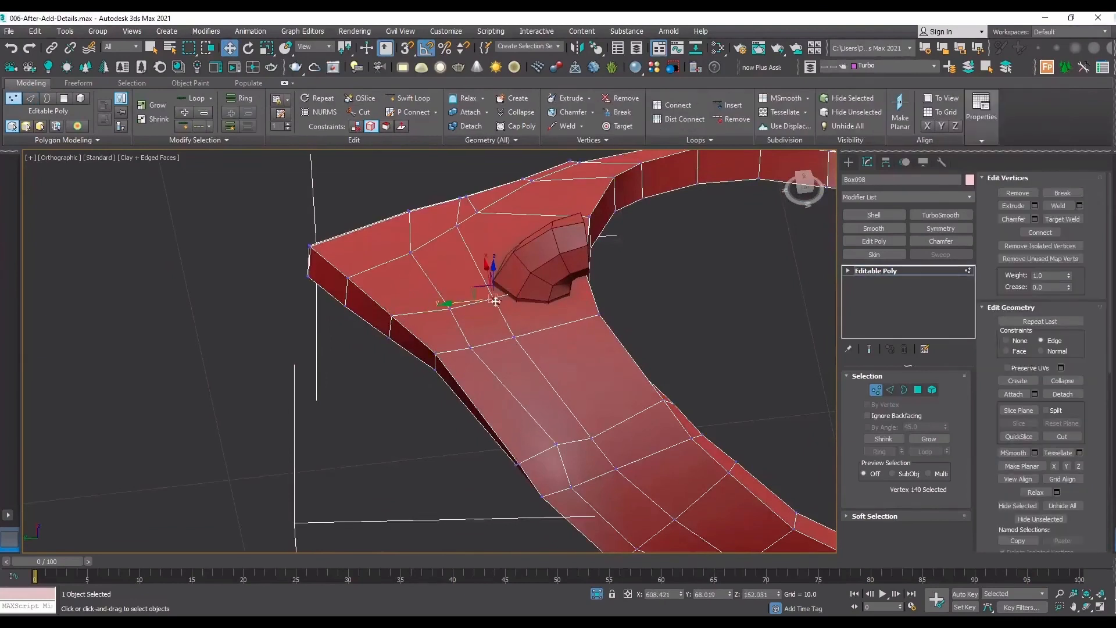
pyautogui.moveTo(464, 303); pyautogui.dragTo(449, 305)
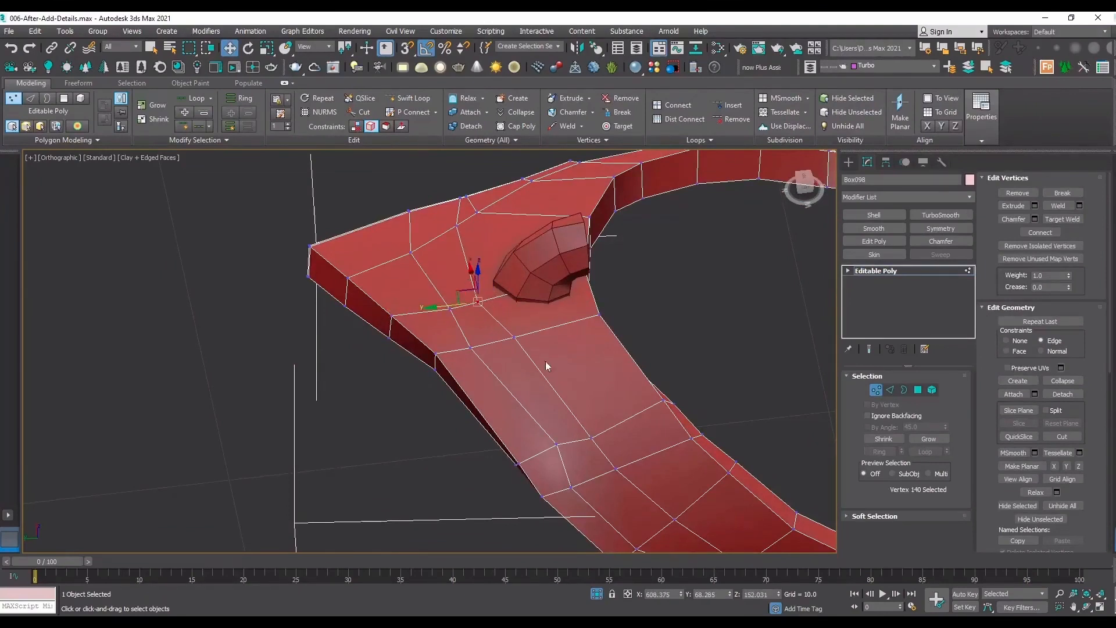
pyautogui.click(449, 309)
pyautogui.moveTo(450, 309); pyautogui.dragTo(428, 316)
# Check the arch around the connector's base, finish its vertex editing and reselect the connector.
pyautogui.click(1086, 610)
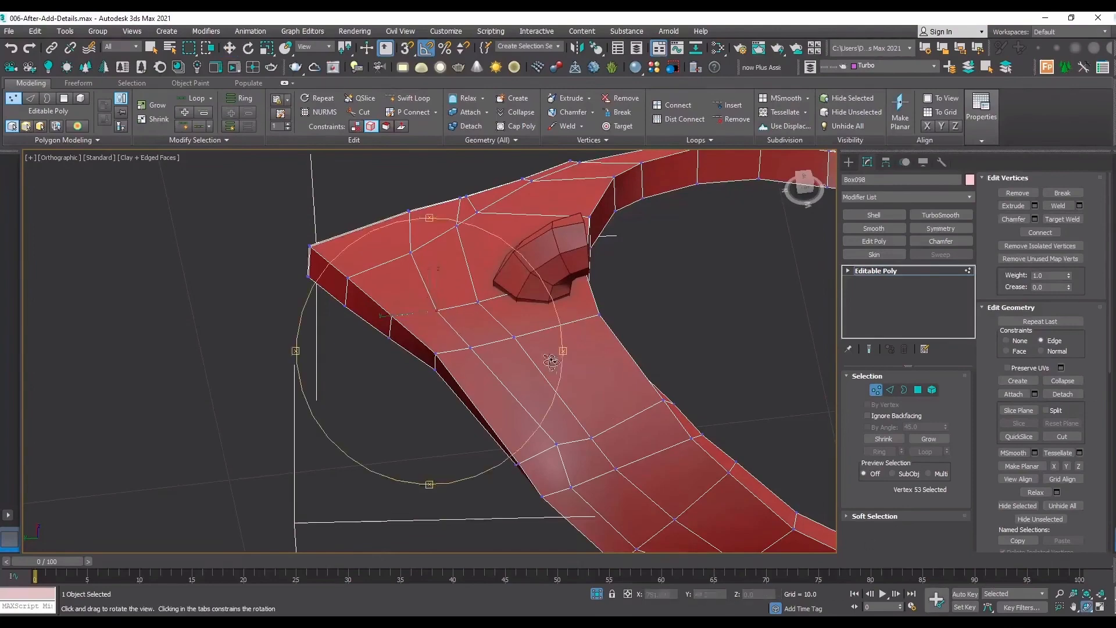
pyautogui.moveTo(552, 367); pyautogui.dragTo(652, 334)
pyautogui.moveTo(401, 270); pyautogui.dragTo(461, 307)
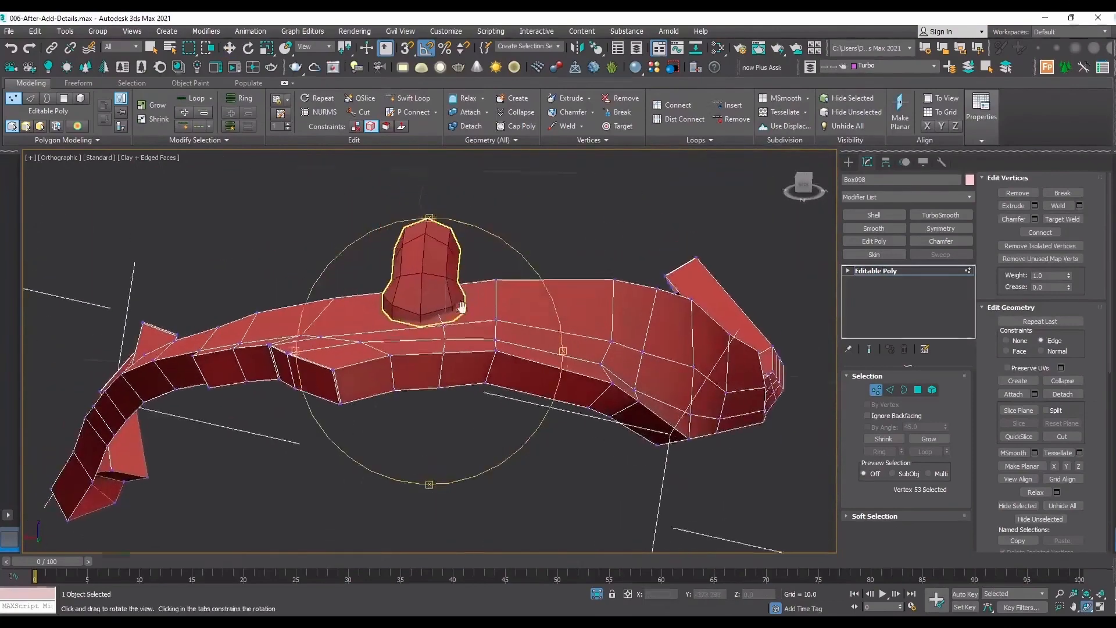
pyautogui.click(939, 271)
pyautogui.click(593, 254)
pyautogui.scroll(4, 436, 288)
pyautogui.click(456, 271)
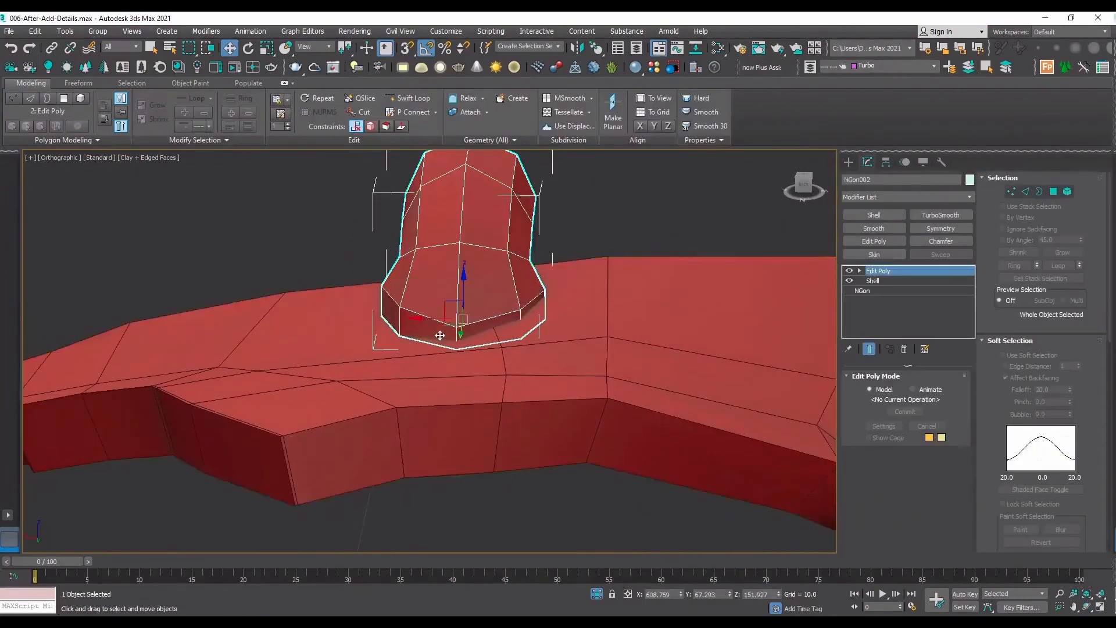
# On the arch, slide the two vertices behind the connector along their lengthwise edges to align with its rear tip, the farther one to about X 608.639.
pyautogui.click(549, 356)
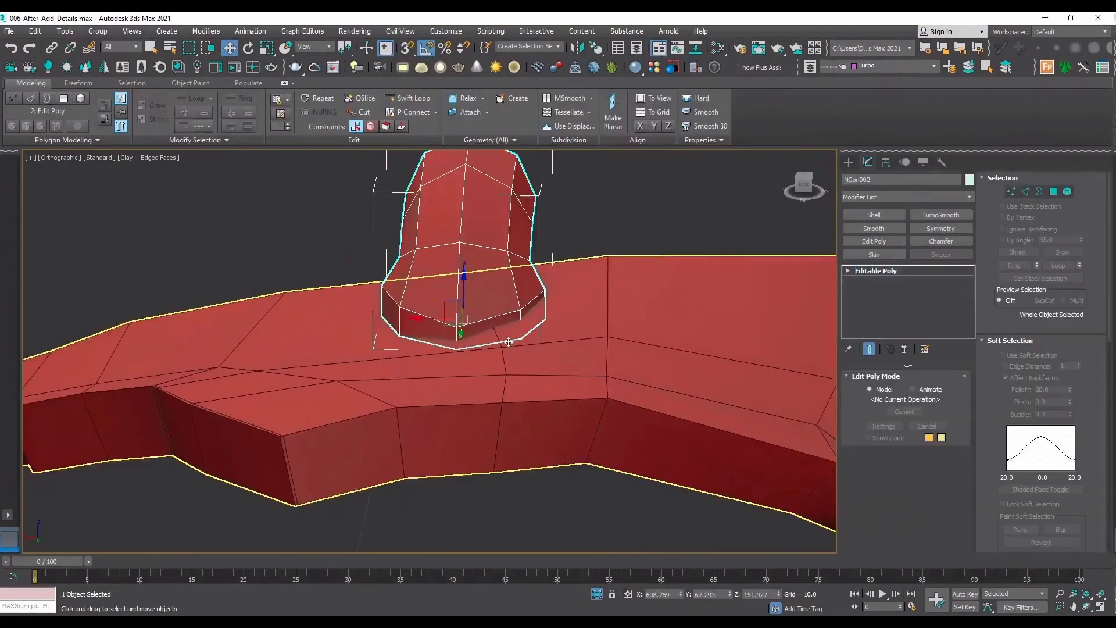
pyautogui.press('1')
pyautogui.press('F3')
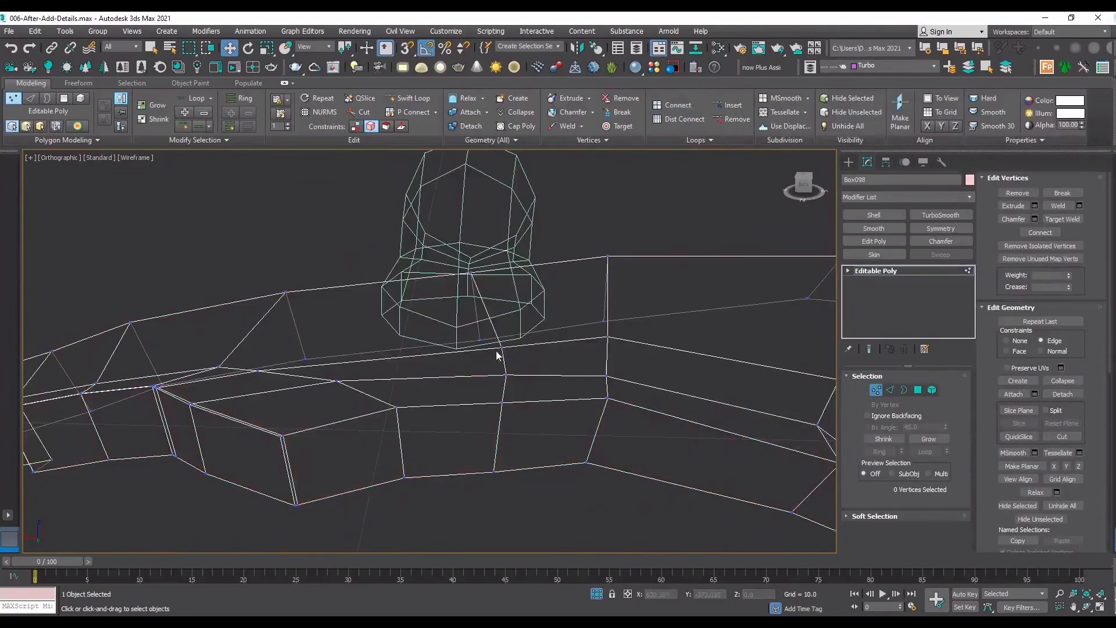
pyautogui.click(500, 349)
pyautogui.press('F3')
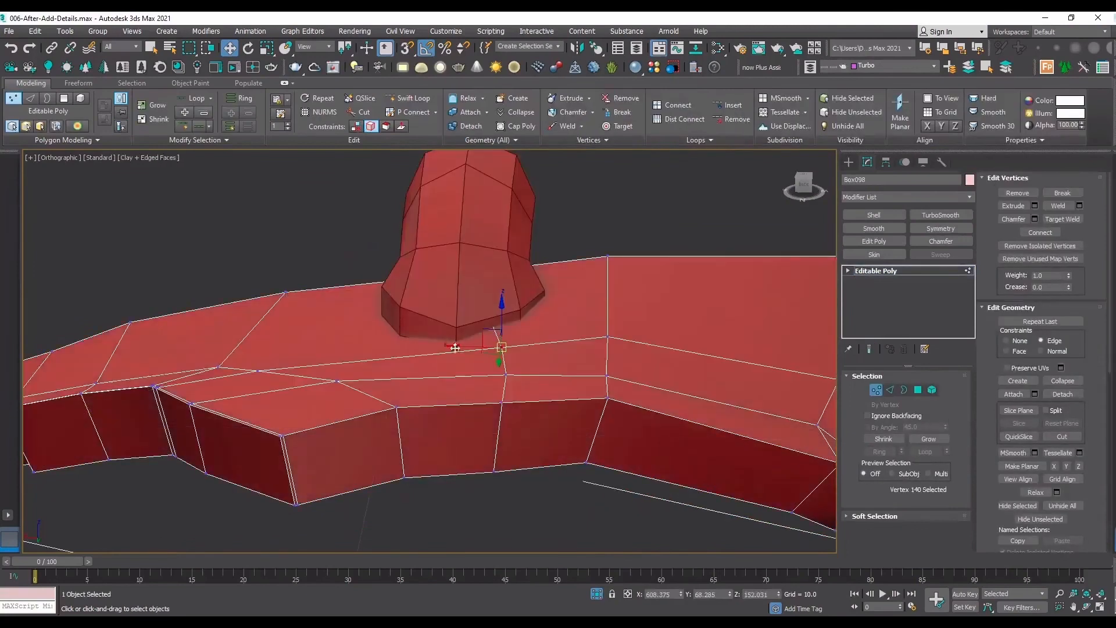
pyautogui.moveTo(458, 351)
pyautogui.mouseDown()
pyautogui.moveTo(428, 356)
pyautogui.moveTo(462, 375)
pyautogui.moveTo(455, 340)
pyautogui.mouseUp()
pyautogui.click(507, 376)
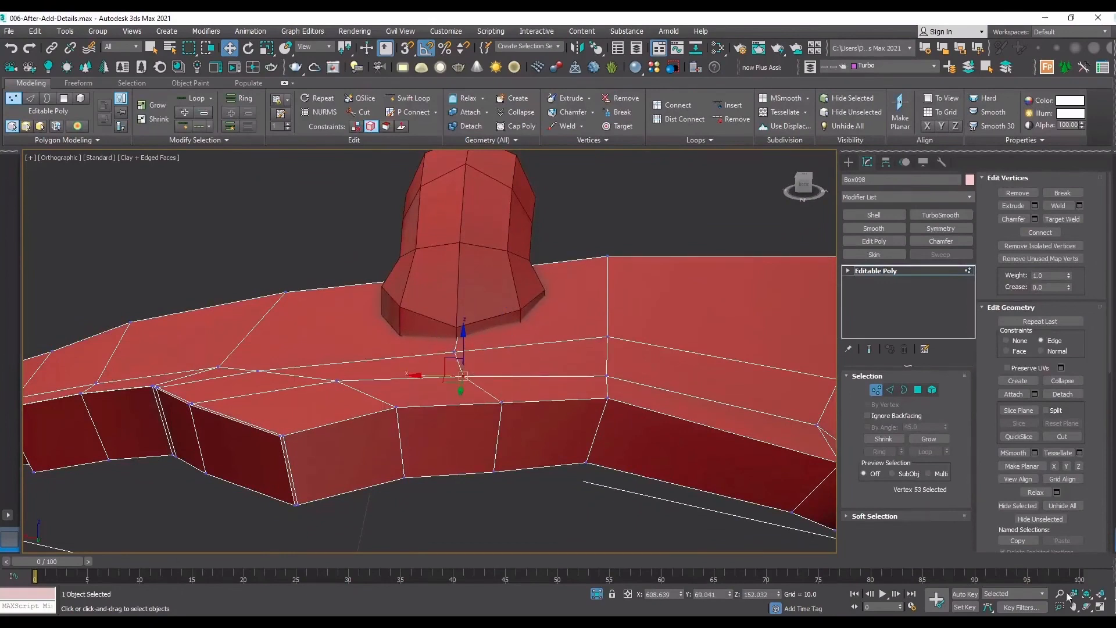
# Use SwiftLoop to add three lengthwise edge loops along the arch's inner strip on one side of the connector.
pyautogui.click(1086, 608)
pyautogui.moveTo(406, 349); pyautogui.dragTo(448, 356)
pyautogui.scroll(5, 537, 354)
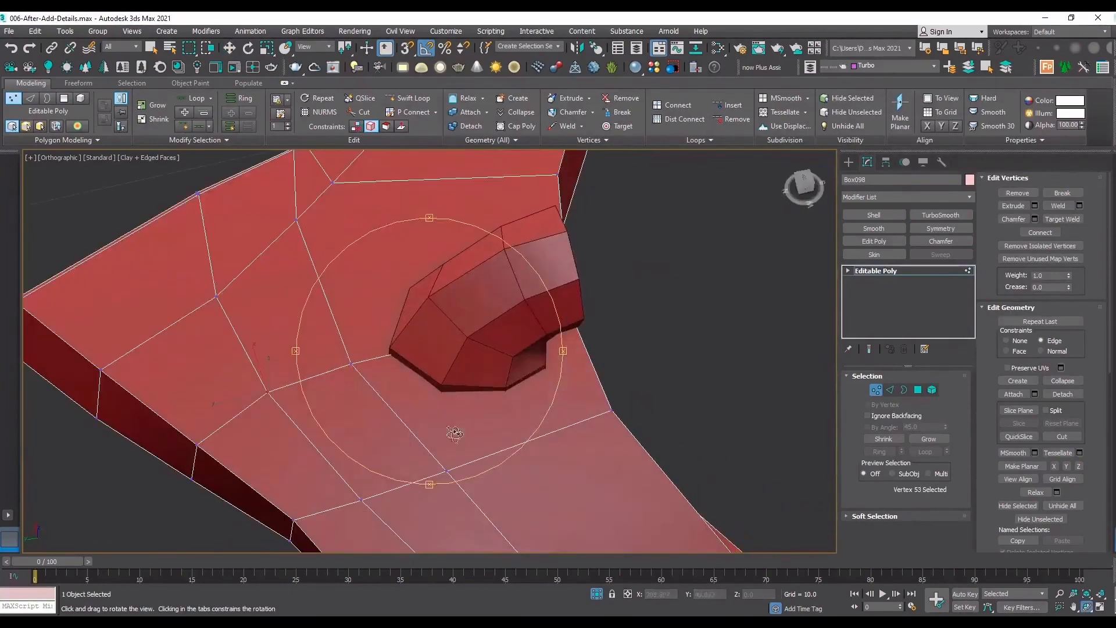
pyautogui.click(412, 100)
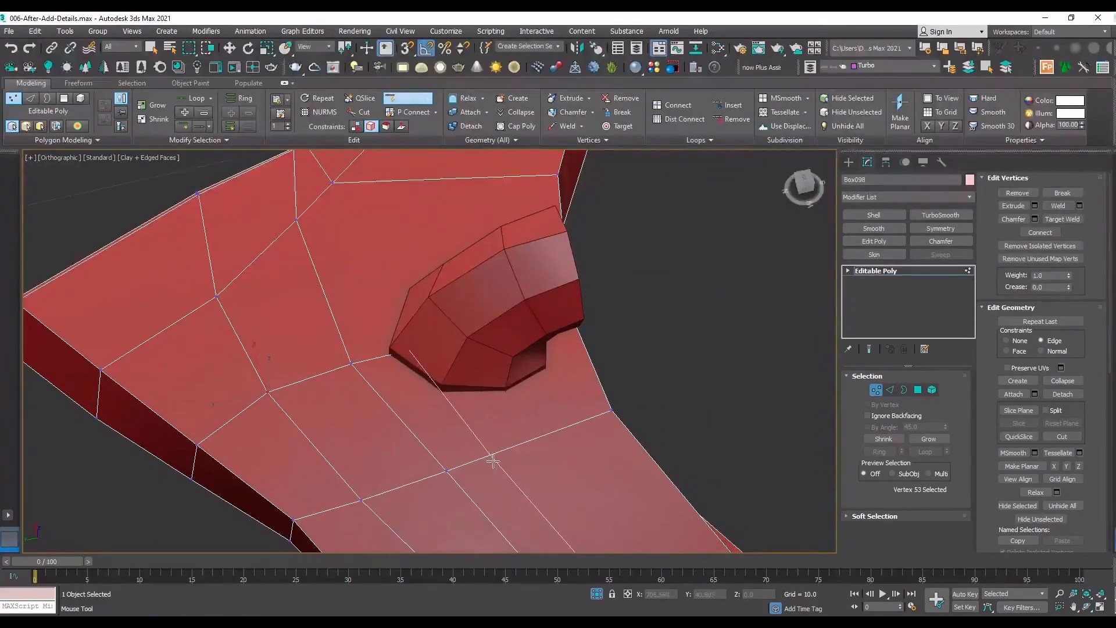
pyautogui.click(535, 440)
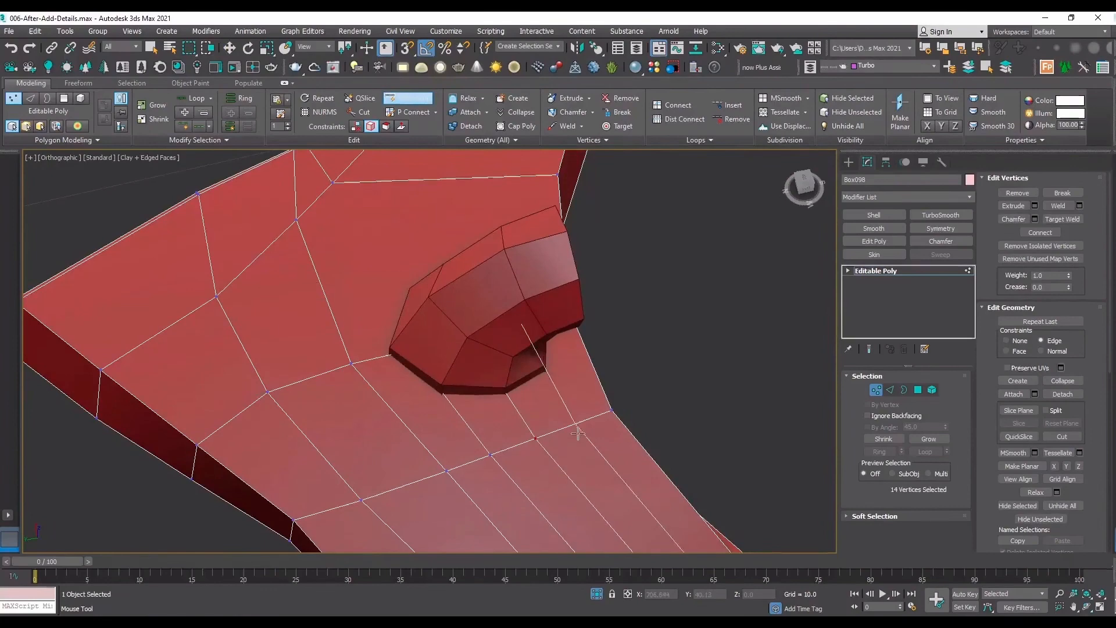
pyautogui.scroll(-3, 577, 433)
pyautogui.scroll(-3, 465, 319)
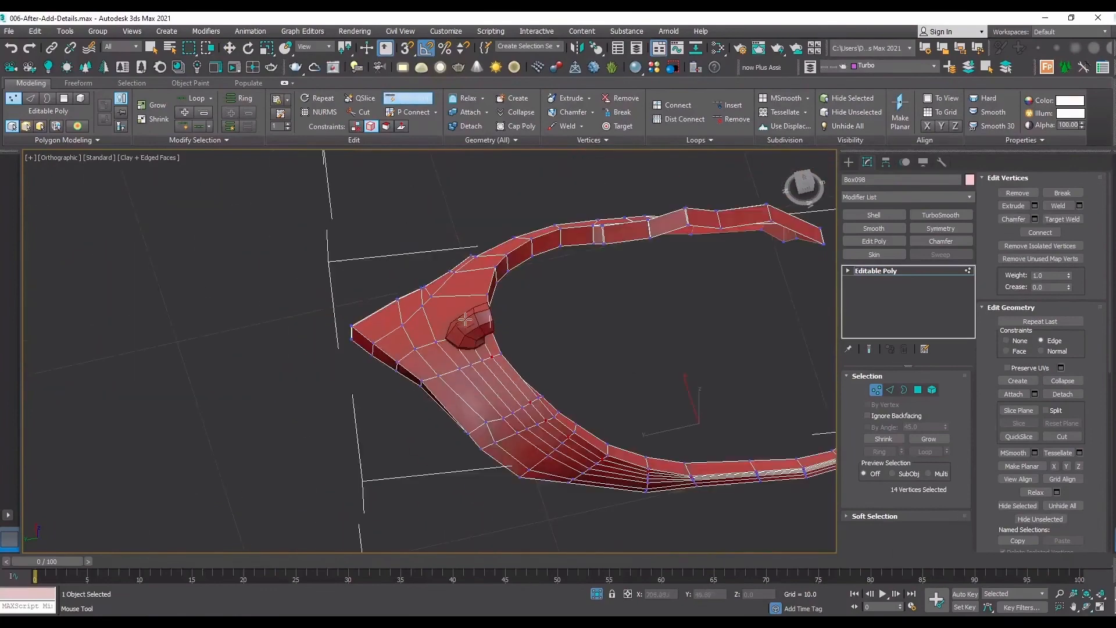
# Add three matching lengthwise SwiftLoop edges to the arch's inner strip on the opposite side of the connector.
pyautogui.click(1086, 607)
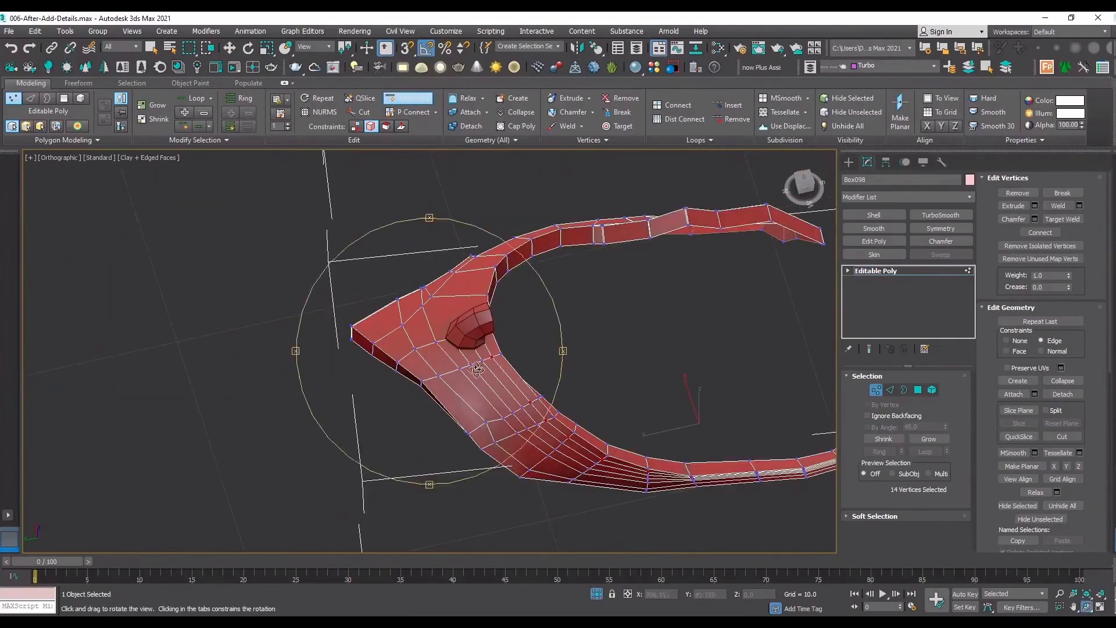
pyautogui.moveTo(476, 370); pyautogui.dragTo(692, 323)
pyautogui.scroll(5, 692, 323)
pyautogui.rightClick(600, 320)
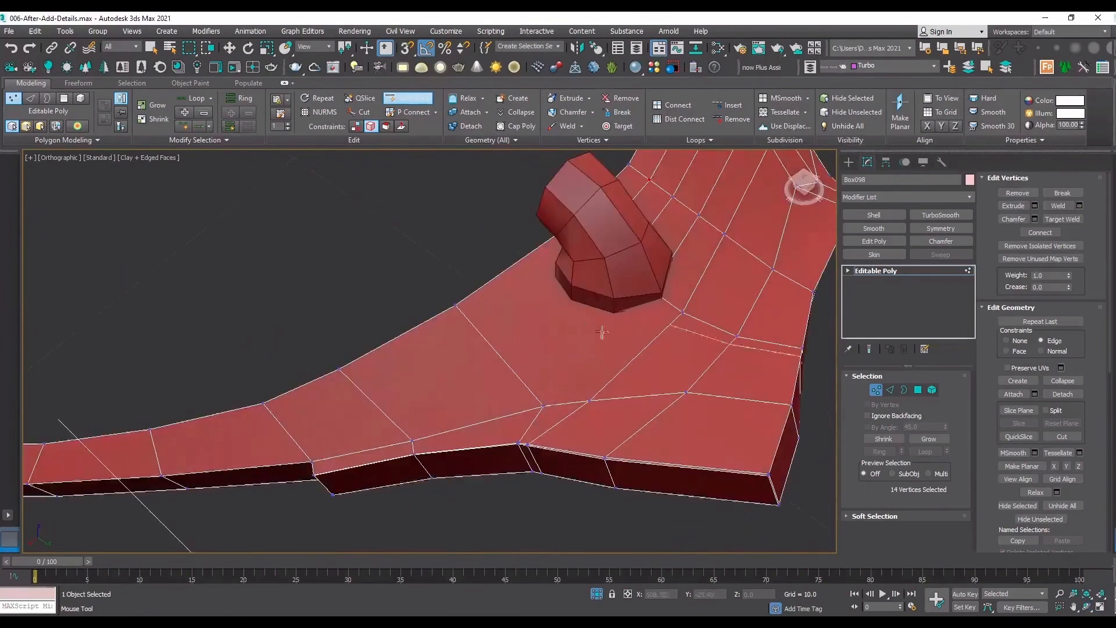
pyautogui.click(517, 379)
pyautogui.click(474, 327)
pyautogui.press('w')
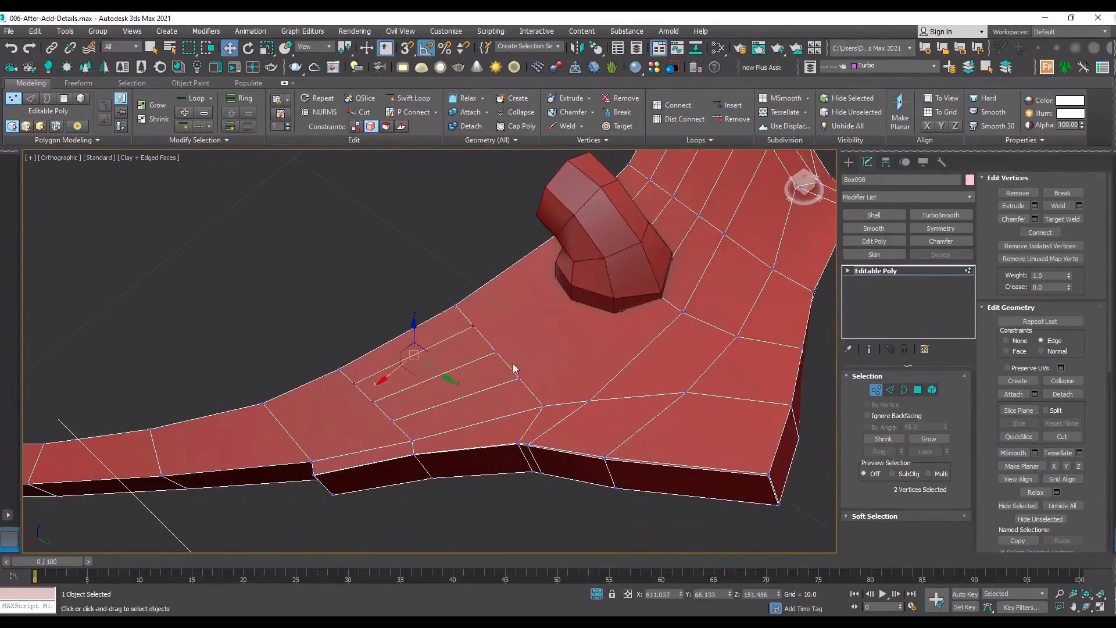
# Connect the three pairs of matching loop vertices across the large arch polygon beneath the connector.
pyautogui.press('F3')
pyautogui.click(524, 379)
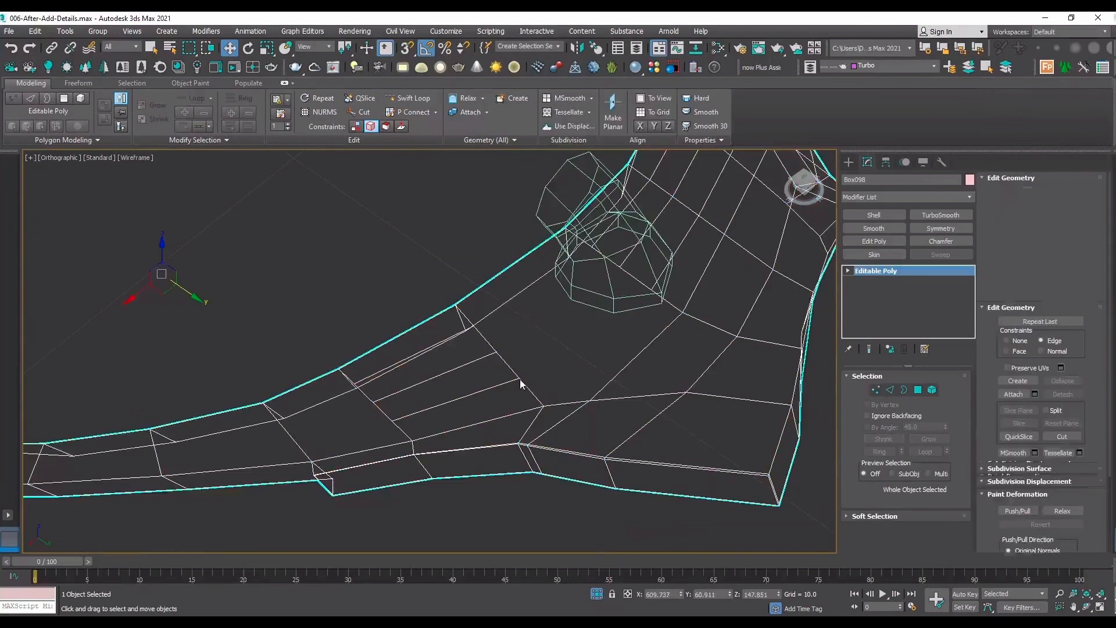
pyautogui.keyDown('ctrl'); pyautogui.click(651, 288); pyautogui.keyUp('ctrl')
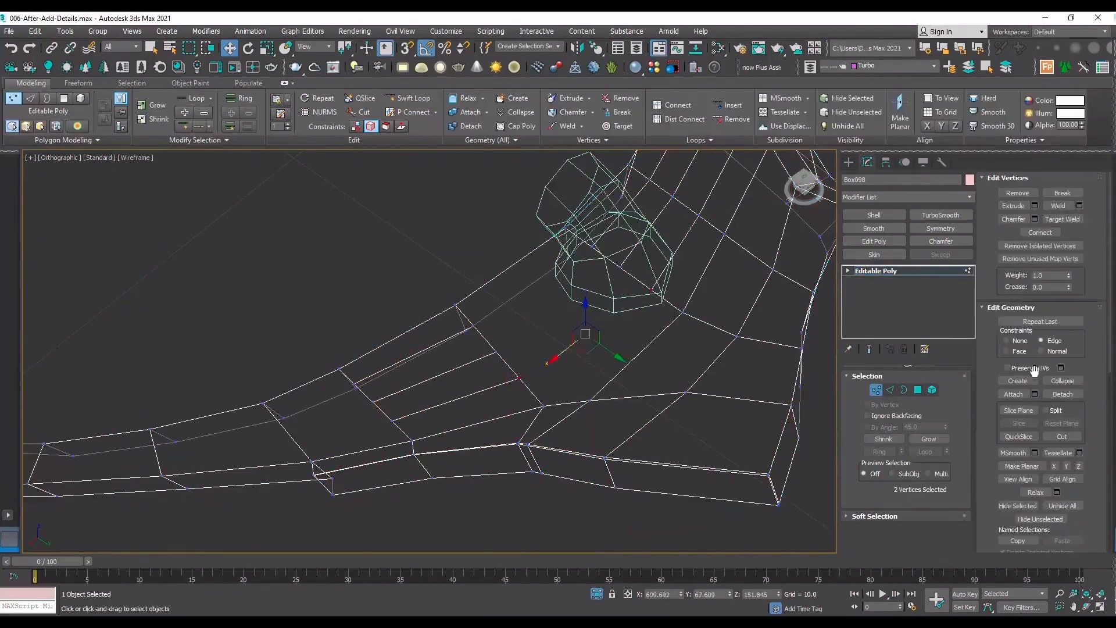
pyautogui.click(620, 266)
pyautogui.keyDown('ctrl'); pyautogui.click(495, 353); pyautogui.keyUp('ctrl')
pyautogui.click(1040, 232)
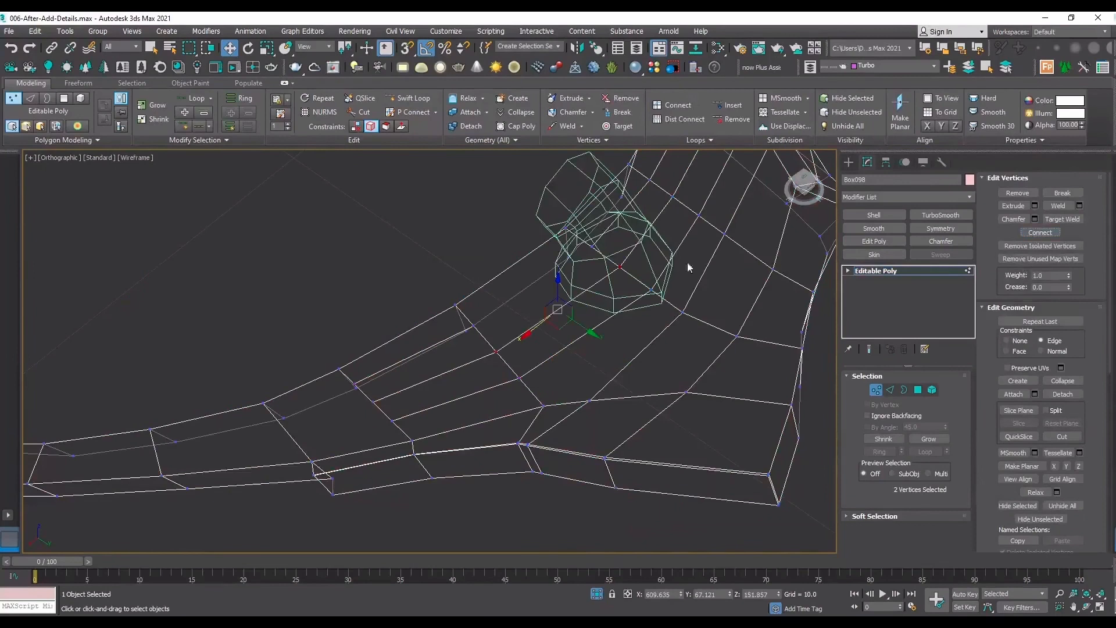
pyautogui.click(590, 248)
pyautogui.keyDown('ctrl'); pyautogui.click(474, 324); pyautogui.keyUp('ctrl')
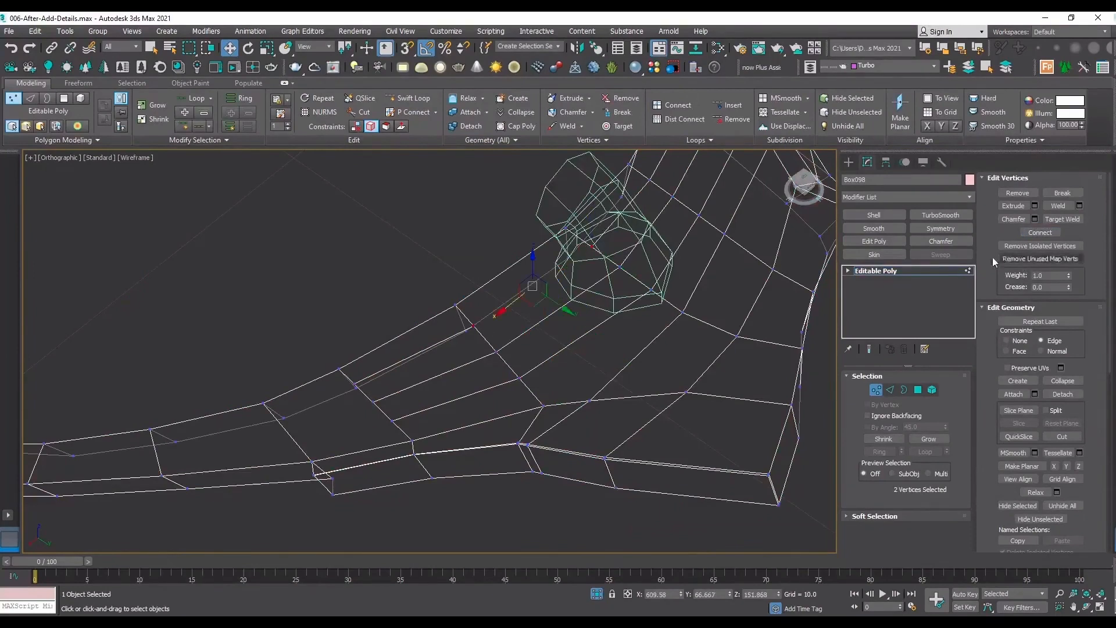
pyautogui.press('F3')
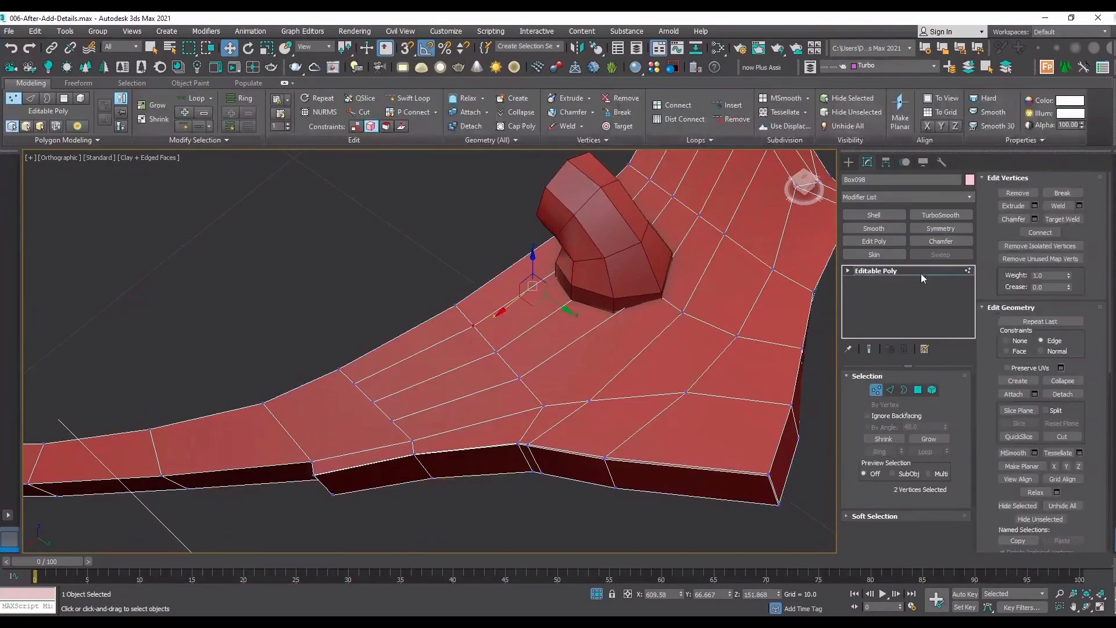
# Finish editing the arch's vertices and lower the connector vertically into its surface, to about Z 151.884.
pyautogui.click(921, 273)
pyautogui.click(633, 266)
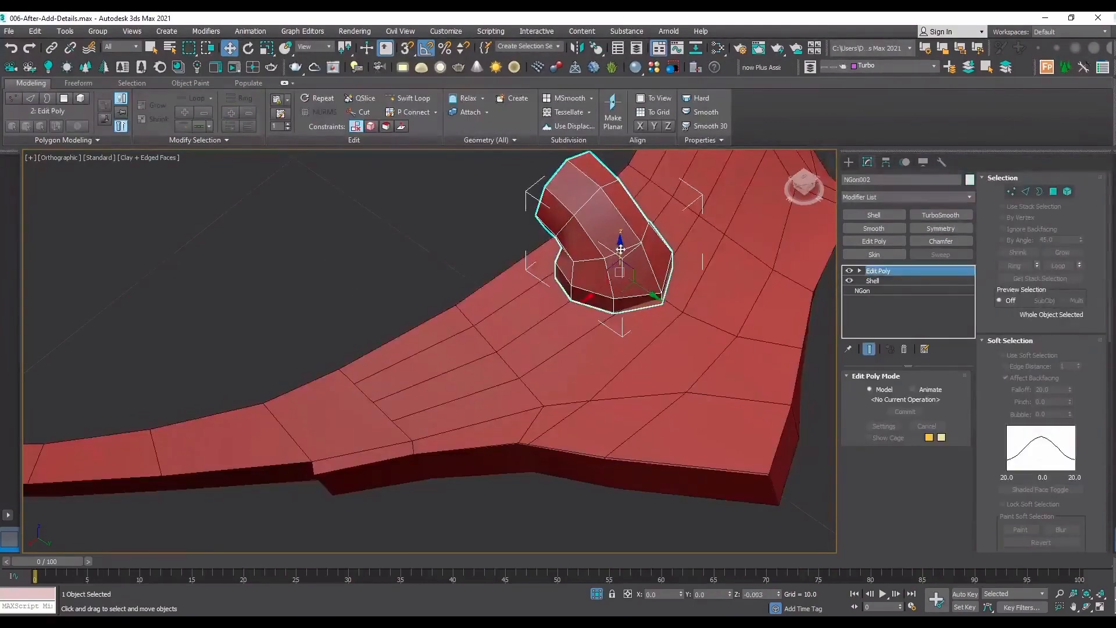
pyautogui.moveTo(620, 249); pyautogui.dragTo(620, 254)
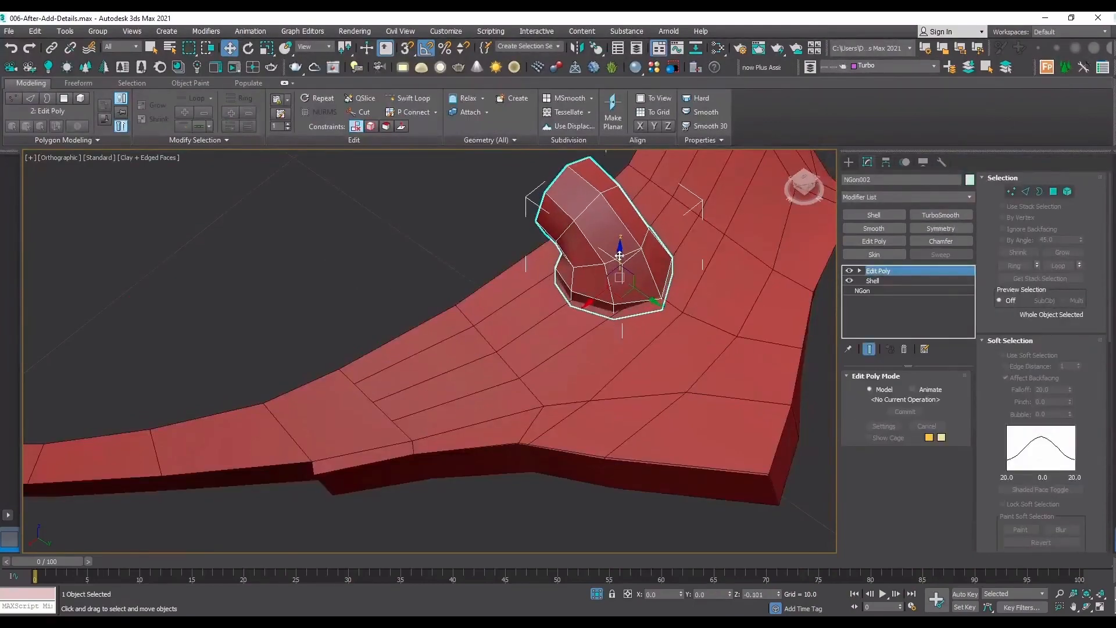
# Tilt the connector slightly sideways to follow the arch's surface and check its placement from above.
pyautogui.click(1088, 607)
pyautogui.moveTo(546, 329); pyautogui.dragTo(581, 298)
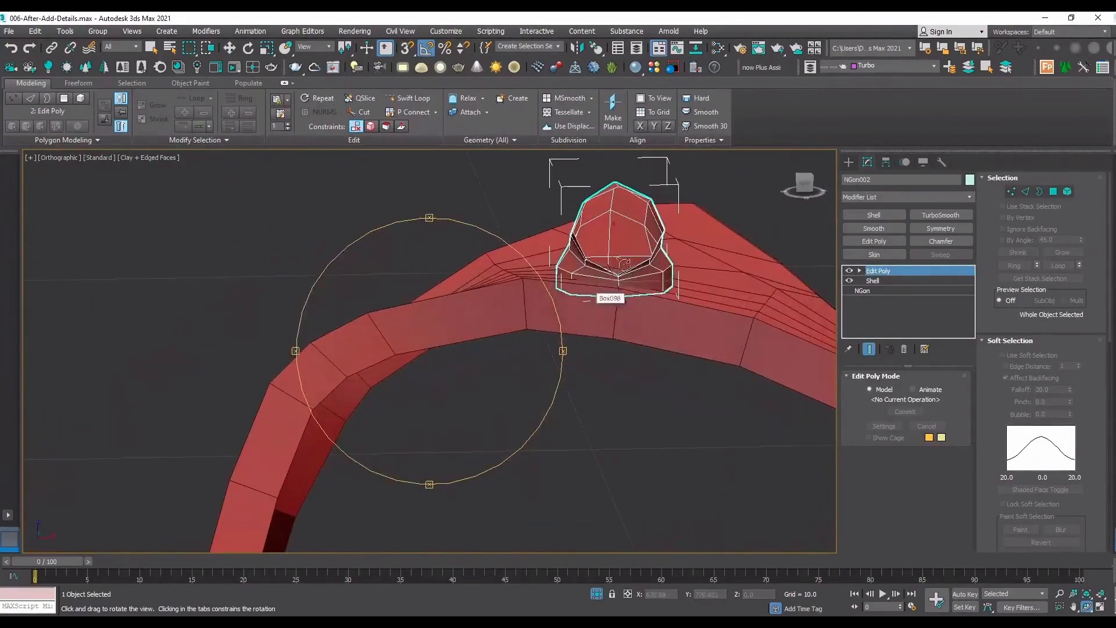
pyautogui.press('e')
pyautogui.moveTo(645, 250); pyautogui.dragTo(615, 252)
pyautogui.press('w')
pyautogui.press('t')
pyautogui.press('z')
# Select the arch together with the connector and make one independent copy of both beside the originals.
pyautogui.click(250, 332)
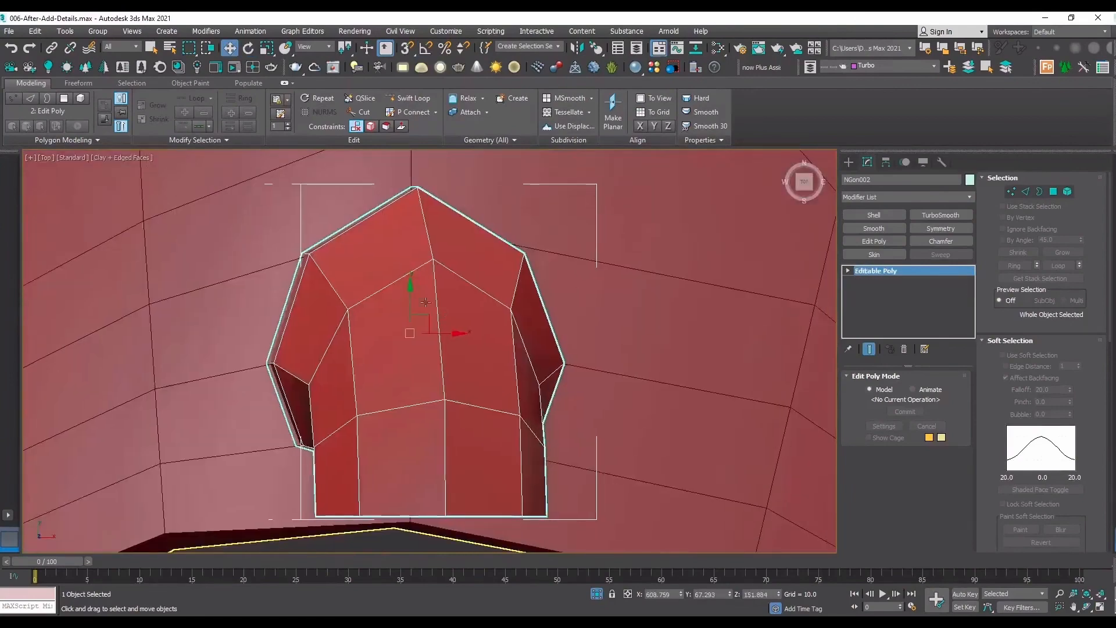
pyautogui.scroll(-5, 448, 306)
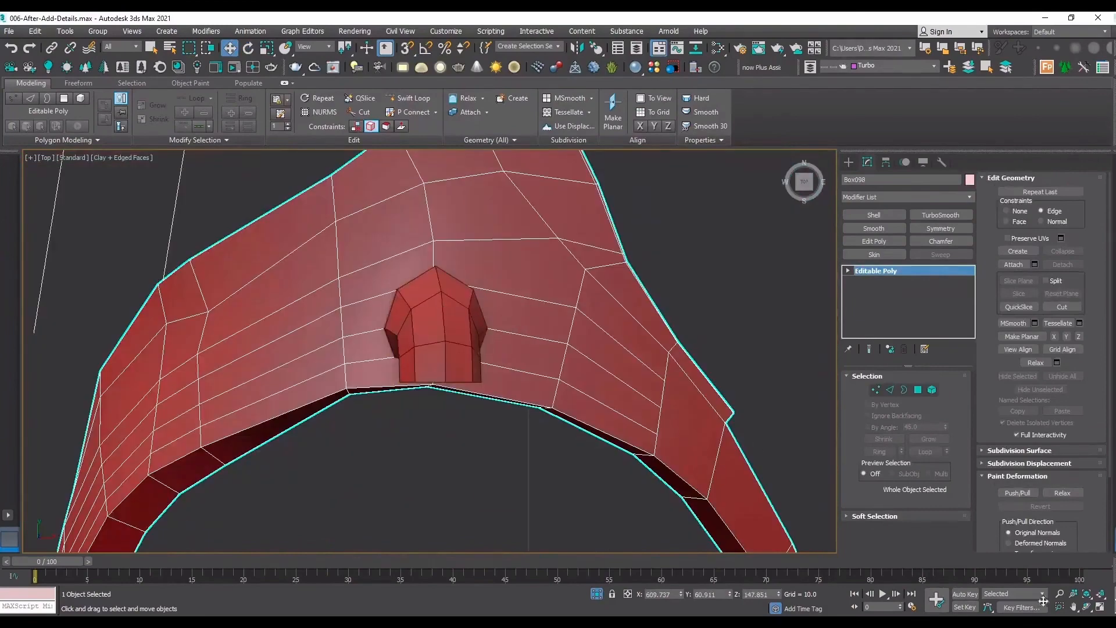
pyautogui.click(1084, 608)
pyautogui.scroll(-4, 404, 288)
pyautogui.moveTo(407, 302); pyautogui.dragTo(429, 269)
pyautogui.press('w')
pyautogui.moveTo(263, 358); pyautogui.dragTo(256, 356)
pyautogui.scroll(-3, 256, 355)
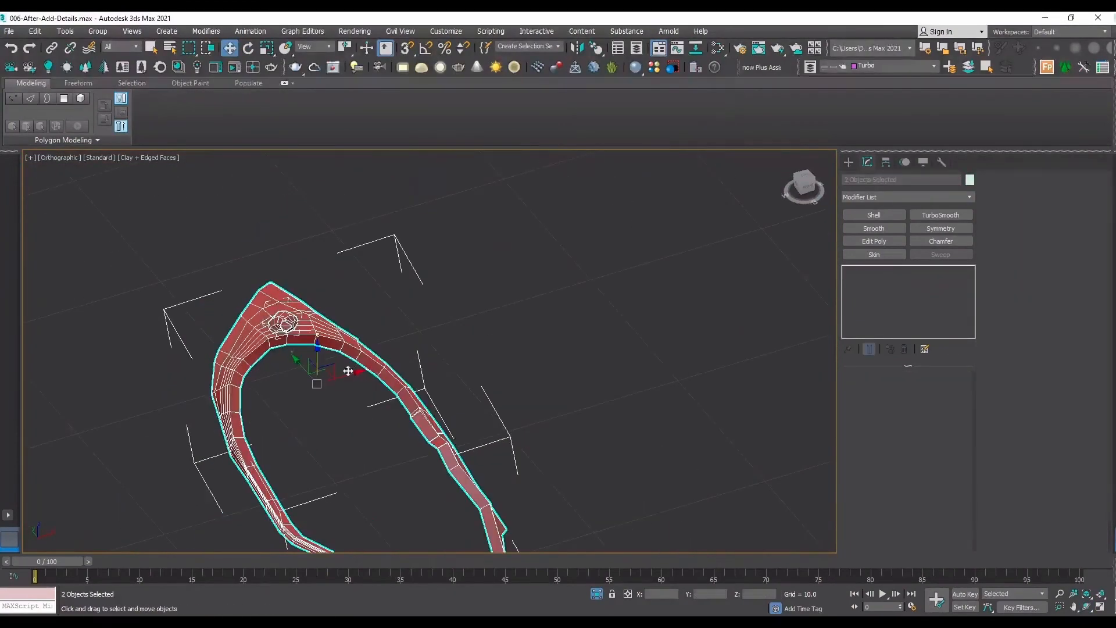
pyautogui.click(348, 371)
pyautogui.moveTo(341, 273); pyautogui.dragTo(224, 377)
pyautogui.moveTo(340, 380)
pyautogui.keyDown('shift'); pyautogui.mouseDown()
pyautogui.moveTo(616, 319)
pyautogui.moveTo(615, 298)
pyautogui.mouseUp(); pyautogui.keyUp('shift')
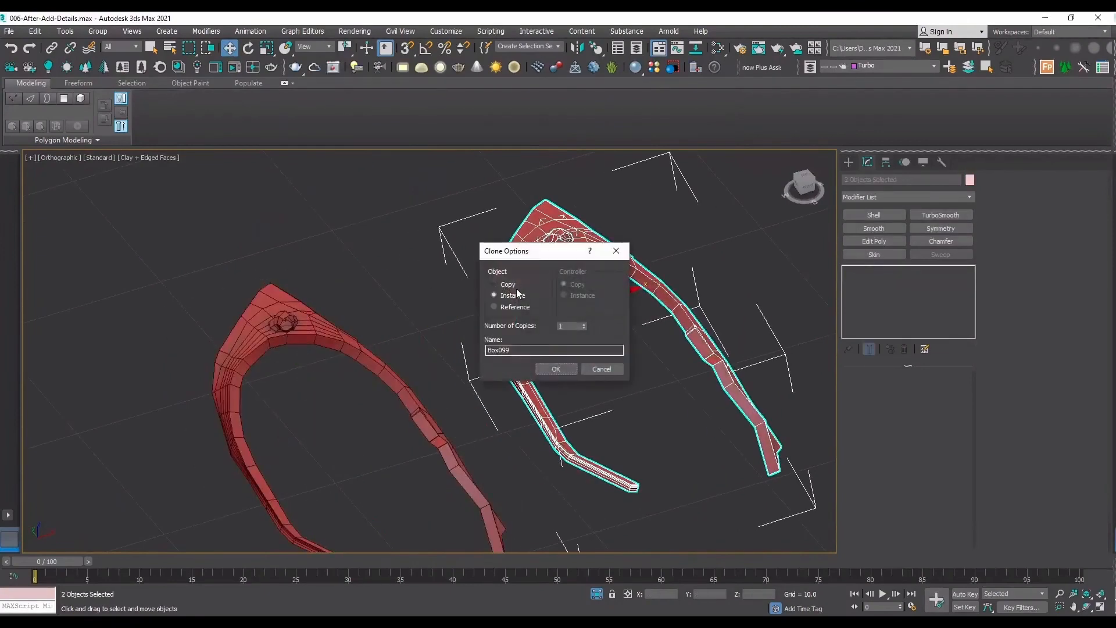
pyautogui.click(549, 368)
# Make another copy of the arch and connector beside the first copy, and delete that extra copy.
pyautogui.moveTo(636, 327); pyautogui.dragTo(443, 381, button='middle')
pyautogui.keyDown('shift'); pyautogui.moveTo(439, 344); pyautogui.dragTo(775, 286); pyautogui.keyUp('shift')
pyautogui.click(549, 370)
pyautogui.click(418, 340)
pyautogui.scroll(5, 358, 300)
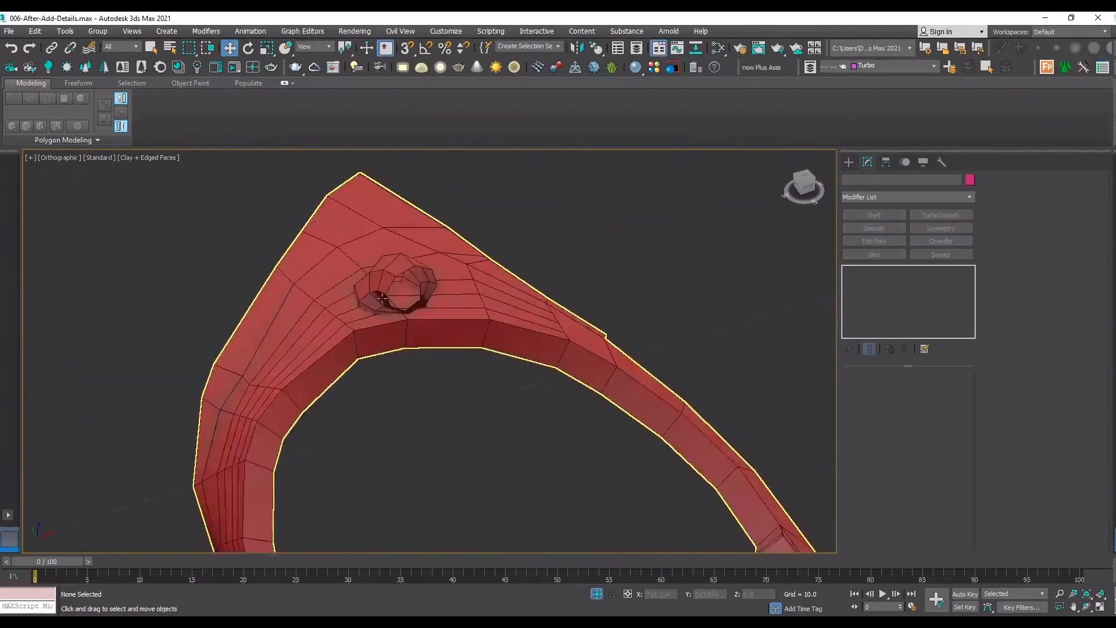
pyautogui.scroll(-5, 358, 300)
pyautogui.click(593, 268)
pyautogui.press('Delete')
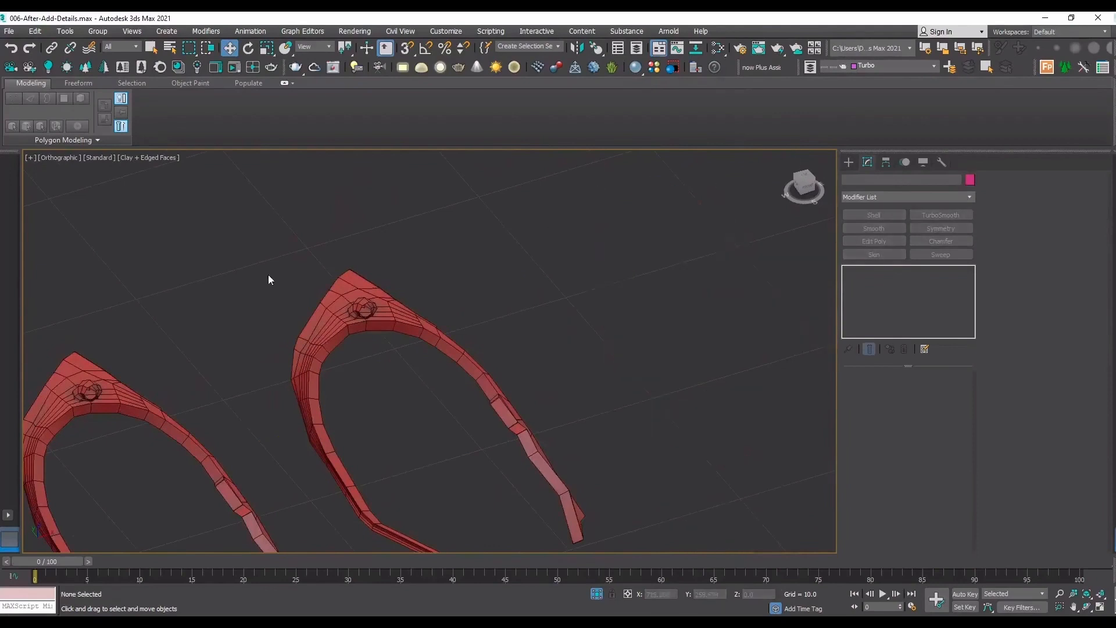
# Use the copied arch as a ProCutter cutter with Stock Outside Cutter, and pick the copied connector as stock using Copy.
pyautogui.scroll(8, 372, 331)
pyautogui.click(390, 362)
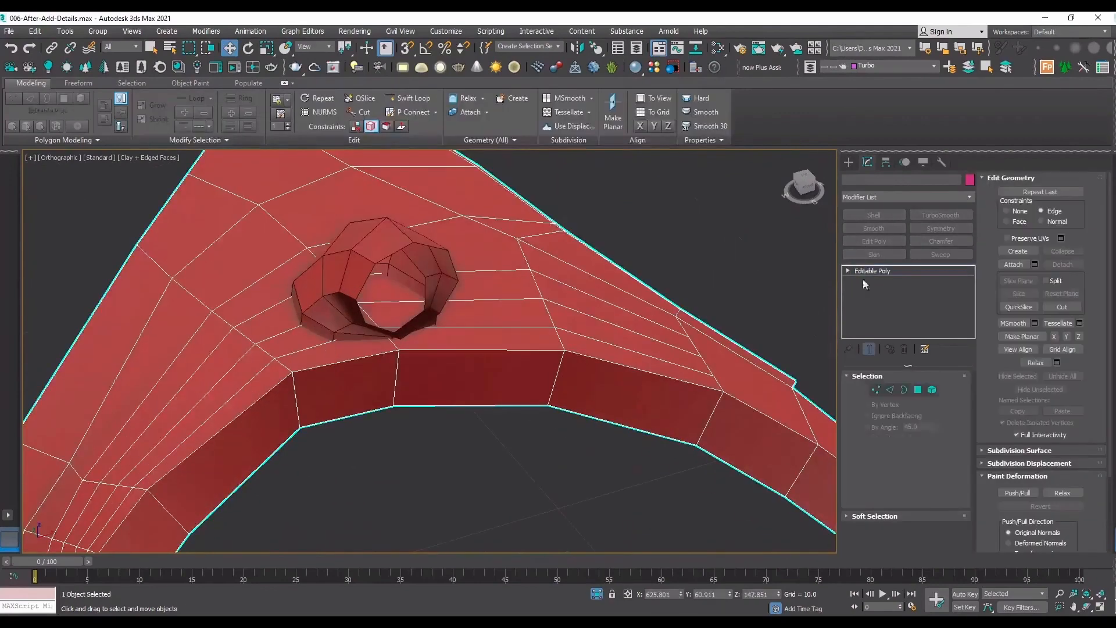
pyautogui.click(848, 163)
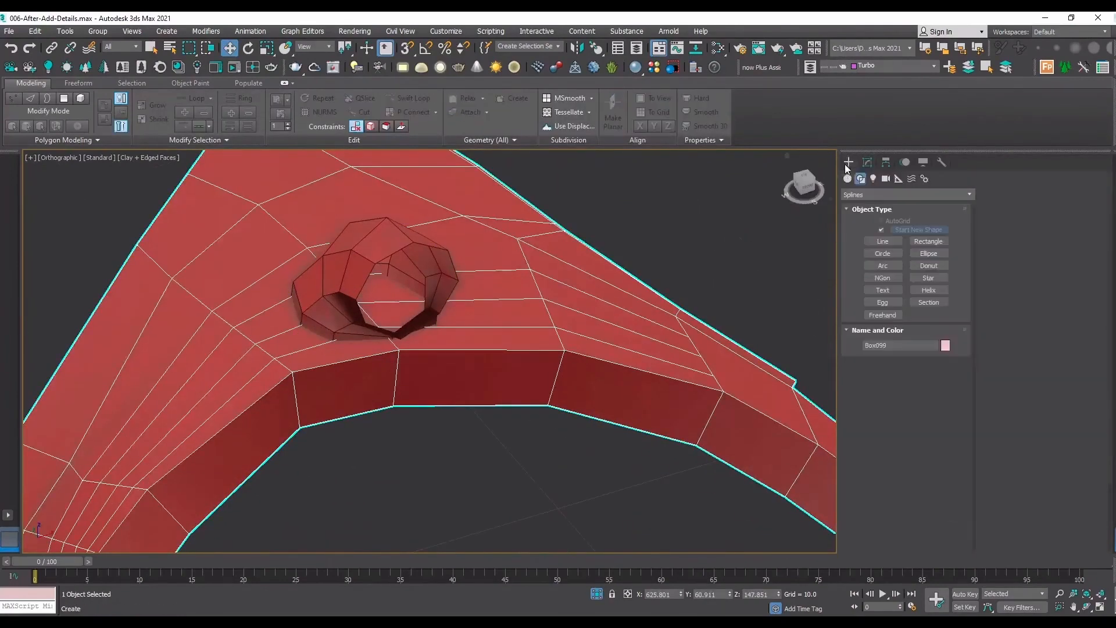
pyautogui.click(848, 179)
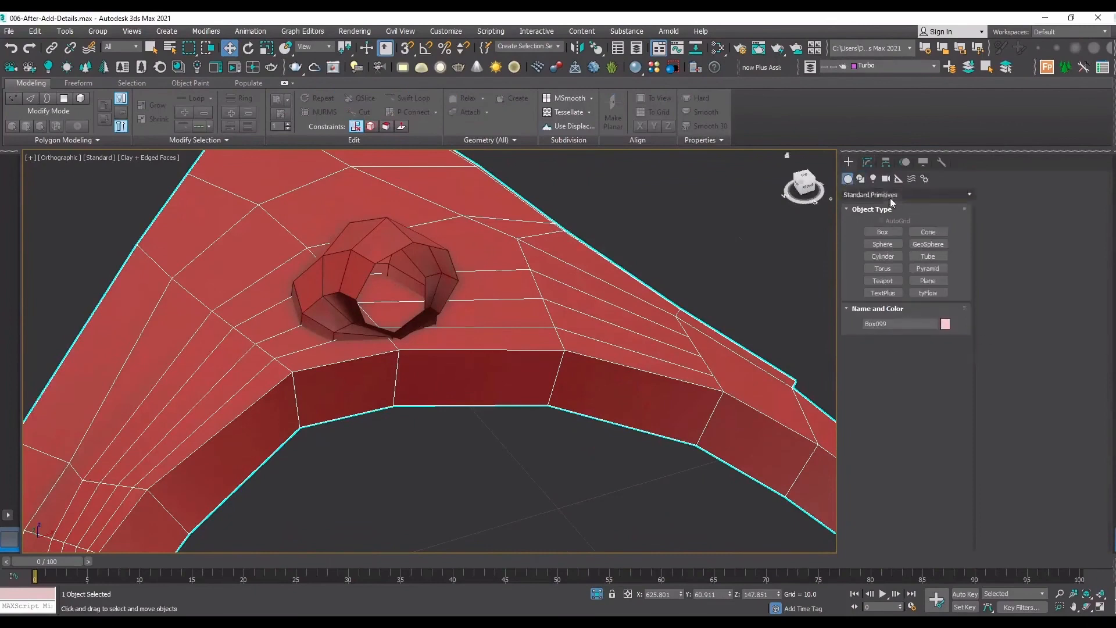
pyautogui.click(906, 194)
pyautogui.click(898, 224)
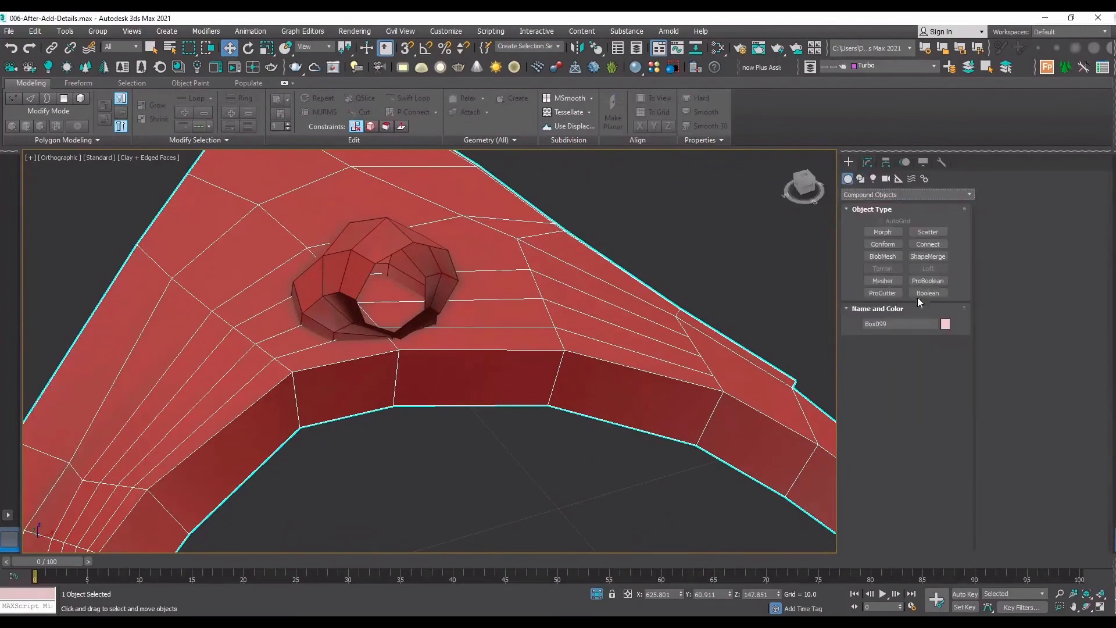
pyautogui.click(886, 293)
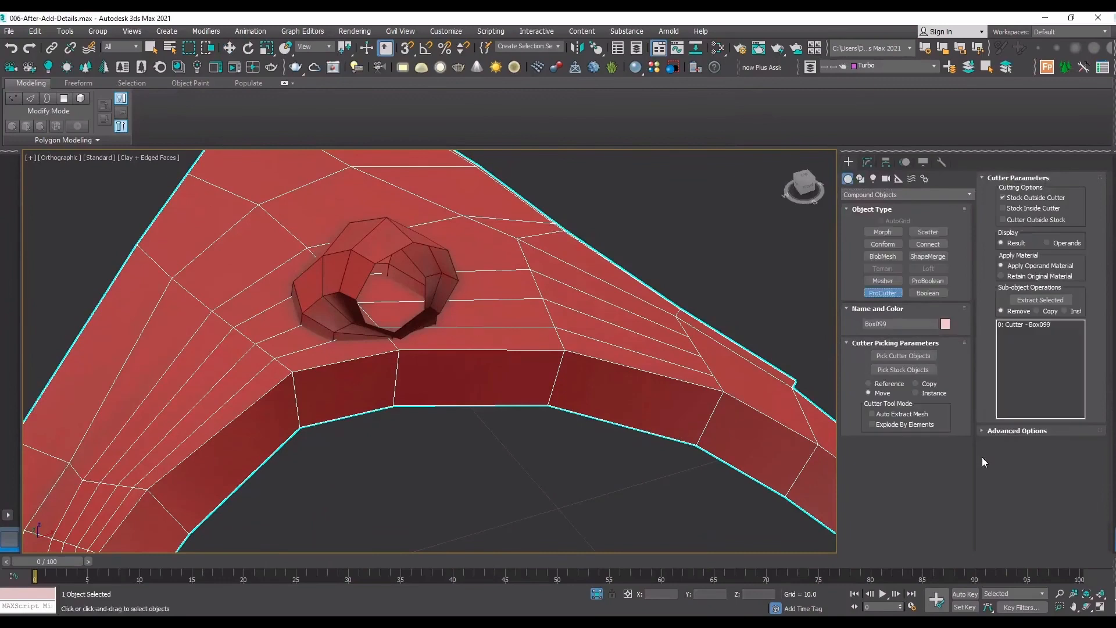
pyautogui.click(898, 374)
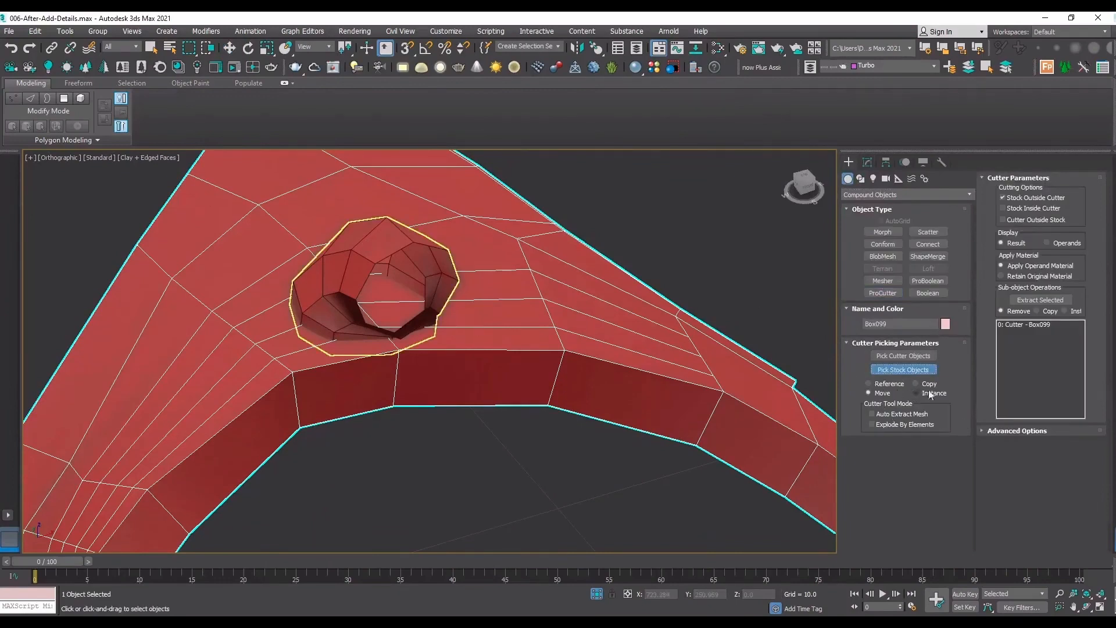
pyautogui.click(367, 244)
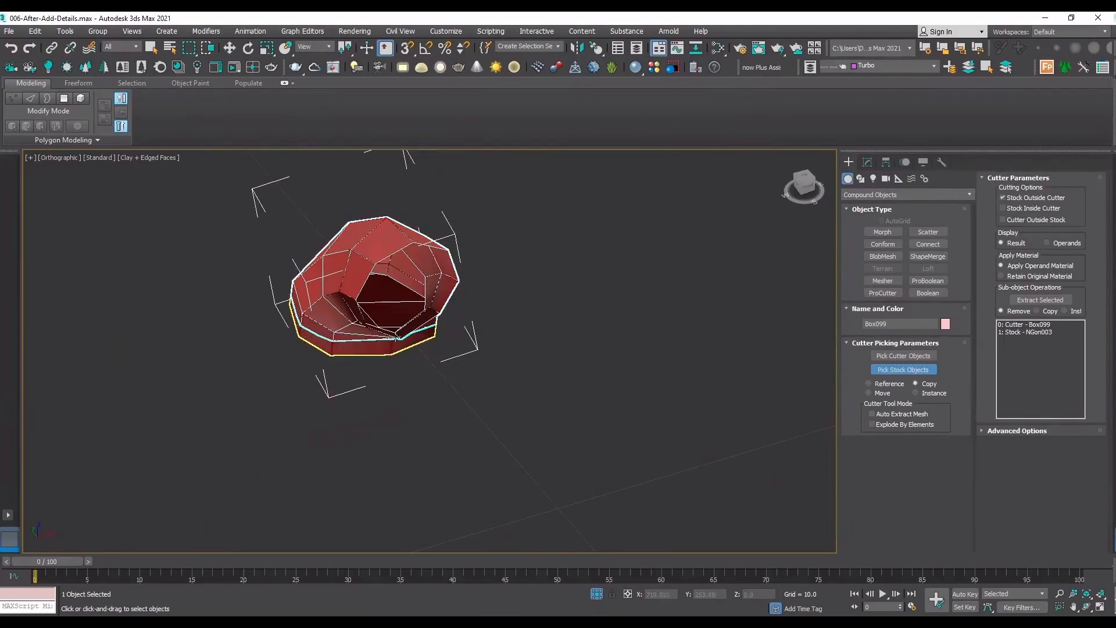
# End the ProCutter operation and move the uncut connector copy aside to separate it from the cut piece.
pyautogui.rightClick(544, 329)
pyautogui.click(500, 368)
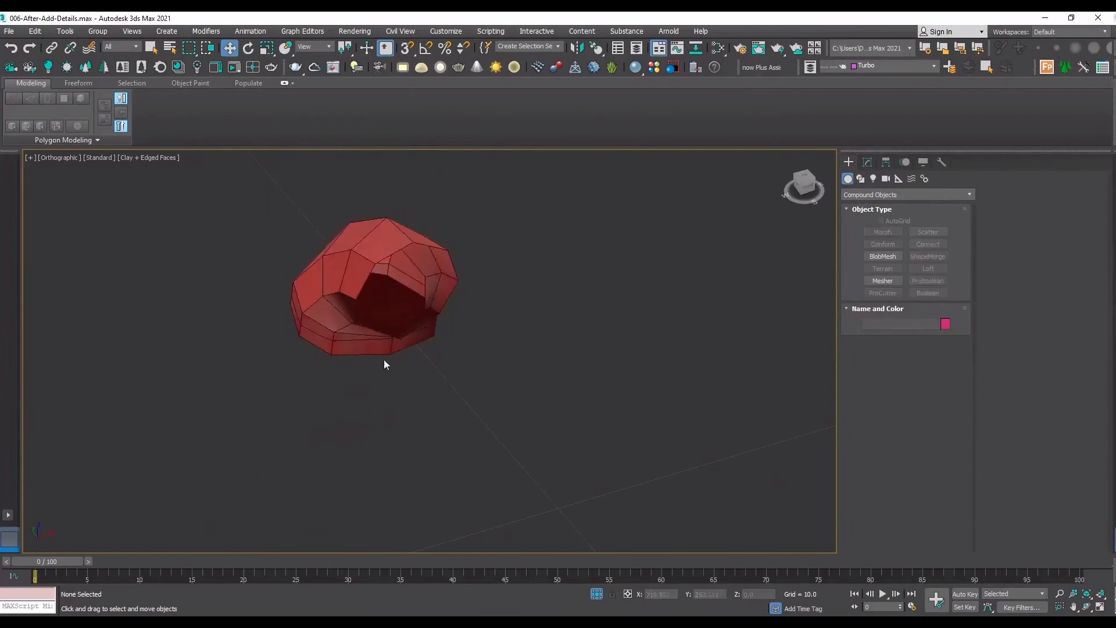
pyautogui.click(381, 347)
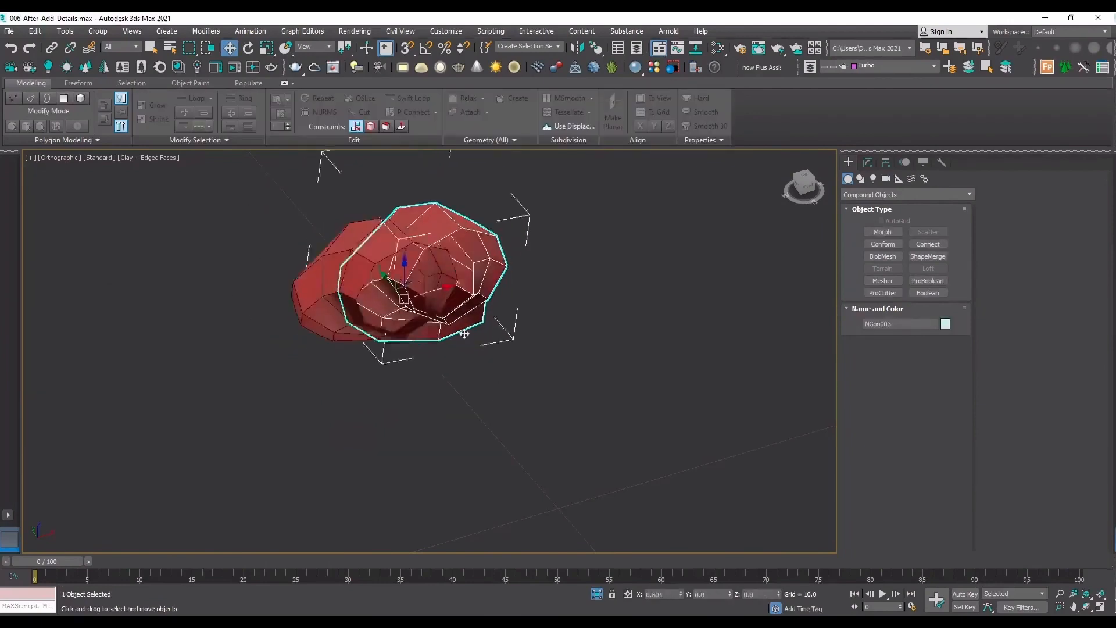
pyautogui.click(353, 347)
pyautogui.scroll(-5, 352, 346)
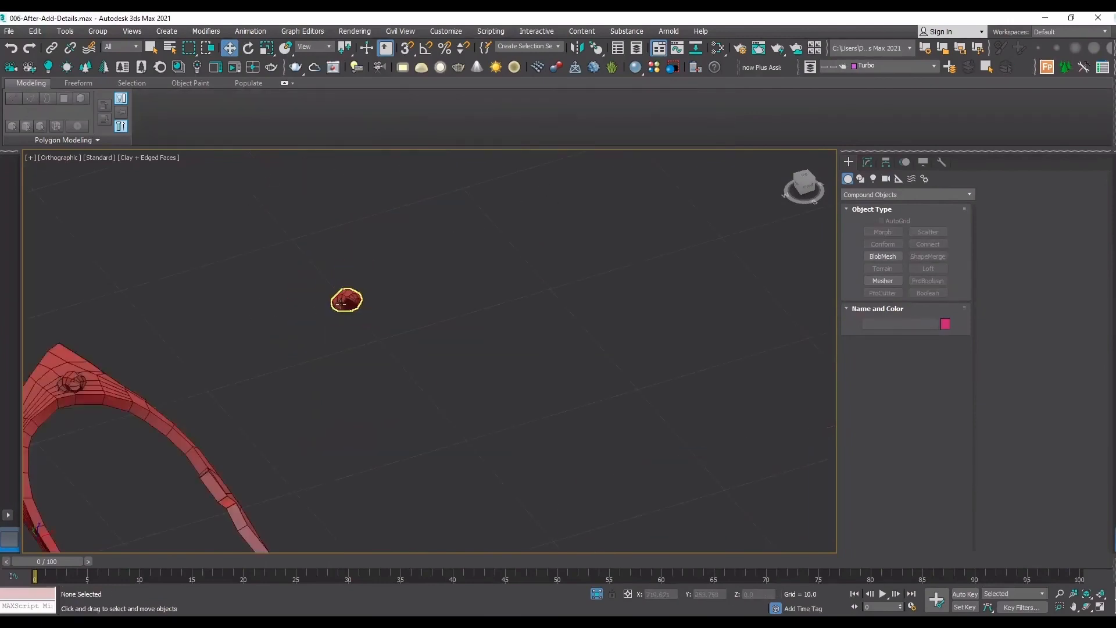
# Copy the original arch and connector together to the empty area beside them.
pyautogui.moveTo(190, 312)
pyautogui.mouseDown()
pyautogui.moveTo(59, 404)
pyautogui.moveTo(576, 371)
pyautogui.moveTo(552, 381)
pyautogui.mouseUp()
pyautogui.click(555, 368)
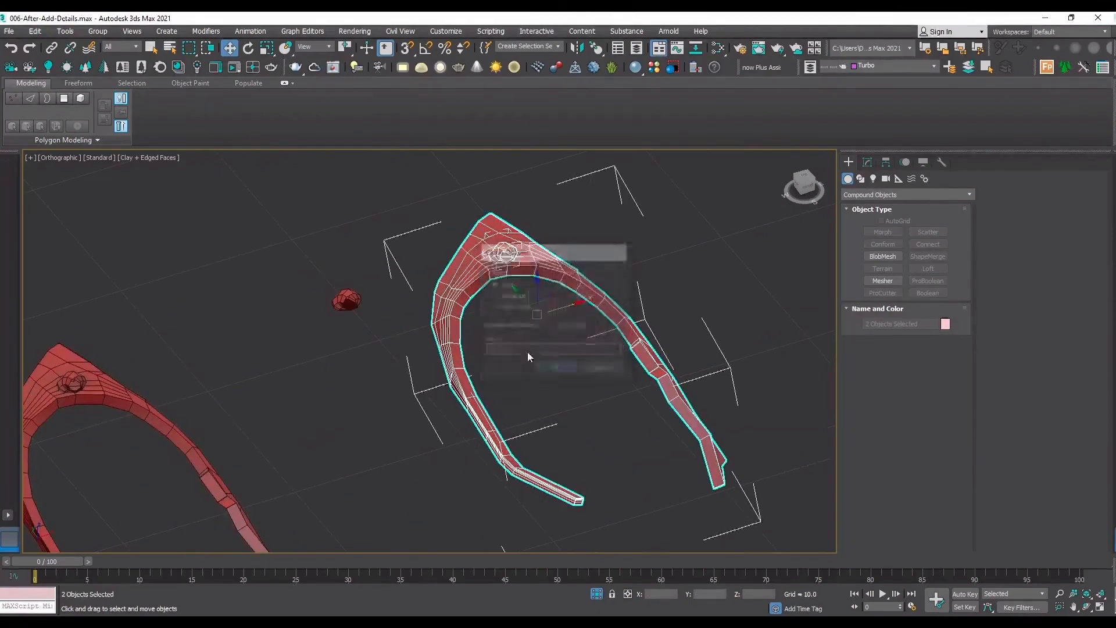
pyautogui.click(528, 351)
pyautogui.scroll(6, 525, 278)
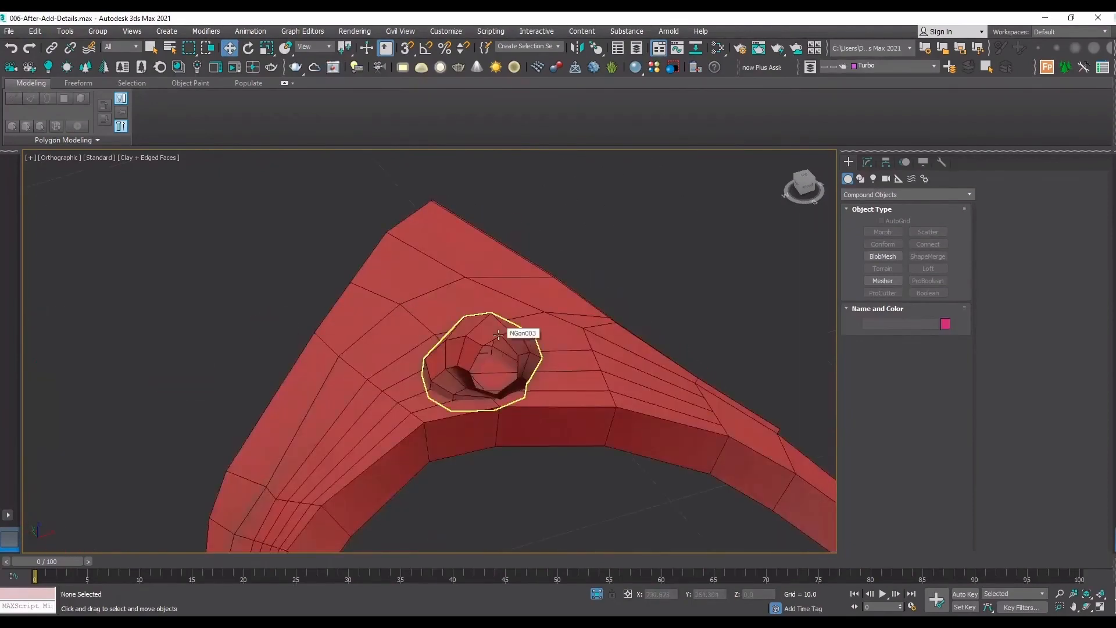
# Use the copied connector as a ProCutter cutter with Stock Outside Cutter, and pick the copied arch as stock using Move.
pyautogui.click(499, 335)
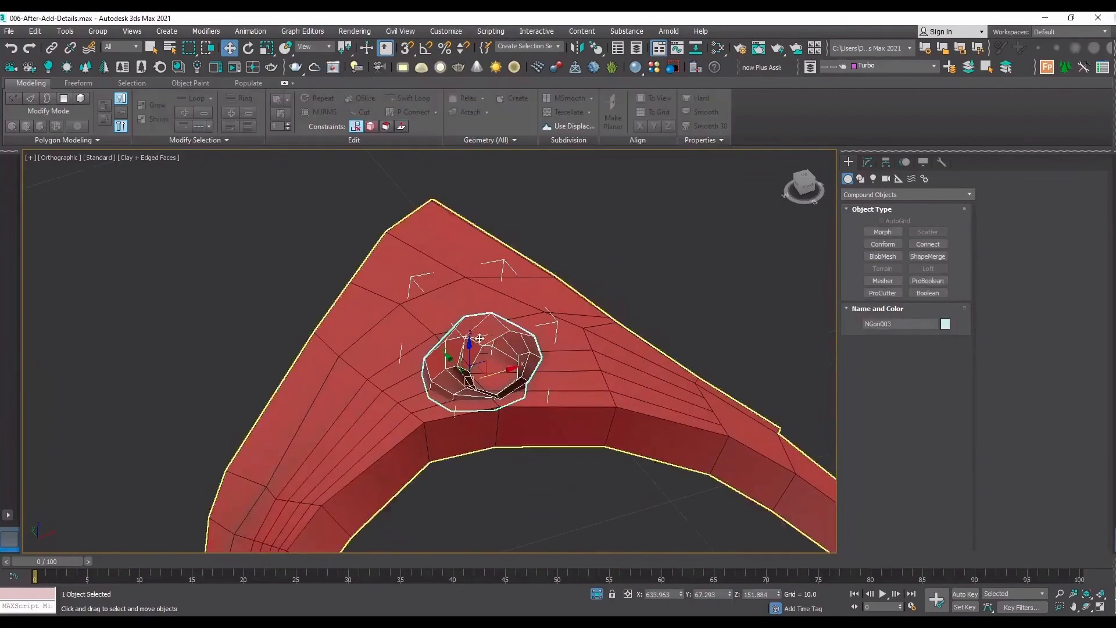
pyautogui.click(882, 292)
pyautogui.click(903, 370)
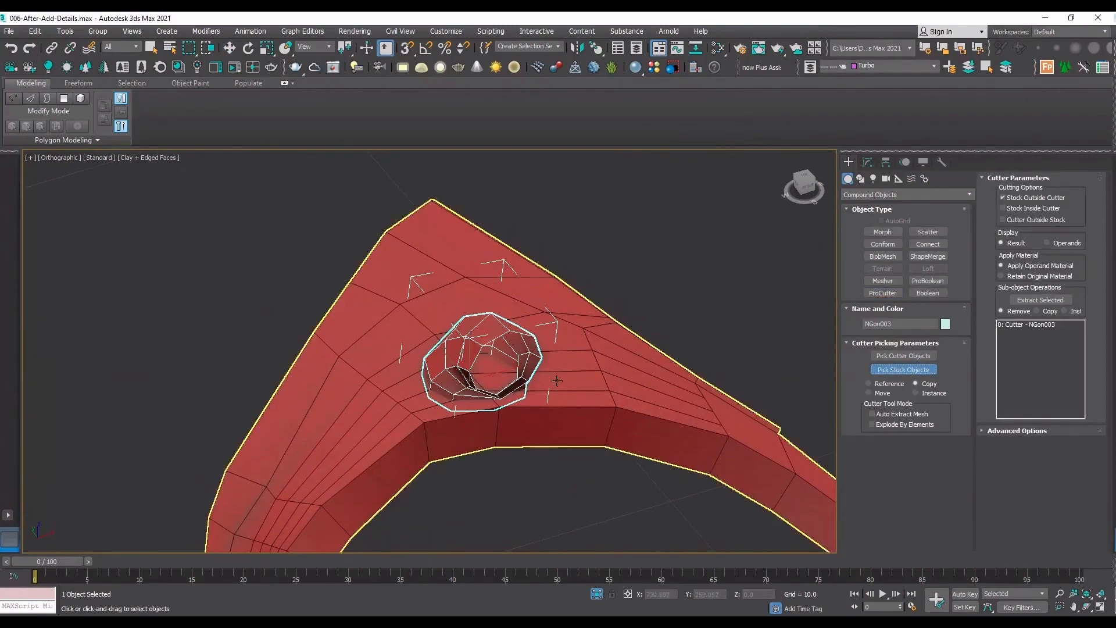
pyautogui.click(622, 389)
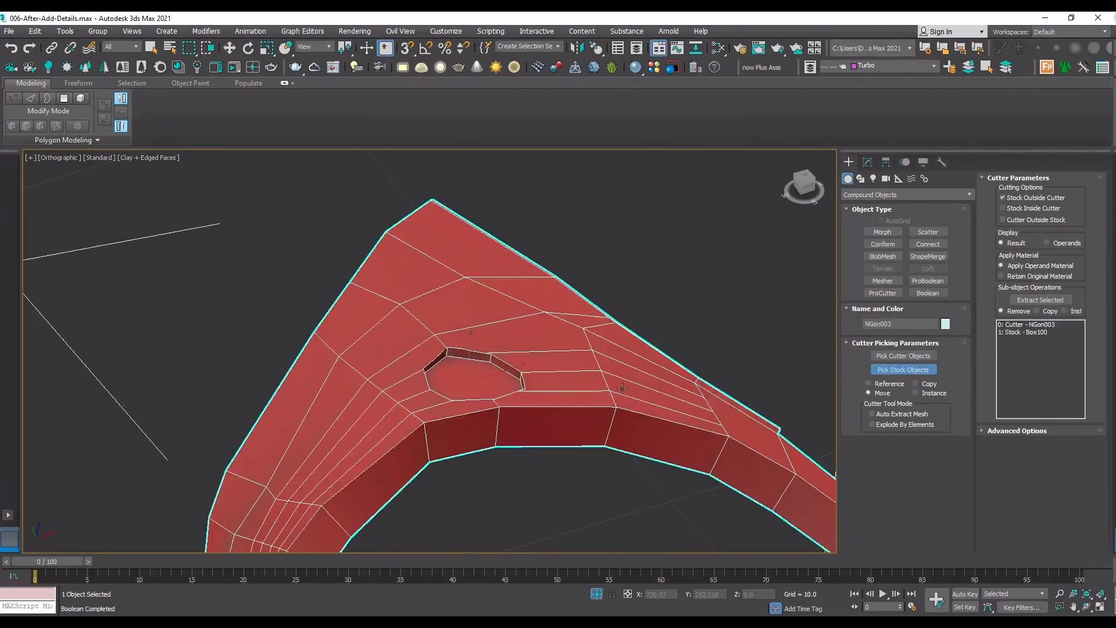
pyautogui.scroll(-5, 483, 356)
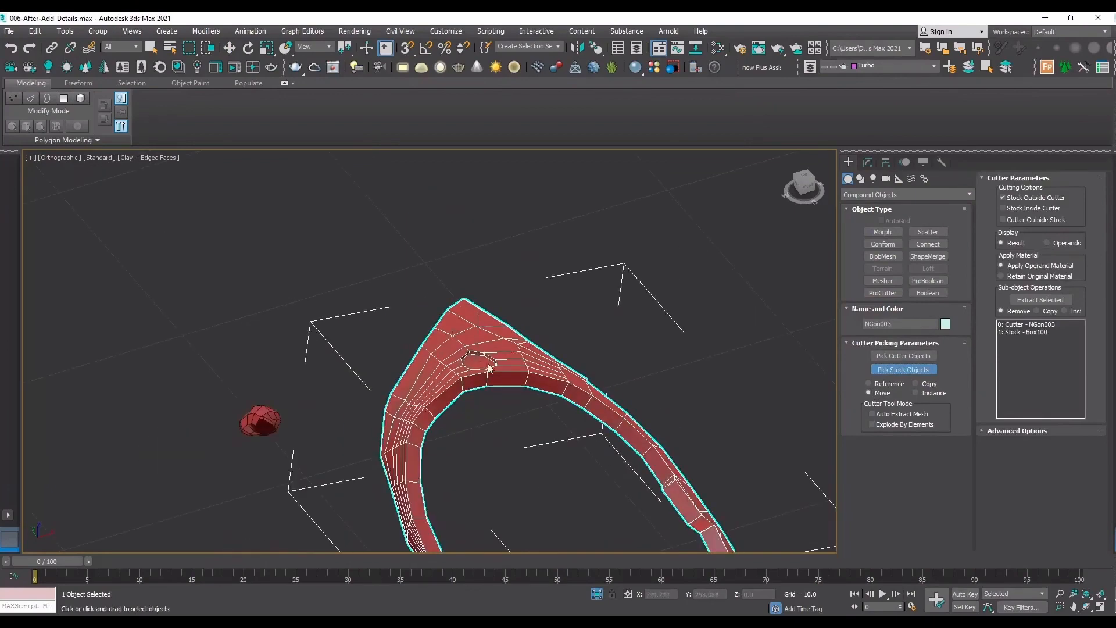
pyautogui.press('w')
pyautogui.click(520, 438)
pyautogui.click(485, 361)
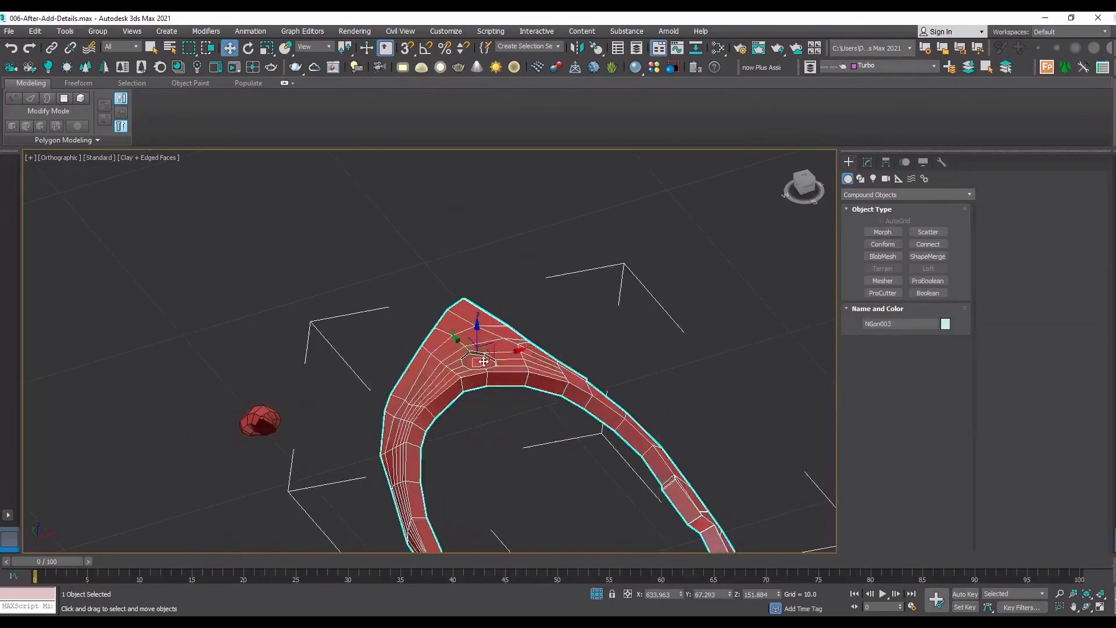
pyautogui.scroll(7, 485, 361)
pyautogui.click(868, 162)
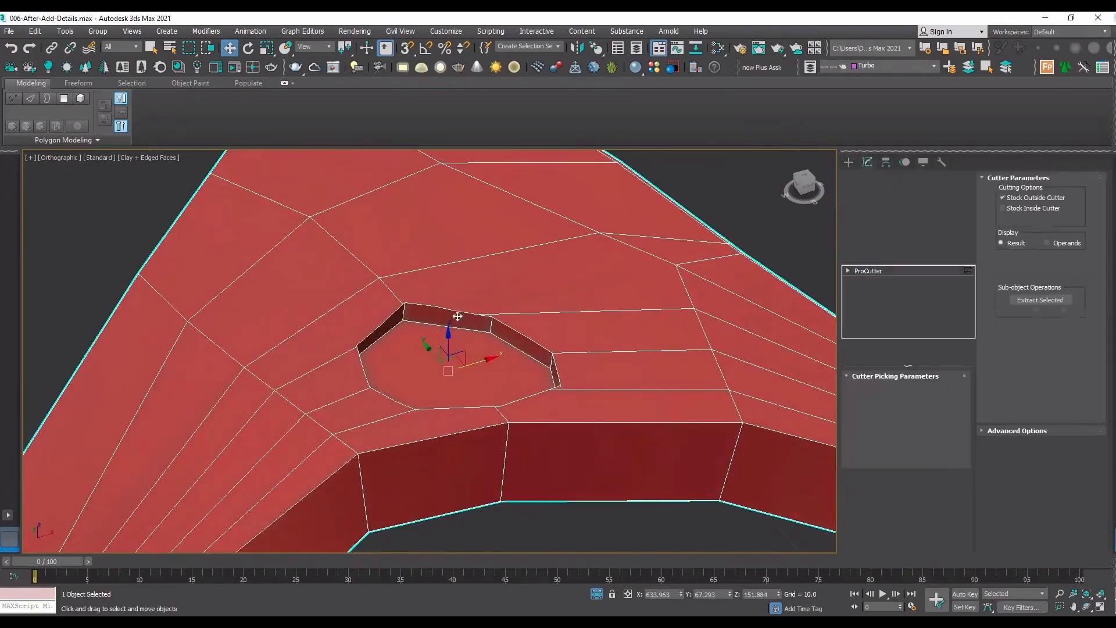
pyautogui.rightClick(481, 372)
pyautogui.moveTo(526, 488)
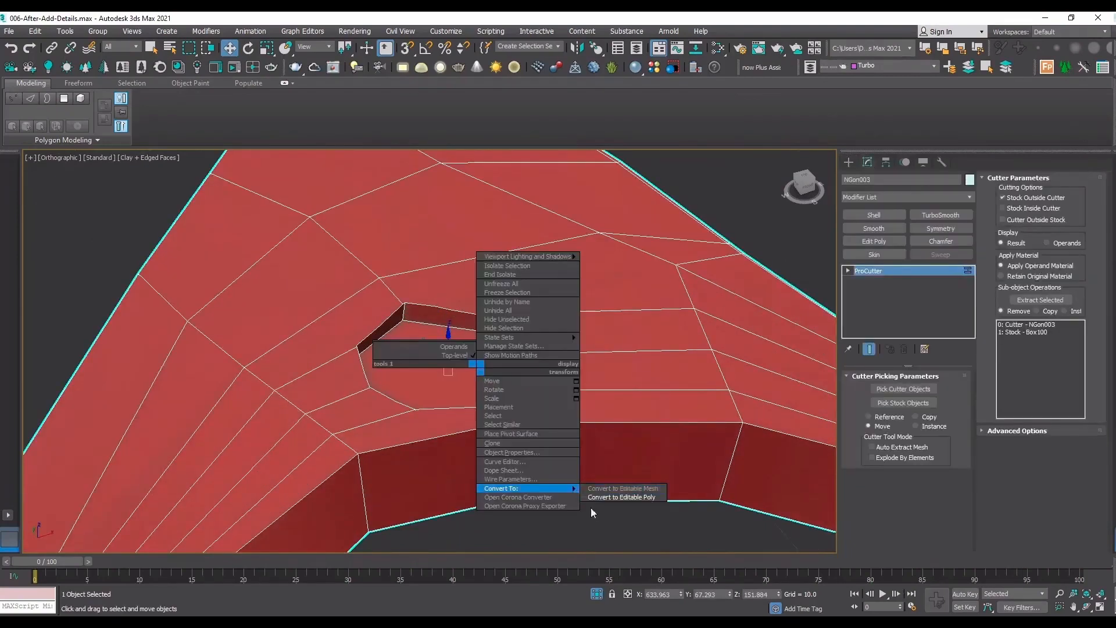
pyautogui.click(716, 522)
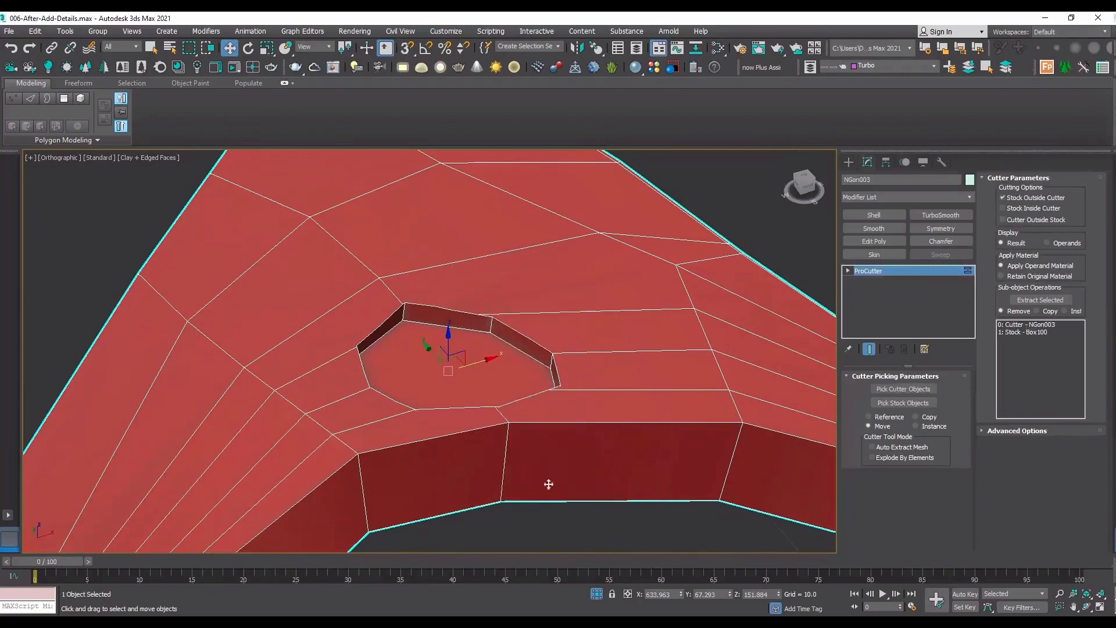
# Move the cut arch next to the trimmed connector piece.
pyautogui.scroll(-6, 520, 341)
pyautogui.click(640, 460)
pyautogui.click(589, 359)
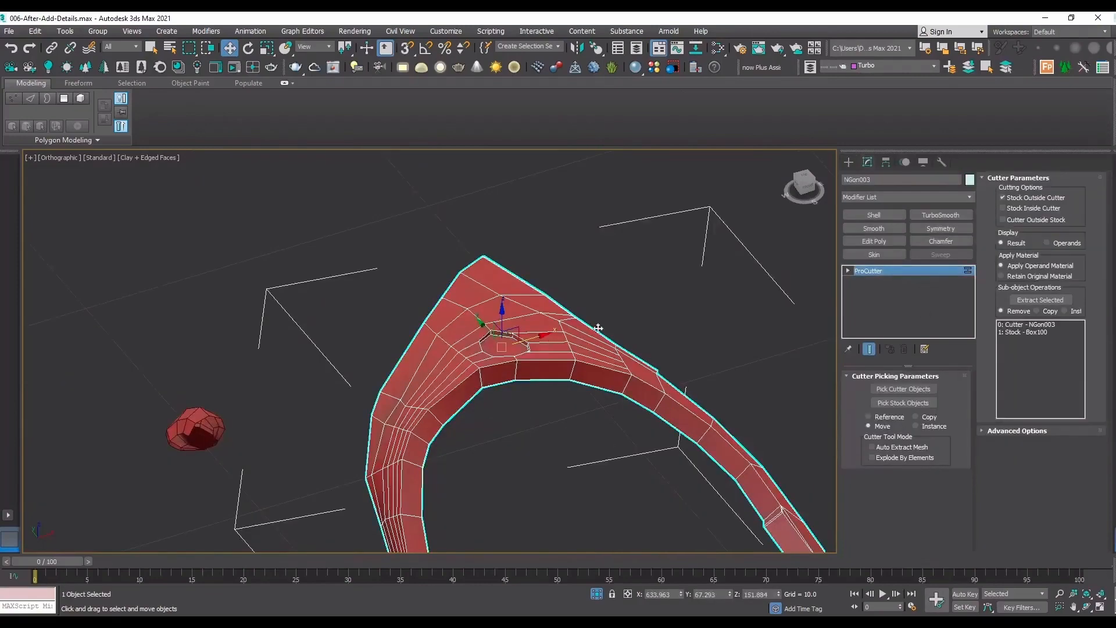
pyautogui.moveTo(585, 359); pyautogui.dragTo(461, 379)
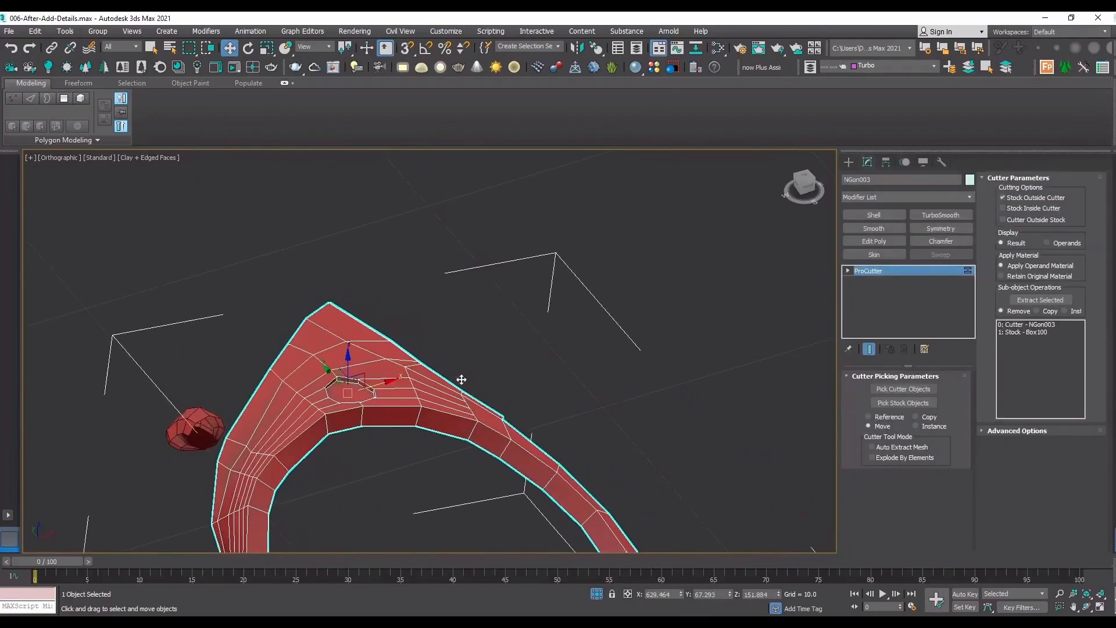
pyautogui.scroll(3, 137, 481)
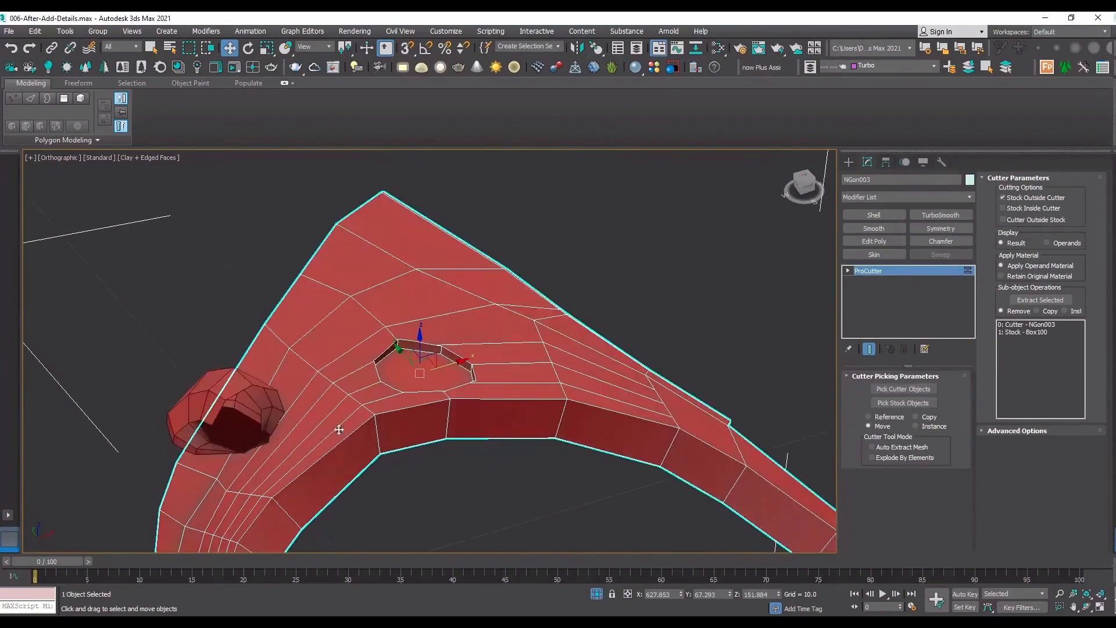
# Convert the cut arch to Editable Poly.
pyautogui.rightClick(526, 290)
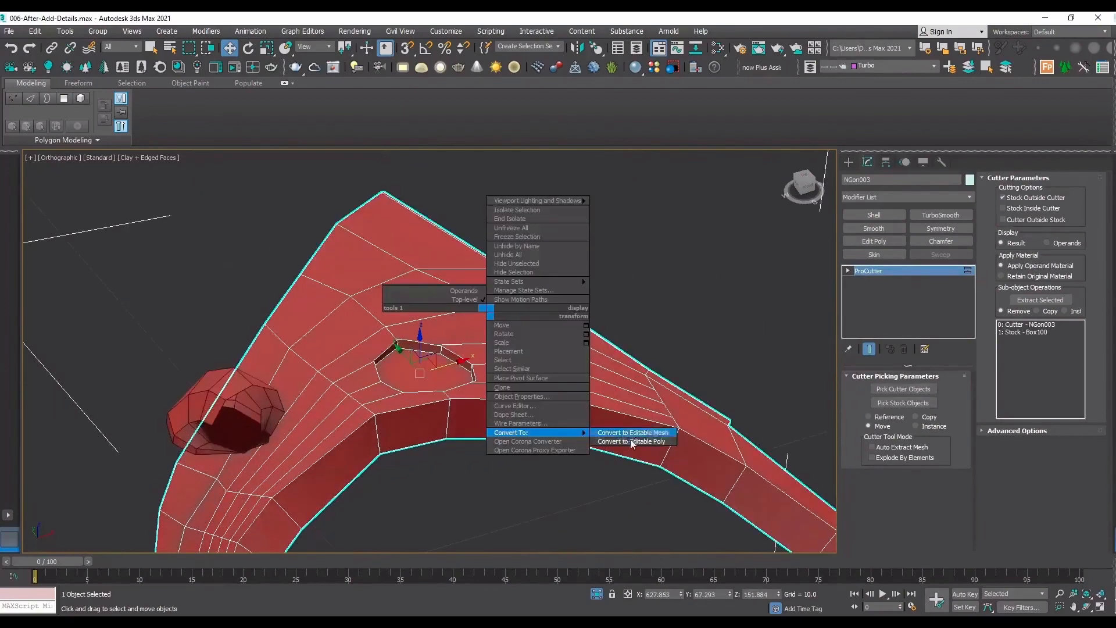
pyautogui.click(631, 440)
pyautogui.scroll(5, 456, 407)
# Delete the floor and side-wall polygons of the arch's recess, growing the selection from the floor polygon.
pyautogui.press('4')
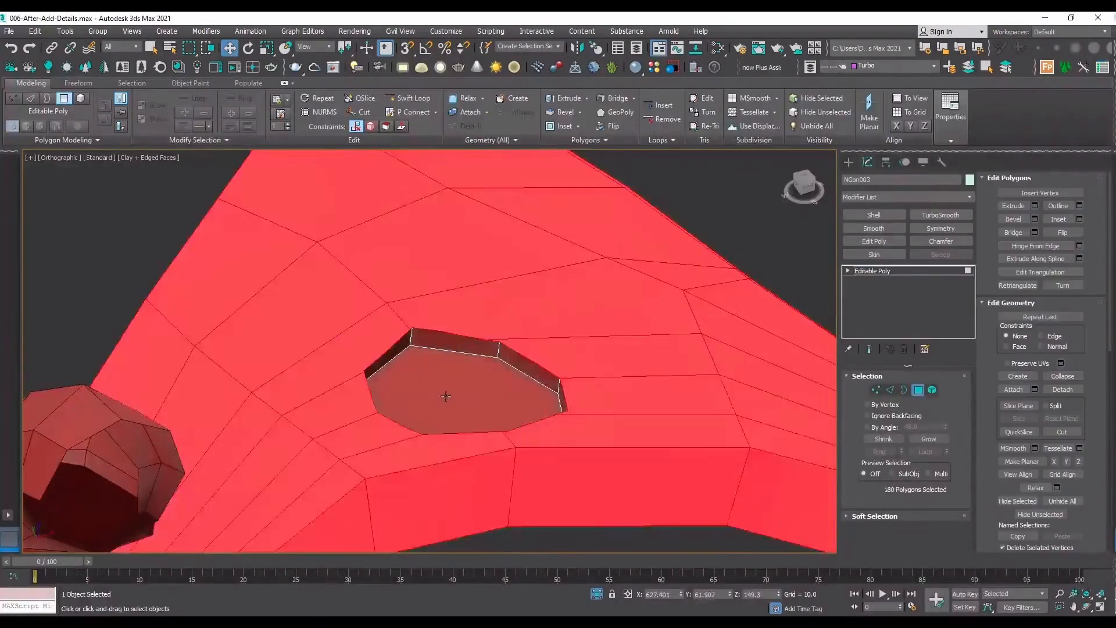
pyautogui.click(446, 396)
pyautogui.press('Delete')
pyautogui.hotkey('ctrl', 'z')
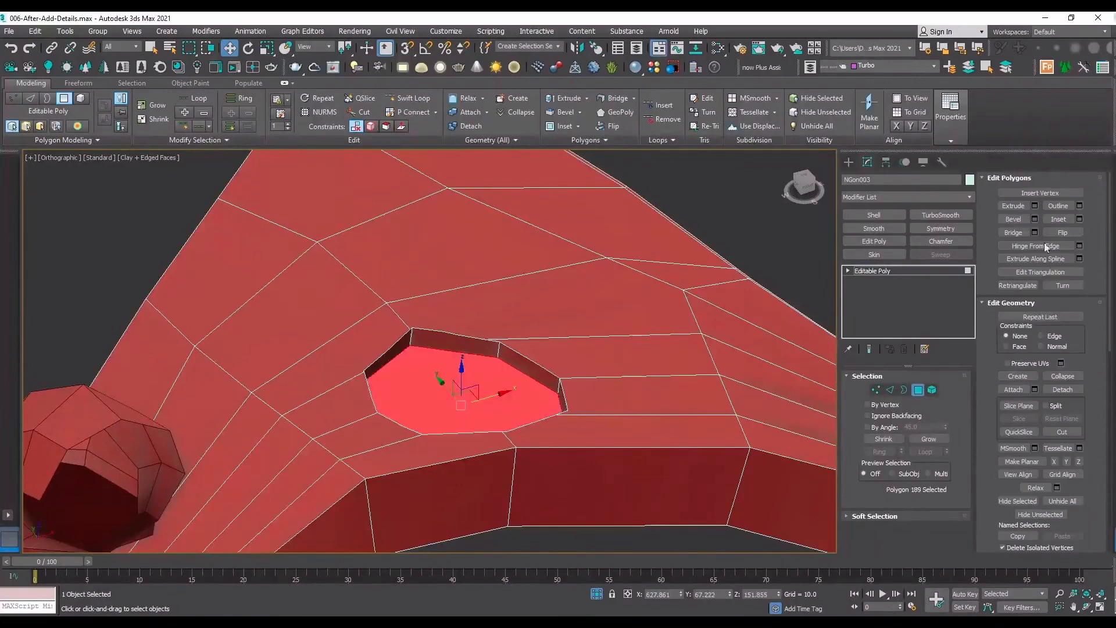
pyautogui.click(928, 439)
pyautogui.press('Delete')
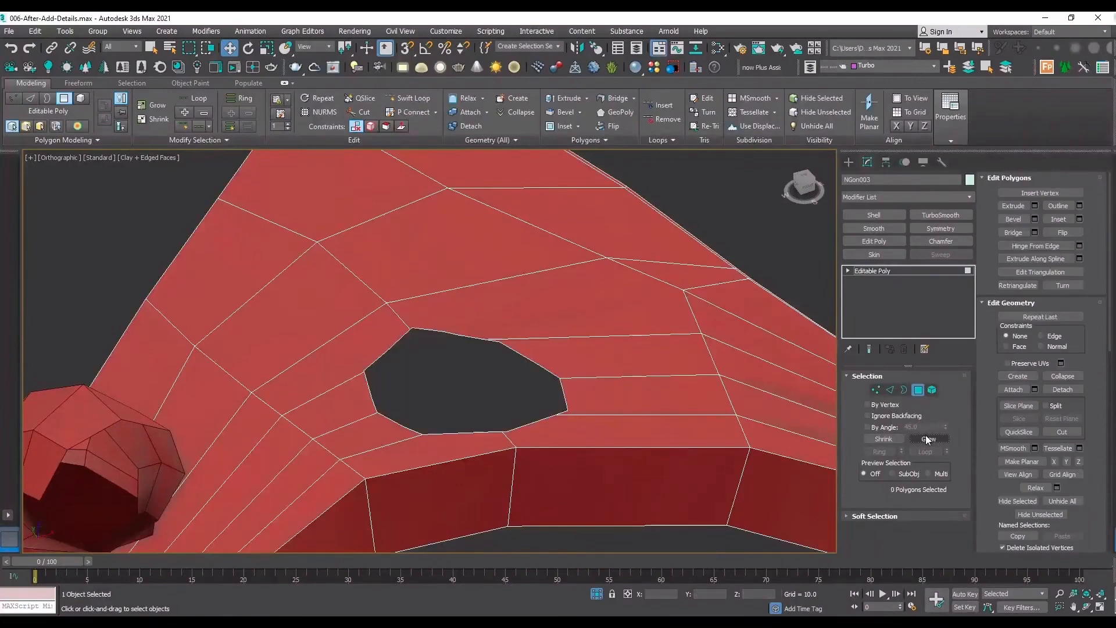
pyautogui.click(915, 274)
# Move the trimmed connector piece with snapping so that it fits onto the arch's opening.
pyautogui.scroll(-5, 499, 322)
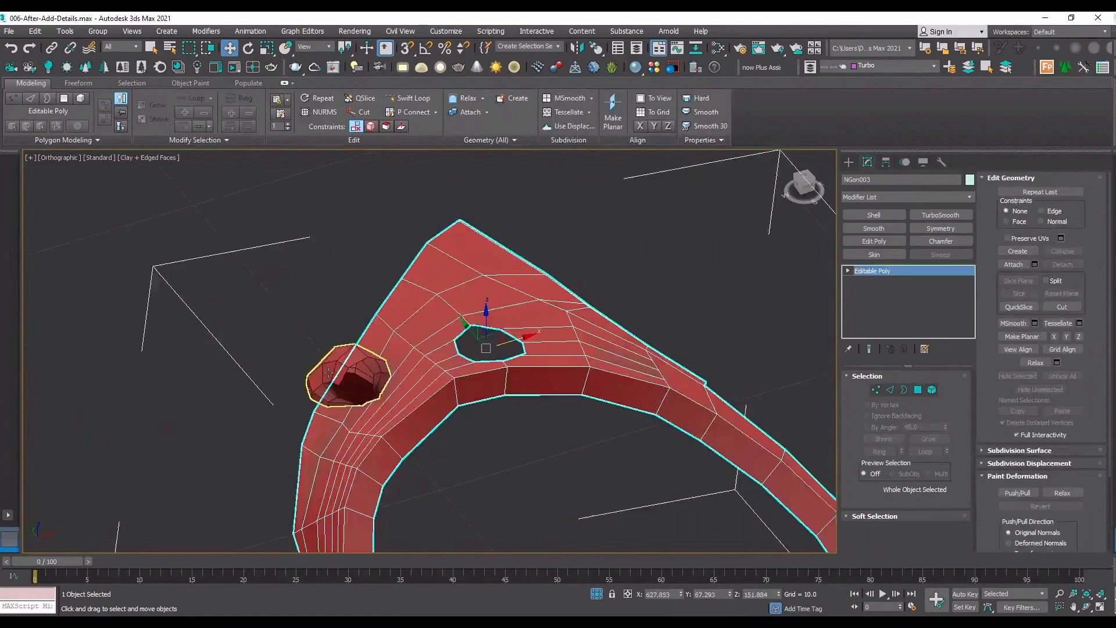
pyautogui.moveTo(325, 400); pyautogui.dragTo(386, 377)
pyautogui.scroll(4, 506, 343)
pyautogui.press('s')
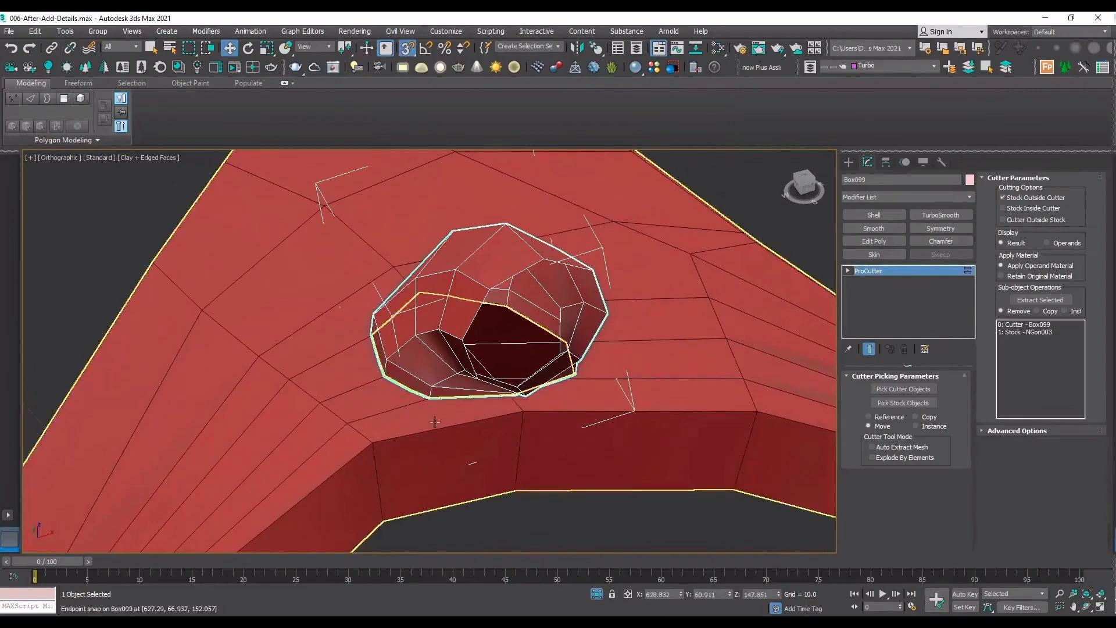
pyautogui.click(601, 525)
# Detach the eight arch polygons surrounding the opening as a separate object.
pyautogui.click(611, 388)
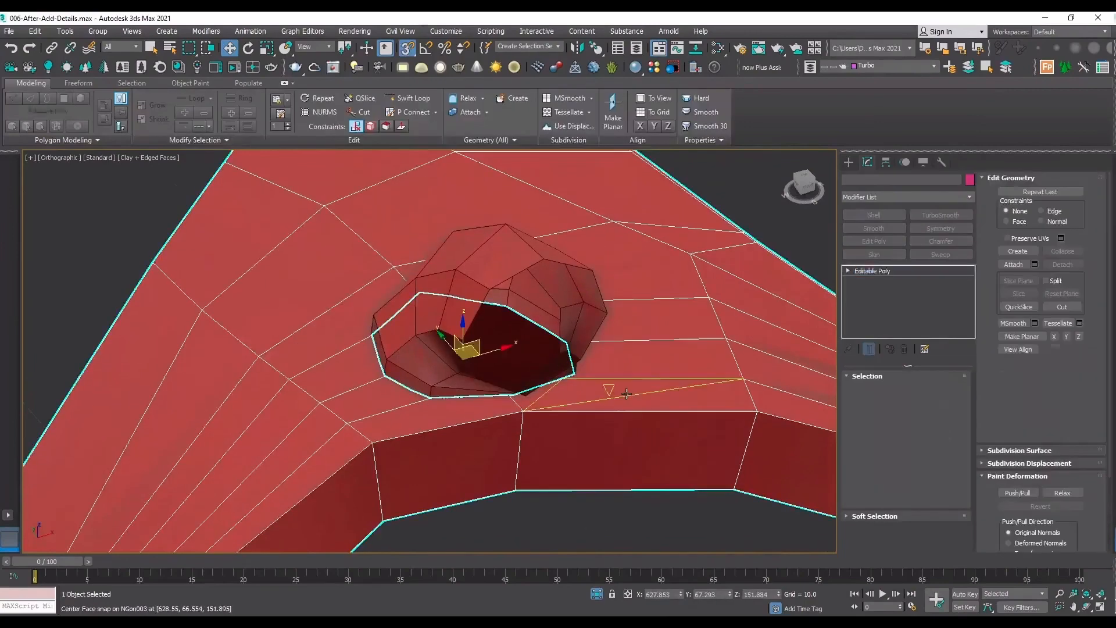
pyautogui.press('4')
pyautogui.click(651, 389)
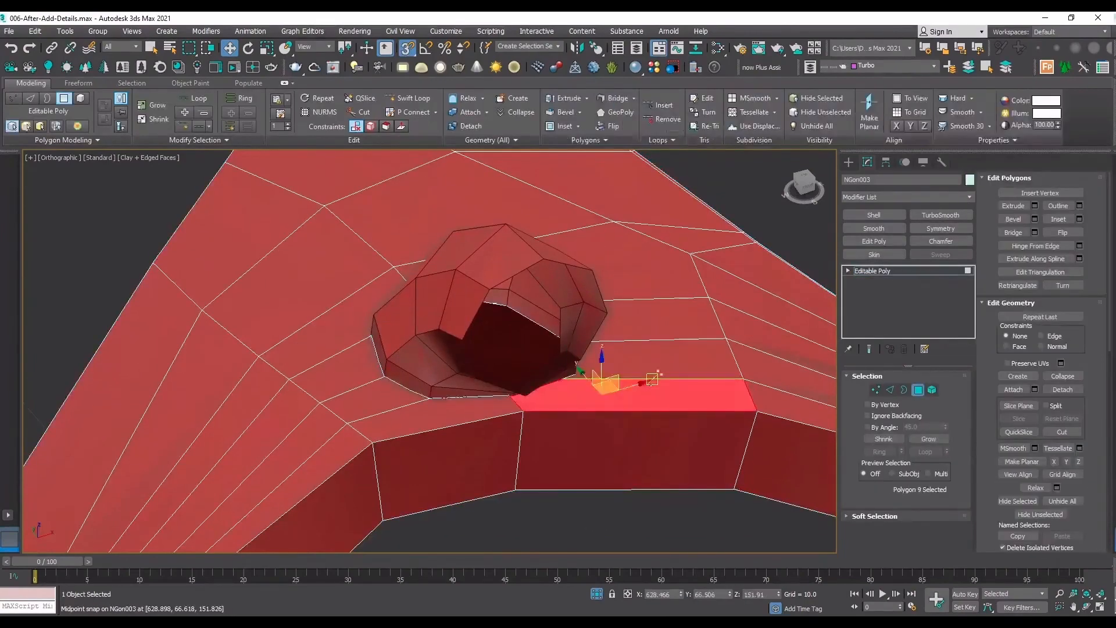
pyautogui.keyDown('ctrl'); pyautogui.click(654, 360); pyautogui.keyUp('ctrl')
pyautogui.keyDown('ctrl'); pyautogui.click(657, 321); pyautogui.keyUp('ctrl')
pyautogui.keyDown('ctrl'); pyautogui.click(647, 269); pyautogui.keyUp('ctrl')
pyautogui.keyDown('ctrl'); pyautogui.click(333, 325); pyautogui.keyUp('ctrl')
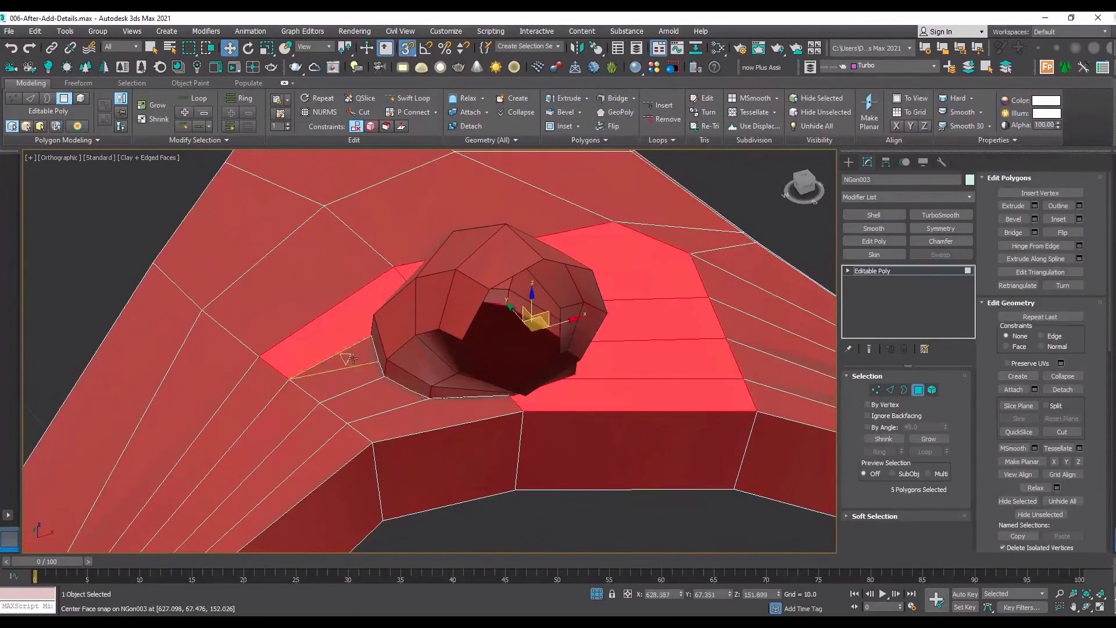
pyautogui.keyDown('ctrl'); pyautogui.click(340, 372); pyautogui.keyUp('ctrl')
pyautogui.keyDown('ctrl'); pyautogui.click(384, 401); pyautogui.keyUp('ctrl')
pyautogui.keyDown('ctrl'); pyautogui.click(413, 420); pyautogui.keyUp('ctrl')
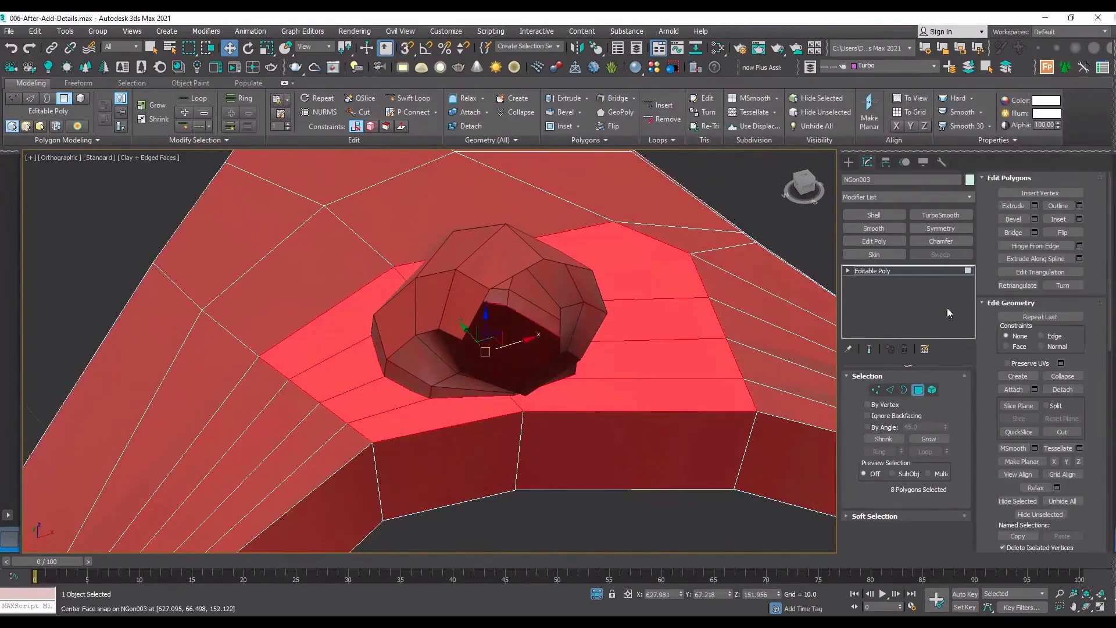
pyautogui.click(1062, 390)
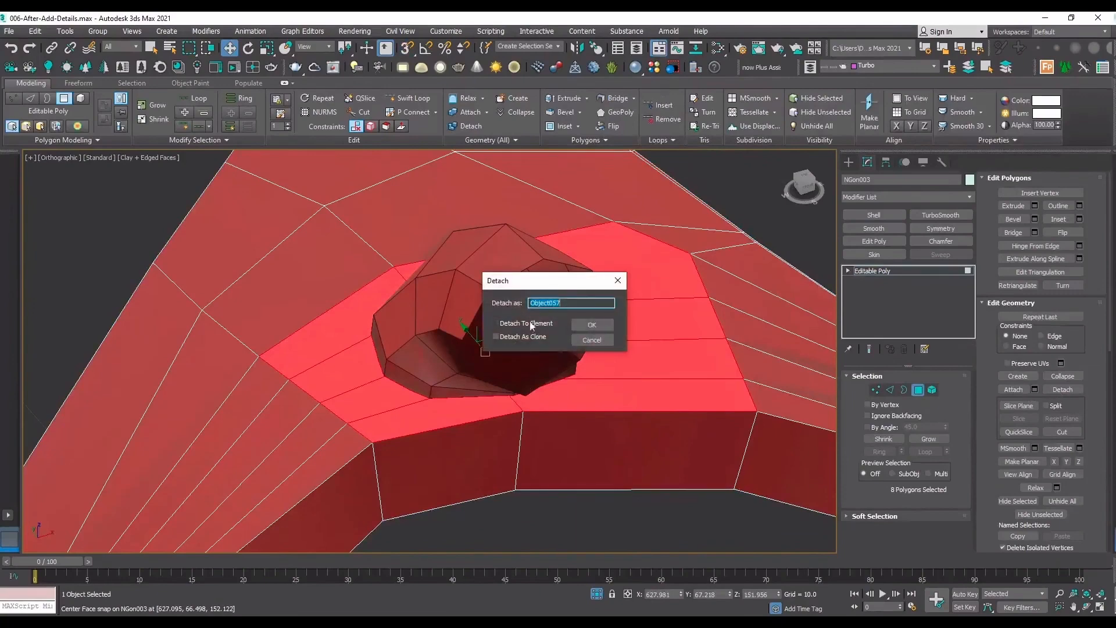
pyautogui.click(592, 324)
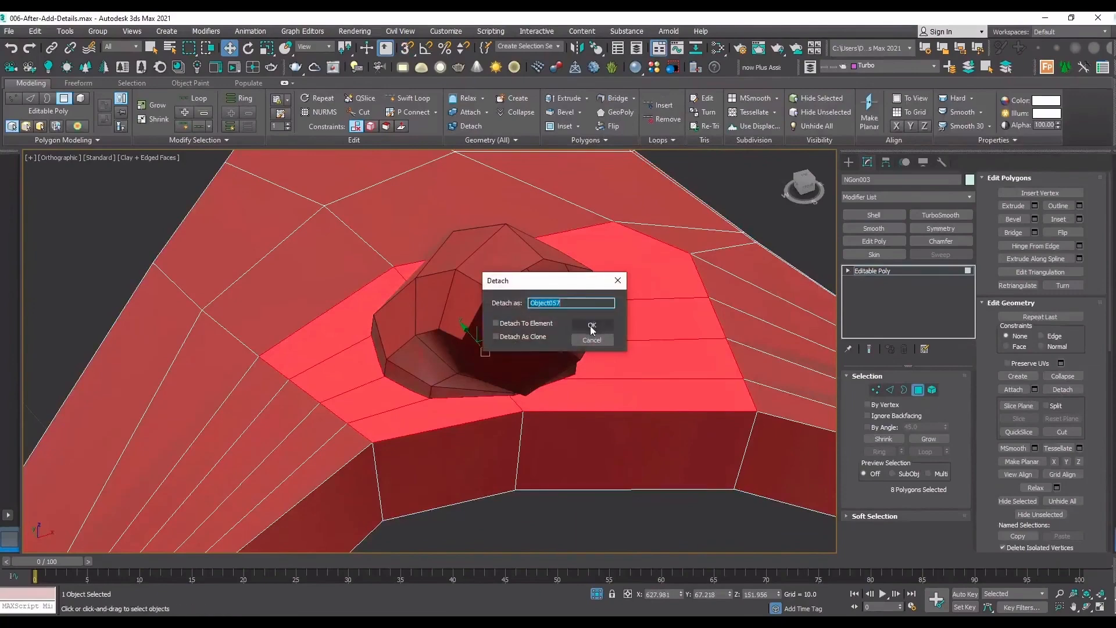
# Delete the rest of the cut arch and select the detached patch around the opening.
pyautogui.click(935, 271)
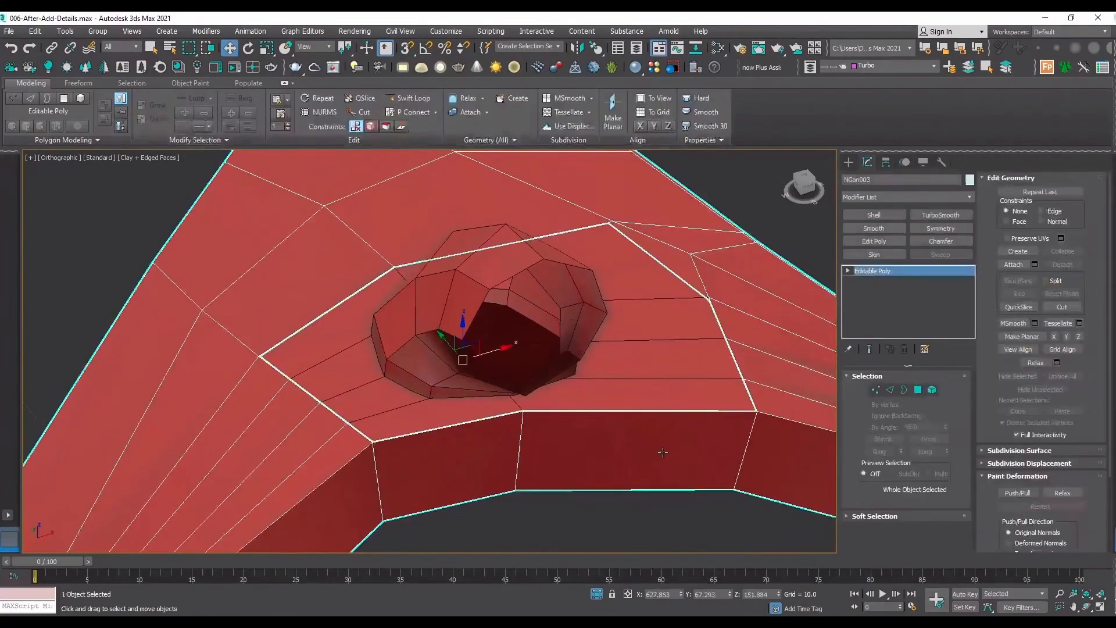
pyautogui.press('Delete')
pyautogui.click(478, 406)
# Attach the trimmed connector piece to the detached patch, using wireframe display to check how their edges meet.
pyautogui.scroll(4, 422, 399)
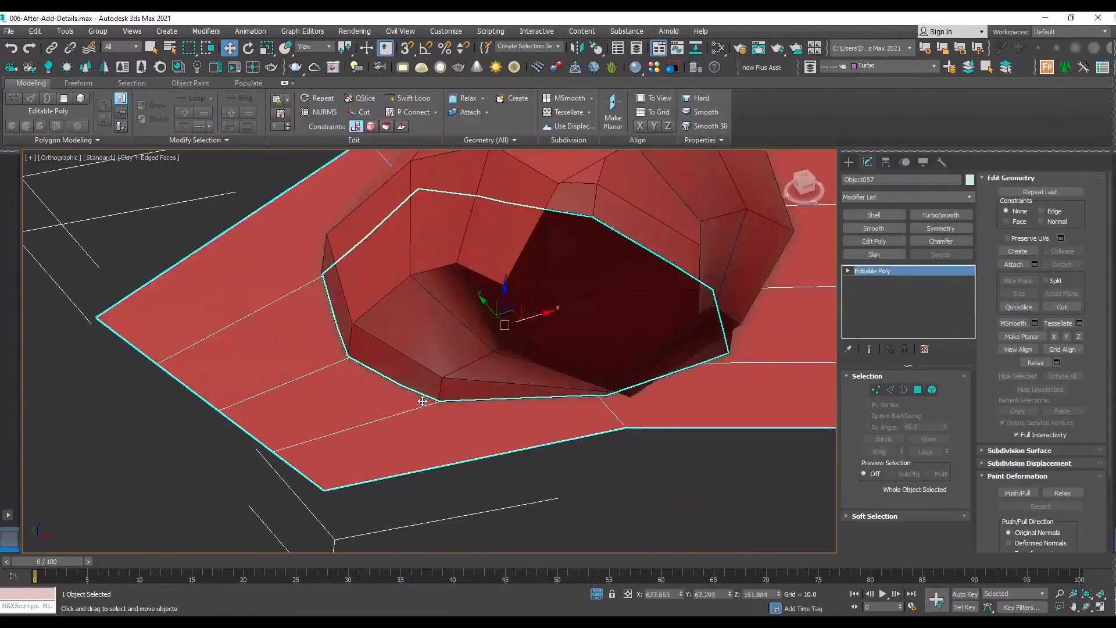
pyautogui.click(1013, 265)
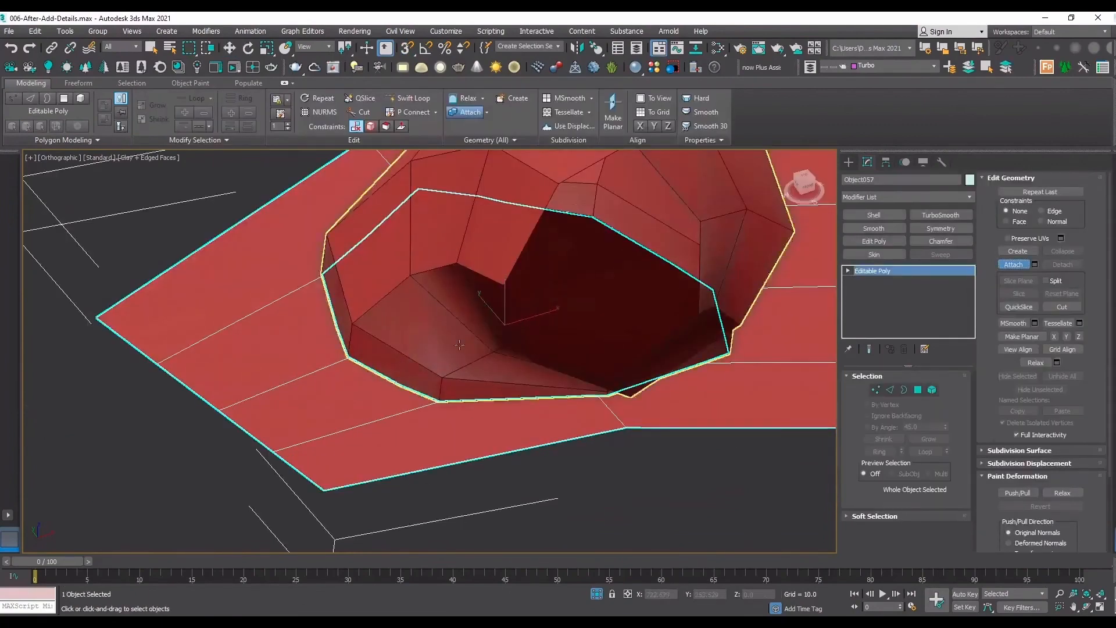
pyautogui.scroll(5, 445, 389)
pyautogui.press('F3')
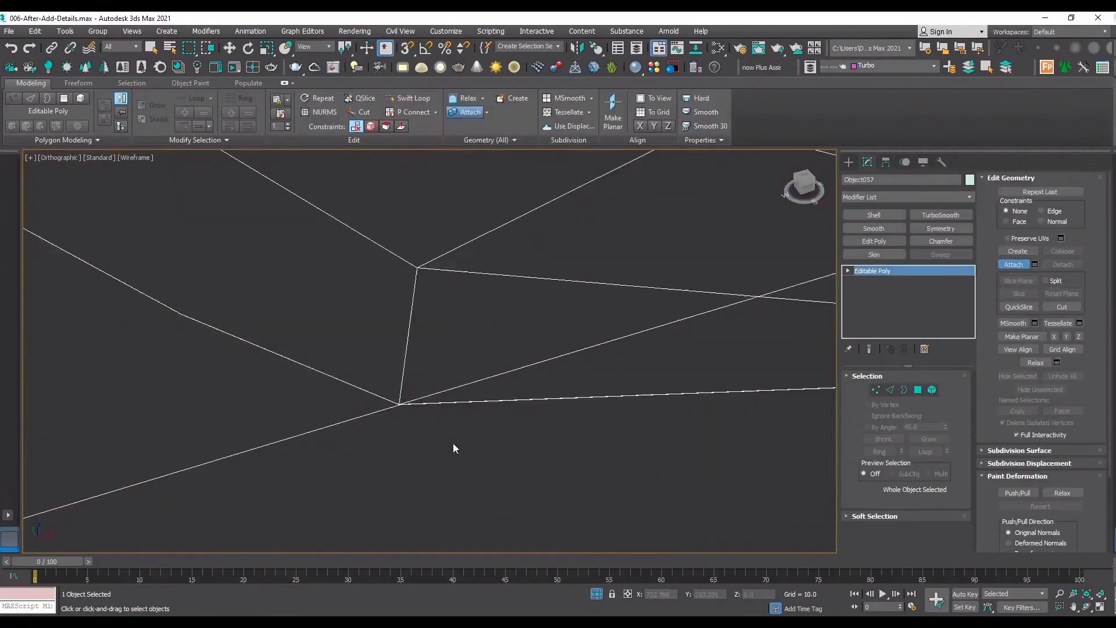
pyautogui.scroll(-5, 413, 408)
pyautogui.click(410, 405)
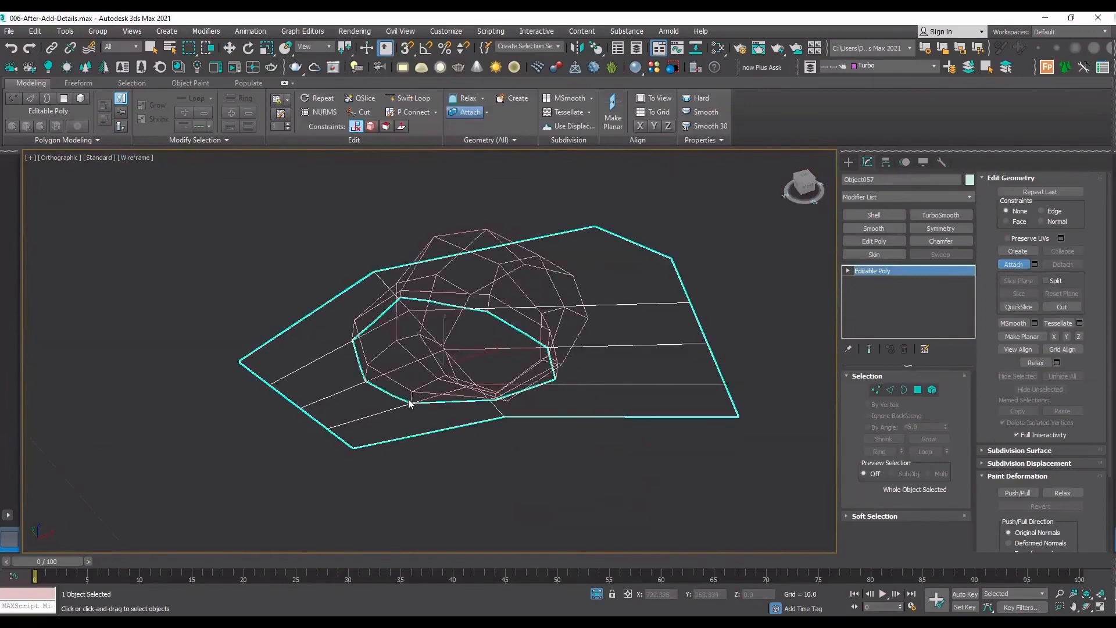
pyautogui.press('F3')
# Delete the eight connector polygons that close the opening on the patch's underside.
pyautogui.hotkey('ctrl', 'r')
pyautogui.moveTo(476, 356); pyautogui.dragTo(474, 286)
pyautogui.rightClick(474, 287)
pyautogui.click(474, 287)
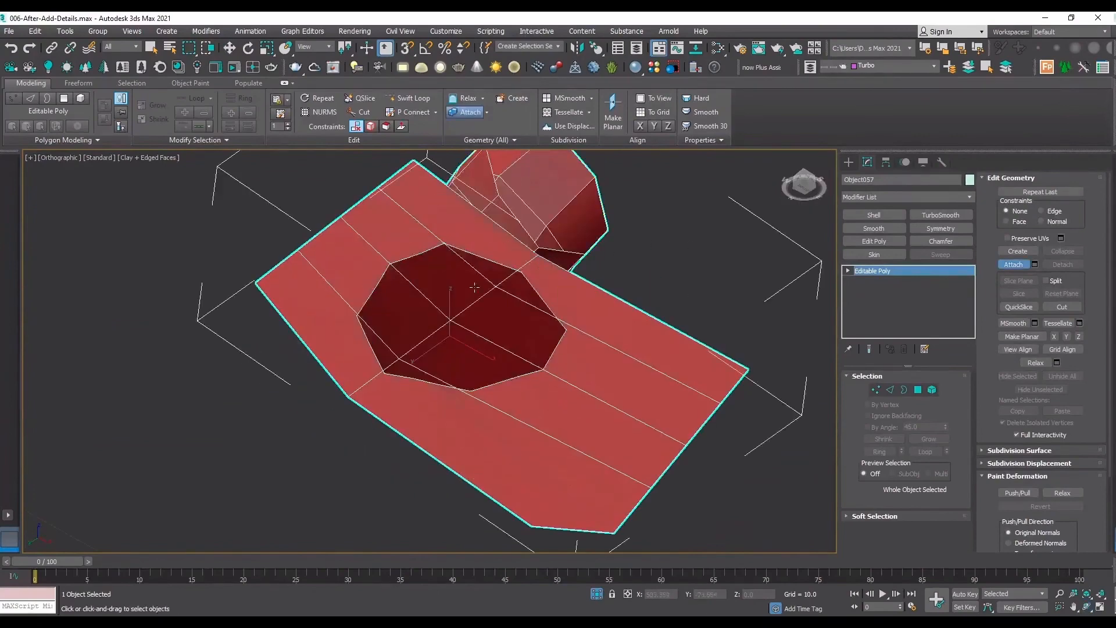
pyautogui.press('4')
pyautogui.click(469, 325)
pyautogui.keyDown('ctrl'); pyautogui.click(442, 348); pyautogui.keyUp('ctrl')
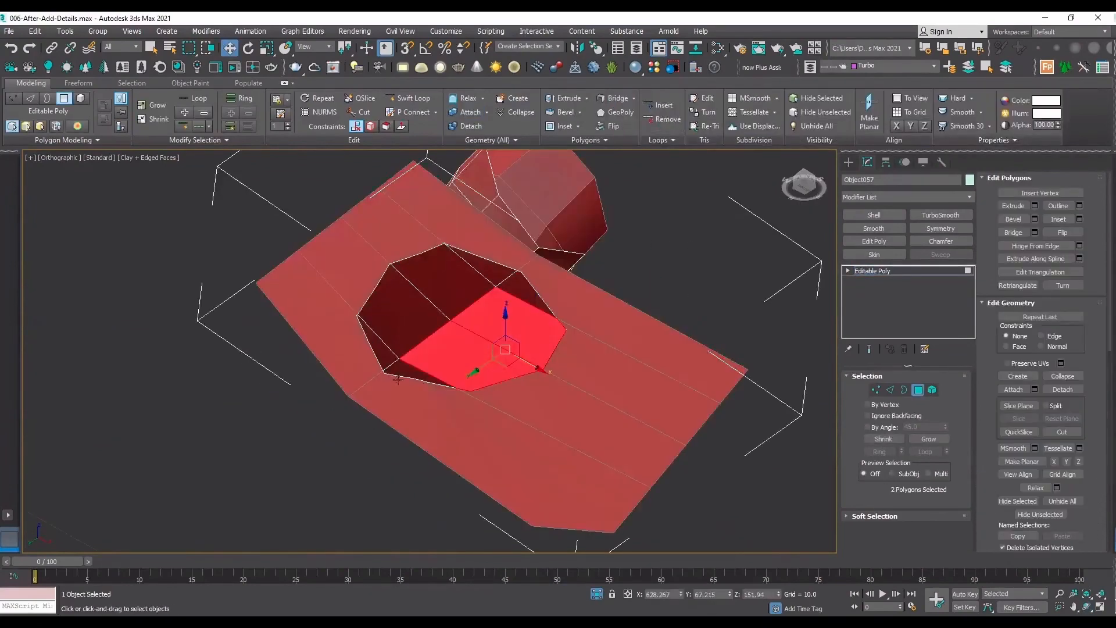
pyautogui.keyDown('ctrl'); pyautogui.click(399, 368); pyautogui.keyUp('ctrl')
pyautogui.keyDown('ctrl'); pyautogui.click(381, 352); pyautogui.keyUp('ctrl')
pyautogui.keyDown('ctrl'); pyautogui.click(399, 315); pyautogui.keyUp('ctrl')
pyautogui.keyDown('ctrl'); pyautogui.click(442, 274); pyautogui.keyUp('ctrl')
pyautogui.keyDown('ctrl'); pyautogui.click(501, 268); pyautogui.keyUp('ctrl')
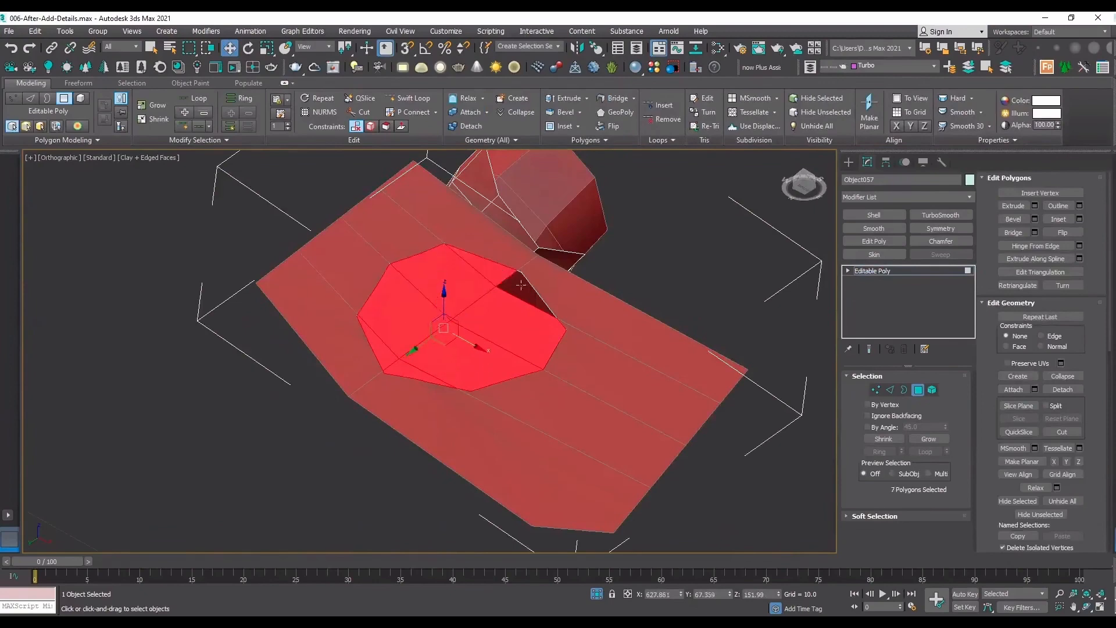
pyautogui.keyDown('ctrl'); pyautogui.click(521, 285); pyautogui.keyUp('ctrl')
pyautogui.press('Delete')
pyautogui.scroll(4, 441, 307)
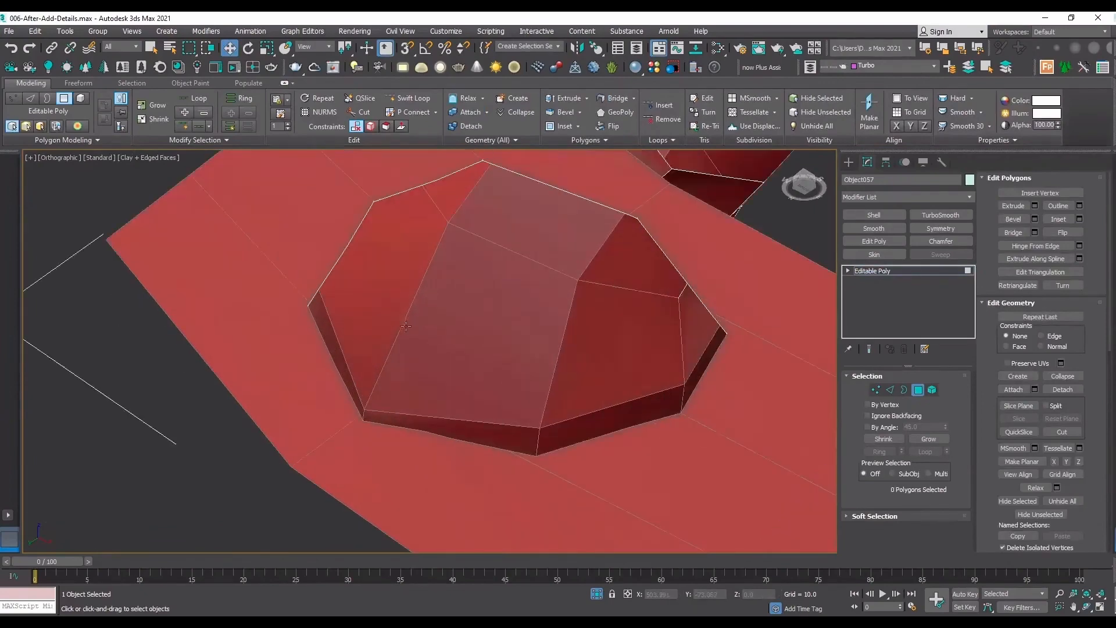
pyautogui.click(1087, 607)
pyautogui.scroll(-4, 459, 354)
pyautogui.keyDown('alt'); pyautogui.moveTo(459, 354); pyautogui.dragTo(500, 483, button='middle'); pyautogui.keyUp('alt')
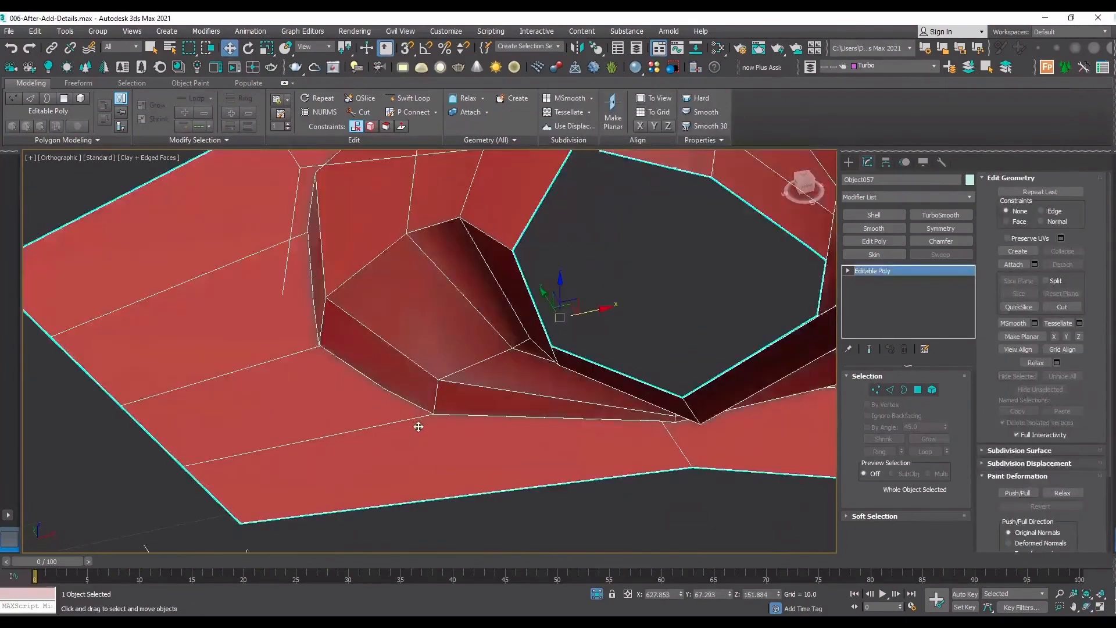
# Target-weld the patch vertex lying midway along the connector's seam edge onto the adjacent connector base corner.
pyautogui.press('F3')
pyautogui.press('1')
pyautogui.scroll(2, 459, 430)
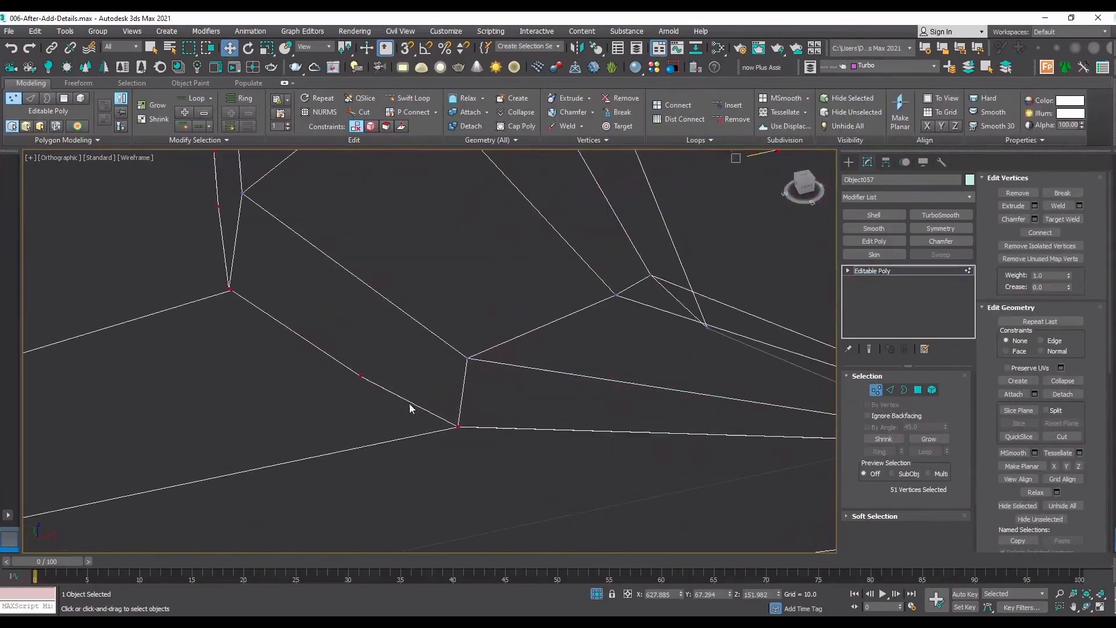
pyautogui.moveTo(387, 391); pyautogui.dragTo(323, 360)
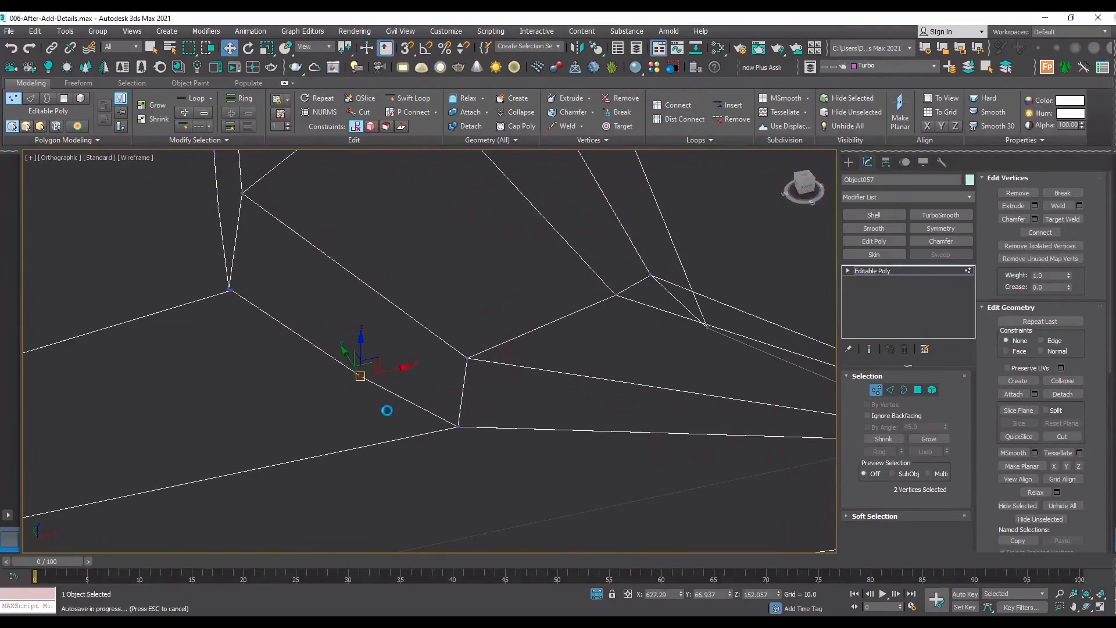
pyautogui.scroll(-5, 558, 450)
pyautogui.scroll(5, 625, 426)
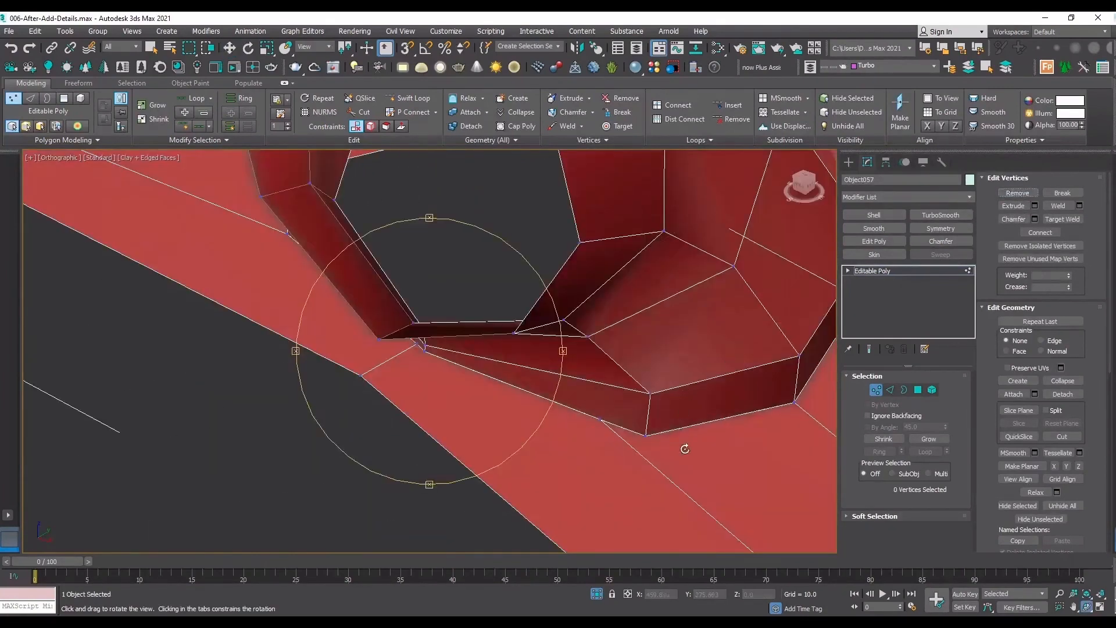
pyautogui.moveTo(685, 448); pyautogui.dragTo(434, 337)
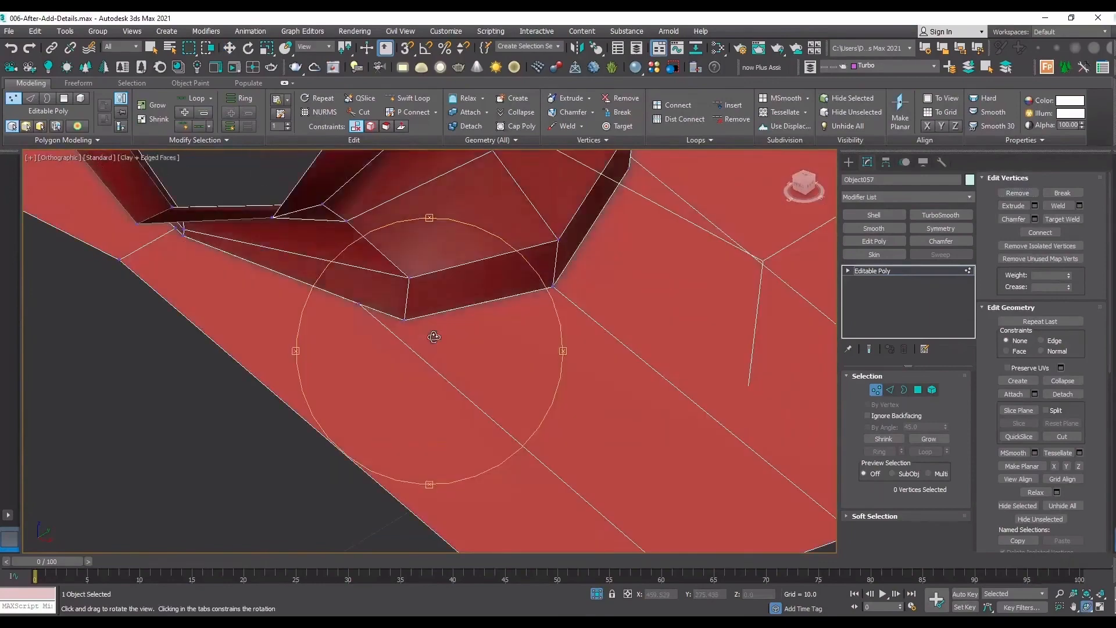
pyautogui.rightClick(356, 308)
pyautogui.click(1053, 220)
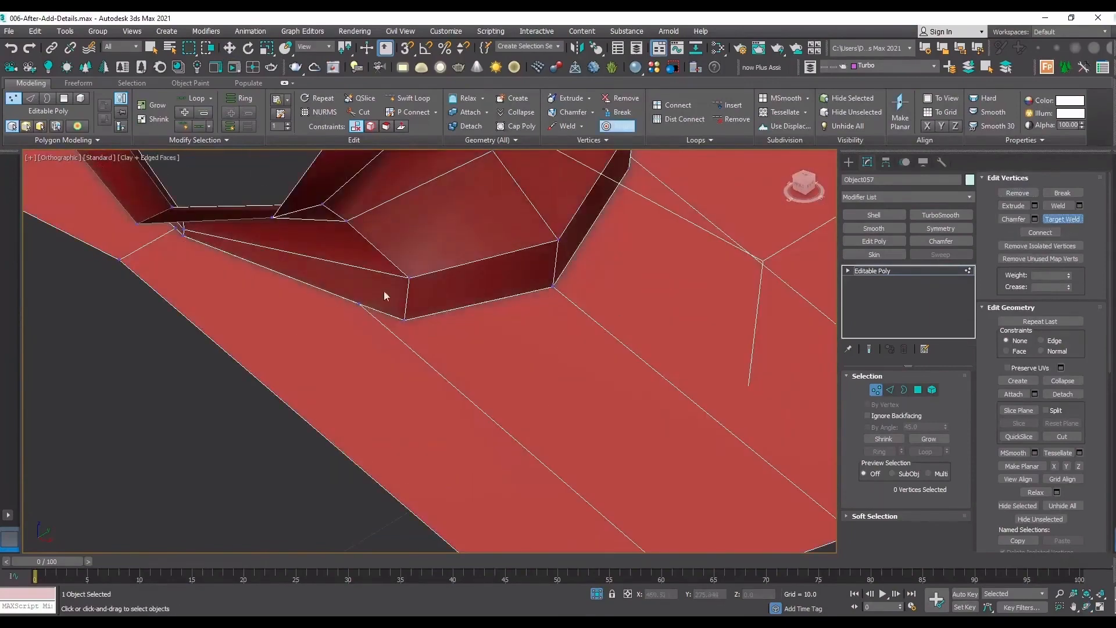
pyautogui.press('F3')
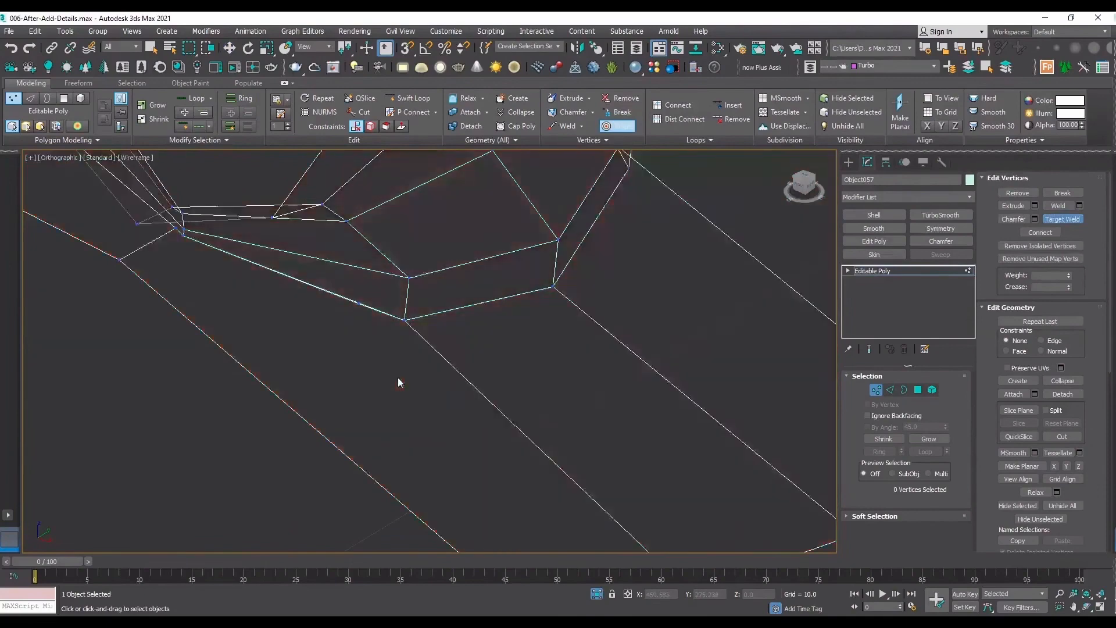
pyautogui.scroll(-5, 574, 440)
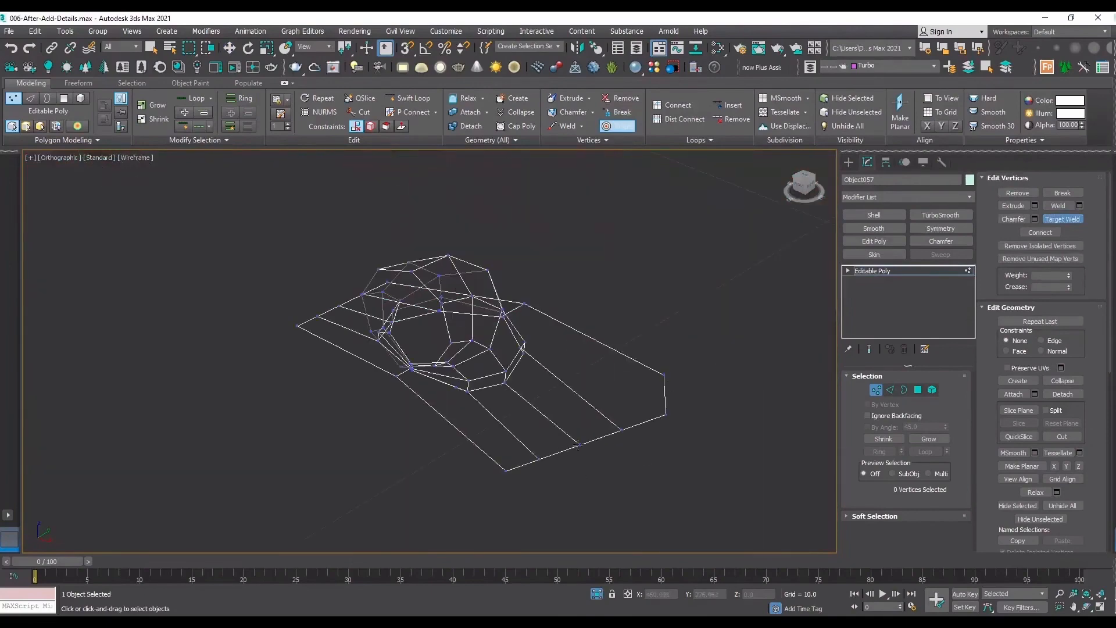
# Target-weld the next misaligned patch vertex onto its matching connector base corner, checking the seam in wireframe.
pyautogui.press('F3')
pyautogui.scroll(10, 515, 388)
pyautogui.press('F3')
pyautogui.scroll(-7, 458, 343)
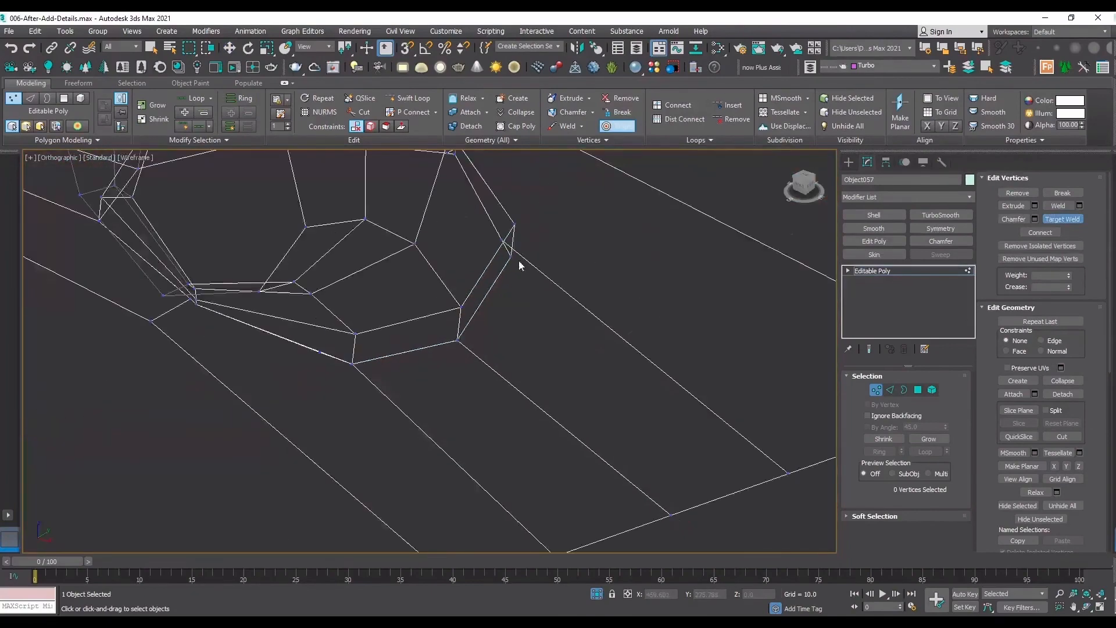
pyautogui.scroll(5, 500, 265)
pyautogui.scroll(-5, 490, 269)
pyautogui.scroll(5, 472, 267)
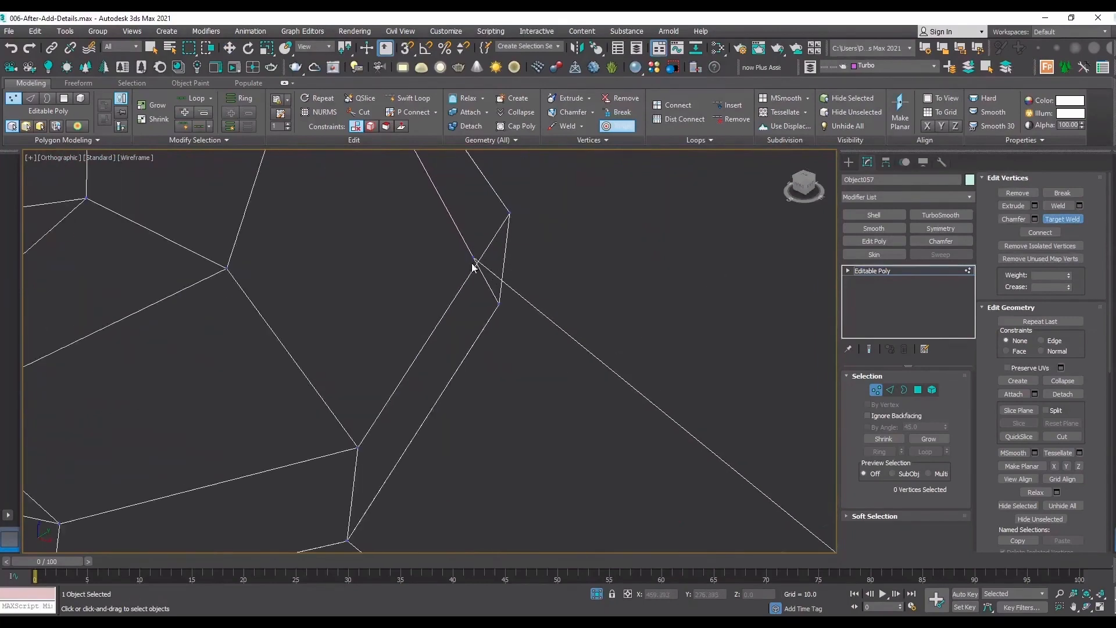
pyautogui.scroll(-6, 497, 343)
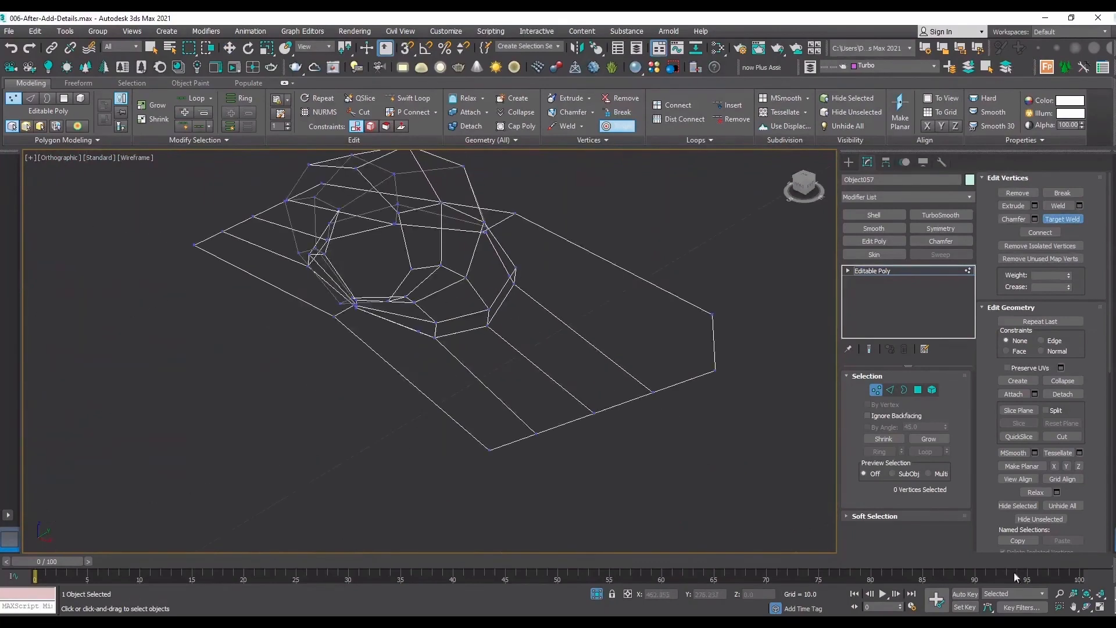
# Remove the stray vertex left on the seam beside the welded connector corner.
pyautogui.scroll(5, 601, 269)
pyautogui.scroll(5, 290, 257)
pyautogui.press('w')
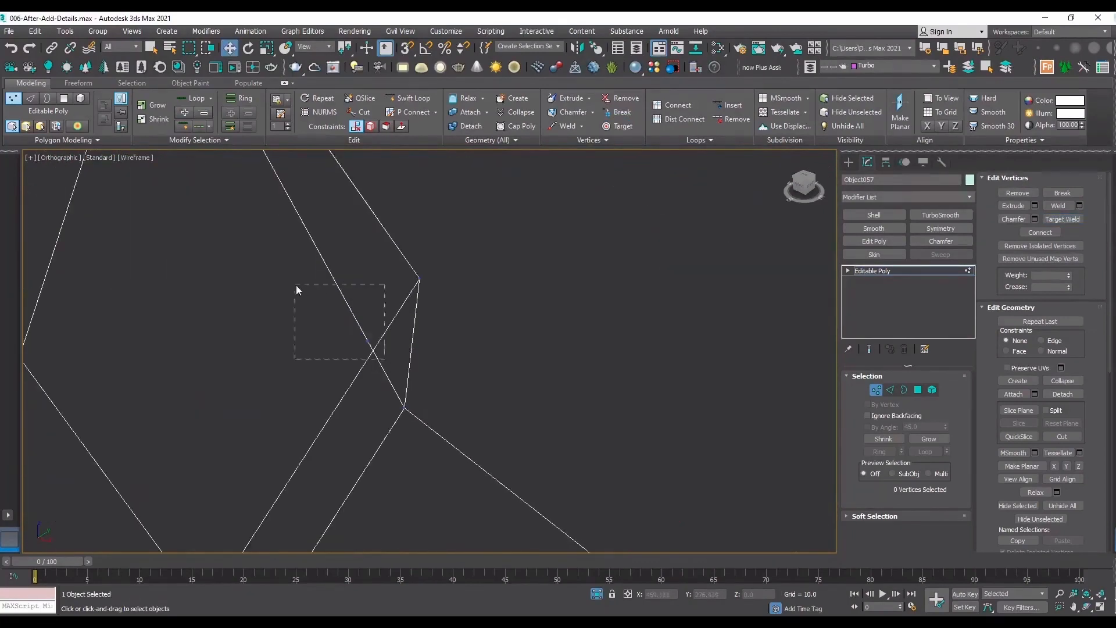
pyautogui.moveTo(297, 287); pyautogui.dragTo(297, 287)
pyautogui.click(1017, 193)
pyautogui.scroll(-3, 700, 424)
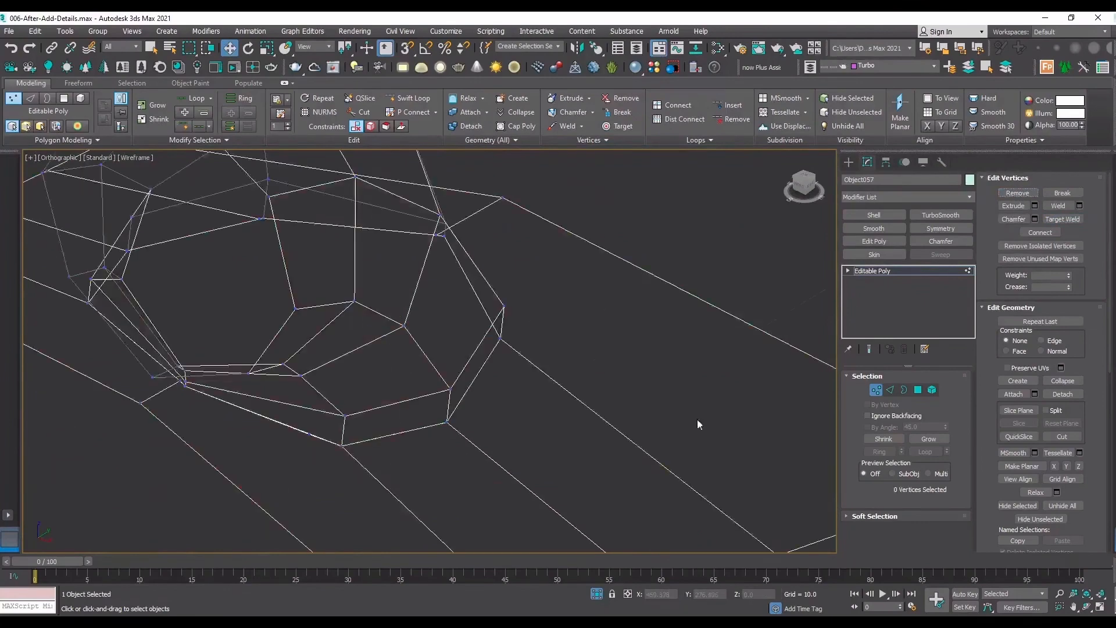
# Target-weld the separated patch and connector vertices at the base corner on the other side of the opening.
pyautogui.press('F3')
pyautogui.click(1087, 606)
pyautogui.scroll(-5, 570, 413)
pyautogui.moveTo(428, 356); pyautogui.dragTo(532, 363)
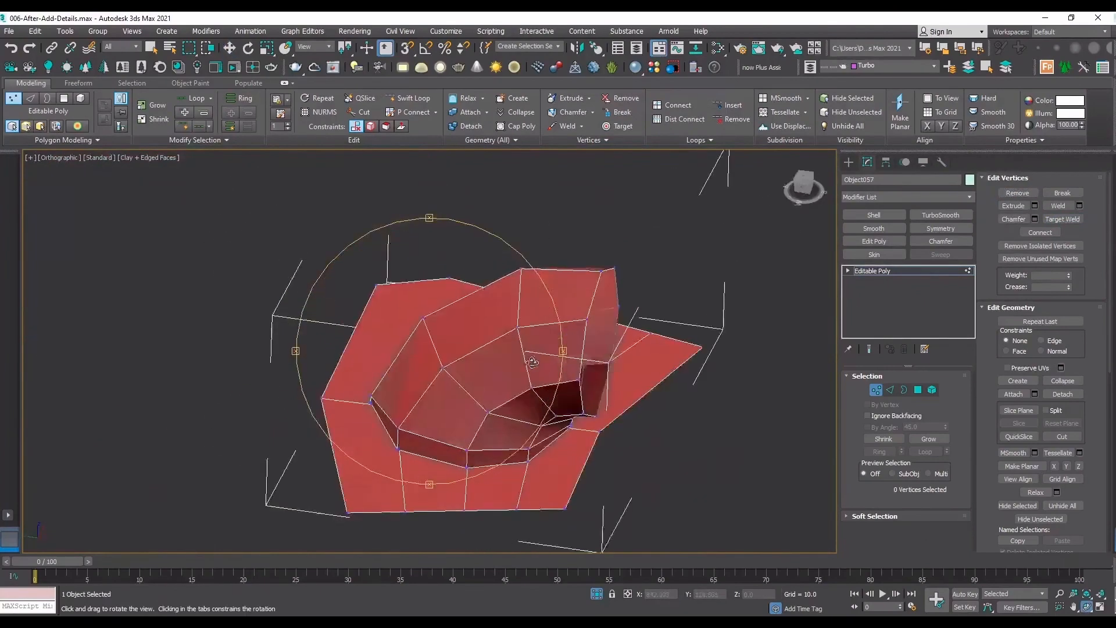
pyautogui.scroll(8, 523, 459)
pyautogui.press('F3')
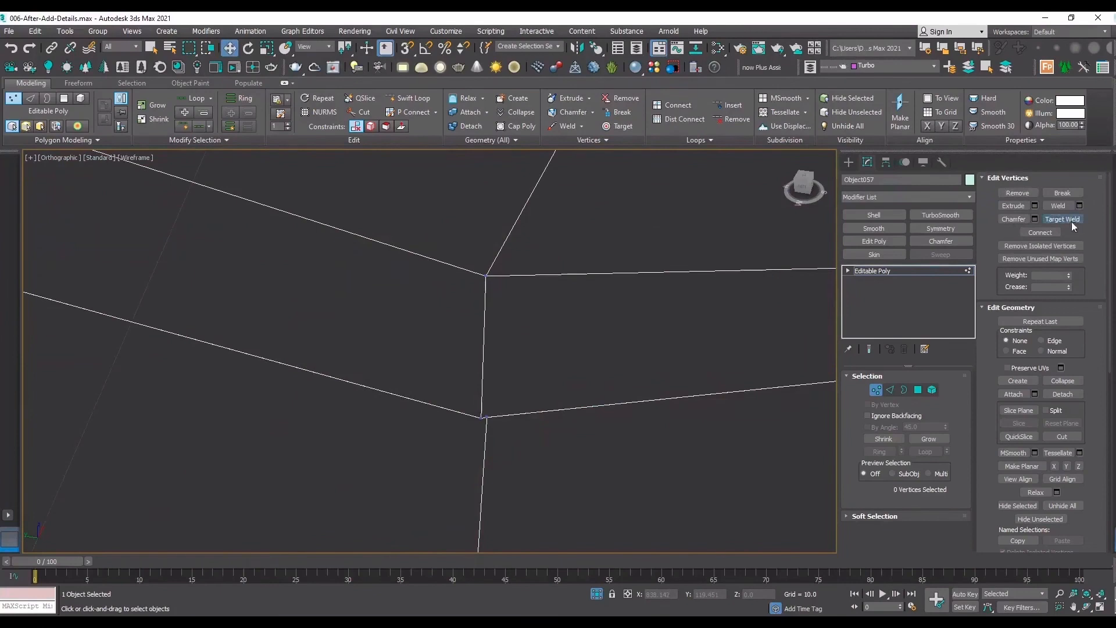
pyautogui.click(1062, 219)
pyautogui.click(482, 418)
pyautogui.scroll(-3, 519, 453)
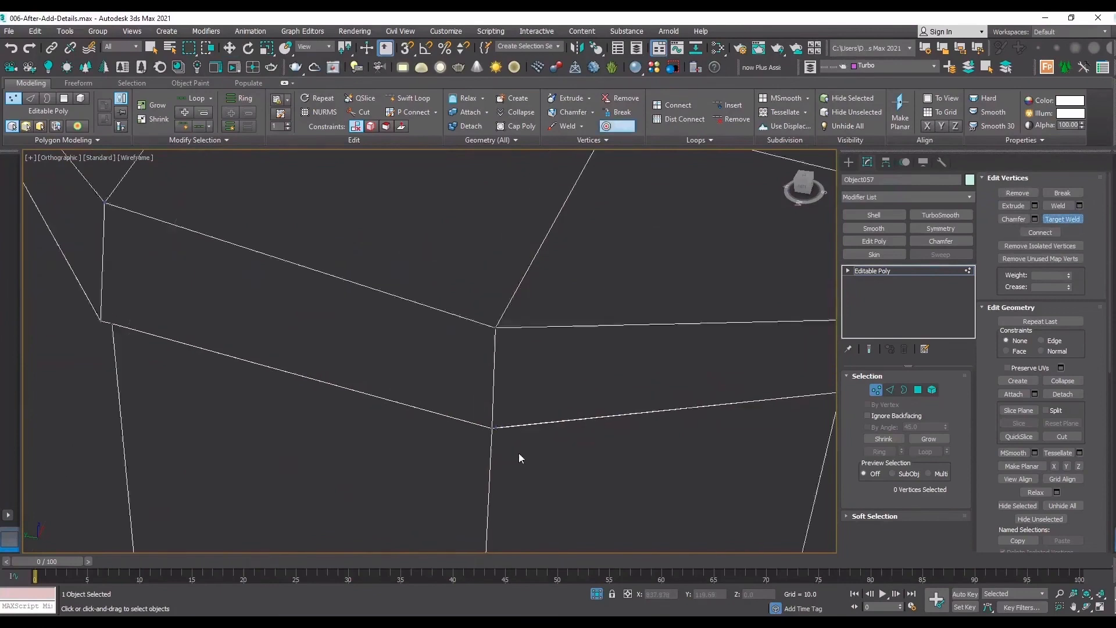
# Remove the leftover vertex next to the newly welded base corner.
pyautogui.scroll(6, 517, 436)
pyautogui.rightClick(522, 414)
pyautogui.click(521, 391)
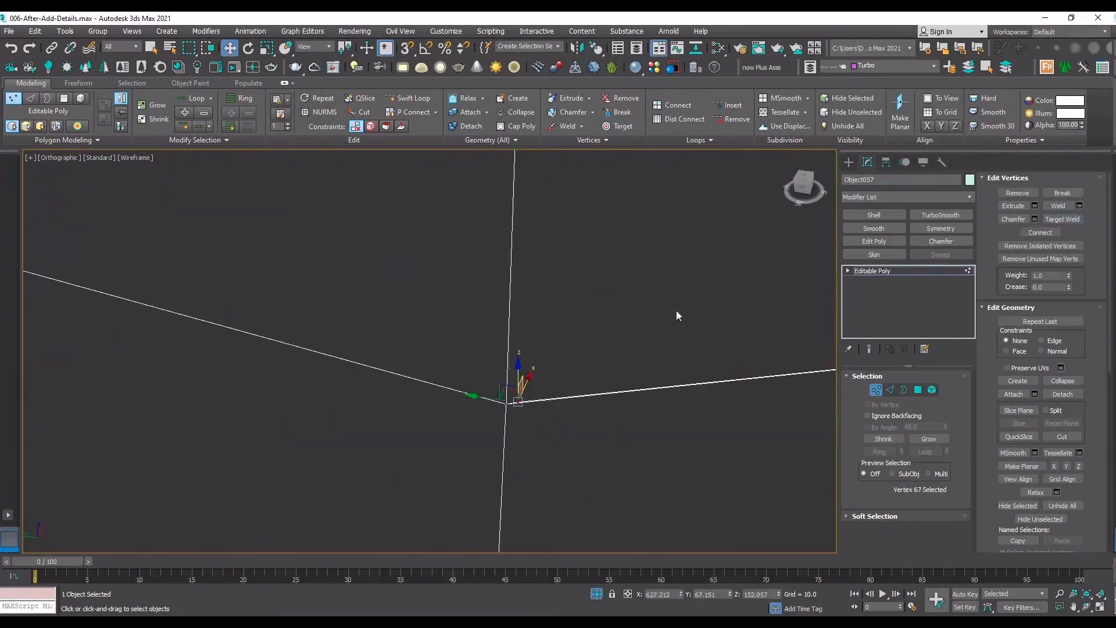
pyautogui.click(1001, 194)
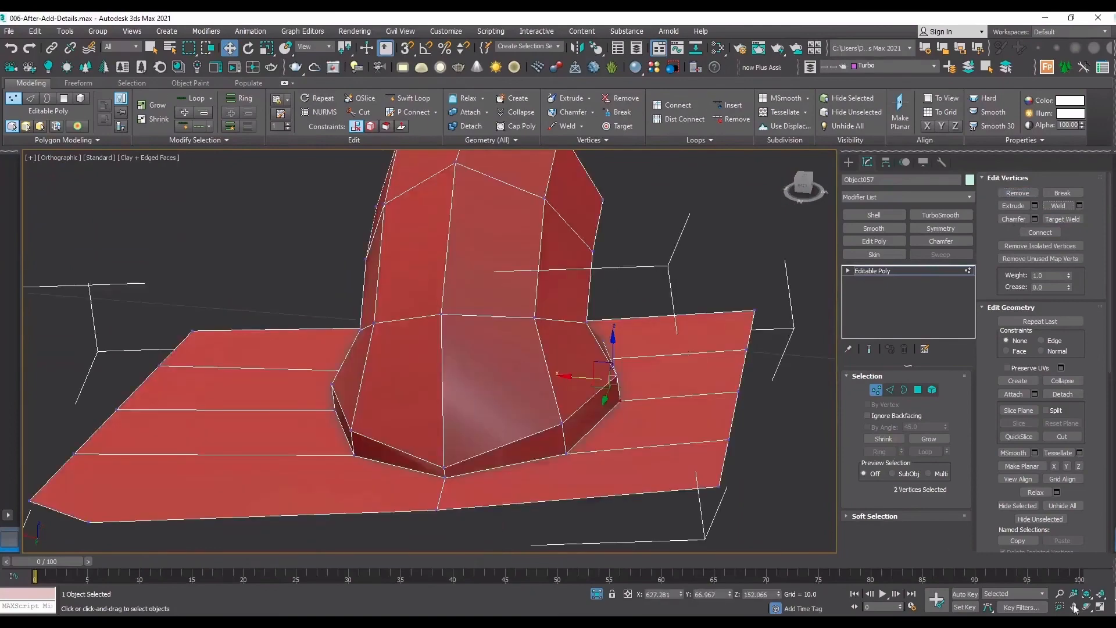
# Apply TurboSmooth to the joined patch and examine the seam around the narrow edge.
pyautogui.click(1087, 607)
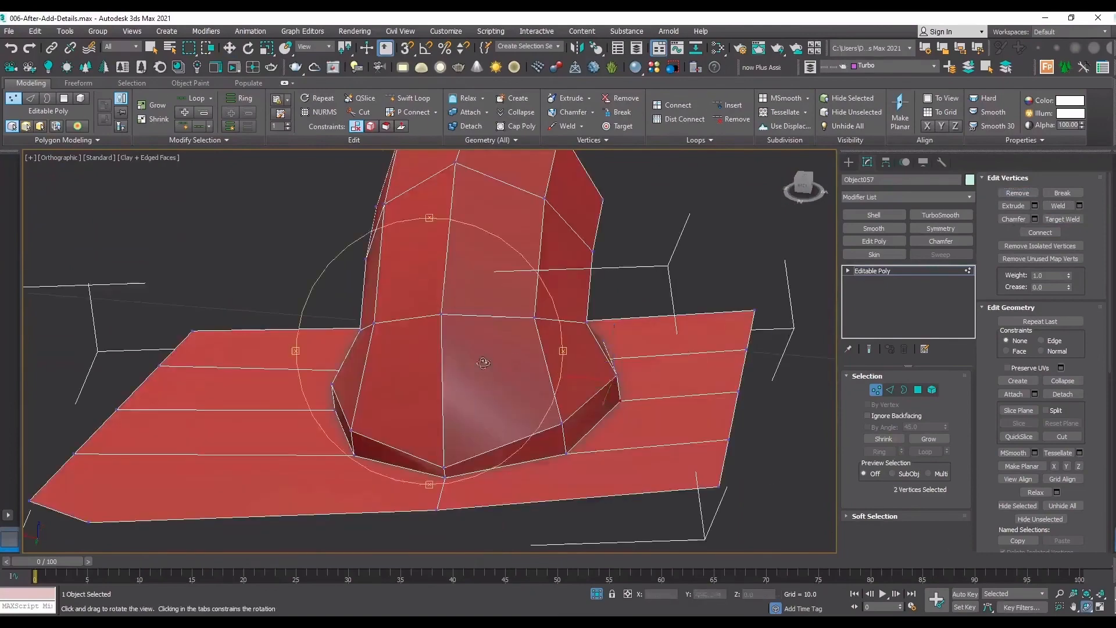
pyautogui.moveTo(770, 475); pyautogui.dragTo(400, 368)
pyautogui.moveTo(400, 367); pyautogui.dragTo(327, 376, button='middle')
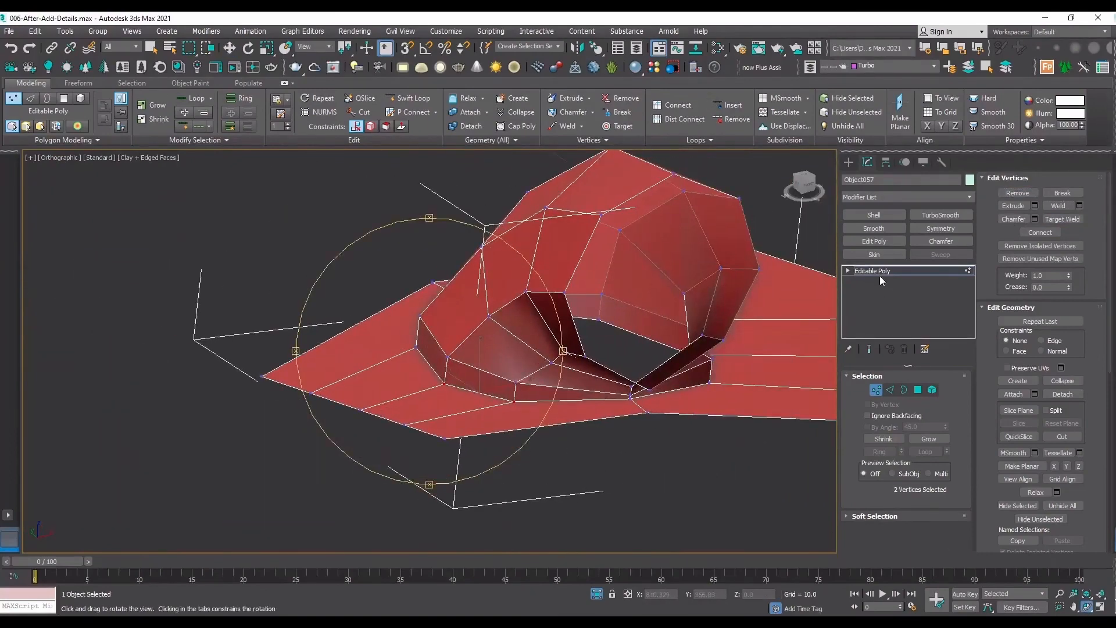
pyautogui.click(880, 273)
pyautogui.click(938, 215)
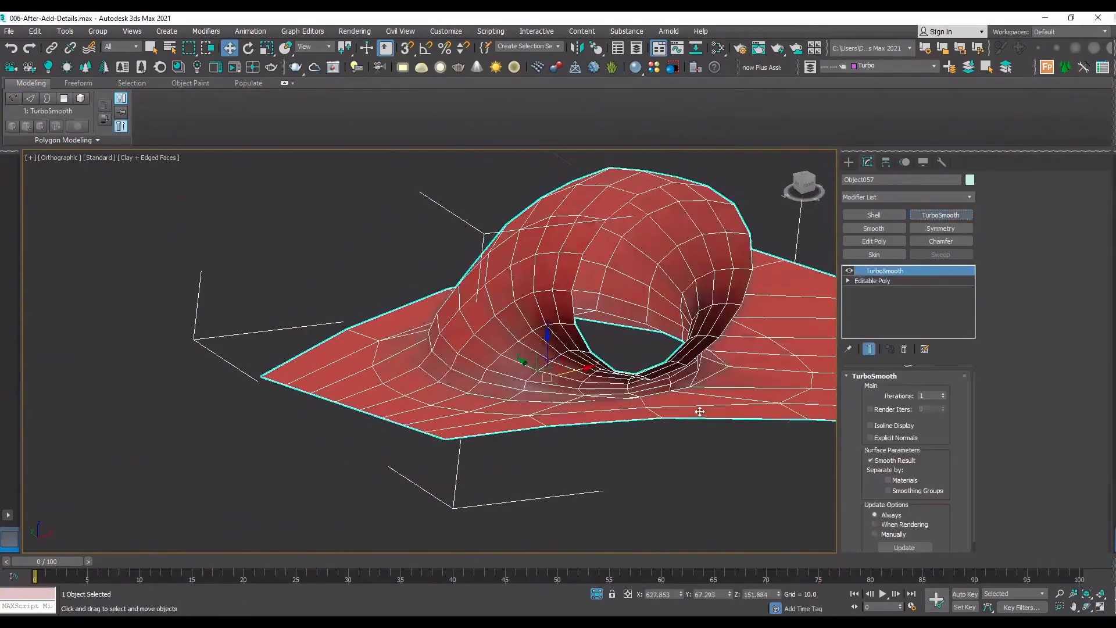
pyautogui.scroll(6, 576, 405)
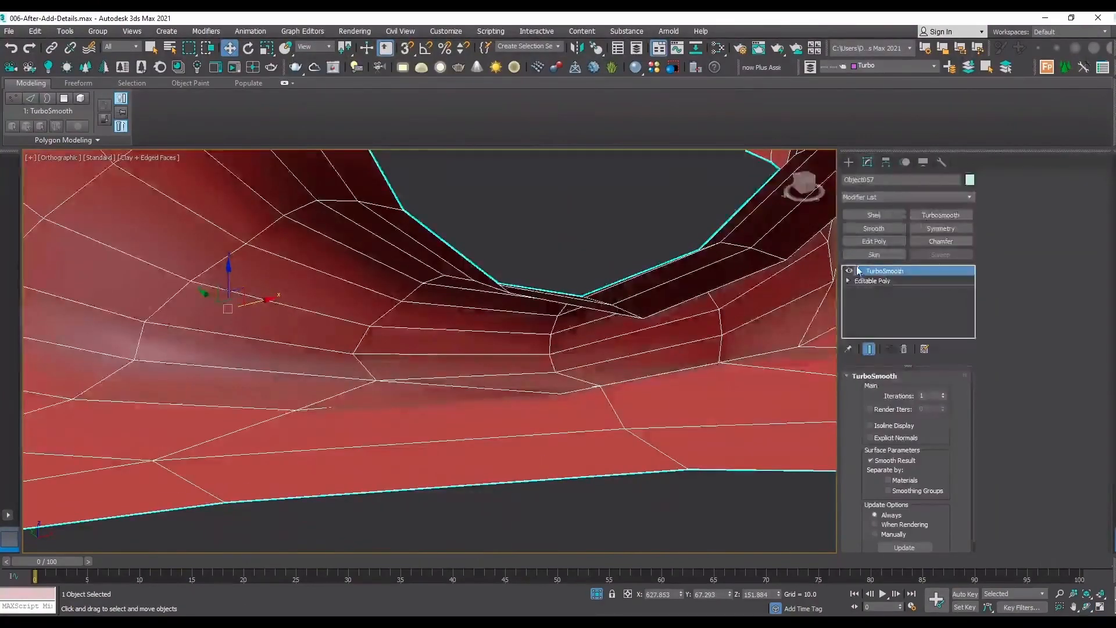
# Disable TurboSmooth and weld the two overlapping seam vertices at the pinched corner near the patch's narrow edge.
pyautogui.click(850, 271)
pyautogui.press('F4')
pyautogui.press('F4')
pyautogui.click(895, 281)
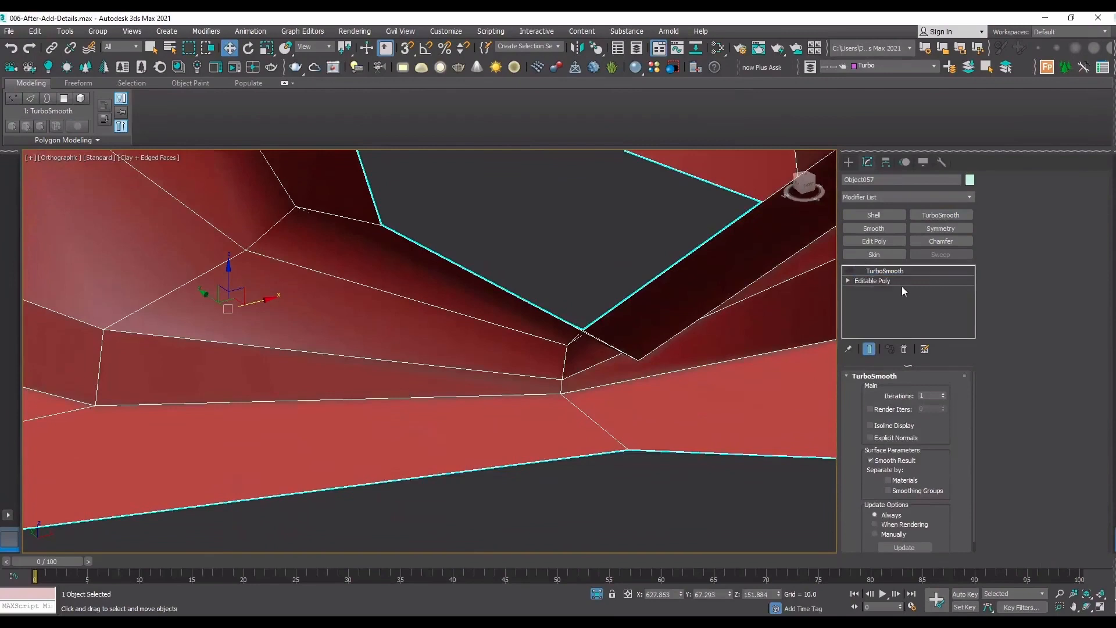
pyautogui.press('1')
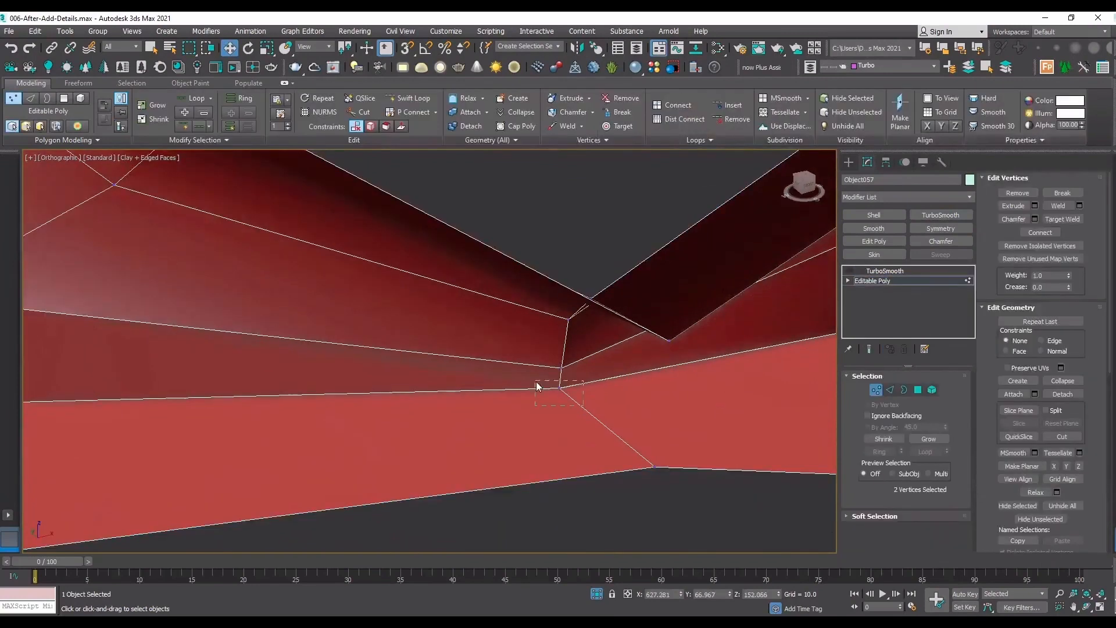
pyautogui.moveTo(536, 382); pyautogui.dragTo(581, 396)
pyautogui.click(1058, 207)
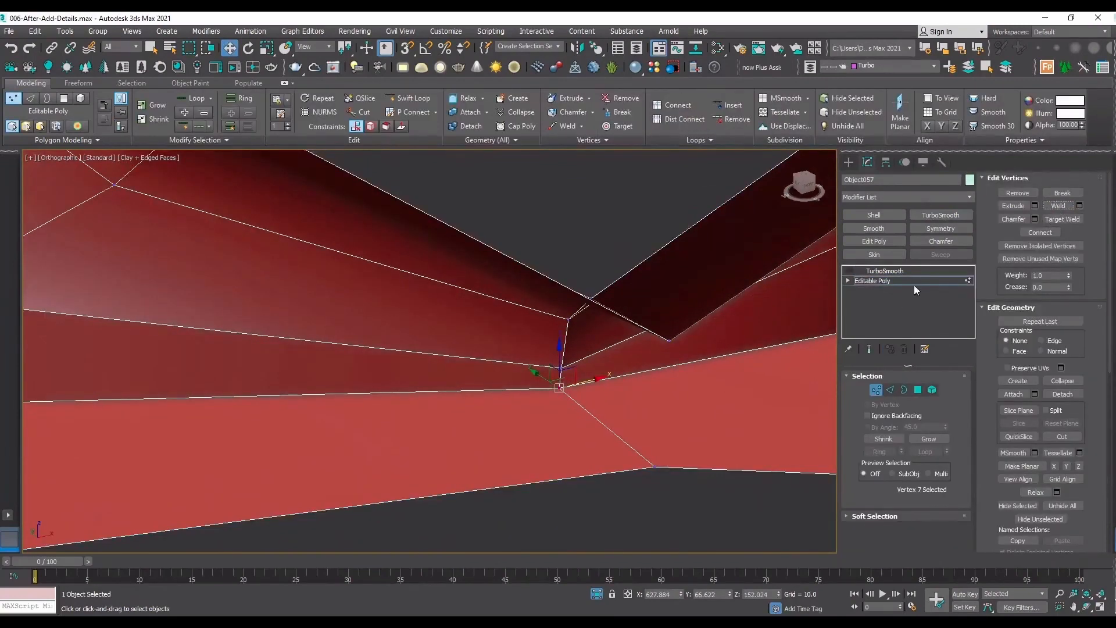
# Turn TurboSmooth back on with the edges hidden and examine the smoothed joint for gaps.
pyautogui.click(913, 283)
pyautogui.click(850, 272)
pyautogui.press('F4')
pyautogui.scroll(-10, 463, 349)
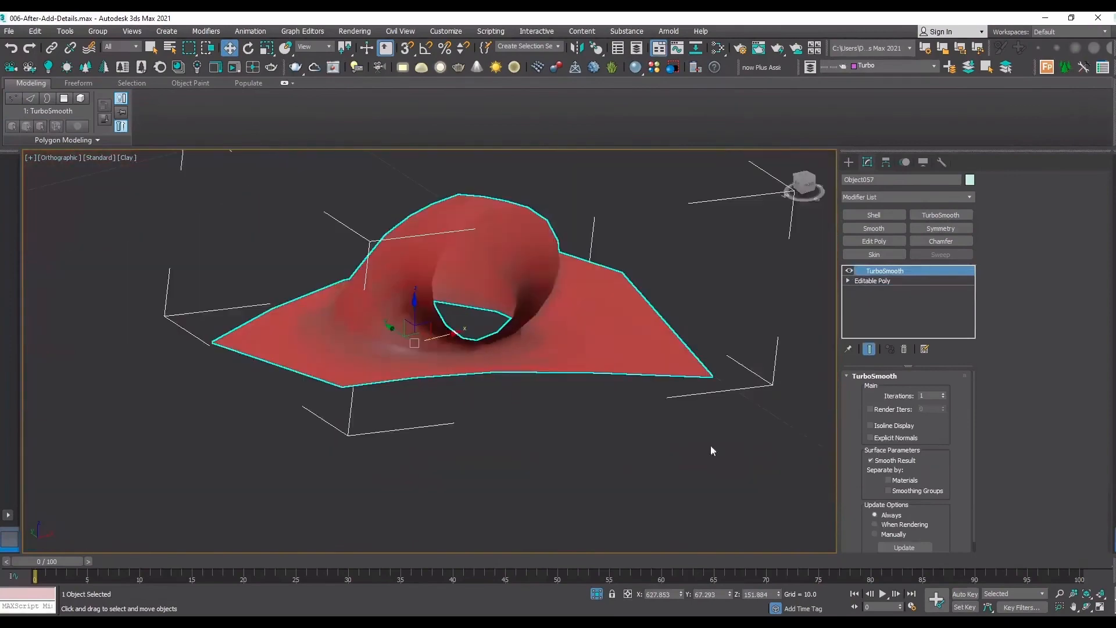
pyautogui.click(1086, 608)
pyautogui.moveTo(547, 395); pyautogui.dragTo(584, 346)
pyautogui.scroll(5, 584, 346)
# With TurboSmooth off and edges shown, weld the overlapping vertices at the base corner nearest the narrow edge.
pyautogui.click(849, 271)
pyautogui.press('F4')
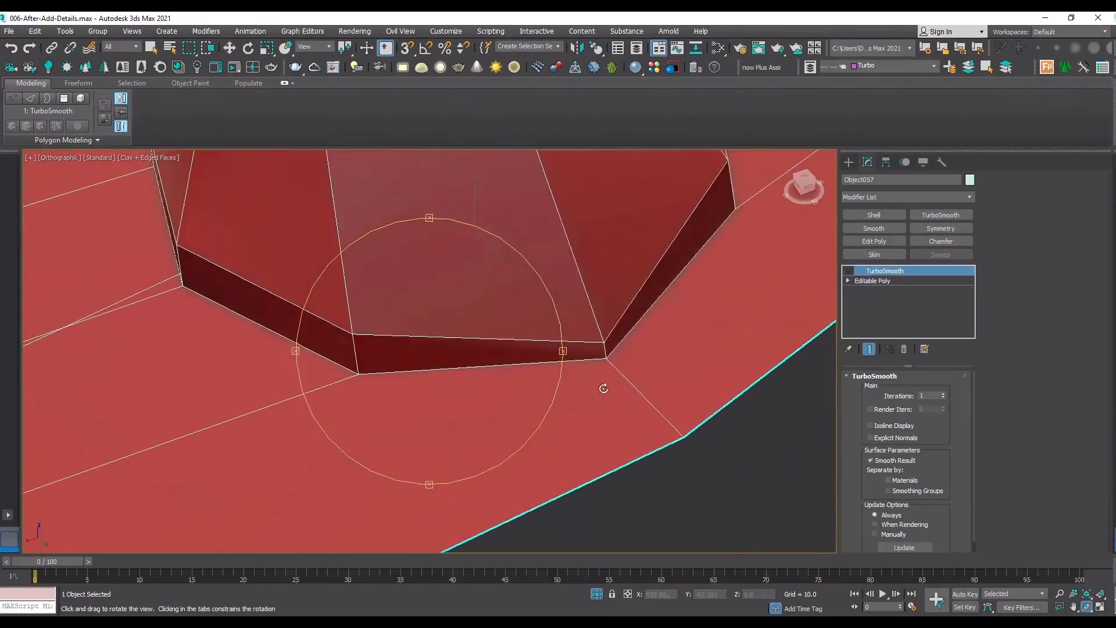
pyautogui.click(900, 283)
pyautogui.scroll(6, 617, 362)
pyautogui.press('w')
pyautogui.press('1')
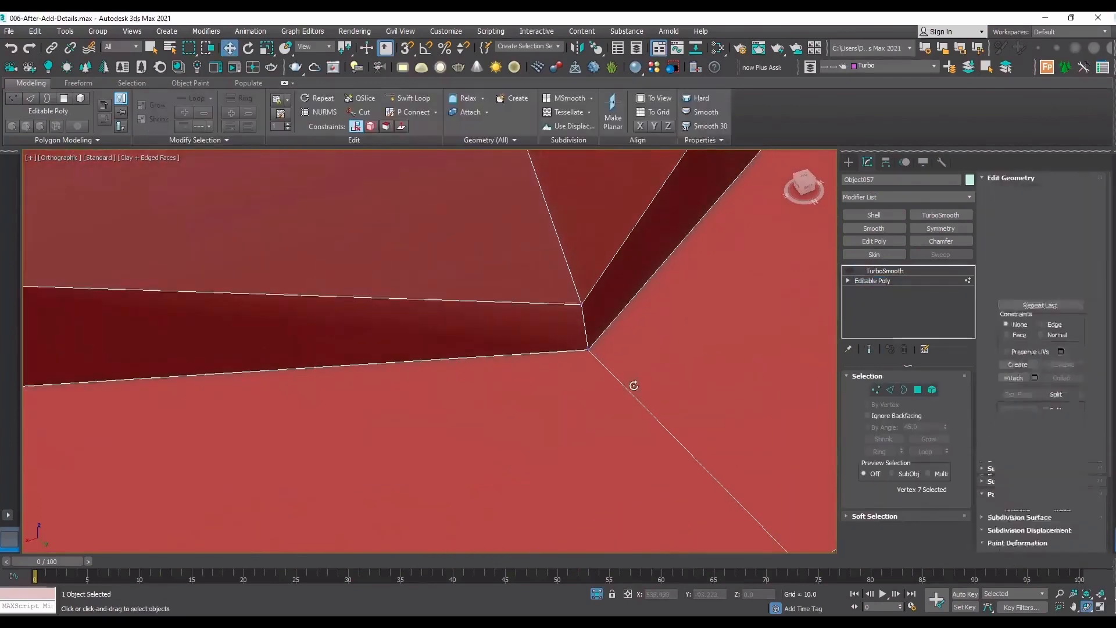
pyautogui.moveTo(631, 384); pyautogui.dragTo(524, 331)
pyautogui.click(1058, 206)
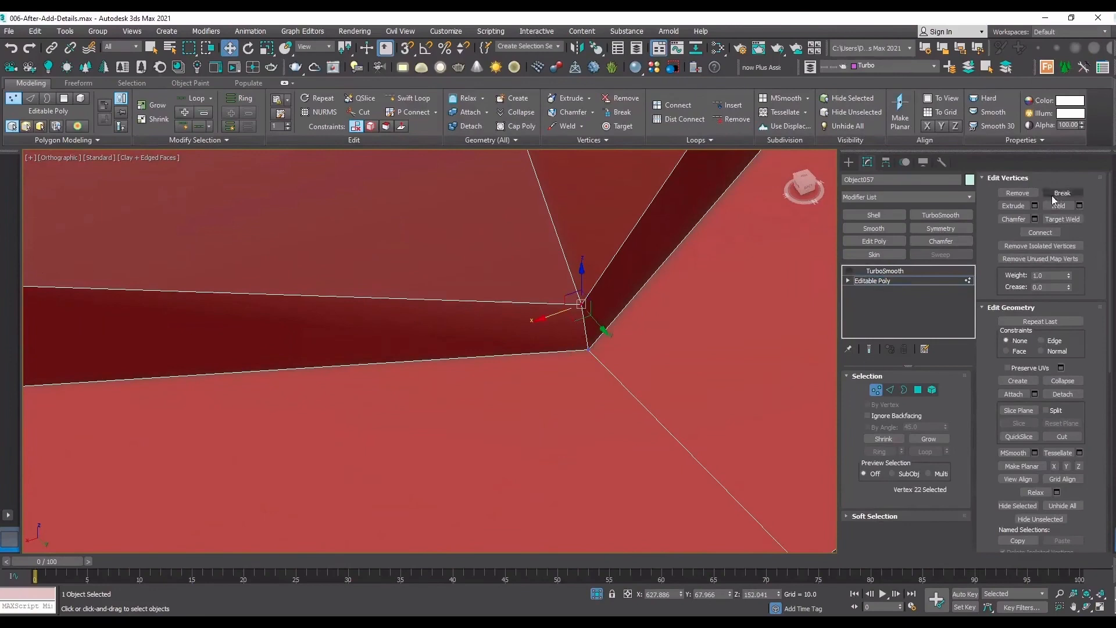
# Select the seam vertices at the two neighbouring base corners and weld them.
pyautogui.press('F3')
pyautogui.press('F3')
pyautogui.moveTo(682, 249); pyautogui.dragTo(635, 216)
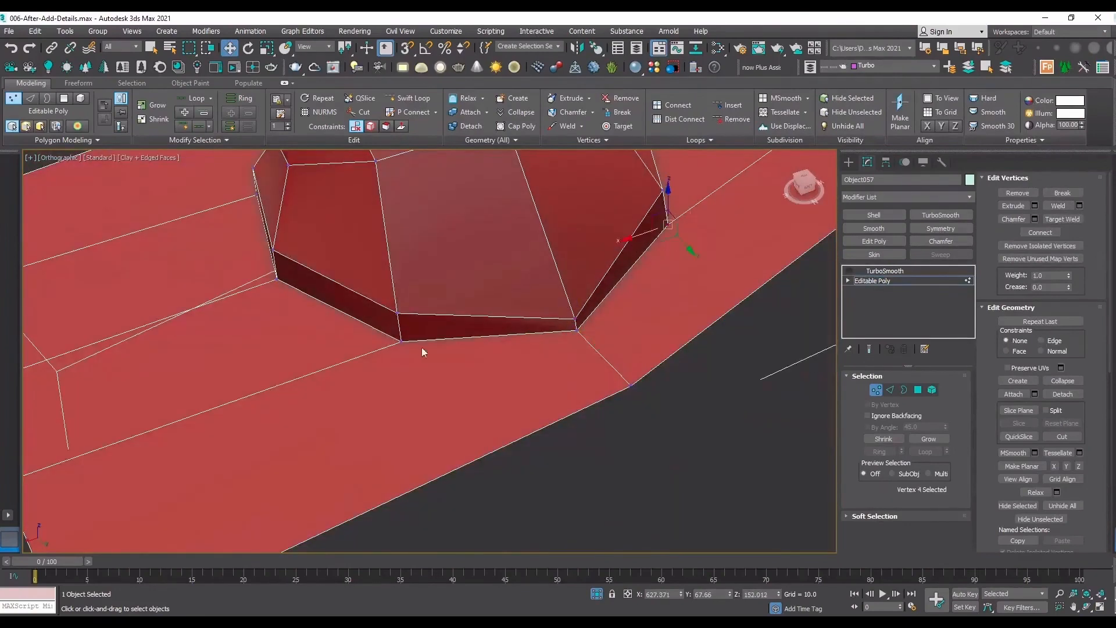
pyautogui.moveTo(346, 331); pyautogui.dragTo(347, 330)
pyautogui.click(1056, 205)
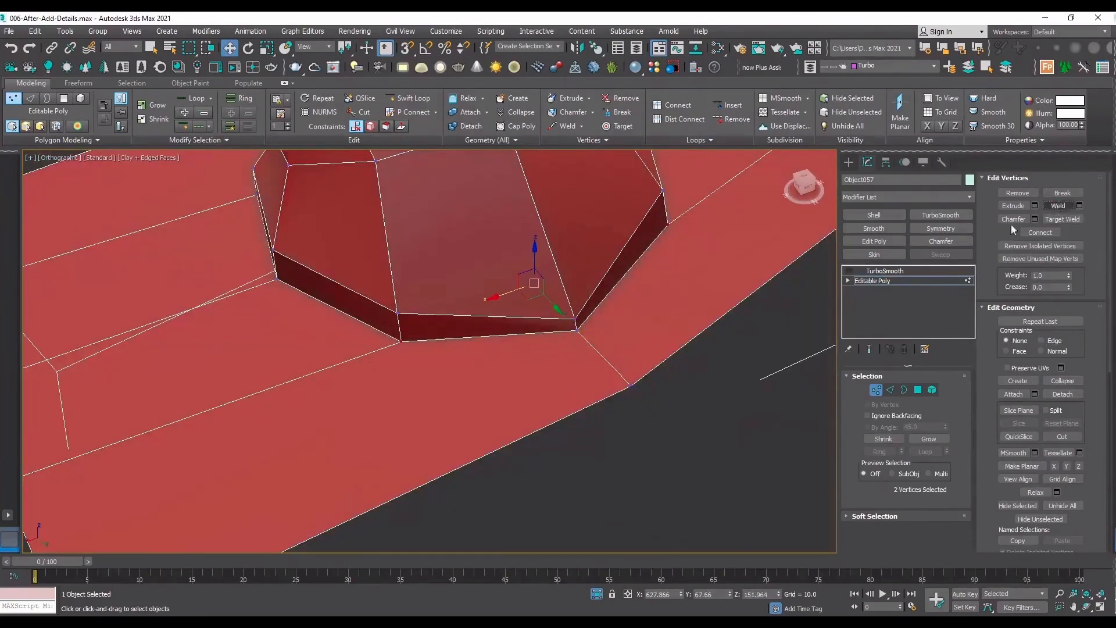
# Re-enable TurboSmooth and examine the smoothed patch and connector from all sides.
pyautogui.click(907, 270)
pyautogui.click(848, 271)
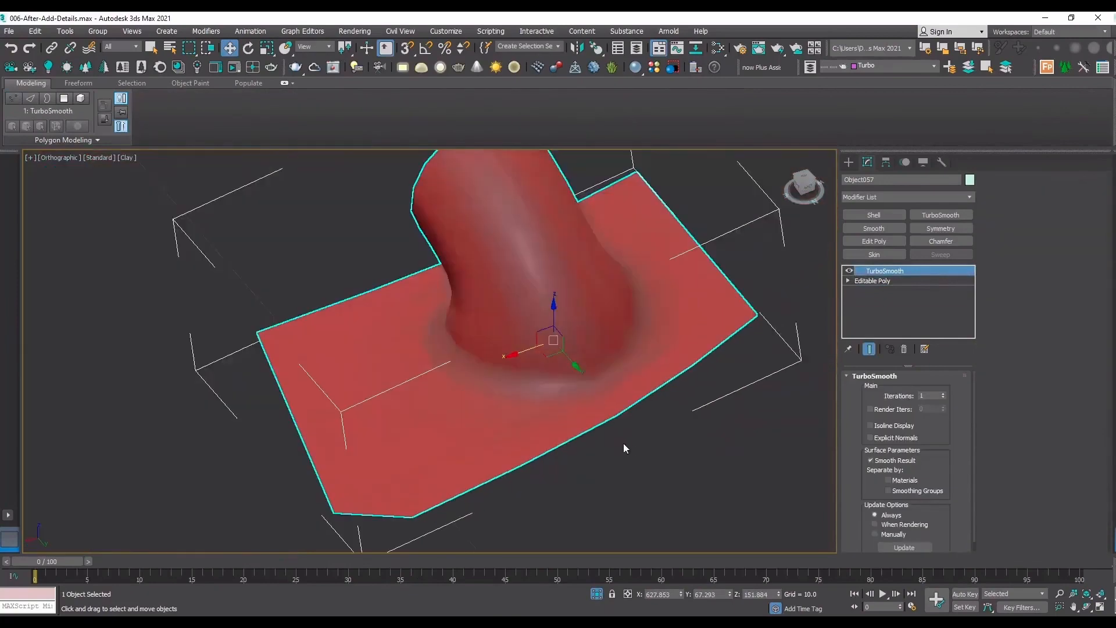
pyautogui.click(1086, 607)
pyautogui.moveTo(448, 311); pyautogui.dragTo(668, 333)
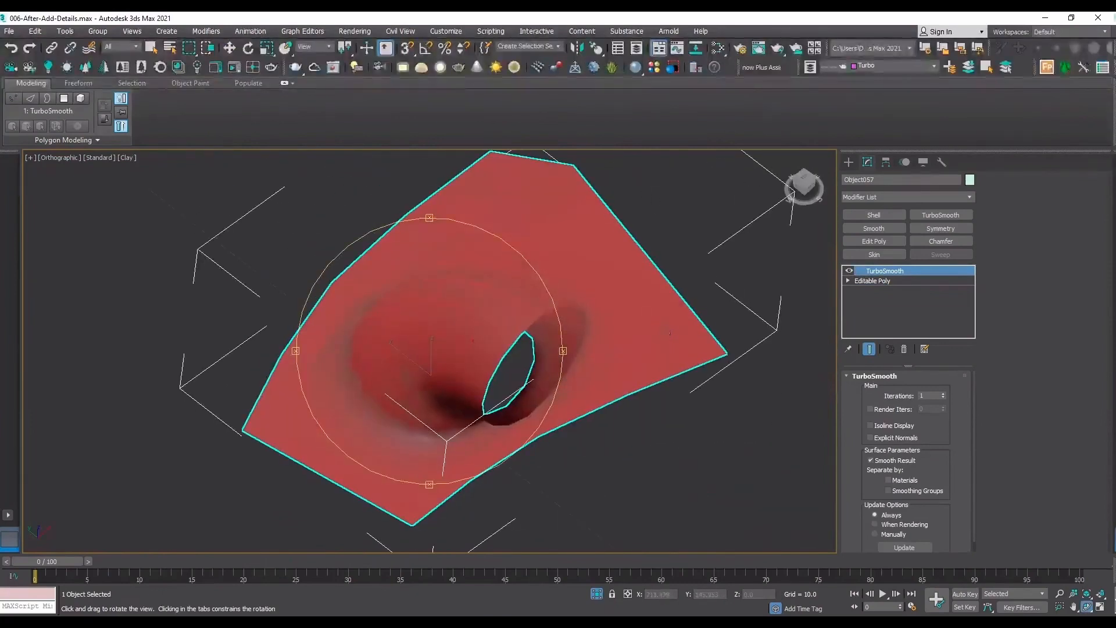
# Turn off TurboSmooth on the detached patch and move the patch closer to the arch, with edged faces shown.
pyautogui.click(848, 271)
pyautogui.scroll(-10, 535, 309)
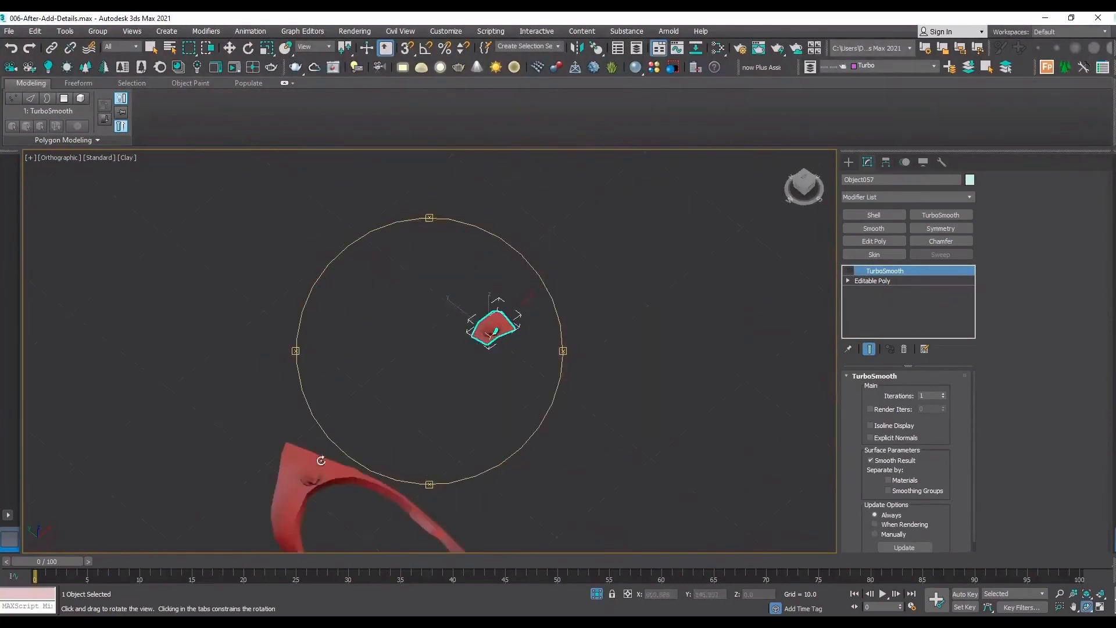
pyautogui.scroll(3, 320, 461)
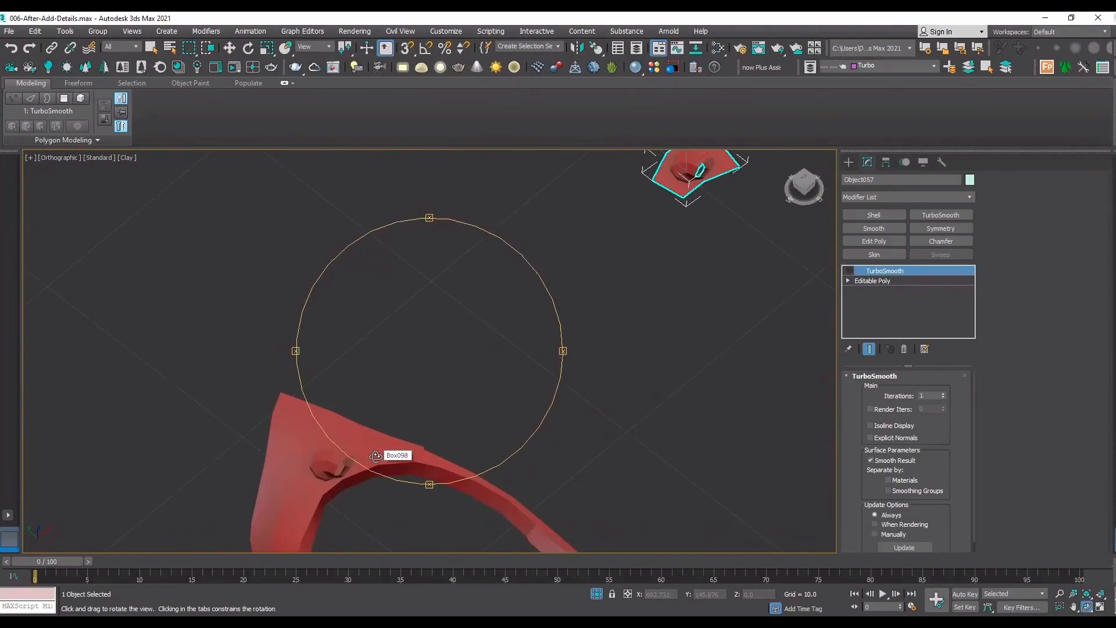
pyautogui.press('w')
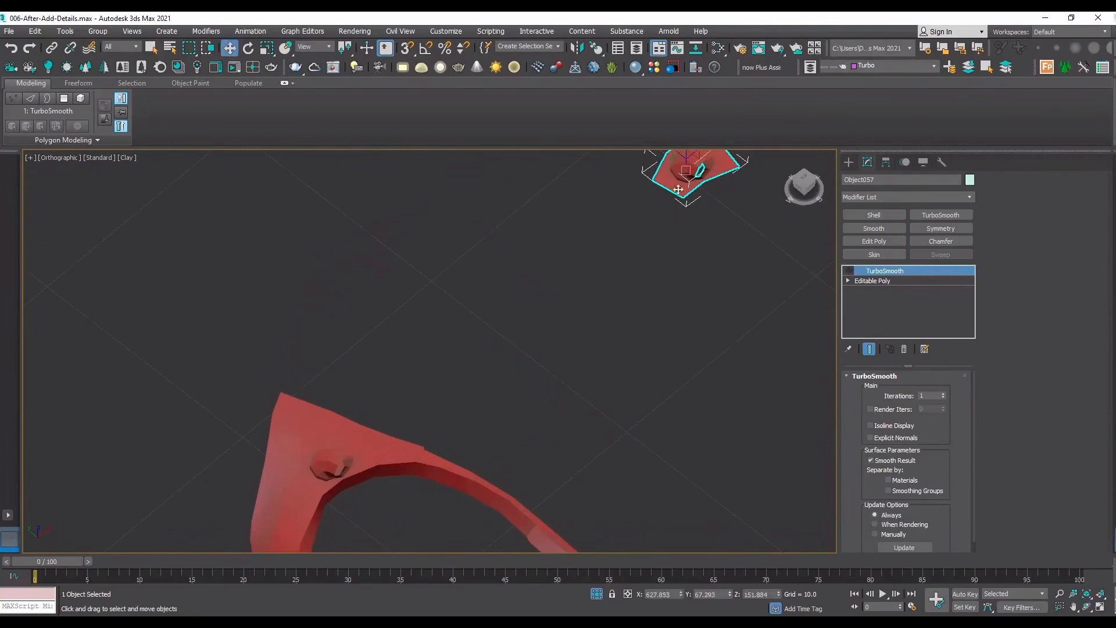
pyautogui.moveTo(695, 215); pyautogui.dragTo(666, 295, button='middle')
pyautogui.moveTo(691, 229); pyautogui.dragTo(427, 446)
pyautogui.moveTo(427, 446); pyautogui.dragTo(506, 258, button='middle')
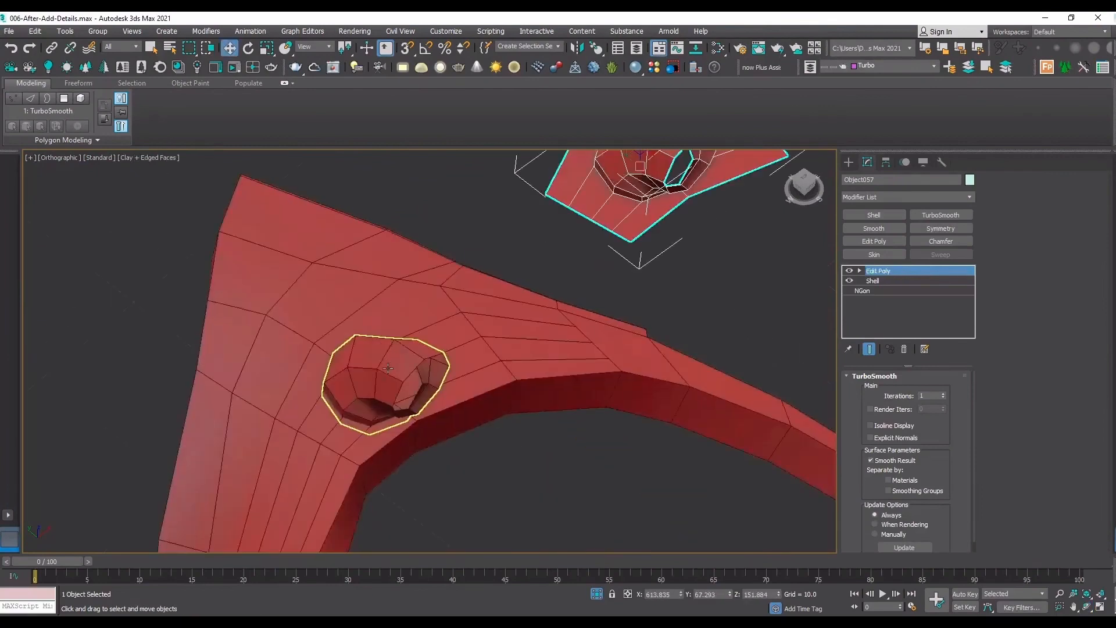
# Move the original connector clear of the arch and, with snapping enabled, shift the patch farther from the arch.
pyautogui.scroll(-3, 372, 369)
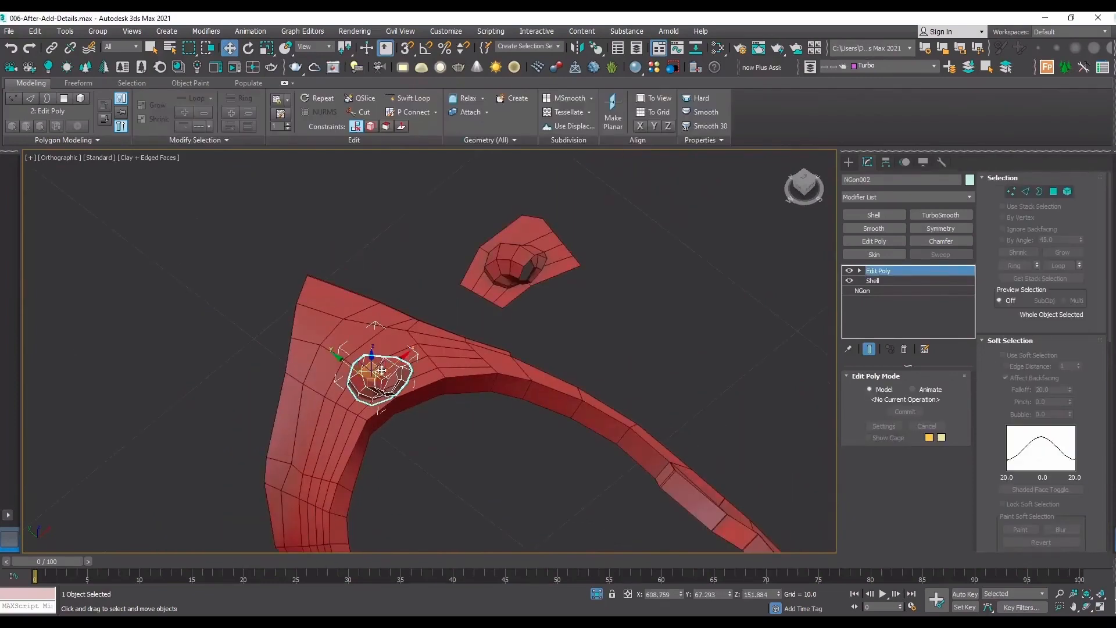
pyautogui.moveTo(381, 370); pyautogui.dragTo(28, 215)
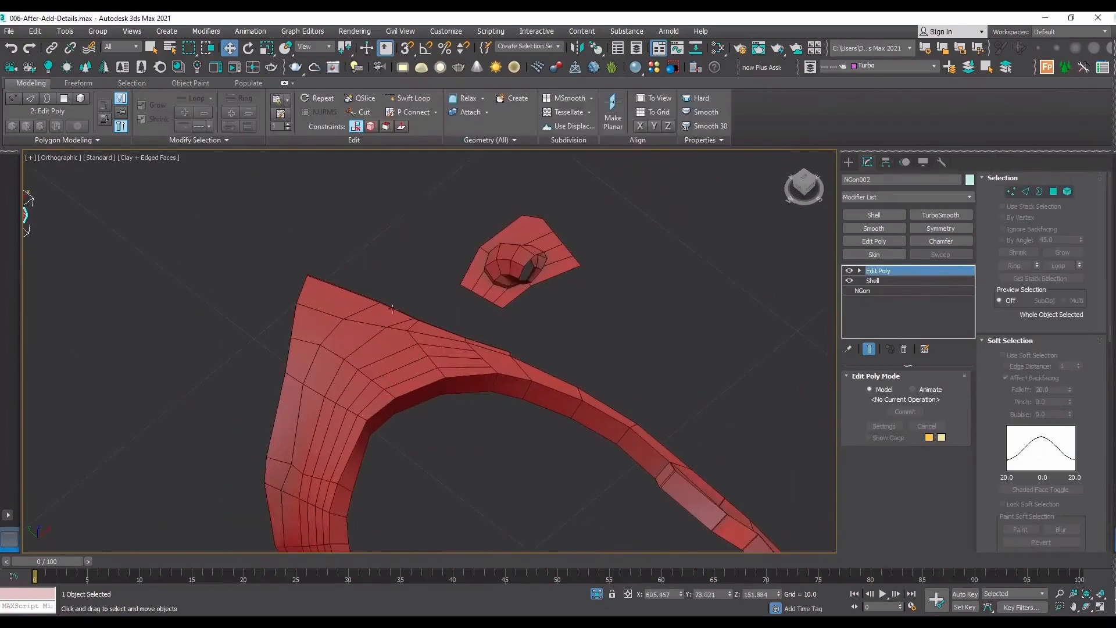
pyautogui.click(536, 295)
pyautogui.scroll(3, 478, 278)
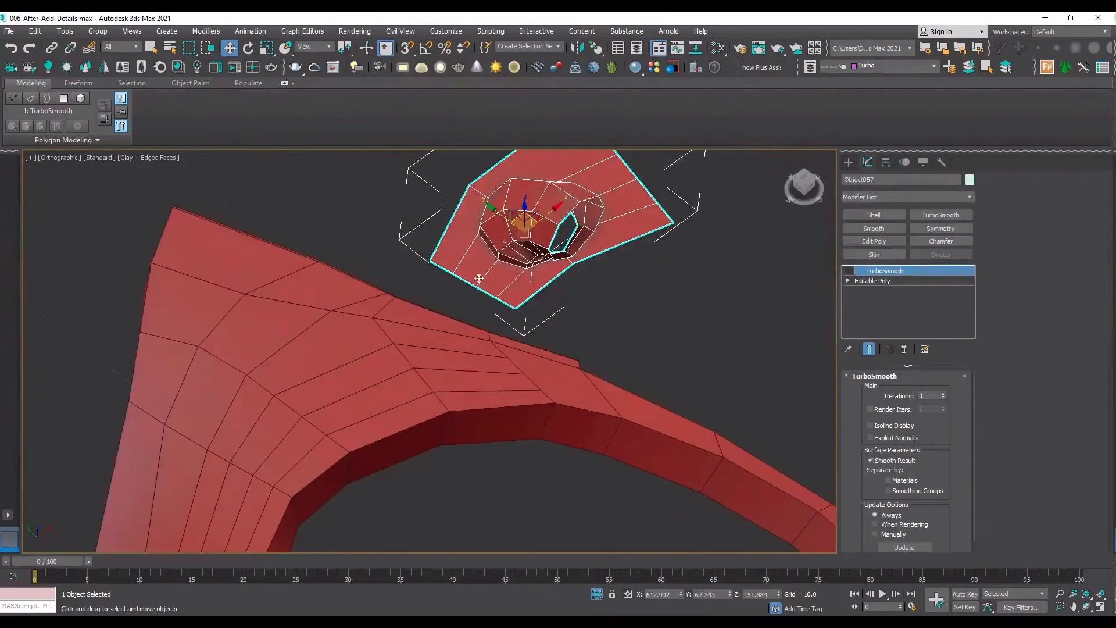
pyautogui.moveTo(616, 139); pyautogui.dragTo(592, 186, button='middle')
pyautogui.press('s')
pyautogui.moveTo(570, 181); pyautogui.dragTo(733, 145)
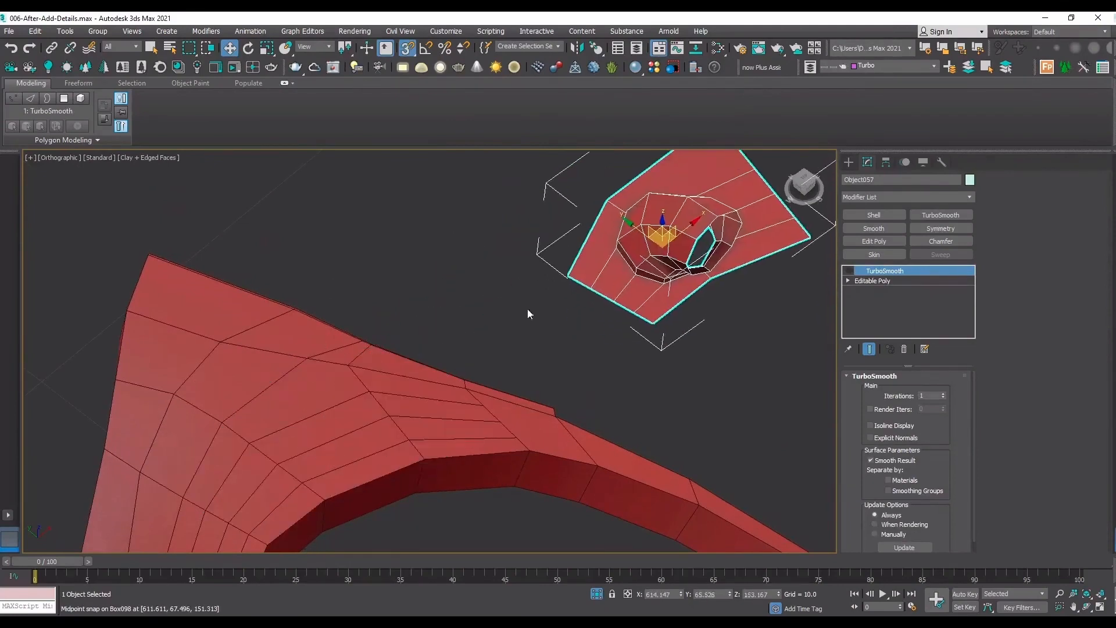
# Add an Edit Poly modifier to the arch and delete the front polygons in the area that the connector patch will fill.
pyautogui.click(379, 404)
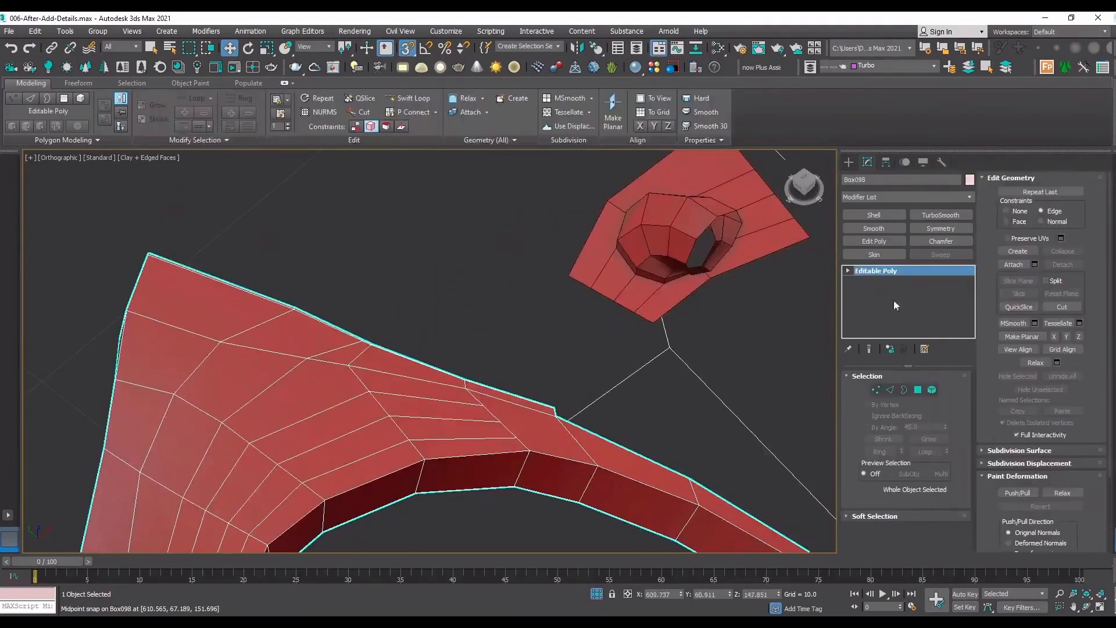
pyautogui.click(874, 241)
pyautogui.press('4')
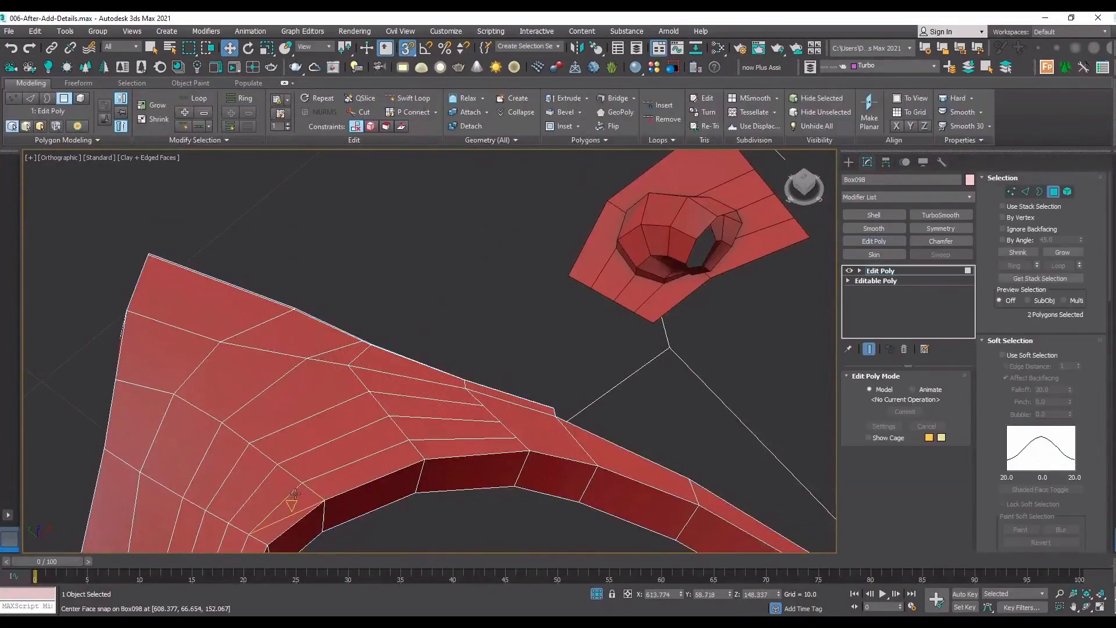
pyautogui.click(295, 494)
pyautogui.keyDown('ctrl'); pyautogui.click(319, 482); pyautogui.keyUp('ctrl')
pyautogui.keyDown('ctrl'); pyautogui.click(307, 461); pyautogui.keyUp('ctrl')
pyautogui.keyDown('ctrl'); pyautogui.click(291, 437); pyautogui.keyUp('ctrl')
pyautogui.keyDown('ctrl'); pyautogui.click(270, 420); pyautogui.keyUp('ctrl')
pyautogui.keyDown('ctrl'); pyautogui.click(235, 449); pyautogui.keyUp('ctrl')
pyautogui.keyDown('ctrl'); pyautogui.click(244, 467); pyautogui.keyUp('ctrl')
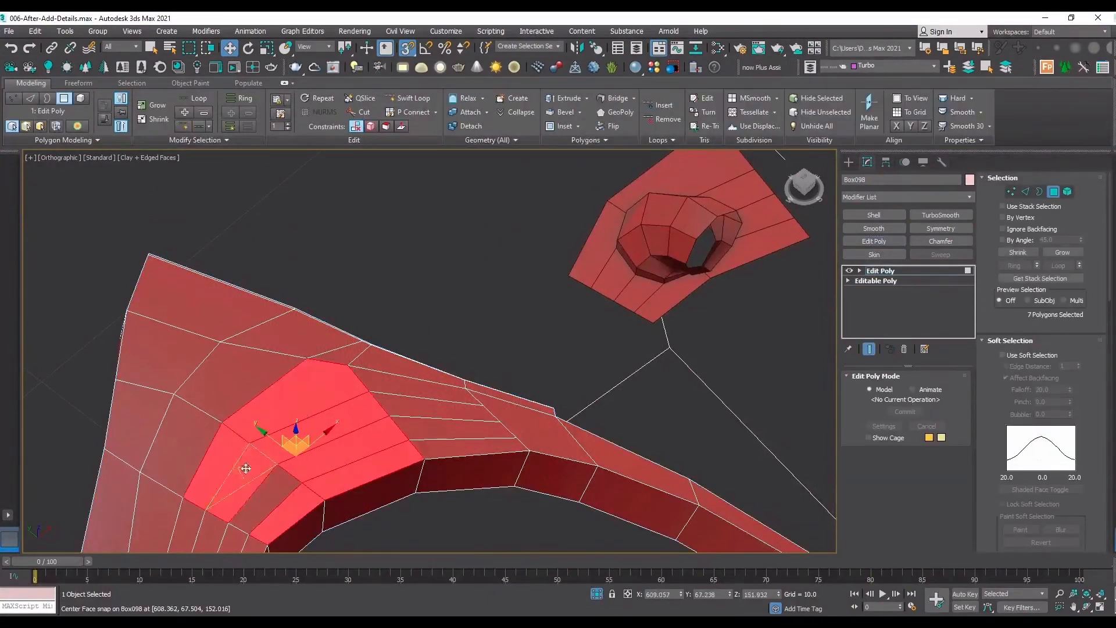
pyautogui.keyDown('ctrl'); pyautogui.click(271, 493); pyautogui.keyUp('ctrl')
pyautogui.press('Delete')
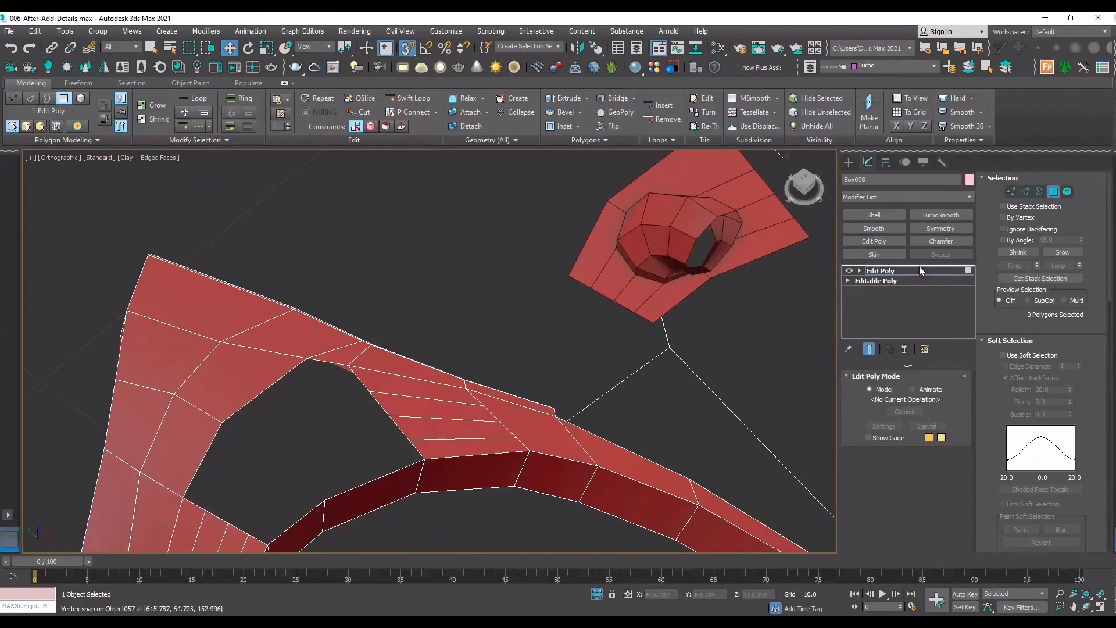
# Snap the connector patch by its corner vertex onto the matching corner of the hole in the arch.
pyautogui.click(623, 238)
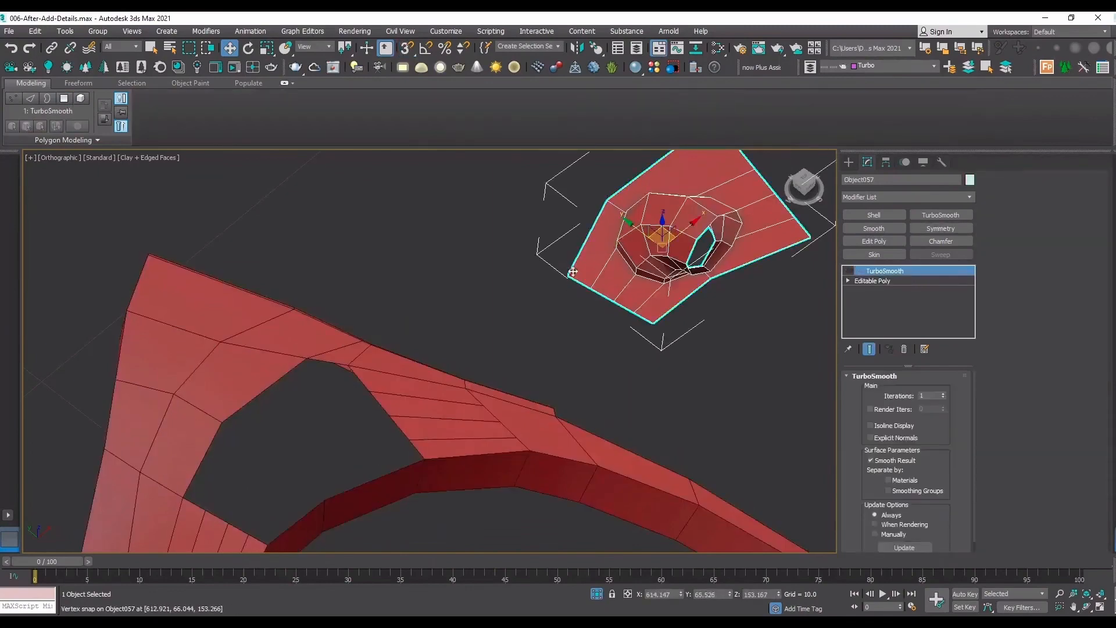
pyautogui.moveTo(573, 272); pyautogui.dragTo(202, 510)
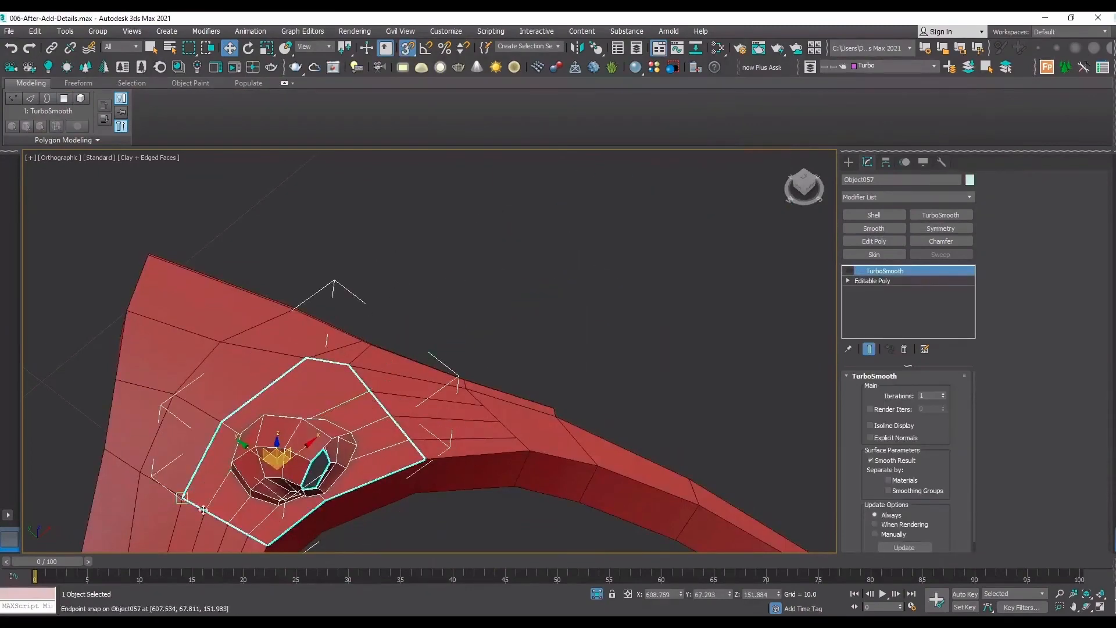
pyautogui.moveTo(325, 465); pyautogui.dragTo(404, 351, button='middle')
pyautogui.click(512, 433)
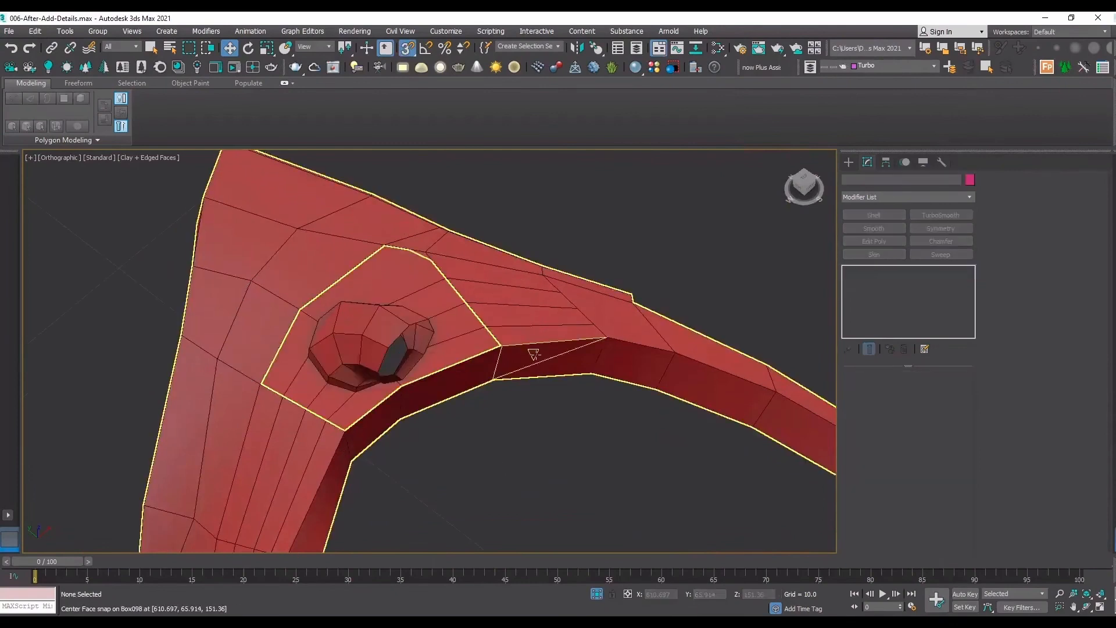
# Attach the connector patch to the arch object.
pyautogui.click(534, 354)
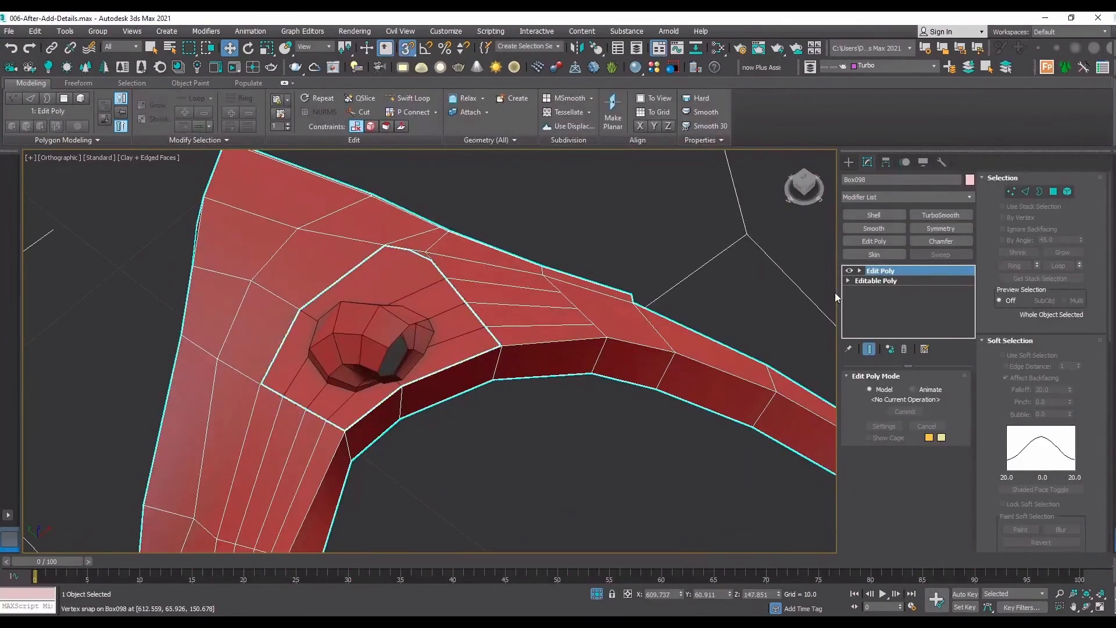
pyautogui.scroll(-5, 1011, 465)
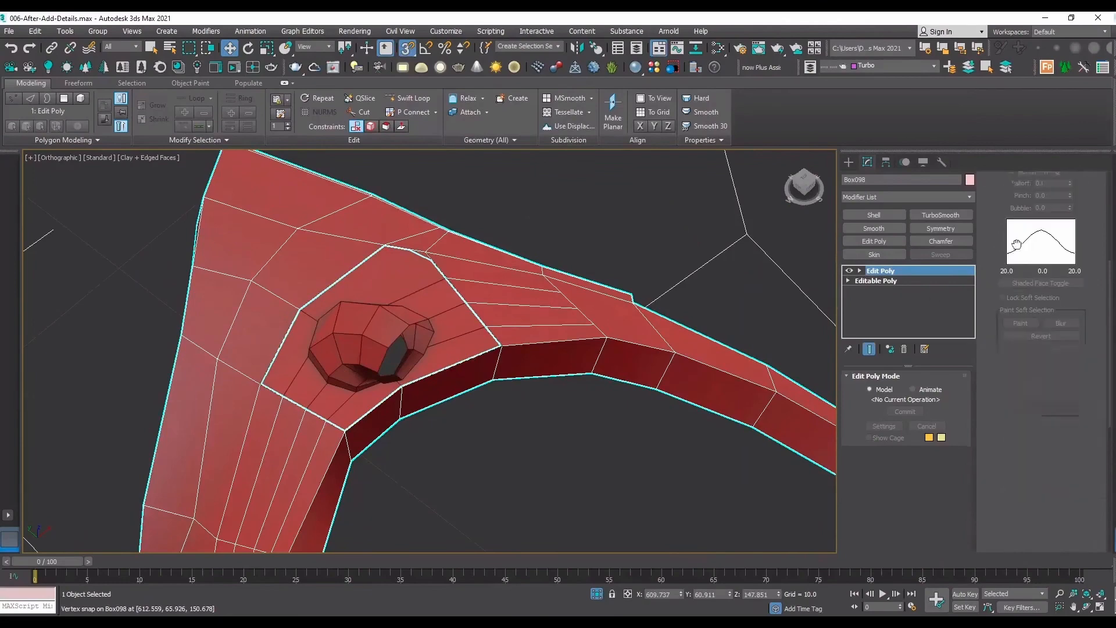
pyautogui.click(1017, 486)
pyautogui.click(407, 374)
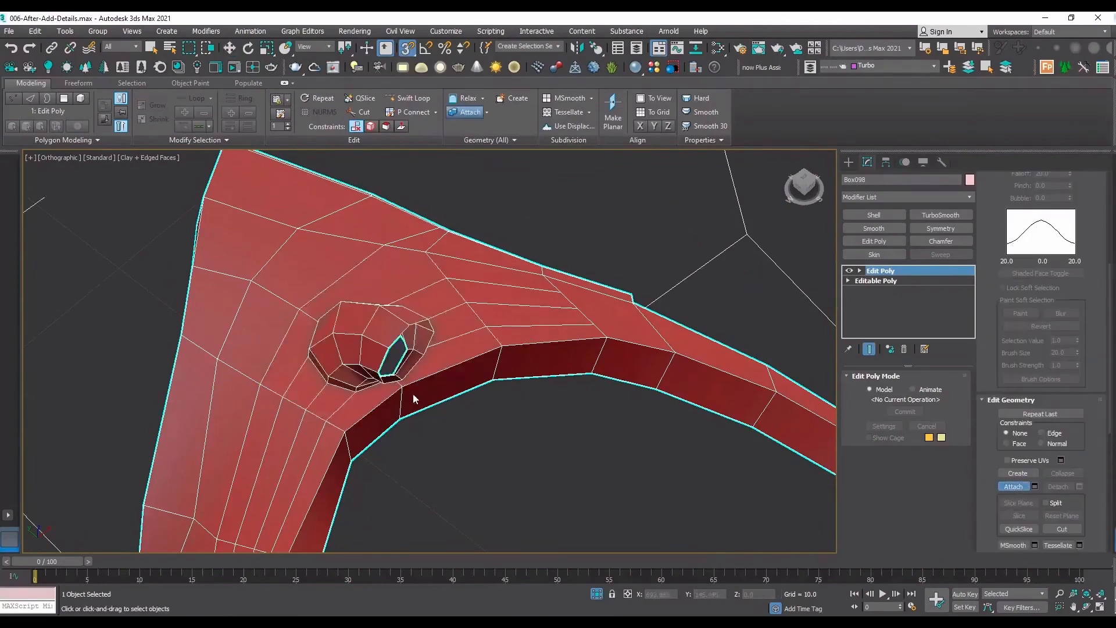
# Select the open borders around the patch seam, convert the selection to vertices and weld them.
pyautogui.scroll(2, 431, 374)
pyautogui.press('1')
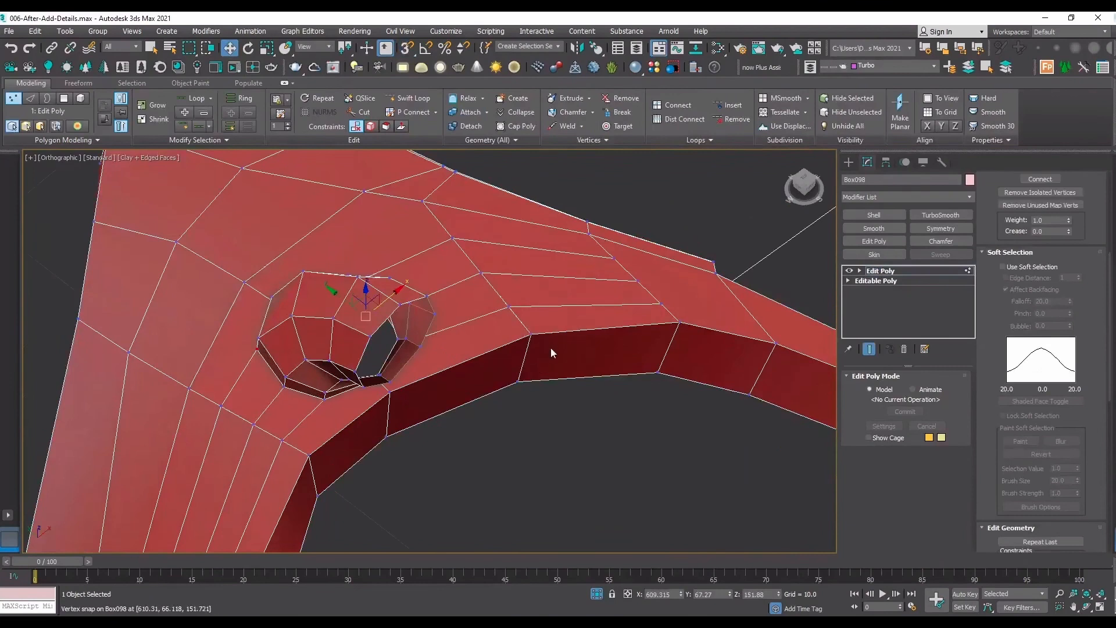
pyautogui.moveTo(459, 217); pyautogui.dragTo(458, 211)
pyautogui.press('3')
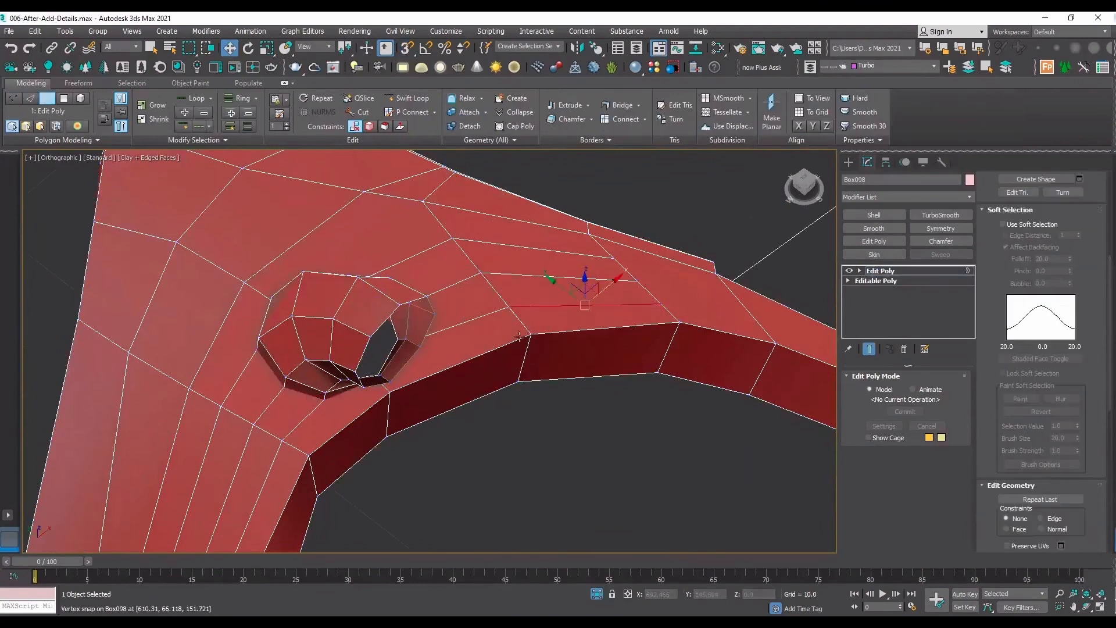
pyautogui.click(515, 323)
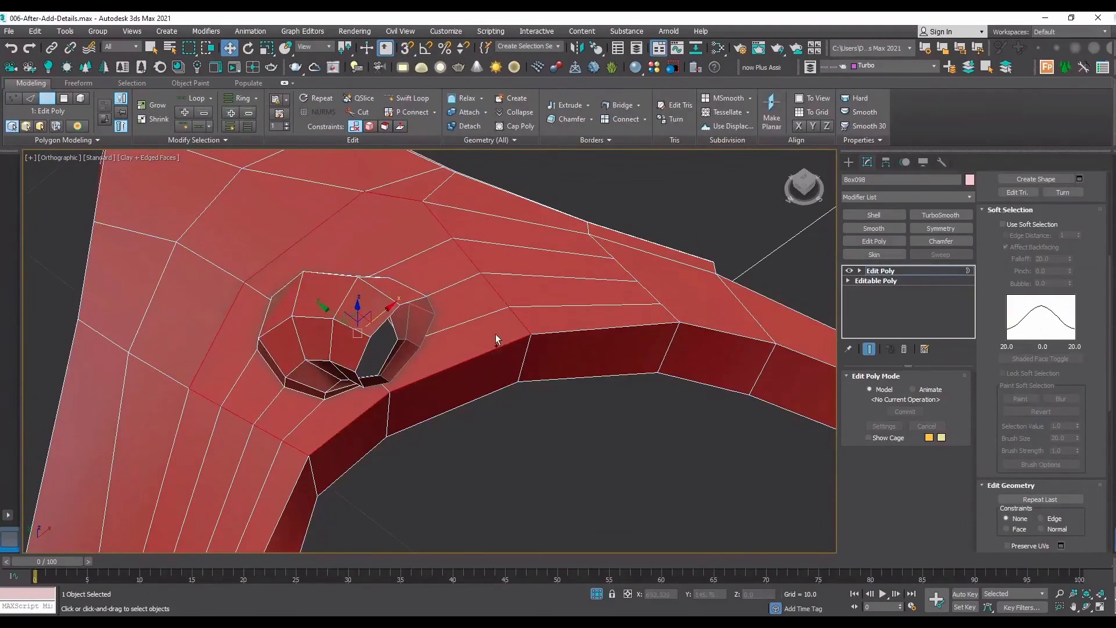
pyautogui.click(489, 365)
pyautogui.scroll(5, 996, 228)
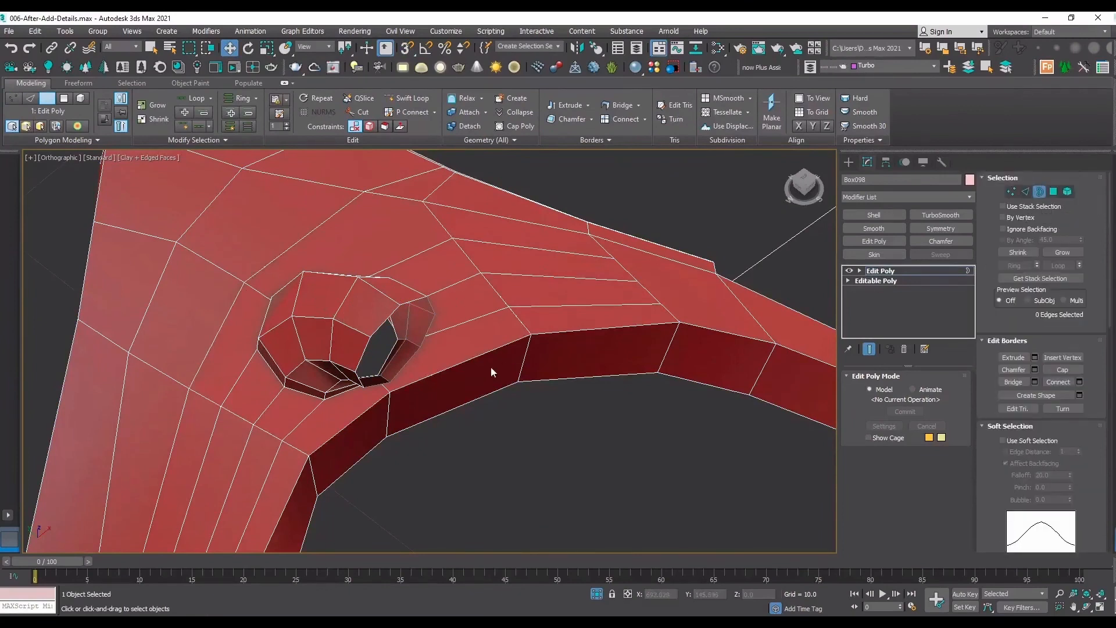
pyautogui.click(475, 356)
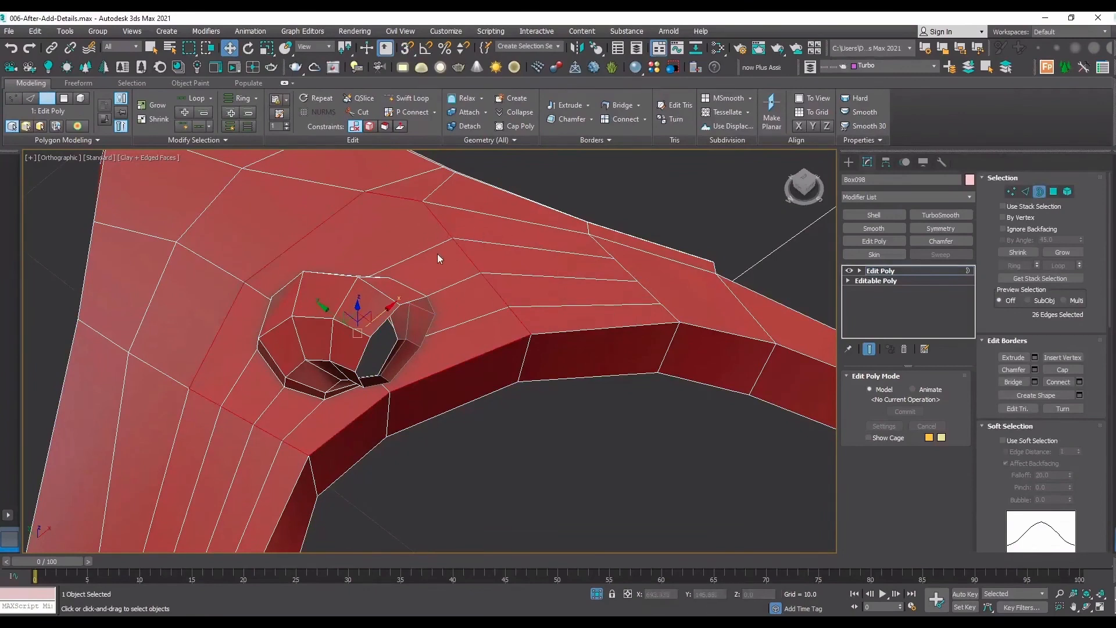
pyautogui.click(1011, 193)
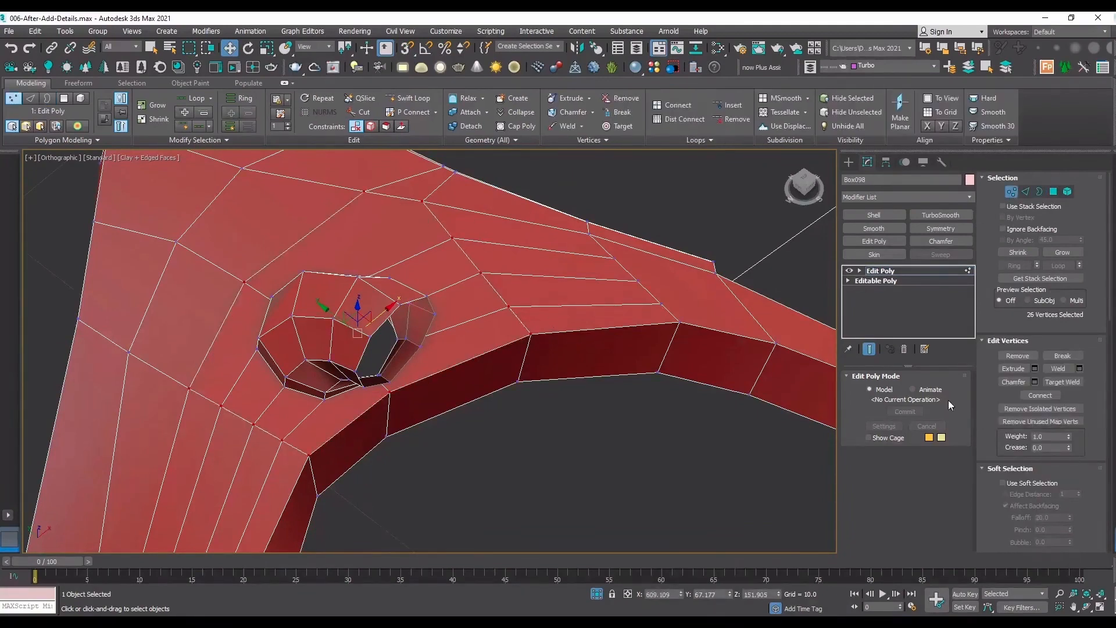
pyautogui.click(1062, 369)
pyautogui.click(927, 272)
pyautogui.click(773, 412)
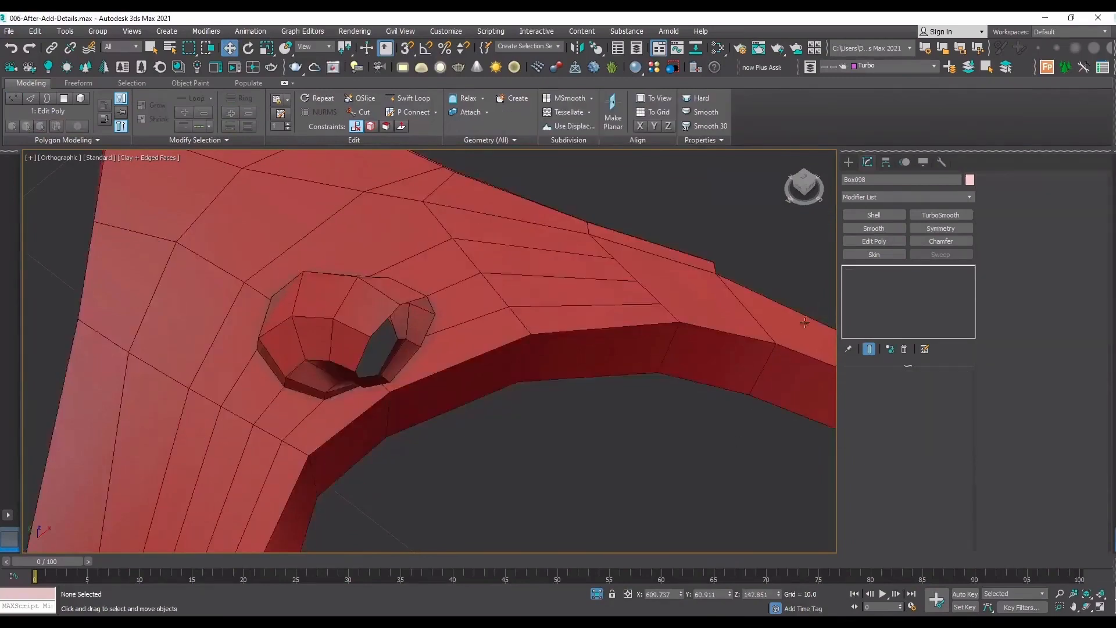
# Apply TurboSmooth to the arch and hide the edges to check the smoothed joint.
pyautogui.click(815, 331)
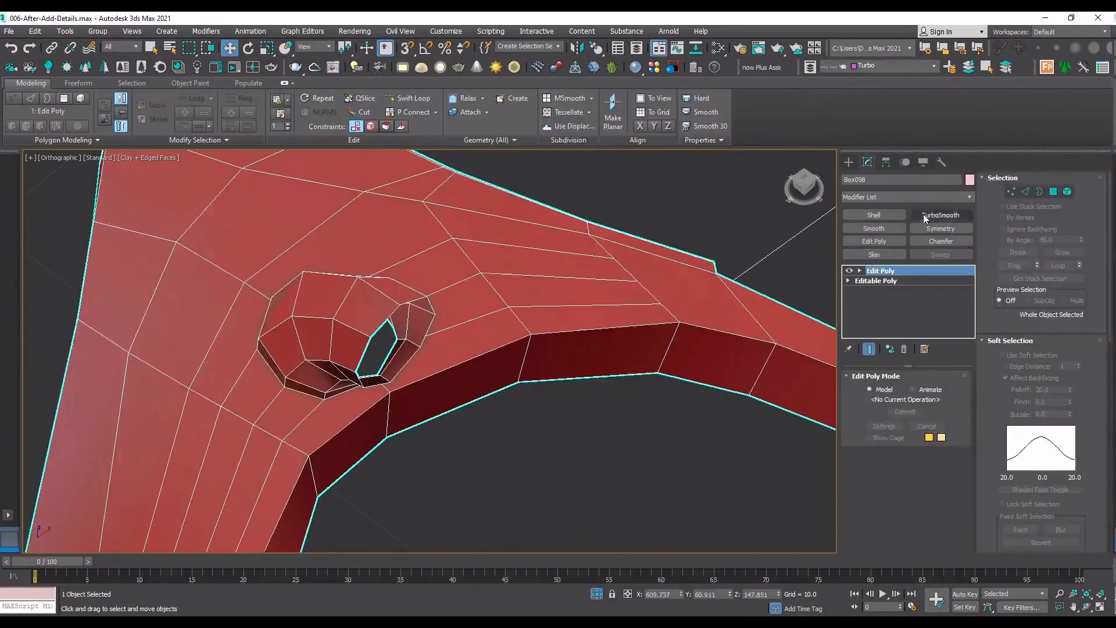
pyautogui.click(939, 216)
pyautogui.press('F4')
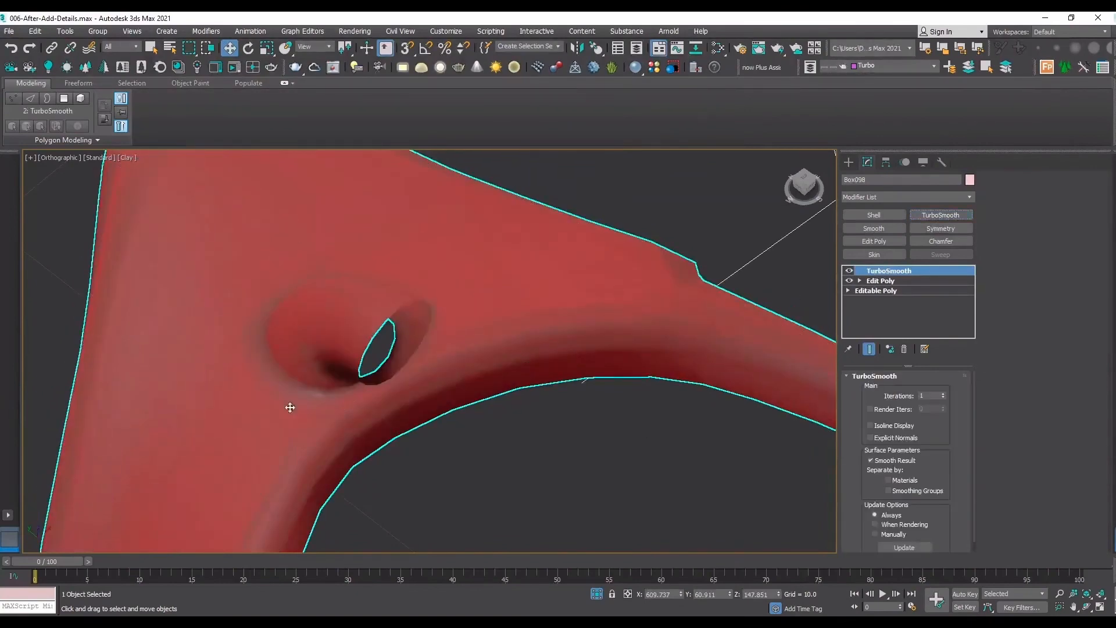
# With TurboSmooth off and edges shown, cap the open border at the connector's outer end.
pyautogui.click(848, 270)
pyautogui.press('F4')
pyautogui.scroll(5, 427, 323)
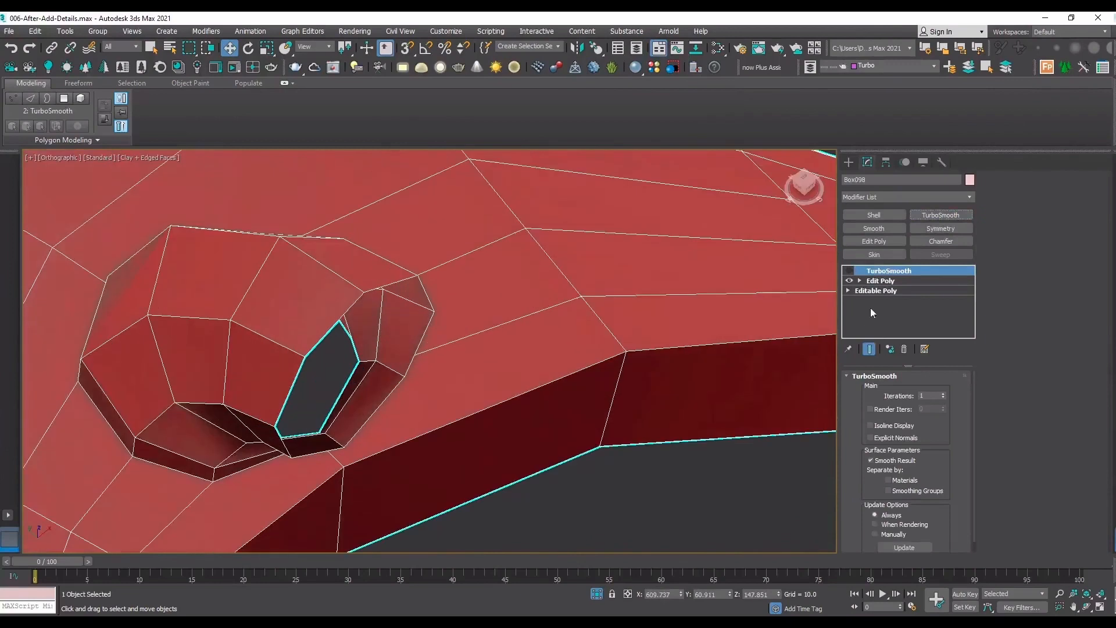
pyautogui.click(888, 283)
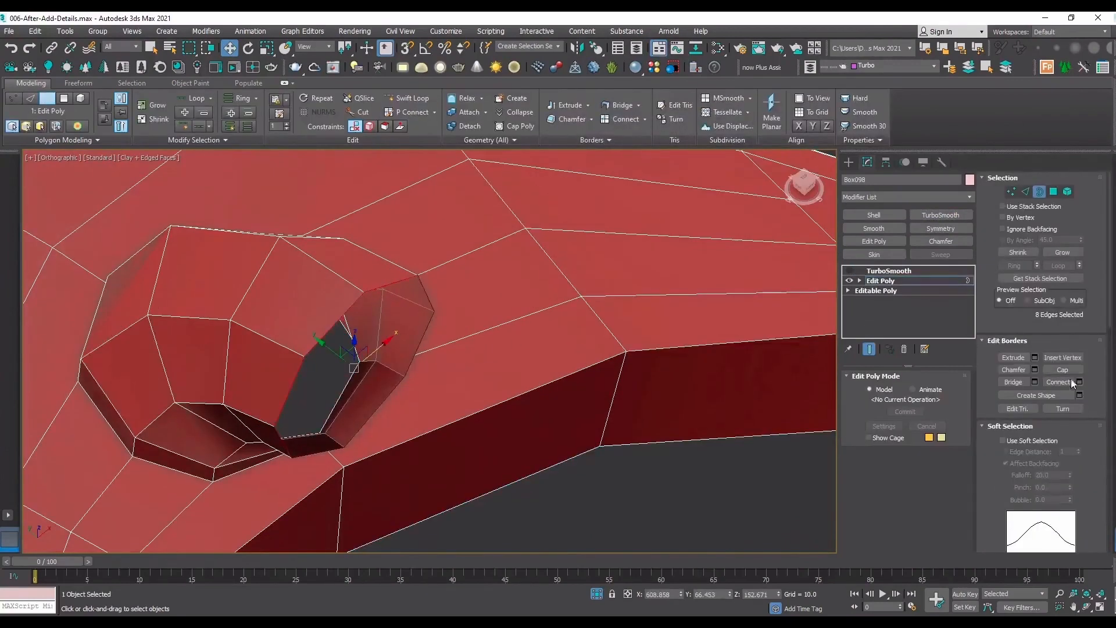
pyautogui.click(1062, 370)
# Inset the connector's cap polygon by about 0.099, and inset it again by a smaller amount.
pyautogui.click(1054, 191)
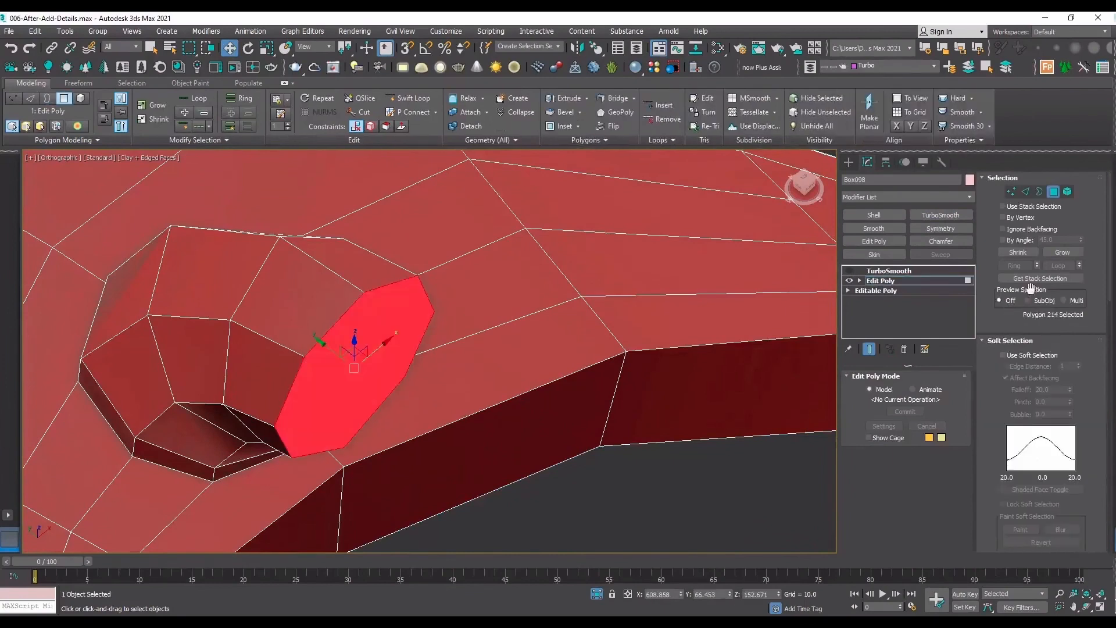
pyautogui.scroll(-4, 1046, 442)
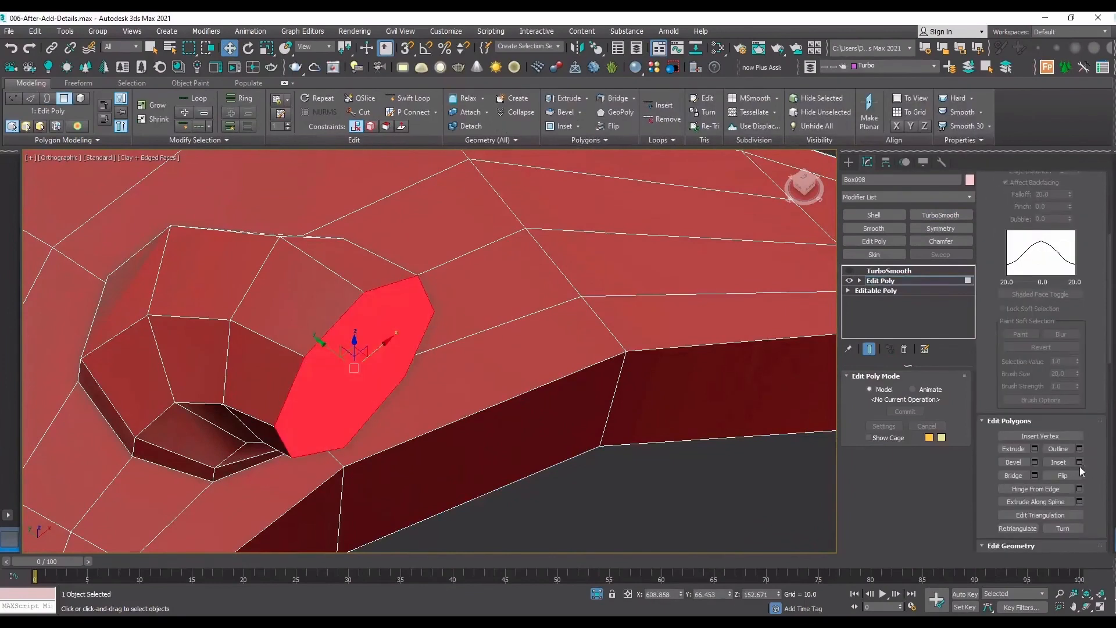
pyautogui.click(1079, 462)
pyautogui.moveTo(439, 374); pyautogui.dragTo(440, 352)
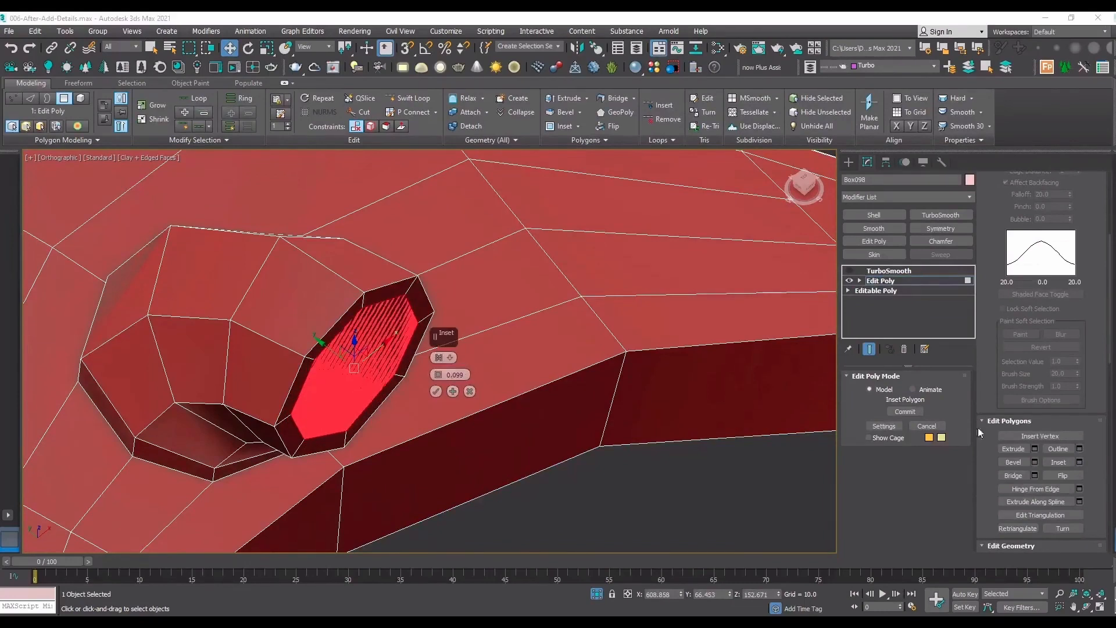
pyautogui.moveTo(442, 381); pyautogui.dragTo(440, 380)
pyautogui.click(436, 392)
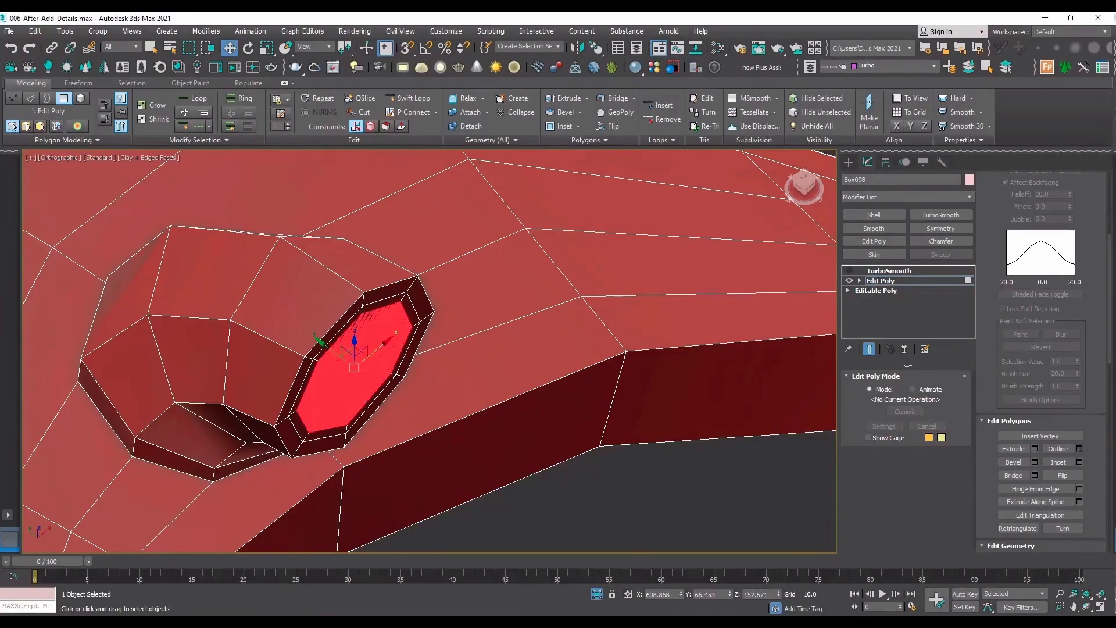
# Extrude the inner cap polygon outward by 0.187.
pyautogui.click(1035, 448)
pyautogui.moveTo(440, 376); pyautogui.dragTo(434, 335)
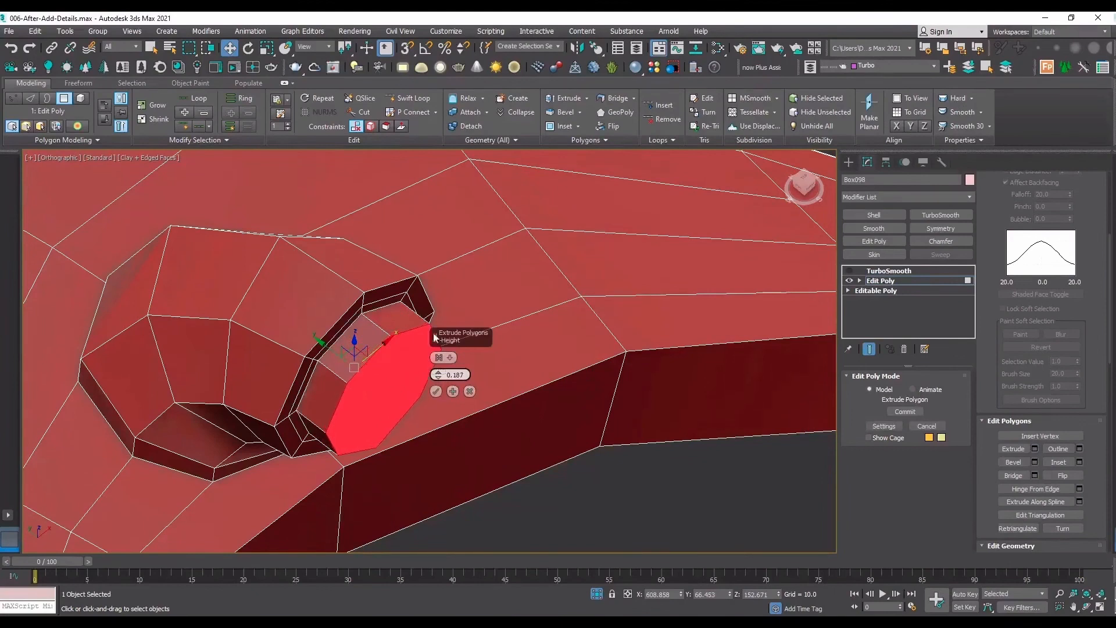
pyautogui.click(436, 391)
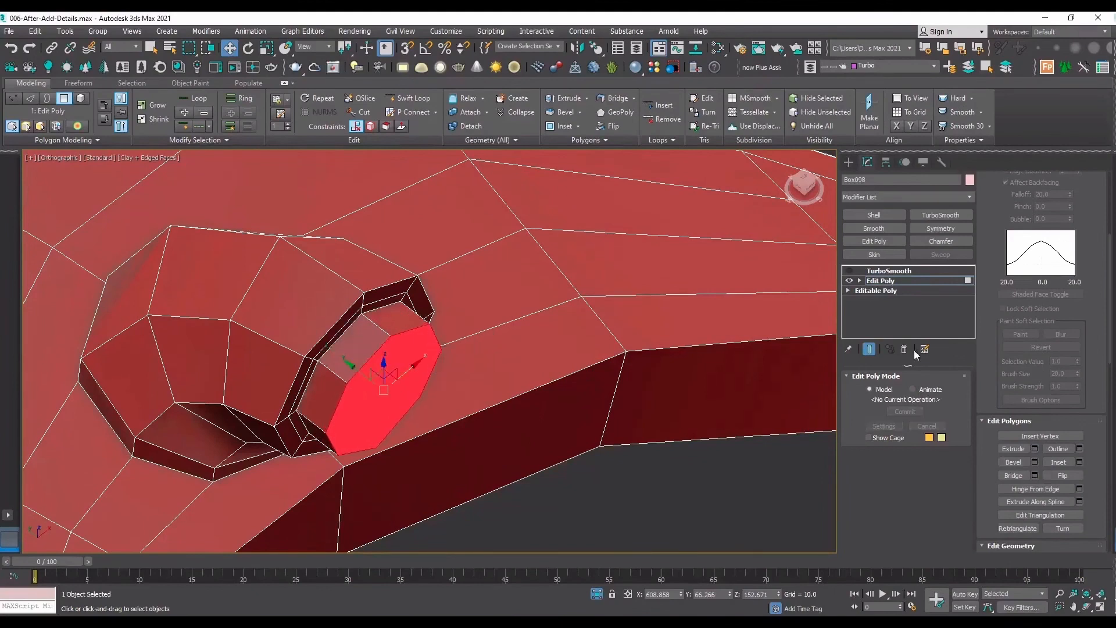
# Extrude the connector's inner cap polygon outward by about 0.14, and inset its end face by 0.068.
pyautogui.click(1034, 449)
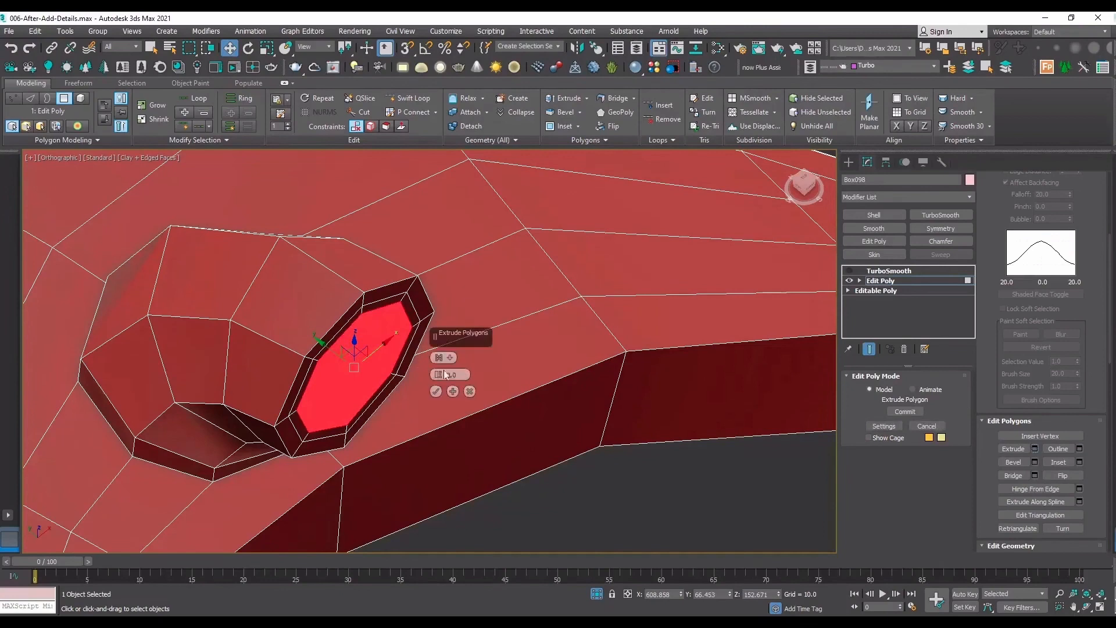
pyautogui.moveTo(446, 375); pyautogui.dragTo(439, 344)
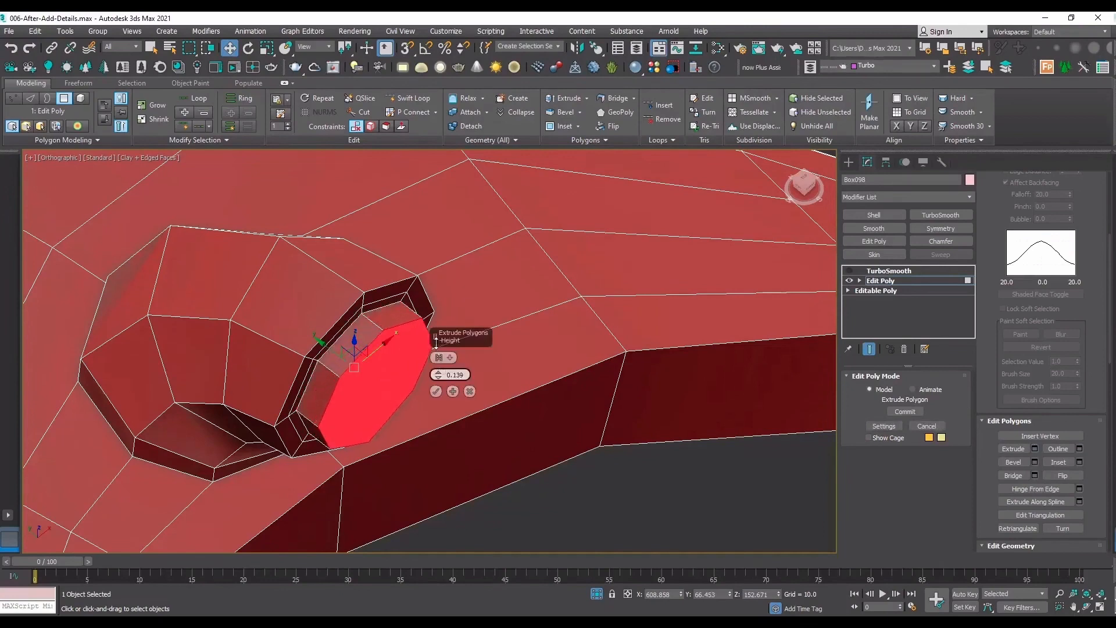
pyautogui.click(436, 391)
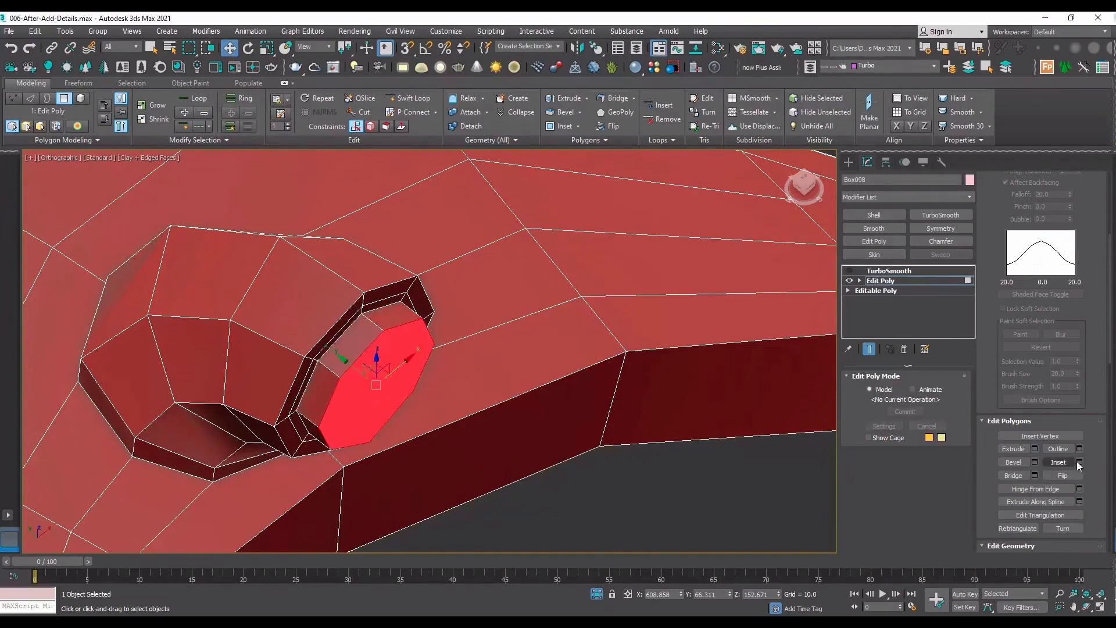
pyautogui.click(1079, 462)
pyautogui.moveTo(439, 375); pyautogui.dragTo(440, 371)
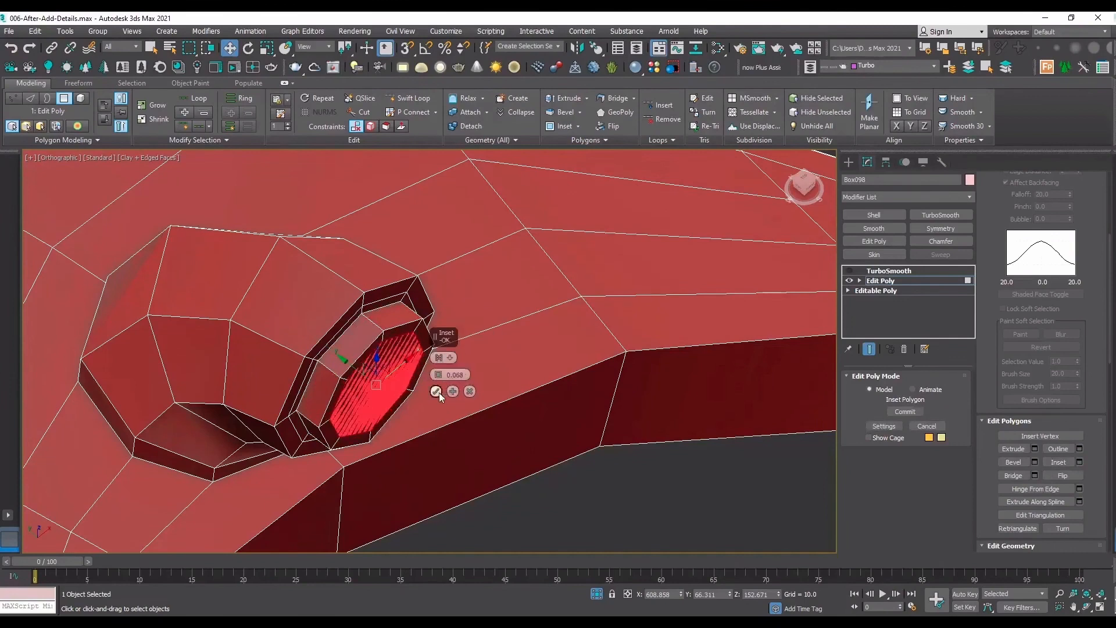
pyautogui.click(436, 391)
# Extrude the inset cap polygon inward by -0.136, and inset the recessed face by 0.068.
pyautogui.click(1035, 448)
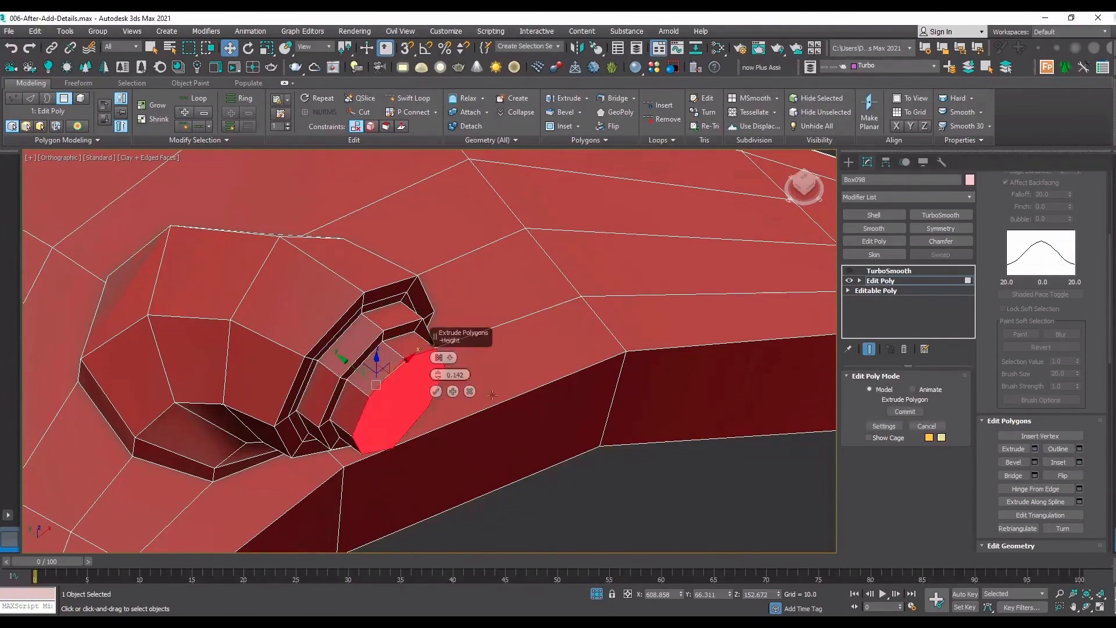
pyautogui.moveTo(438, 375); pyautogui.dragTo(436, 434)
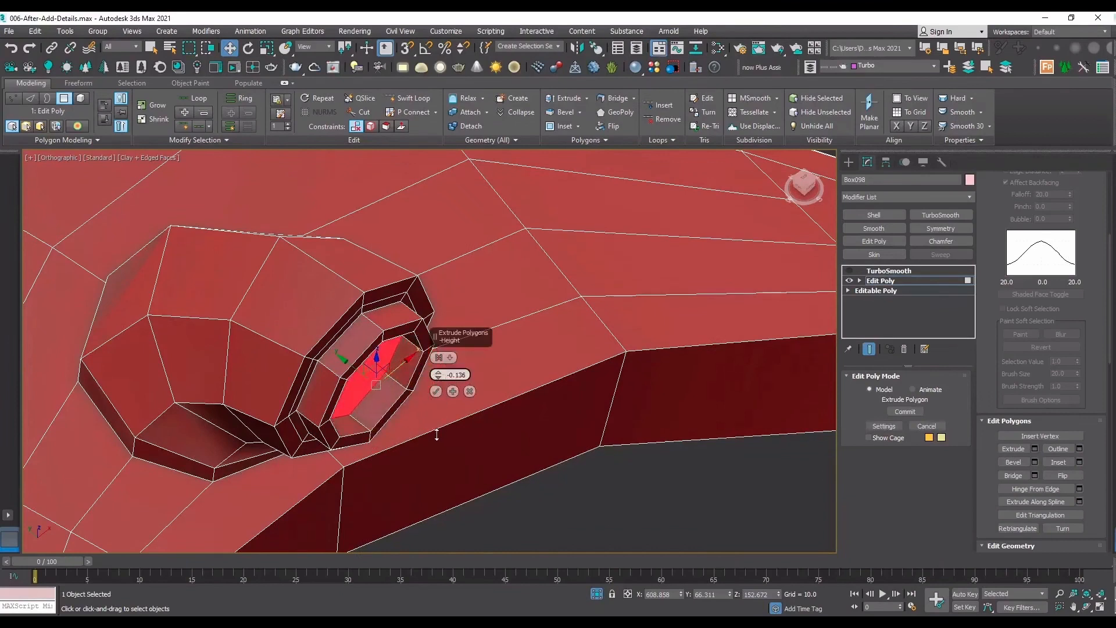
pyautogui.click(436, 392)
pyautogui.click(1081, 463)
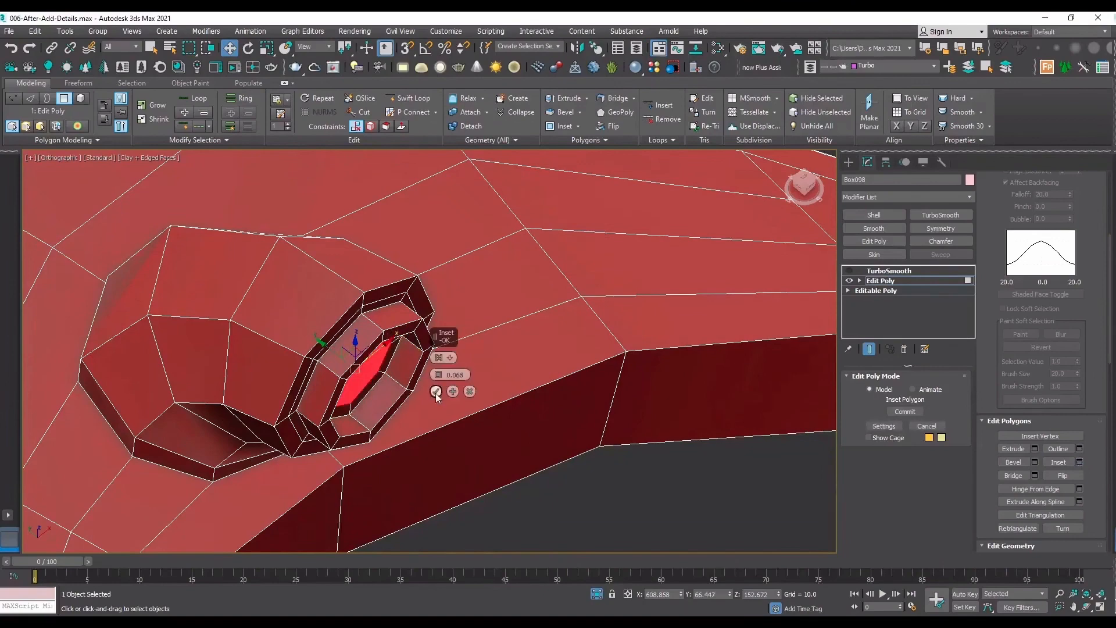
pyautogui.click(436, 392)
# Leave polygon editing, turn TurboSmooth on and hide the edges to check the detailed connector end.
pyautogui.scroll(-5, 401, 337)
pyautogui.click(1088, 611)
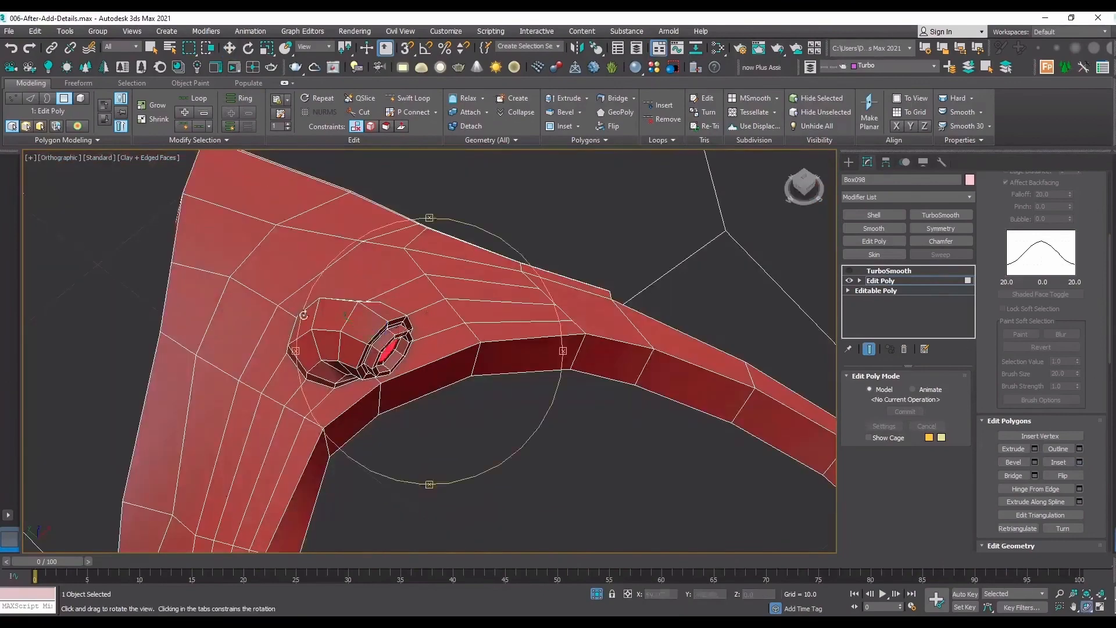
pyautogui.moveTo(303, 314); pyautogui.dragTo(430, 360)
pyautogui.click(905, 282)
pyautogui.scroll(4, 330, 335)
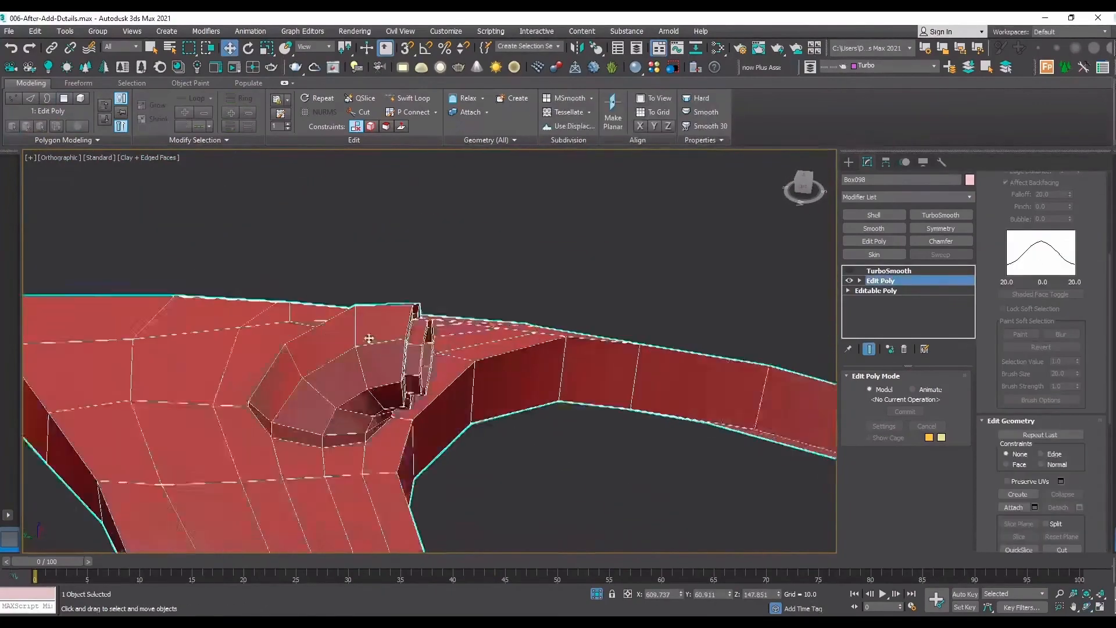
pyautogui.click(890, 271)
pyautogui.click(849, 270)
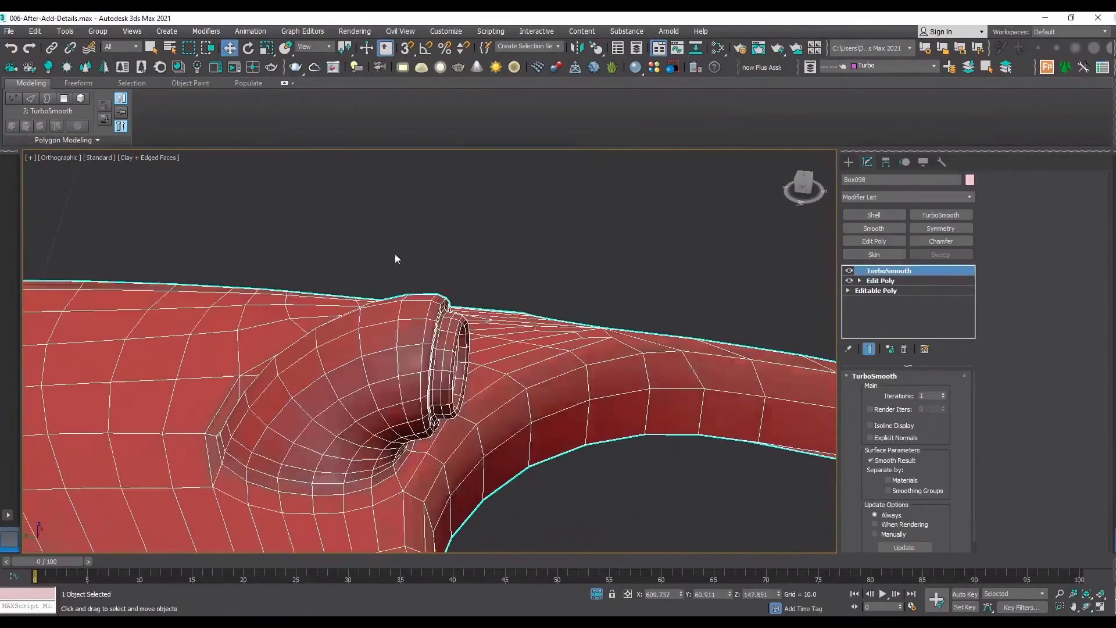
pyautogui.press('F4')
# Examine the smoothed connector from the front and set the TurboSmooth iterations to 2.
pyautogui.scroll(-2, 675, 443)
pyautogui.click(1088, 609)
pyautogui.scroll(-2, 419, 356)
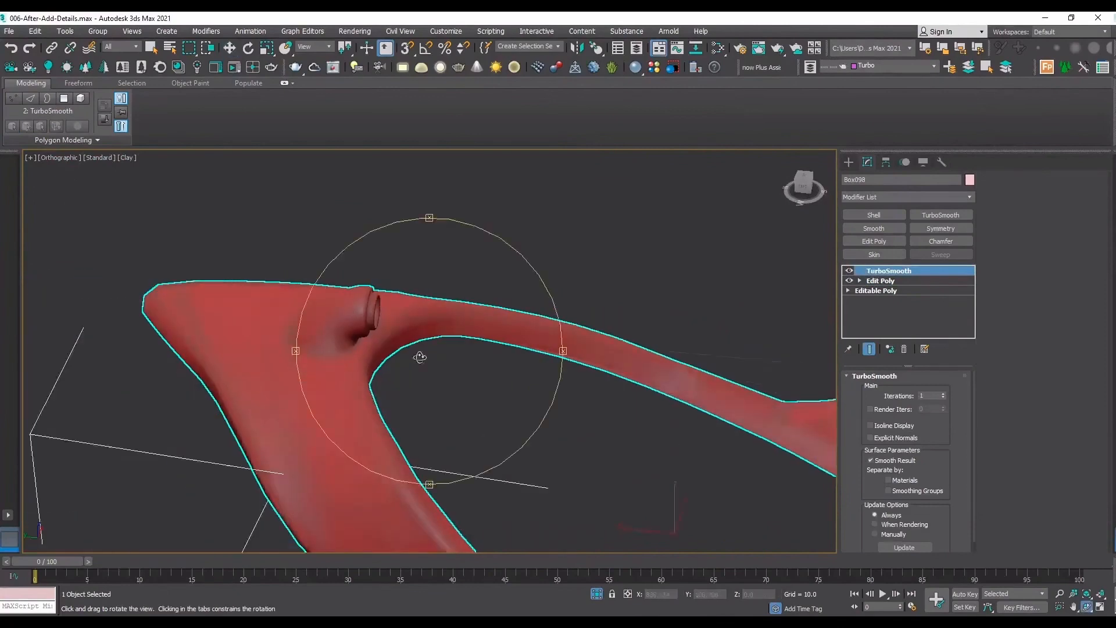
pyautogui.moveTo(419, 355); pyautogui.dragTo(384, 342)
pyautogui.scroll(4, 443, 232)
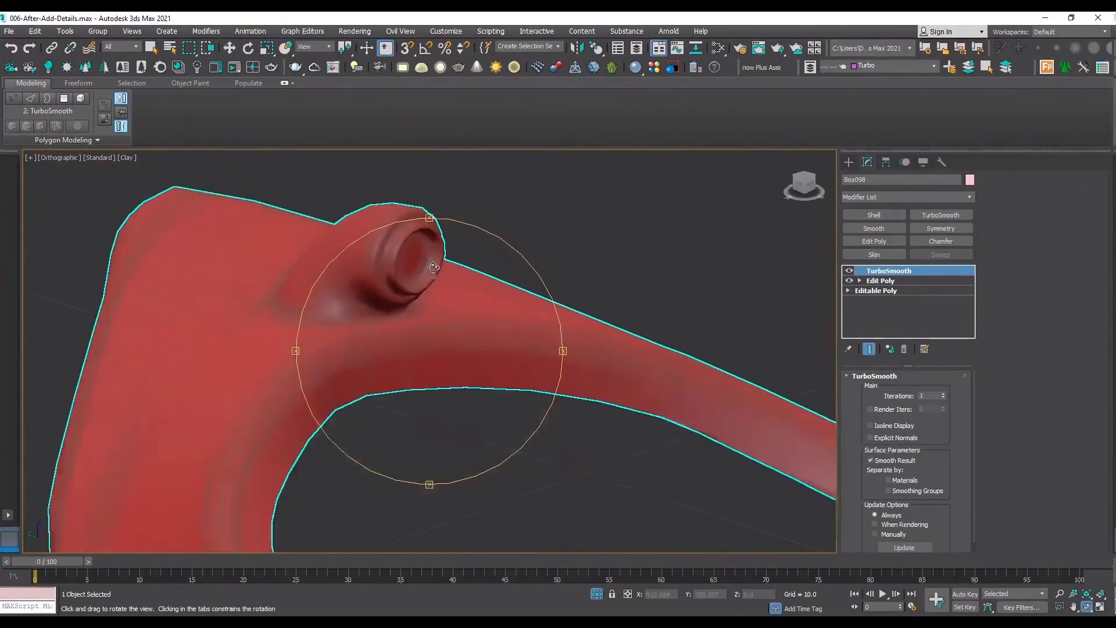
pyautogui.click(943, 394)
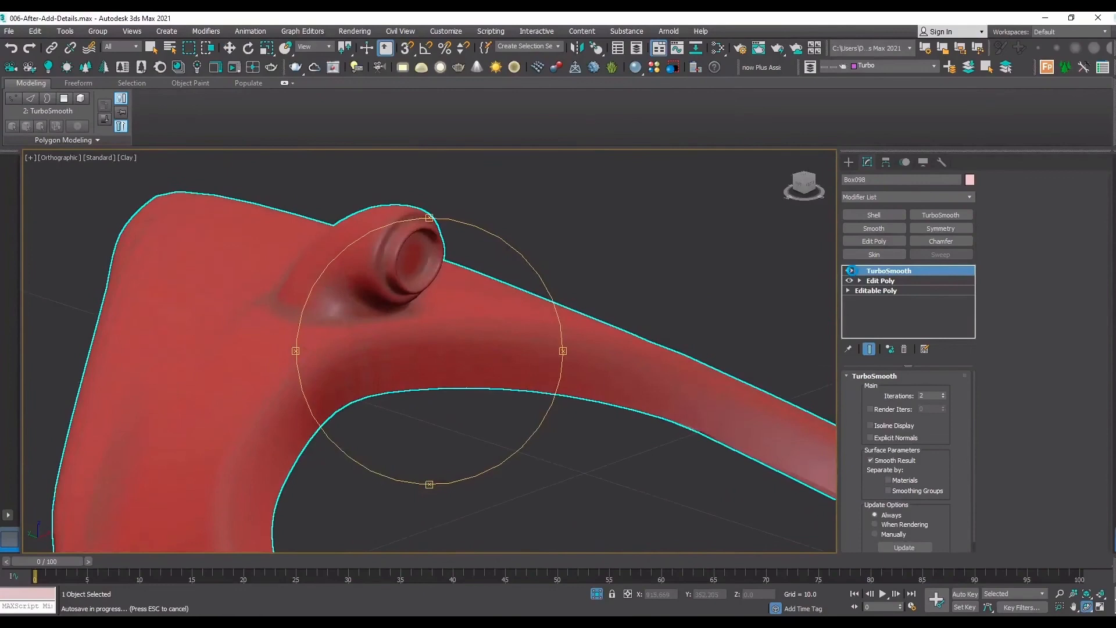
# With TurboSmooth off and edges shown, add Swift Loop support loops around the rims of the connector's stepped end.
pyautogui.click(850, 270)
pyautogui.press('F4')
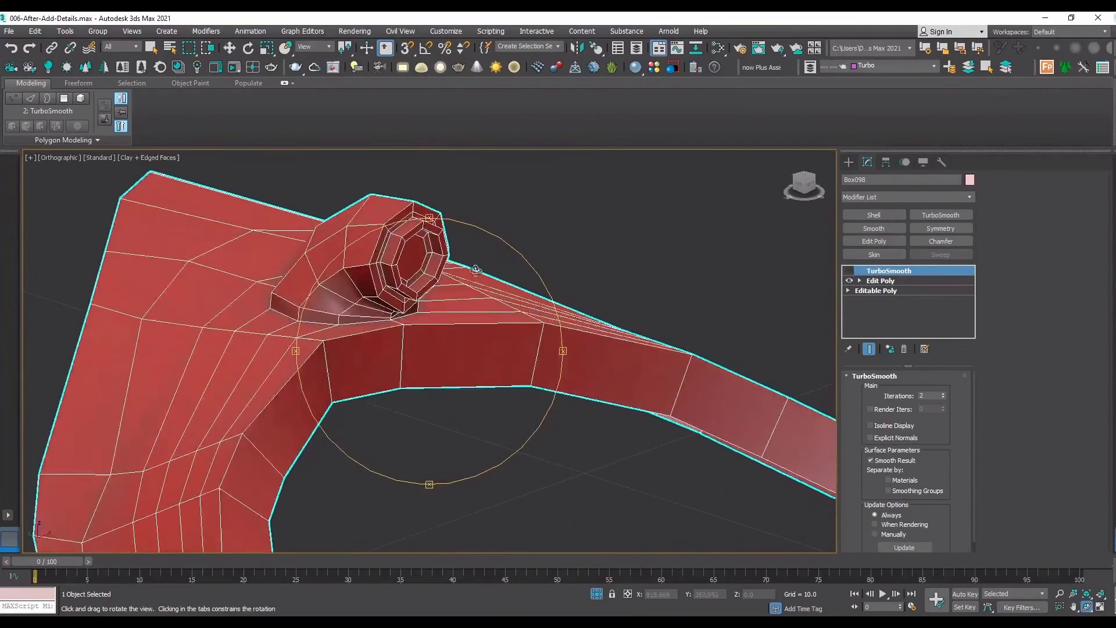
pyautogui.scroll(3, 409, 276)
pyautogui.click(882, 281)
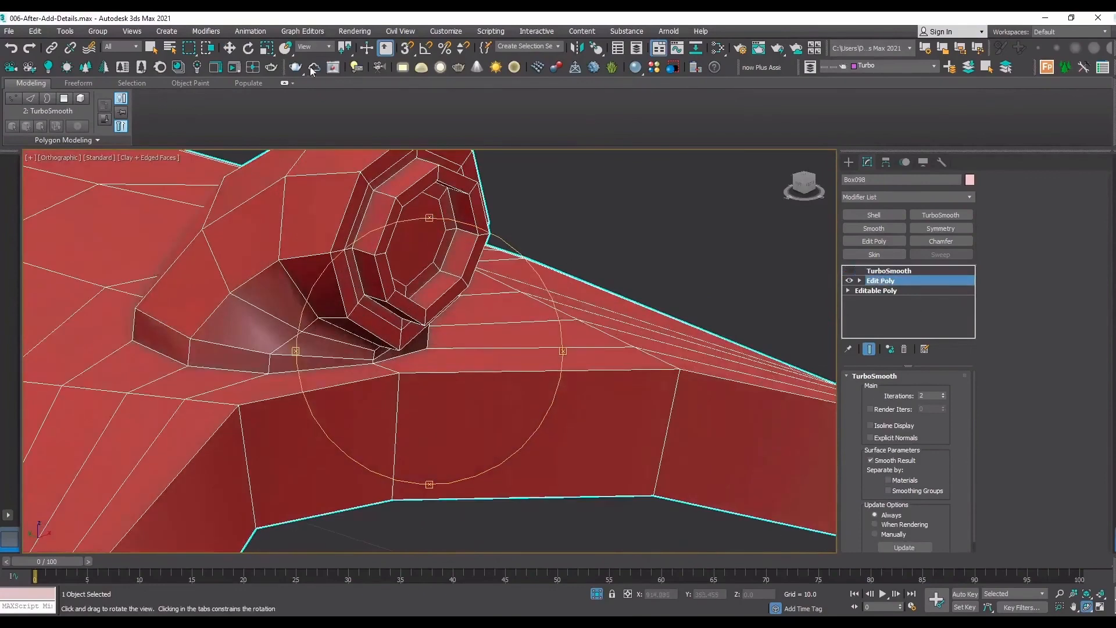
pyautogui.scroll(3, 396, 211)
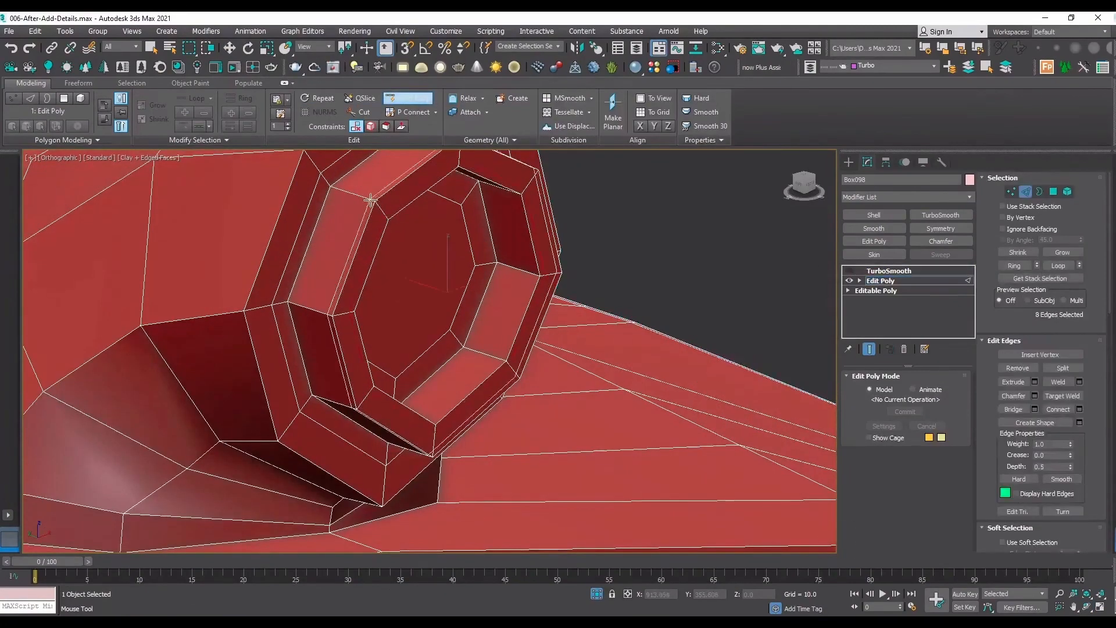
pyautogui.click(372, 199)
pyautogui.click(308, 161)
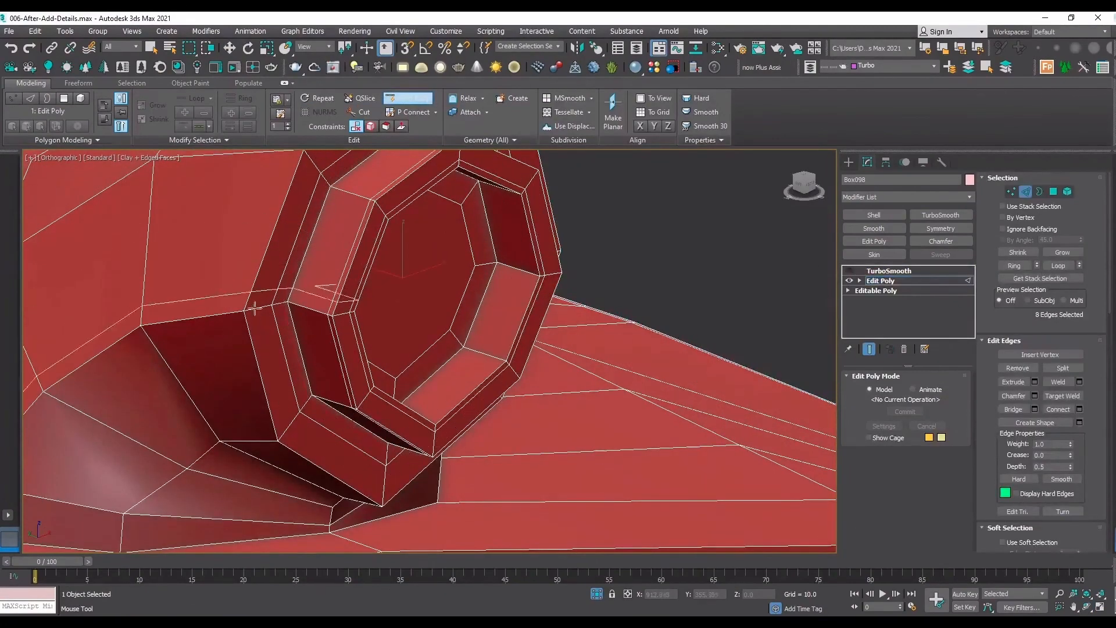
pyautogui.click(282, 303)
# Add Swift Loop support loops close to the arch's inner rim, next to the connector base.
pyautogui.scroll(-4, 234, 279)
pyautogui.scroll(3, 284, 399)
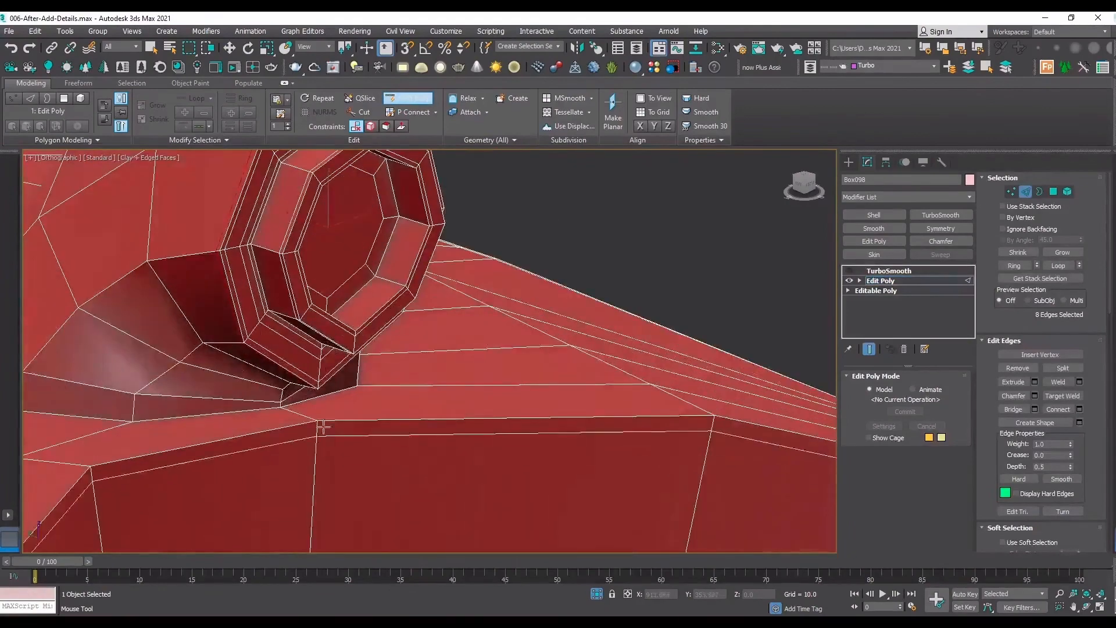
pyautogui.click(319, 412)
pyautogui.scroll(-3, 209, 427)
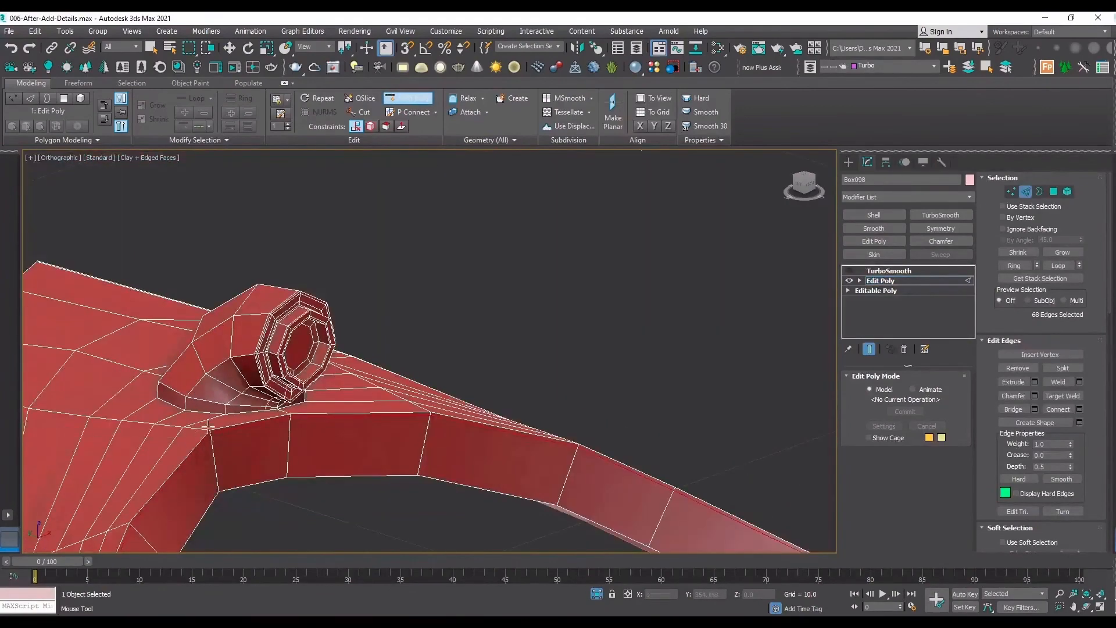
pyautogui.scroll(3, 208, 430)
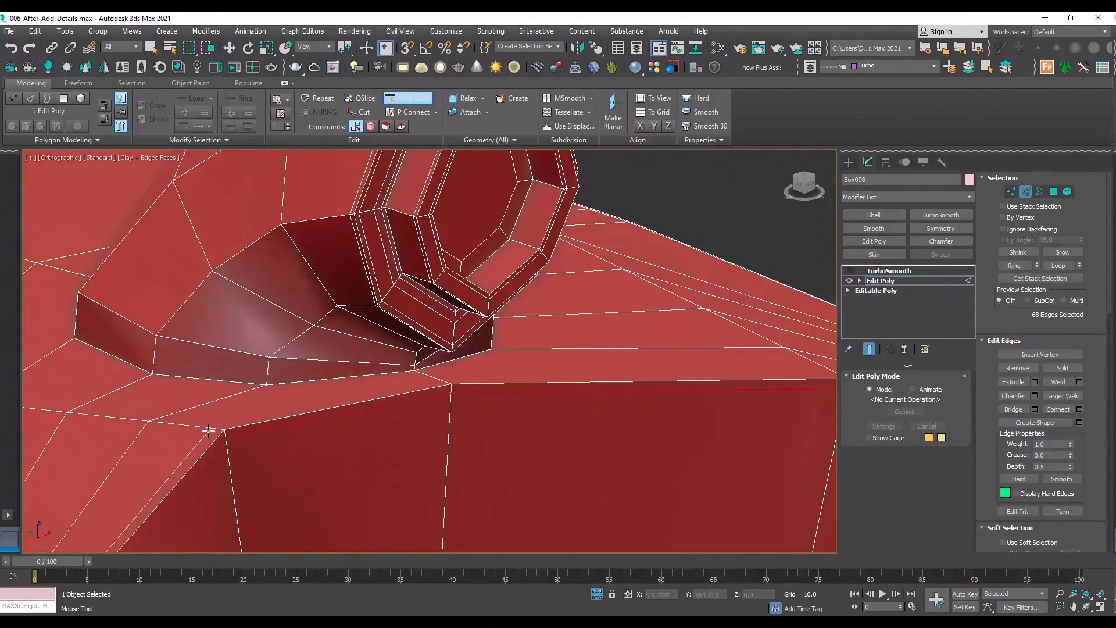
pyautogui.click(207, 430)
pyautogui.scroll(-3, 581, 261)
pyautogui.scroll(4, 770, 376)
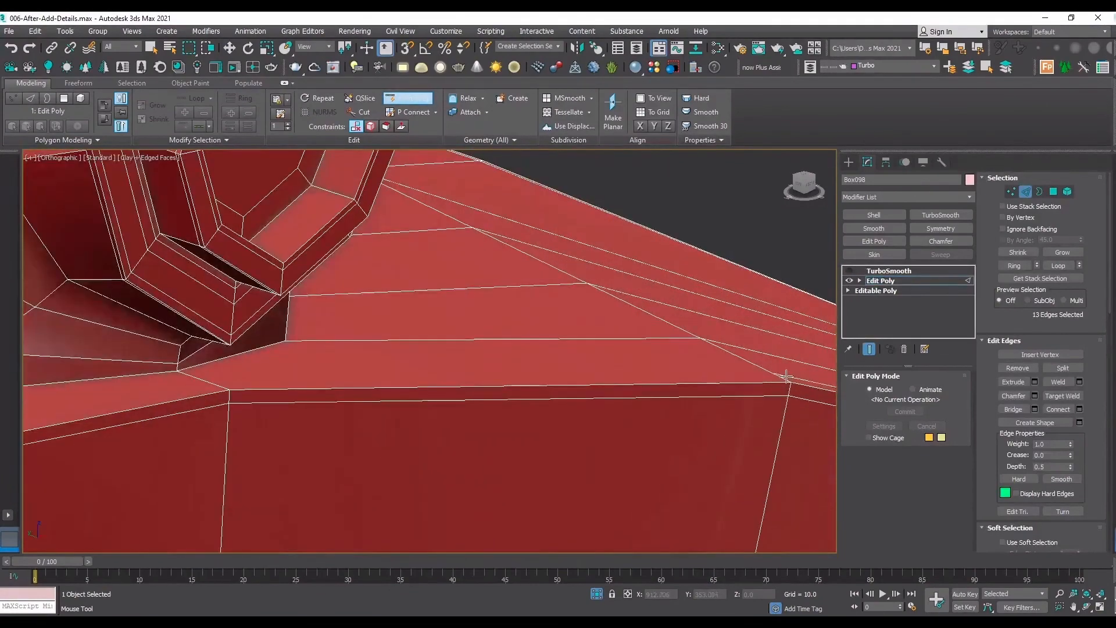
pyautogui.keyDown('ctrl'); pyautogui.click(794, 372); pyautogui.keyUp('ctrl')
pyautogui.scroll(-10, 1097, 436)
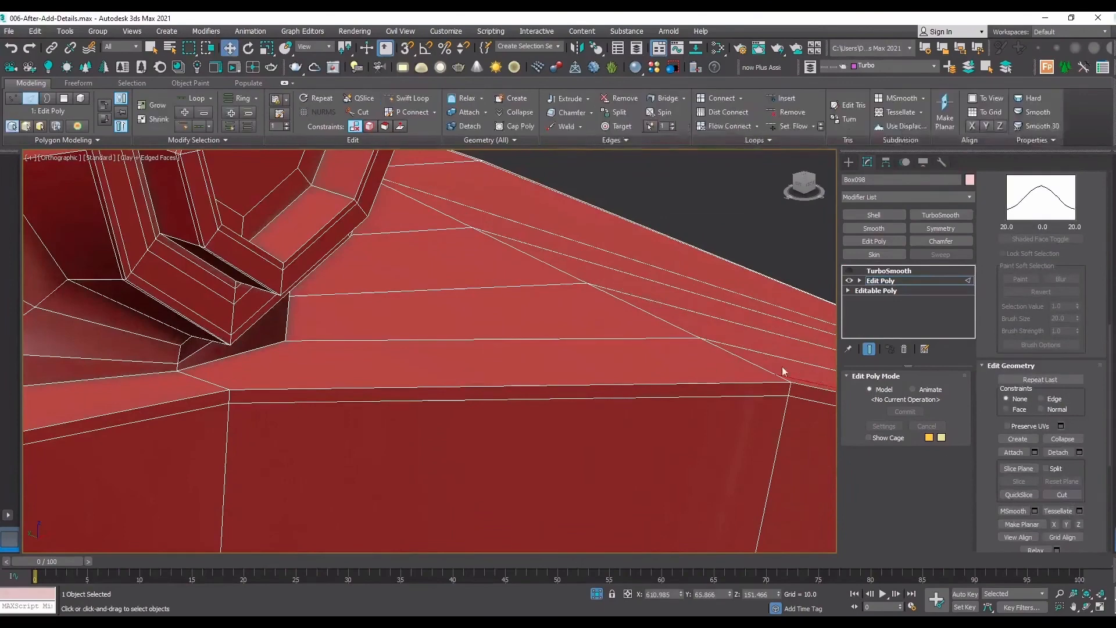
# Cut an edge across the arch's upper face parallel to its inner rim, ending on the short edge beside the connector base.
pyautogui.click(1062, 495)
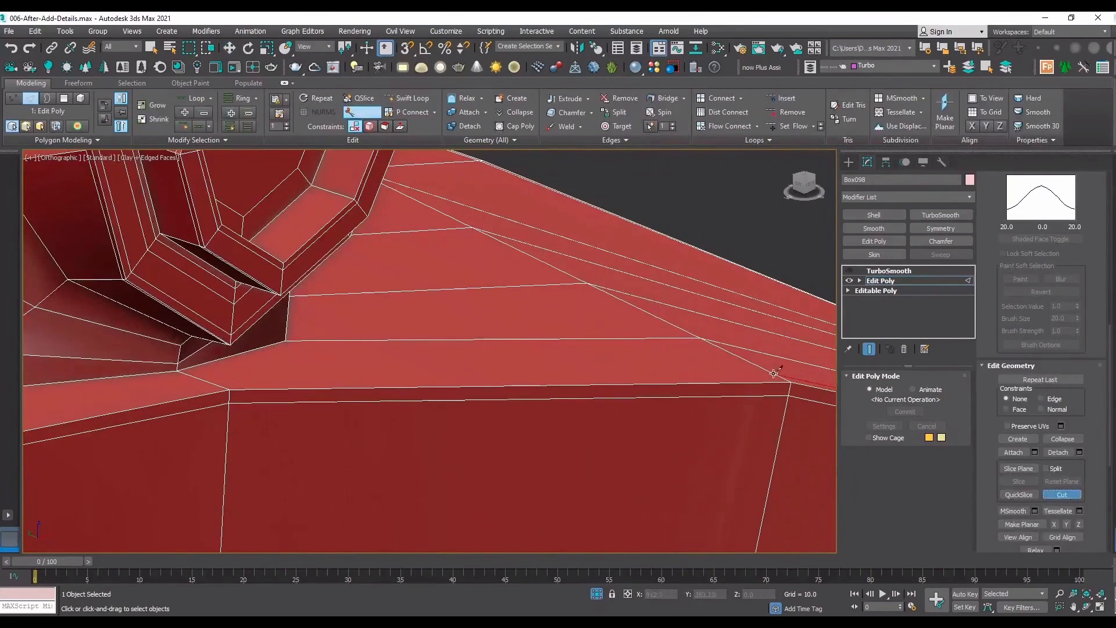
pyautogui.press('s')
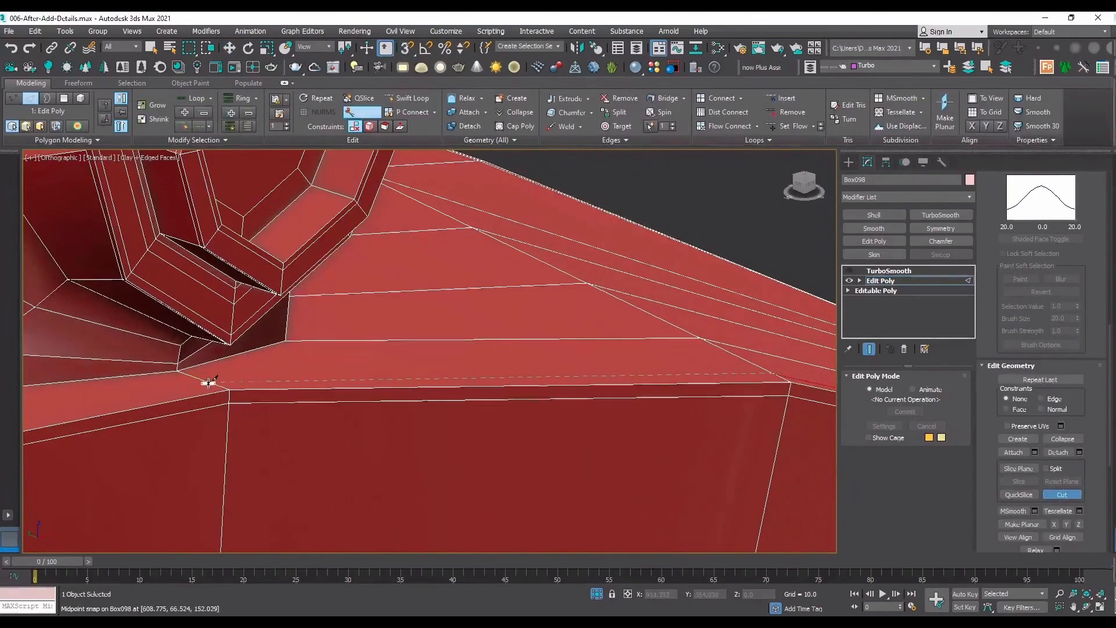
pyautogui.click(212, 381)
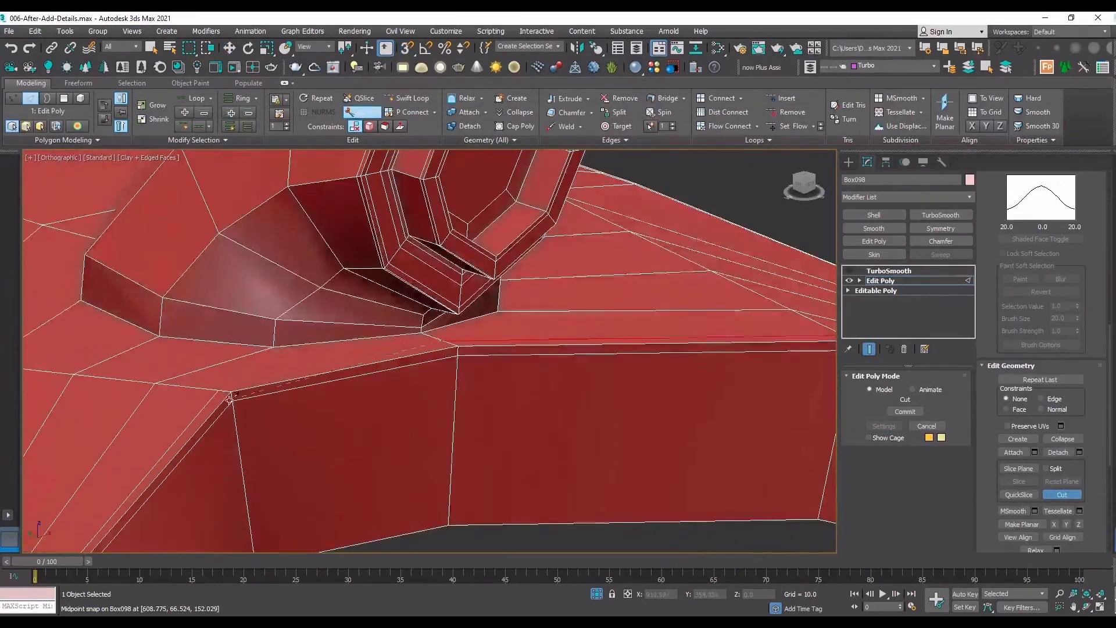
pyautogui.press('s')
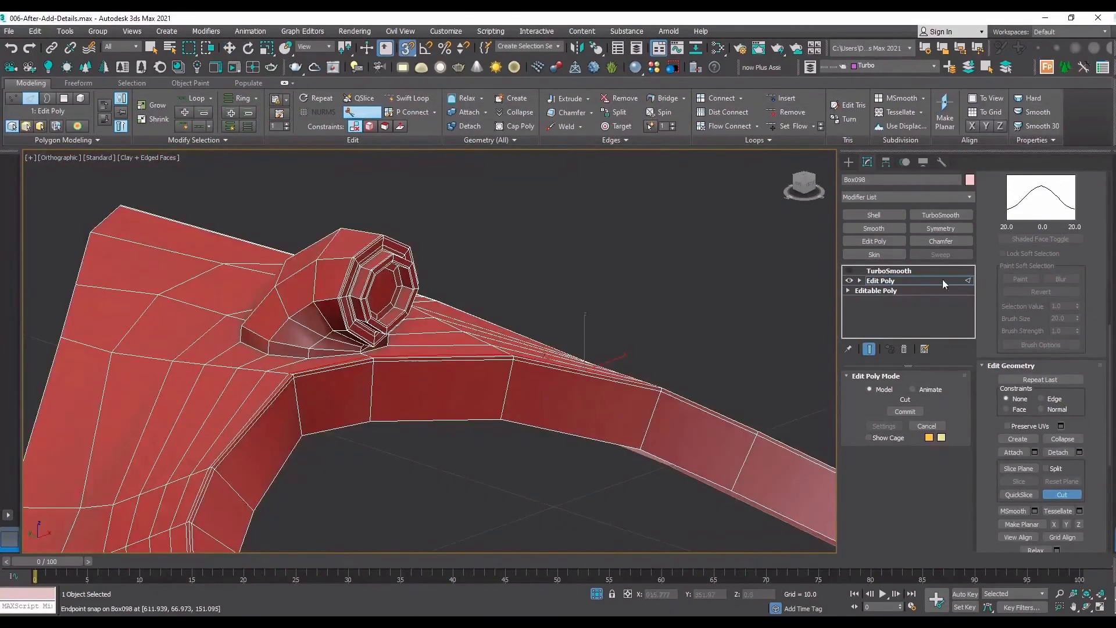
# Turn TurboSmooth on and hide the edges to check the arch's sharpened inner rim.
pyautogui.click(849, 271)
pyautogui.click(852, 271)
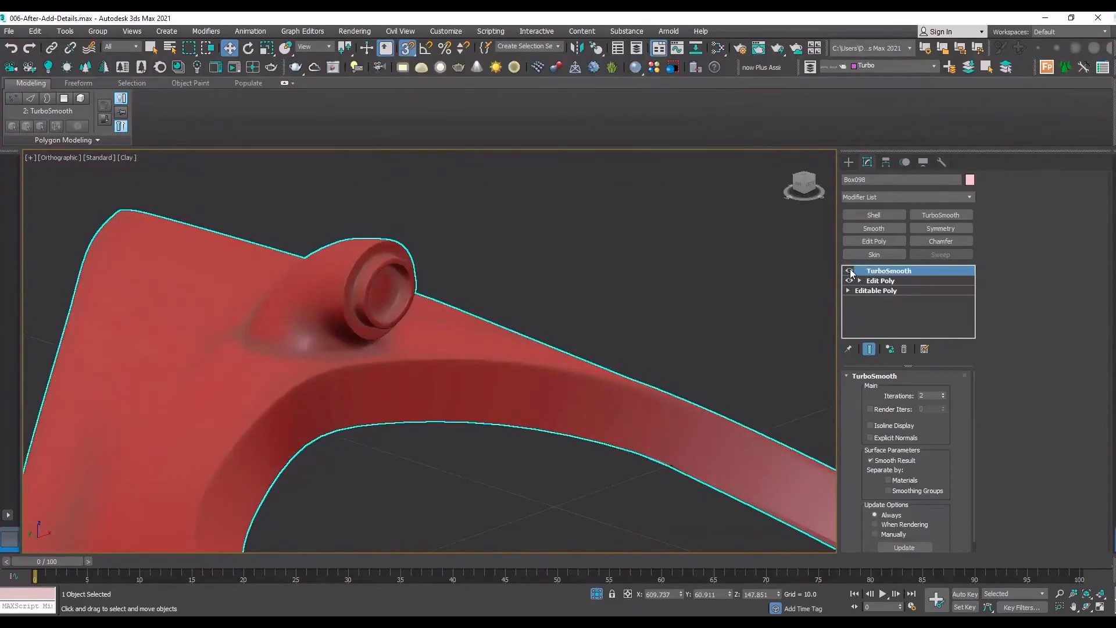
pyautogui.scroll(-3, 459, 329)
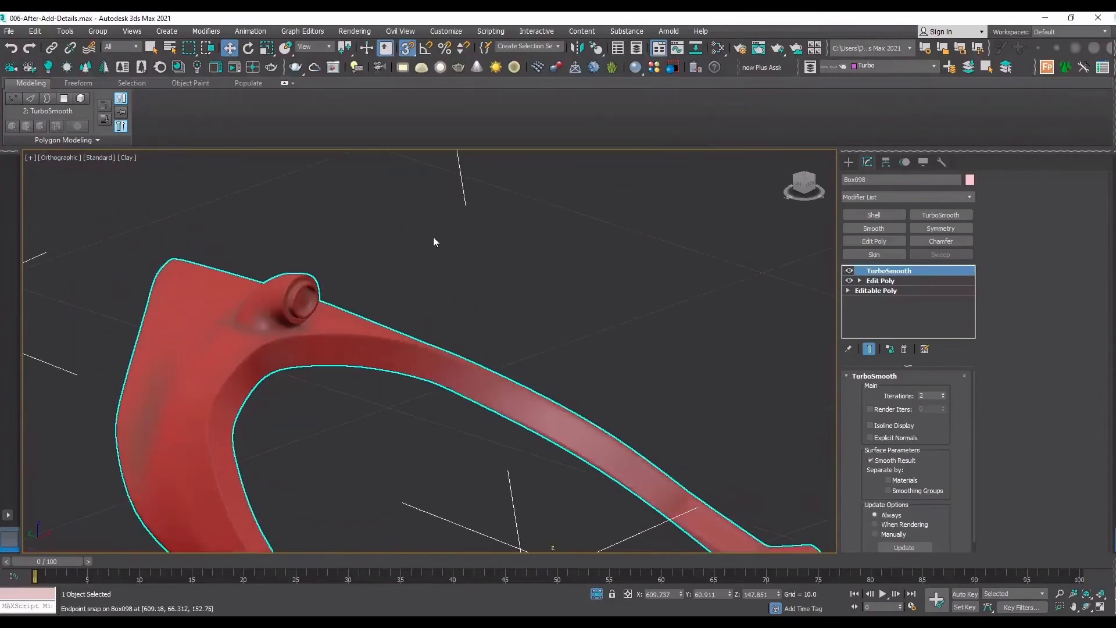
# Show the edges again and select the separate connector piece lying away from the arch.
pyautogui.press('F4')
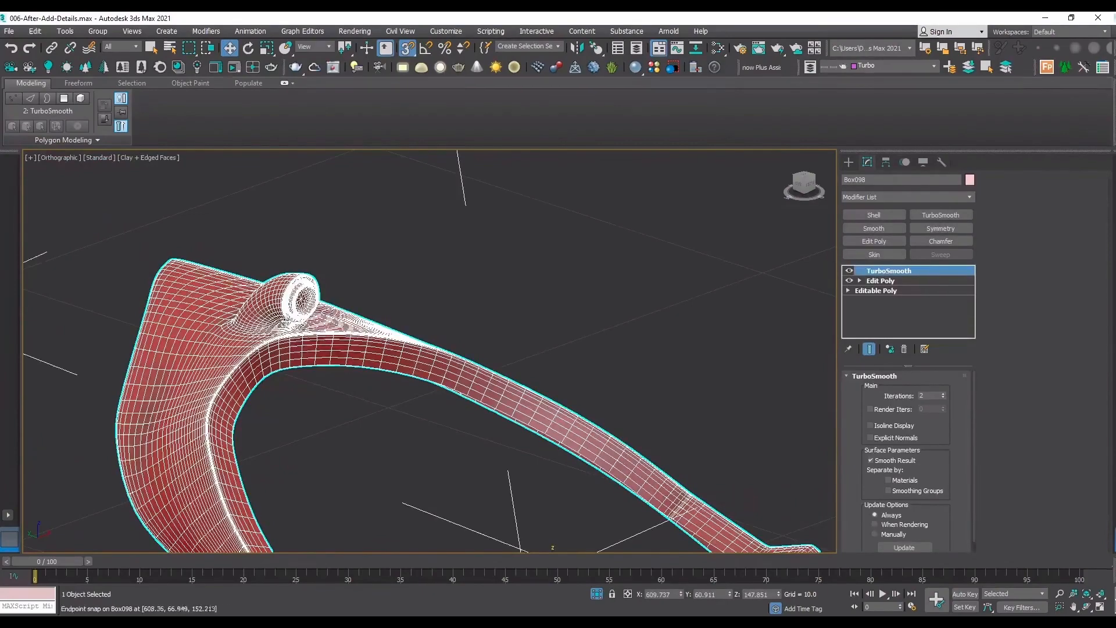
pyautogui.click(1086, 608)
pyautogui.moveTo(419, 279); pyautogui.dragTo(393, 335)
pyautogui.press('Escape')
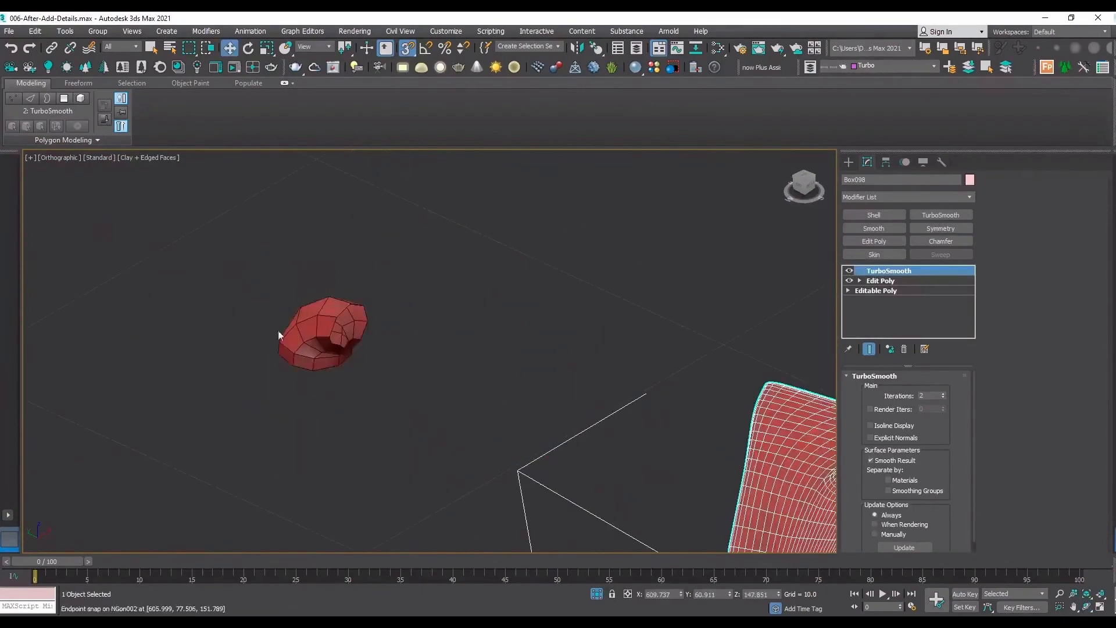
pyautogui.click(312, 345)
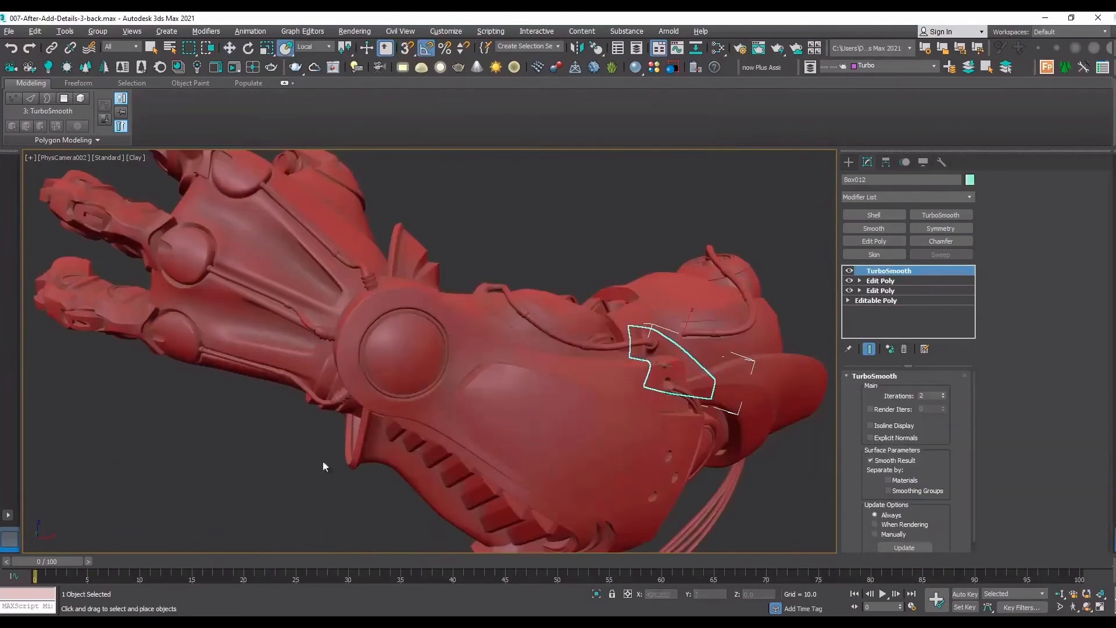
# Isolate the selected forearm panel, show its edges with TurboSmooth off, and examine how the connector is built into it.
pyautogui.press('t')
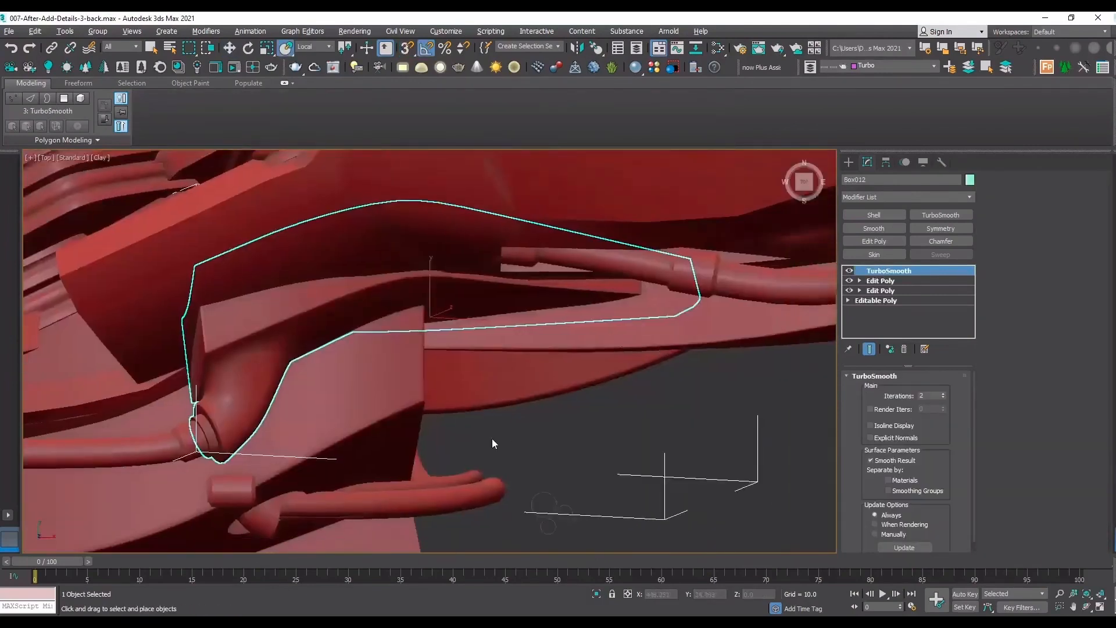
pyautogui.hotkey('alt', 'q')
pyautogui.press('F4')
pyautogui.click(1088, 608)
pyautogui.moveTo(434, 406); pyautogui.dragTo(300, 257)
pyautogui.click(848, 271)
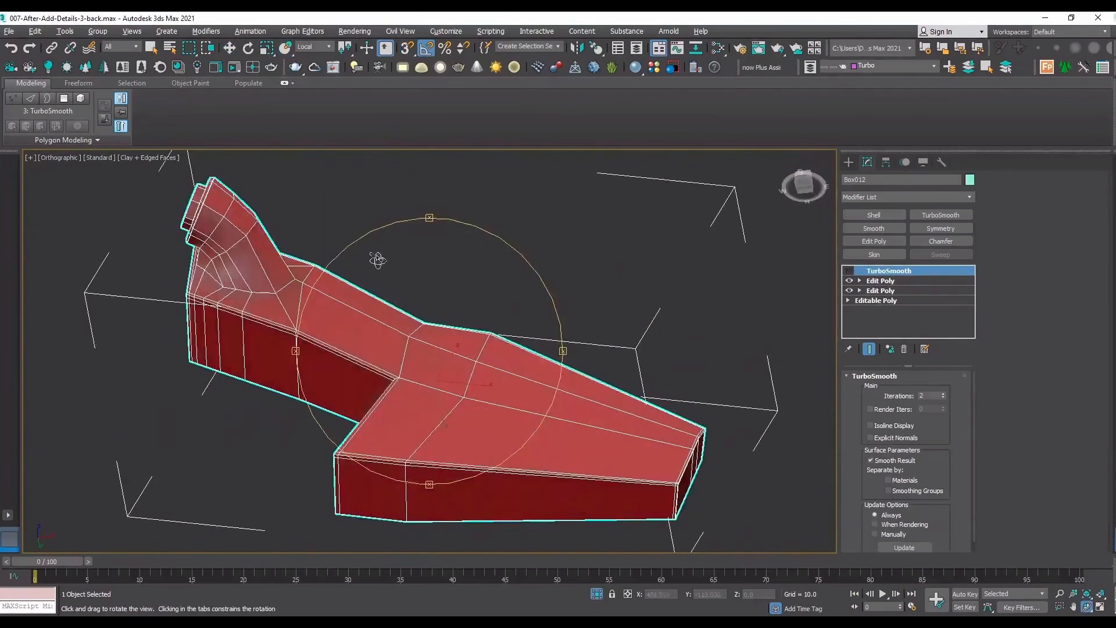
pyautogui.moveTo(433, 322); pyautogui.dragTo(465, 412)
pyautogui.scroll(5, 457, 393)
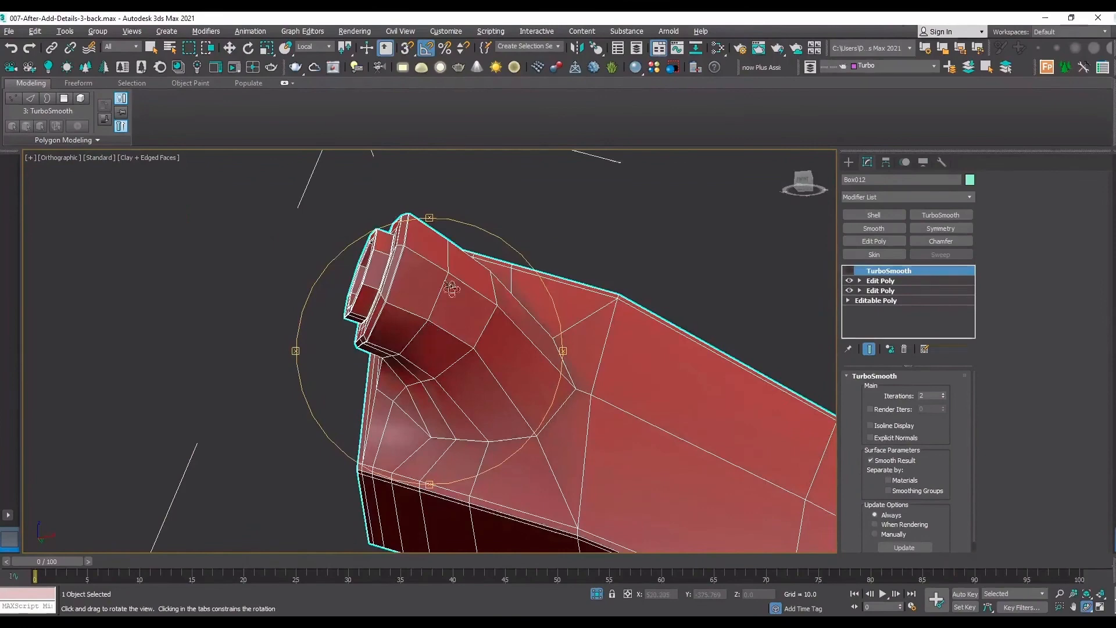
pyautogui.moveTo(449, 332); pyautogui.dragTo(626, 351)
pyautogui.scroll(-5, 533, 384)
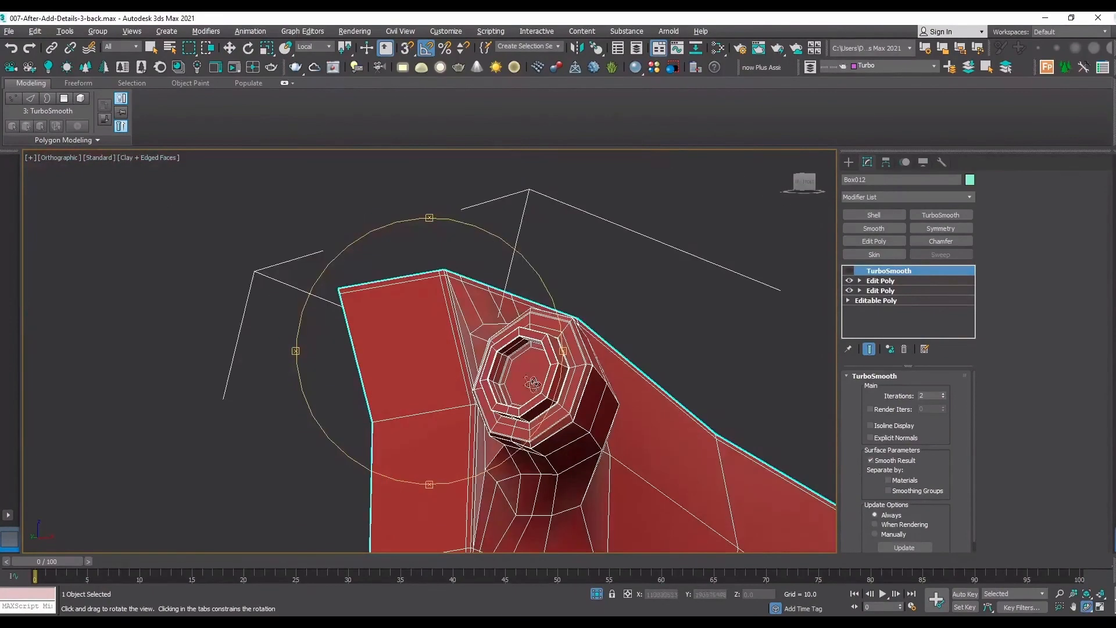